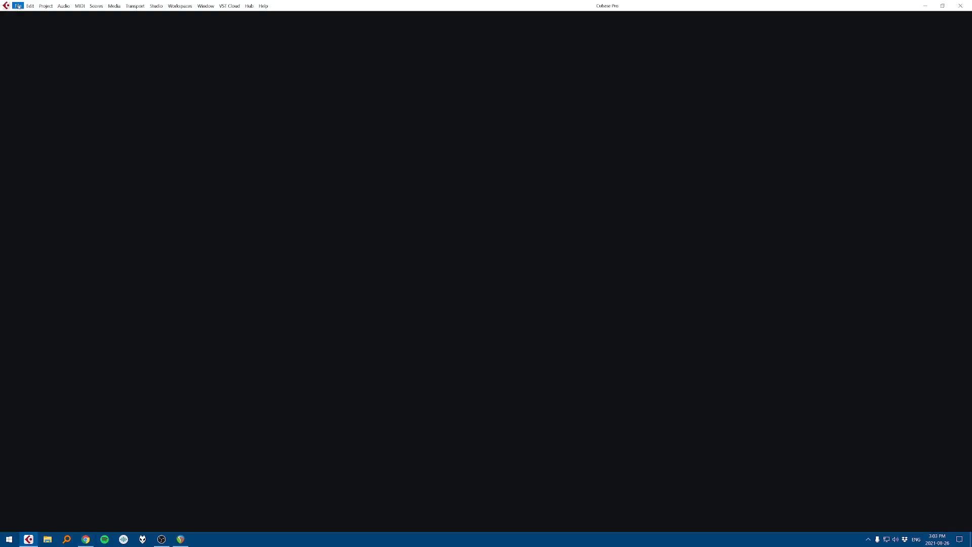
Step: Open the Studio Setup and select Focusrite USB ASIO as the ASIO driver
{"action": "left_click", "coordinate": [695, 406]}
{"action": "left_click", "coordinate": [157, 6]}
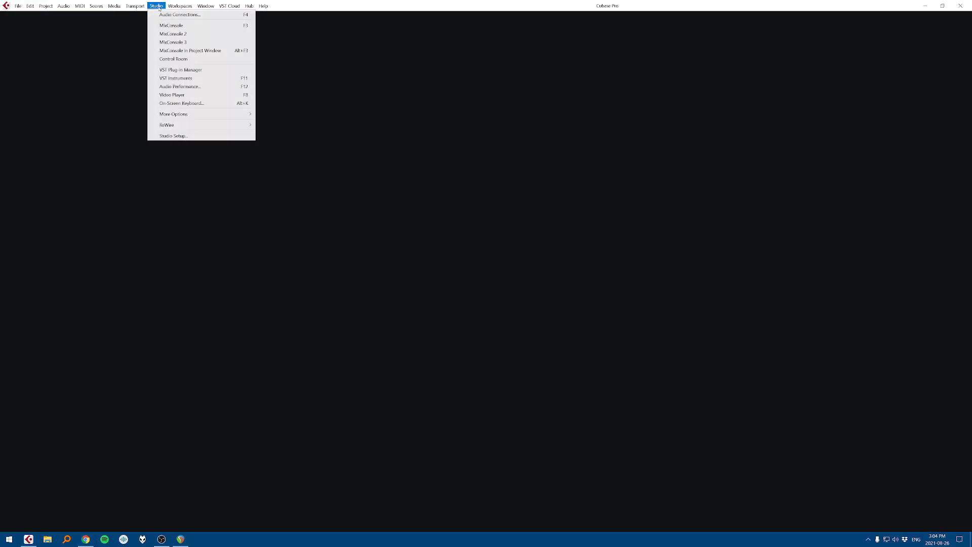
{"action": "left_click", "coordinate": [162, 136]}
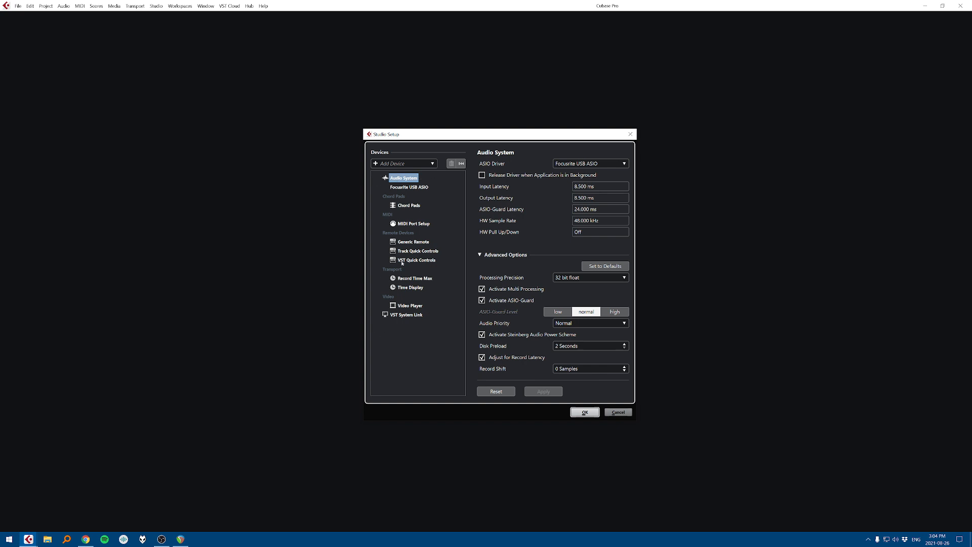
{"action": "left_click", "coordinate": [576, 163]}
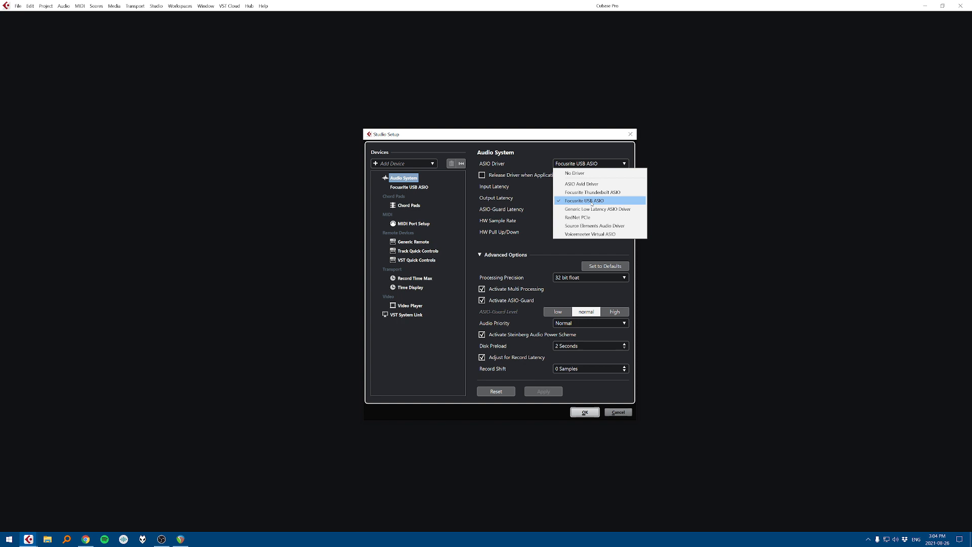
{"action": "left_click", "coordinate": [592, 201]}
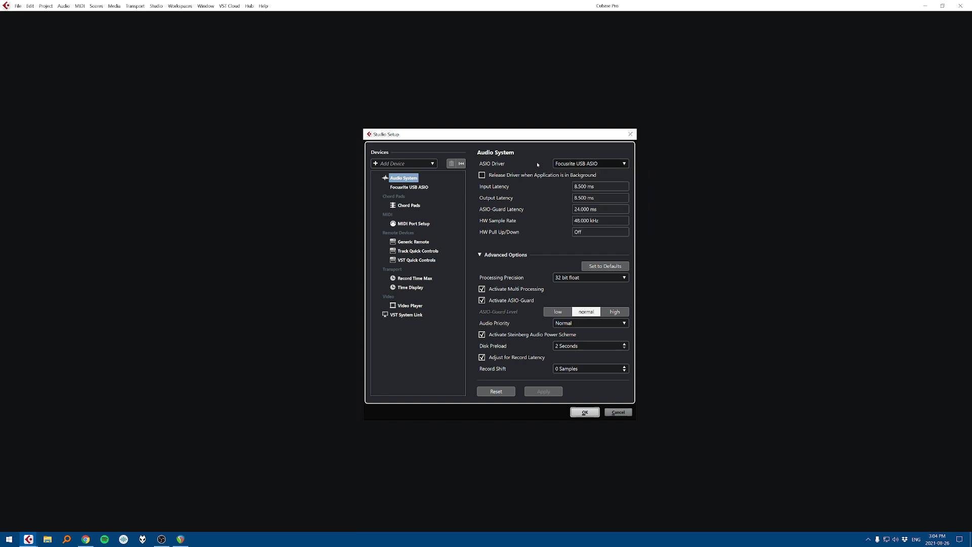
Step: Switch the ASIO driver to No Driver
{"action": "left_click", "coordinate": [577, 163]}
{"action": "left_click", "coordinate": [591, 170]}
{"action": "left_click", "coordinate": [579, 163]}
{"action": "left_click", "coordinate": [577, 172]}
{"action": "left_click", "coordinate": [469, 280]}
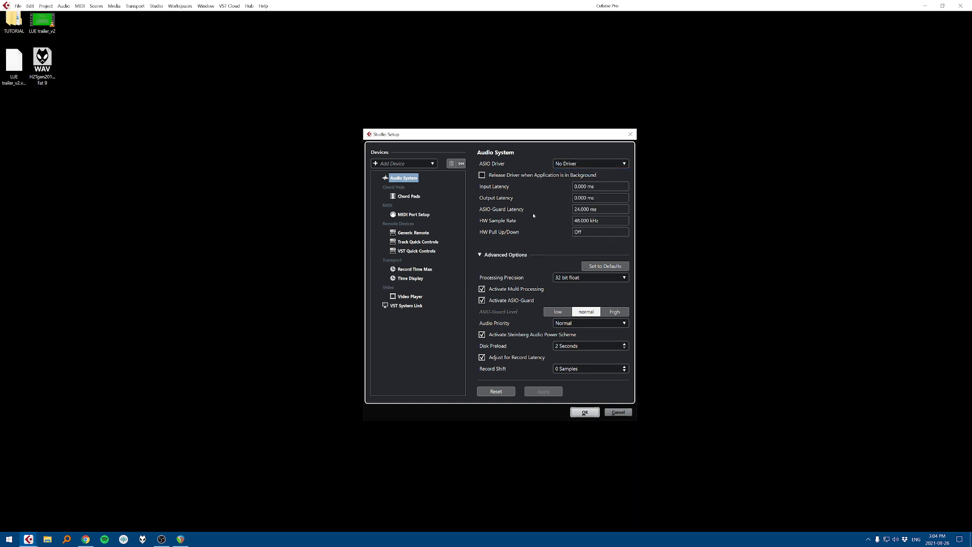
Step: Switch the ASIO driver to Focusrite USB ASIO and accept the Studio Setup
{"action": "left_click", "coordinate": [578, 163]}
{"action": "left_click", "coordinate": [587, 200]}
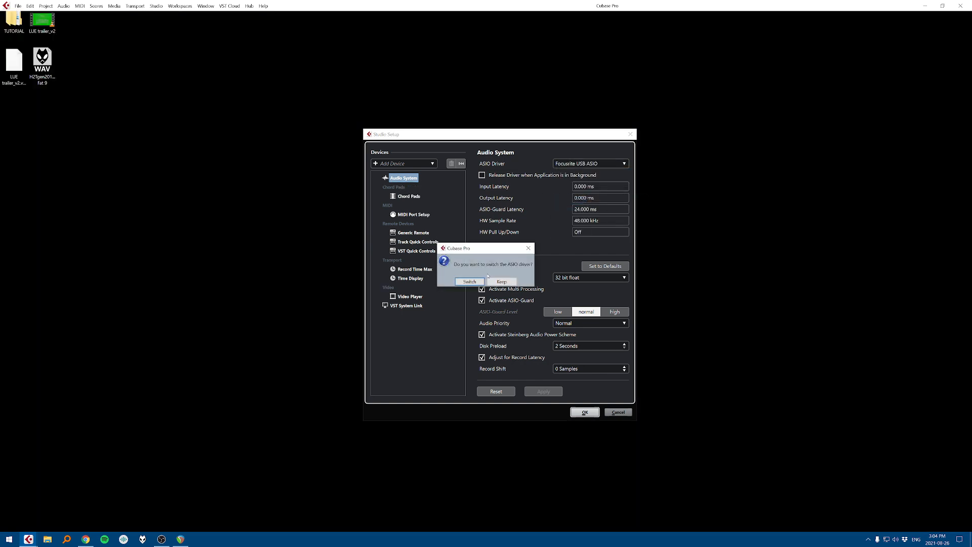
{"action": "left_click", "coordinate": [481, 283]}
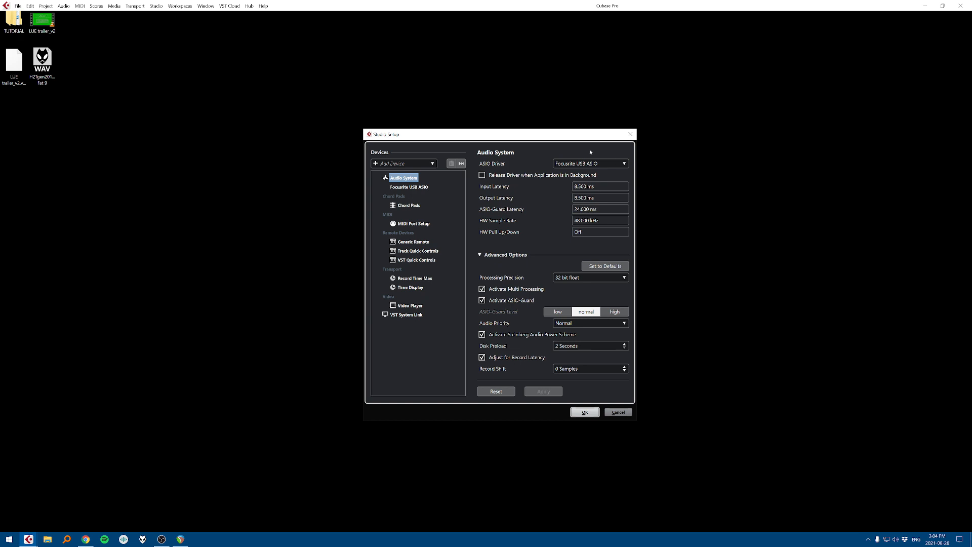
{"action": "left_click", "coordinate": [585, 412]}
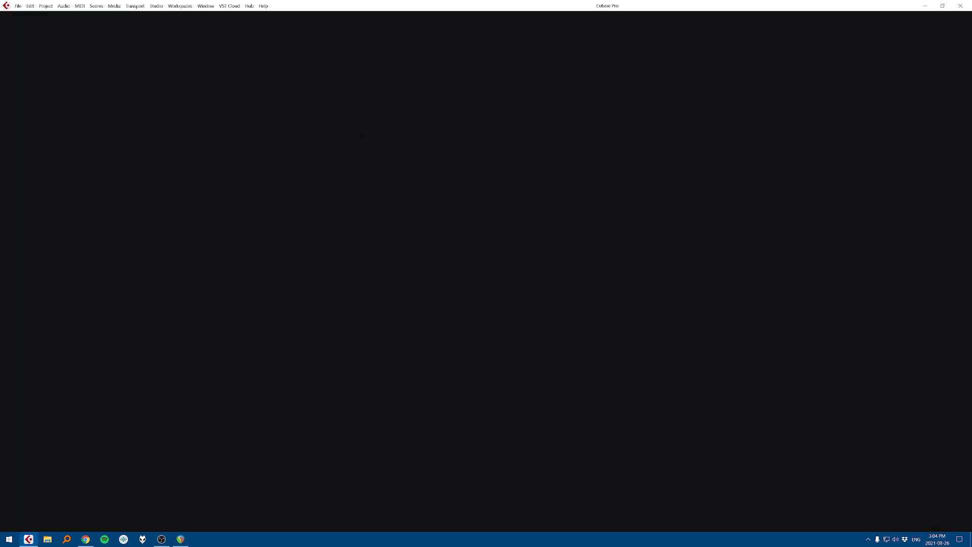
Step: Open the Audio Connections, move the window to the middle of the screen and show the input busses
{"action": "left_click", "coordinate": [156, 6]}
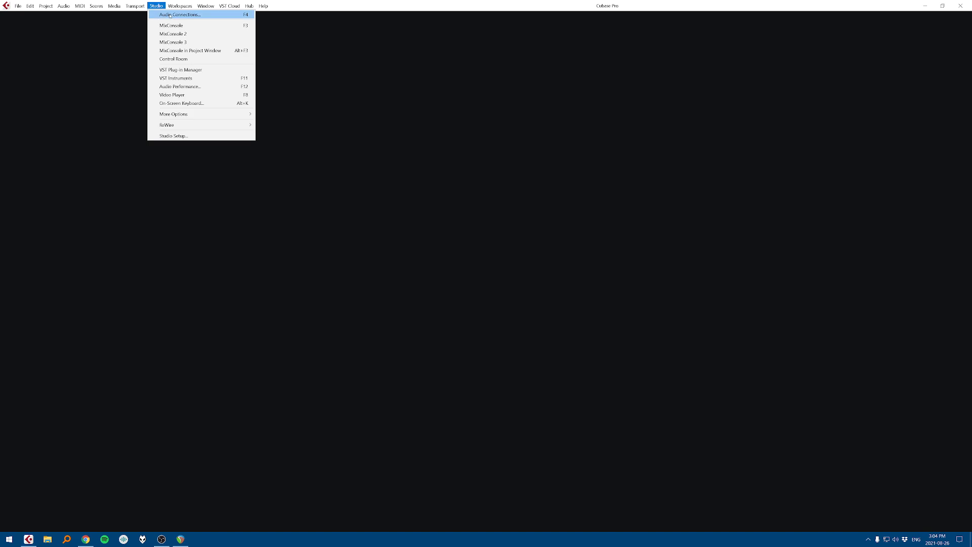
{"action": "left_click", "coordinate": [170, 15]}
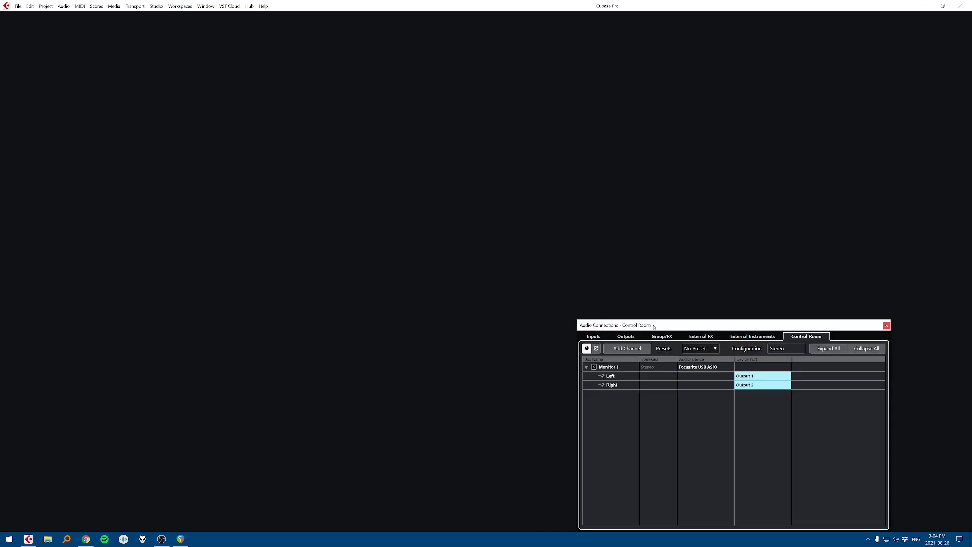
{"action": "left_click_drag", "start_coordinate": [655, 326], "coordinate": [381, 158]}
{"action": "left_click", "coordinate": [320, 166]}
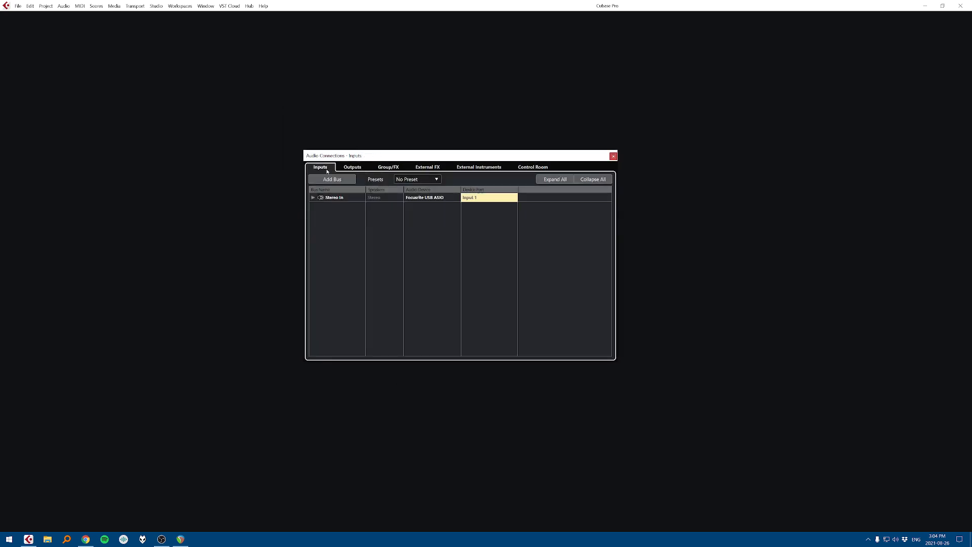
Step: Remove the Stereo In bus from the input connections
{"action": "double_click", "coordinate": [335, 200]}
{"action": "right_click", "coordinate": [336, 201]}
{"action": "key", "text": "Escape"}
{"action": "right_click", "coordinate": [333, 198]}
{"action": "left_click", "coordinate": [289, 201]}
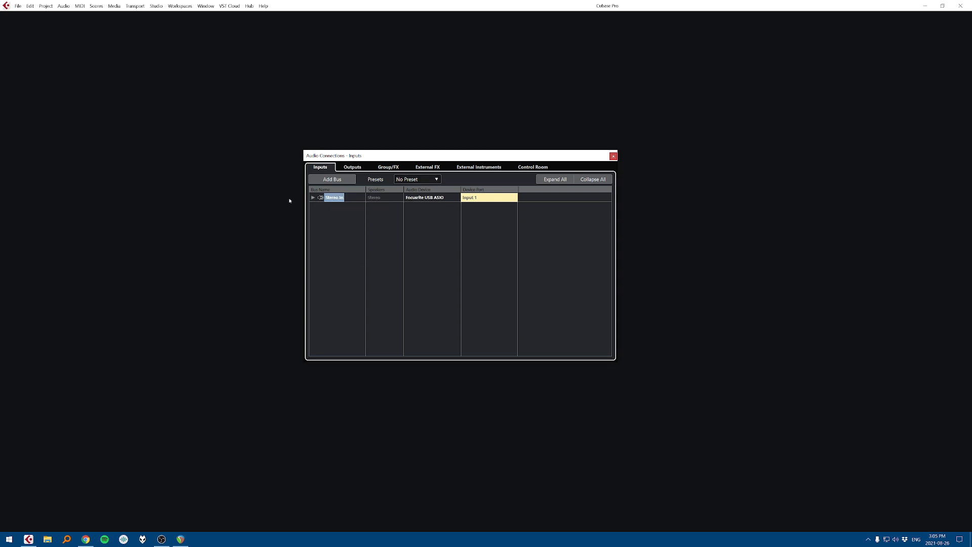
{"action": "right_click", "coordinate": [334, 201]}
{"action": "right_click", "coordinate": [328, 195]}
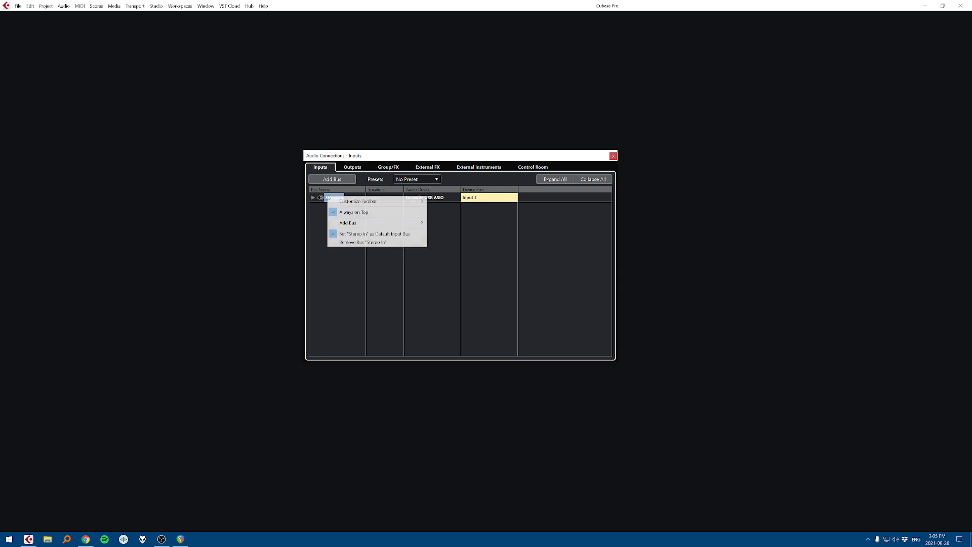
{"action": "left_click", "coordinate": [351, 242]}
{"action": "left_click", "coordinate": [351, 242]}
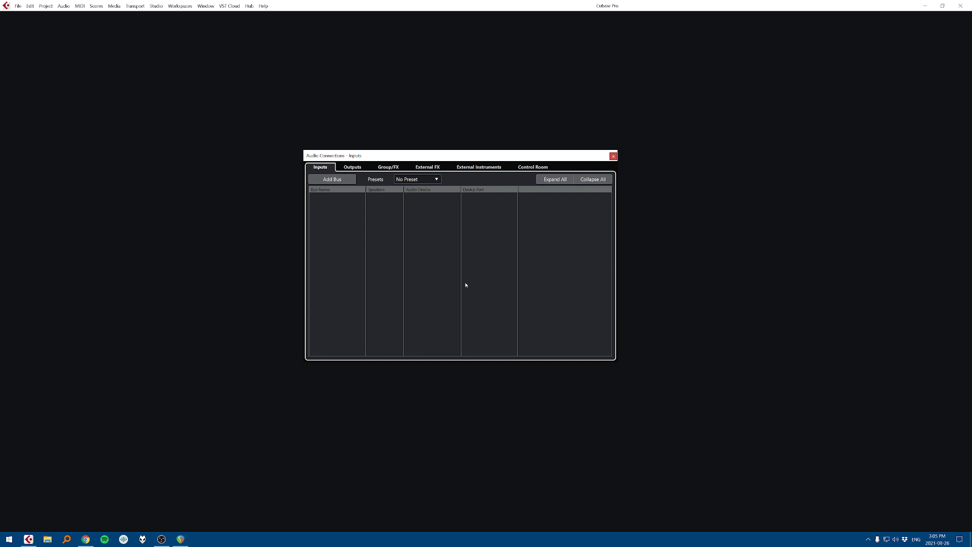
Step: Add two mono input busses
{"action": "left_click", "coordinate": [347, 181]}
{"action": "type", "text": "2"}
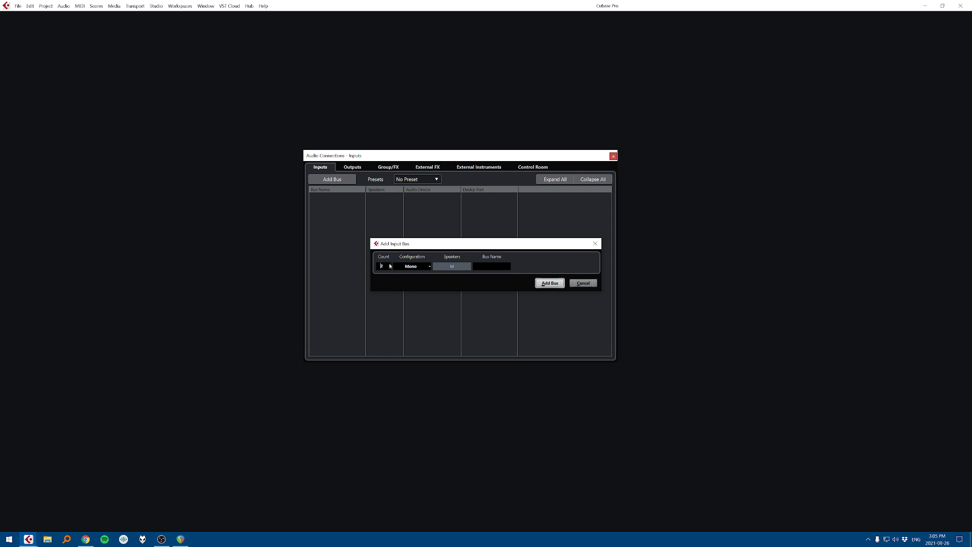
{"action": "left_click", "coordinate": [550, 283]}
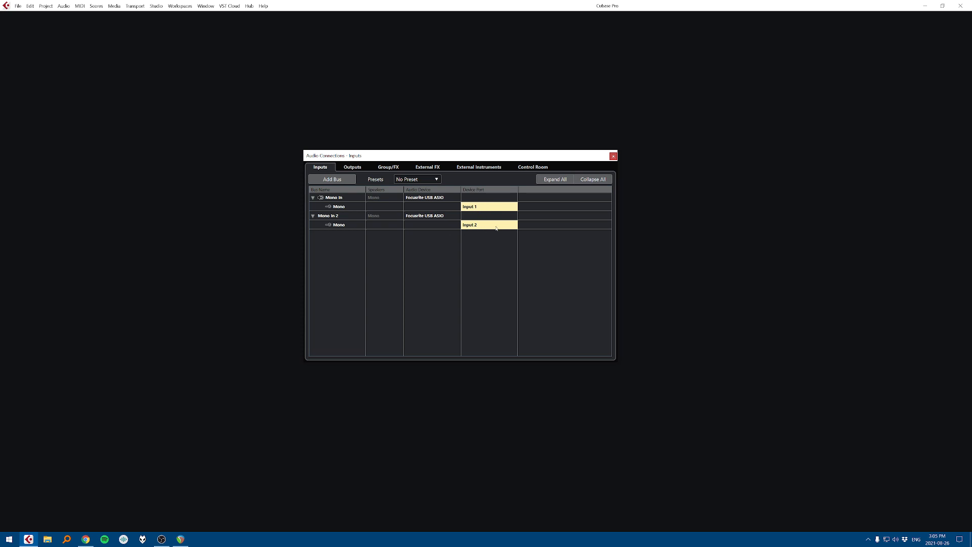
Step: Rename the first mono input bus as GUITAR and the second as MIC
{"action": "double_click", "coordinate": [342, 198]}
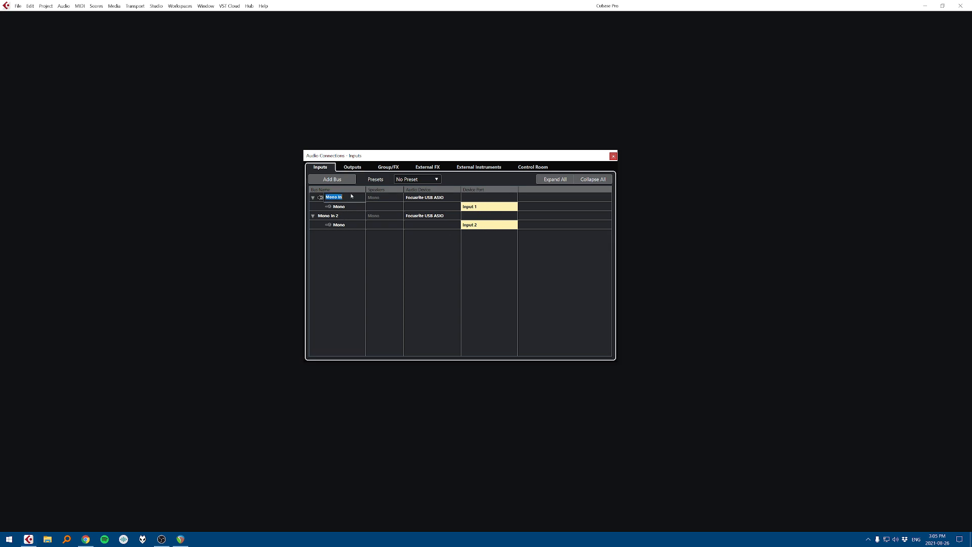
{"action": "double_click", "coordinate": [335, 217]}
{"action": "left_click", "coordinate": [348, 250]}
{"action": "double_click", "coordinate": [334, 218]}
{"action": "left_click", "coordinate": [340, 207]}
{"action": "double_click", "coordinate": [339, 198]}
{"action": "type", "text": "GUITAR"}
{"action": "double_click", "coordinate": [328, 215]}
{"action": "type", "text": "MIC"}
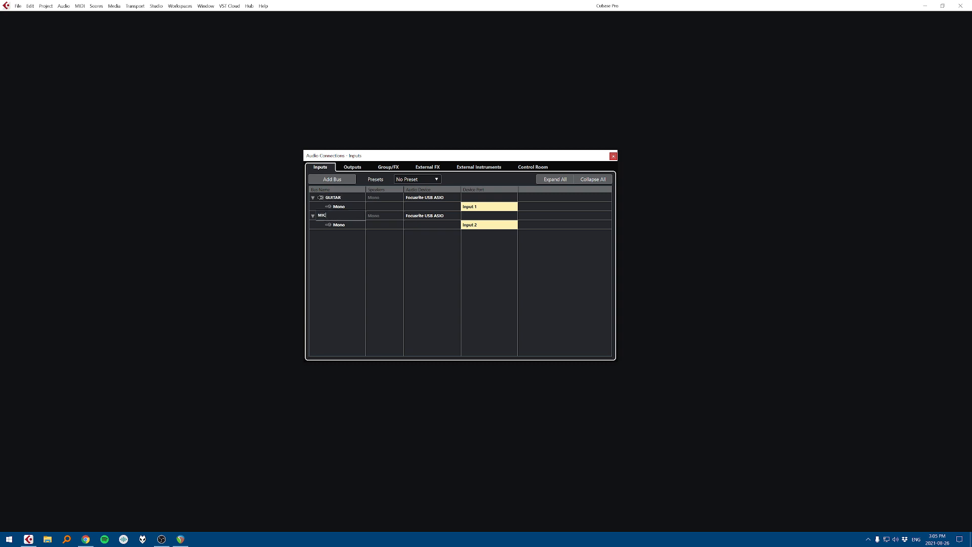
{"action": "key", "text": "Return"}
Step: Remove the Stereo Out bus from the output connections
{"action": "left_click", "coordinate": [353, 167]}
{"action": "right_click", "coordinate": [338, 199]}
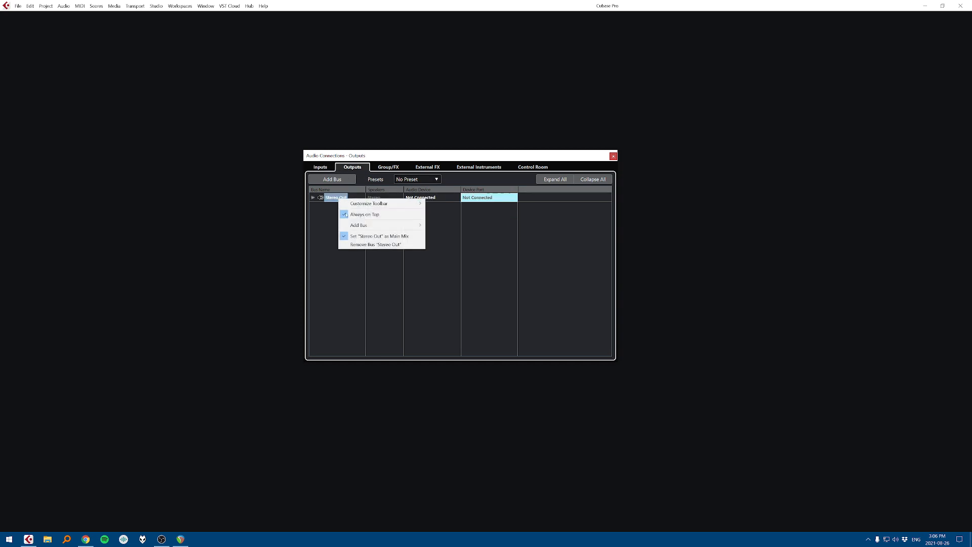
{"action": "left_click", "coordinate": [375, 244]}
{"action": "left_click", "coordinate": [467, 280]}
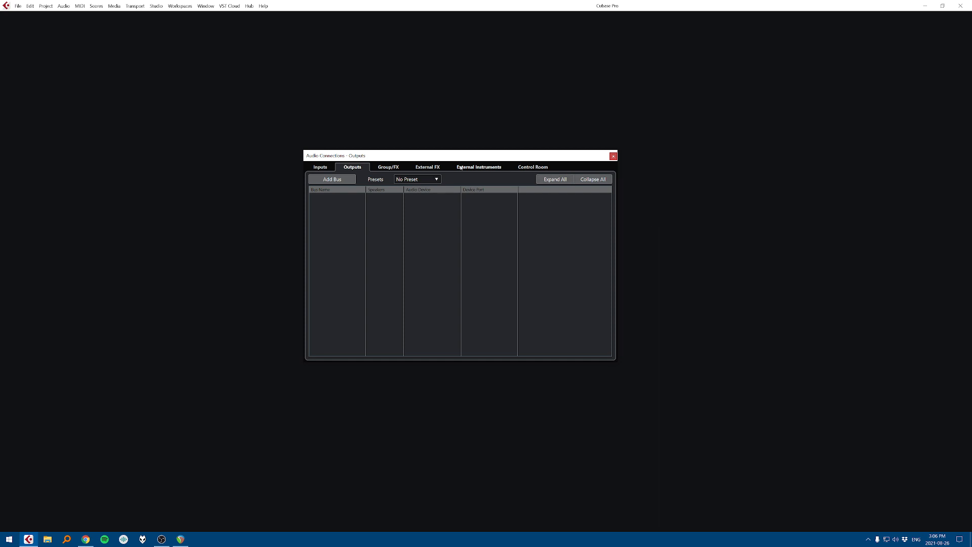
Step: Remove the Monitor 1 channel from the Control Room connections
{"action": "left_click", "coordinate": [531, 168]}
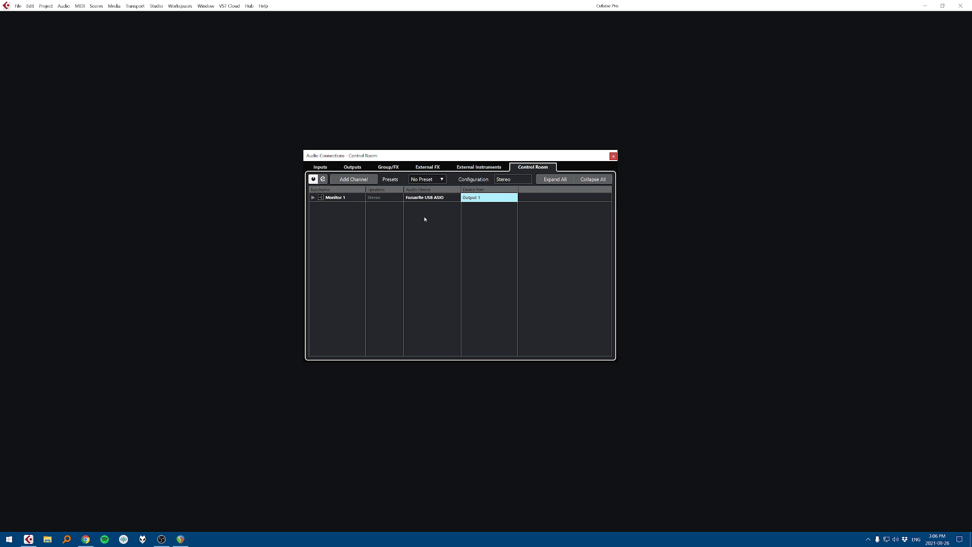
{"action": "left_click", "coordinate": [334, 197]}
{"action": "right_click", "coordinate": [342, 197]}
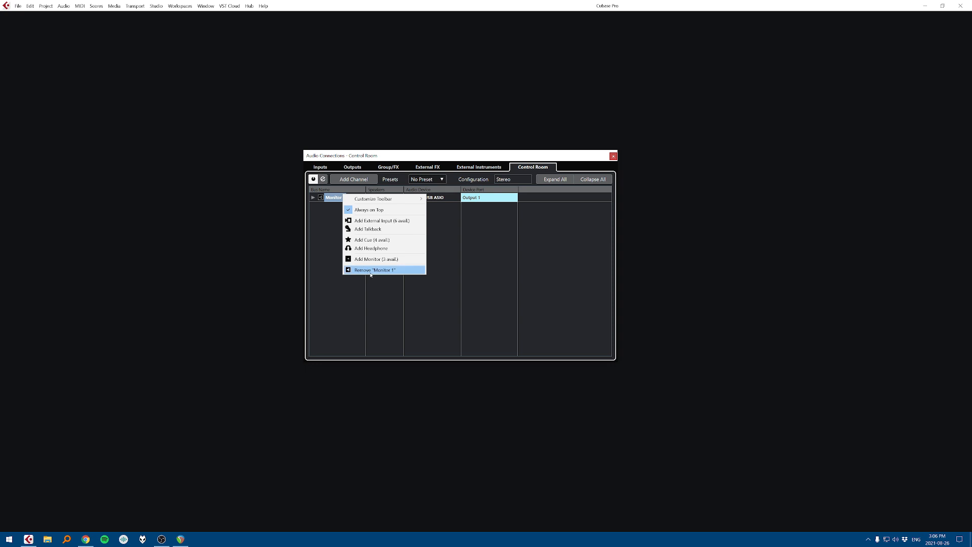
{"action": "left_click", "coordinate": [364, 271]}
{"action": "left_click", "coordinate": [469, 282]}
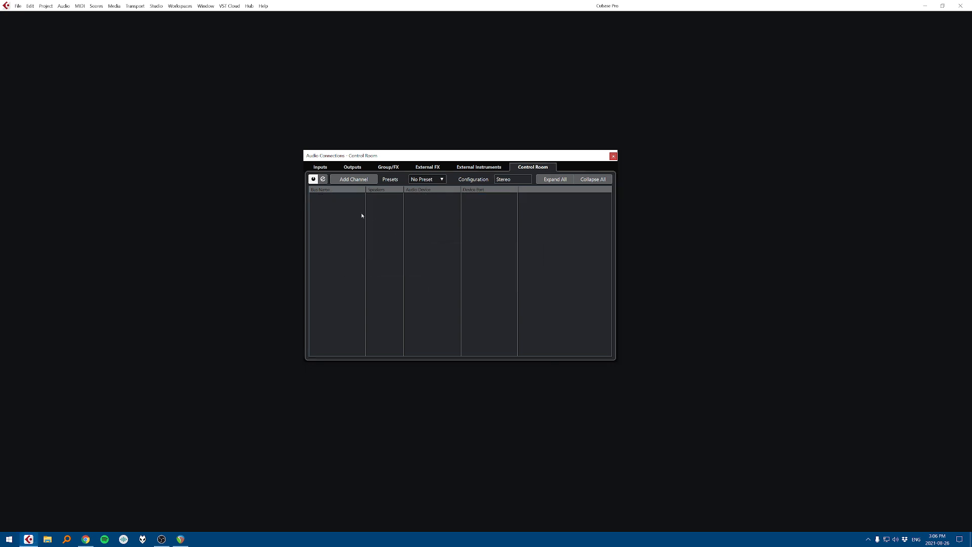
Step: Add a stereo monitor channel to the Control Room
{"action": "right_click", "coordinate": [348, 219]}
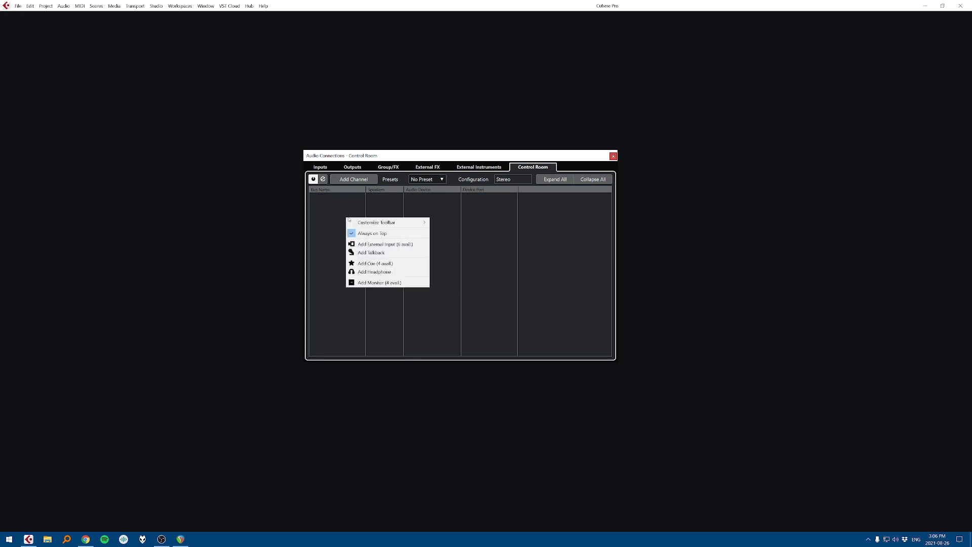
{"action": "left_click", "coordinate": [374, 282]}
{"action": "left_click", "coordinate": [476, 287]}
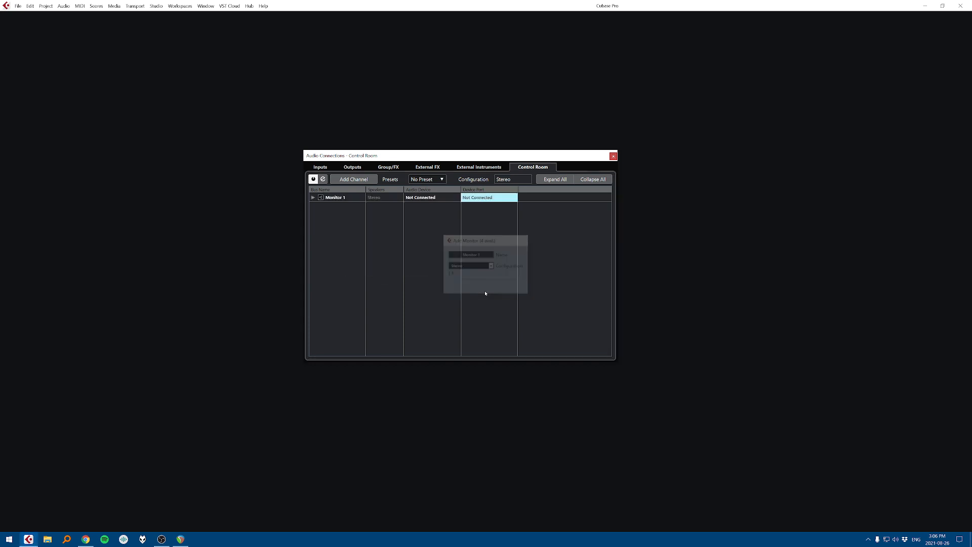
Step: Assign Output 1 to the monitor's left channel and Output 2 to its right channel, and close the Audio Connections
{"action": "left_click", "coordinate": [313, 197]}
{"action": "left_click", "coordinate": [493, 207]}
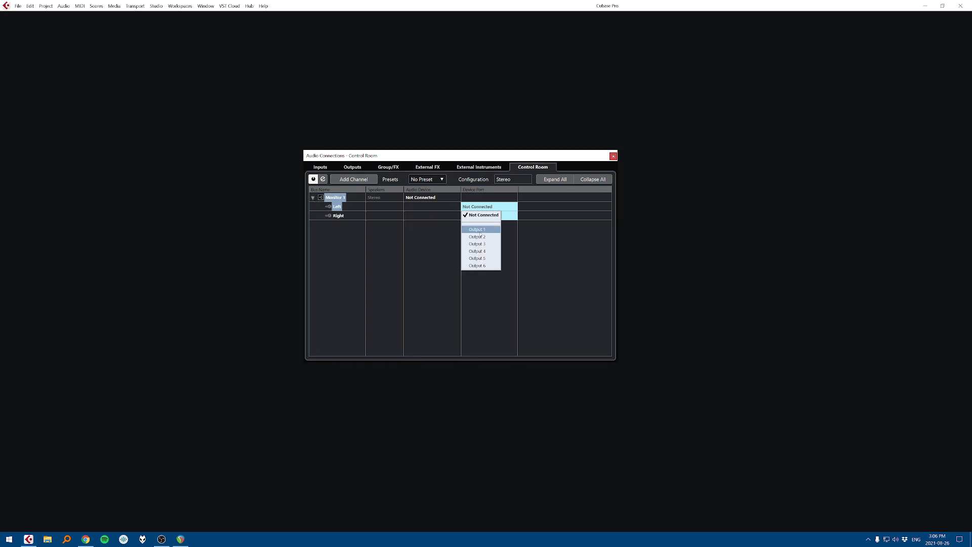
{"action": "left_click", "coordinate": [477, 229]}
{"action": "left_click", "coordinate": [484, 215]}
{"action": "left_click", "coordinate": [496, 246]}
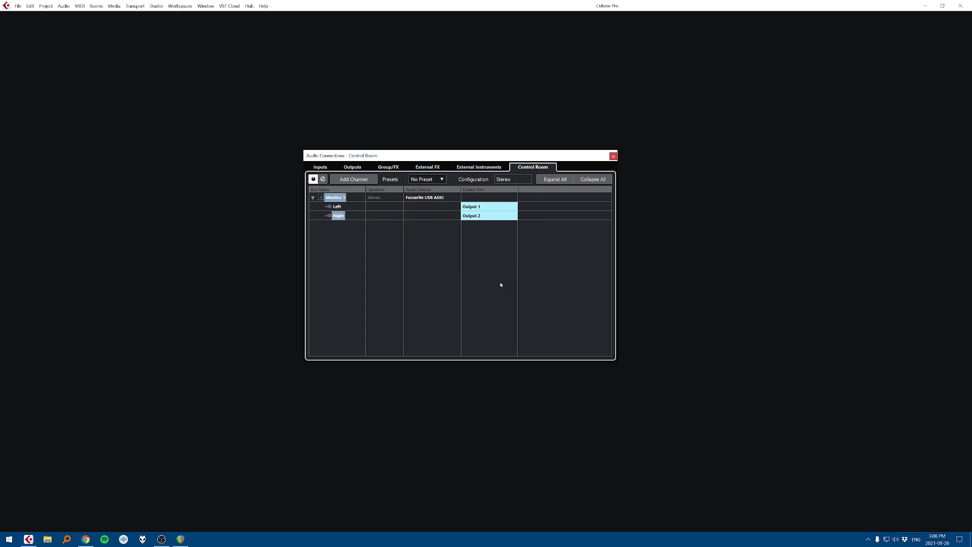
{"action": "left_click", "coordinate": [375, 284]}
{"action": "left_click", "coordinate": [613, 156]}
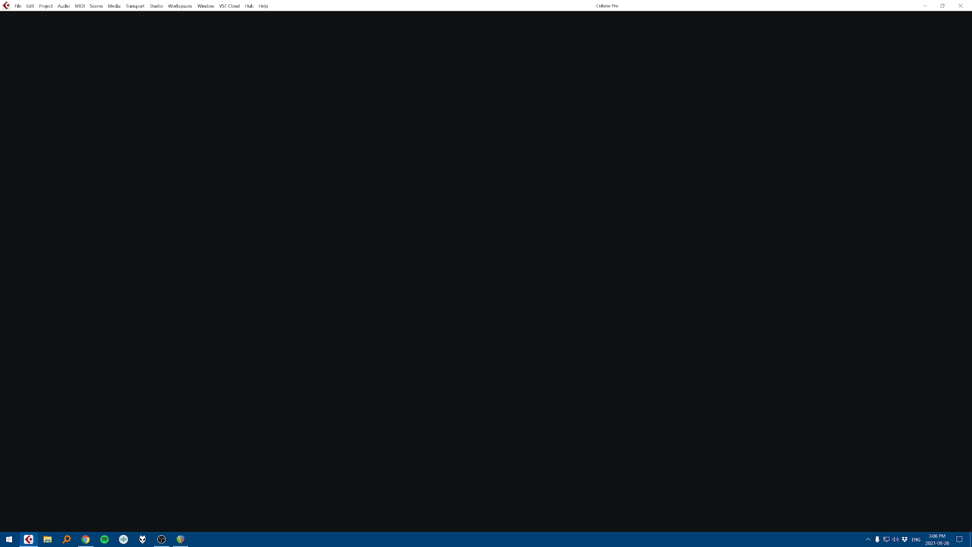
Step: Open the Preferences and examine the metering appearance settings
{"action": "left_click", "coordinate": [30, 6]}
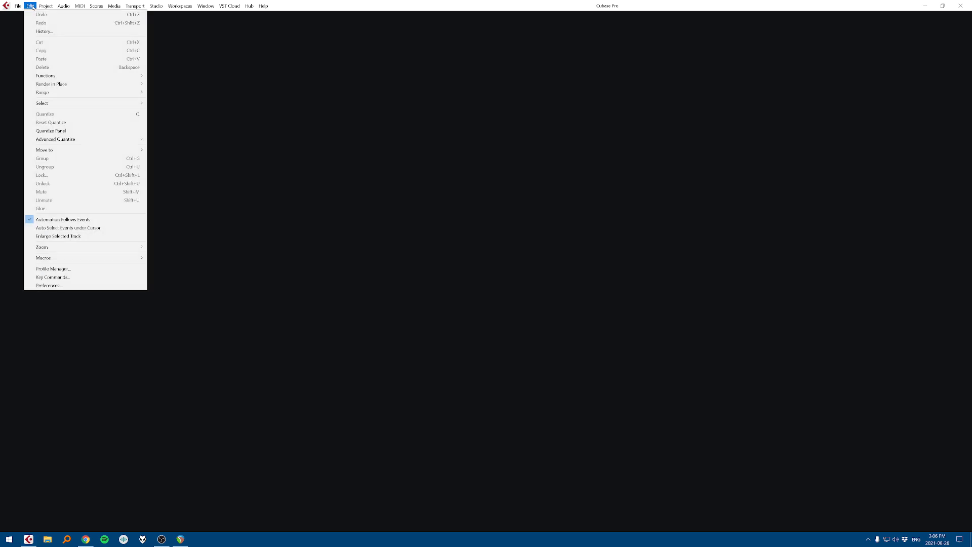
{"action": "left_click", "coordinate": [59, 286]}
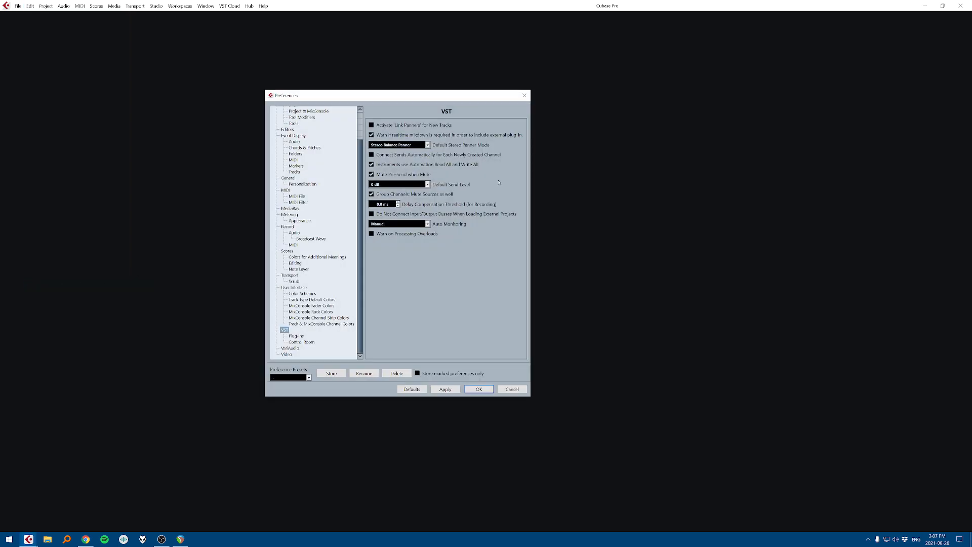
{"action": "scroll", "coordinate": [354, 180], "scroll_direction": "up", "scroll_amount": 2}
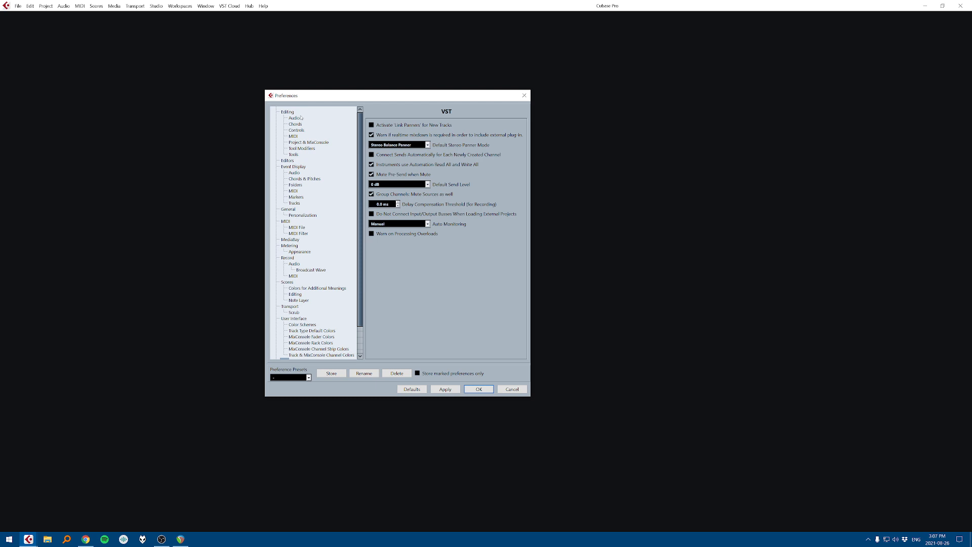
{"action": "scroll", "coordinate": [329, 356], "scroll_direction": "down", "scroll_amount": 2}
{"action": "scroll", "coordinate": [330, 355], "scroll_direction": "up", "scroll_amount": 2}
{"action": "left_click", "coordinate": [300, 252]}
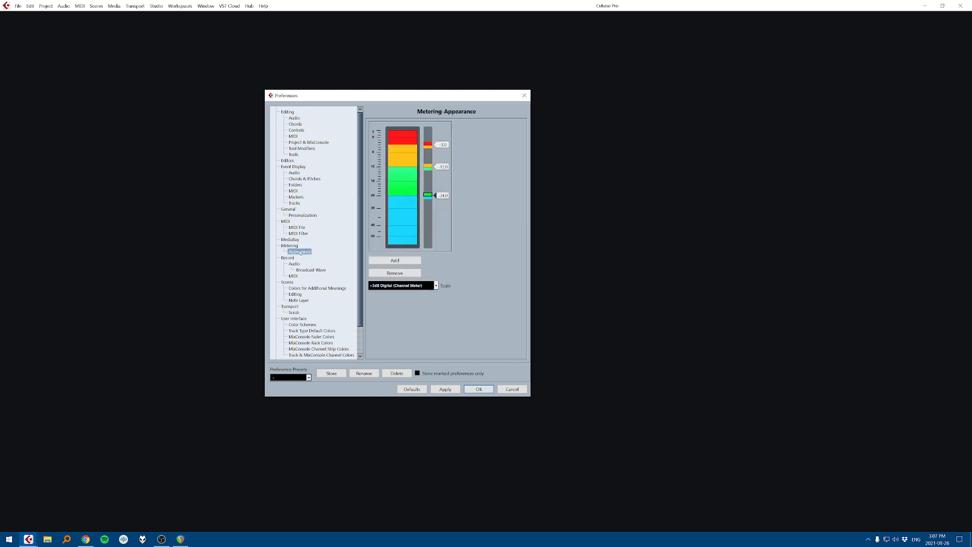
Step: Review the options for importing audio files in the audio editing preferences
{"action": "left_click", "coordinate": [294, 118]}
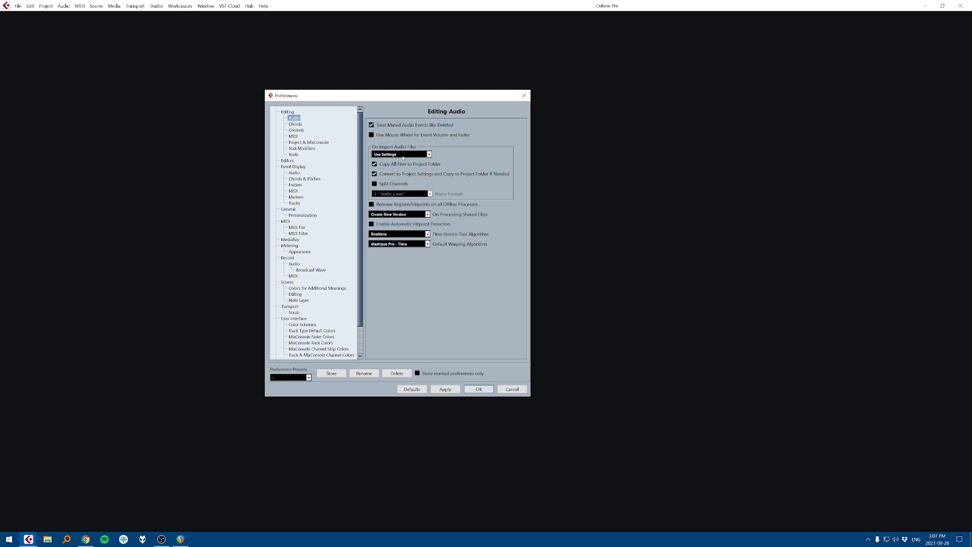
{"action": "left_click", "coordinate": [428, 154]}
{"action": "left_click", "coordinate": [469, 164]}
Step: Open the Transport preferences
{"action": "scroll", "coordinate": [303, 172], "scroll_direction": "down", "scroll_amount": 2}
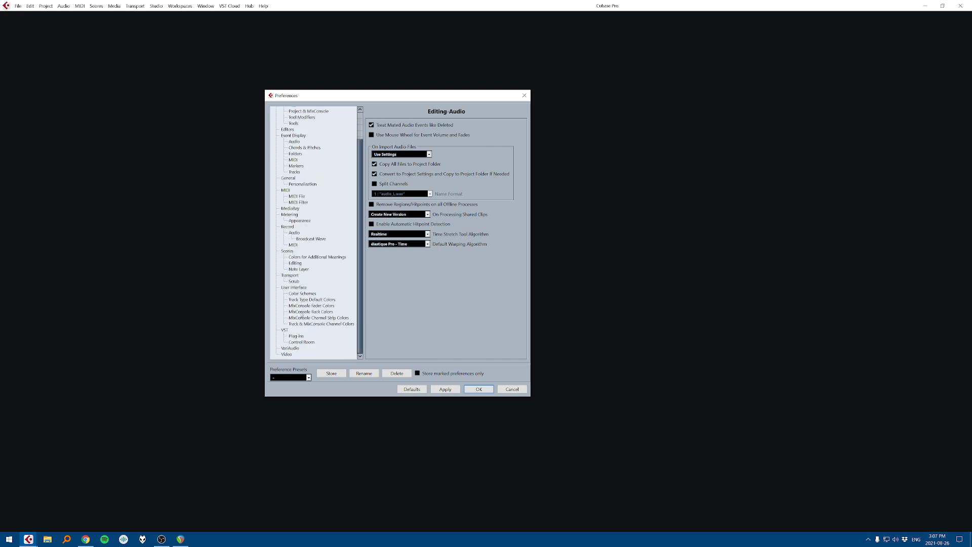
{"action": "left_click", "coordinate": [291, 276]}
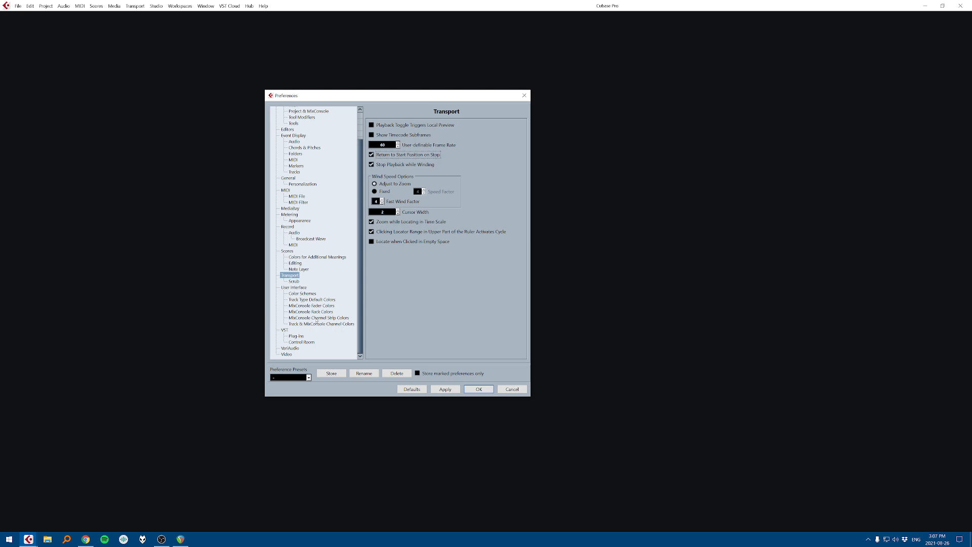
Step: Review the General auto save preferences and the Auto Monitoring options in the VST preferences
{"action": "left_click", "coordinate": [285, 329]}
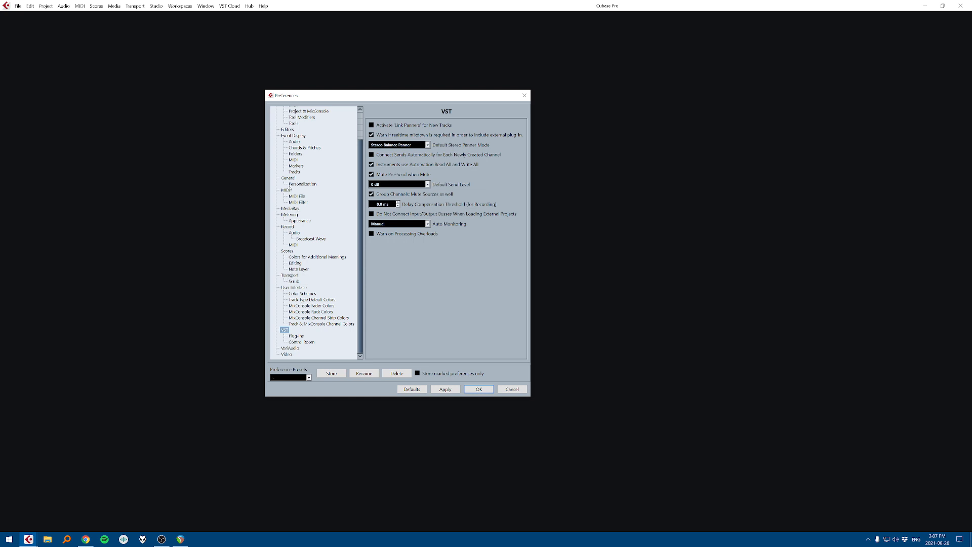
{"action": "left_click", "coordinate": [289, 179]}
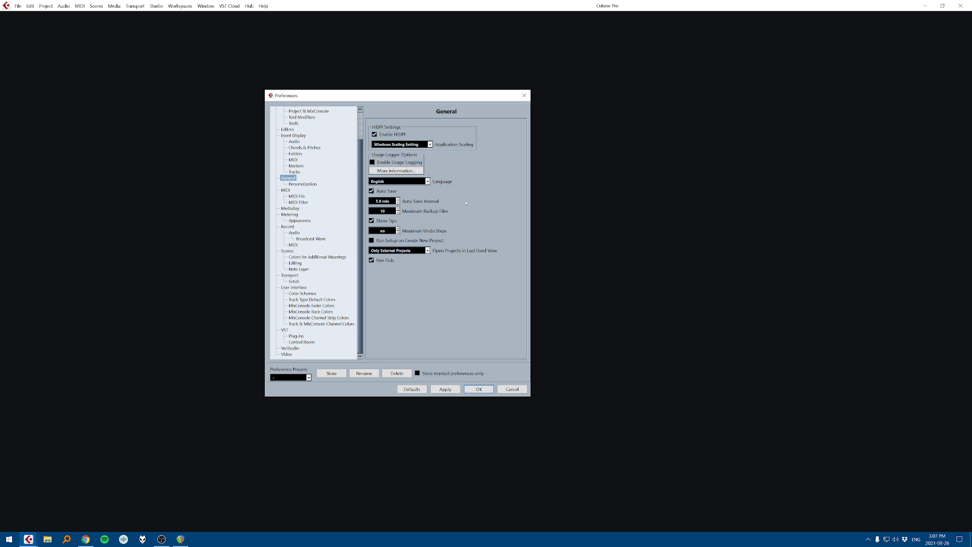
{"action": "left_click", "coordinate": [285, 330]}
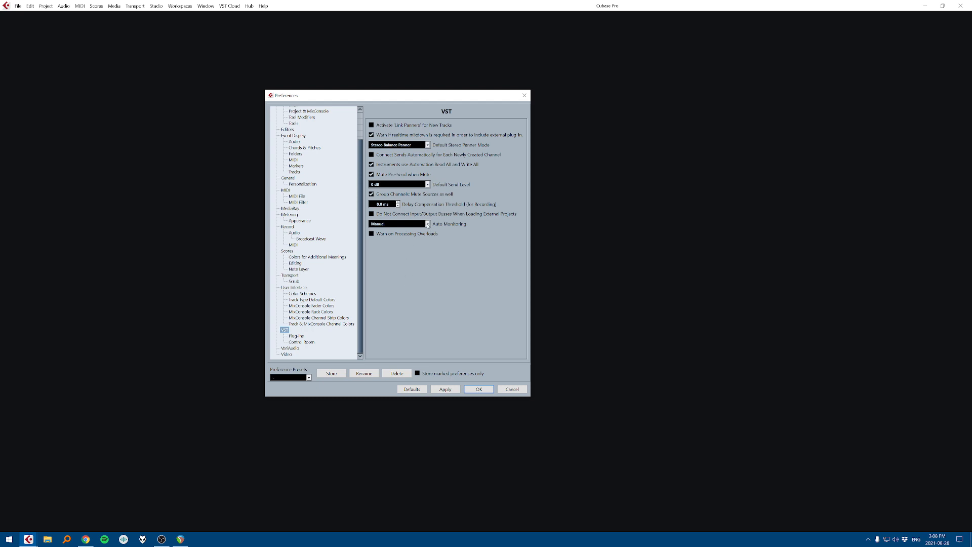
{"action": "left_click", "coordinate": [423, 224]}
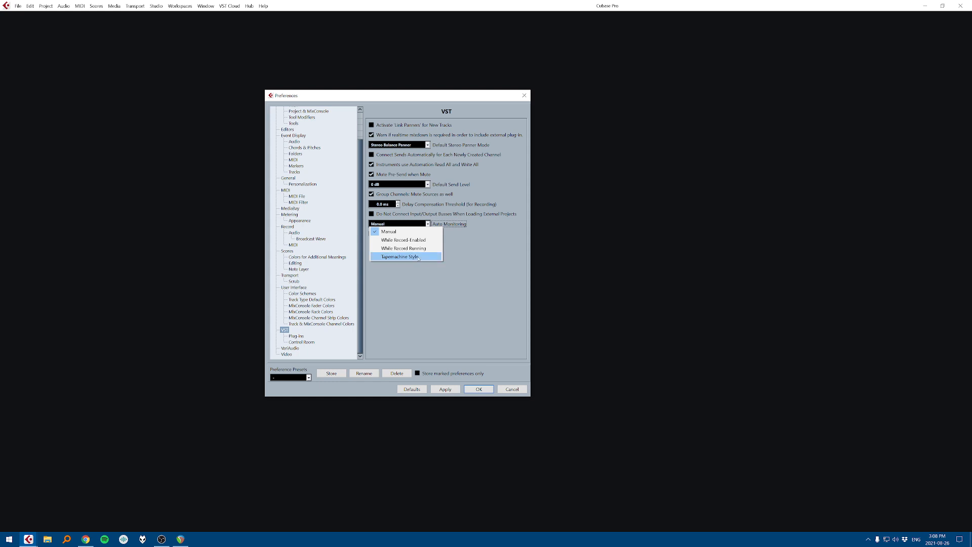
{"action": "left_click", "coordinate": [498, 251]}
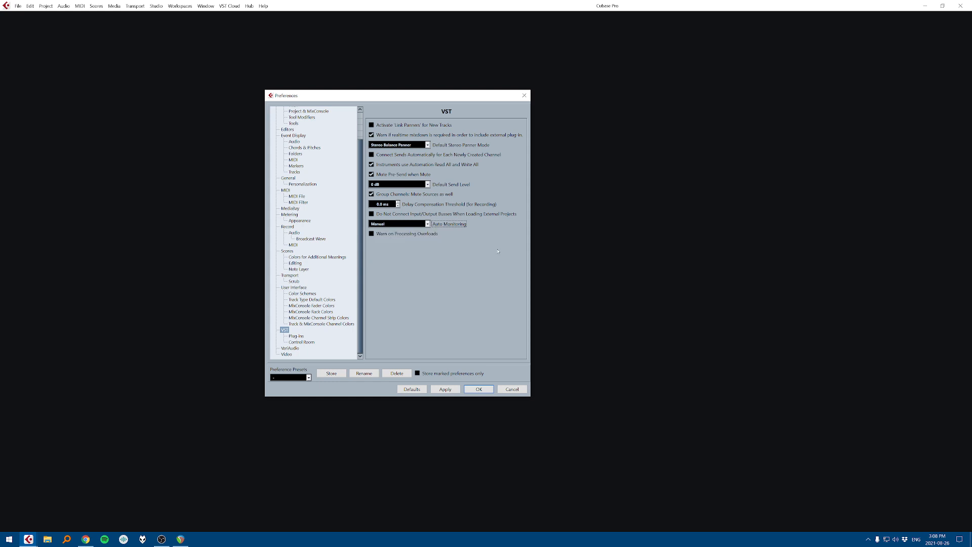
{"action": "left_click", "coordinate": [410, 225]}
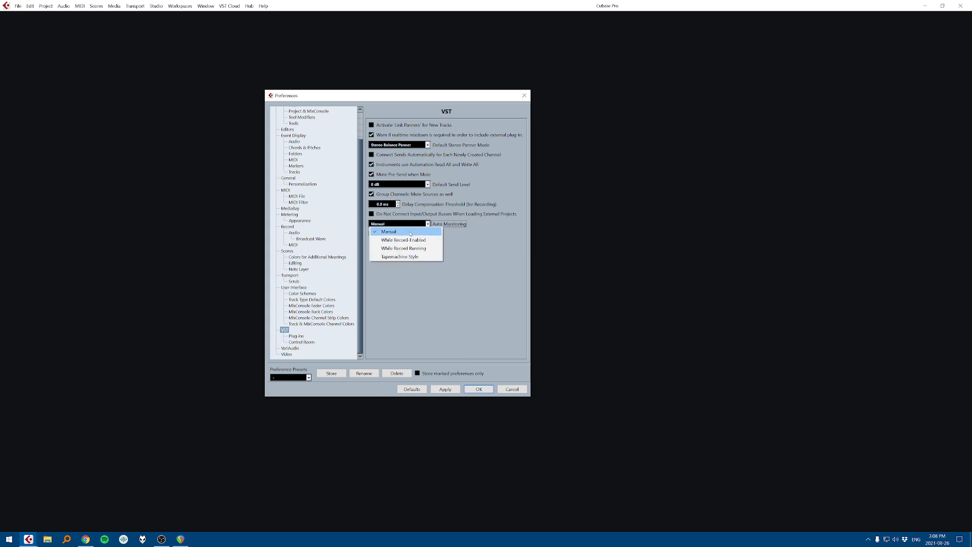
{"action": "left_click", "coordinate": [508, 274]}
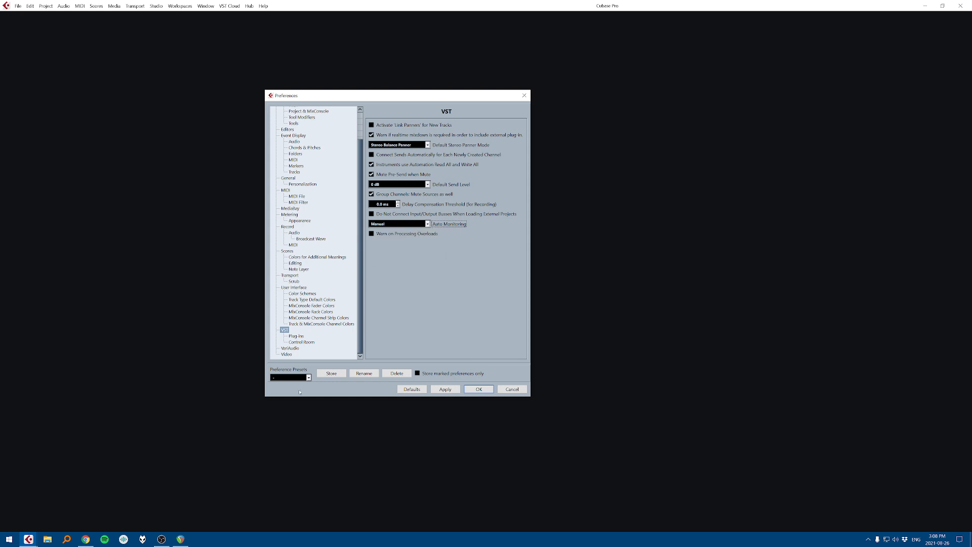
Step: Look over the Video and Editing Audio preferences, and cancel out of the Preferences
{"action": "left_click", "coordinate": [291, 348]}
{"action": "left_click", "coordinate": [286, 355]}
{"action": "scroll", "coordinate": [309, 228], "scroll_direction": "up", "scroll_amount": 2}
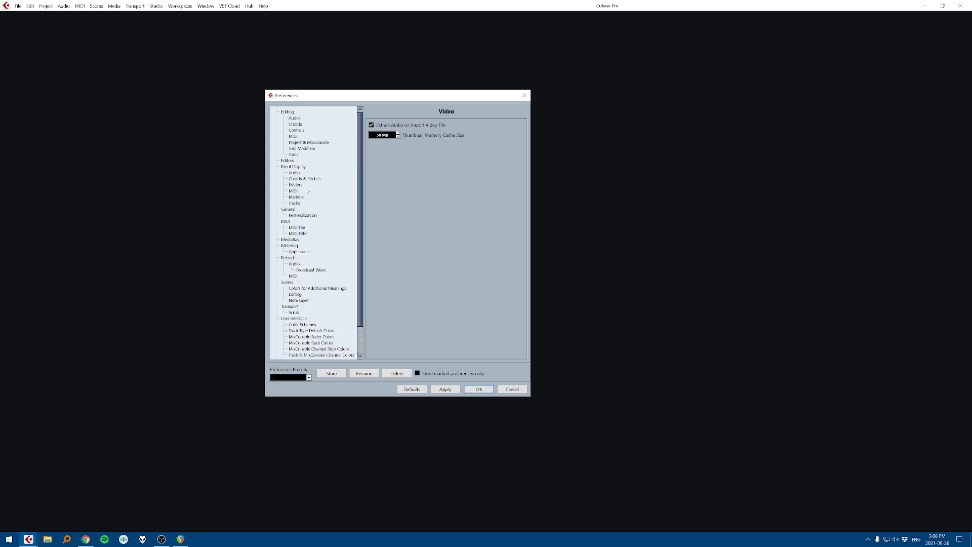
{"action": "left_click", "coordinate": [297, 112]}
{"action": "left_click", "coordinate": [298, 118]}
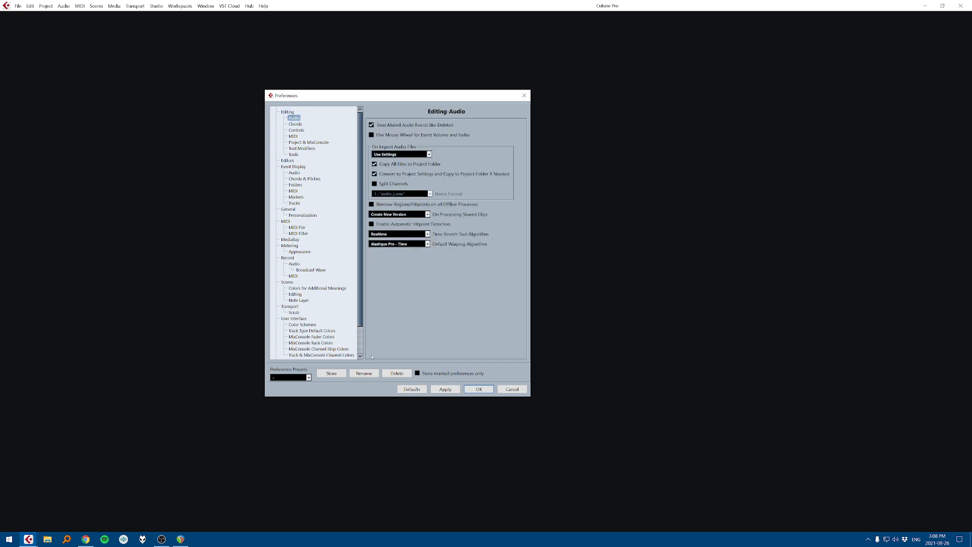
{"action": "scroll", "coordinate": [344, 302], "scroll_direction": "down", "scroll_amount": 2}
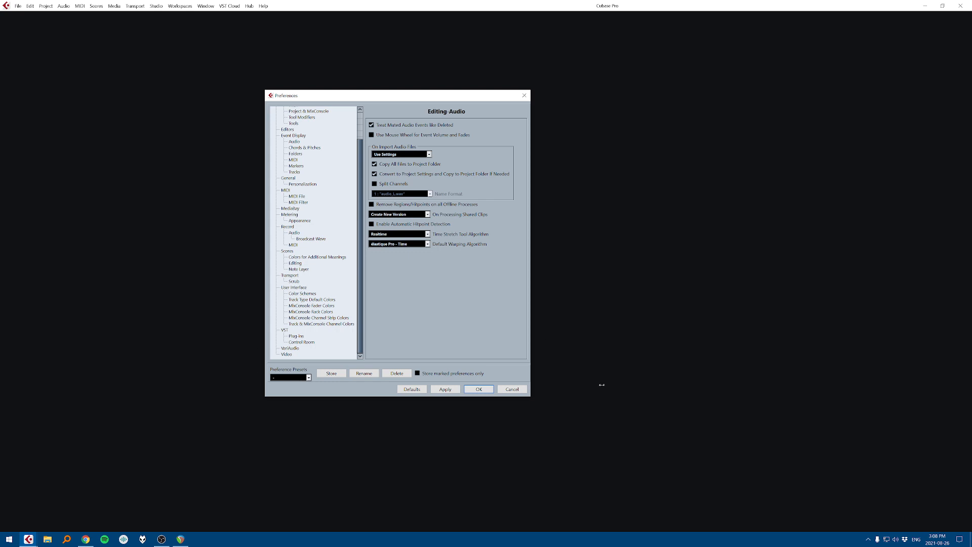
{"action": "left_click", "coordinate": [513, 390]}
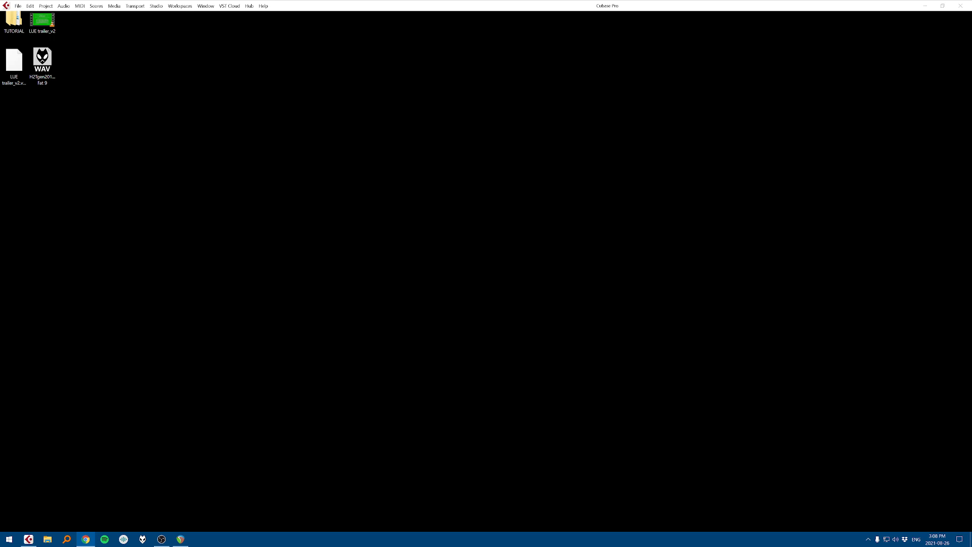
{"action": "left_click", "coordinate": [47, 8]}
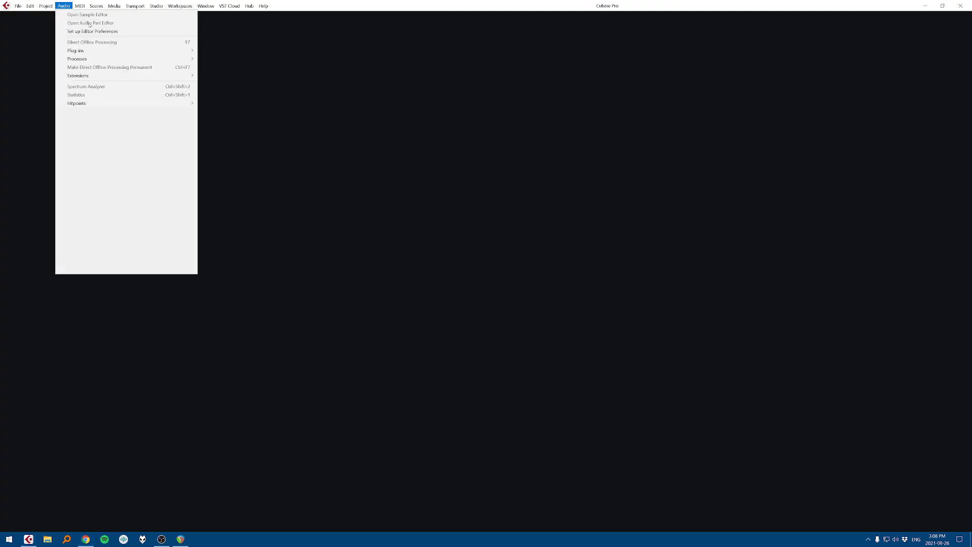
{"action": "key", "text": "alt+Tab"}
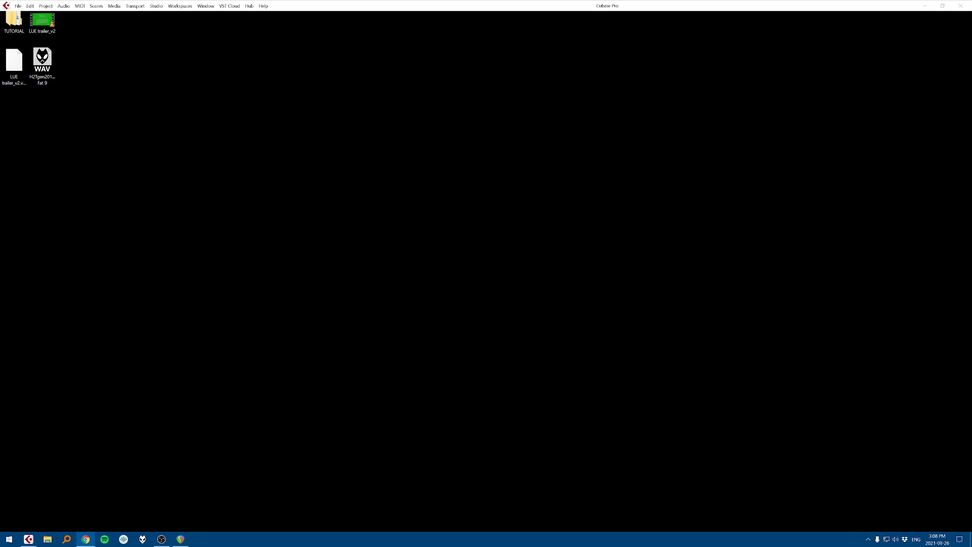
{"action": "left_click", "coordinate": [365, 296]}
{"action": "left_click", "coordinate": [355, 7]}
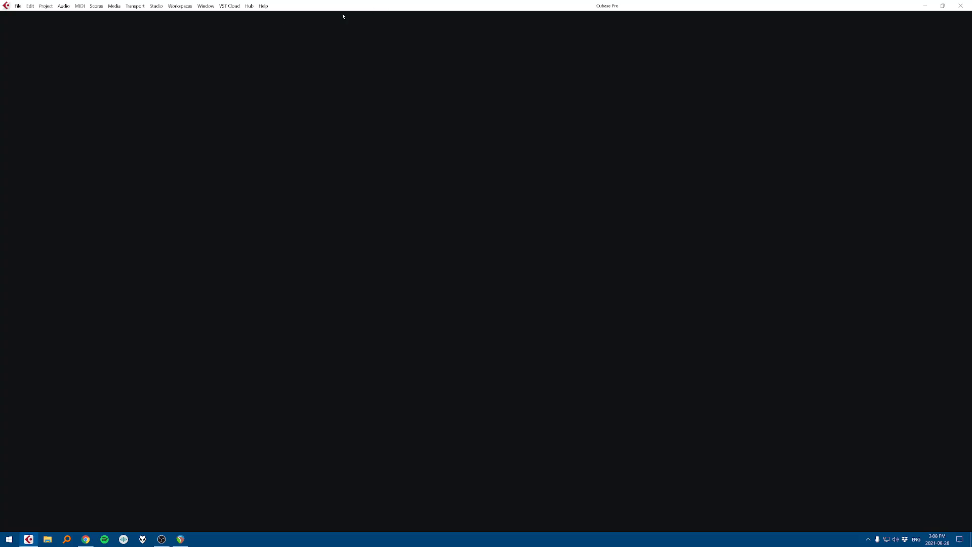
Step: Open the Key Commands and select the Audio command in the Add Track category
{"action": "left_click", "coordinate": [45, 7]}
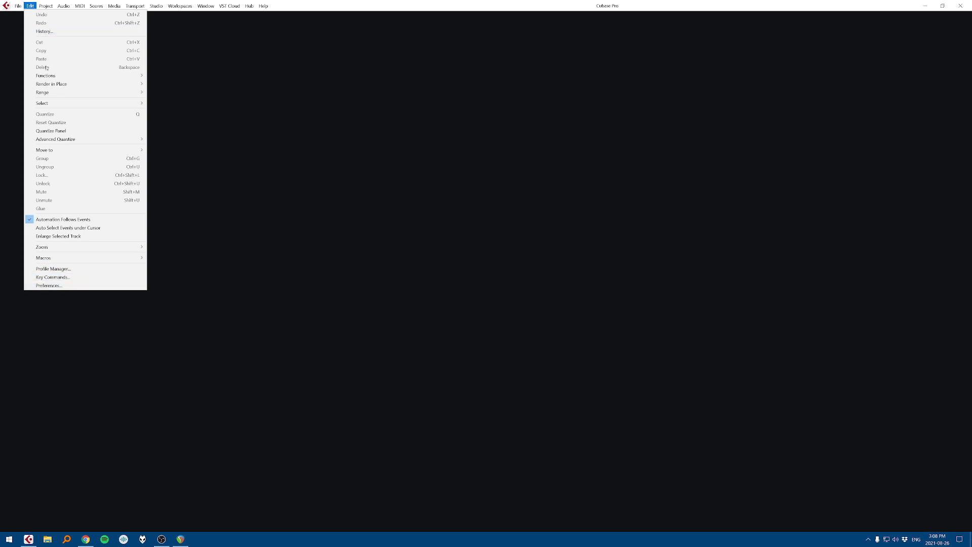
{"action": "left_click", "coordinate": [72, 278]}
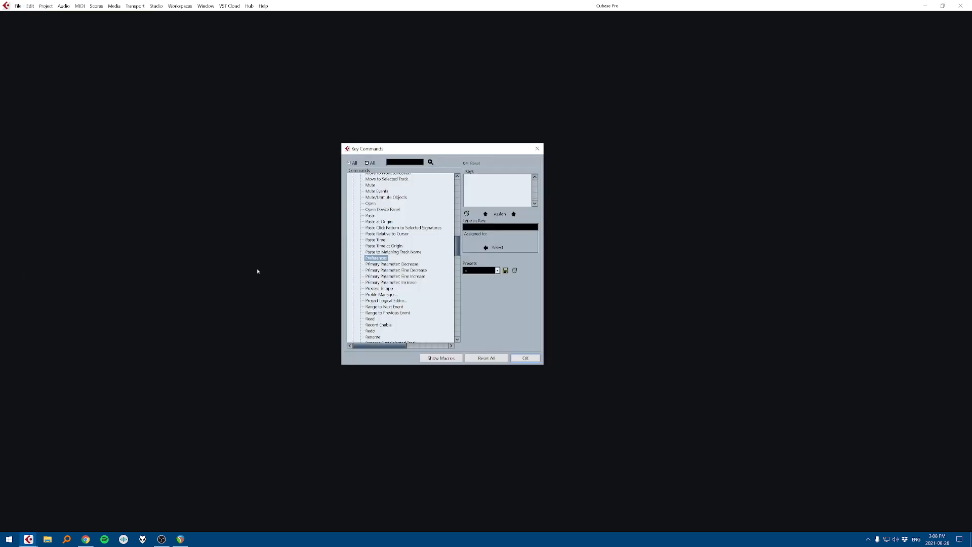
{"action": "left_click_drag", "start_coordinate": [458, 239], "coordinate": [458, 177]}
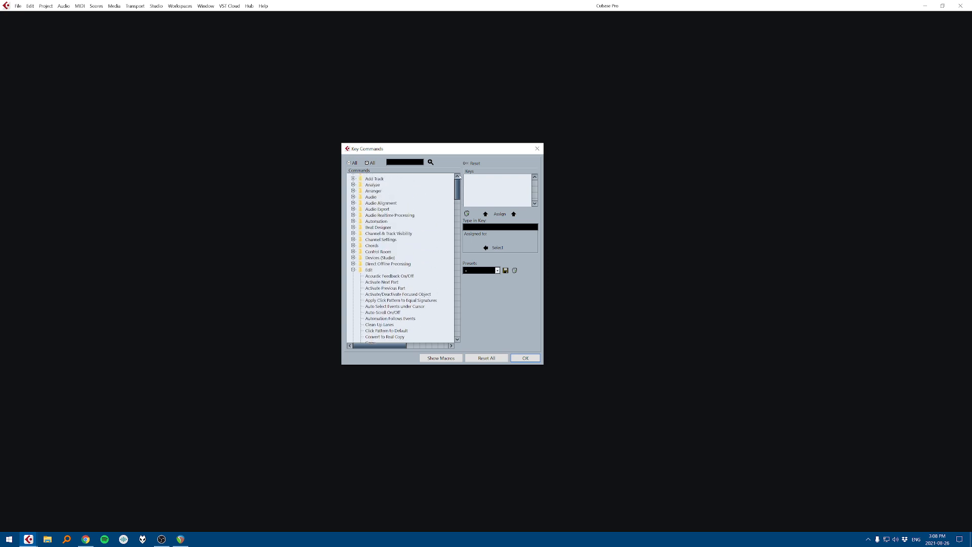
{"action": "left_click", "coordinate": [392, 319]}
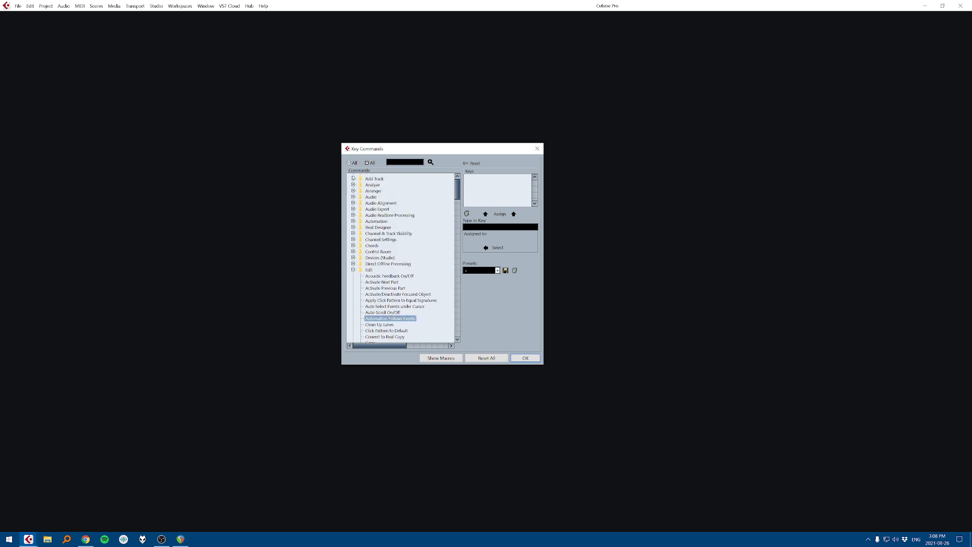
{"action": "left_click", "coordinate": [354, 179]}
{"action": "left_click", "coordinate": [354, 179]}
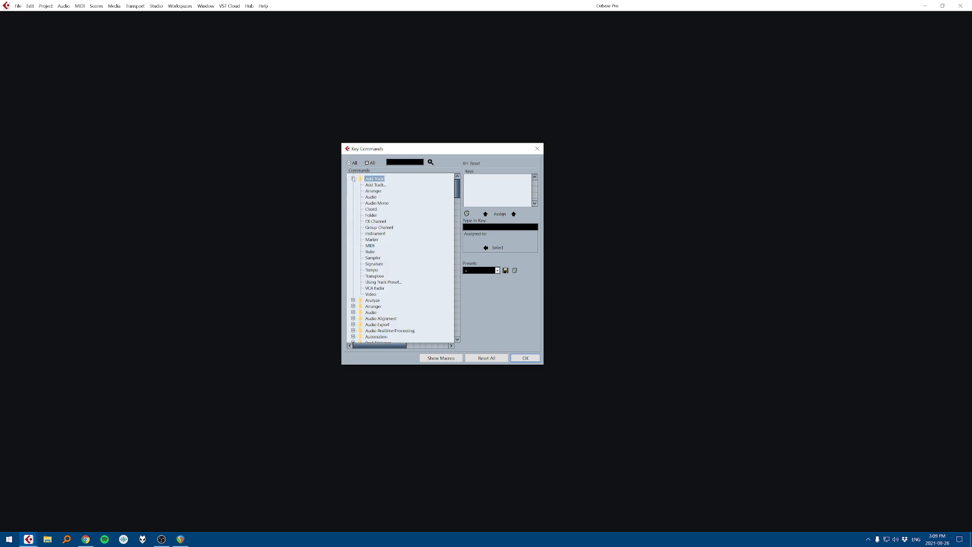
{"action": "left_click", "coordinate": [372, 197]}
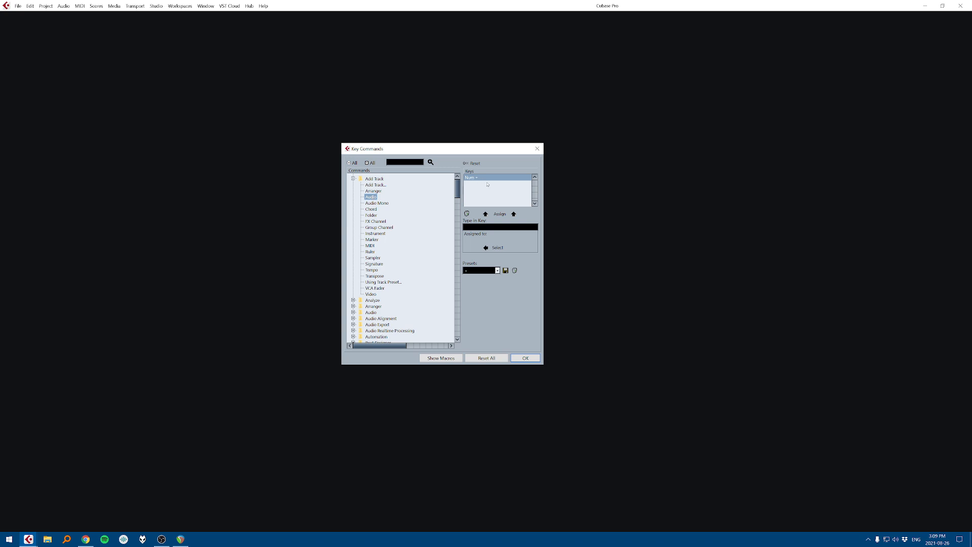
Step: Remove the existing key command from the Add Track Audio command and assign Num + to it
{"action": "left_click", "coordinate": [466, 213]}
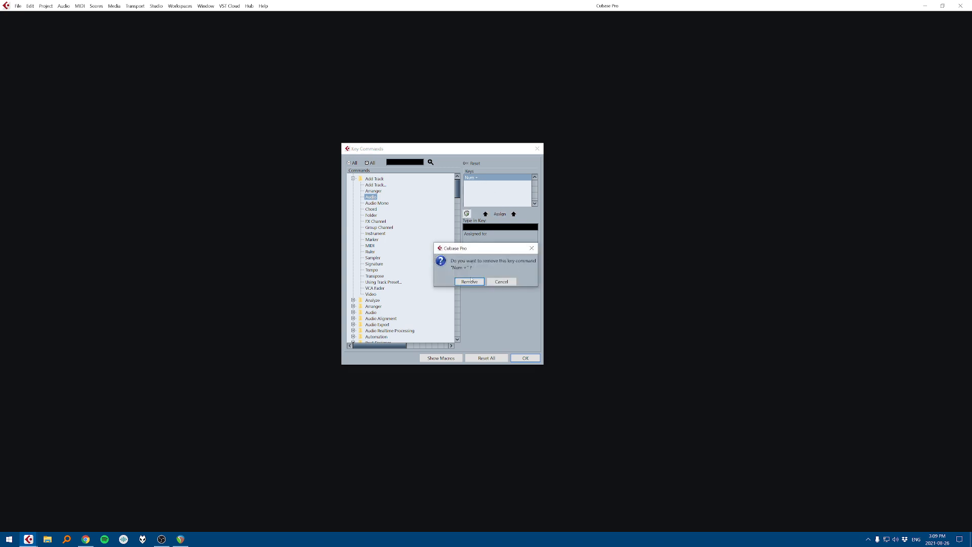
{"action": "left_click", "coordinate": [469, 282]}
{"action": "left_click", "coordinate": [486, 228]}
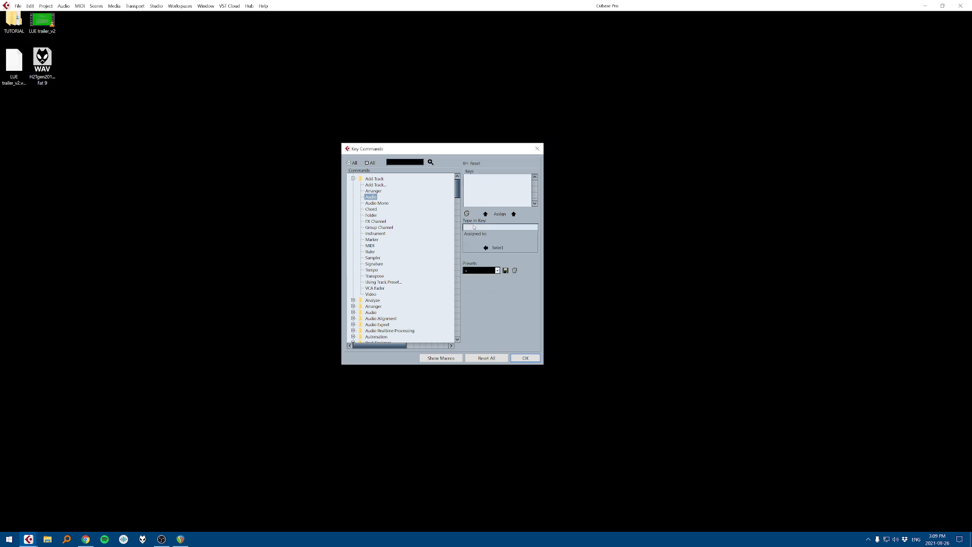
{"action": "key", "text": "KP_Add"}
{"action": "left_click", "coordinate": [499, 214]}
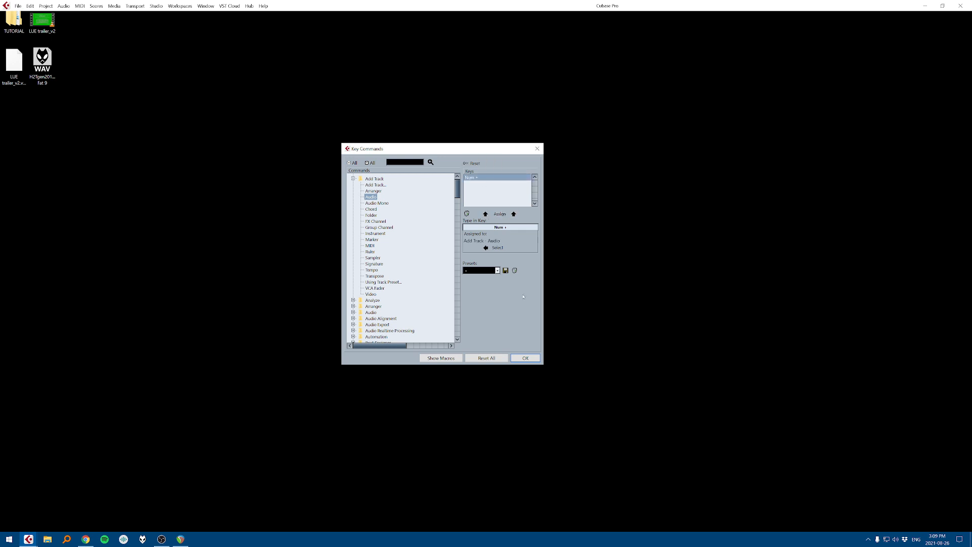
Step: Review the key command presets and the list of macros, and close the Key Commands
{"action": "left_click", "coordinate": [491, 273]}
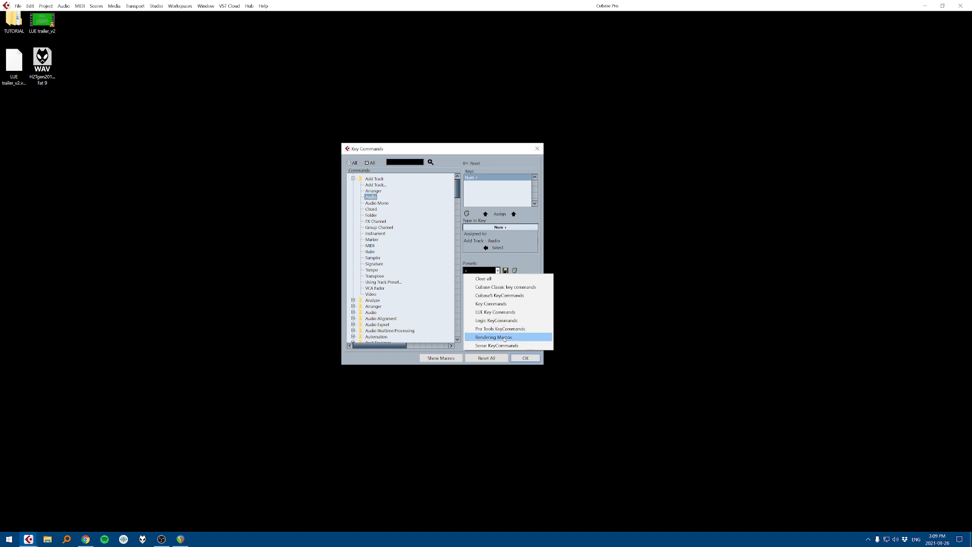
{"action": "left_click", "coordinate": [527, 260]}
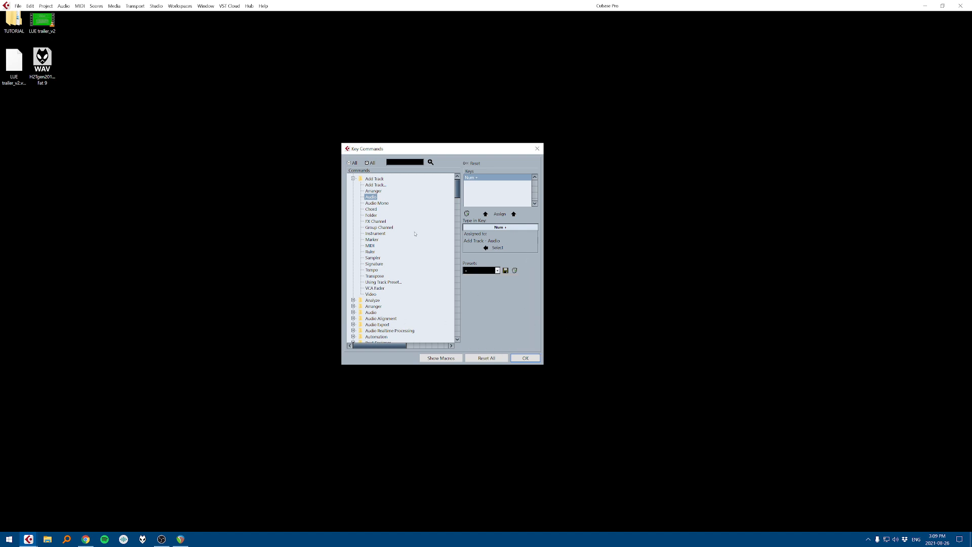
{"action": "left_click", "coordinate": [454, 360]}
{"action": "left_click", "coordinate": [452, 360]}
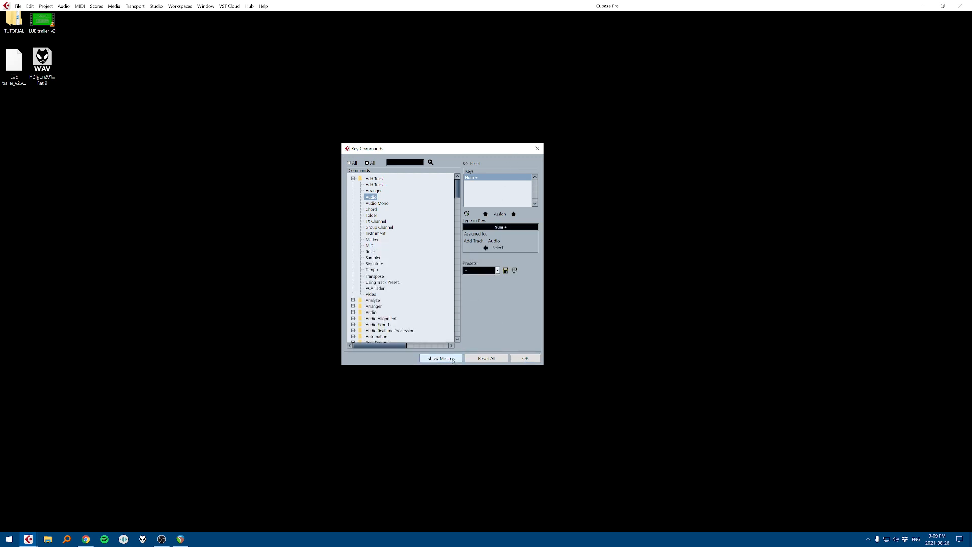
{"action": "left_click", "coordinate": [453, 360]}
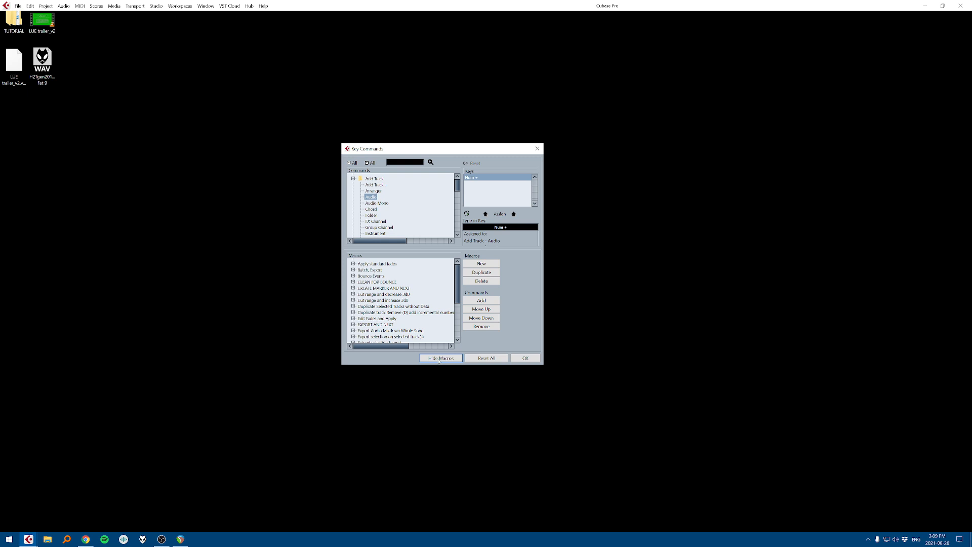
{"action": "left_click", "coordinate": [420, 358]}
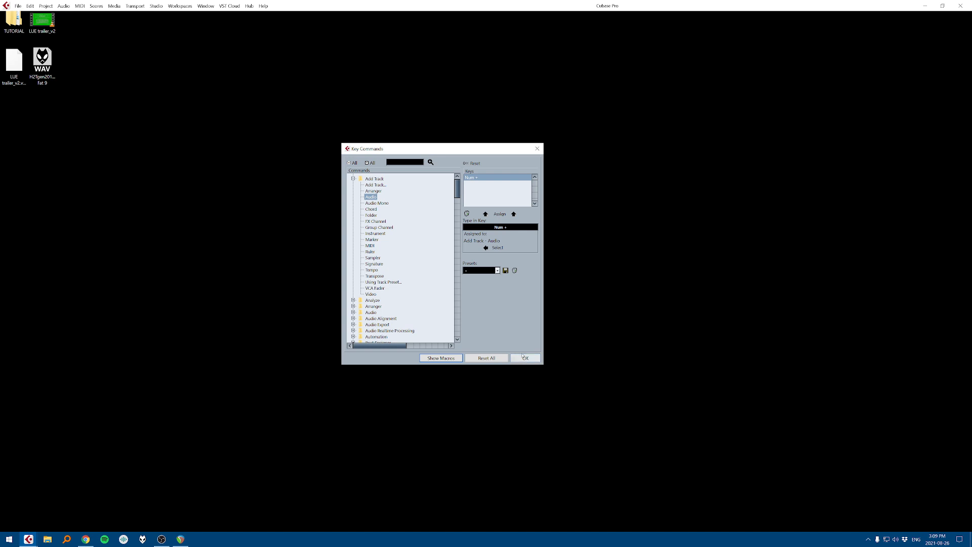
{"action": "left_click", "coordinate": [524, 359]}
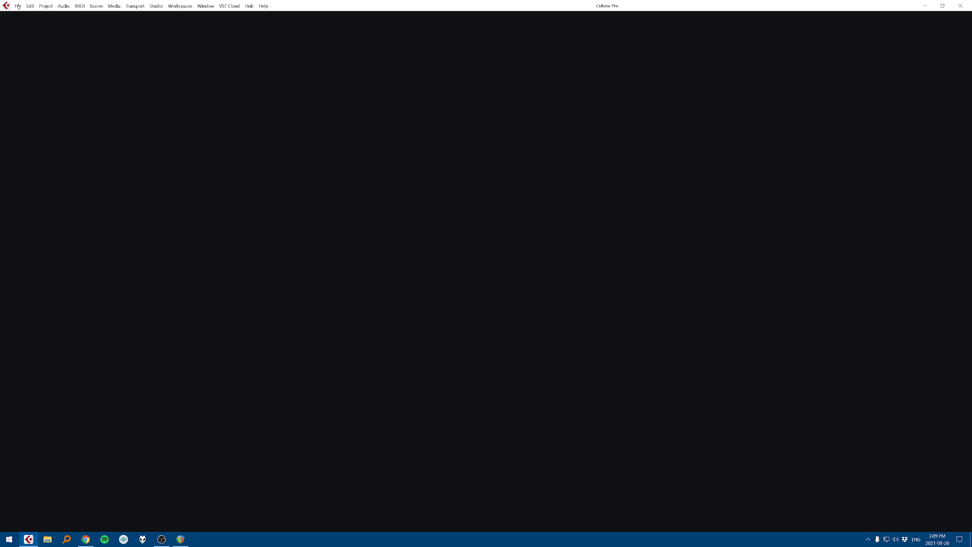
Step: Start a new project to open the Steinberg Hub
{"action": "left_click", "coordinate": [17, 6]}
{"action": "left_click", "coordinate": [26, 16]}
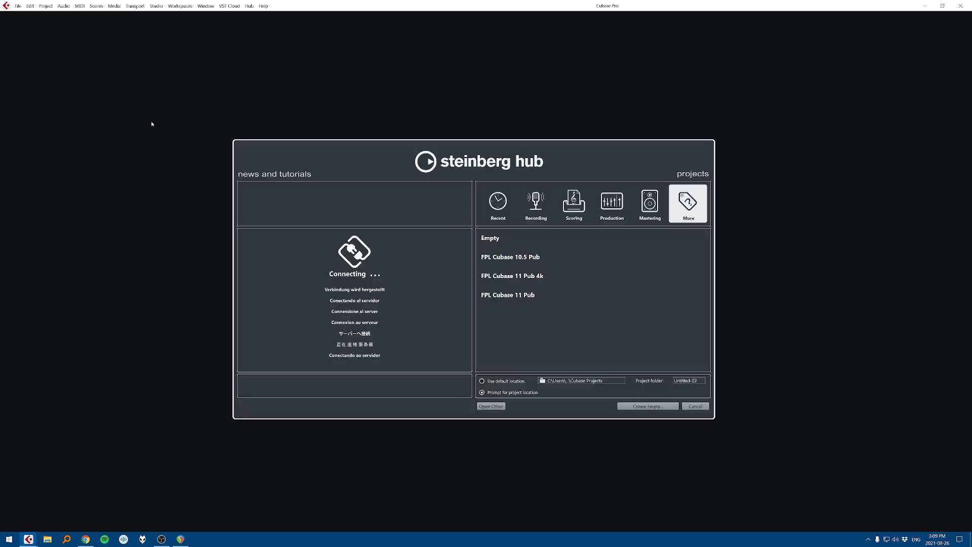
{"action": "left_click", "coordinate": [162, 540]}
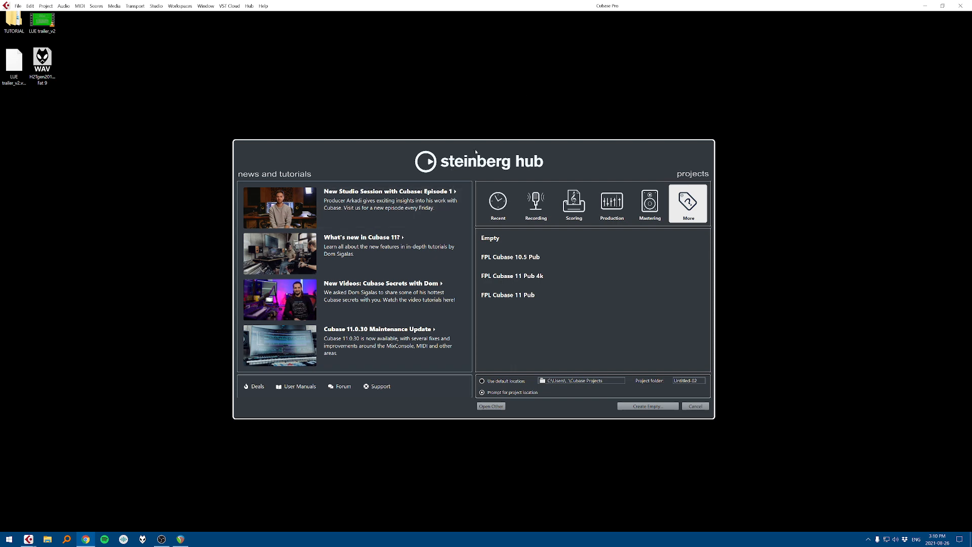
Step: Reposition the Steinberg Hub window and look through its Recent and More project categories
{"action": "mouse_move", "coordinate": [476, 151]}
{"action": "left_mouse_down"}
{"action": "mouse_move", "coordinate": [453, 141]}
{"action": "mouse_move", "coordinate": [464, 150]}
{"action": "left_mouse_up"}
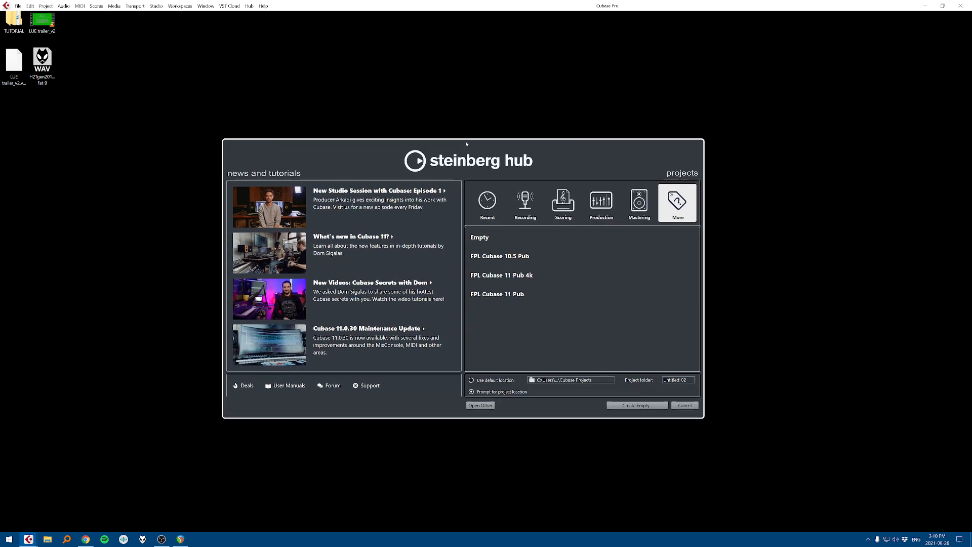
{"action": "left_click_drag", "start_coordinate": [466, 146], "coordinate": [476, 149]}
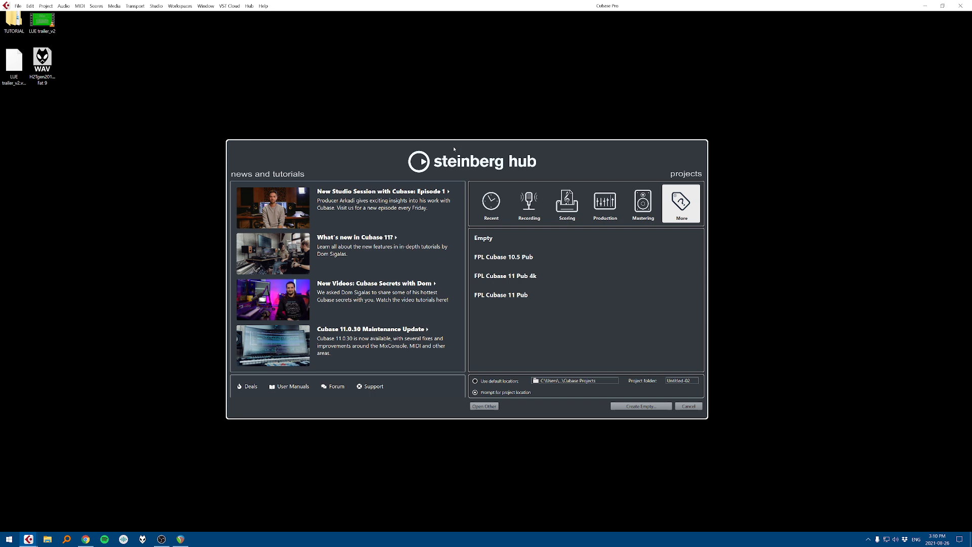
{"action": "left_click_drag", "start_coordinate": [453, 149], "coordinate": [446, 145]}
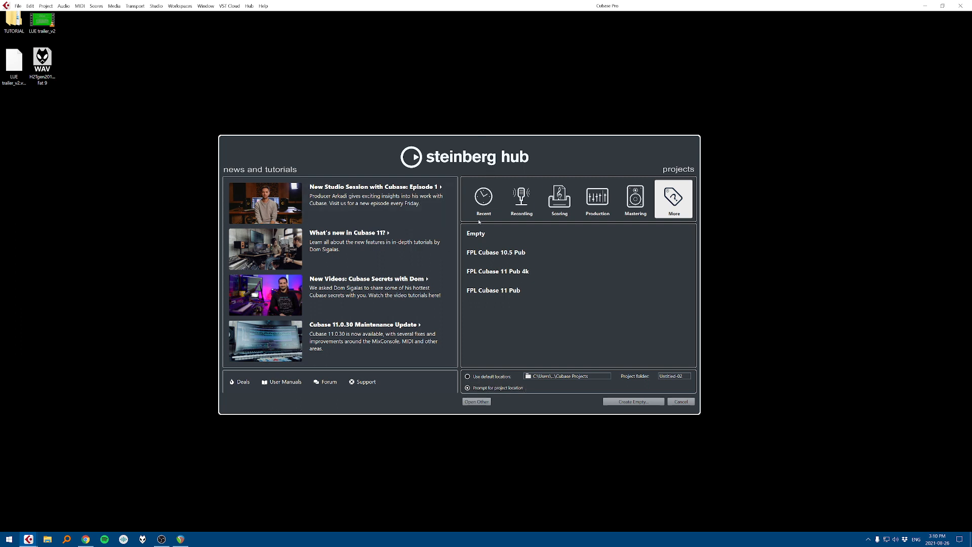
{"action": "left_click", "coordinate": [484, 198]}
{"action": "left_click", "coordinate": [674, 199]}
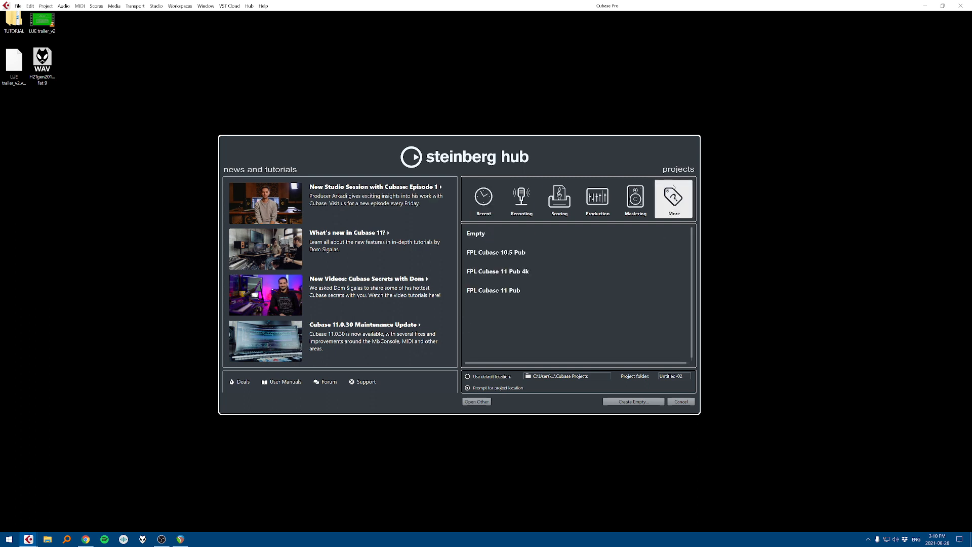
Step: Create an empty project in a new folder named Cubase tutorial 2 inside the TUTORIAL folder on the Desktop
{"action": "left_click", "coordinate": [478, 234]}
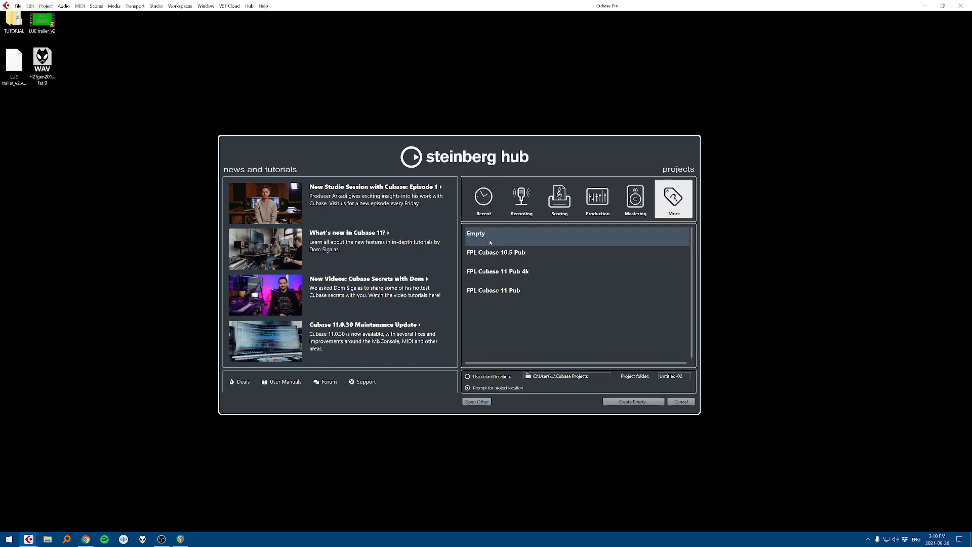
{"action": "left_click", "coordinate": [630, 401]}
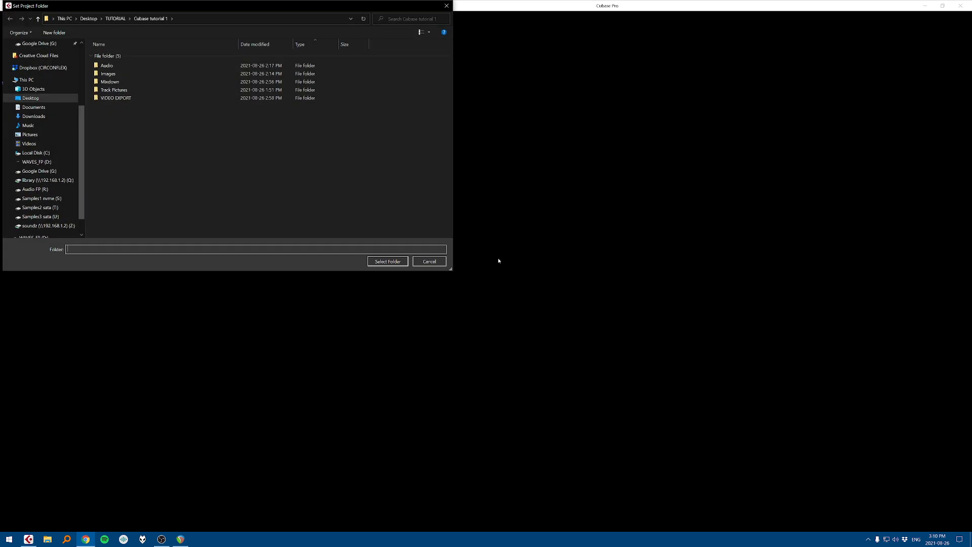
{"action": "left_click_drag", "start_coordinate": [212, 12], "coordinate": [329, 74]}
{"action": "left_click", "coordinate": [231, 80]}
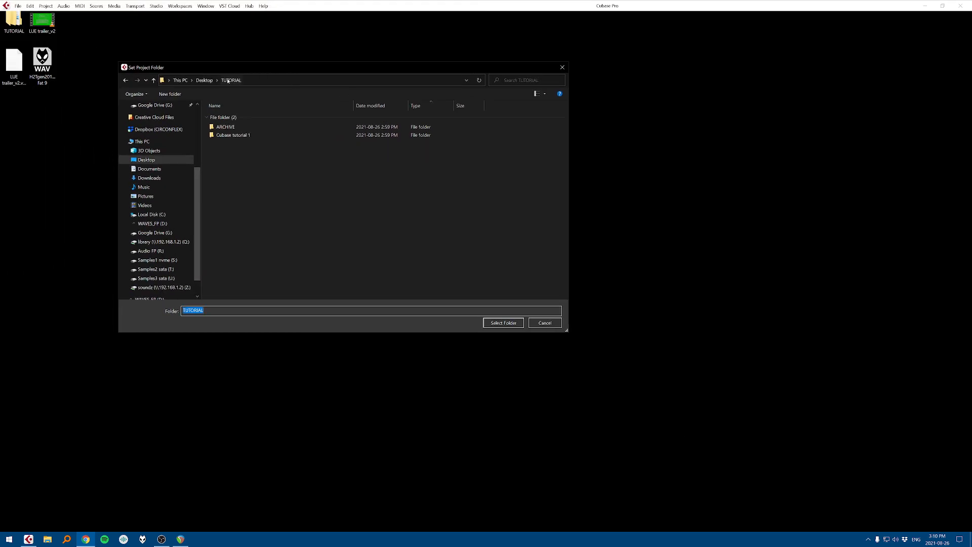
{"action": "left_click", "coordinate": [171, 95]}
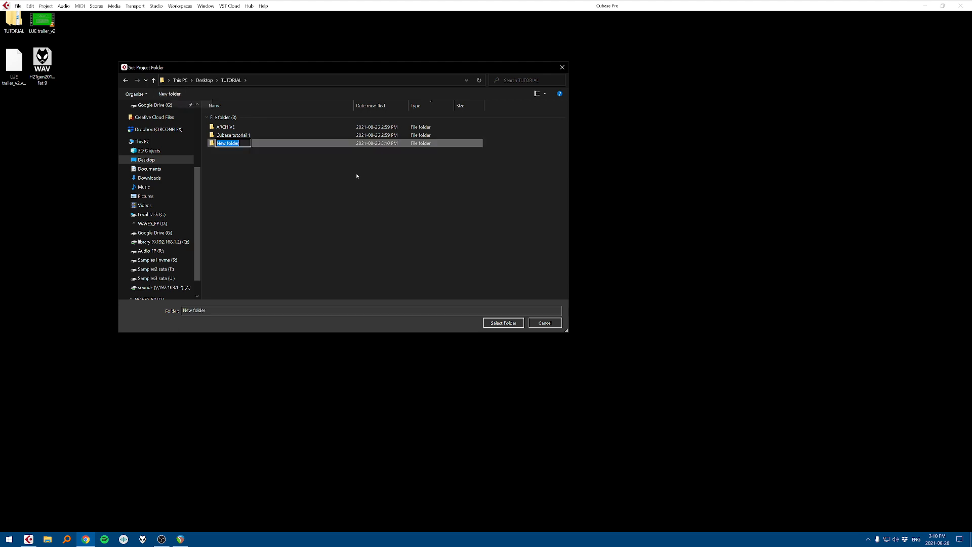
{"action": "type", "text": "Cubase tutorial 2"}
{"action": "key", "text": "Return"}
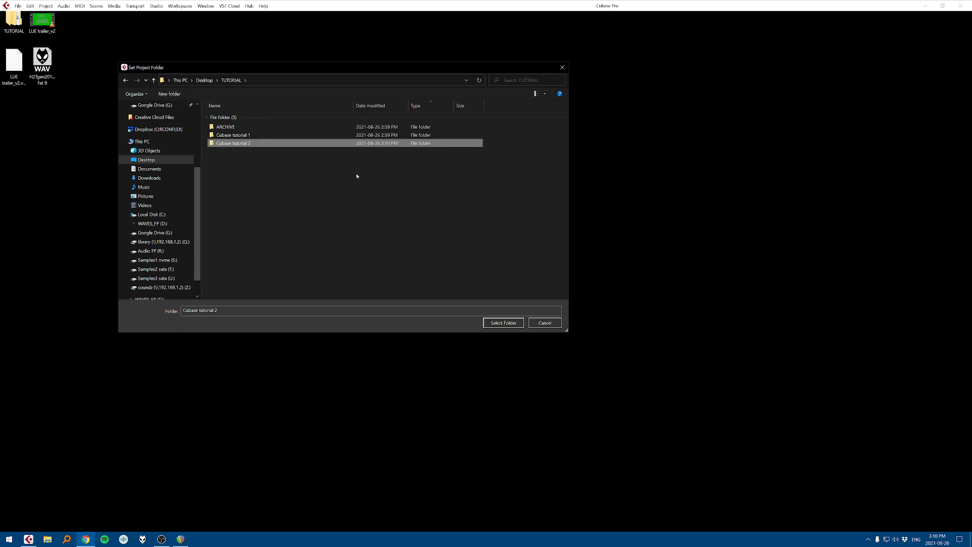
{"action": "key", "text": "Return"}
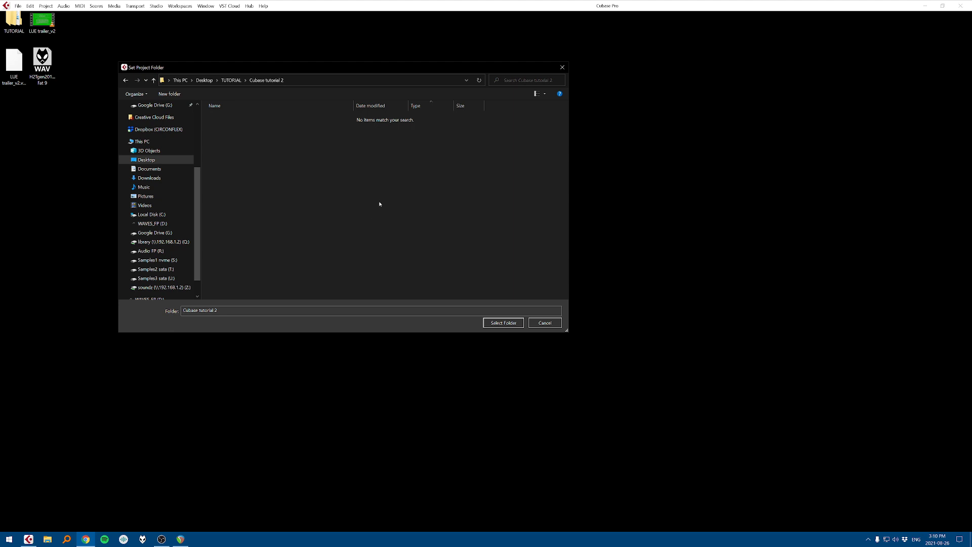
{"action": "left_click", "coordinate": [516, 323]}
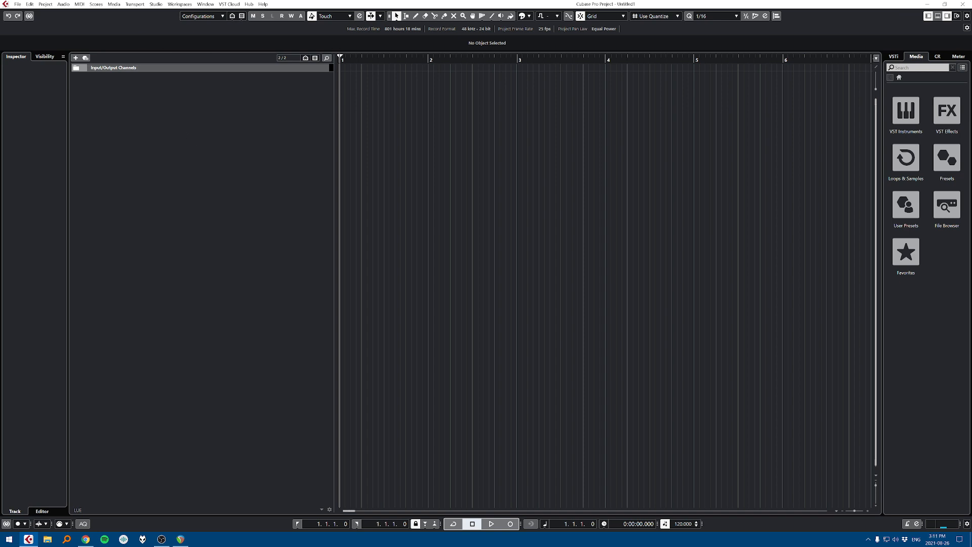
Step: Review the Project Setup, including the Bit Depth and Volume Max. options, and accept the dialog with its existing settings
{"action": "left_click", "coordinate": [45, 4]}
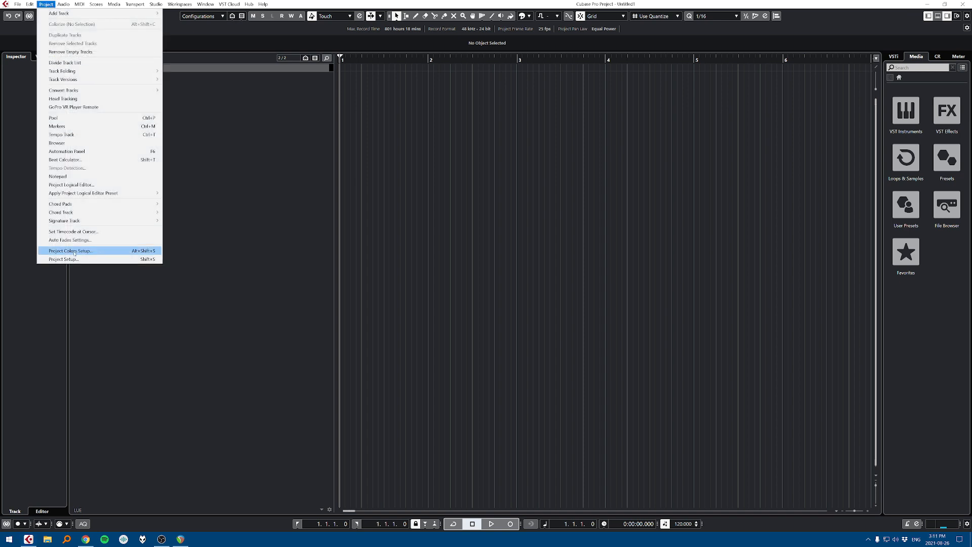
{"action": "left_click", "coordinate": [95, 259]}
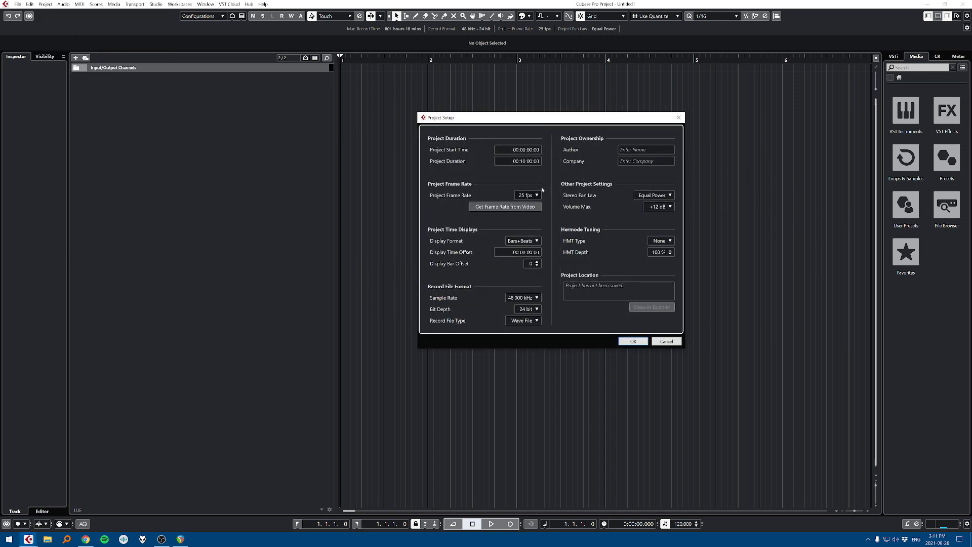
{"action": "left_click", "coordinate": [534, 310]}
{"action": "left_click", "coordinate": [536, 287]}
{"action": "left_click", "coordinate": [537, 310]}
{"action": "left_click", "coordinate": [585, 311]}
{"action": "left_click", "coordinate": [658, 206]}
{"action": "left_click", "coordinate": [597, 229]}
{"action": "left_click", "coordinate": [639, 342]}
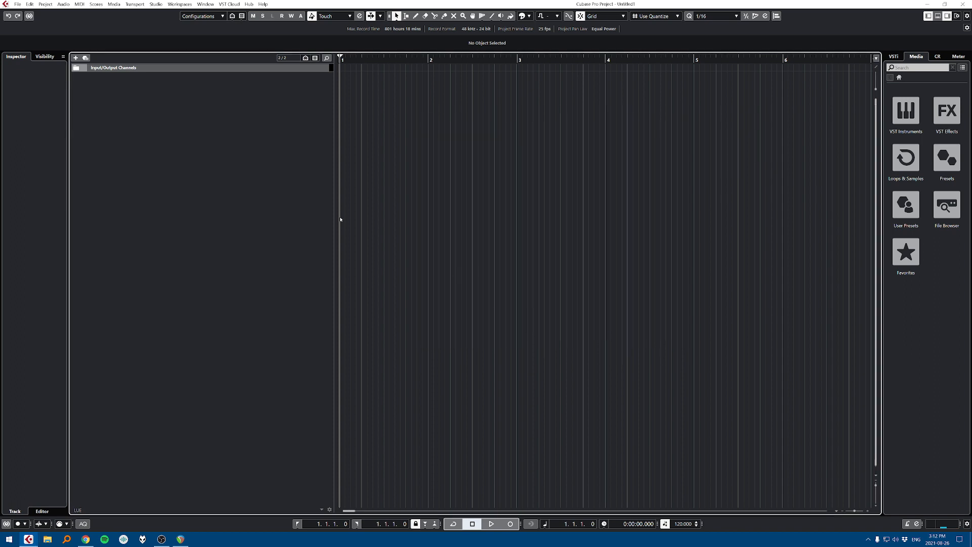
Step: Save the project as Cubase tutorial 2 in its project folder
{"action": "left_click", "coordinate": [18, 5]}
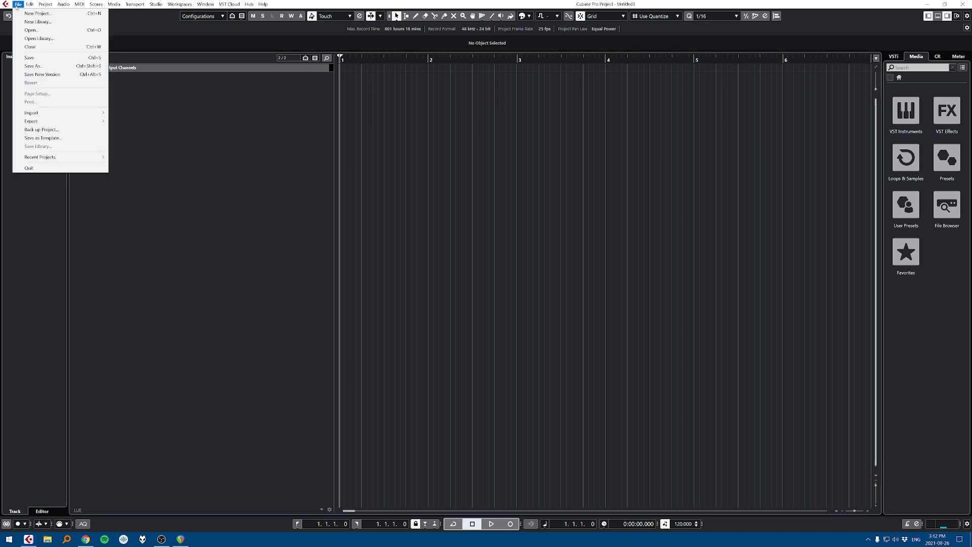
{"action": "left_click", "coordinate": [26, 60]}
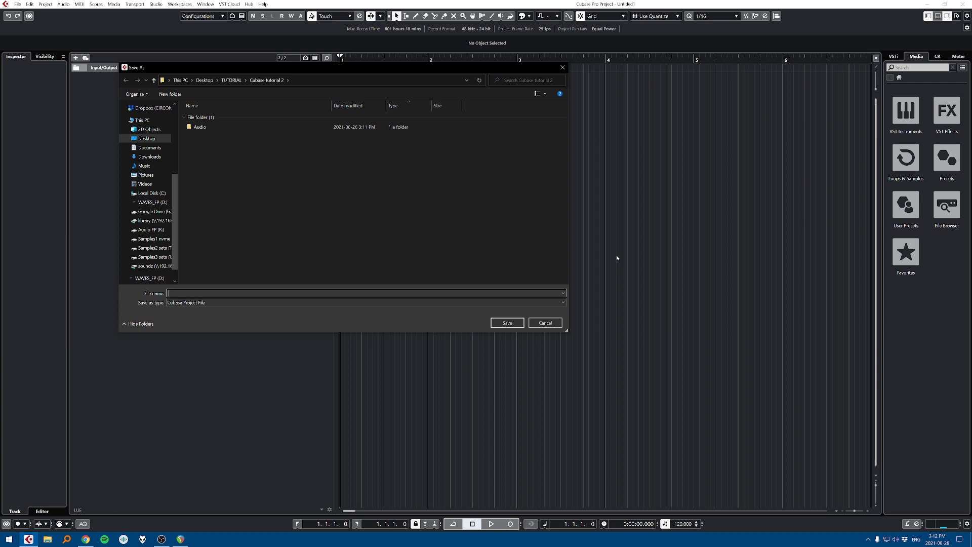
{"action": "type", "text": "Cubase tutorial 2"}
{"action": "key", "text": "Return"}
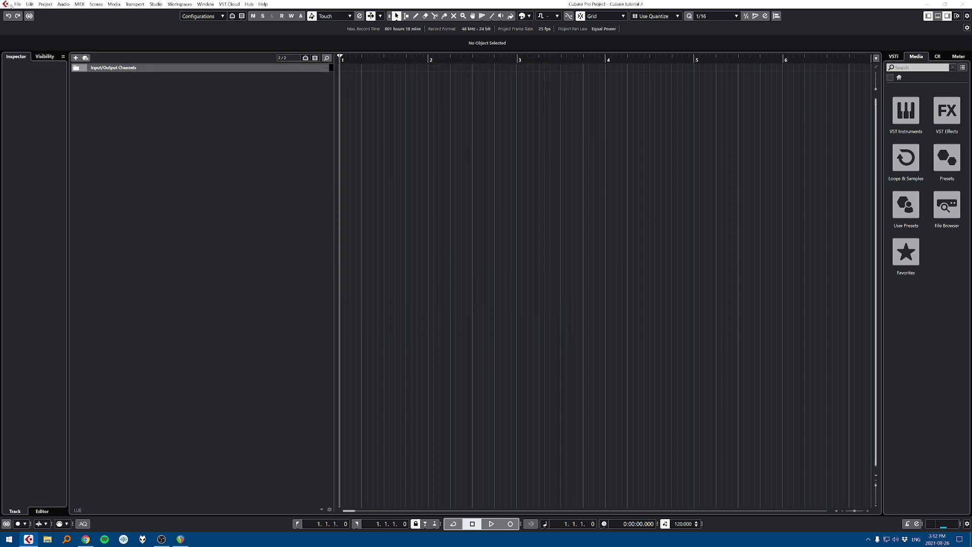
Step: Save a copy of the project under the name Cubase tutorial 2 v2
{"action": "left_click", "coordinate": [16, 5]}
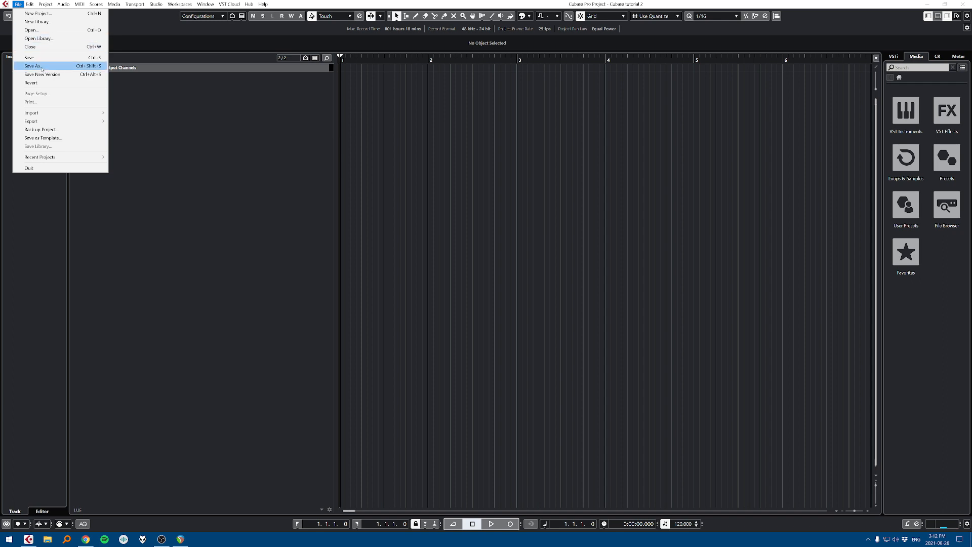
{"action": "left_click", "coordinate": [41, 68]}
{"action": "key", "text": "End"}
{"action": "type", "text": "v2"}
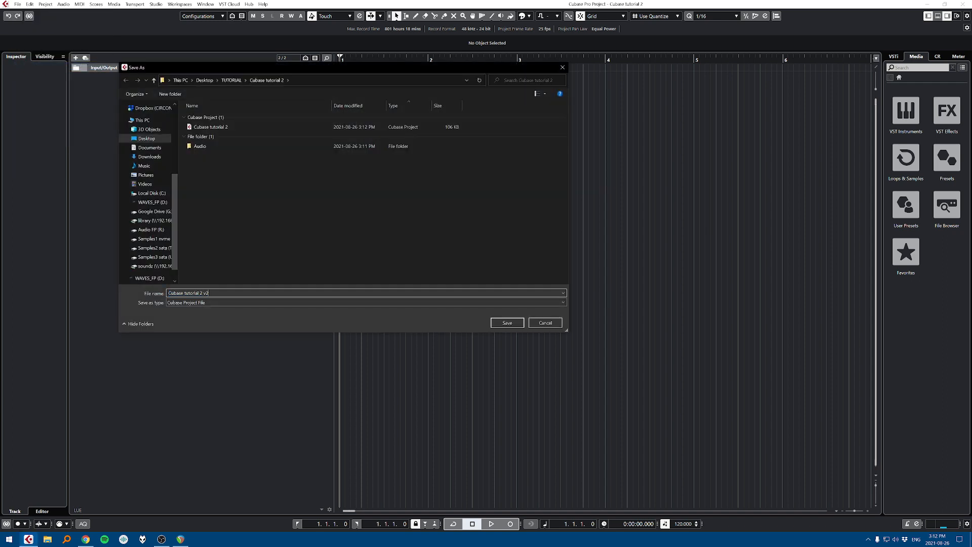
{"action": "key", "text": "Return"}
Step: Save two new incremental versions of the Cubase tutorial 2 v2 project
{"action": "left_click", "coordinate": [18, 4]}
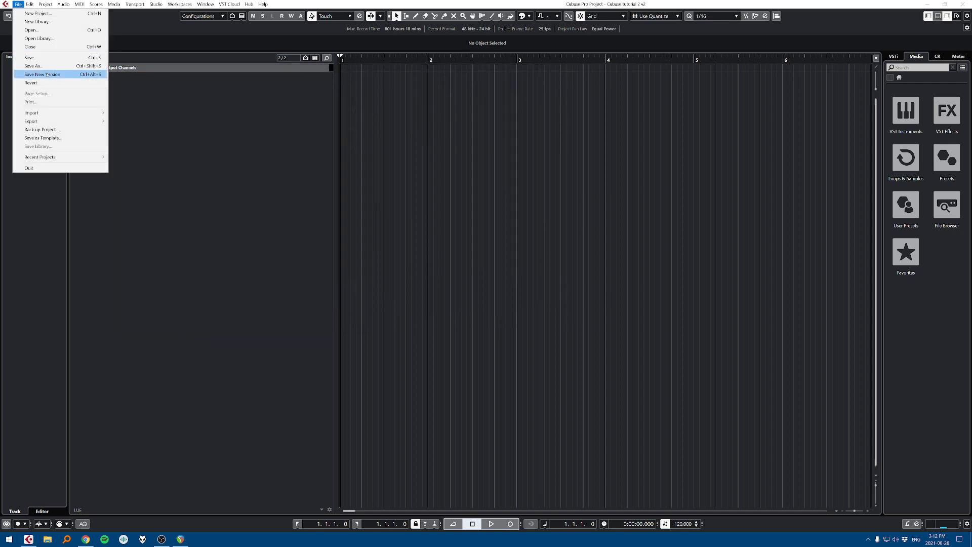
{"action": "left_click", "coordinate": [49, 75]}
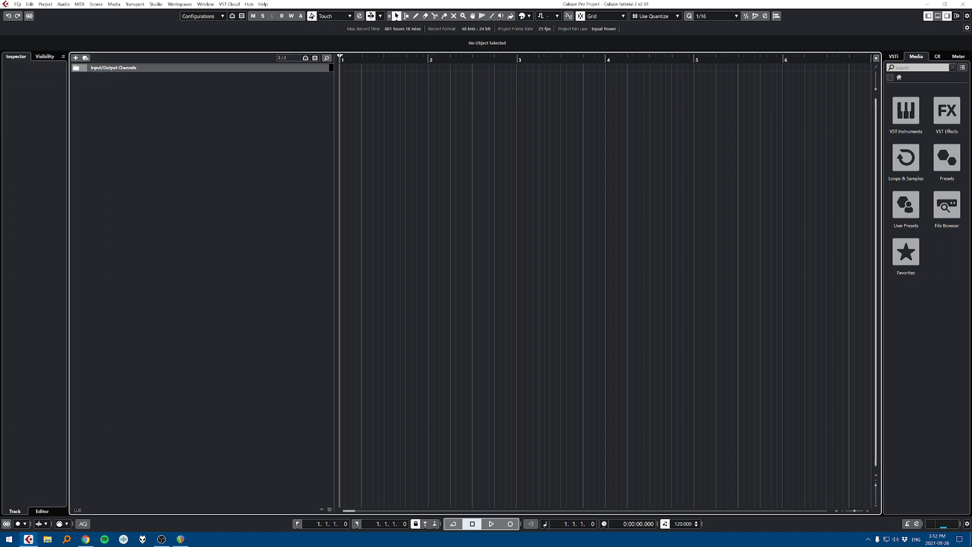
{"action": "left_click", "coordinate": [18, 4]}
{"action": "left_click", "coordinate": [50, 75]}
{"action": "left_click", "coordinate": [18, 5]}
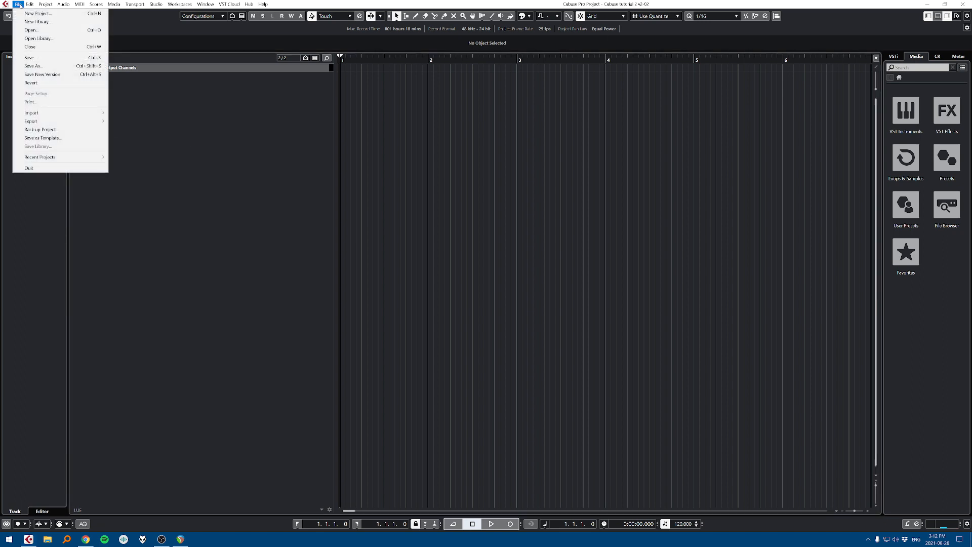
{"action": "left_click", "coordinate": [93, 77]}
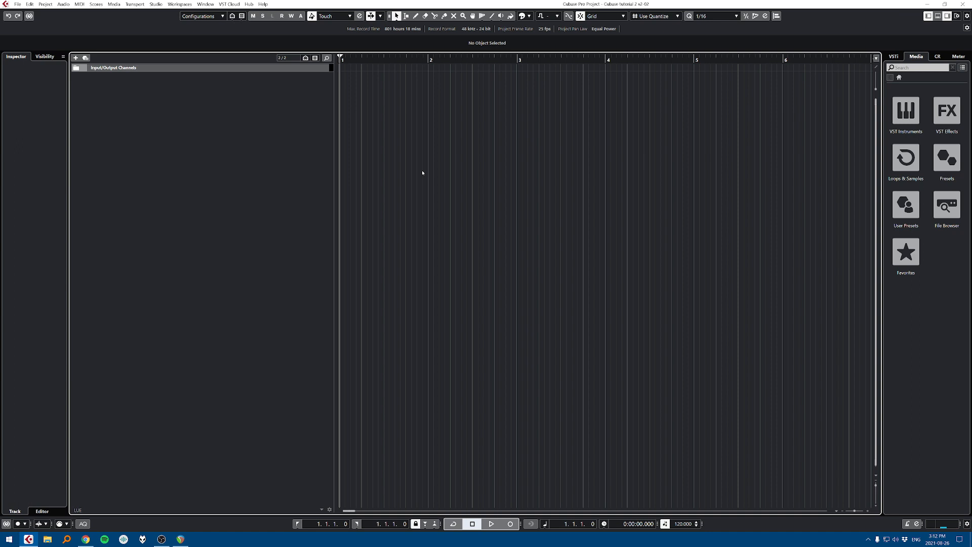
Step: Zoom the timeline horizontally out and in several times to change how many bars are displayed
{"action": "key", "text": "g"}
{"action": "key", "text": "g"}
{"action": "key", "text": "g"}
{"action": "key", "text": "g"}
{"action": "key", "text": "h"}
{"action": "key", "text": "h"}
{"action": "key", "text": "h"}
{"action": "key", "text": "h"}
{"action": "key", "text": "h"}
{"action": "key", "text": "g"}
{"action": "key", "text": "g"}
{"action": "key", "text": "g"}
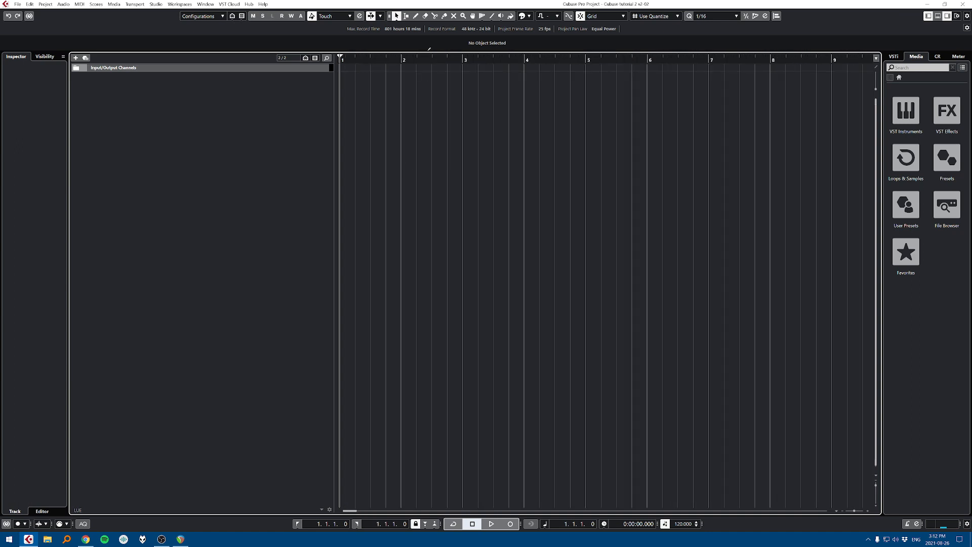
Step: Magnify the timeline with the Zoom tool and place the project cursor at 1.4.1 from the ruler
{"action": "left_click", "coordinate": [463, 16]}
{"action": "left_click", "coordinate": [451, 123]}
{"action": "left_click_drag", "start_coordinate": [451, 61], "coordinate": [400, 58]}
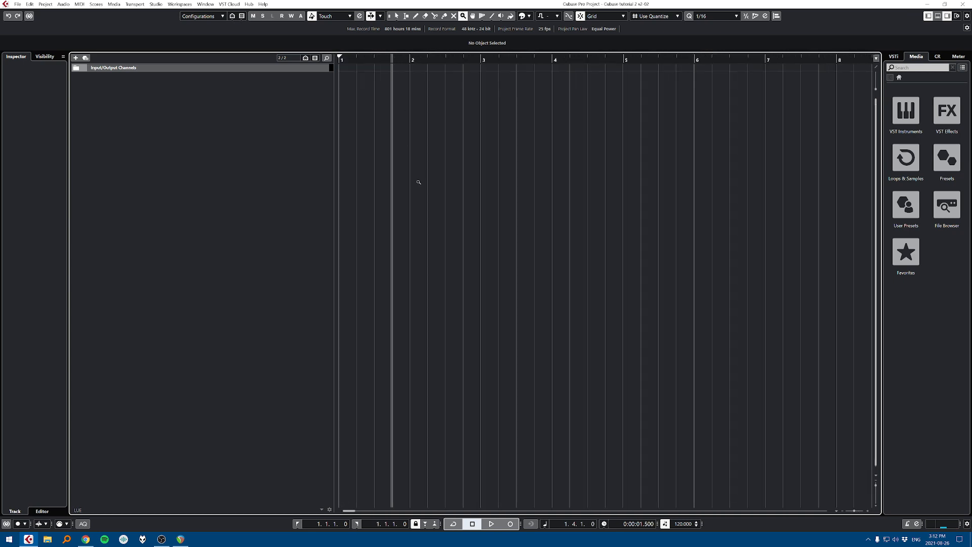
Step: Examine the timeline at different horizontal zoom levels, move back and forth along the bars, and try the waveform zoom slider
{"action": "scroll", "coordinate": [423, 153], "scroll_direction": "down", "scroll_amount": 10}
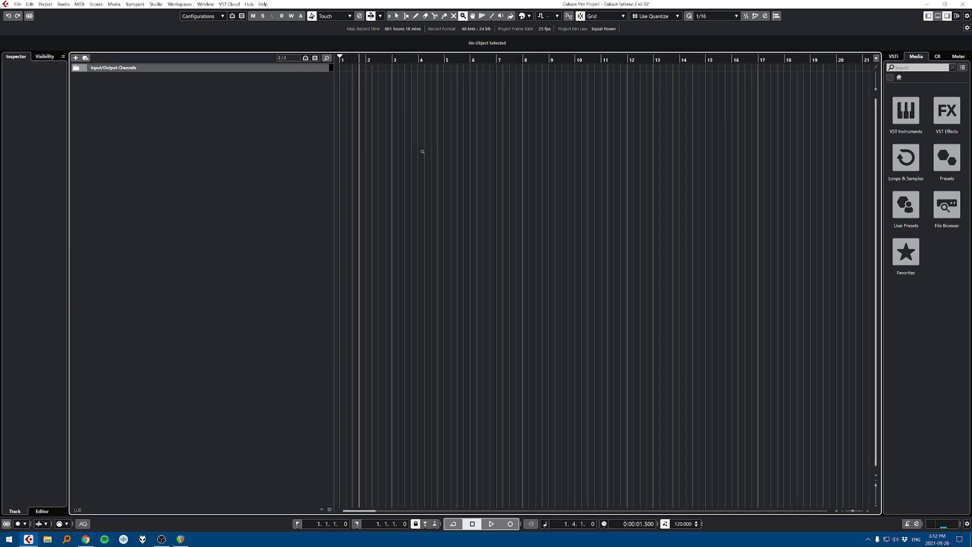
{"action": "scroll", "coordinate": [423, 151], "scroll_direction": "up", "scroll_amount": 8}
{"action": "scroll", "coordinate": [417, 148], "scroll_direction": "up", "scroll_amount": 4}
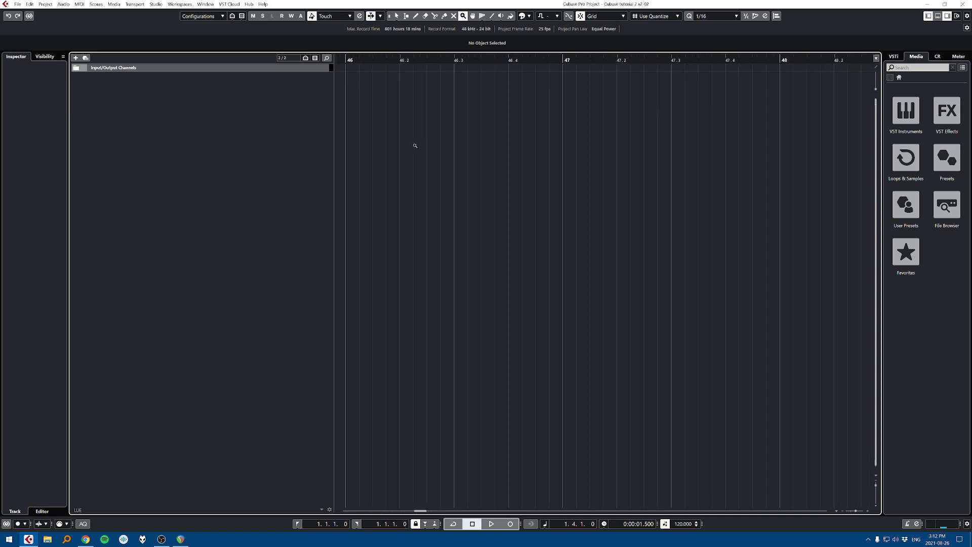
{"action": "scroll", "coordinate": [490, 126], "scroll_direction": "right", "scroll_amount": 6}
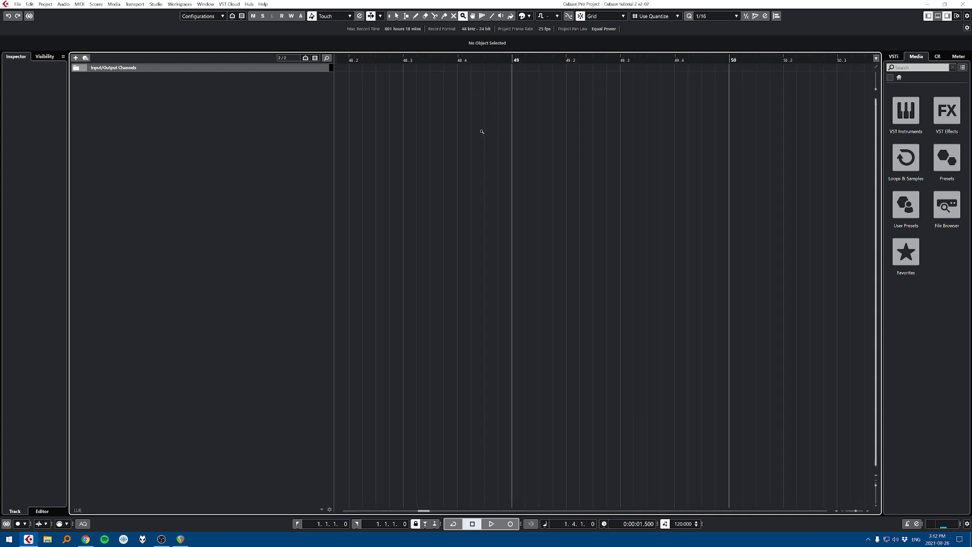
{"action": "scroll", "coordinate": [482, 133], "scroll_direction": "down", "scroll_amount": 8}
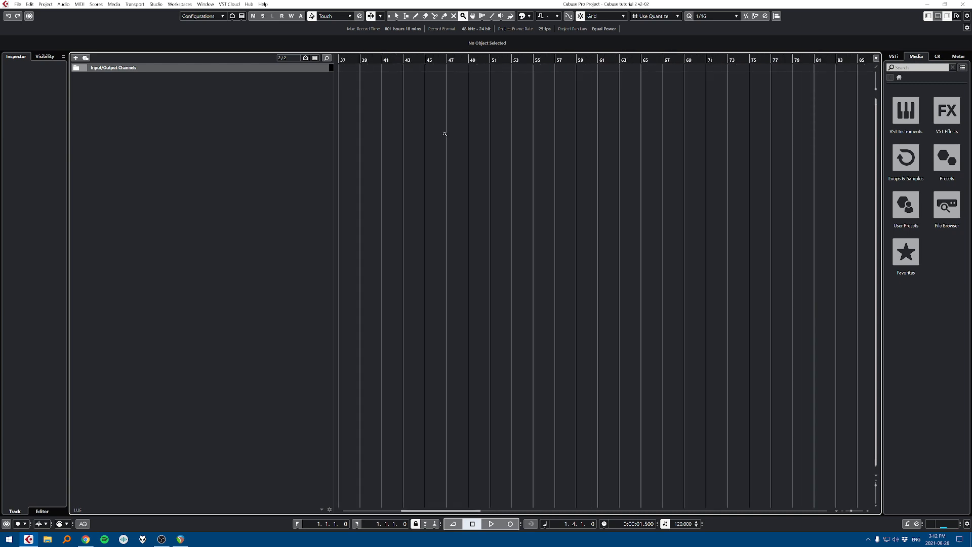
{"action": "scroll", "coordinate": [445, 136], "scroll_direction": "left", "scroll_amount": 10}
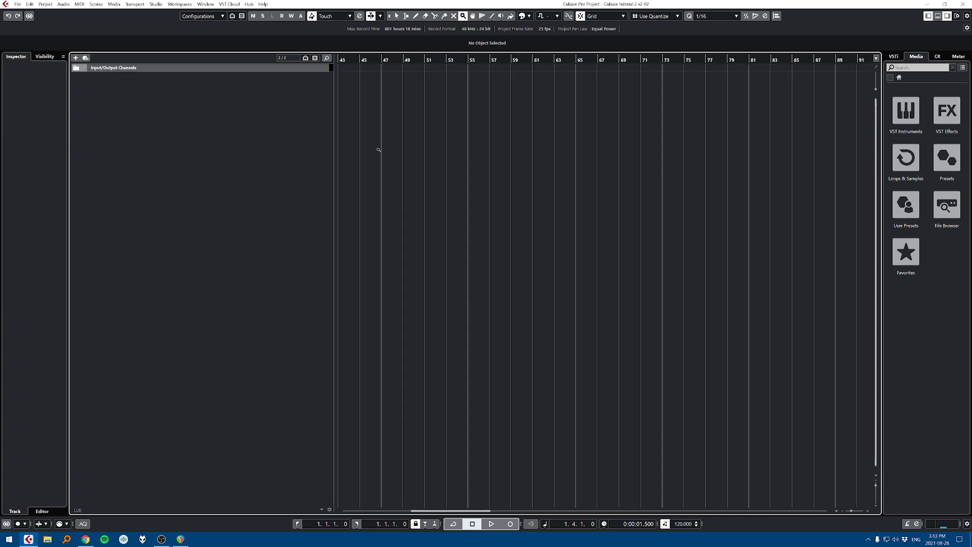
{"action": "scroll", "coordinate": [671, 127], "scroll_direction": "right", "scroll_amount": 11}
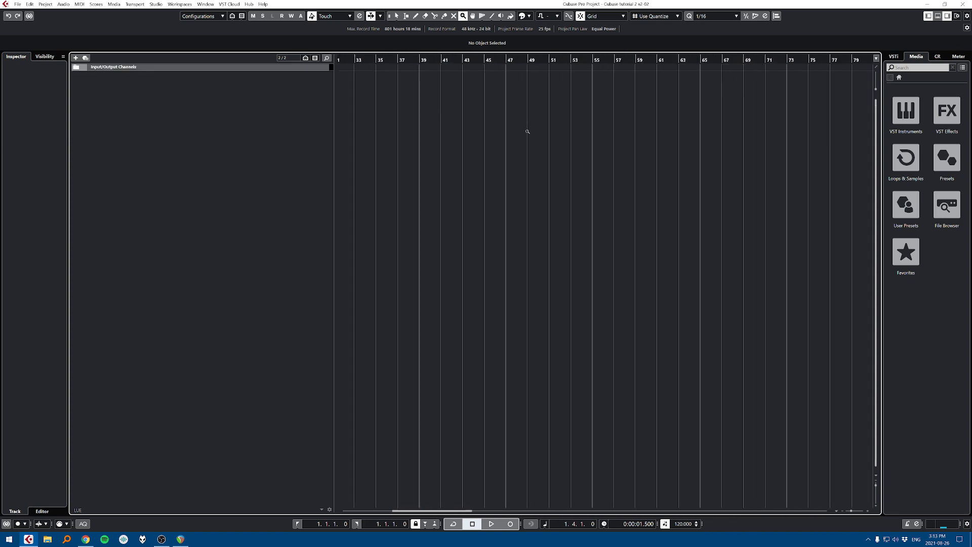
{"action": "scroll", "coordinate": [425, 146], "scroll_direction": "left", "scroll_amount": 4}
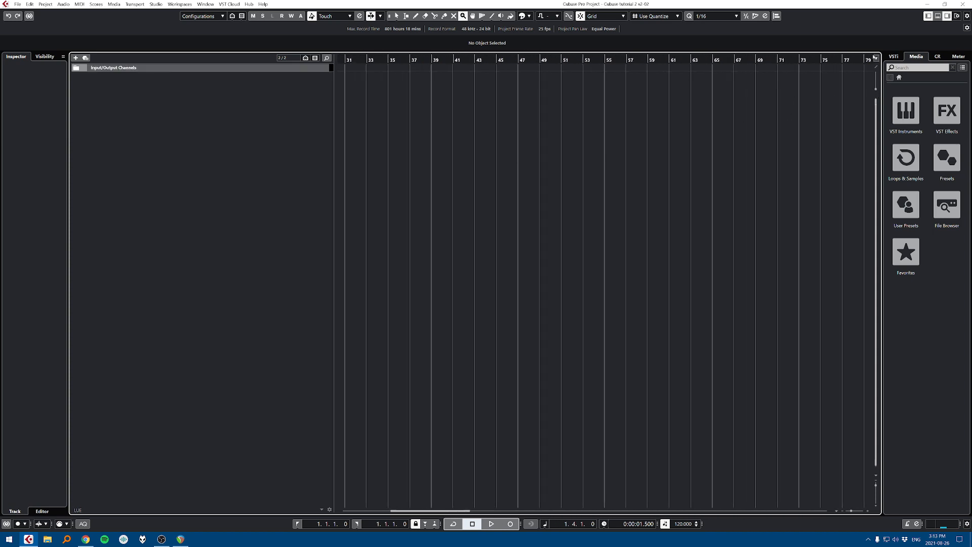
{"action": "left_click_drag", "start_coordinate": [879, 87], "coordinate": [876, 80]}
Step: Start playback briefly, add a stereo audio track below the Input/Output Channels folder, and stop the transport
{"action": "key", "text": "space"}
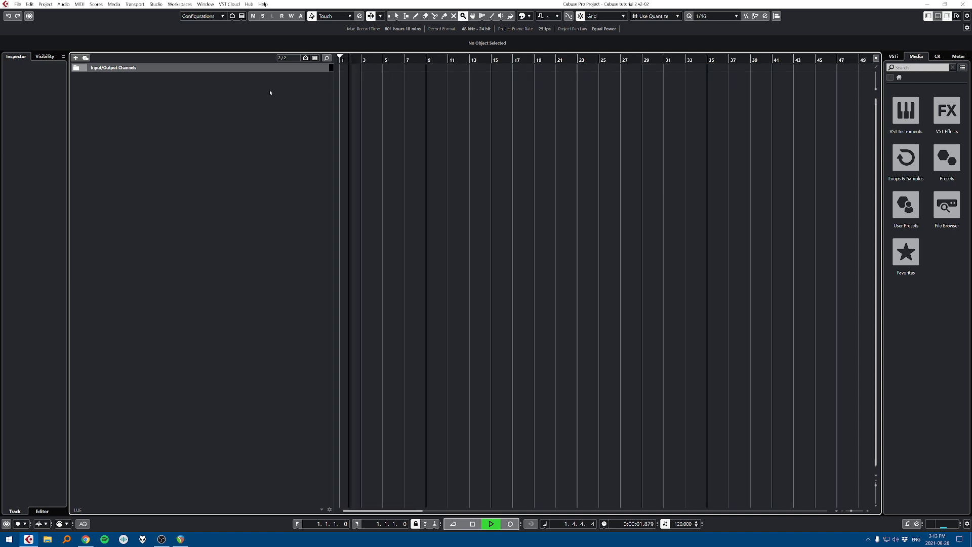
{"action": "double_click", "coordinate": [268, 93]}
{"action": "key", "text": "Return"}
{"action": "key", "text": "space"}
{"action": "left_click", "coordinate": [328, 80]}
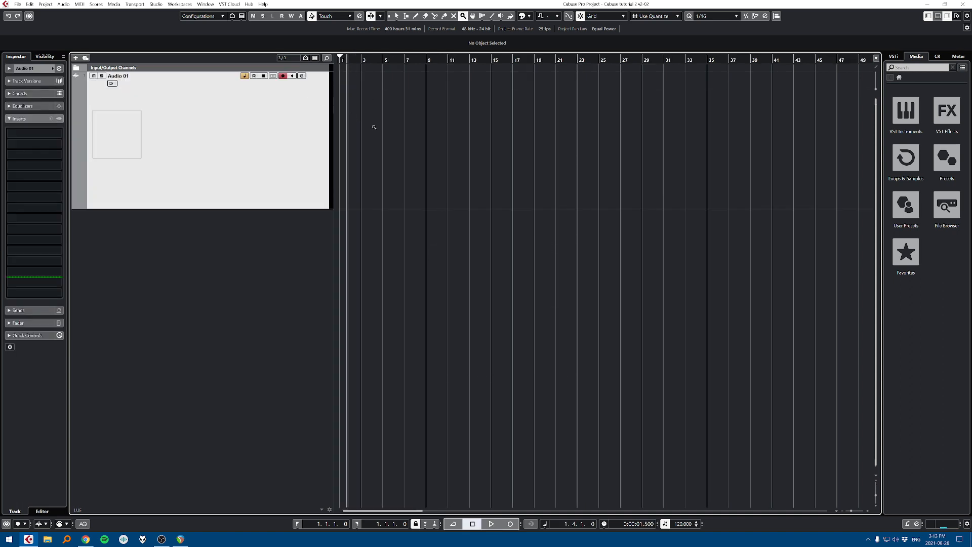
Step: Set the input routing of the Audio 01 track to MIC in its channel settings and close them
{"action": "key", "text": "e"}
{"action": "left_click", "coordinate": [434, 213]}
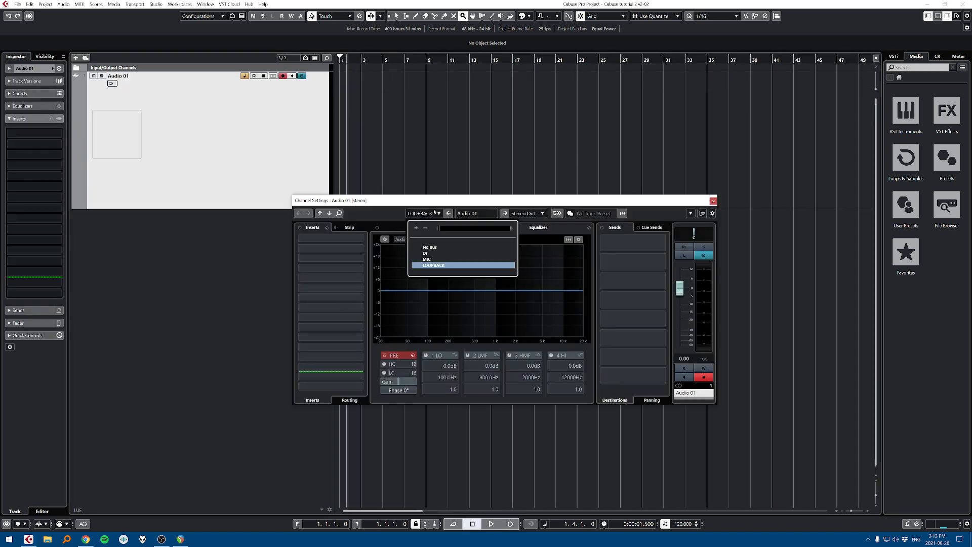
{"action": "left_click", "coordinate": [434, 260]}
{"action": "key", "text": "Escape"}
Step: Record a short take on the Audio 01 track from 1.4.1 and adjust the zoom of its waveform
{"action": "key", "text": "KP_Multiply"}
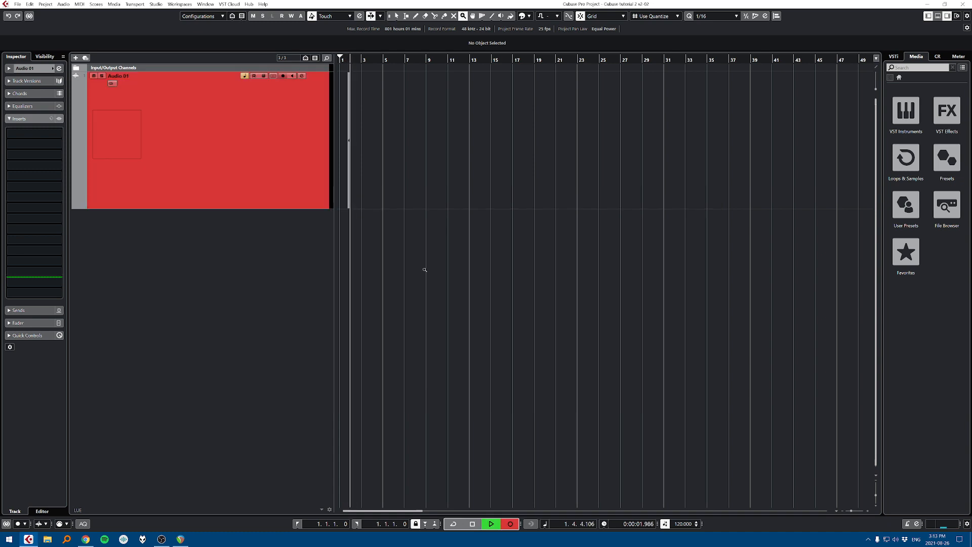
{"action": "key", "text": "h"}
{"action": "key", "text": "space"}
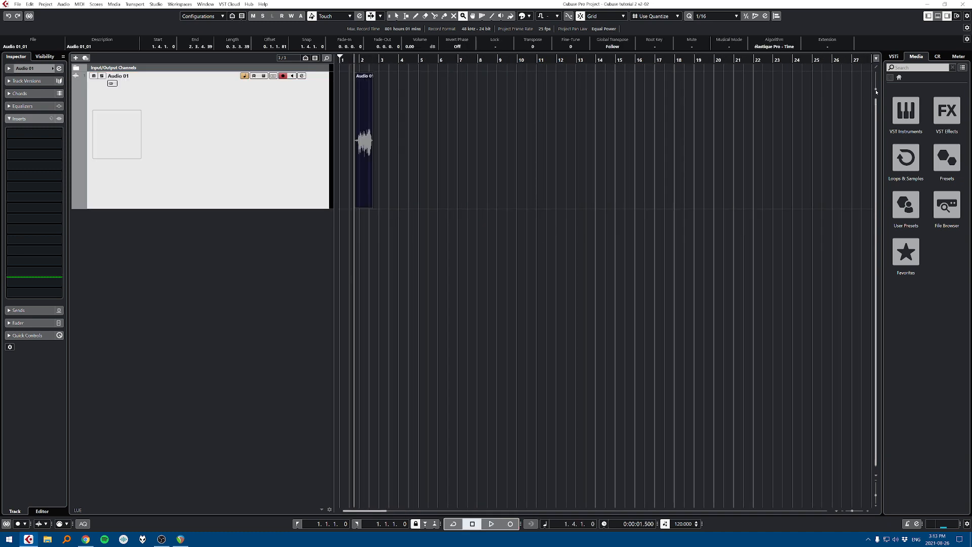
{"action": "mouse_move", "coordinate": [876, 90]}
{"action": "left_mouse_down"}
{"action": "mouse_move", "coordinate": [877, 82]}
{"action": "mouse_move", "coordinate": [877, 94]}
{"action": "left_mouse_up"}
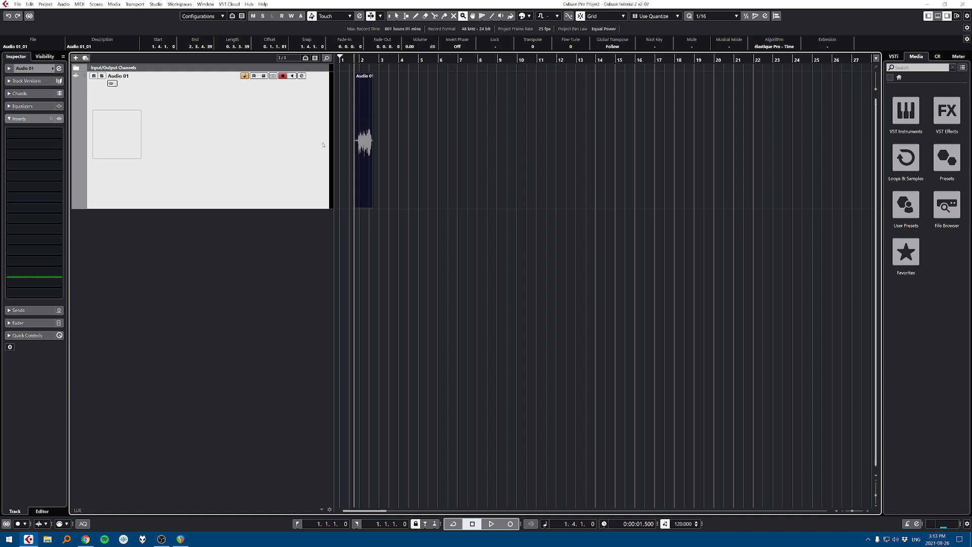
Step: Remove the Audio 01 track from the project and hide the Inspector
{"action": "right_click", "coordinate": [200, 144]}
{"action": "left_click", "coordinate": [210, 147]}
{"action": "left_click", "coordinate": [928, 17]}
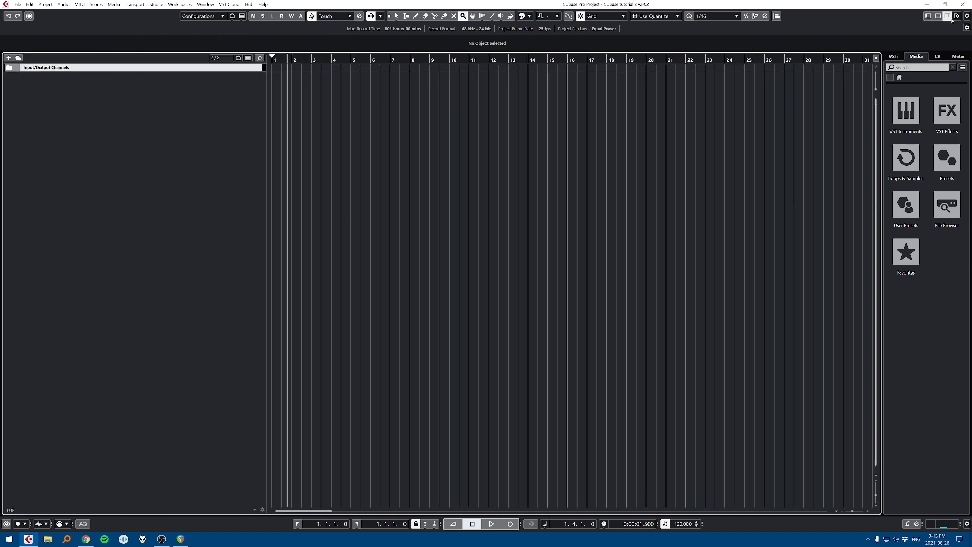
Step: Toggle the left, lower and right zones of the project window, leaving all three shown
{"action": "left_click", "coordinate": [929, 16]}
{"action": "left_click", "coordinate": [928, 17]}
{"action": "left_click", "coordinate": [929, 17]}
{"action": "left_click", "coordinate": [938, 17]}
{"action": "left_click", "coordinate": [938, 17]}
{"action": "left_click", "coordinate": [938, 17]}
{"action": "left_click", "coordinate": [938, 17]}
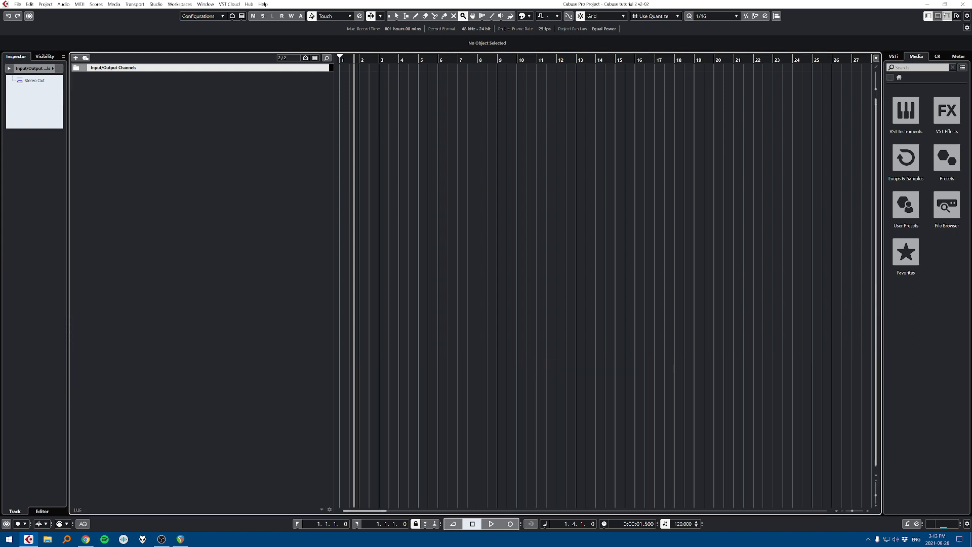
{"action": "left_click", "coordinate": [948, 17]}
{"action": "left_click", "coordinate": [948, 16]}
{"action": "left_click", "coordinate": [938, 15]}
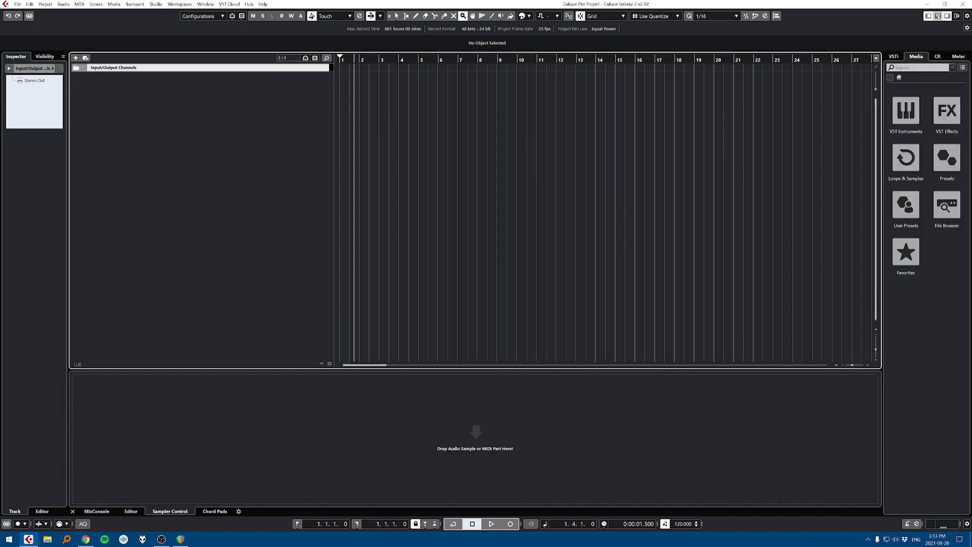
{"action": "left_click", "coordinate": [938, 16]}
{"action": "left_click", "coordinate": [928, 16]}
{"action": "left_click", "coordinate": [928, 16]}
{"action": "left_click", "coordinate": [938, 15]}
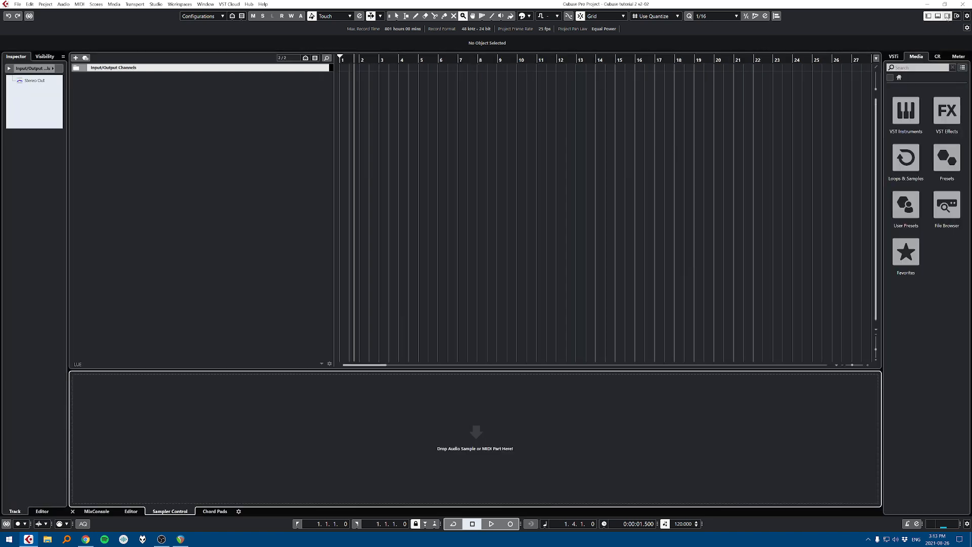
Step: Hide the left, lower and right zones of the project window and bring all three back
{"action": "left_click", "coordinate": [947, 15]}
{"action": "left_click", "coordinate": [938, 15]}
{"action": "left_click", "coordinate": [928, 16]}
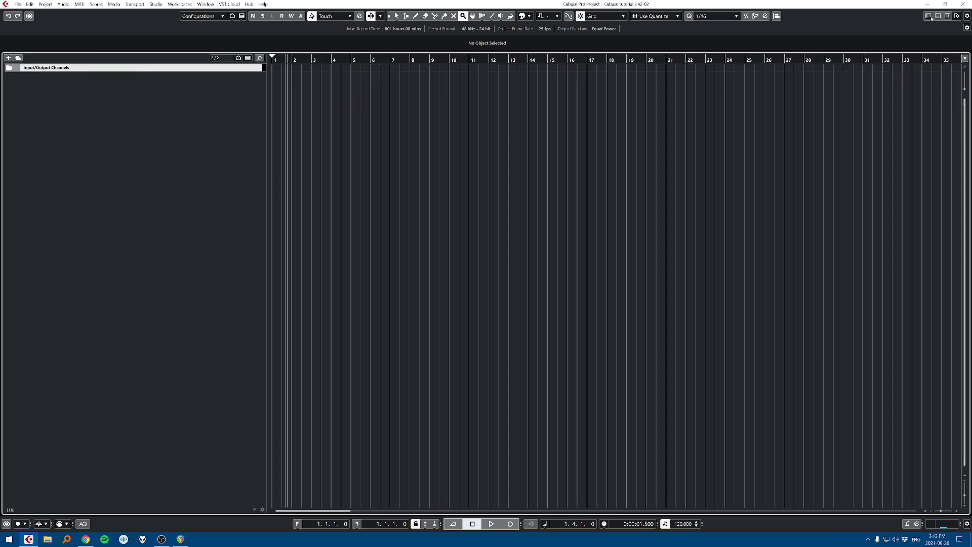
{"action": "left_click", "coordinate": [938, 15]}
{"action": "left_click", "coordinate": [946, 16]}
{"action": "left_click", "coordinate": [928, 16]}
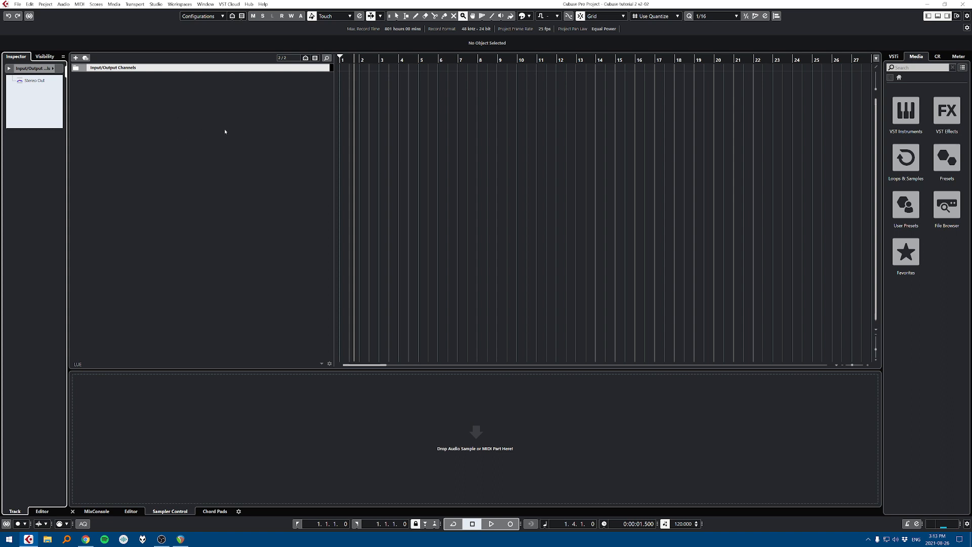
Step: Add a signature track below the Input/Output Channels folder
{"action": "right_click", "coordinate": [230, 109]}
{"action": "left_click", "coordinate": [243, 121]}
{"action": "left_click", "coordinate": [553, 335]}
{"action": "right_click", "coordinate": [164, 117]}
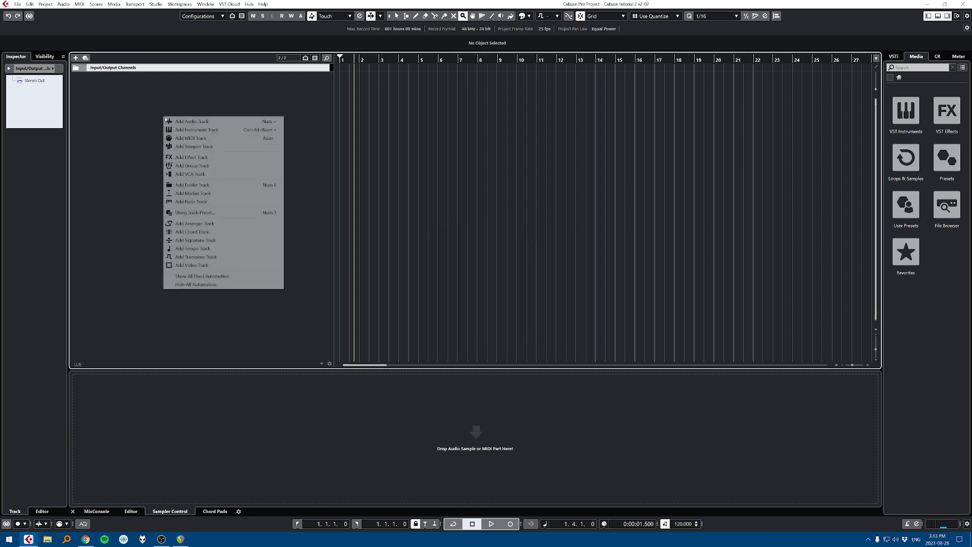
{"action": "left_click", "coordinate": [242, 240]}
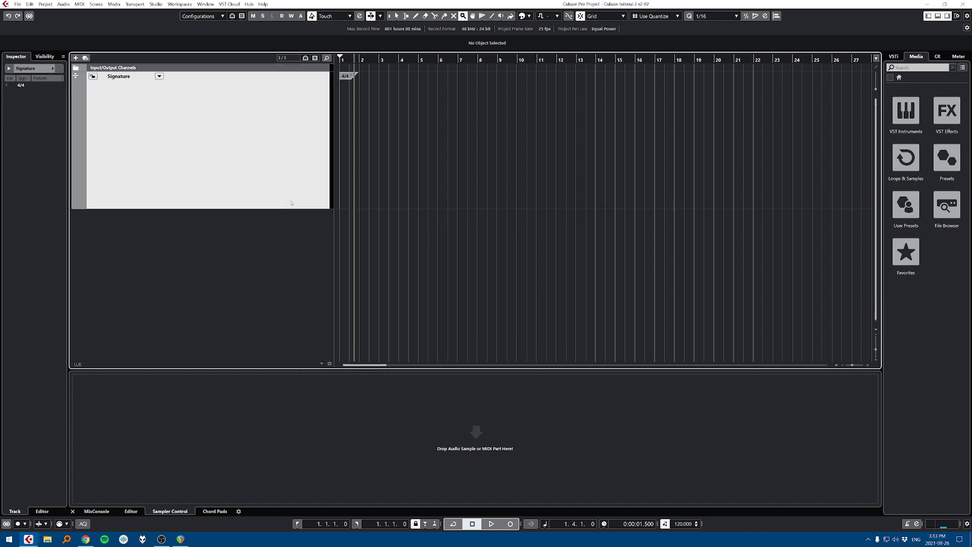
Step: Shrink the height of the Signature track with vertical zoom to a compact row
{"action": "key", "text": "shift+g"}
{"action": "key", "text": "shift+g"}
{"action": "key", "text": "shift+g"}
{"action": "key", "text": "shift+g"}
{"action": "key", "text": "shift+g"}
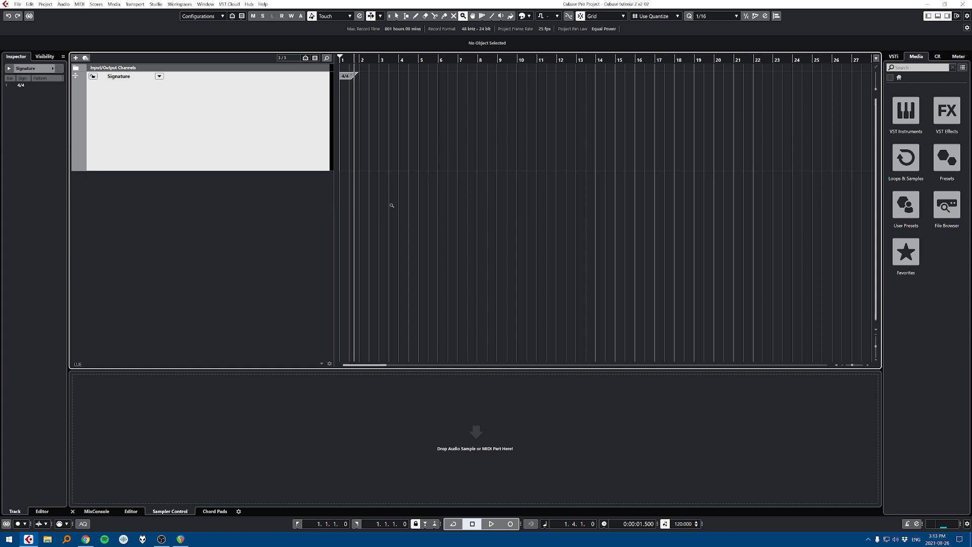
{"action": "key", "text": "shift+g"}
{"action": "key", "text": "shift+g"}
{"action": "key", "text": "shift+h"}
{"action": "key", "text": "shift+h"}
{"action": "key", "text": "shift+g"}
{"action": "key", "text": "shift+g"}
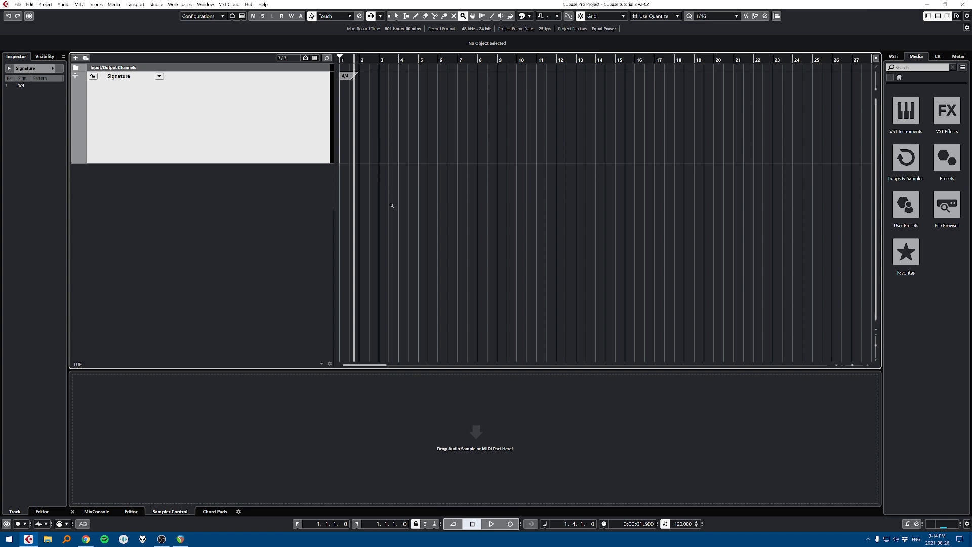
{"action": "key", "text": "shift+g"}
{"action": "key", "text": "shift+g"}
{"action": "key", "text": "shift+g"}
{"action": "key", "text": "shift+g"}
{"action": "key", "text": "shift+g"}
{"action": "key", "text": "shift+h"}
{"action": "key", "text": "shift+h"}
{"action": "key", "text": "shift+h"}
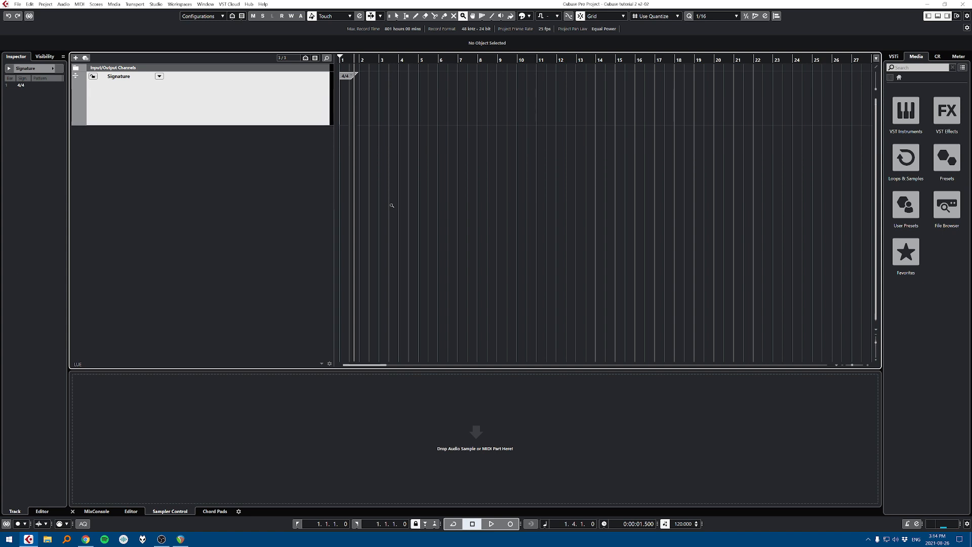
{"action": "key", "text": "shift+h"}
{"action": "key", "text": "shift+g"}
{"action": "key", "text": "shift+g"}
{"action": "key", "text": "shift+g"}
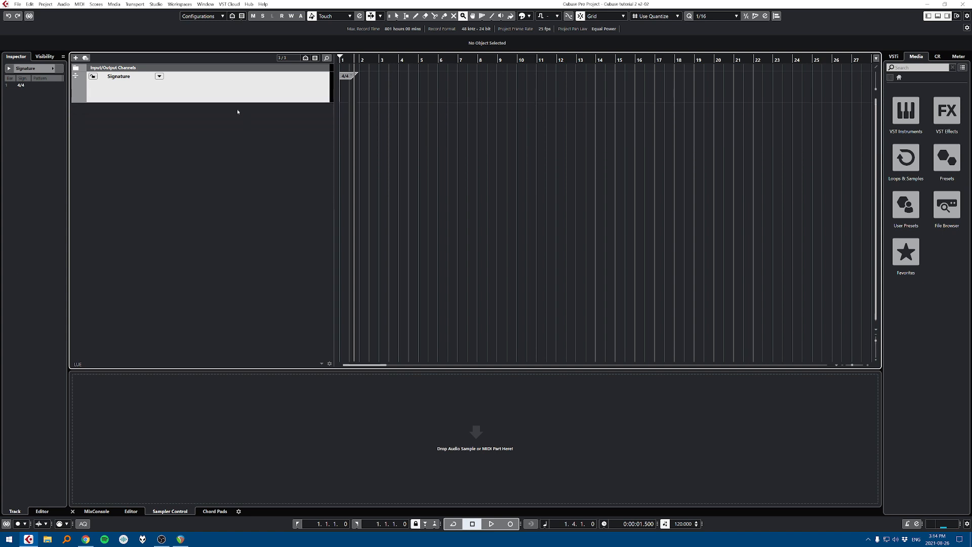
Step: With the Object Selection tool, set the time signature at bar 1 to 3/4 and change it again to 7/8
{"action": "key", "text": "1"}
{"action": "left_click", "coordinate": [347, 75]}
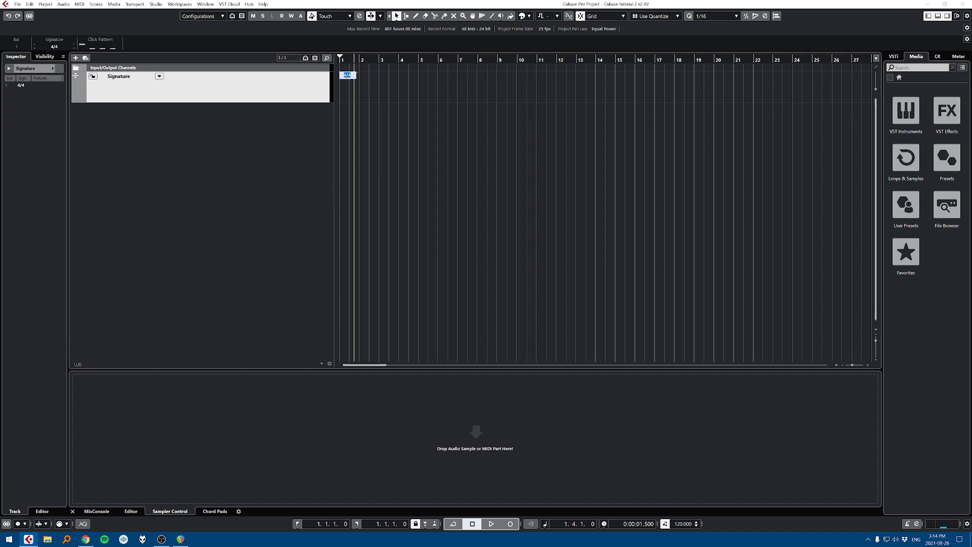
{"action": "type", "text": "3/4"}
{"action": "key", "text": "Return"}
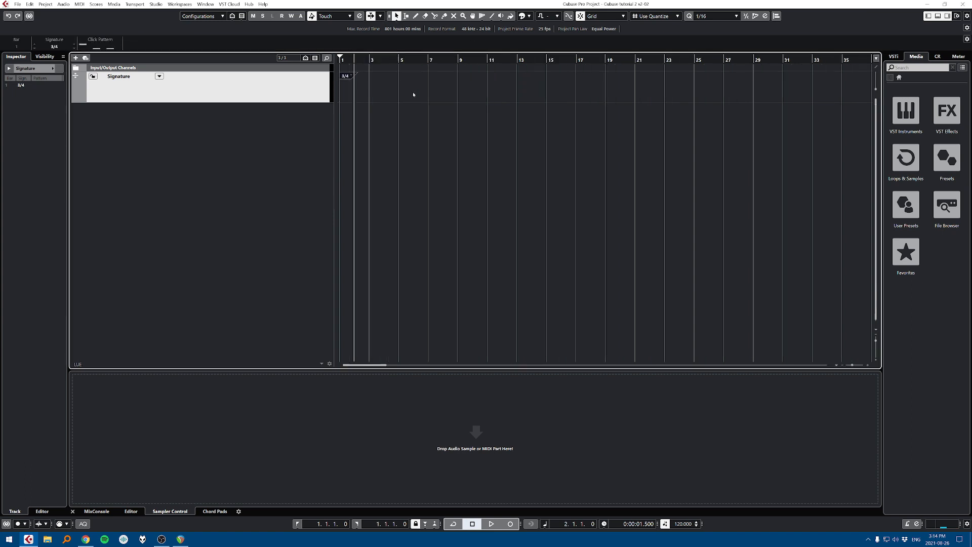
{"action": "double_click", "coordinate": [345, 79]}
{"action": "type", "text": "7/8"}
{"action": "key", "text": "Return"}
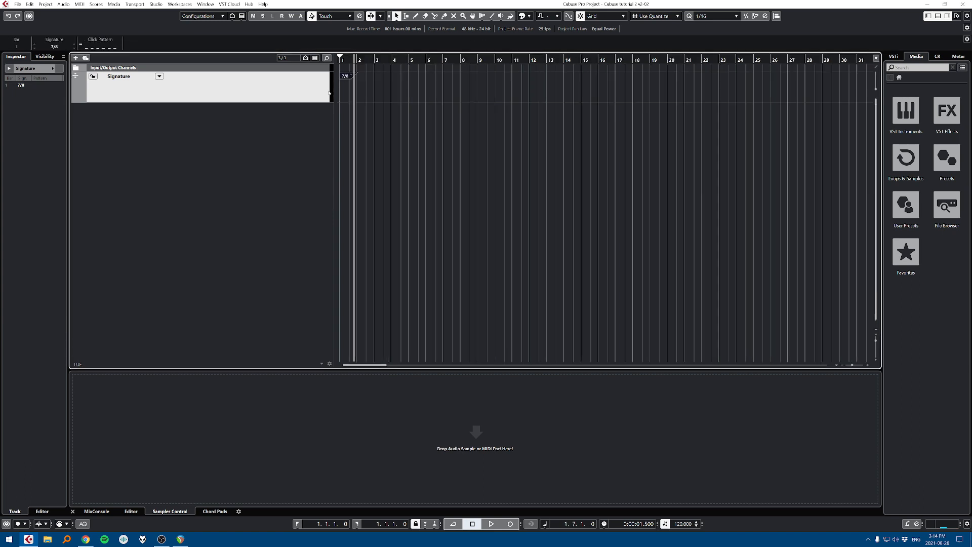
Step: Set the time signature at bar 1 to 4/4
{"action": "double_click", "coordinate": [345, 76]}
{"action": "type", "text": "4/4"}
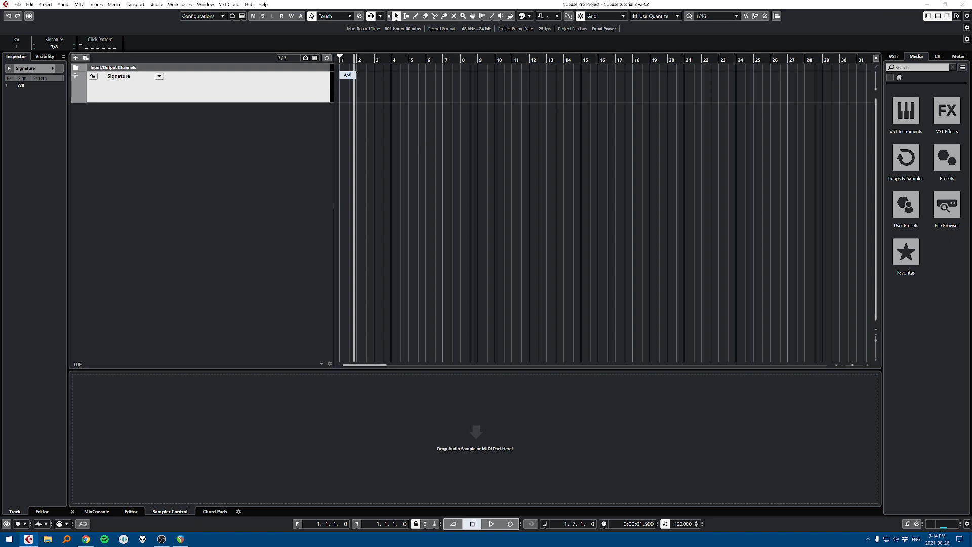
{"action": "key", "text": "Return"}
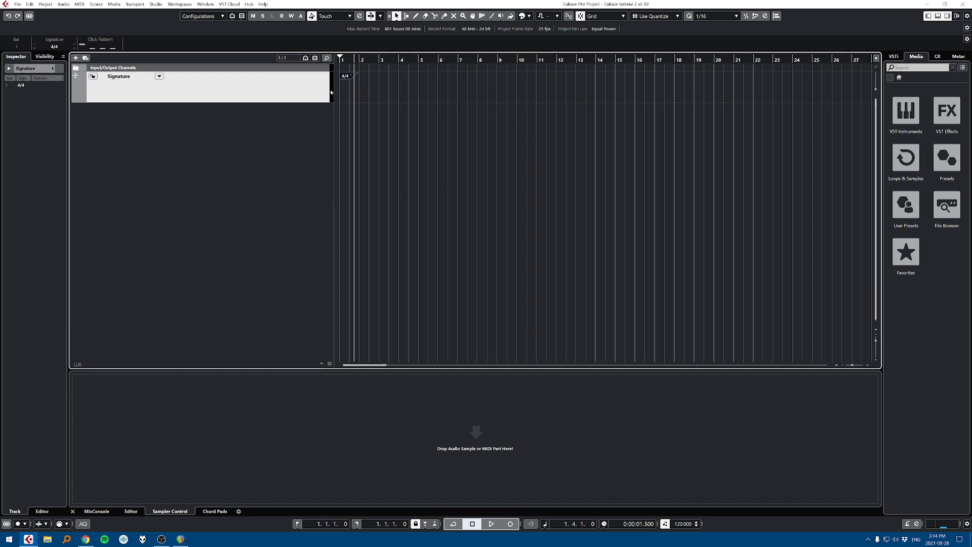
Step: Insert signature changes of 5/4 at bar 3 and 4/4 at bar 5 on the Signature track, and undo both
{"action": "left_click", "coordinate": [394, 92], "text": "alt"}
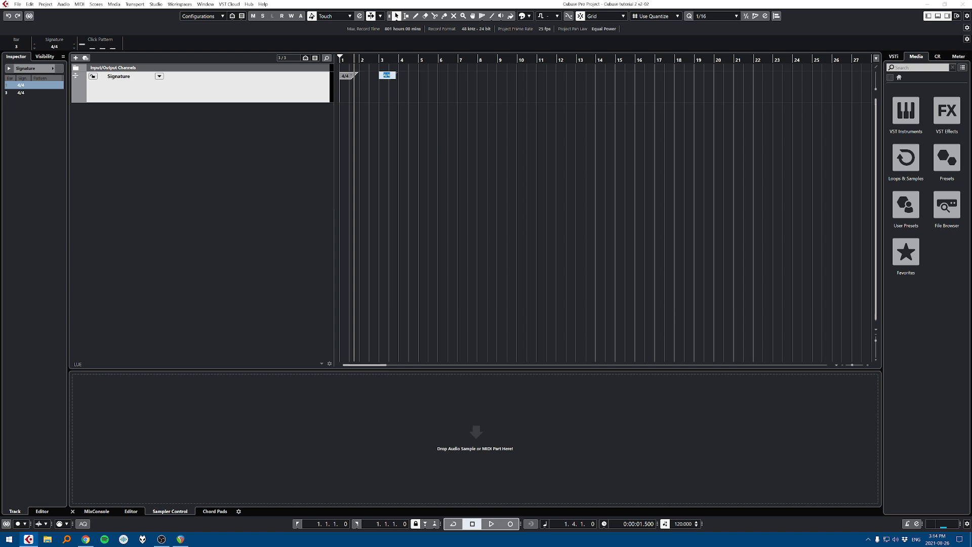
{"action": "type", "text": "5/4"}
{"action": "key", "text": "Return"}
{"action": "left_click", "coordinate": [430, 87], "text": "alt"}
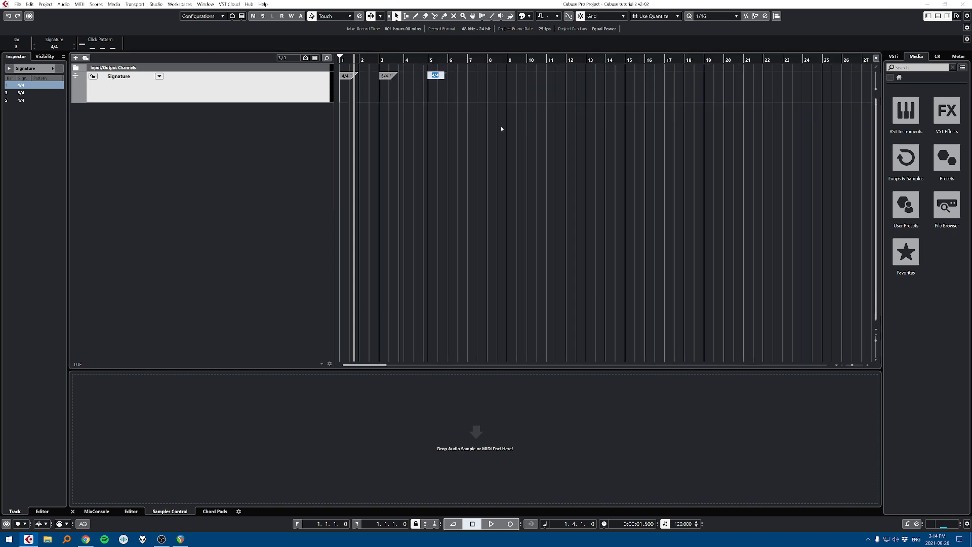
{"action": "key", "text": "Return"}
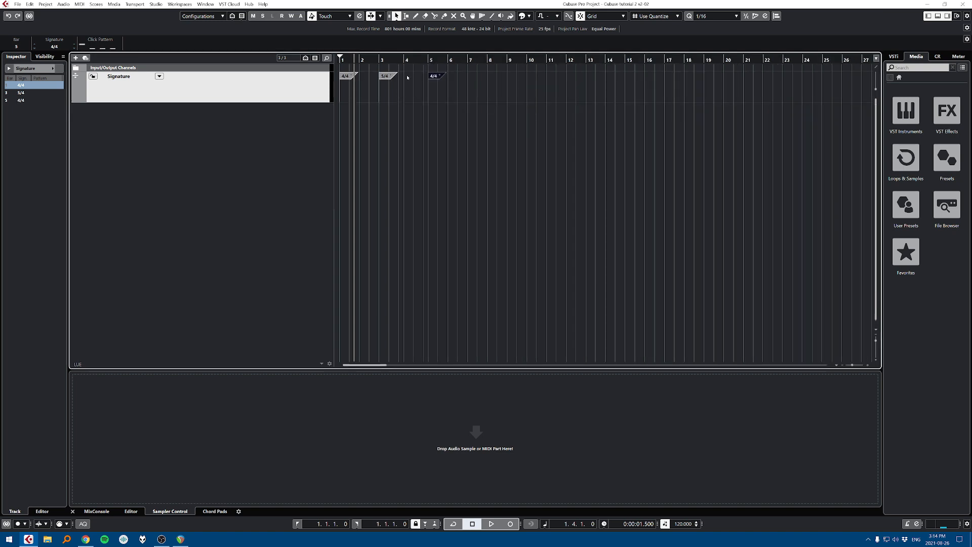
{"action": "key", "text": "ctrl+z"}
{"action": "key", "text": "ctrl+z"}
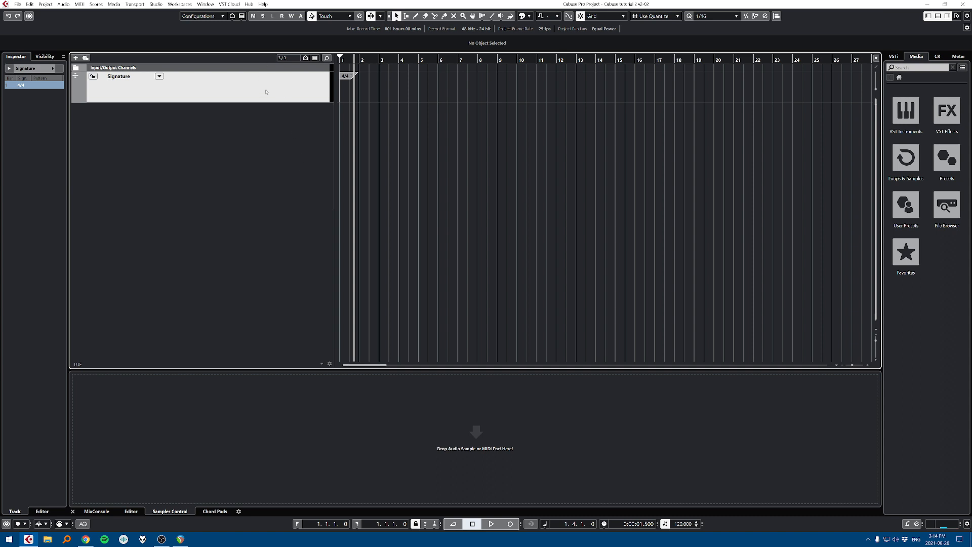
Step: Add a tempo track and vary the project tempo to 117 and back to 120
{"action": "right_click", "coordinate": [192, 131]}
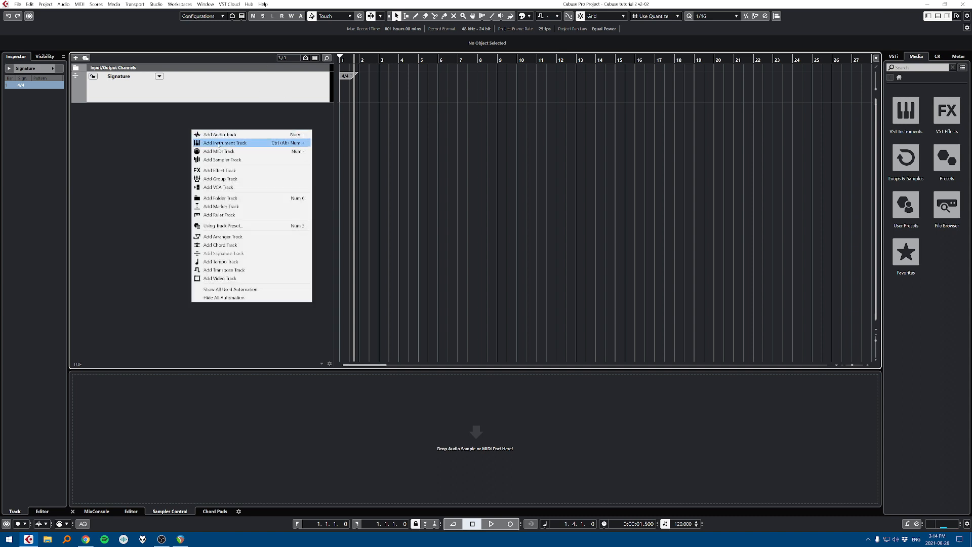
{"action": "left_click", "coordinate": [267, 262]}
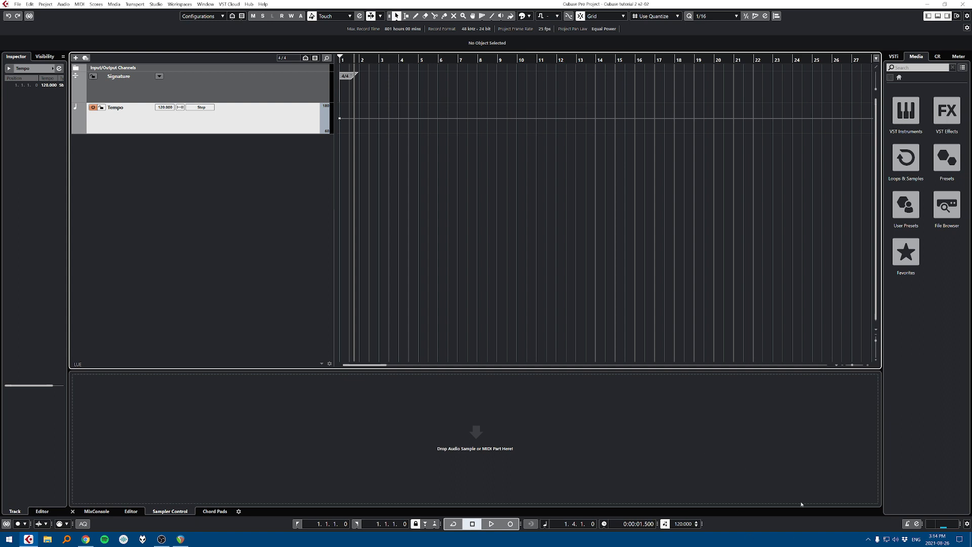
{"action": "scroll", "coordinate": [692, 526], "scroll_direction": "down", "scroll_amount": 1}
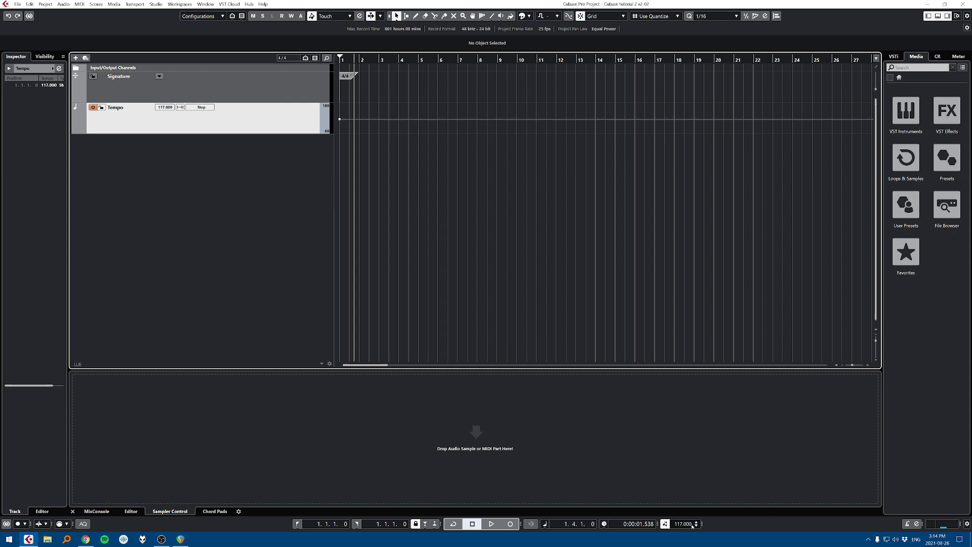
{"action": "scroll", "coordinate": [692, 527], "scroll_direction": "up", "scroll_amount": 1}
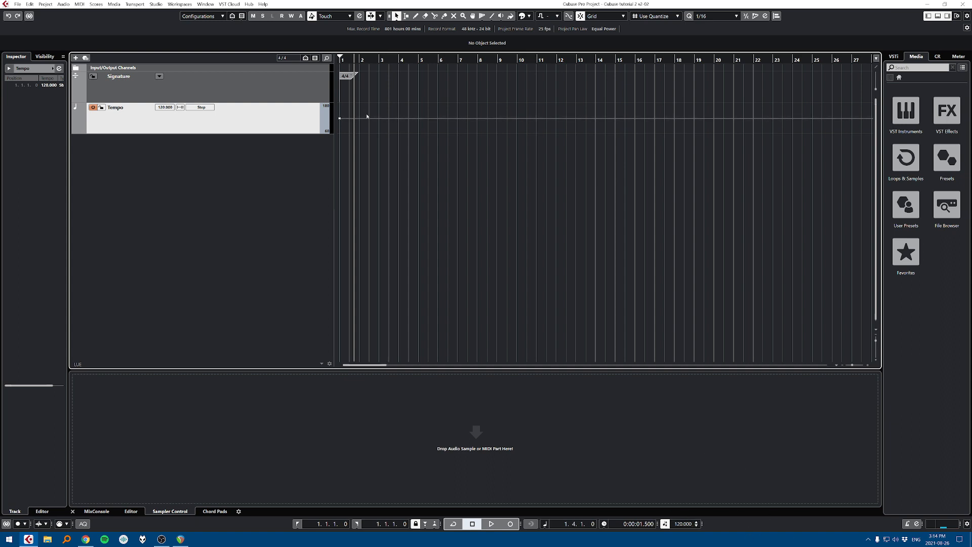
Step: Add tempo points of 120 in bar 2, 165 at 5.2.2 and 85 at 8.1.3, with a Ramp curve into the 165 point
{"action": "left_click", "coordinate": [368, 118]}
{"action": "left_click_drag", "start_coordinate": [419, 111], "coordinate": [481, 127]}
{"action": "left_click_drag", "start_coordinate": [410, 122], "coordinate": [443, 97]}
{"action": "left_click", "coordinate": [84, 46]}
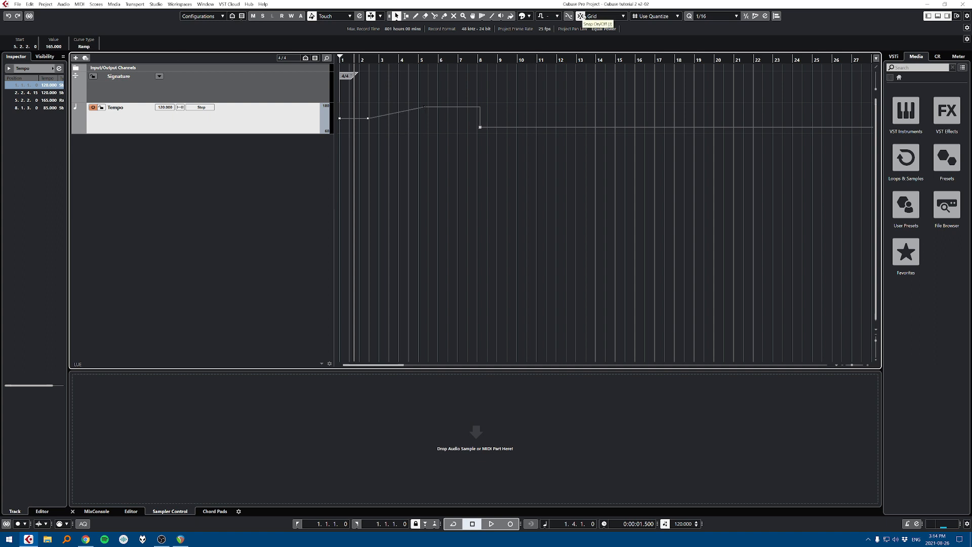
Step: Set the snap grid type to Bar and draw stepped tempo changes on the Tempo track from bar 8 to bar 11
{"action": "left_click", "coordinate": [647, 16]}
{"action": "left_click", "coordinate": [646, 22]}
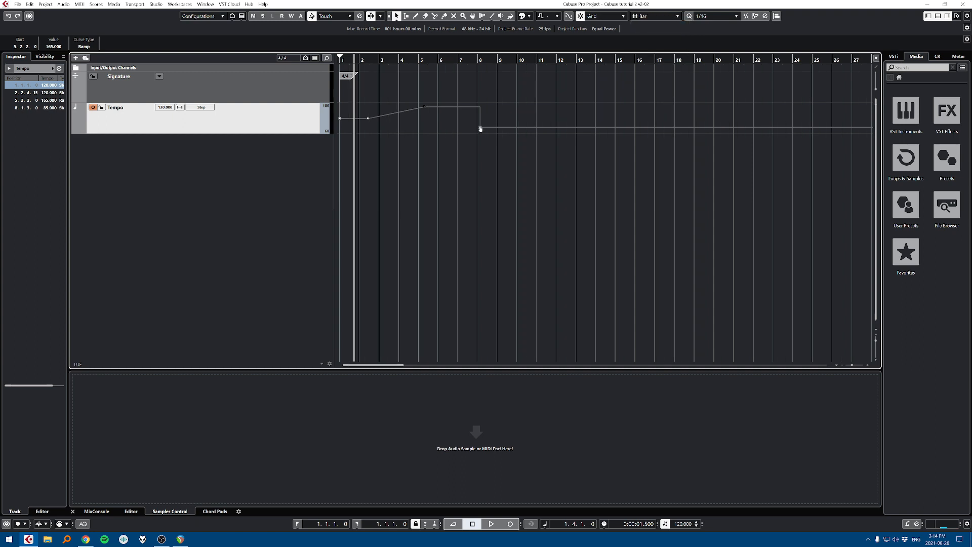
{"action": "left_click_drag", "start_coordinate": [480, 127], "coordinate": [538, 109]}
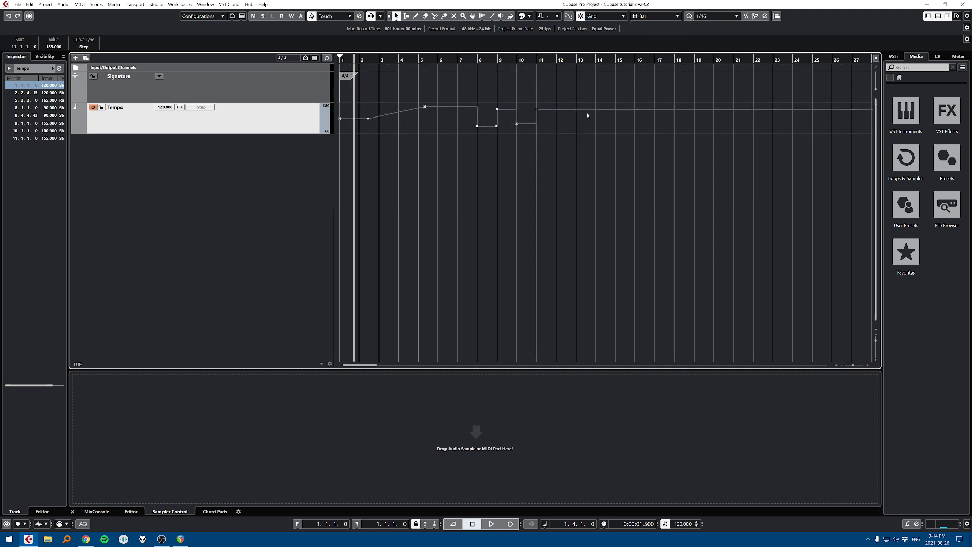
Step: Delete all tempo points after the one at bar 1
{"action": "left_click_drag", "start_coordinate": [590, 95], "coordinate": [365, 157]}
{"action": "key", "text": "Delete"}
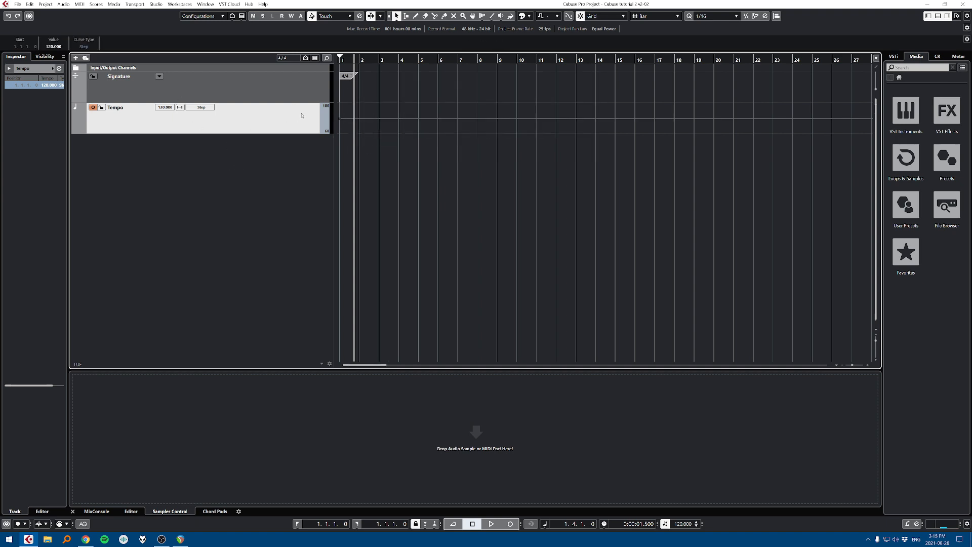
Step: Review the click pattern and click rendering options of the Signature track
{"action": "left_click", "coordinate": [265, 90]}
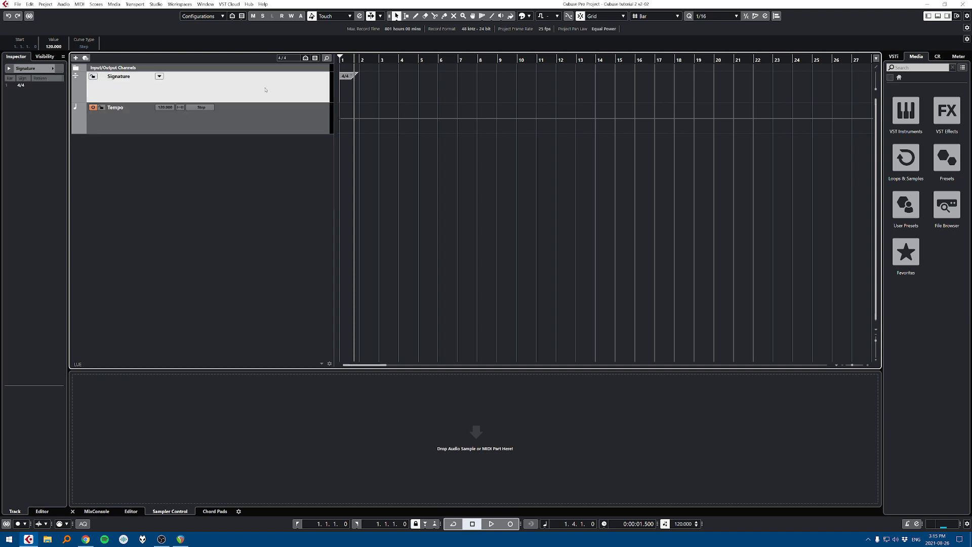
{"action": "left_click", "coordinate": [159, 77]}
{"action": "left_click", "coordinate": [215, 71]}
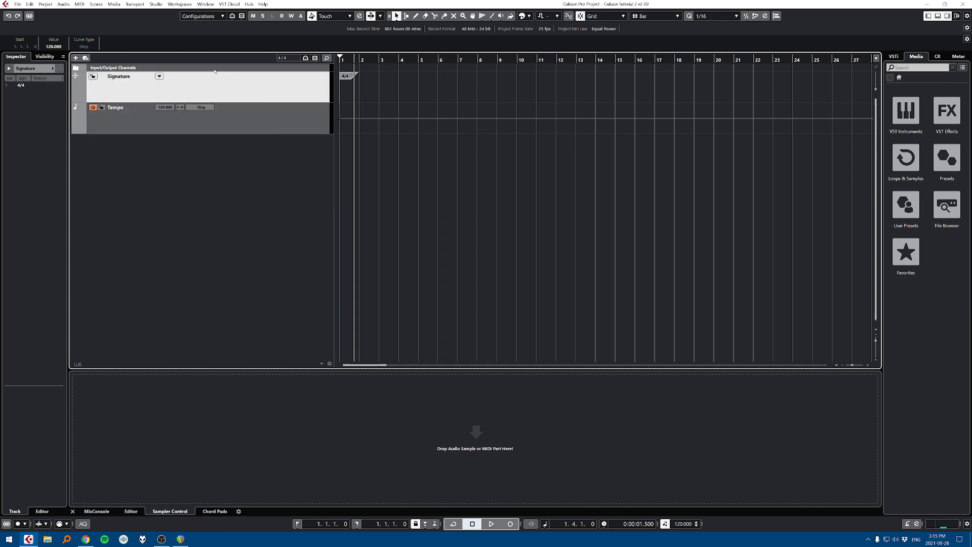
{"action": "left_click", "coordinate": [160, 79]}
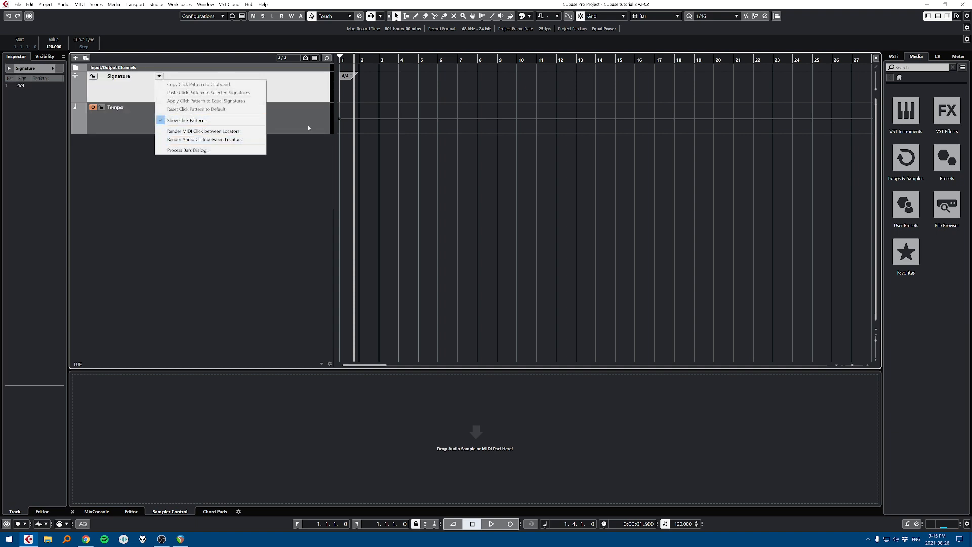
{"action": "key", "text": "Escape"}
Step: Set the locators to a range from bar 1 to bar 16 and render an audio click between them
{"action": "key", "text": "2"}
{"action": "left_click_drag", "start_coordinate": [632, 87], "coordinate": [299, 87]}
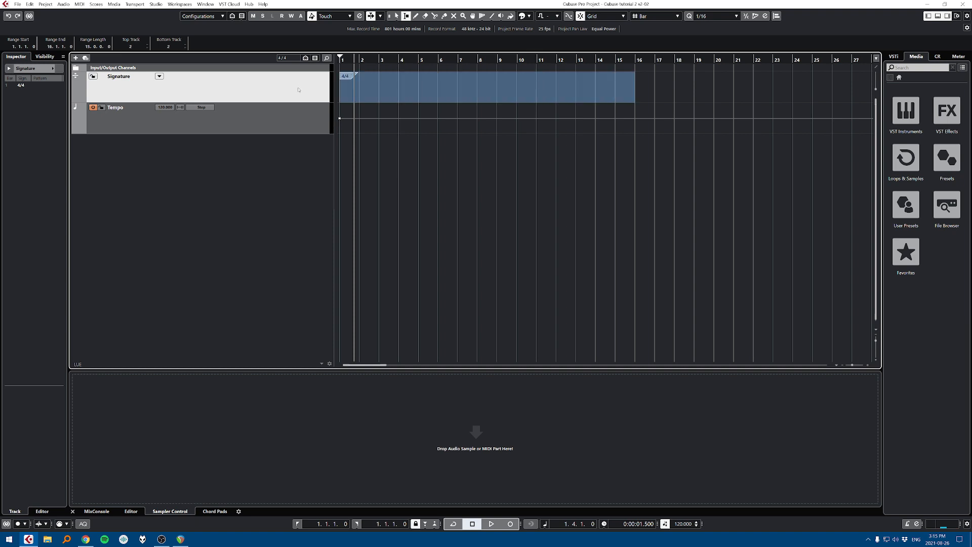
{"action": "key", "text": "p"}
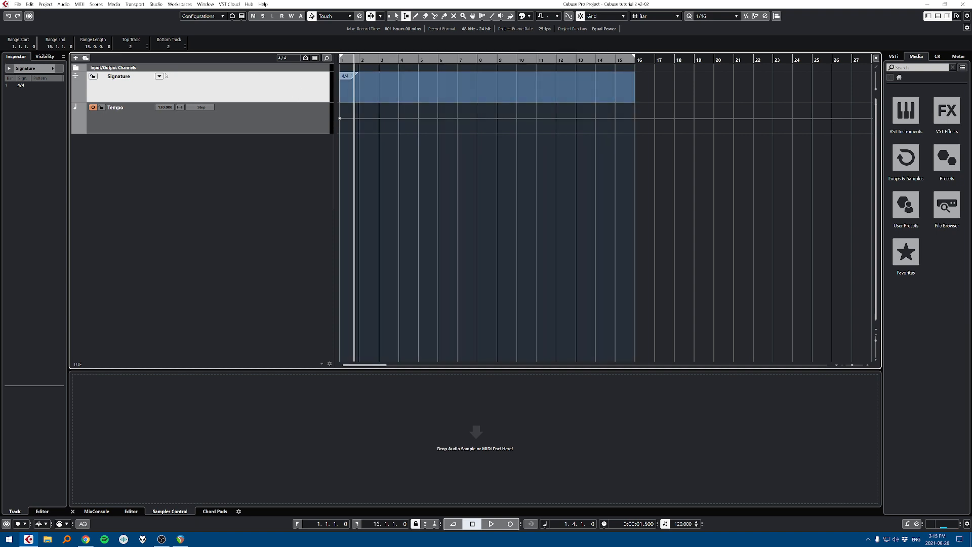
{"action": "left_click", "coordinate": [160, 76]}
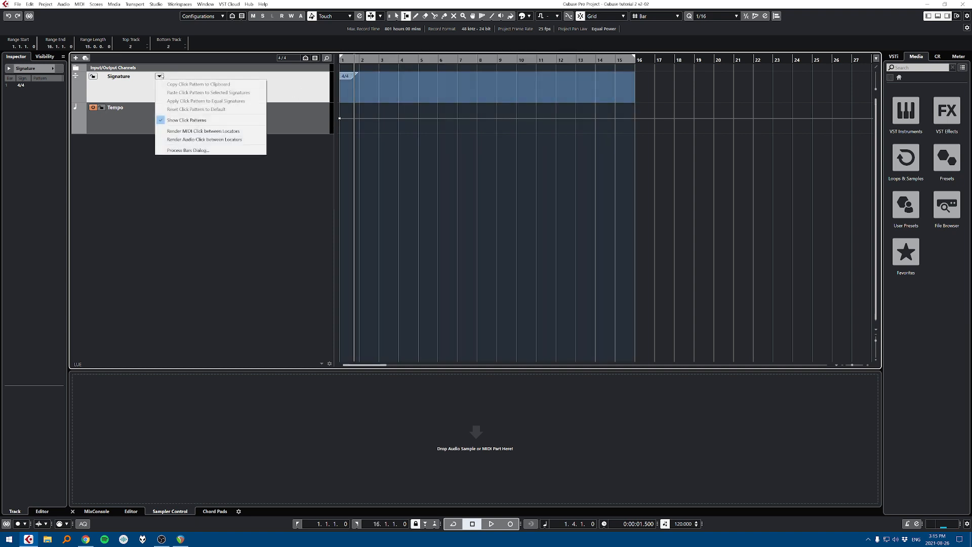
{"action": "left_click", "coordinate": [199, 140]}
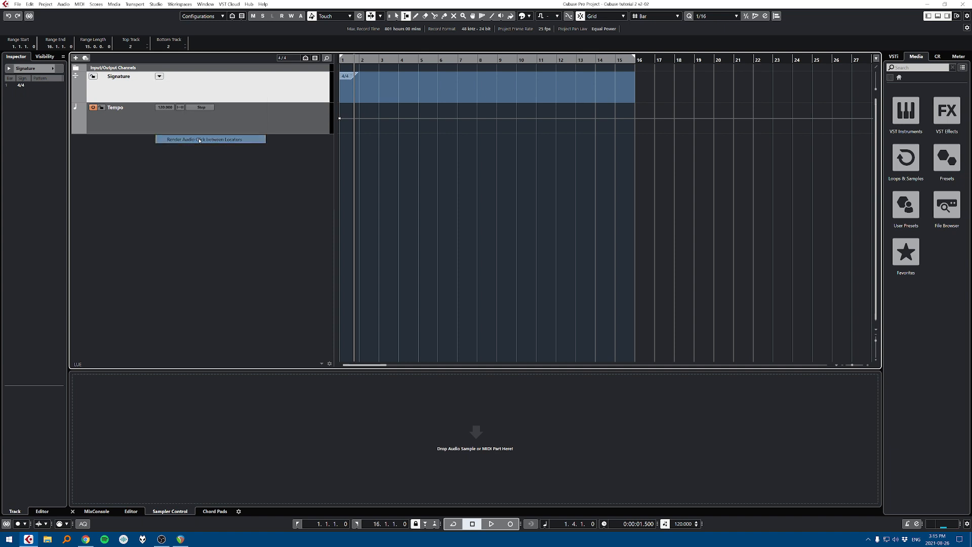
Step: Render a MIDI click between the locators, and set the locators to a range from bar 16 to bar 22
{"action": "left_click", "coordinate": [160, 76]}
{"action": "left_click", "coordinate": [203, 131]}
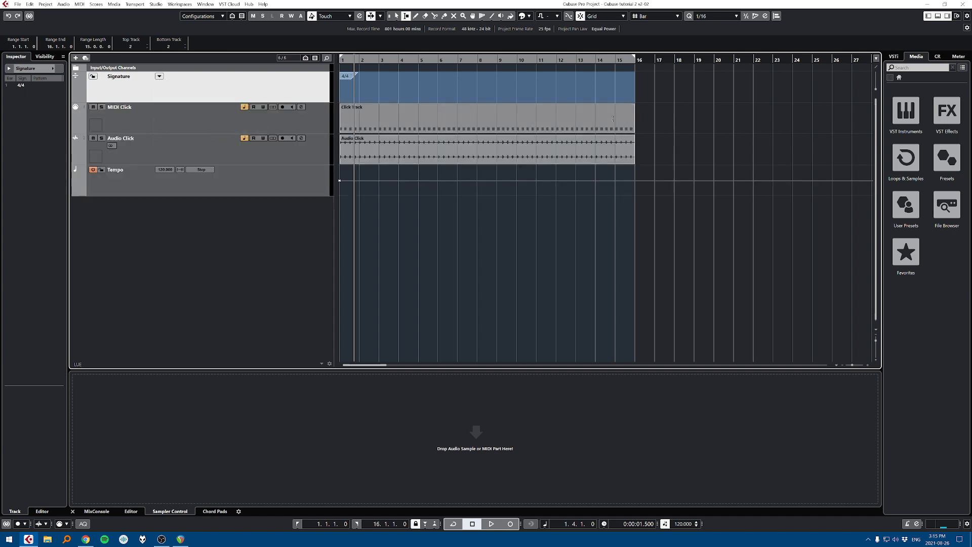
{"action": "mouse_move", "coordinate": [662, 128]}
{"action": "left_mouse_down"}
{"action": "mouse_move", "coordinate": [575, 116]}
{"action": "mouse_move", "coordinate": [772, 115]}
{"action": "left_mouse_up"}
{"action": "key", "text": "p"}
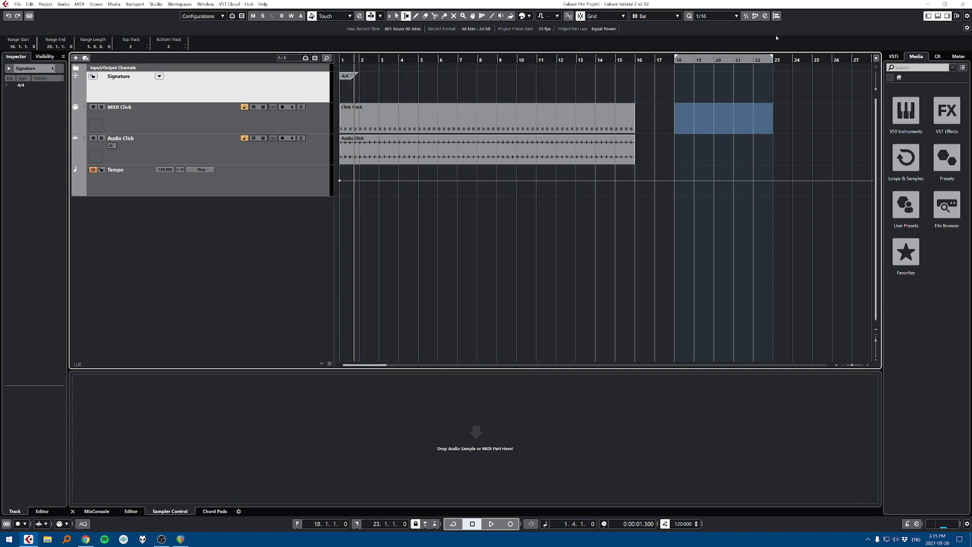
{"action": "left_click_drag", "start_coordinate": [636, 117], "coordinate": [754, 117]}
{"action": "key", "text": "p"}
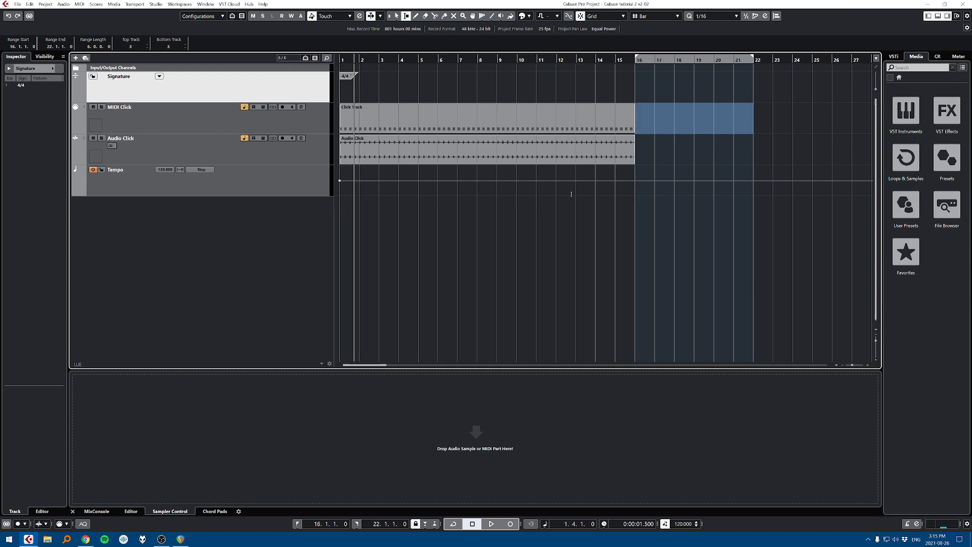
Step: Select the MIDI Click and Audio Click tracks together and remove them from the project
{"action": "left_click", "coordinate": [260, 125]}
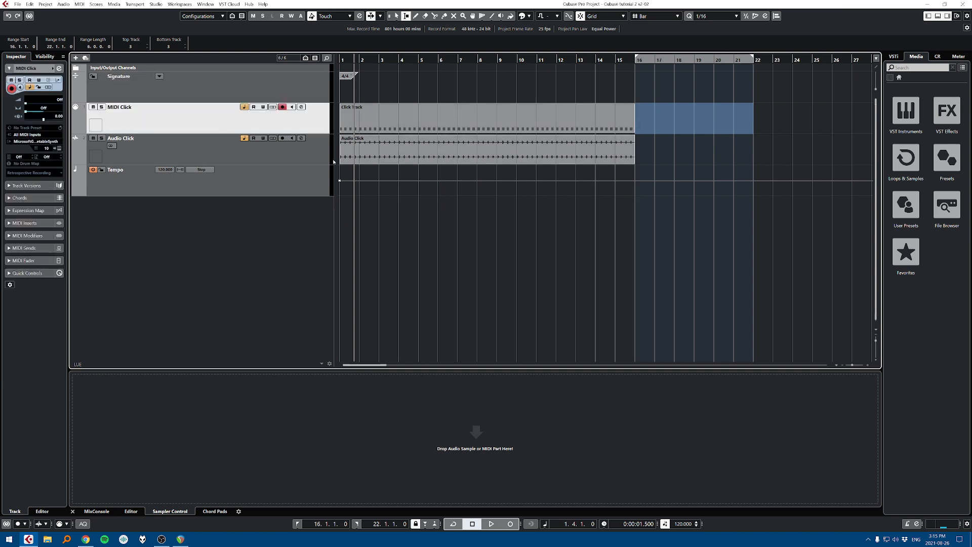
{"action": "key", "text": "shift+Down"}
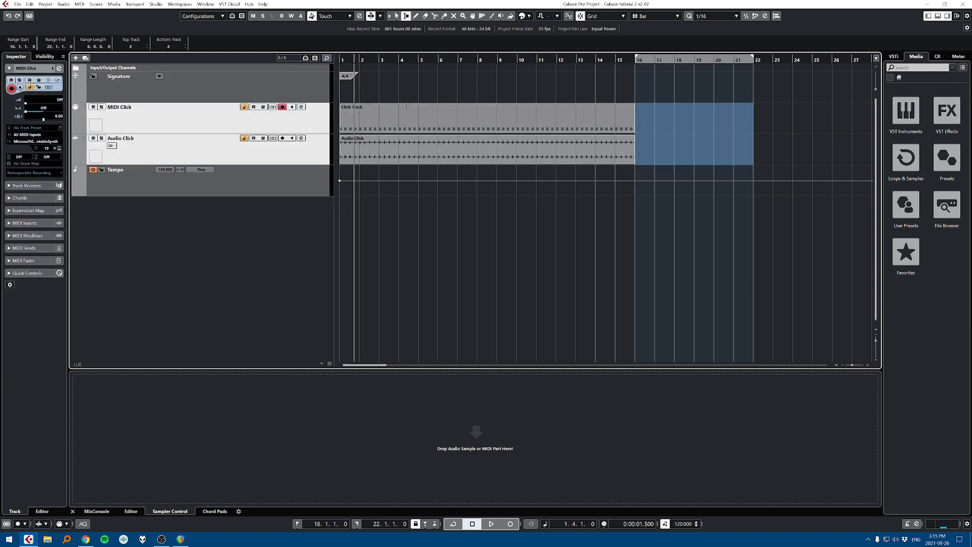
{"action": "right_click", "coordinate": [268, 126]}
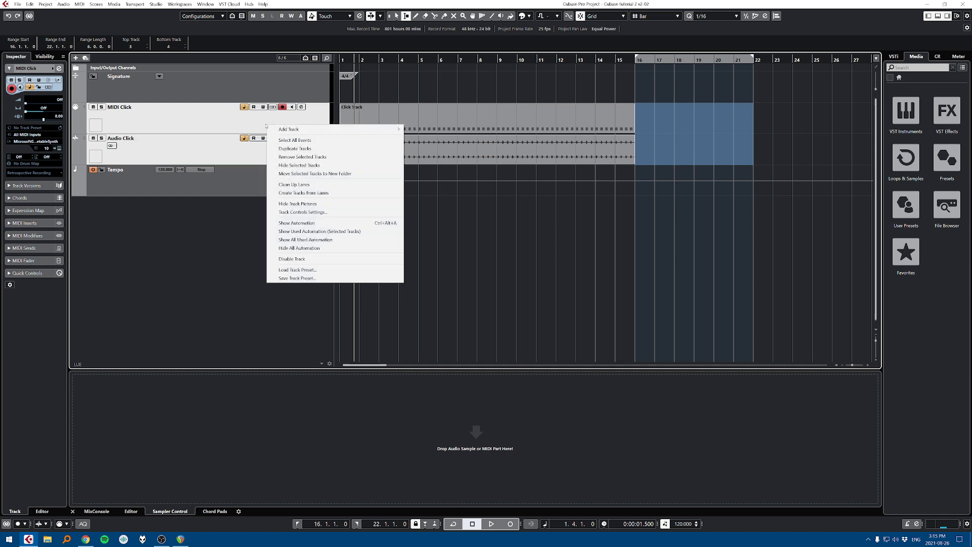
{"action": "left_click", "coordinate": [255, 123]}
{"action": "left_click", "coordinate": [263, 122]}
{"action": "left_click", "coordinate": [314, 156], "text": "shift"}
{"action": "right_click", "coordinate": [312, 127]}
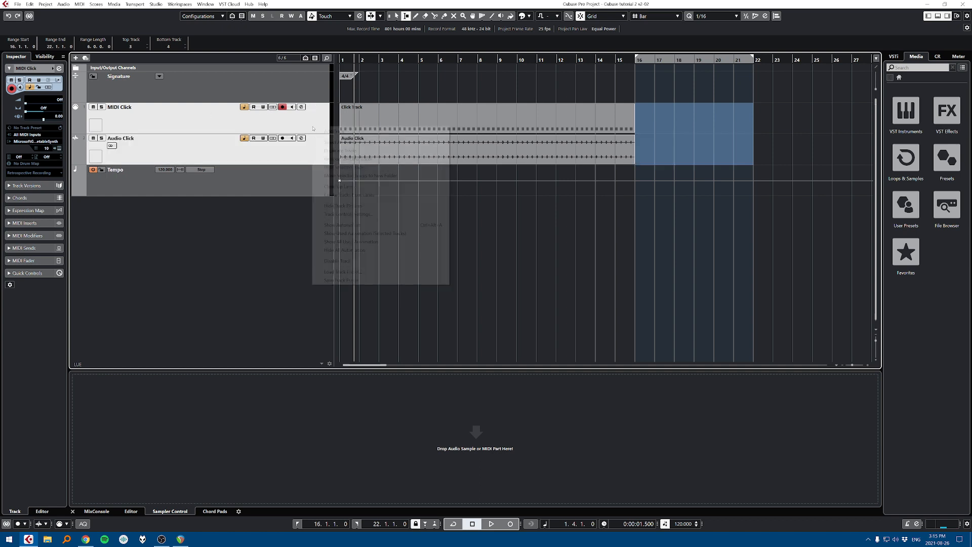
{"action": "left_click", "coordinate": [337, 159]}
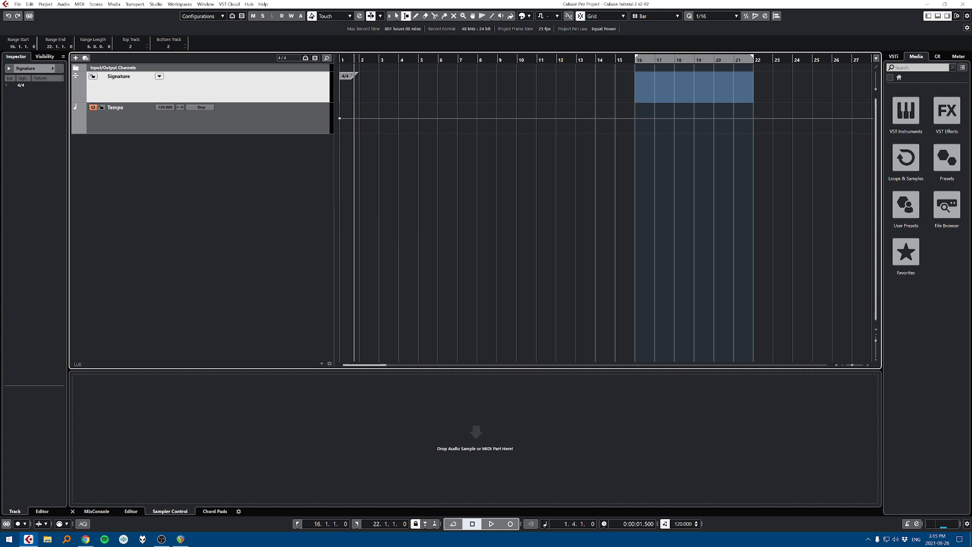
Step: Add a marker track and move it to the top of the track list, above the Input/Output Channels folder
{"action": "right_click", "coordinate": [298, 162]}
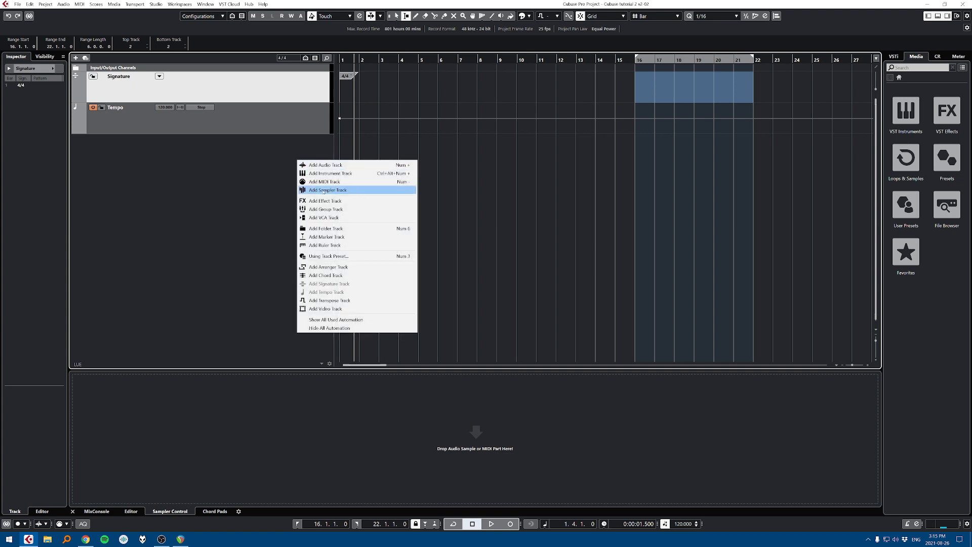
{"action": "left_click", "coordinate": [331, 236]}
{"action": "left_click", "coordinate": [520, 315]}
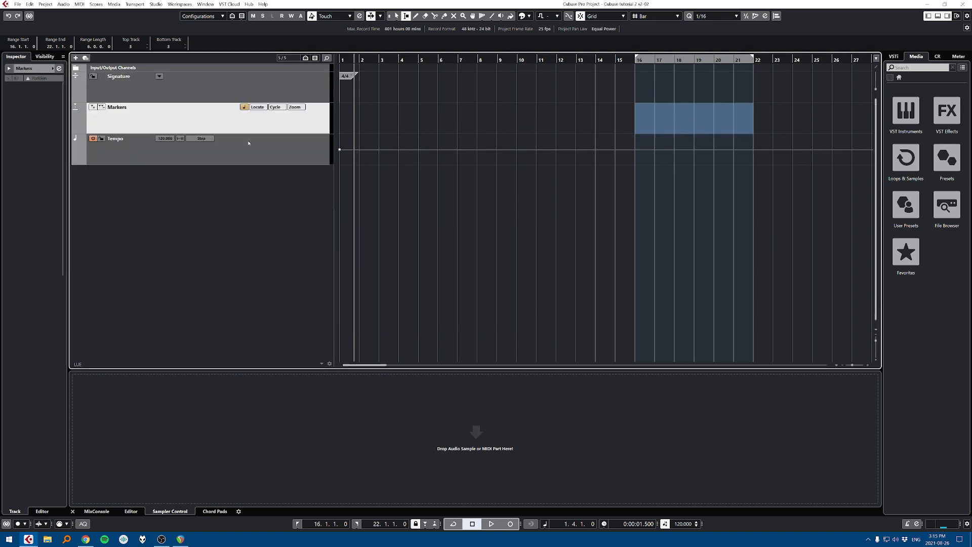
{"action": "left_click_drag", "start_coordinate": [277, 121], "coordinate": [285, 69]}
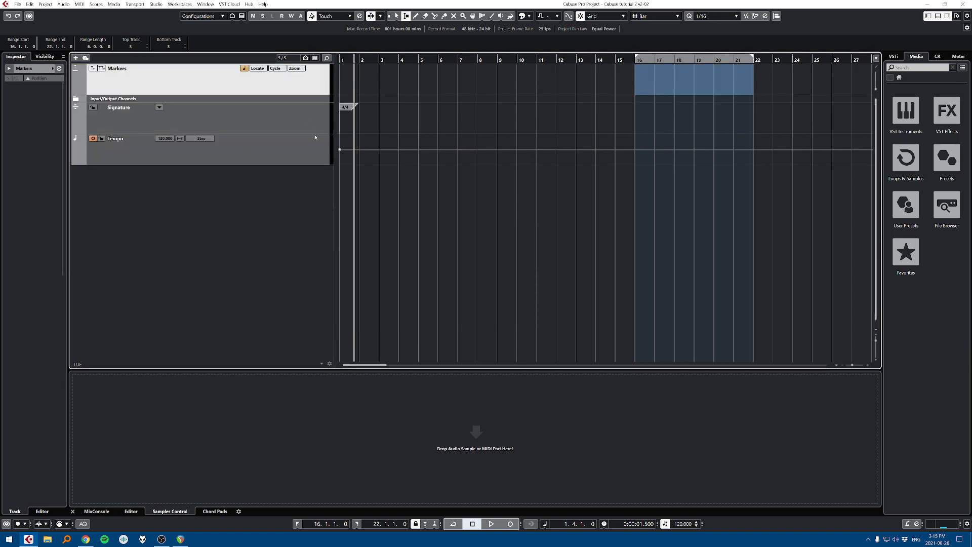
Step: Place the project cursor at bar 1 and add a position marker there on the Markers track
{"action": "left_click_drag", "start_coordinate": [490, 92], "coordinate": [379, 135]}
{"action": "left_click", "coordinate": [438, 86]}
{"action": "left_click_drag", "start_coordinate": [496, 56], "coordinate": [520, 59]}
{"action": "scroll", "coordinate": [452, 79], "scroll_direction": "down", "scroll_amount": 10}
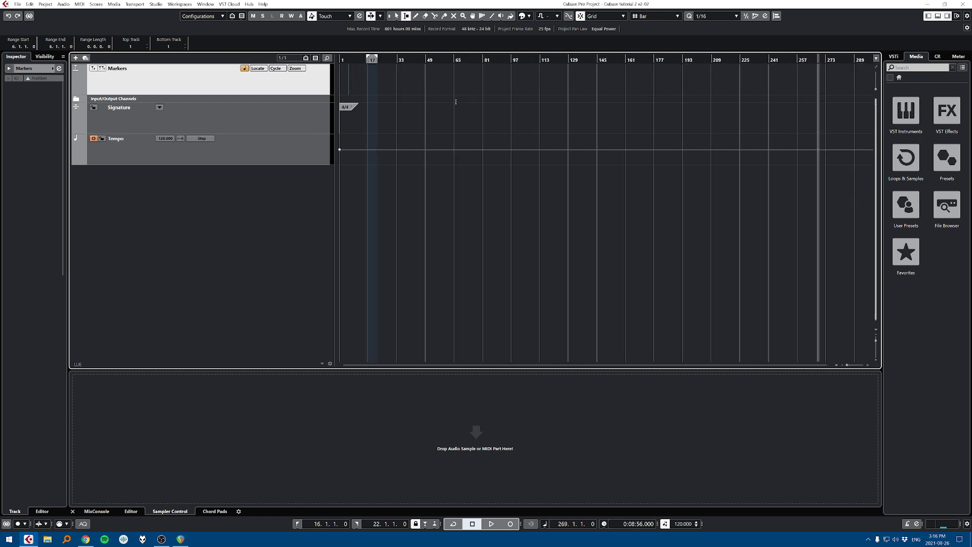
{"action": "left_click_drag", "start_coordinate": [348, 60], "coordinate": [318, 50]}
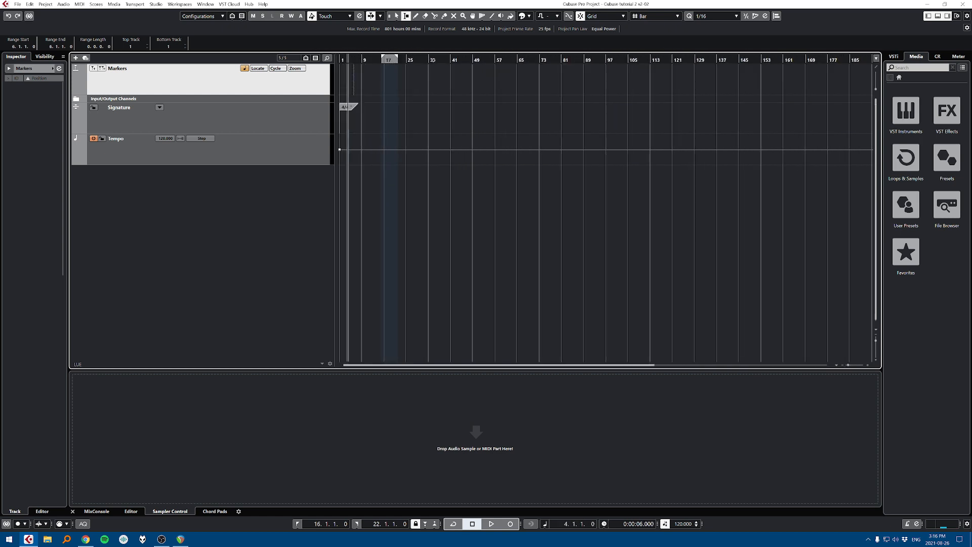
{"action": "left_click_drag", "start_coordinate": [432, 60], "coordinate": [409, 59]}
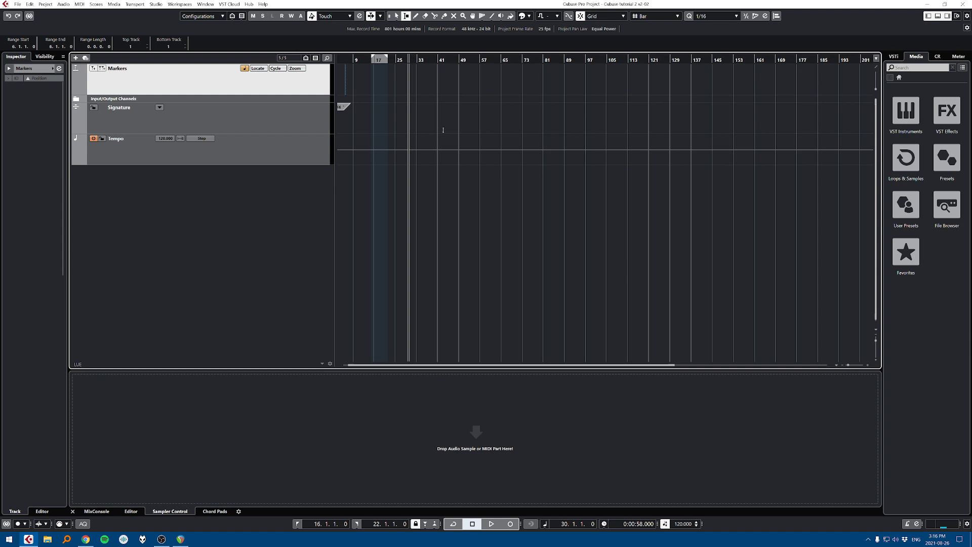
{"action": "left_click_drag", "start_coordinate": [491, 195], "coordinate": [484, 46]}
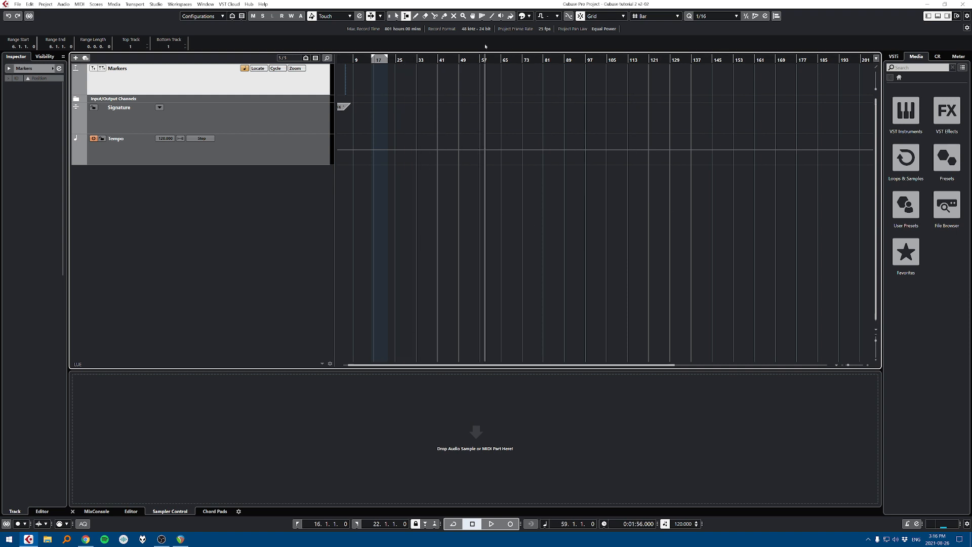
{"action": "left_click_drag", "start_coordinate": [687, 301], "coordinate": [479, 302]}
{"action": "left_click_drag", "start_coordinate": [600, 290], "coordinate": [335, 259]}
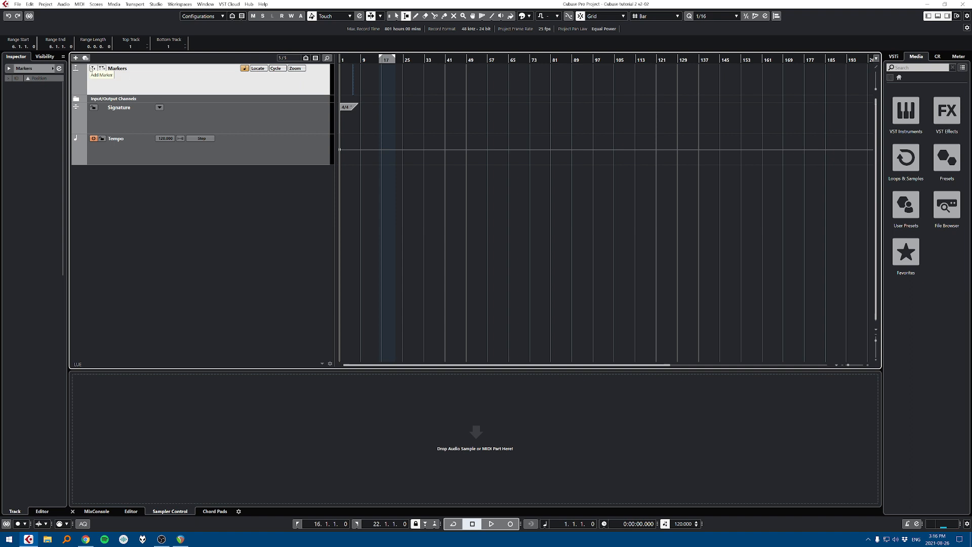
{"action": "left_click", "coordinate": [92, 69]}
Step: Add a position marker at bar 41 and name it "chorus"
{"action": "left_click", "coordinate": [416, 220]}
{"action": "left_click", "coordinate": [442, 219]}
{"action": "left_click", "coordinate": [444, 217]}
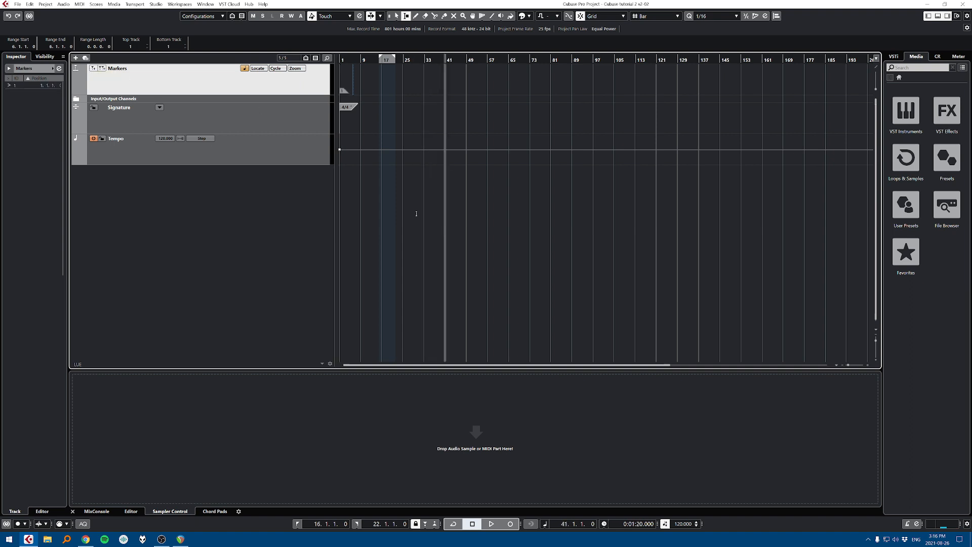
{"action": "left_click", "coordinate": [93, 68]}
{"action": "key", "text": "1"}
{"action": "left_click", "coordinate": [451, 92]}
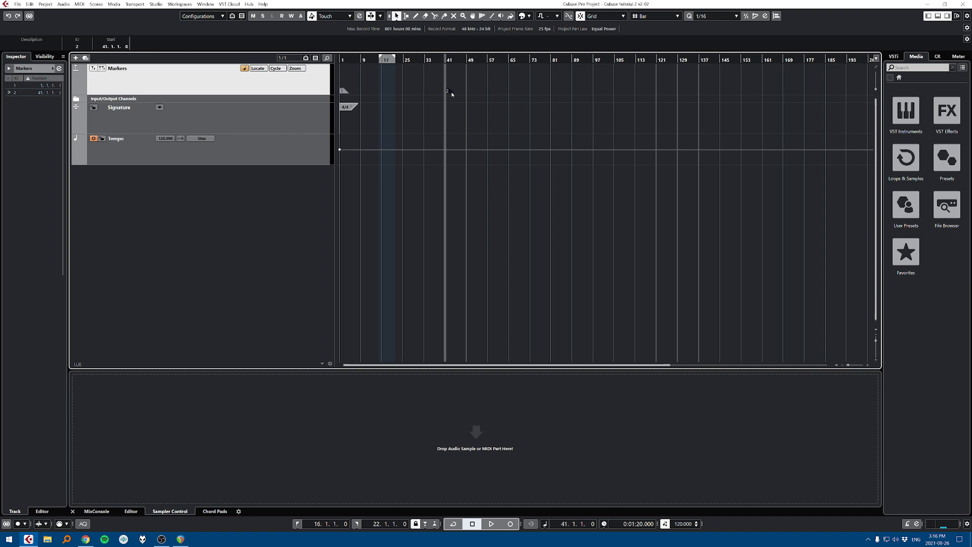
{"action": "left_click", "coordinate": [47, 46]}
{"action": "type", "text": "chorus"}
{"action": "key", "text": "Return"}
Step: Add a position marker at bar 74 and name it "bridge"
{"action": "left_click_drag", "start_coordinate": [446, 172], "coordinate": [531, 230]}
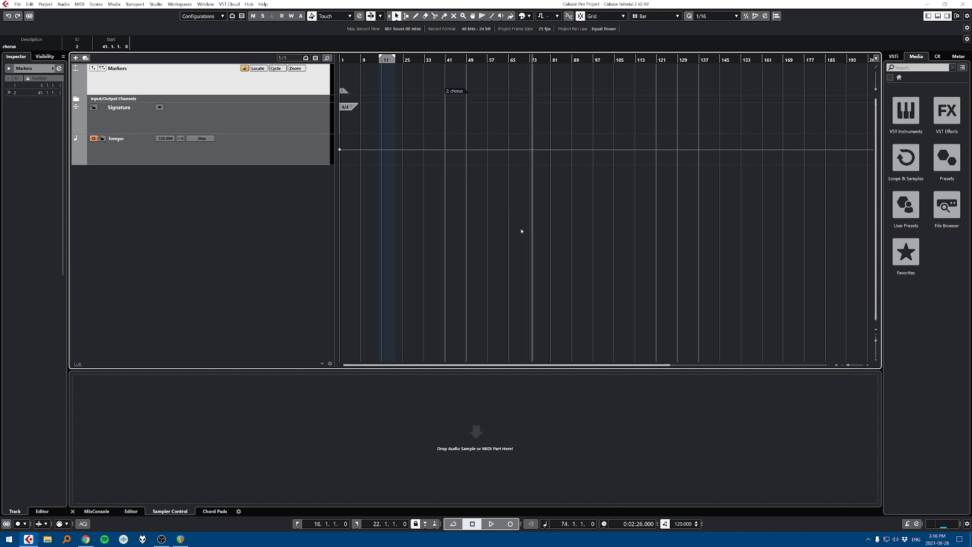
{"action": "left_click", "coordinate": [93, 69]}
{"action": "left_click", "coordinate": [41, 47]}
{"action": "type", "text": "bridge"}
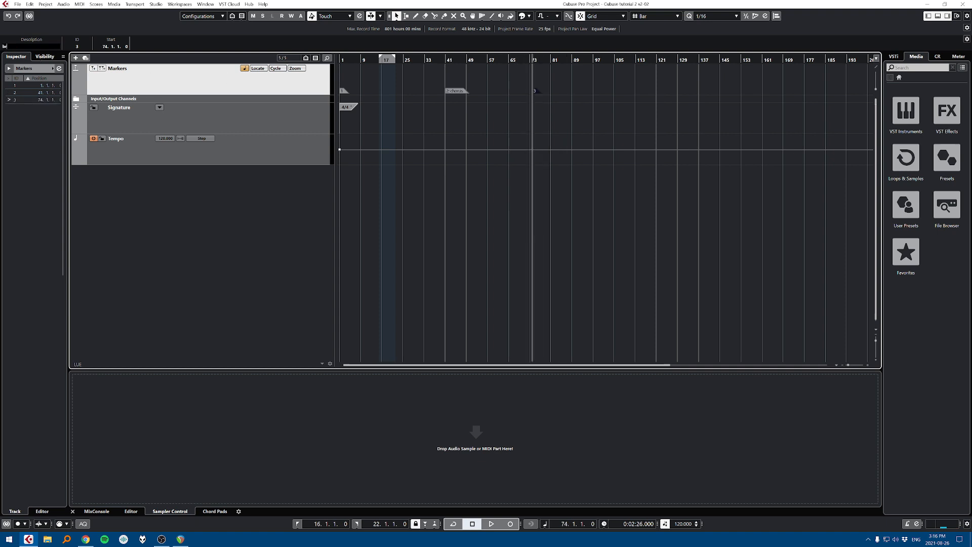
{"action": "key", "text": "Return"}
Step: Move the bridge marker to bar 85 and the chorus marker to bar 34
{"action": "left_click_drag", "start_coordinate": [544, 93], "coordinate": [573, 93]}
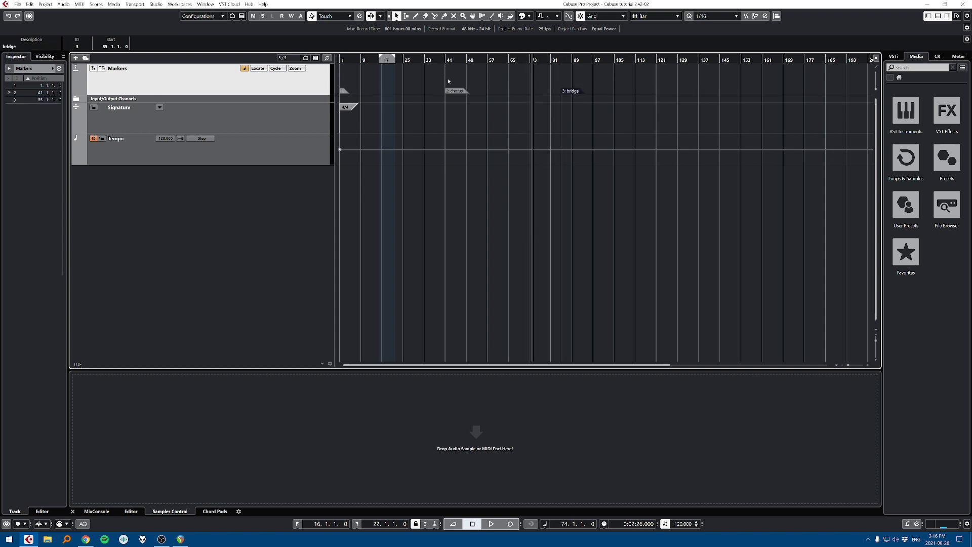
{"action": "left_click_drag", "start_coordinate": [455, 92], "coordinate": [436, 93]}
{"action": "left_click", "coordinate": [460, 99]}
Step: Jump the project cursor between the bridge and chorus markers using the marker events and the marker list
{"action": "left_click", "coordinate": [574, 91]}
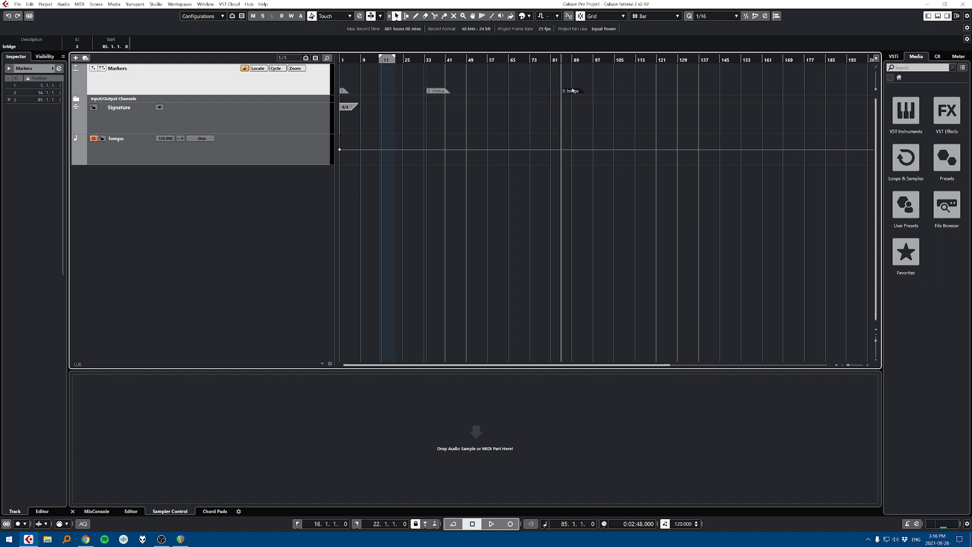
{"action": "left_click", "coordinate": [441, 93]}
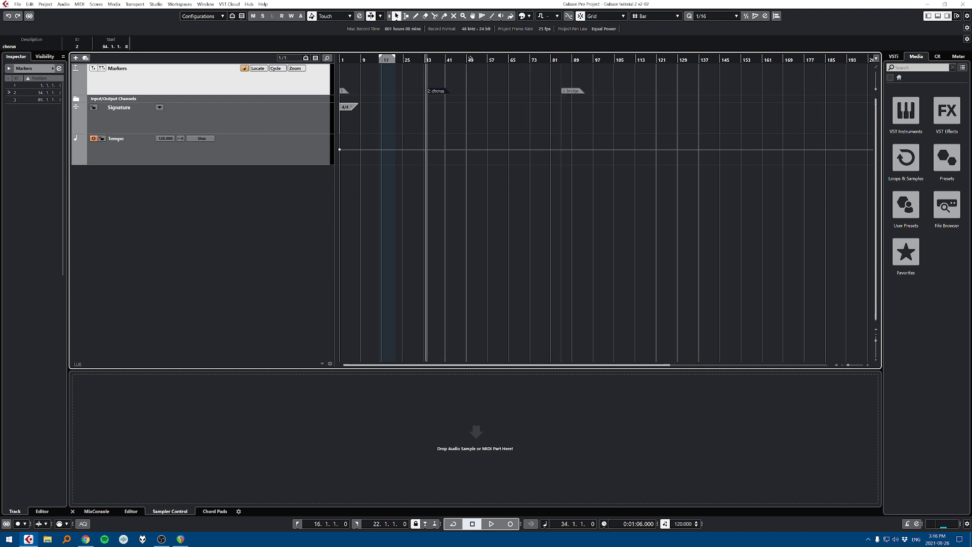
{"action": "left_click", "coordinate": [8, 100]}
{"action": "left_click", "coordinate": [9, 93]}
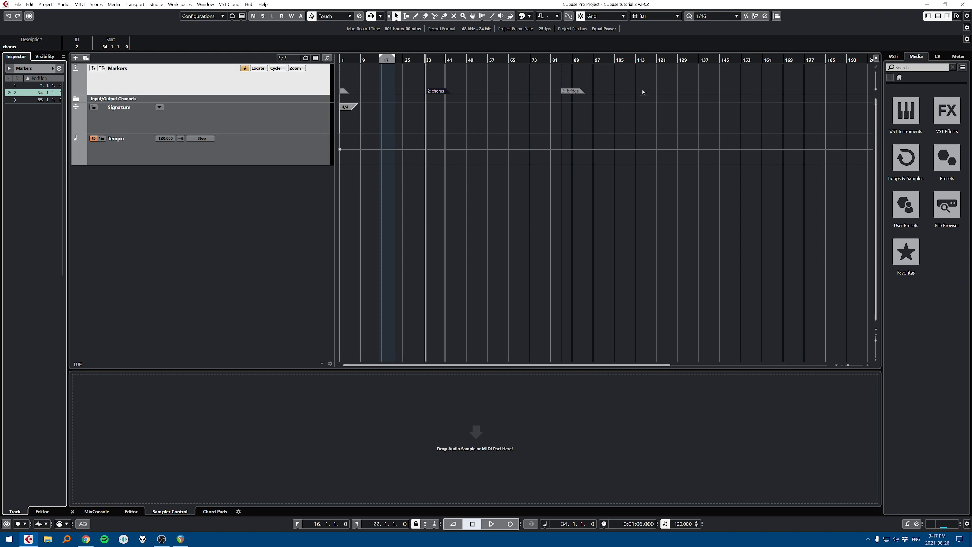
Step: Select all position markers on the Markers track and delete them
{"action": "left_click_drag", "start_coordinate": [655, 76], "coordinate": [311, 93]}
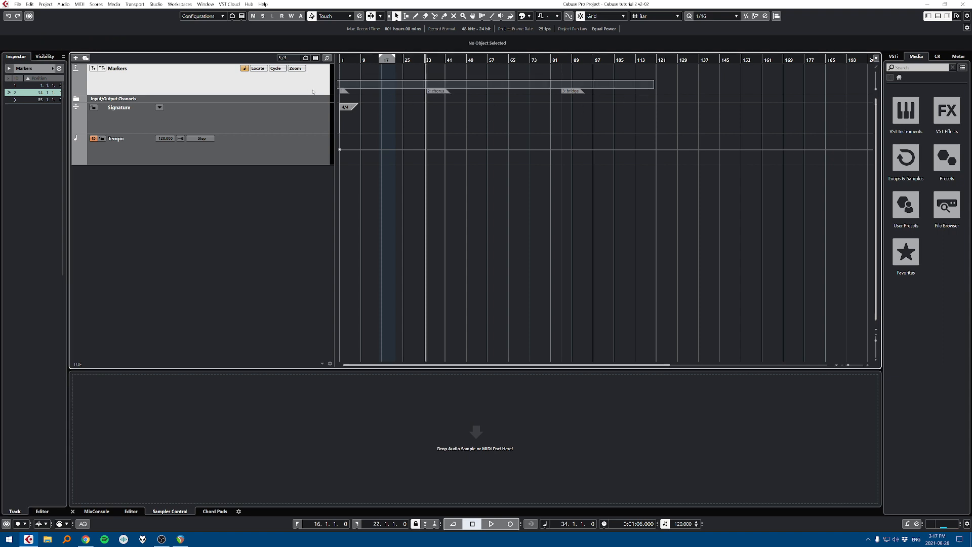
{"action": "key", "text": "Delete"}
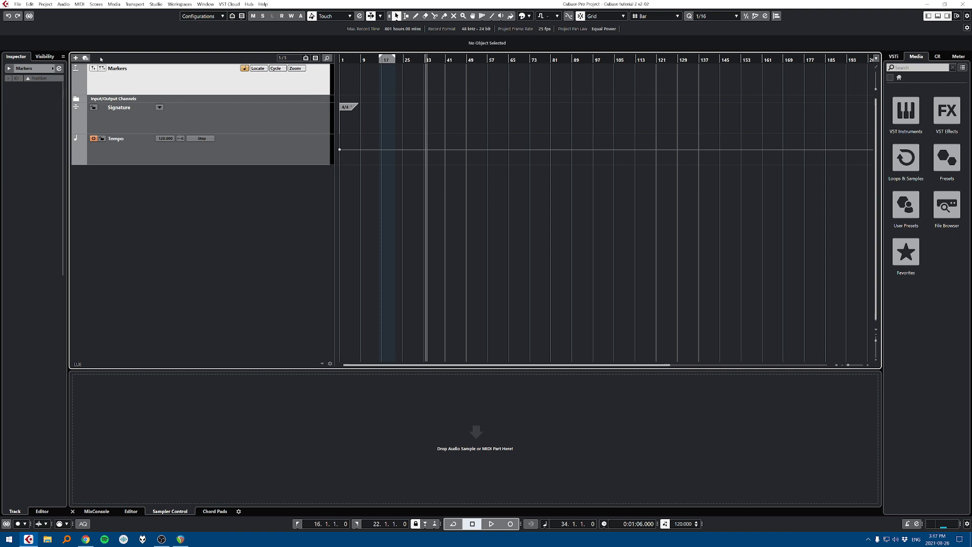
Step: Select a range from bar 1 to bar 75 on the Markers track and set the locators to it
{"action": "left_click", "coordinate": [406, 15]}
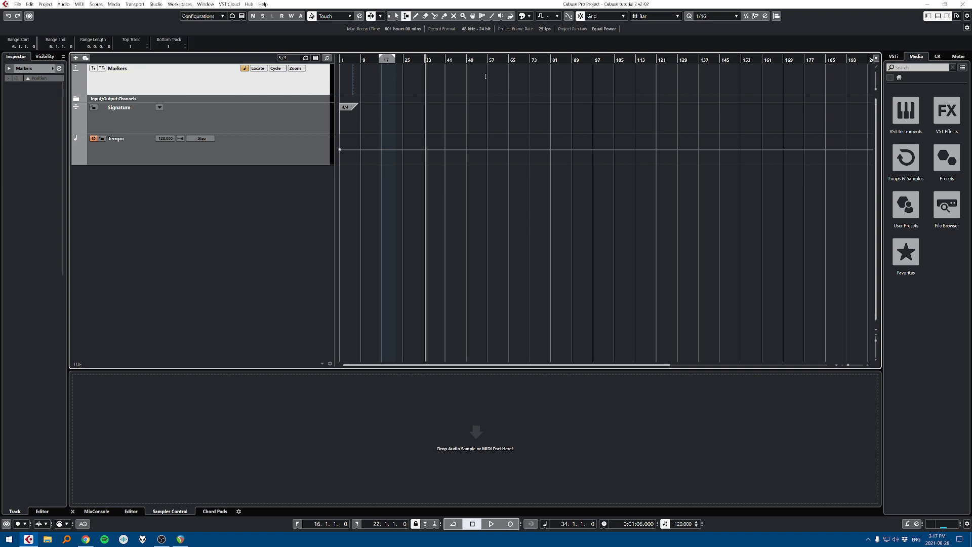
{"action": "left_click_drag", "start_coordinate": [484, 78], "coordinate": [319, 73]}
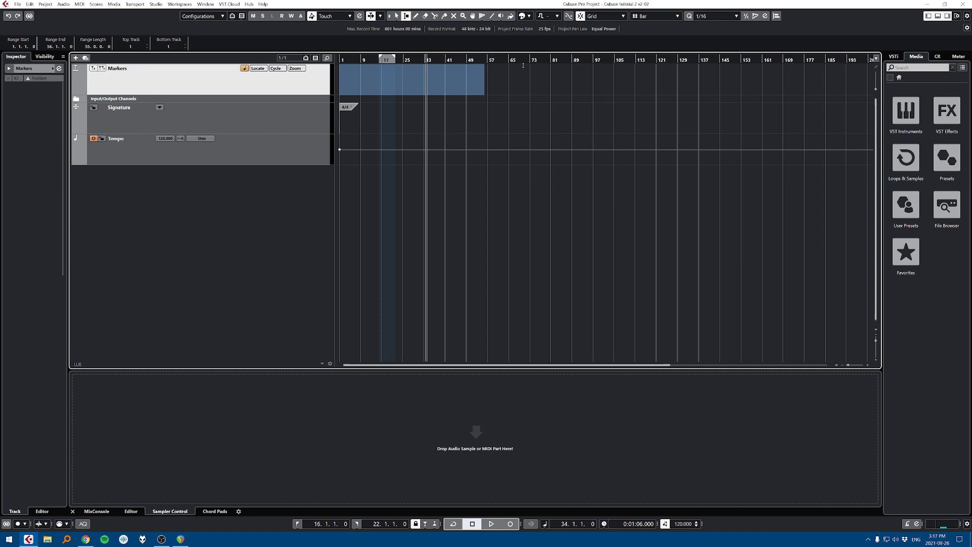
{"action": "mouse_move", "coordinate": [534, 71]}
{"action": "left_mouse_down"}
{"action": "mouse_move", "coordinate": [335, 77]}
{"action": "mouse_move", "coordinate": [558, 78]}
{"action": "mouse_move", "coordinate": [324, 81]}
{"action": "left_mouse_up"}
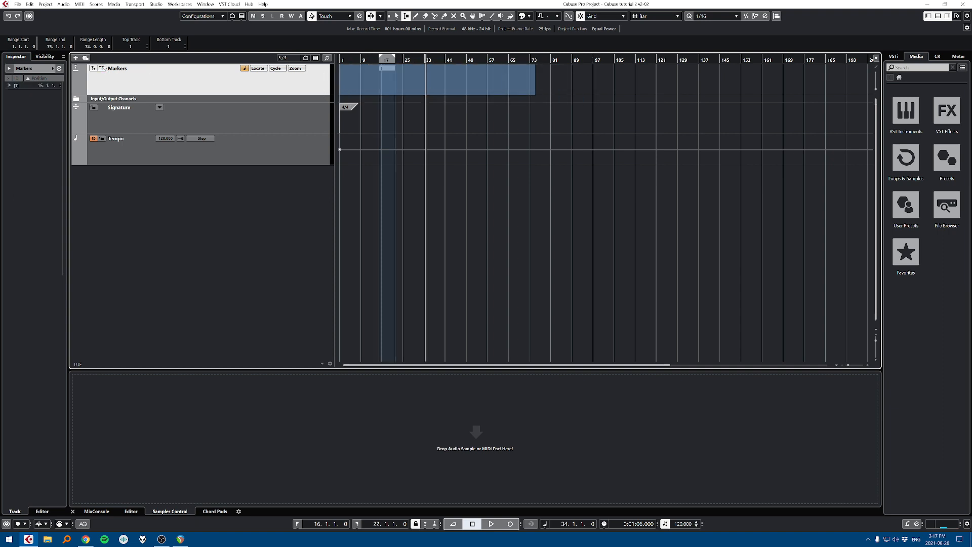
{"action": "key", "text": "p"}
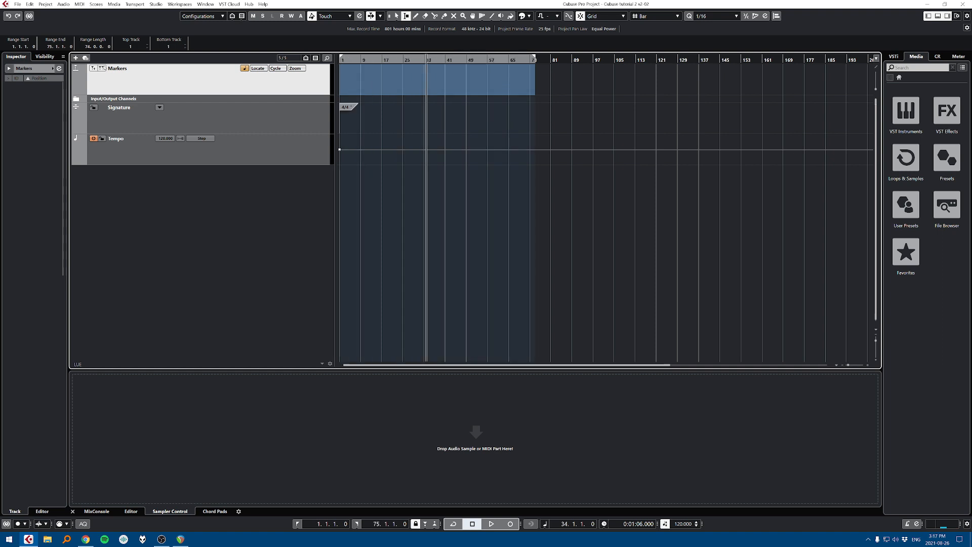
Step: Add a cycle marker between the locators and name it "song"
{"action": "left_click", "coordinate": [103, 70]}
{"action": "key", "text": "1"}
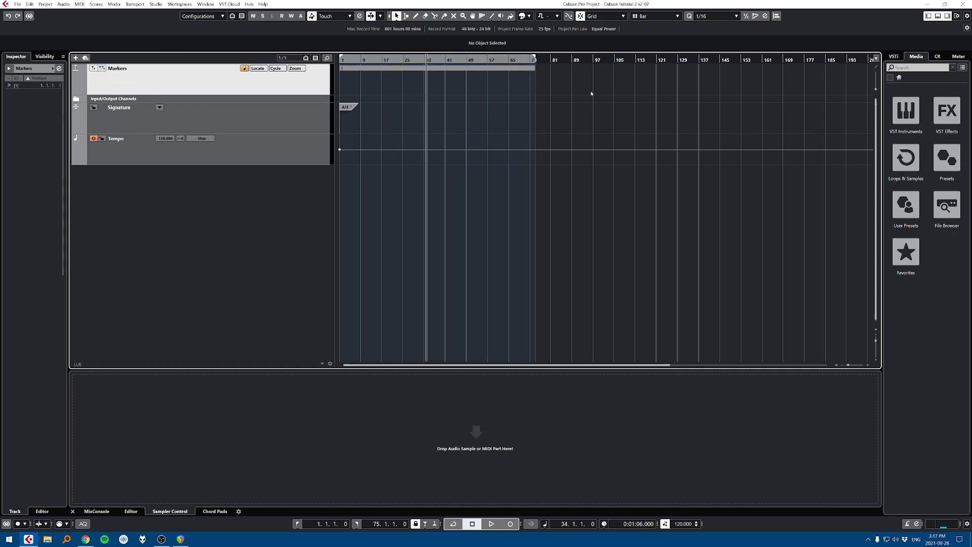
{"action": "left_click", "coordinate": [501, 68]}
{"action": "left_click", "coordinate": [47, 45]}
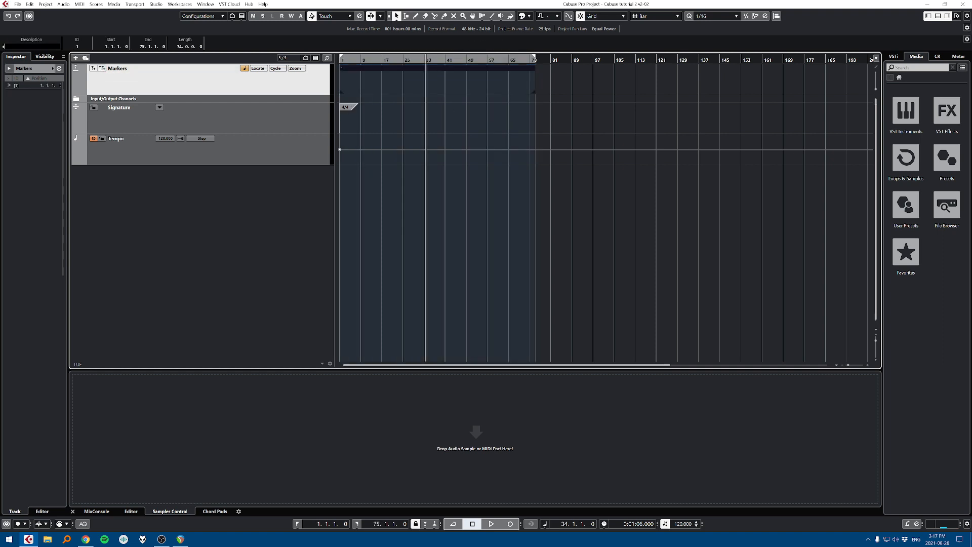
{"action": "type", "text": "song"}
{"action": "key", "text": "Return"}
Step: Collapse the locator range by moving the right locator to bar 1
{"action": "key", "text": "g"}
{"action": "key", "text": "g"}
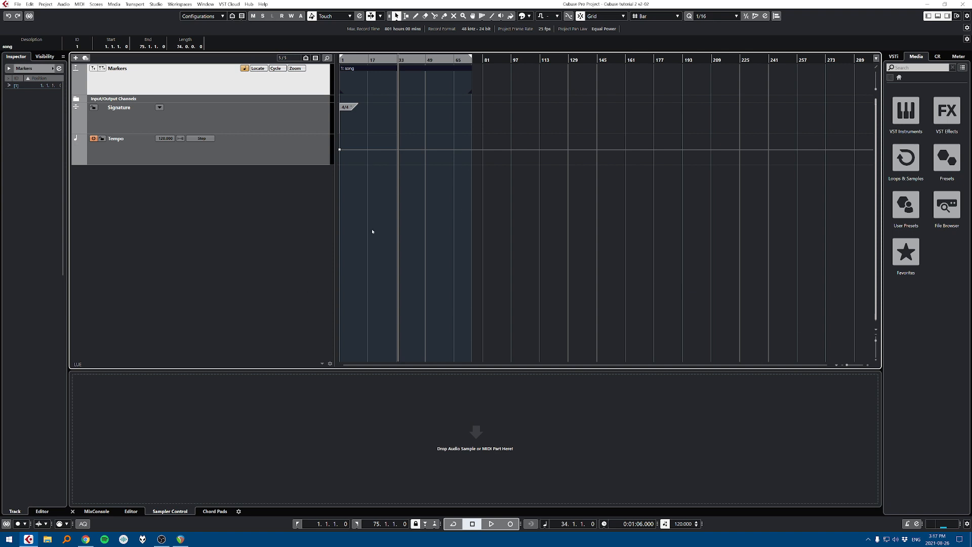
{"action": "key", "text": "h"}
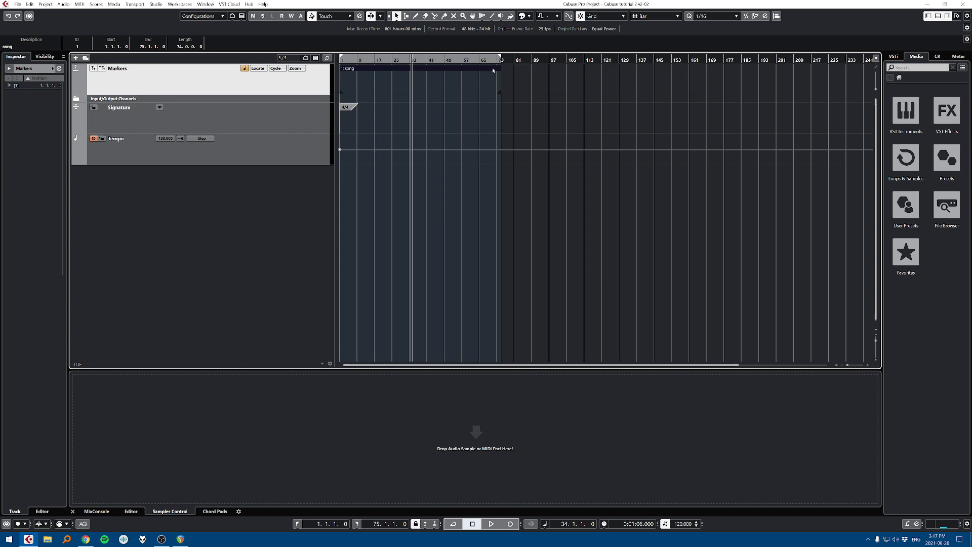
{"action": "left_click", "coordinate": [609, 80]}
{"action": "left_click", "coordinate": [488, 77]}
{"action": "left_click_drag", "start_coordinate": [499, 57], "coordinate": [300, 47]}
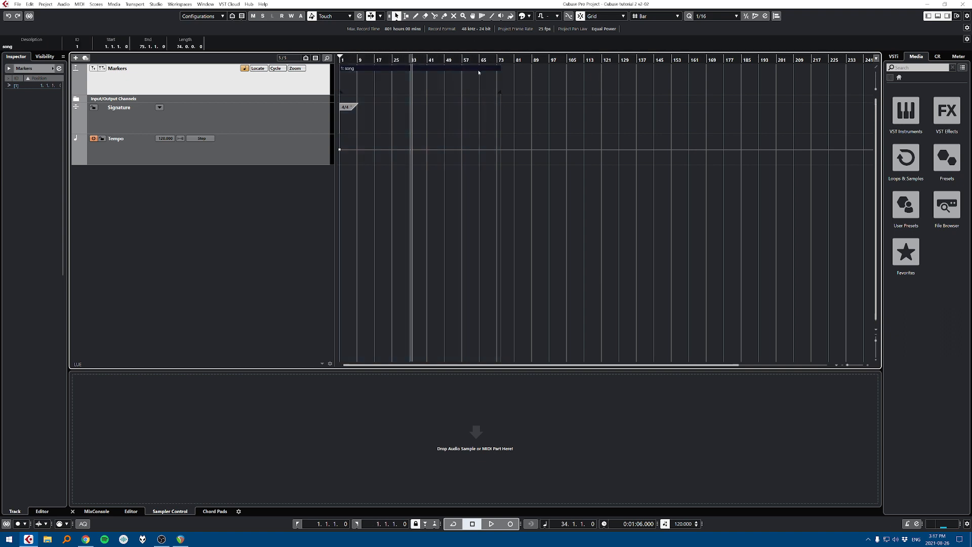
Step: Set the locators to the "song" cycle marker, then move the right locator to bar 19 and recall the marker's range again
{"action": "double_click", "coordinate": [388, 70]}
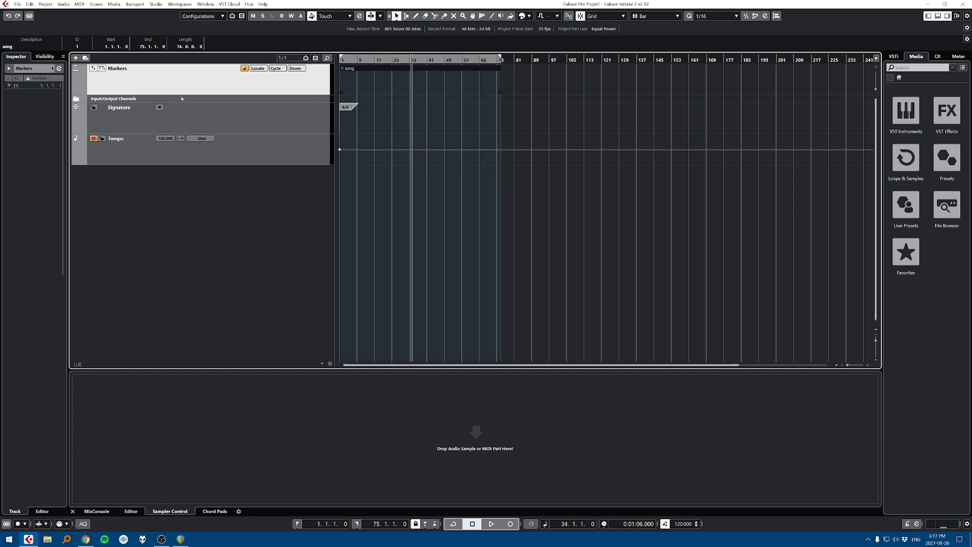
{"action": "left_click", "coordinate": [602, 79]}
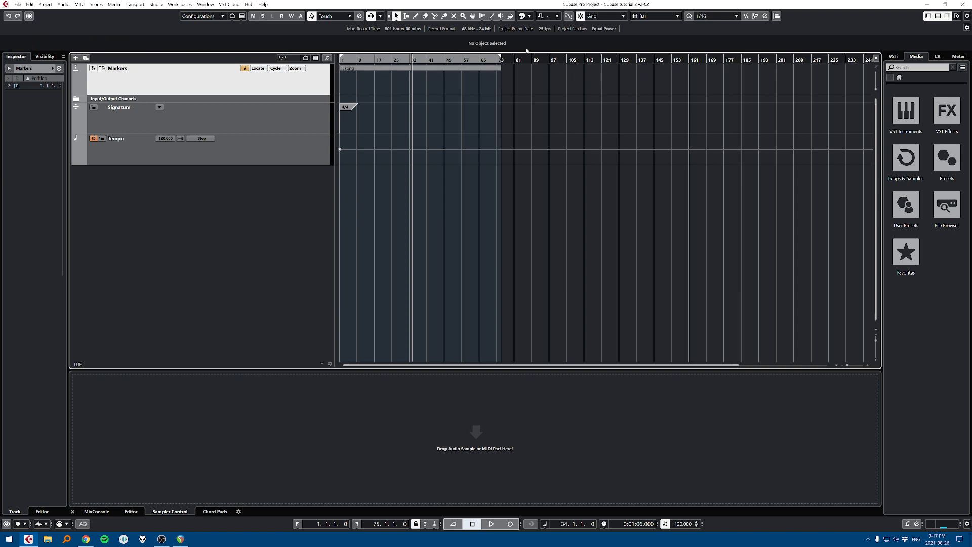
{"action": "left_click_drag", "start_coordinate": [500, 57], "coordinate": [379, 58]}
{"action": "left_click", "coordinate": [349, 70]}
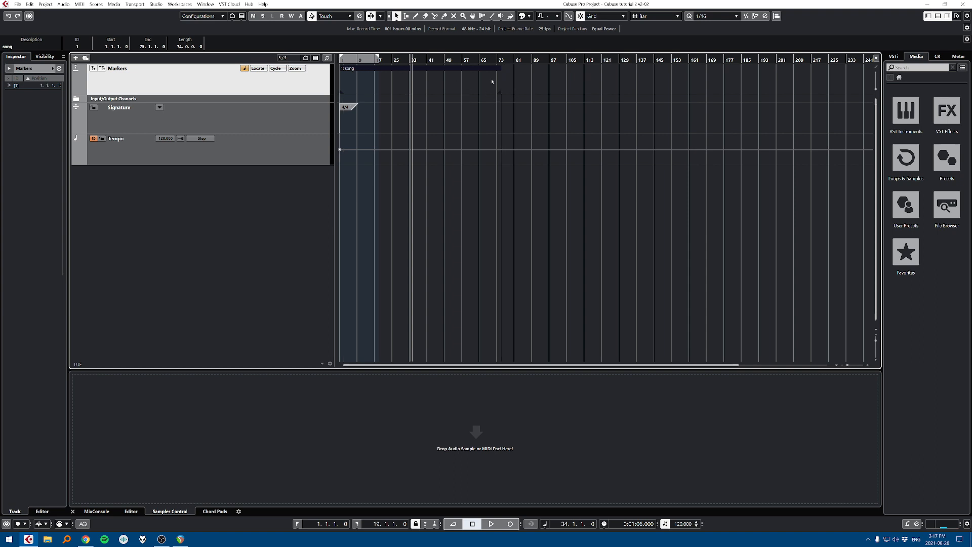
{"action": "double_click", "coordinate": [418, 87]}
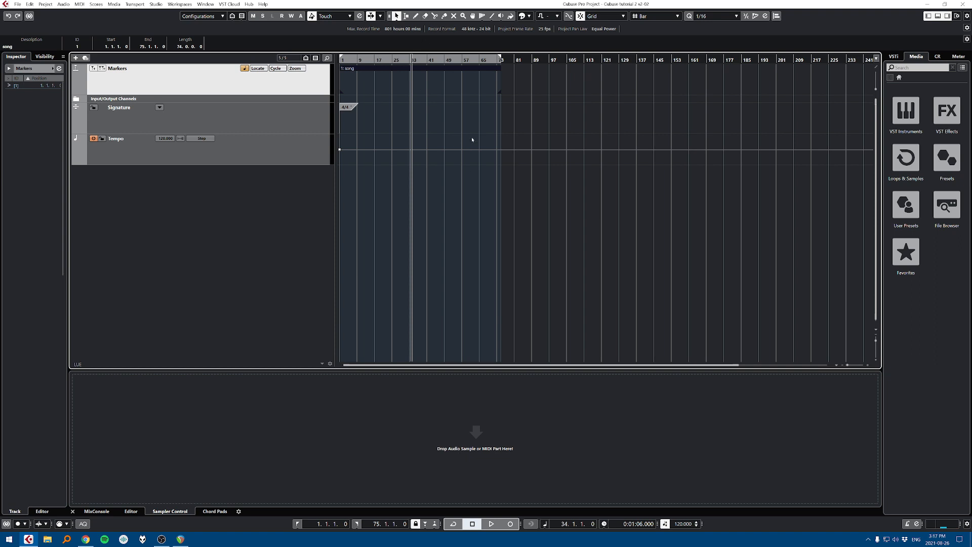
Step: Import the LUE trailer_v2 video with its audio at bar 88 and restore the project window to full size
{"action": "left_click_drag", "start_coordinate": [358, 6], "coordinate": [493, 28]}
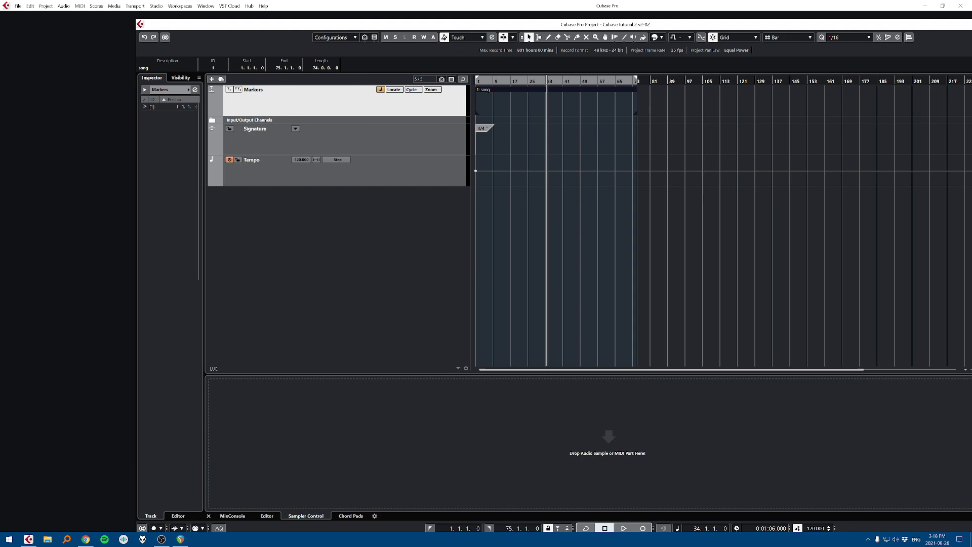
{"action": "left_click_drag", "start_coordinate": [42, 21], "coordinate": [666, 215]}
{"action": "double_click", "coordinate": [650, 24]}
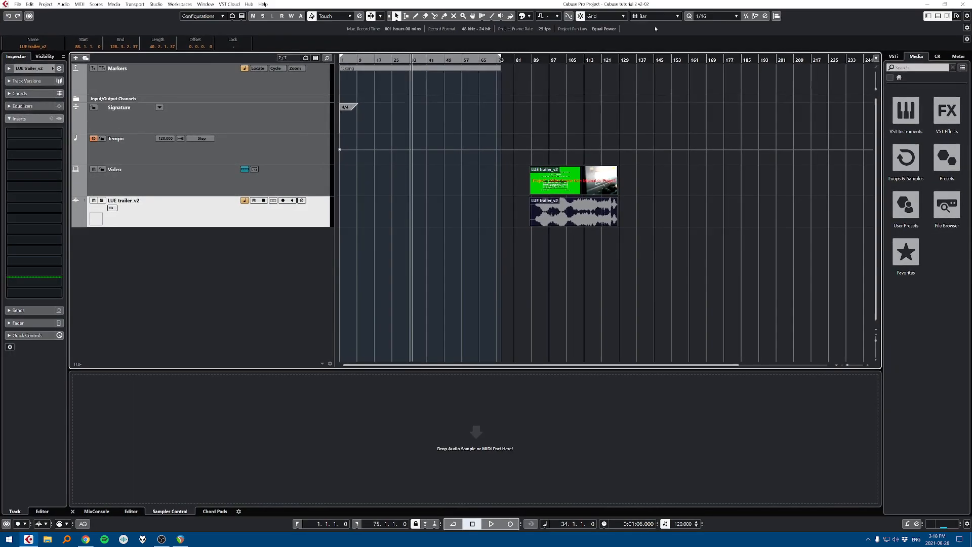
Step: Place the playhead at bar 93 on the video, preview it in the Video Player and inspect the trailer's video and audio events
{"action": "left_click", "coordinate": [275, 190]}
{"action": "left_click", "coordinate": [541, 180], "text": "alt+shift"}
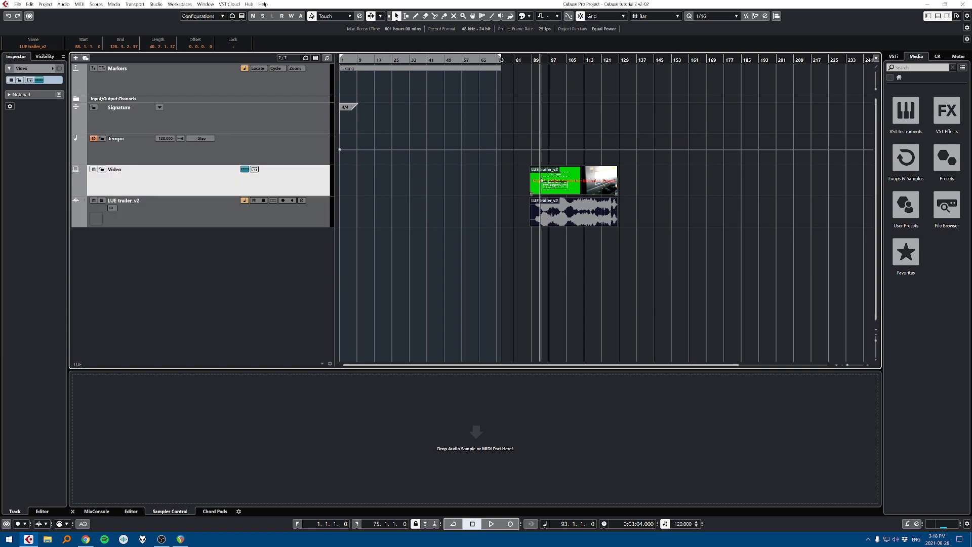
{"action": "left_click", "coordinate": [327, 221]}
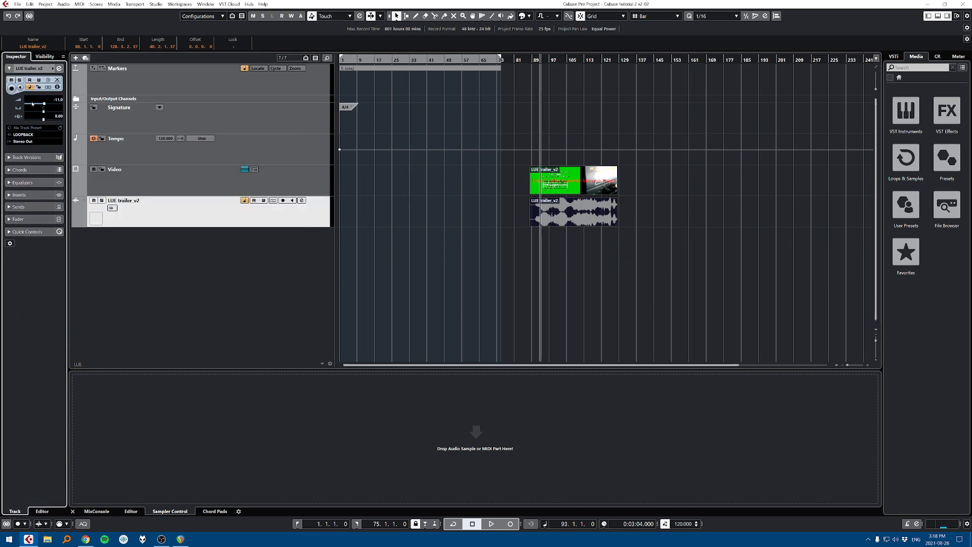
{"action": "key", "text": "F8"}
{"action": "key", "text": "F8"}
{"action": "scroll", "coordinate": [554, 186], "scroll_direction": "up", "scroll_amount": 5}
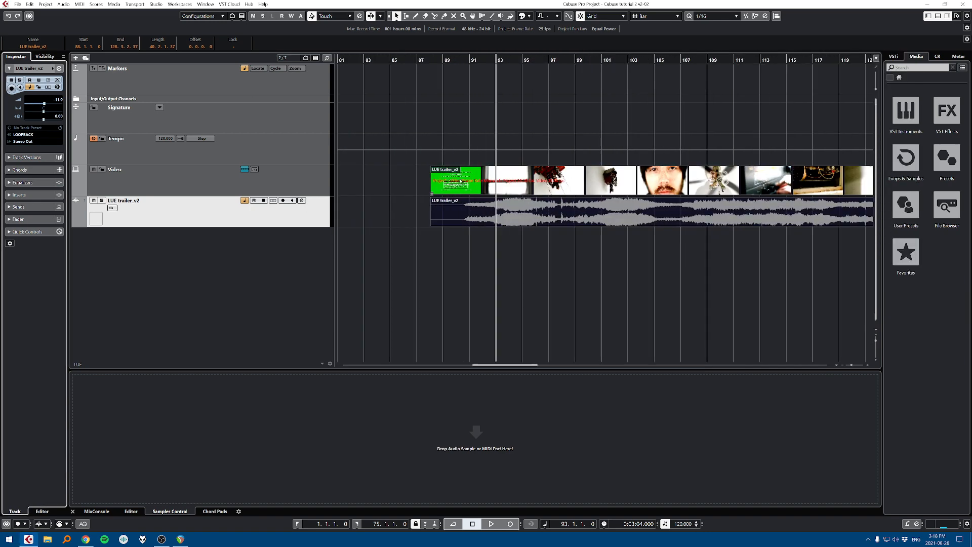
{"action": "scroll", "coordinate": [477, 189], "scroll_direction": "down", "scroll_amount": 2}
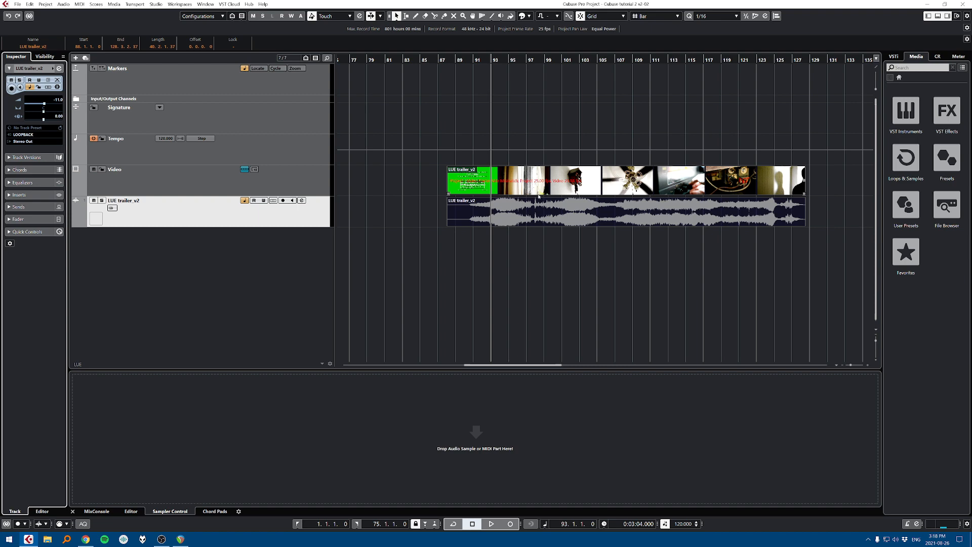
Step: Set the project frame rate to 23.98 fps by taking it from the imported video
{"action": "key", "text": "shift+s"}
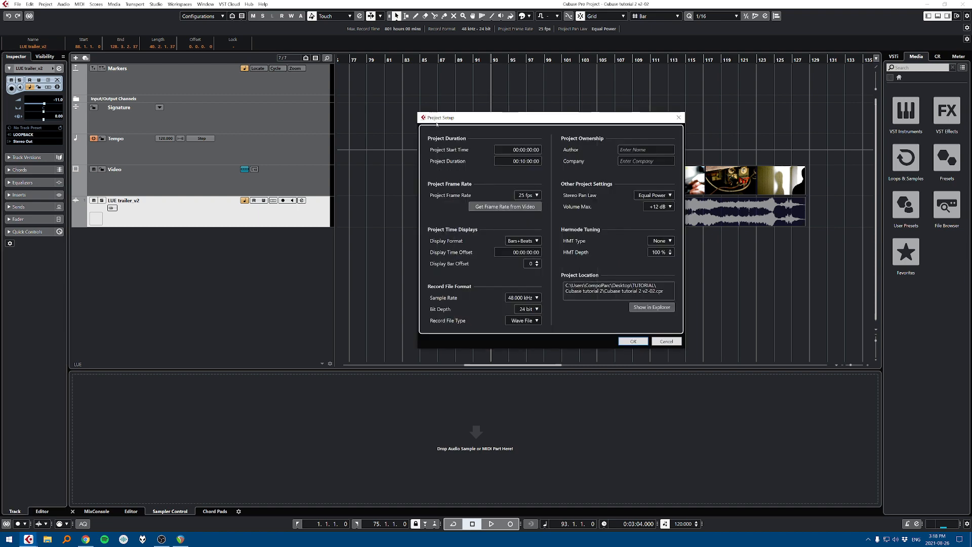
{"action": "left_click", "coordinate": [508, 207]}
{"action": "left_click", "coordinate": [640, 341]}
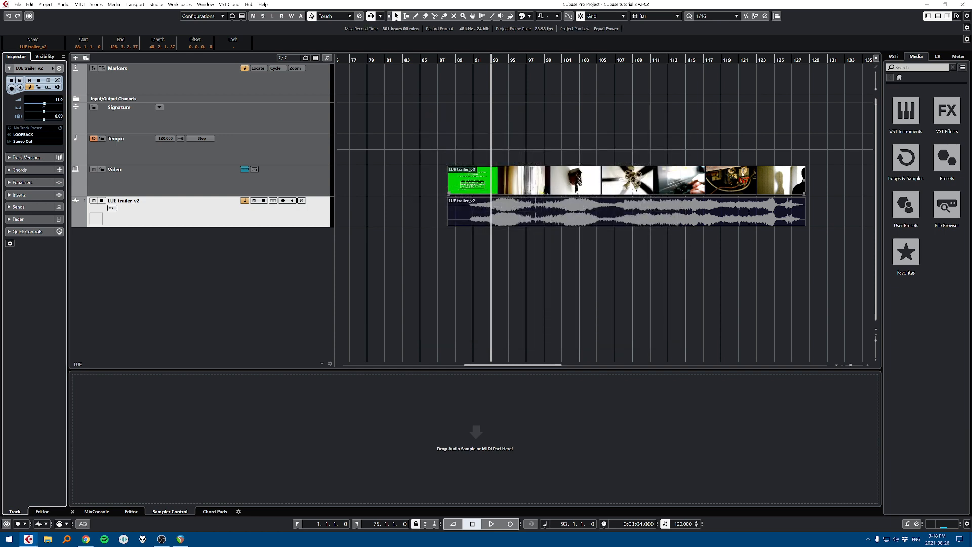
Step: Switch the transport's secondary time display to Timecode and place the playhead at bar 109
{"action": "left_click", "coordinate": [604, 523]}
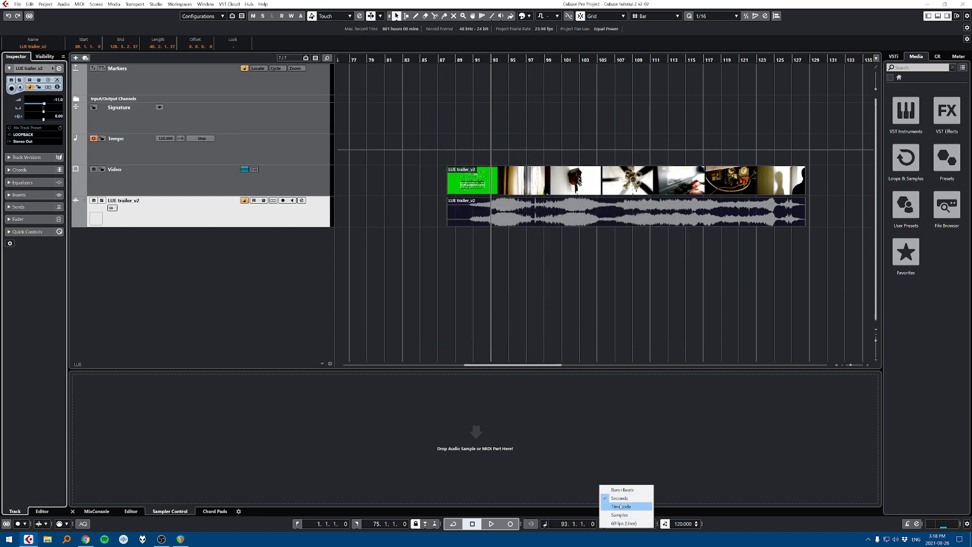
{"action": "left_click", "coordinate": [622, 506]}
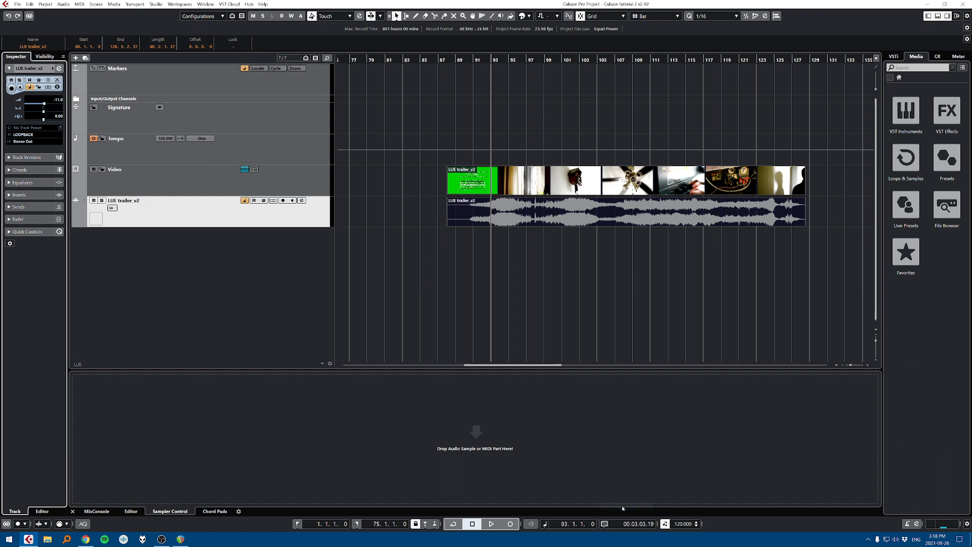
{"action": "left_click", "coordinate": [490, 245]}
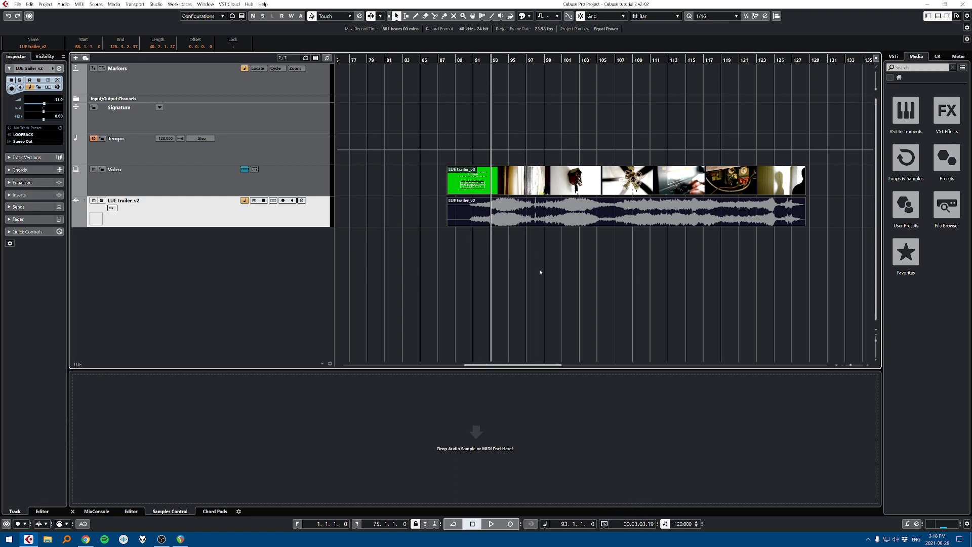
{"action": "left_click", "coordinate": [628, 243]}
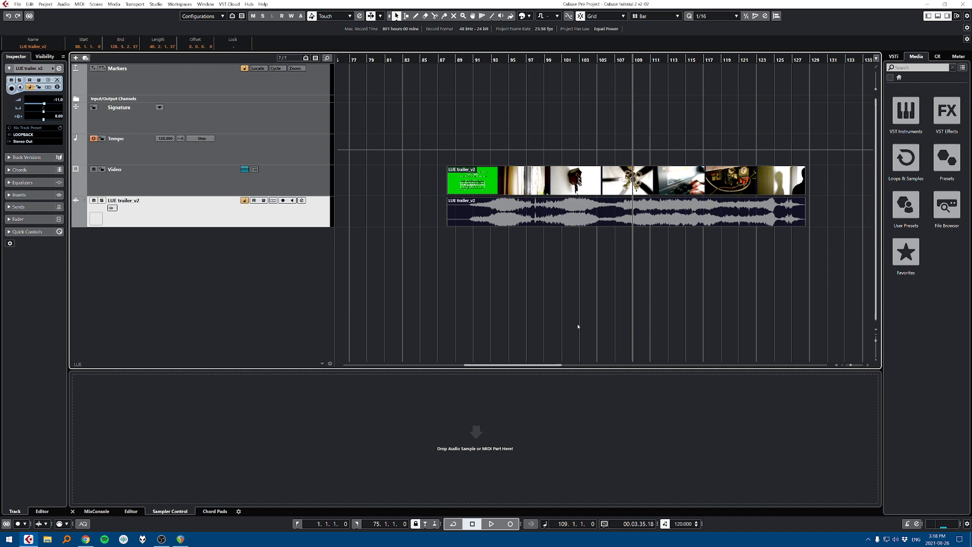
{"action": "key", "text": "g"}
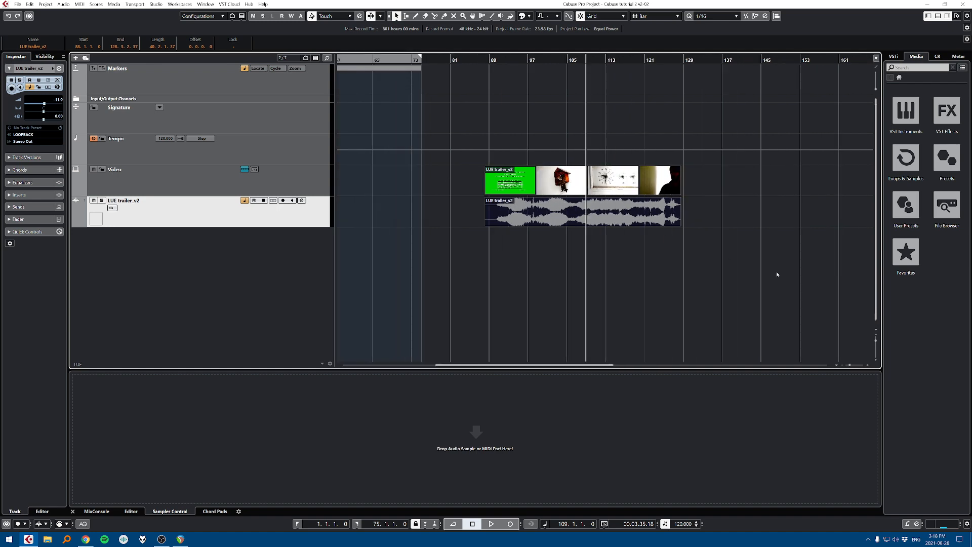
Step: Review the Project Setup settings and preview the video at bar 93 in the Video Player
{"action": "key", "text": "shift+s"}
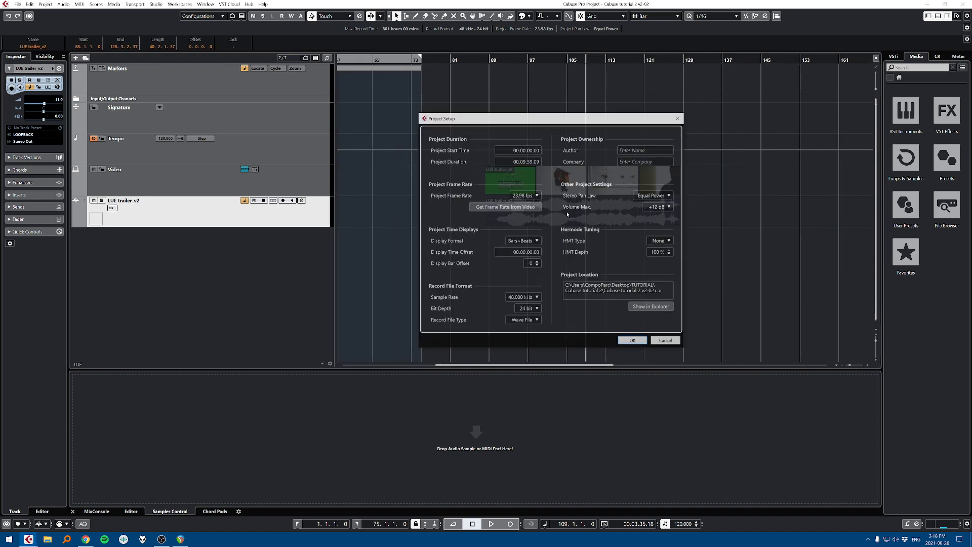
{"action": "left_click", "coordinate": [679, 118]}
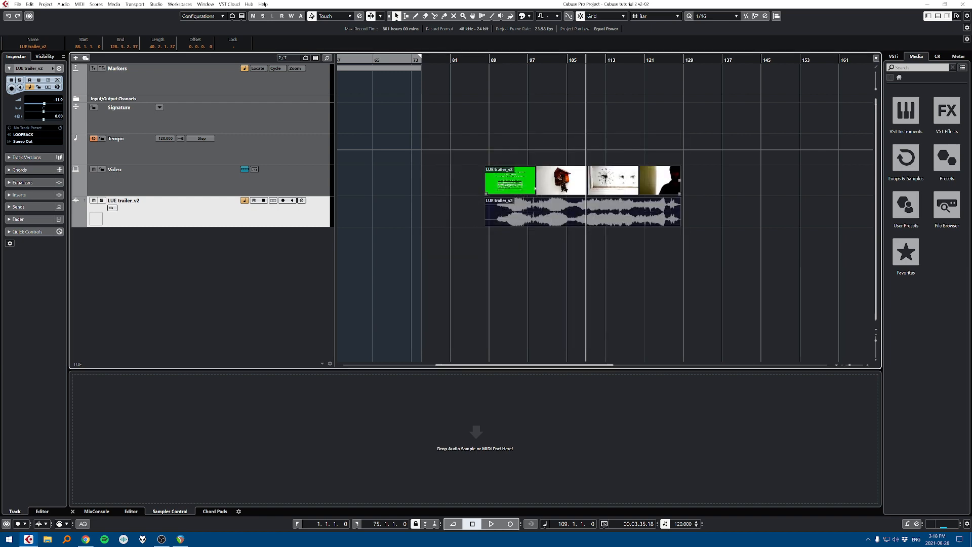
{"action": "key", "text": "shift+s"}
{"action": "left_click", "coordinate": [680, 118]}
{"action": "key", "text": "F8"}
{"action": "left_click_drag", "start_coordinate": [493, 263], "coordinate": [510, 328]}
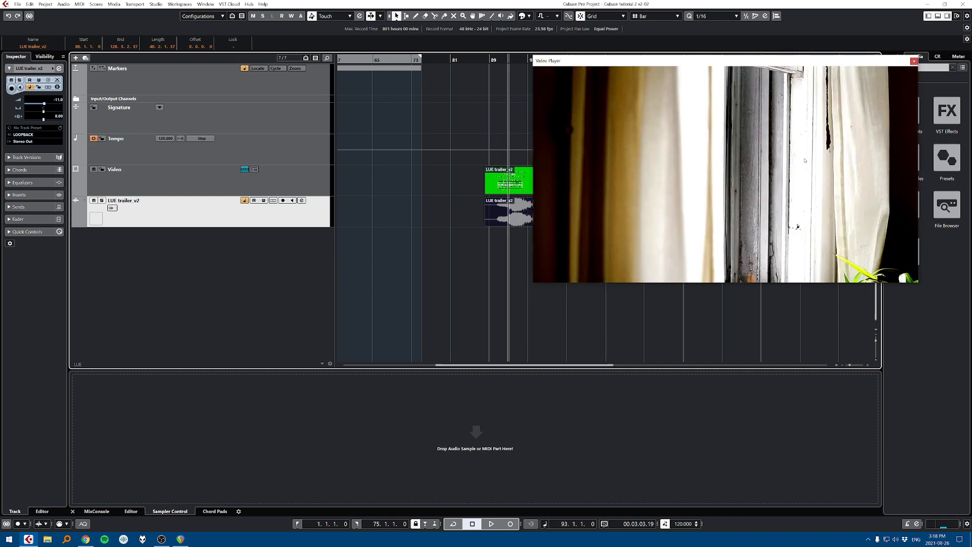
{"action": "key", "text": "F8"}
Step: Select the LUE trailer_v2 video and audio events and move them together to bar 1
{"action": "key", "text": "5"}
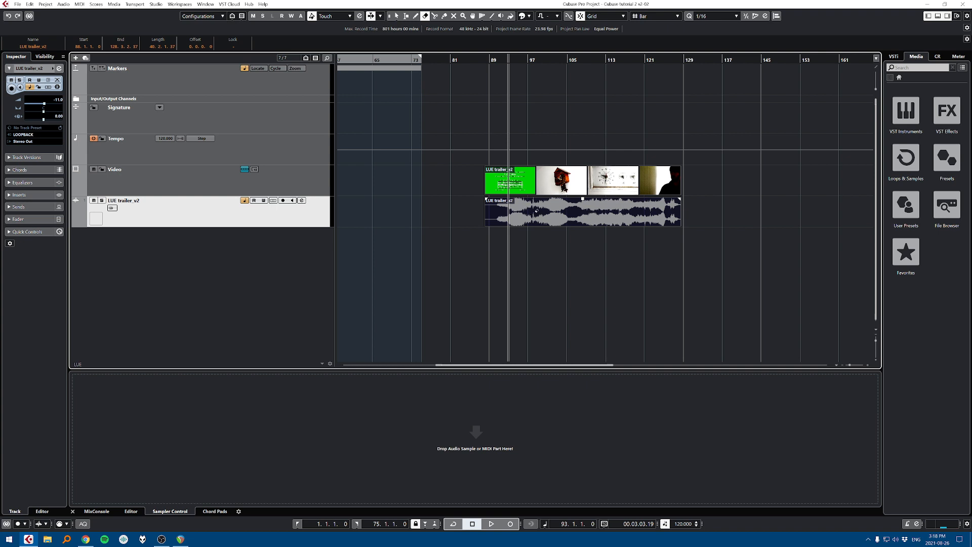
{"action": "left_click", "coordinate": [298, 170]}
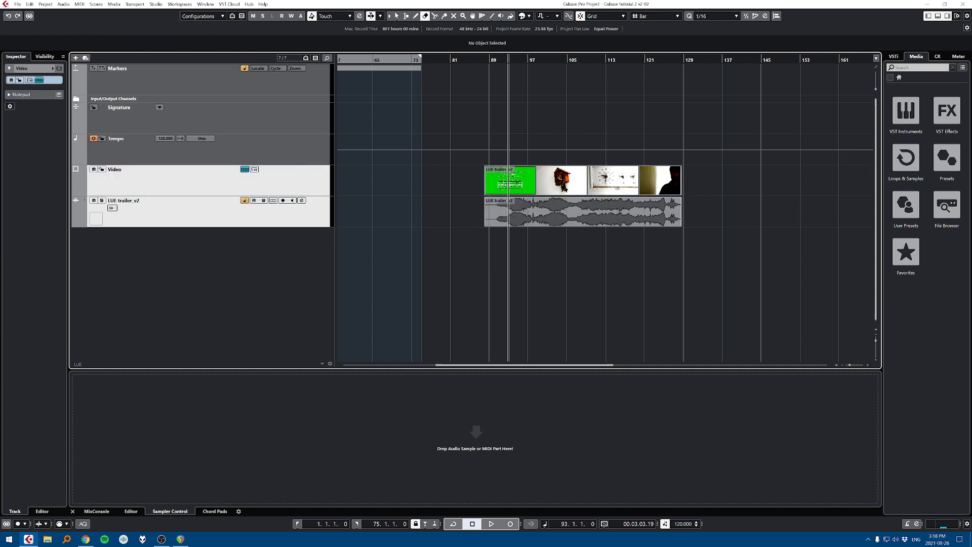
{"action": "key", "text": "1"}
{"action": "left_click_drag", "start_coordinate": [608, 195], "coordinate": [345, 196]}
{"action": "key", "text": "g"}
{"action": "key", "text": "g"}
{"action": "key", "text": "g"}
{"action": "key", "text": "g"}
{"action": "left_click", "coordinate": [393, 236]}
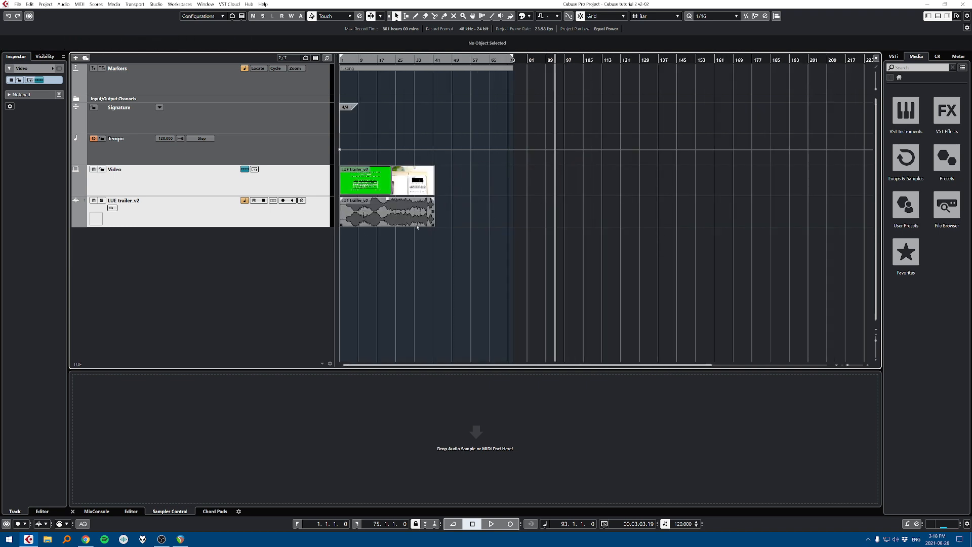
Step: Remove the LUE trailer_v2 audio track and return the playhead to the project start
{"action": "right_click", "coordinate": [304, 222]}
{"action": "key", "text": "r"}
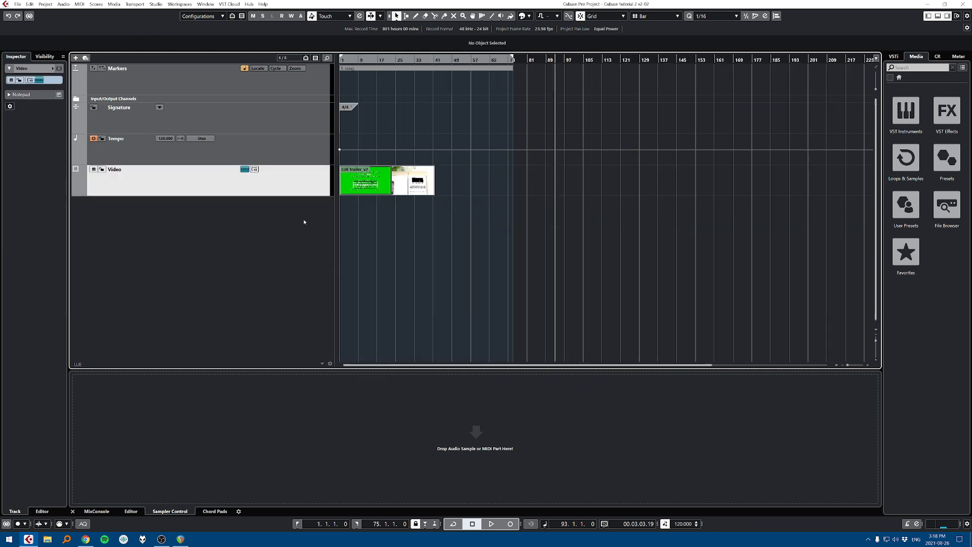
{"action": "left_click_drag", "start_coordinate": [376, 60], "coordinate": [334, 62]}
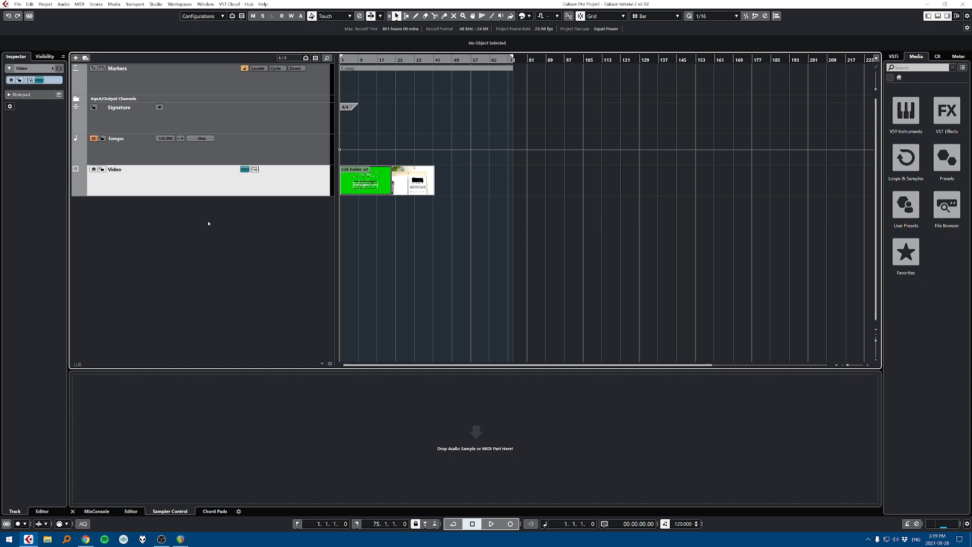
Step: Examine the available track types and the audio input choices for a new audio track, without adding one
{"action": "right_click", "coordinate": [144, 249]}
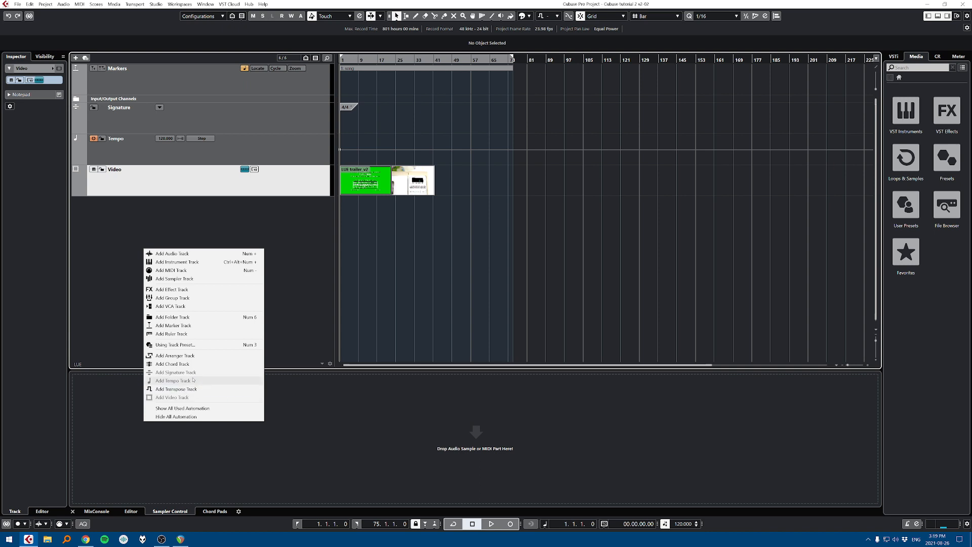
{"action": "left_click", "coordinate": [312, 258]}
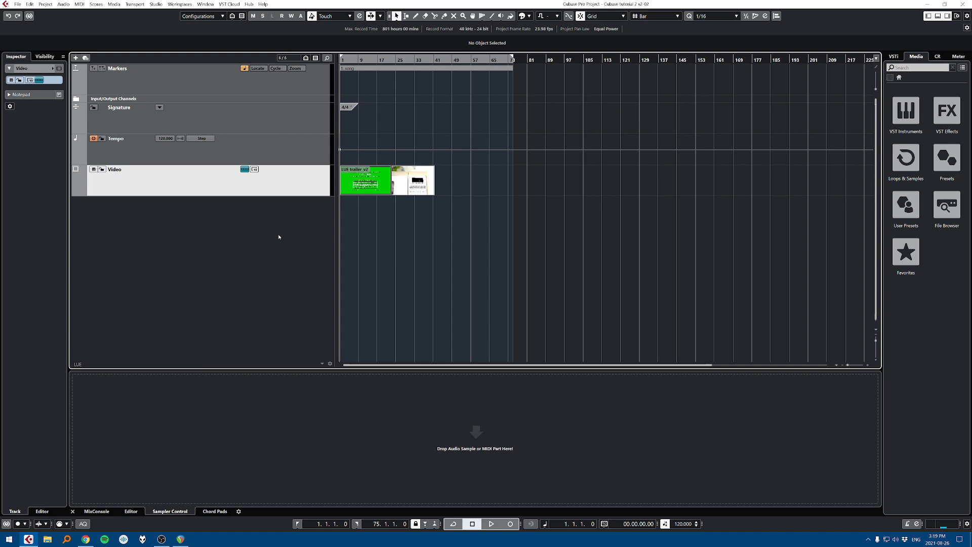
{"action": "right_click", "coordinate": [219, 241]}
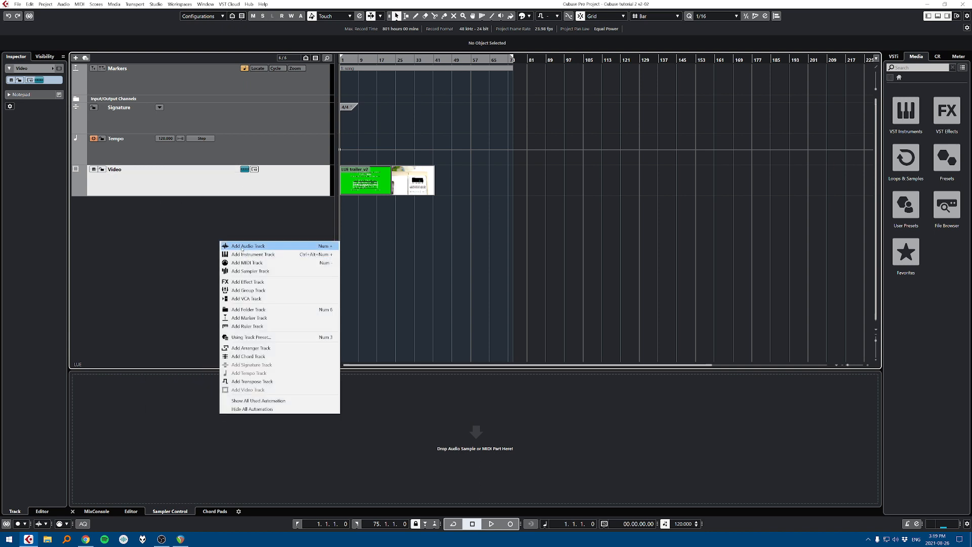
{"action": "left_click", "coordinate": [239, 246]}
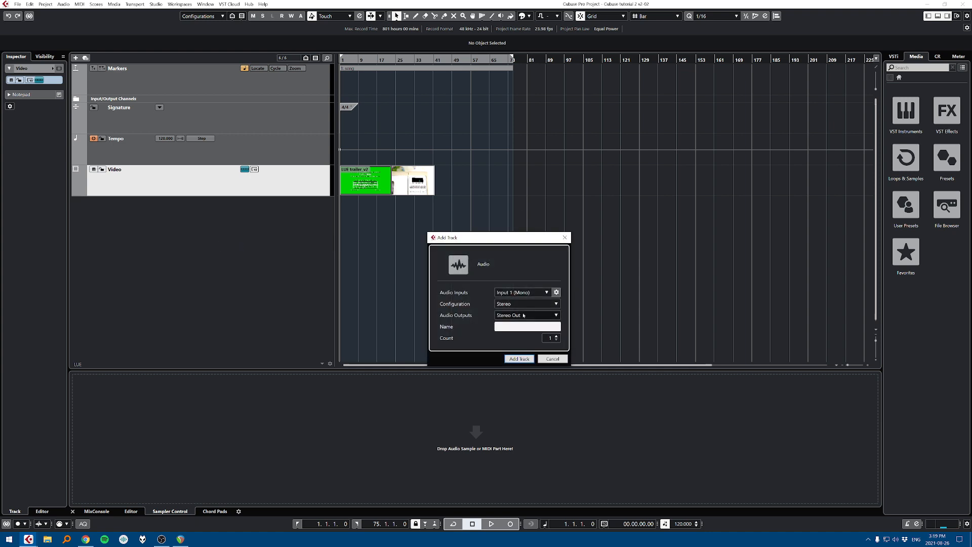
{"action": "left_click", "coordinate": [509, 293]}
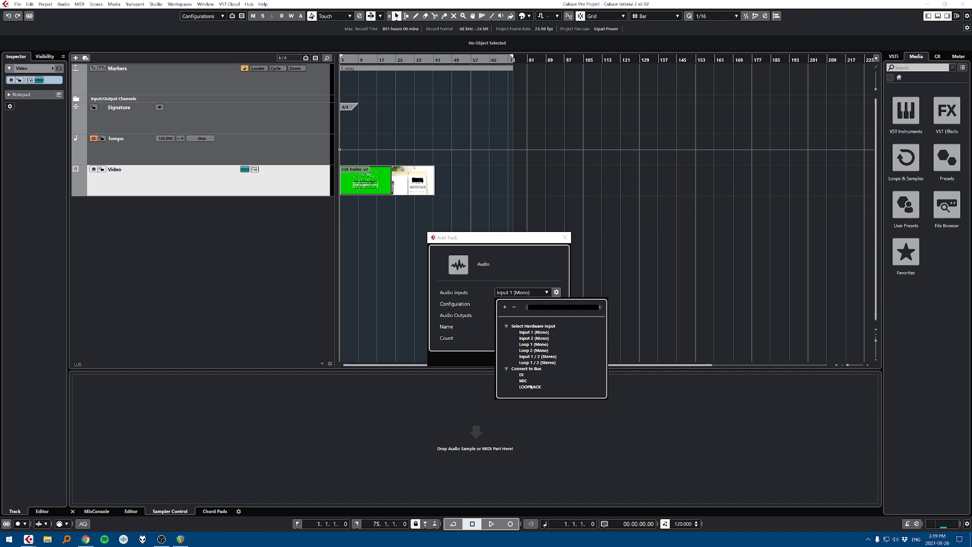
{"action": "left_click", "coordinate": [553, 269]}
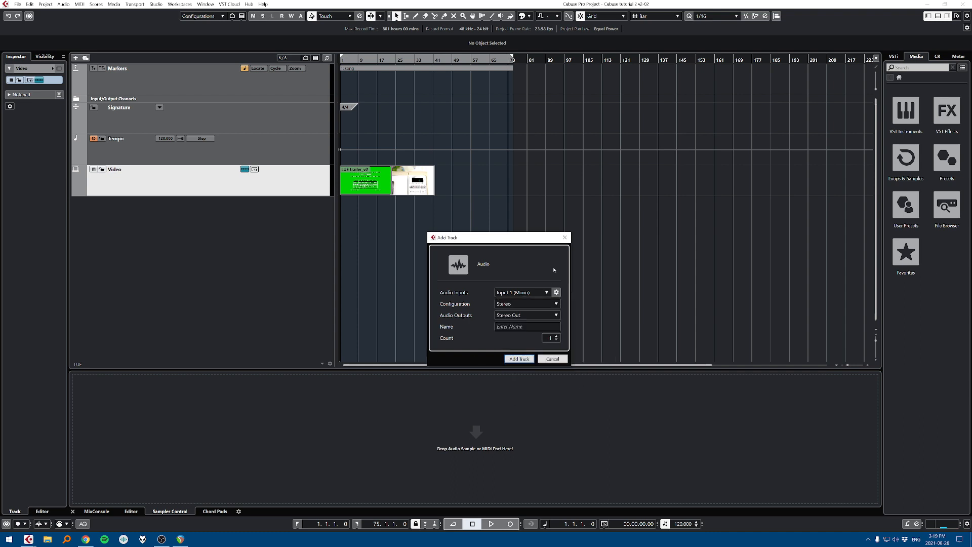
{"action": "left_click", "coordinate": [564, 237]}
Step: Check the input buses and their device ports in Audio Connections
{"action": "key", "text": "F4"}
{"action": "left_click", "coordinate": [320, 167]}
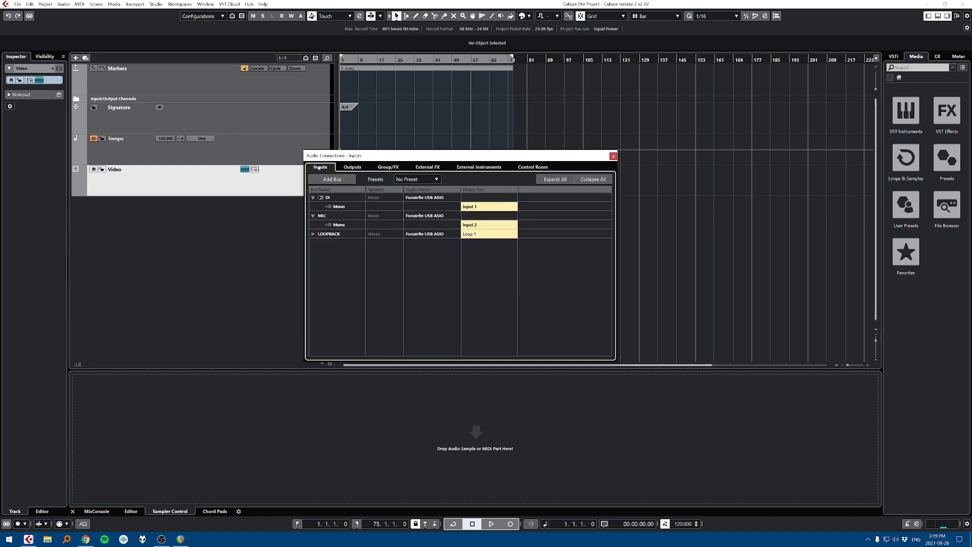
{"action": "key", "text": "F4"}
Step: Start a new audio track below the Video track and choose the MIC bus as its audio input
{"action": "right_click", "coordinate": [239, 215]}
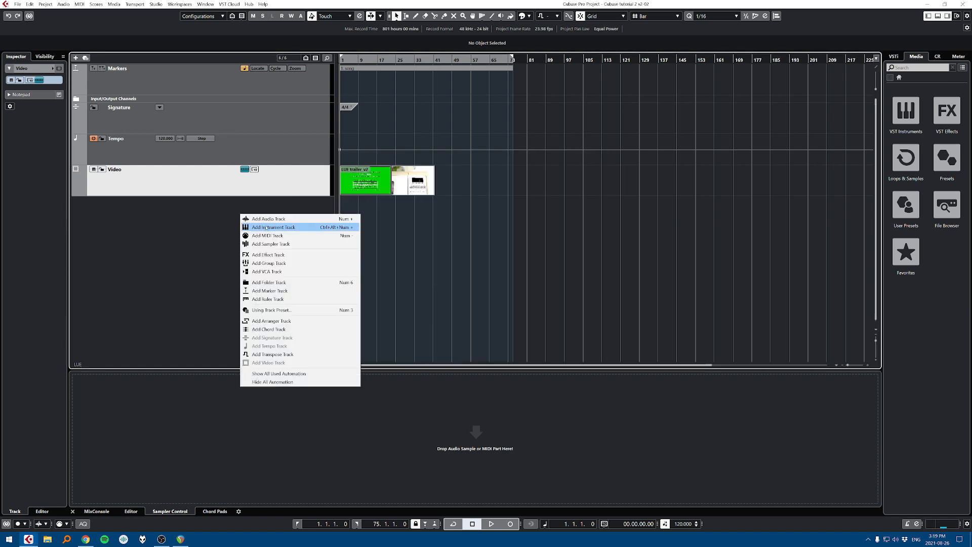
{"action": "left_click", "coordinate": [263, 219]}
{"action": "left_click", "coordinate": [534, 292]}
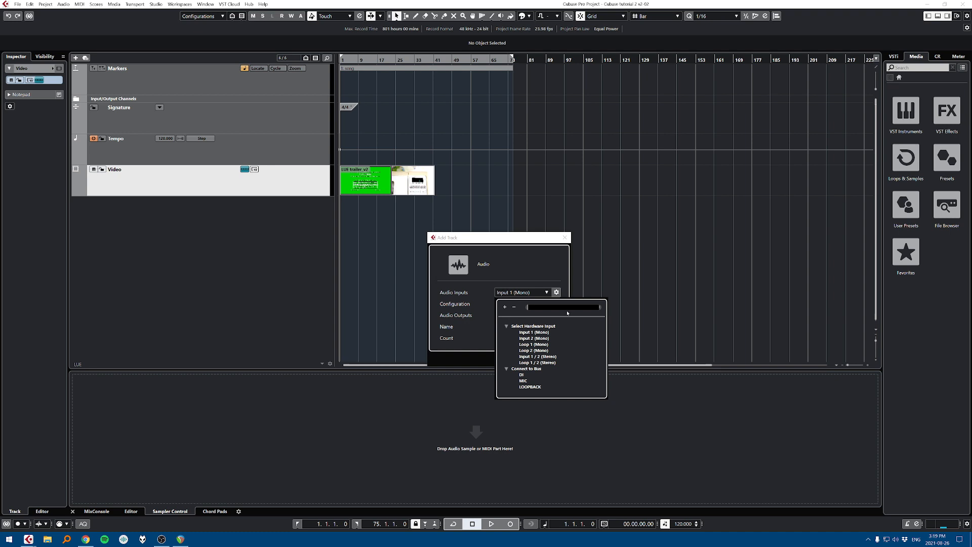
{"action": "left_click", "coordinate": [524, 381]}
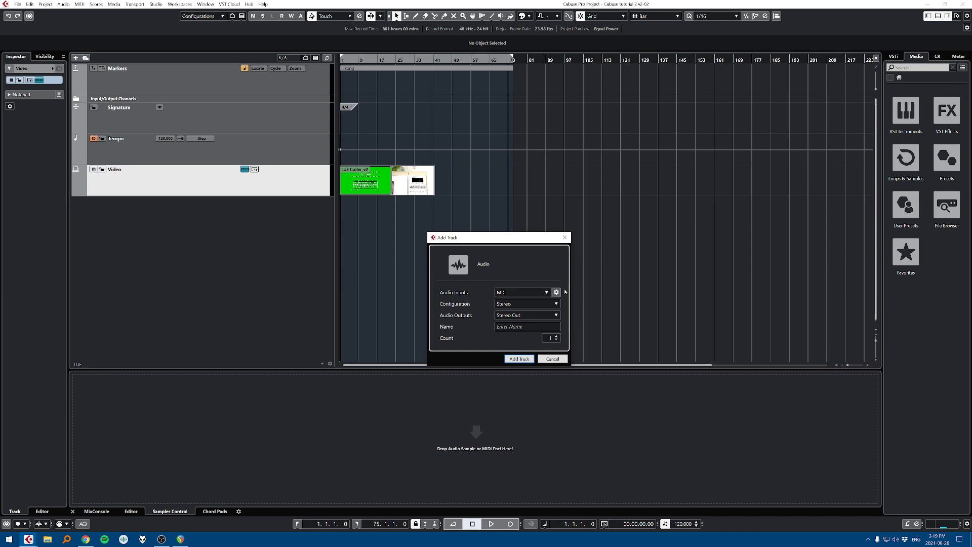
{"action": "left_click", "coordinate": [529, 292]}
{"action": "left_click", "coordinate": [536, 385]}
{"action": "left_click", "coordinate": [528, 294]}
{"action": "left_click", "coordinate": [528, 381]}
Step: Keep the new audio track's configuration at Stereo, name it "test rec" and add it to the project
{"action": "left_click", "coordinate": [511, 303]}
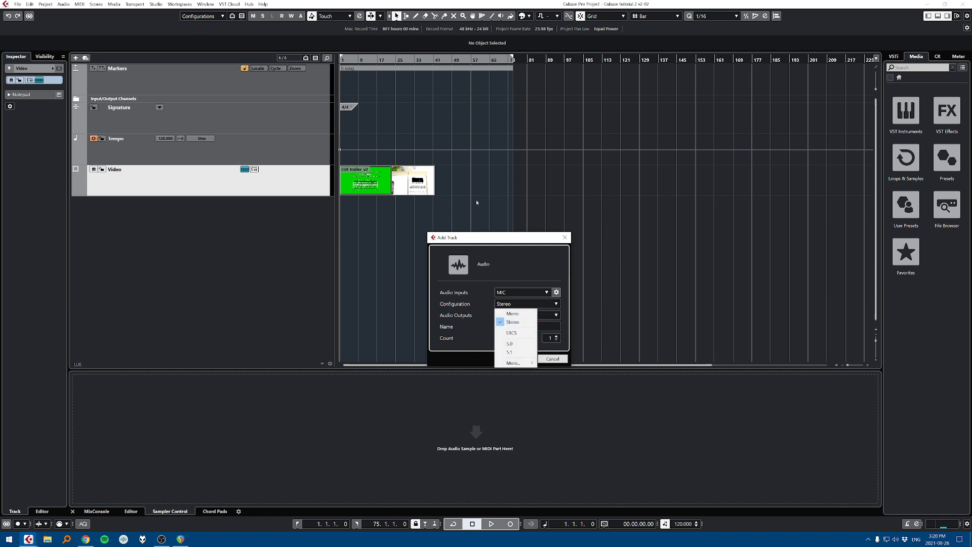
{"action": "left_click", "coordinate": [518, 272]}
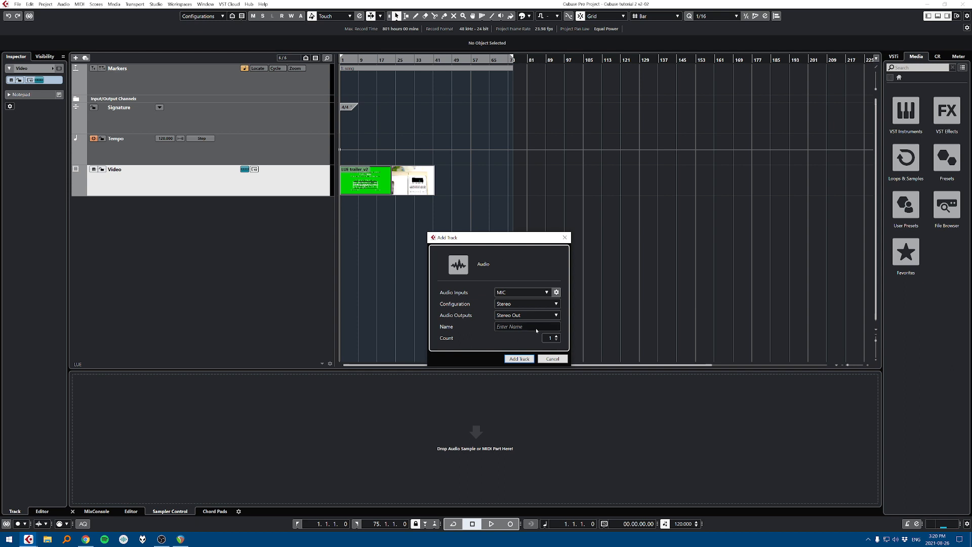
{"action": "left_click", "coordinate": [518, 326]}
{"action": "type", "text": "test rec"}
{"action": "key", "text": "Return"}
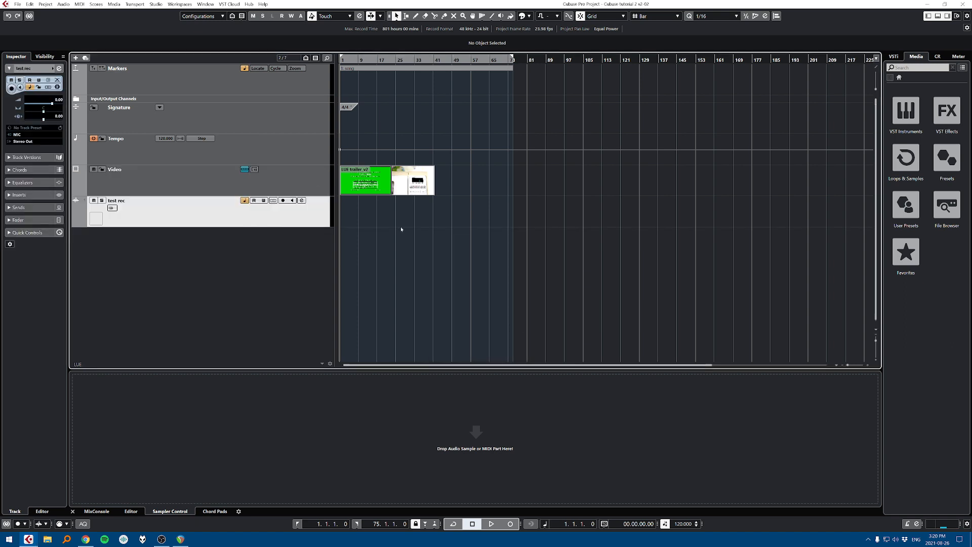
Step: Review the input buses available to the test rec track and keep MIC as its input
{"action": "left_click", "coordinate": [21, 135]}
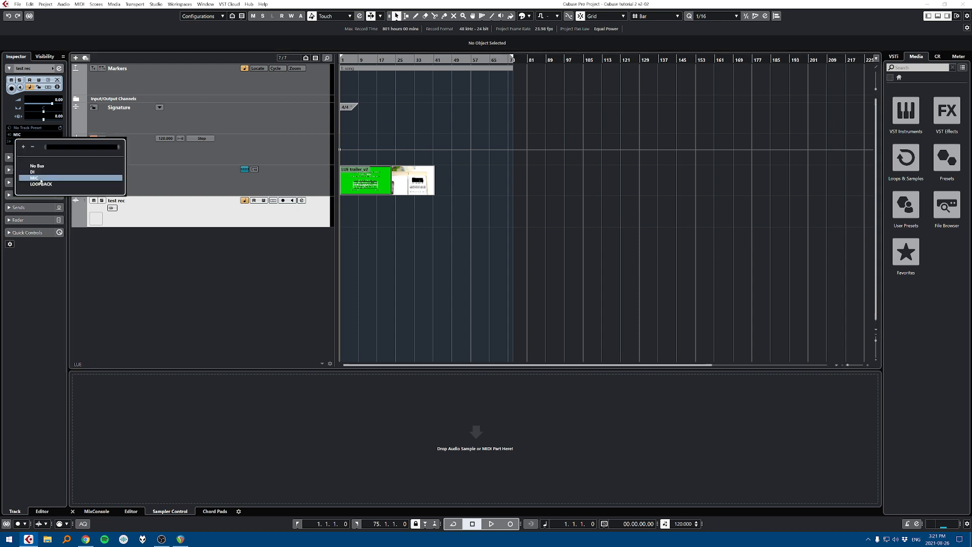
{"action": "left_click", "coordinate": [40, 180]}
{"action": "left_click", "coordinate": [263, 225]}
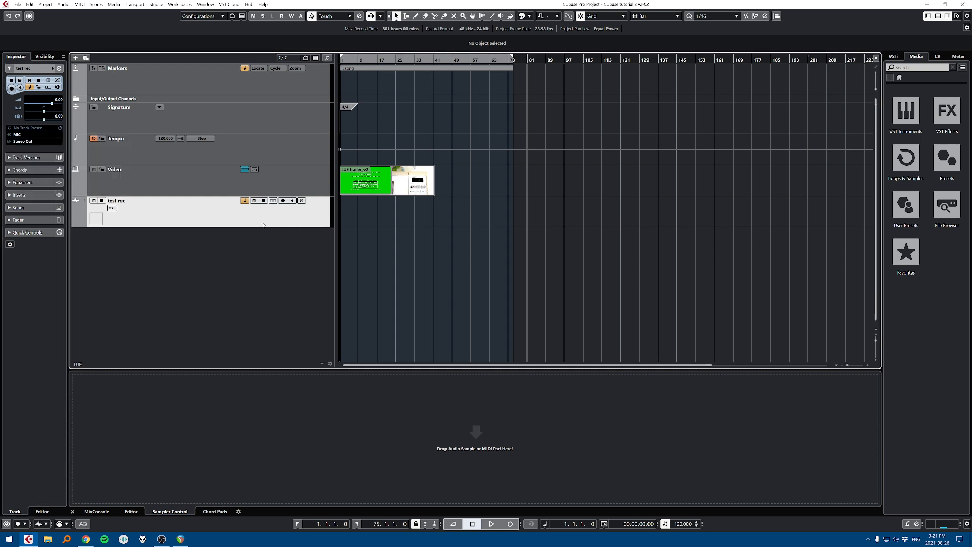
Step: Record-enable the test rec track and record a short take starting at bar 81
{"action": "key", "text": "r"}
{"action": "left_click_drag", "start_coordinate": [541, 215], "coordinate": [527, 212]}
{"action": "left_click", "coordinate": [510, 524]}
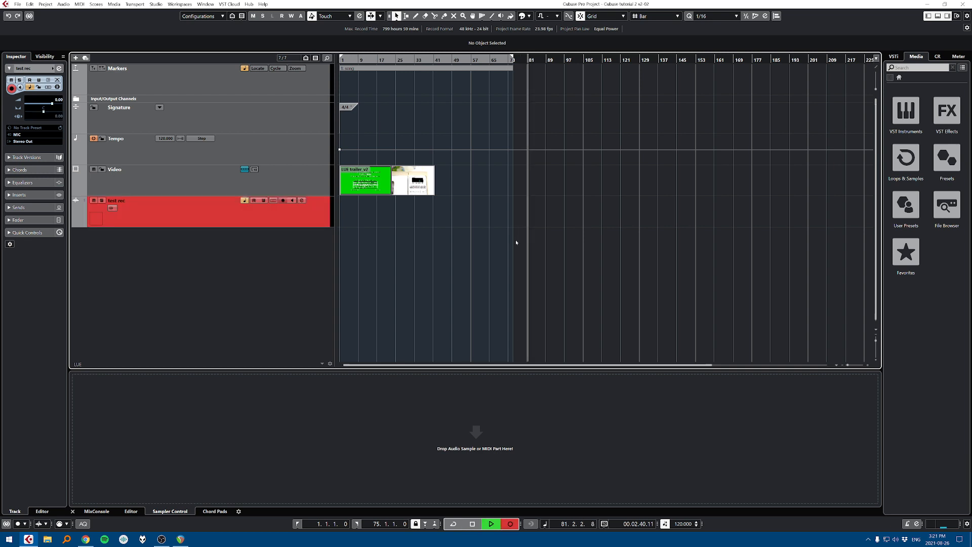
{"action": "scroll", "coordinate": [516, 239], "scroll_direction": "up", "scroll_amount": 6}
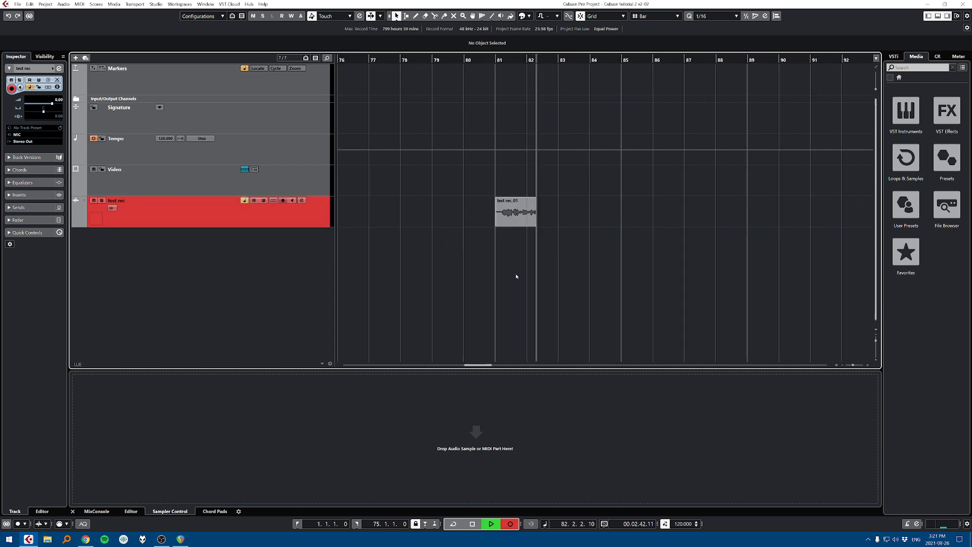
{"action": "scroll", "coordinate": [522, 263], "scroll_direction": "down", "scroll_amount": 2}
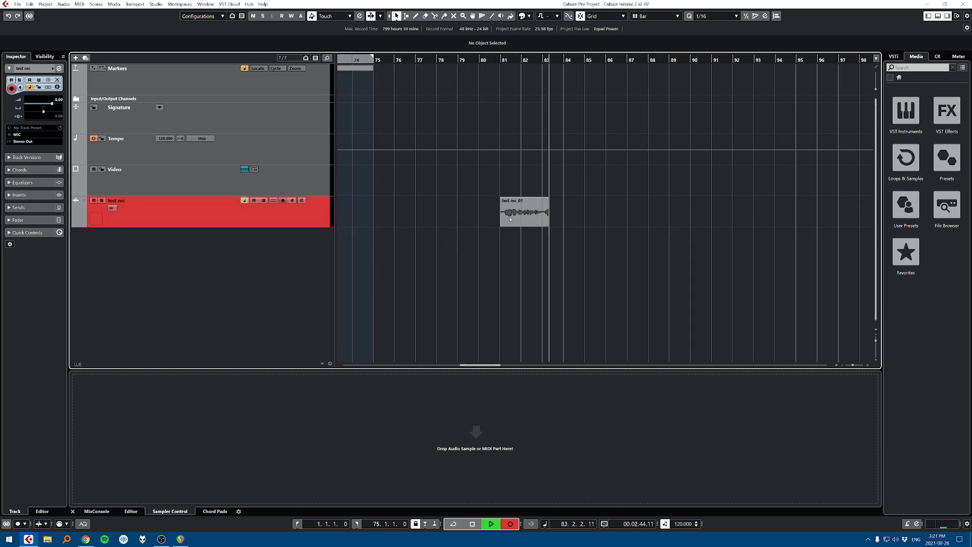
{"action": "key", "text": "space"}
Step: Play back the recorded take and switch the test rec track's input monitoring on and off
{"action": "key", "text": "space"}
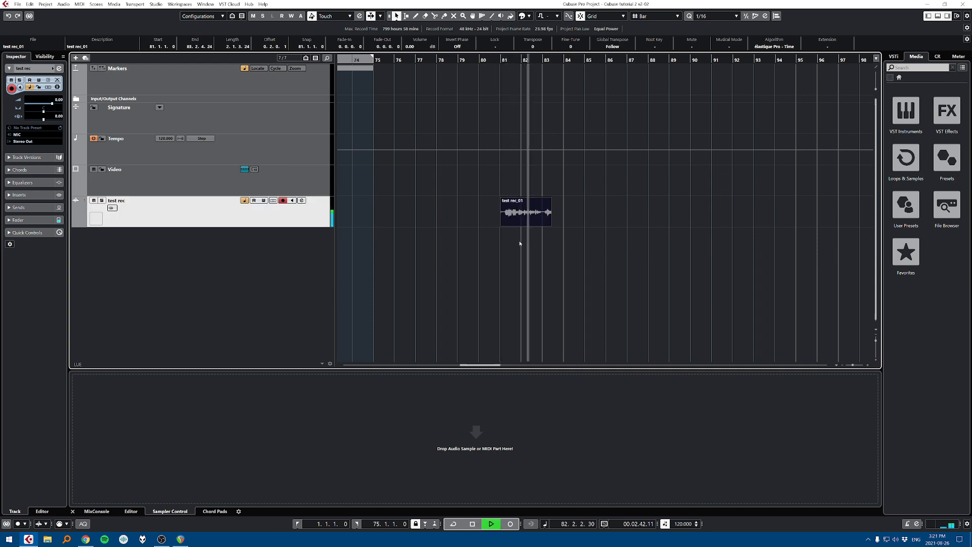
{"action": "key", "text": "space"}
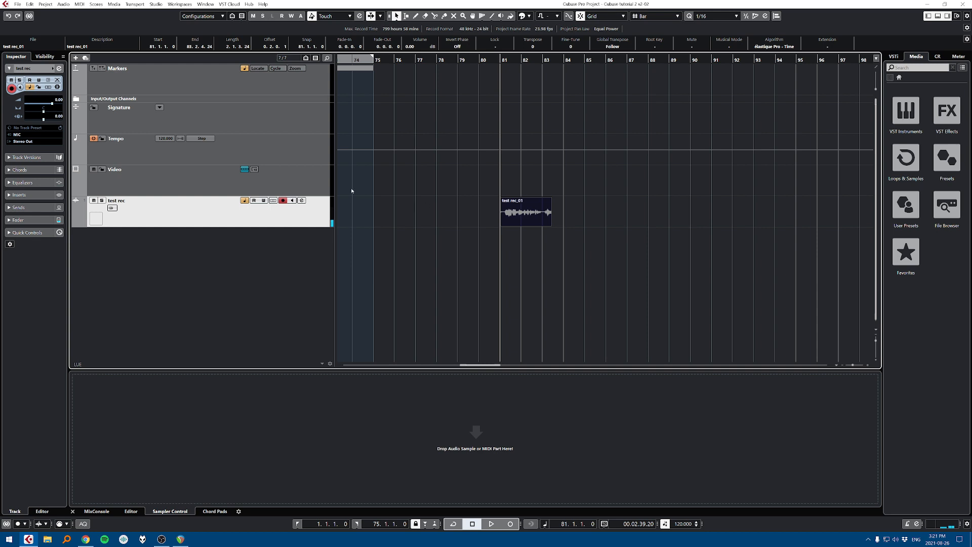
{"action": "left_click", "coordinate": [292, 200]}
{"action": "left_click", "coordinate": [293, 201]}
Step: Set Auto Monitoring to Tapemachine Style in the VST preferences and apply it
{"action": "left_click", "coordinate": [30, 4]}
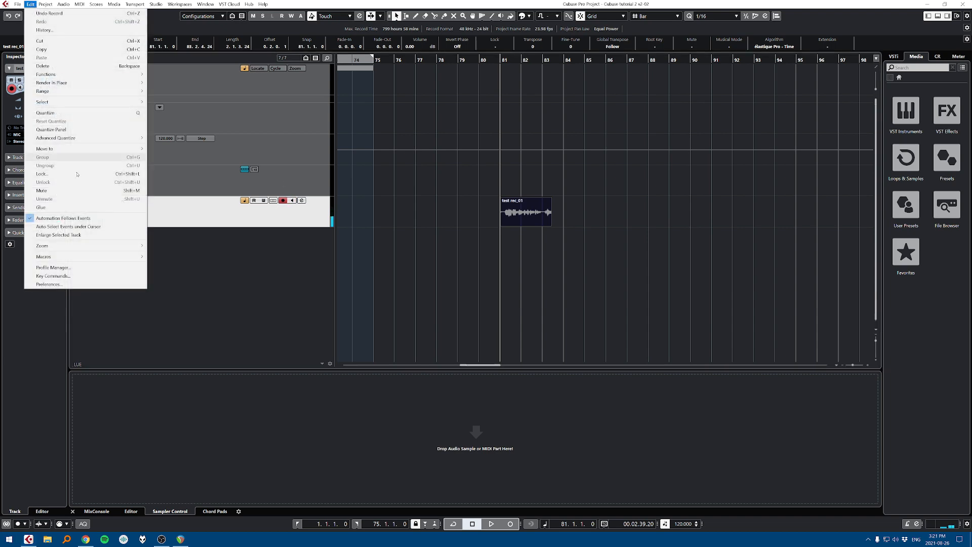
{"action": "left_click", "coordinate": [76, 285]}
{"action": "scroll", "coordinate": [332, 288], "scroll_direction": "down", "scroll_amount": 2}
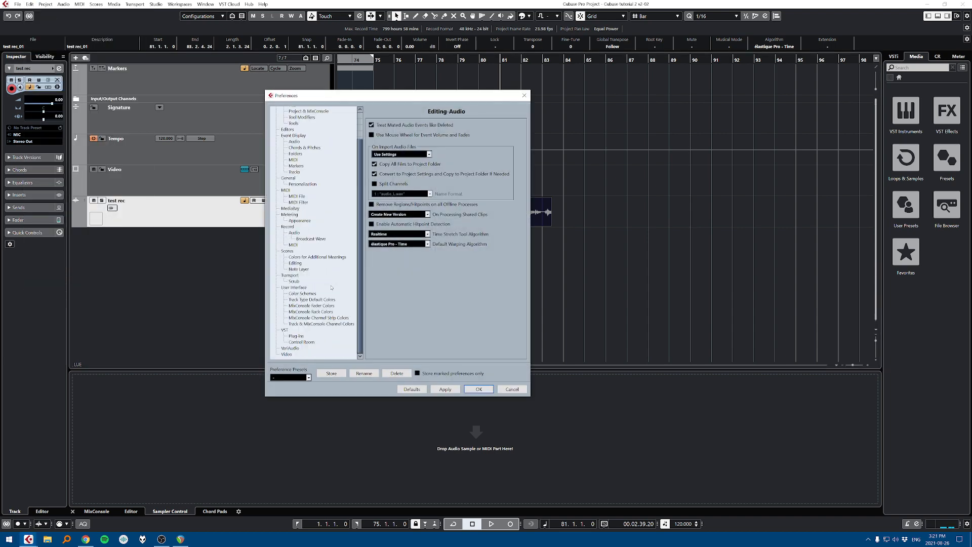
{"action": "left_click", "coordinate": [285, 330]}
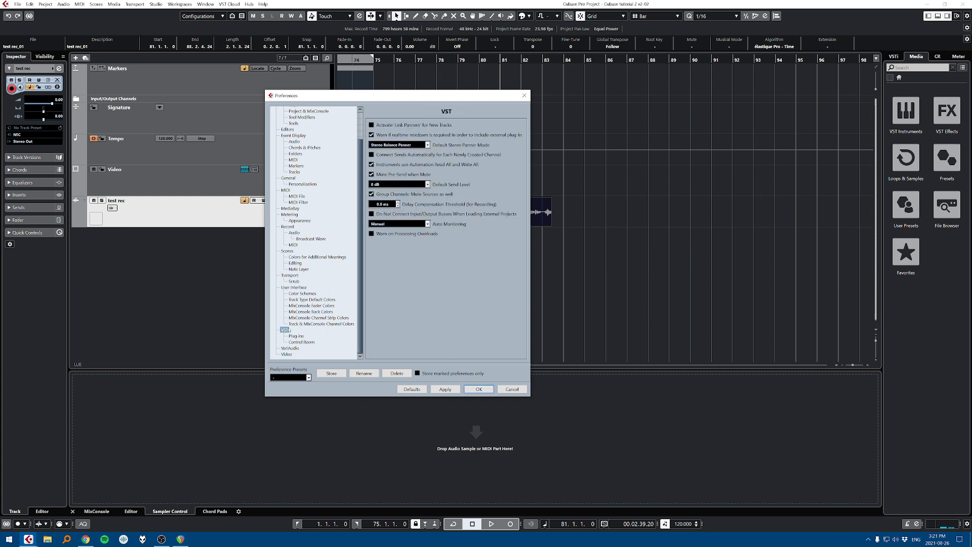
{"action": "left_click", "coordinate": [407, 224]}
{"action": "left_click", "coordinate": [405, 258]}
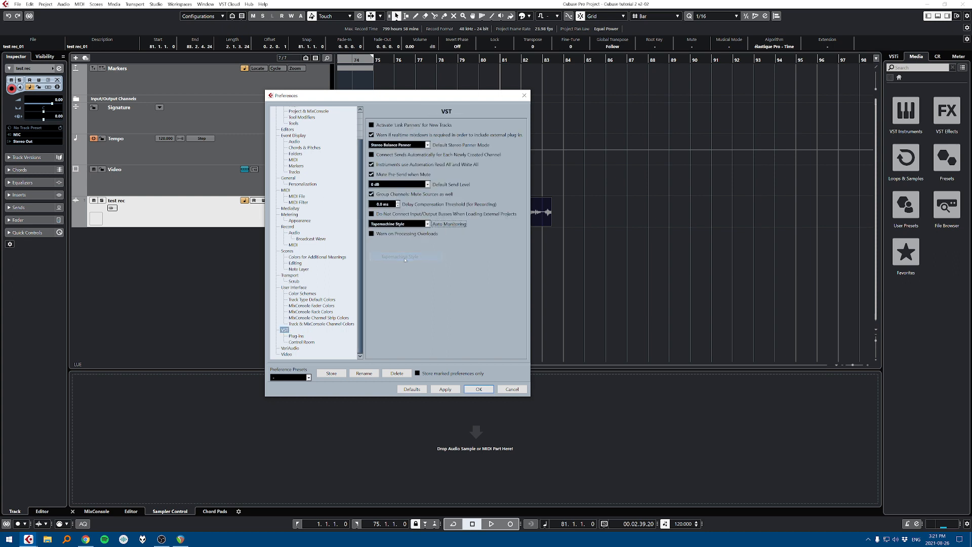
{"action": "left_click", "coordinate": [479, 390]}
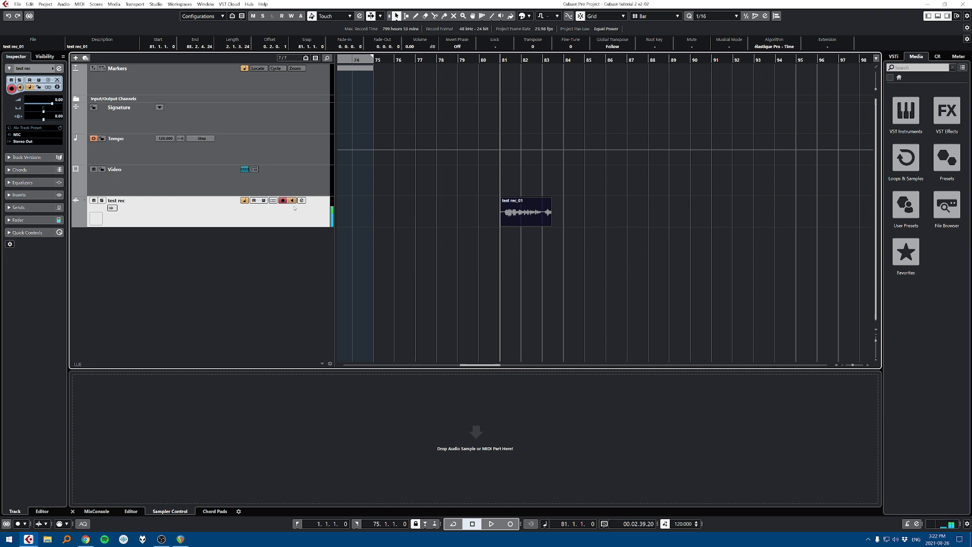
Step: Test the monitoring behaviour by toggling record enable on the test rec track and briefly playing the take
{"action": "left_click", "coordinate": [283, 200]}
{"action": "left_click", "coordinate": [283, 201]}
{"action": "key", "text": "space"}
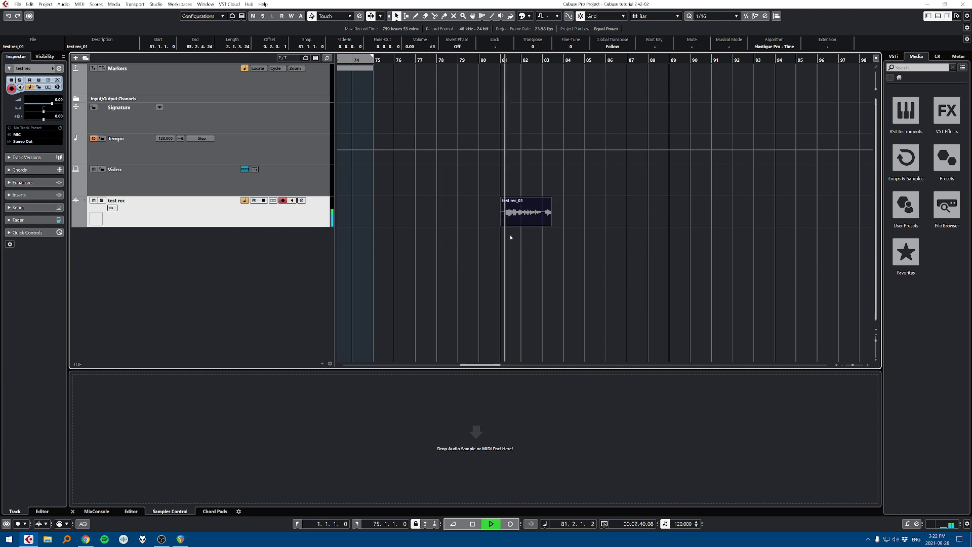
{"action": "key", "text": "space"}
Step: Set Auto Monitoring back to Manual in the VST preferences and turn off monitoring on the test rec track
{"action": "left_click", "coordinate": [16, 5]}
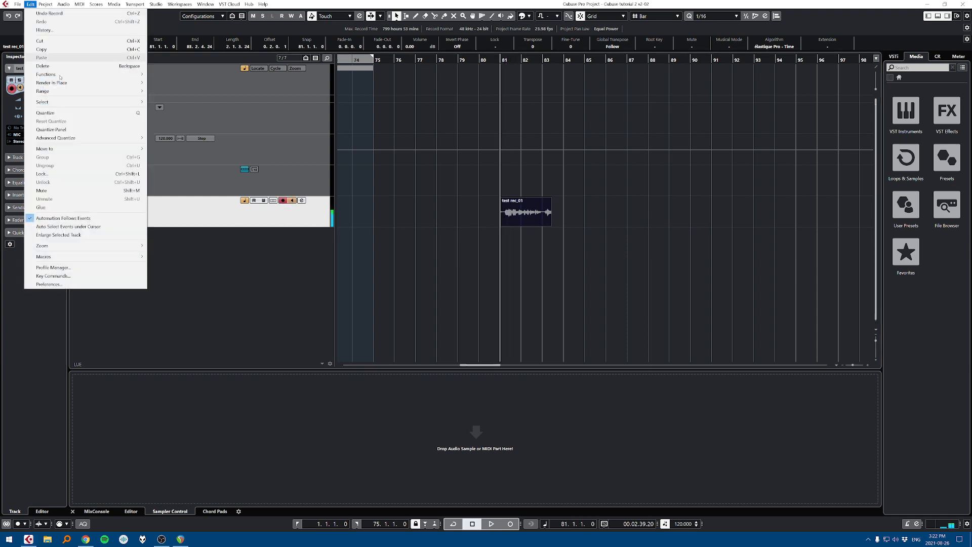
{"action": "left_click", "coordinate": [40, 283]}
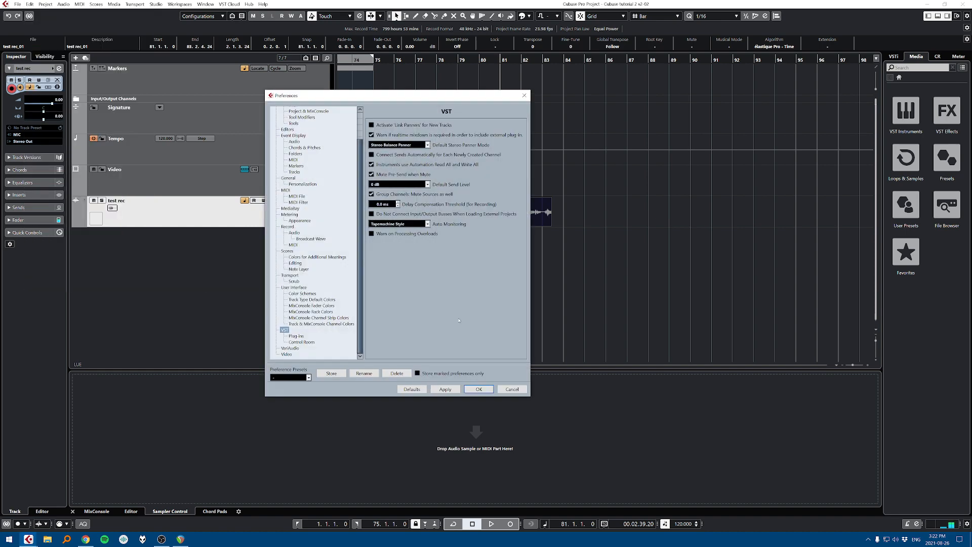
{"action": "left_click", "coordinate": [408, 223]}
{"action": "left_click", "coordinate": [395, 232]}
{"action": "left_click", "coordinate": [479, 389]}
{"action": "left_click", "coordinate": [292, 201]}
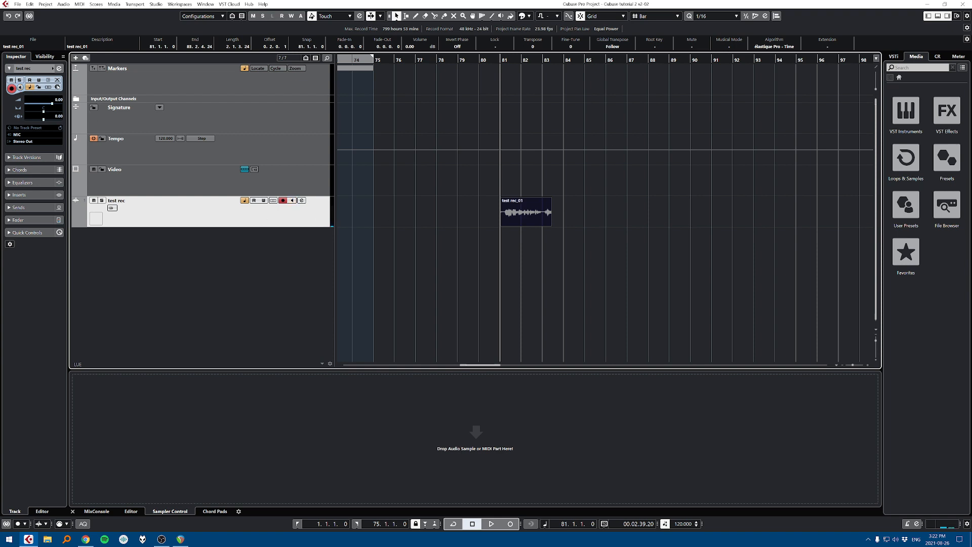
Step: Place the playhead at bar 84 and switch the test rec track's mute on and off
{"action": "left_click", "coordinate": [564, 215]}
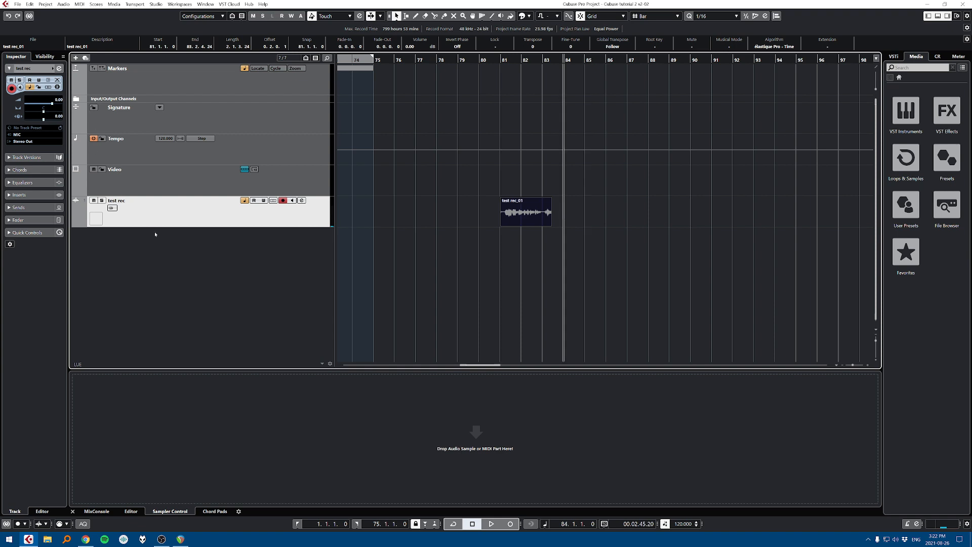
{"action": "left_click", "coordinate": [95, 201]}
{"action": "left_click", "coordinate": [96, 201]}
{"action": "left_click", "coordinate": [49, 102], "text": "ctrl"}
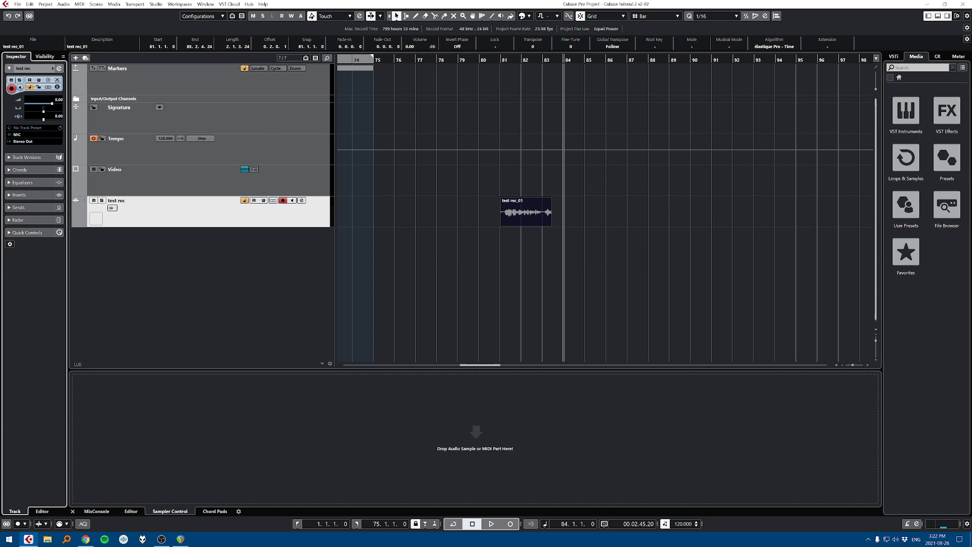
Step: Open the test rec track's channel settings and examine its input and output routing choices without changing them
{"action": "left_click", "coordinate": [302, 200]}
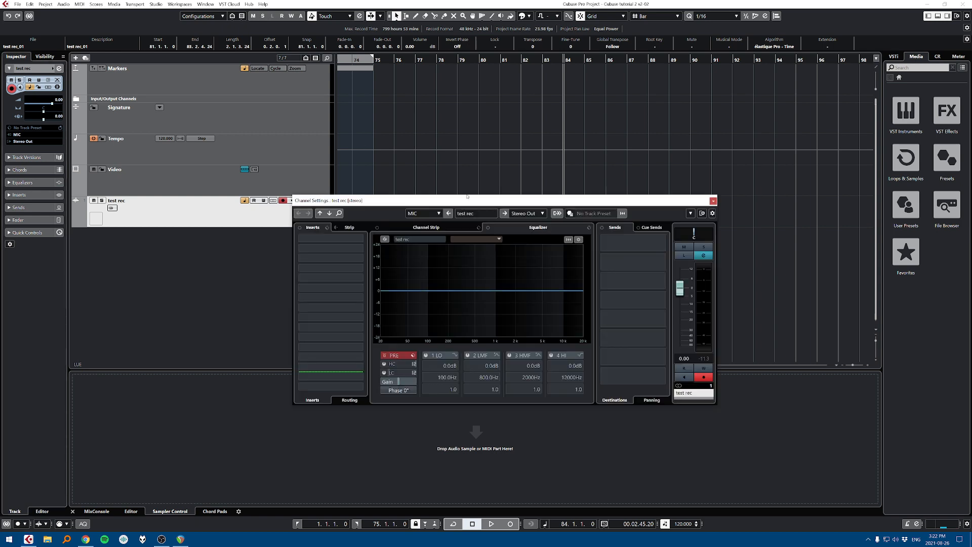
{"action": "left_click", "coordinate": [713, 201]}
{"action": "left_click", "coordinate": [302, 201]}
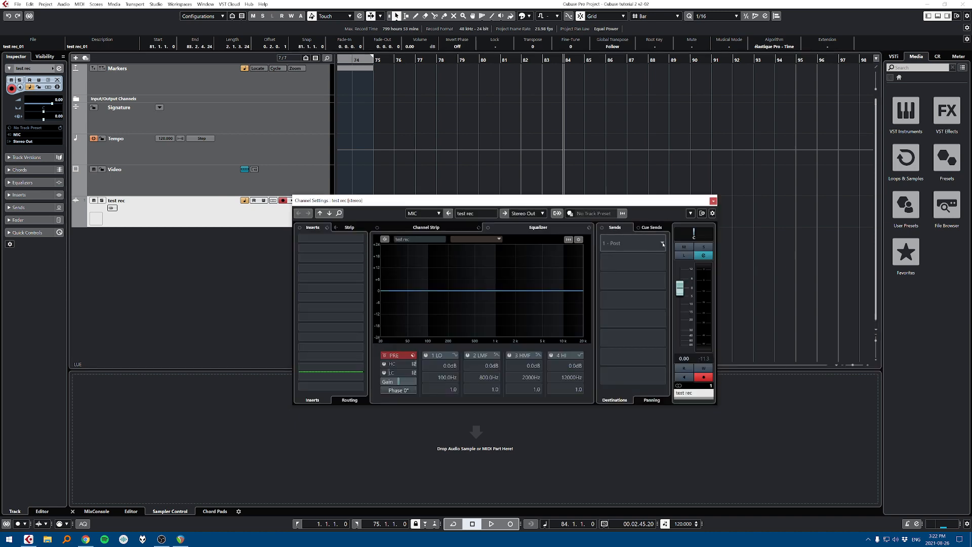
{"action": "left_click_drag", "start_coordinate": [671, 201], "coordinate": [755, 168]}
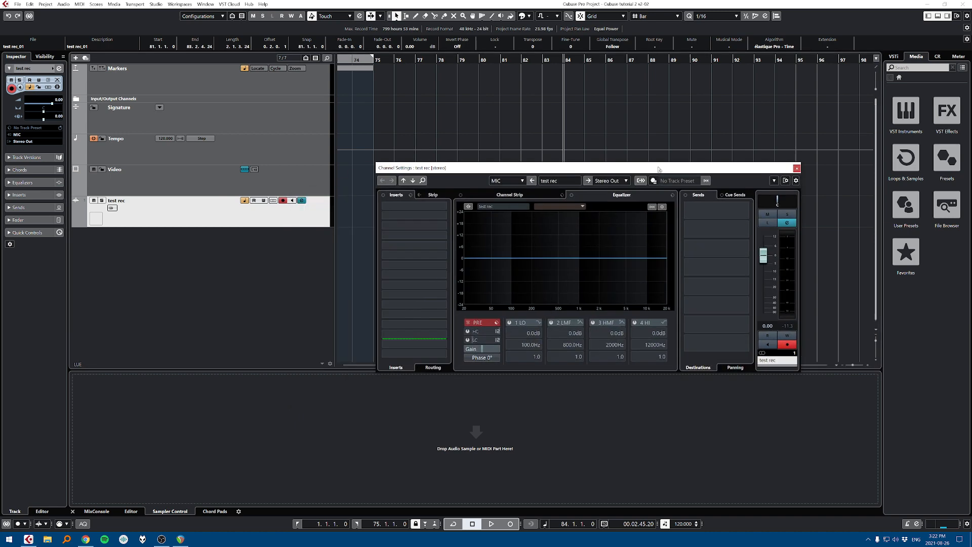
{"action": "left_click", "coordinate": [522, 181]}
{"action": "left_click", "coordinate": [625, 181]}
{"action": "left_click", "coordinate": [626, 180]}
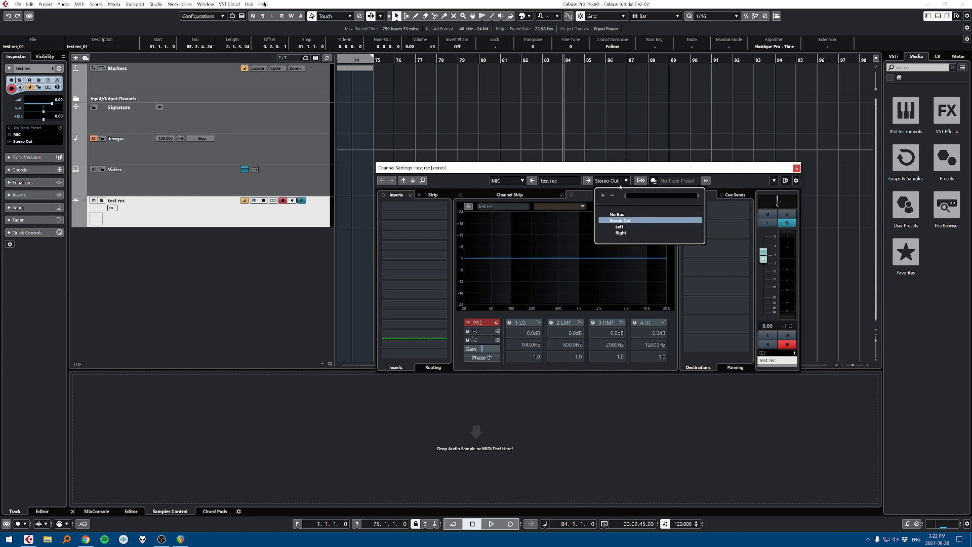
{"action": "left_click", "coordinate": [756, 271]}
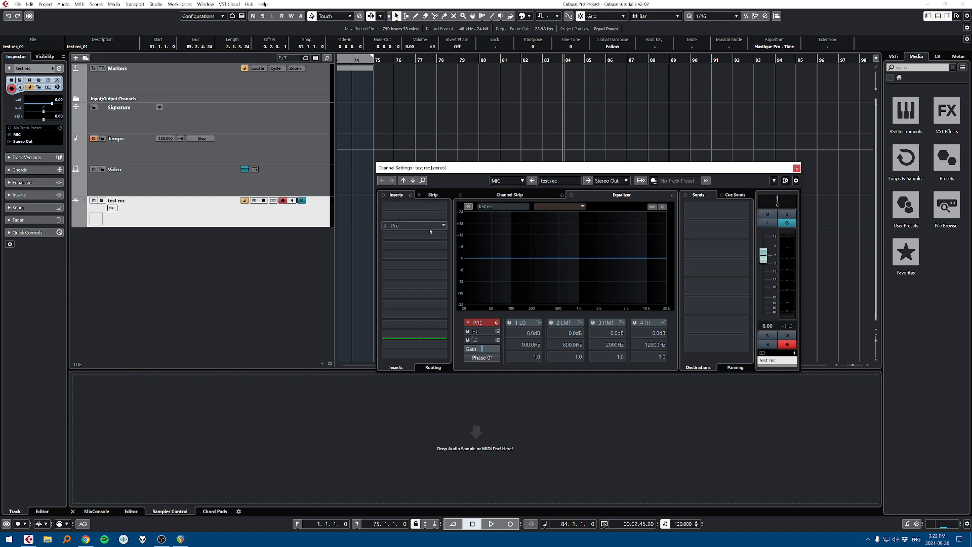
Step: Switch the channel's high-cut and low-cut filters on and off again
{"action": "mouse_move", "coordinate": [474, 331]}
{"action": "left_click", "coordinate": [468, 331]}
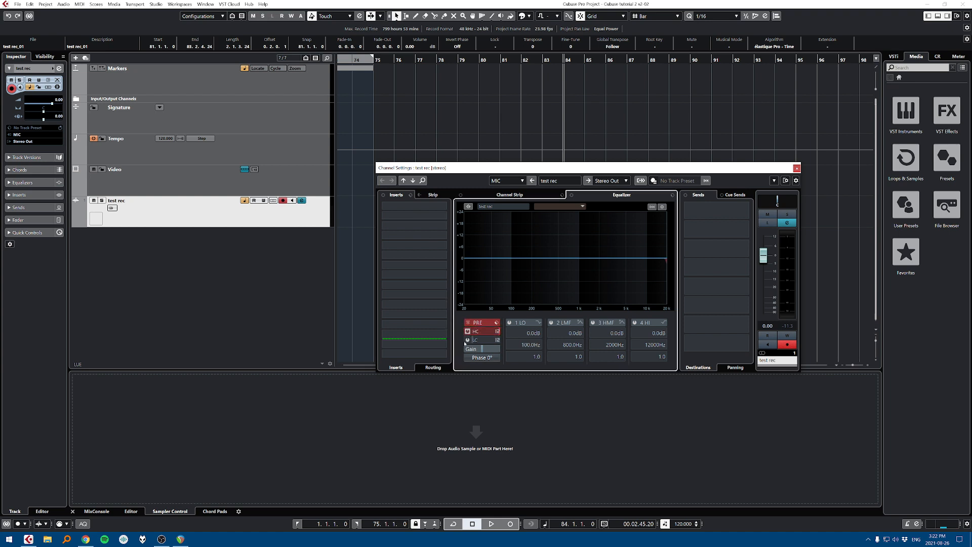
{"action": "left_click", "coordinate": [468, 339]}
{"action": "mouse_move", "coordinate": [473, 340]}
{"action": "left_mouse_down"}
{"action": "mouse_move", "coordinate": [502, 340]}
{"action": "mouse_move", "coordinate": [468, 332]}
{"action": "left_mouse_up"}
{"action": "left_click", "coordinate": [469, 332]}
{"action": "left_click", "coordinate": [469, 340]}
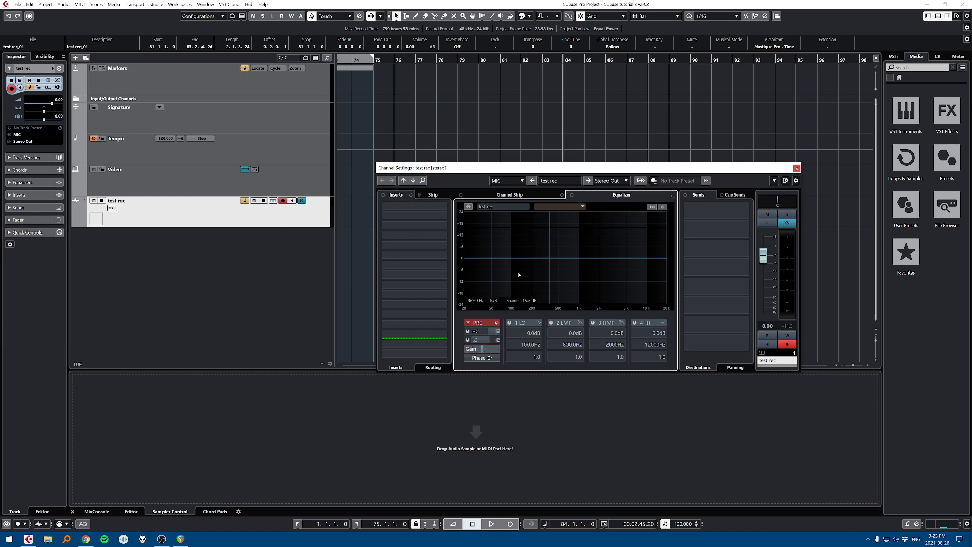
Step: Try the channel's phase switch and a 4 HI equalizer boost near 6.6 kHz, reset both and close the channel settings
{"action": "mouse_move", "coordinate": [484, 344]}
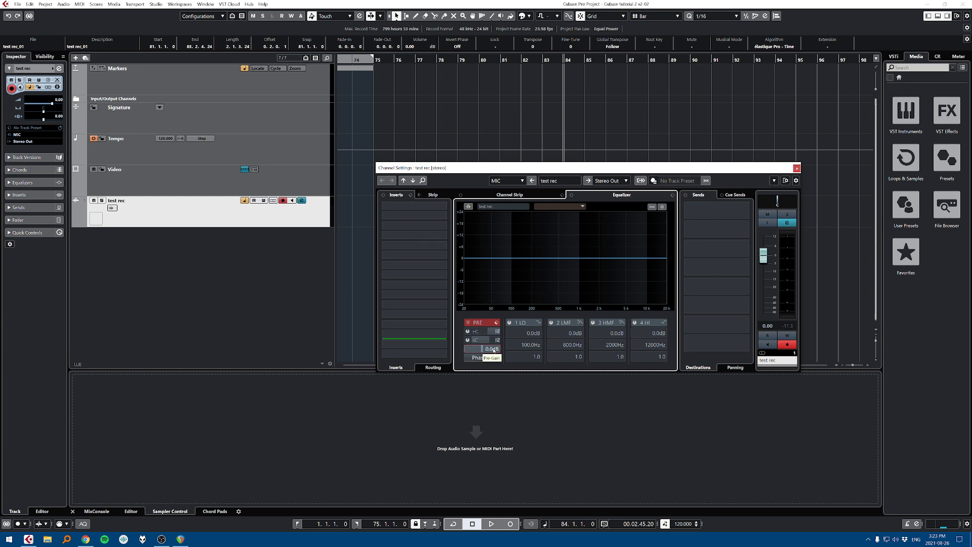
{"action": "left_click", "coordinate": [490, 358]}
{"action": "left_click", "coordinate": [490, 358]}
{"action": "mouse_move", "coordinate": [640, 254]}
{"action": "left_mouse_down"}
{"action": "mouse_move", "coordinate": [619, 227]}
{"action": "mouse_move", "coordinate": [634, 243]}
{"action": "left_mouse_up"}
{"action": "double_click", "coordinate": [633, 243]}
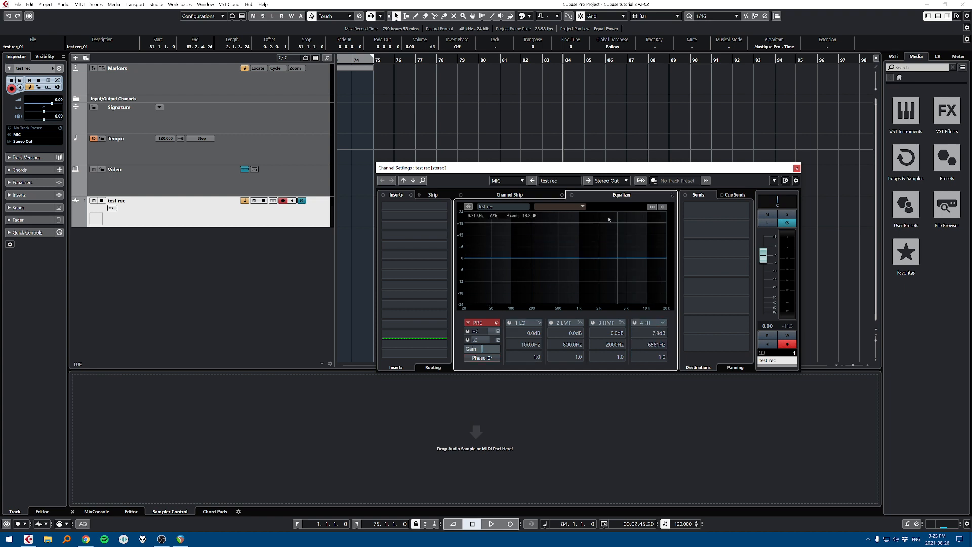
{"action": "key", "text": "Escape"}
Step: Play the first test rec event from its start while trying a 4 HI equalizer cut of about 15.5 dB near 2.27 kHz, and remove the cut
{"action": "key", "text": "l"}
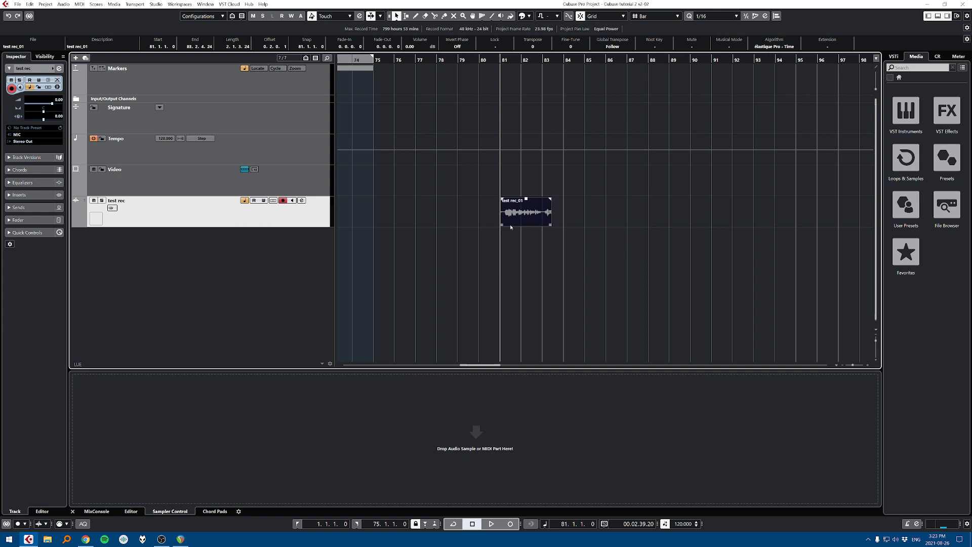
{"action": "key", "text": "e"}
{"action": "key", "text": "space"}
{"action": "left_click_drag", "start_coordinate": [642, 259], "coordinate": [603, 288]}
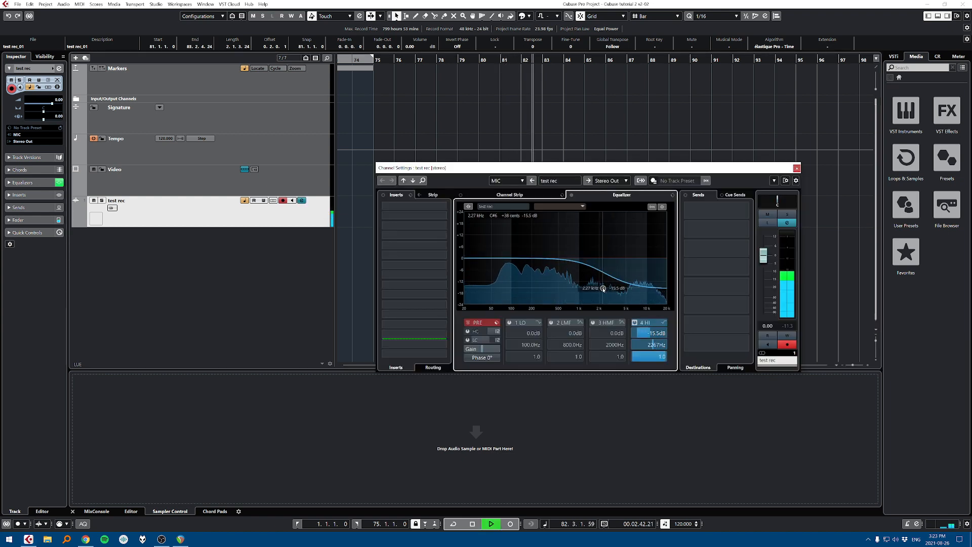
{"action": "double_click", "coordinate": [603, 288]}
{"action": "key", "text": "space"}
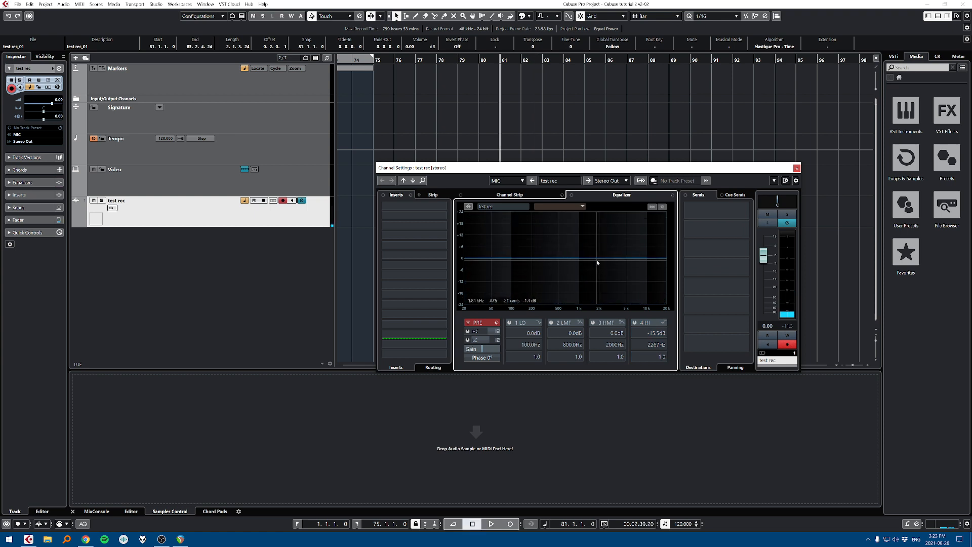
Step: Try a 7.7 dB 4 HI boost near 3 kHz and an 11.4 dB 2 LMF boost near 1 kHz, and switch both off
{"action": "left_click_drag", "start_coordinate": [630, 259], "coordinate": [612, 244]}
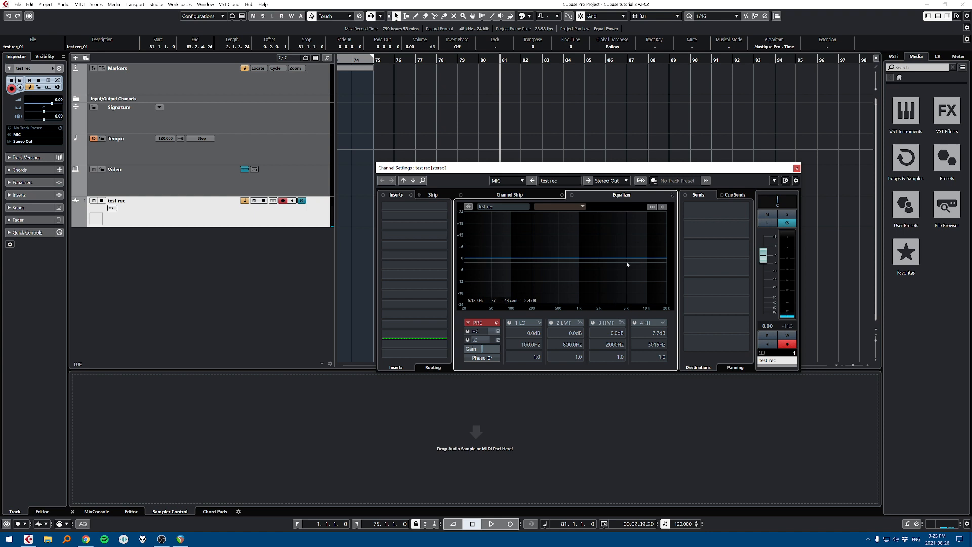
{"action": "left_click_drag", "start_coordinate": [560, 259], "coordinate": [580, 290]}
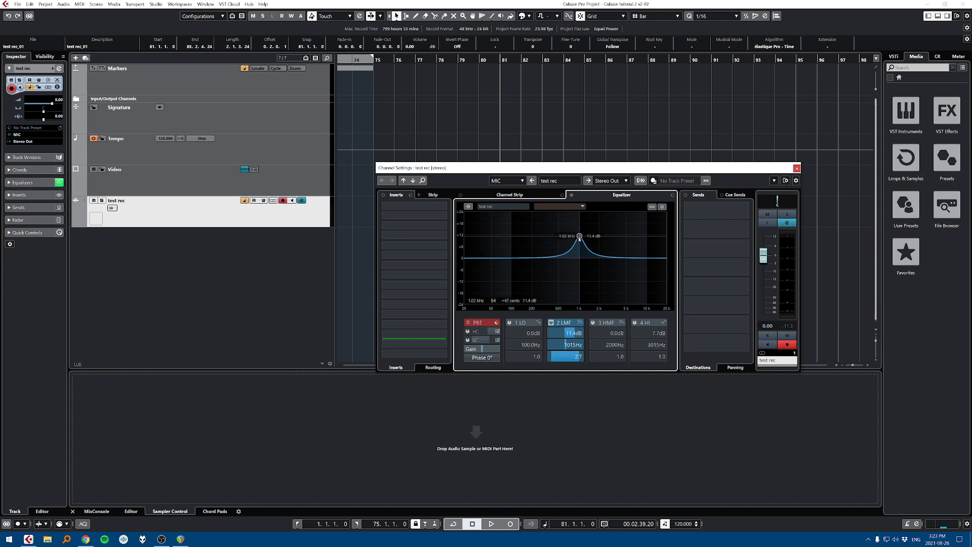
{"action": "left_click", "coordinate": [551, 322]}
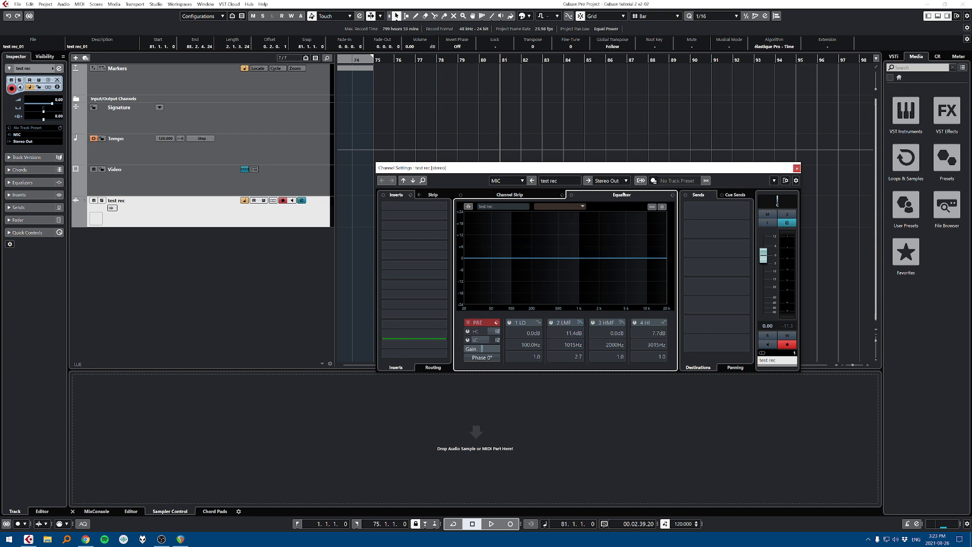
Step: Load the Compressor in the test rec channel strip, check the Tools module choices and bypass the compressor
{"action": "left_click", "coordinate": [510, 194]}
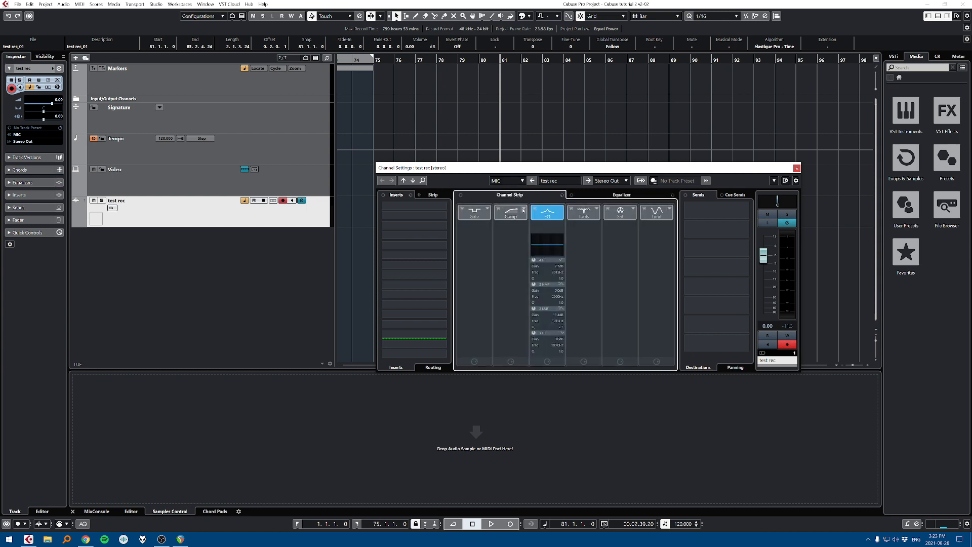
{"action": "left_click", "coordinate": [509, 212]}
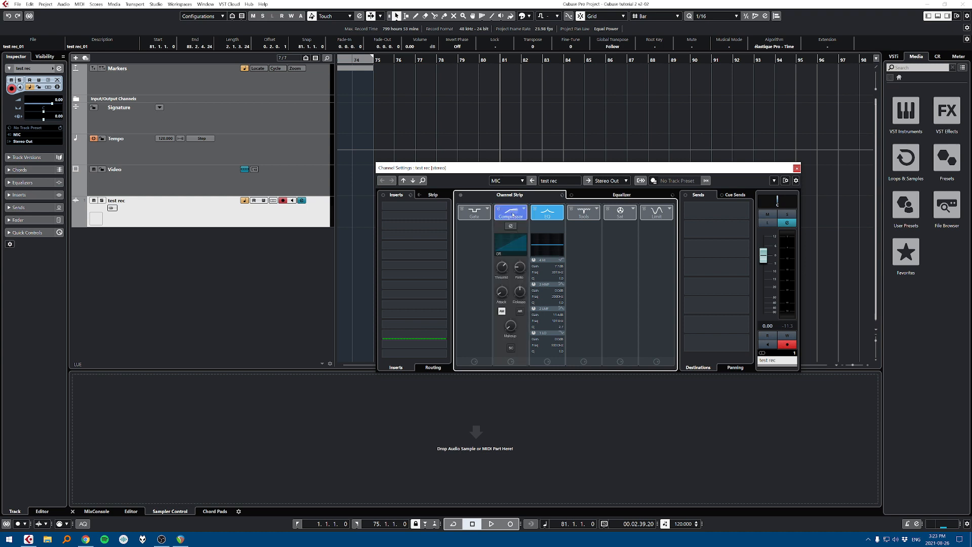
{"action": "left_click", "coordinate": [597, 208]}
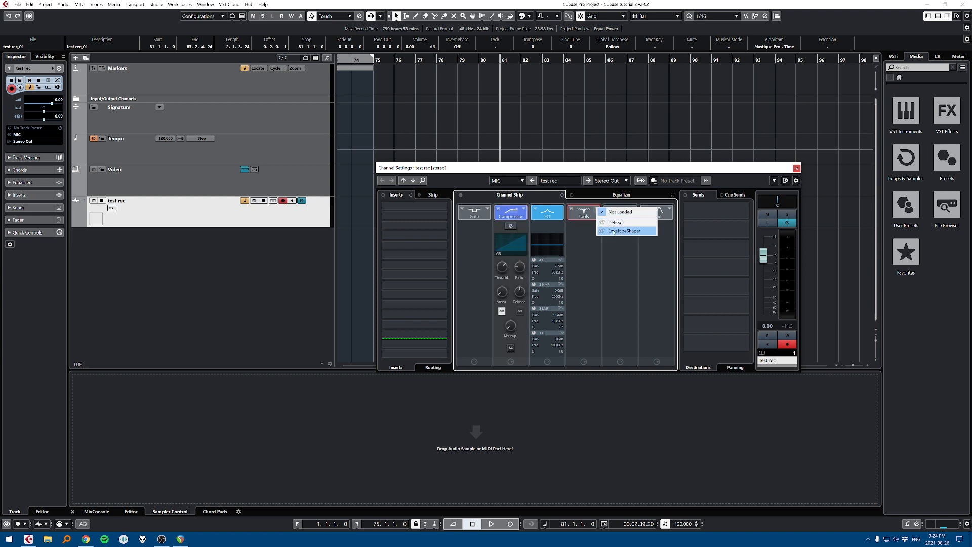
{"action": "left_click", "coordinate": [594, 248]}
{"action": "mouse_move", "coordinate": [546, 213]}
{"action": "left_mouse_down"}
{"action": "mouse_move", "coordinate": [532, 214]}
{"action": "mouse_move", "coordinate": [551, 214]}
{"action": "left_mouse_up"}
{"action": "left_click", "coordinate": [498, 209]}
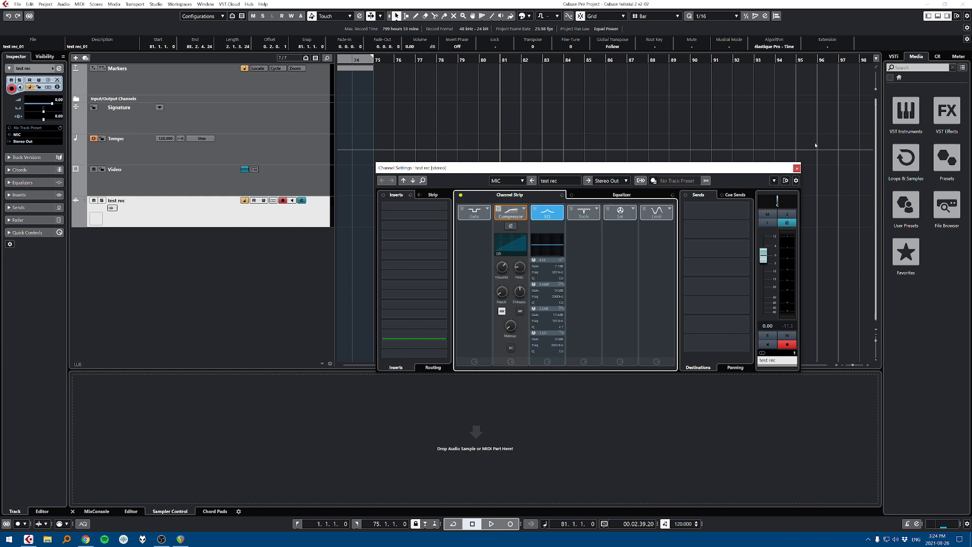
Step: Compare the equalizer and channel strip views once more and close the channel settings
{"action": "left_click", "coordinate": [599, 194]}
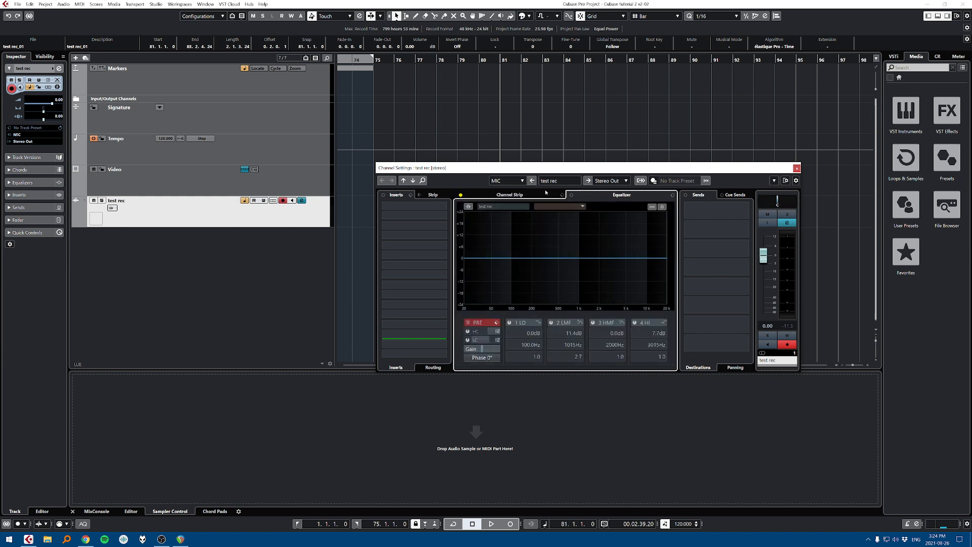
{"action": "left_click", "coordinate": [546, 194]}
{"action": "left_click", "coordinate": [658, 195]}
{"action": "left_click", "coordinate": [796, 168]}
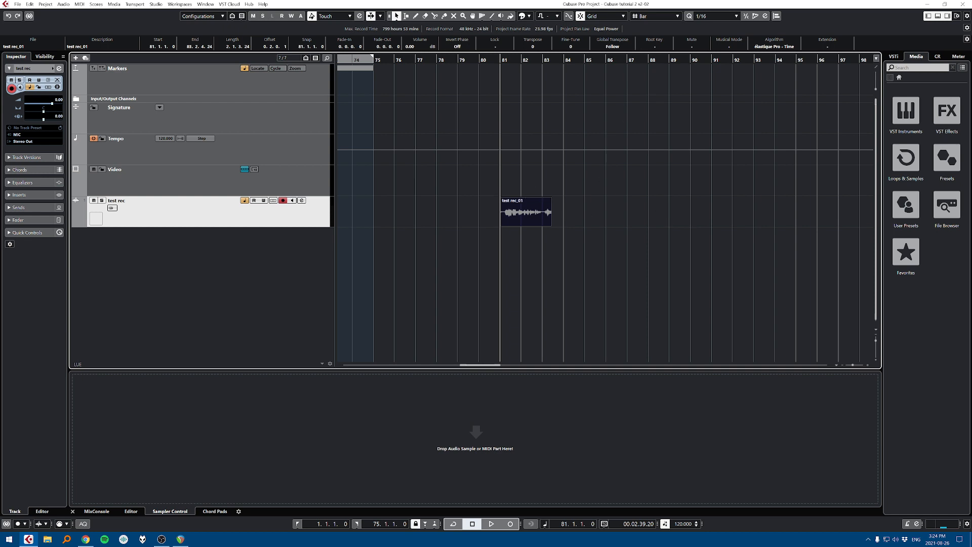
{"action": "right_click", "coordinate": [295, 256]}
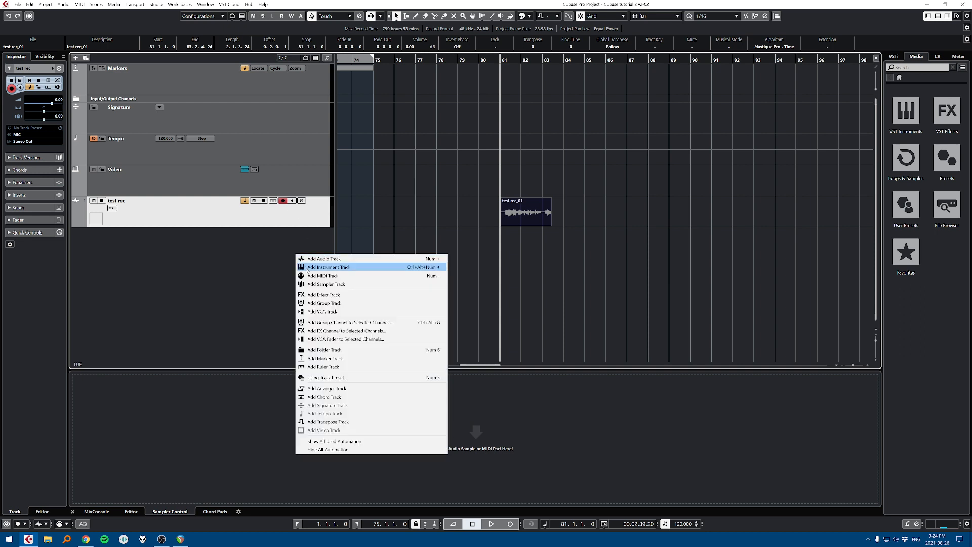
{"action": "left_click", "coordinate": [323, 267]}
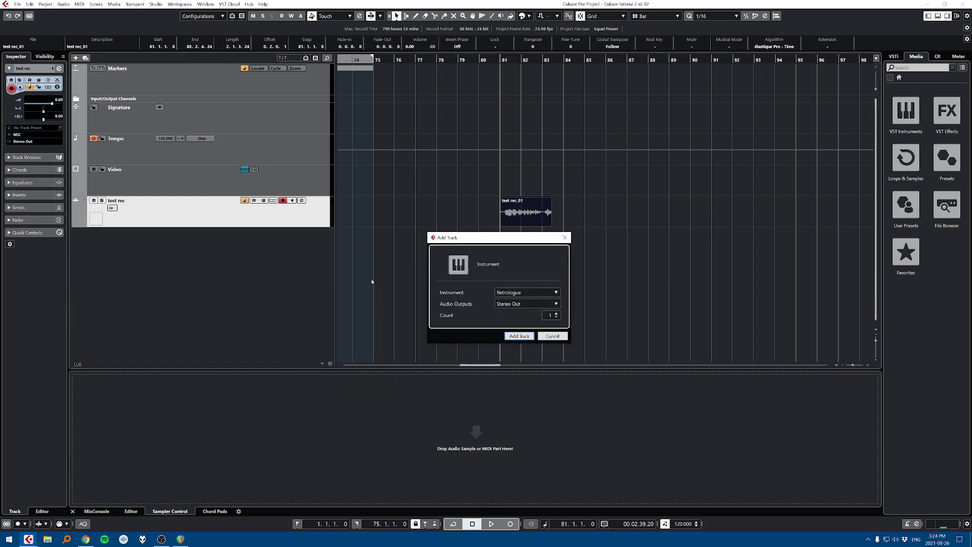
{"action": "left_click", "coordinate": [552, 336]}
Step: Add one instrument track with Retrologue as its instrument and Stereo Out as its audio output
{"action": "right_click", "coordinate": [237, 256]}
{"action": "left_click", "coordinate": [324, 266]}
{"action": "left_click", "coordinate": [525, 292]}
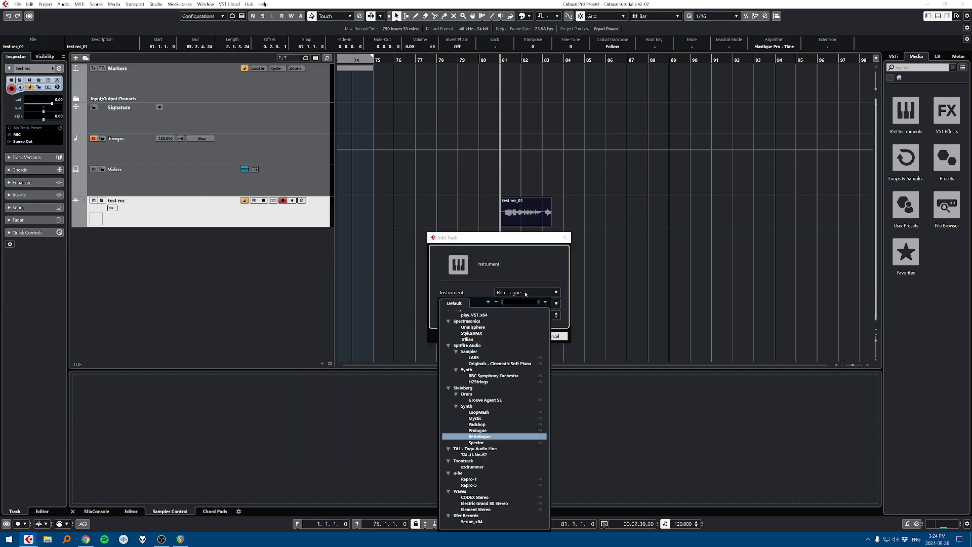
{"action": "left_click", "coordinate": [474, 437]}
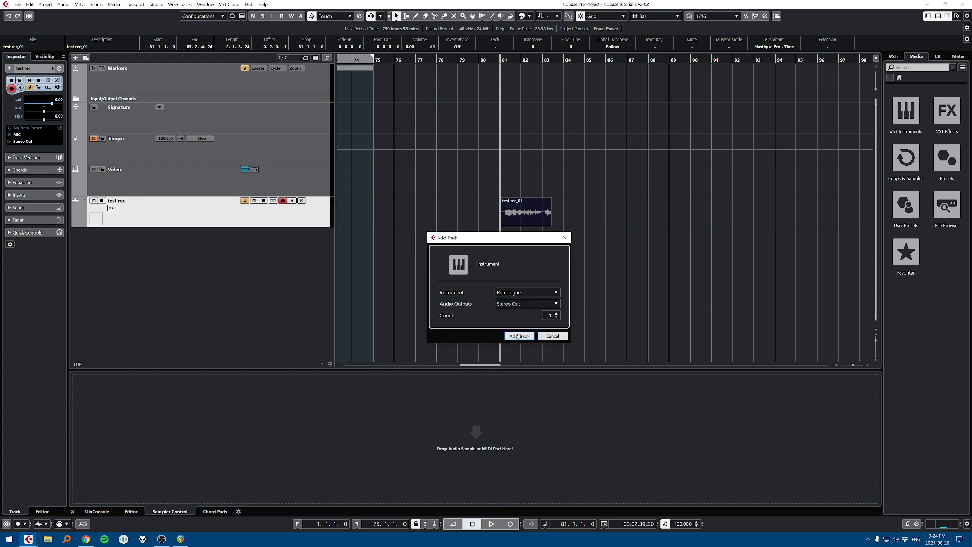
{"action": "left_click", "coordinate": [519, 336]}
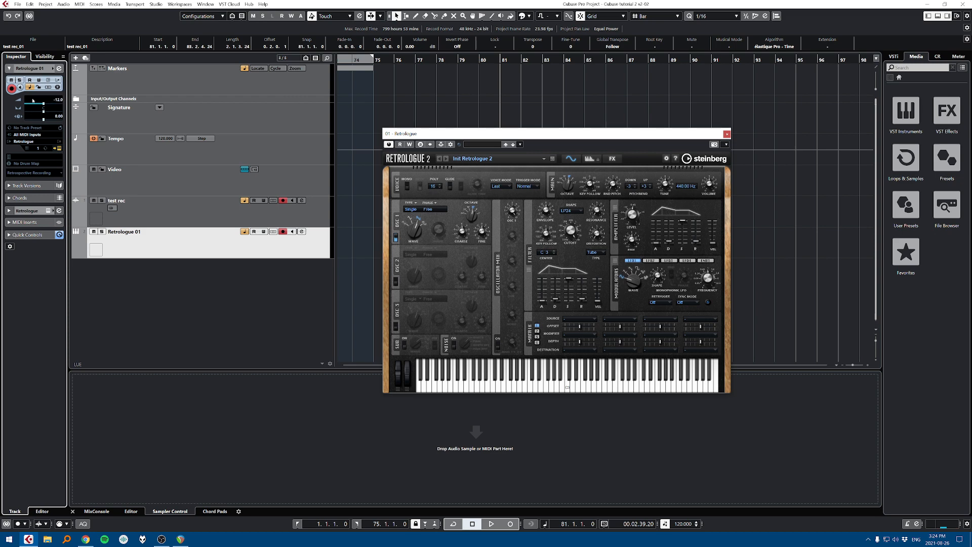
Step: Set the Retrologue 01 track's volume to -15.8 dB and close the instrument window
{"action": "scroll", "coordinate": [34, 103], "scroll_direction": "up", "scroll_amount": 4}
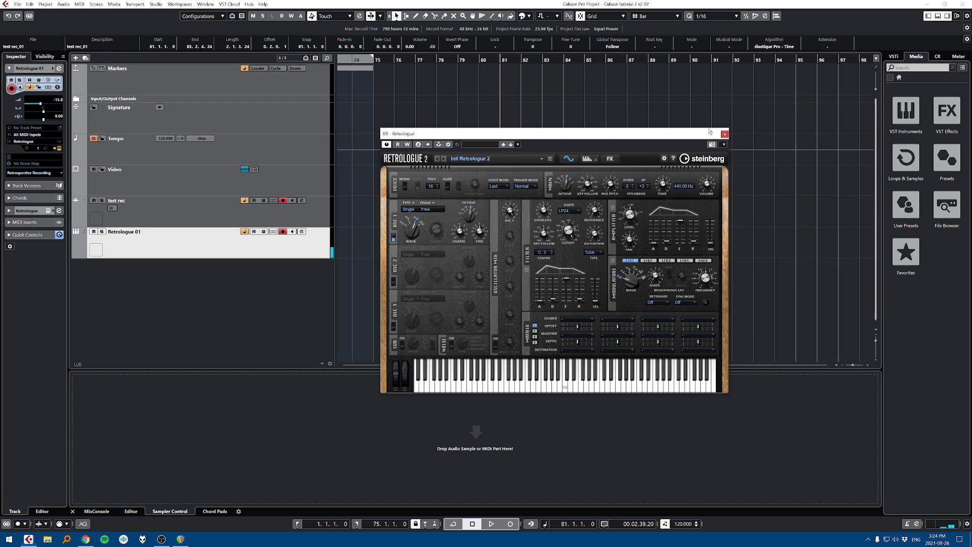
{"action": "left_click", "coordinate": [727, 133]}
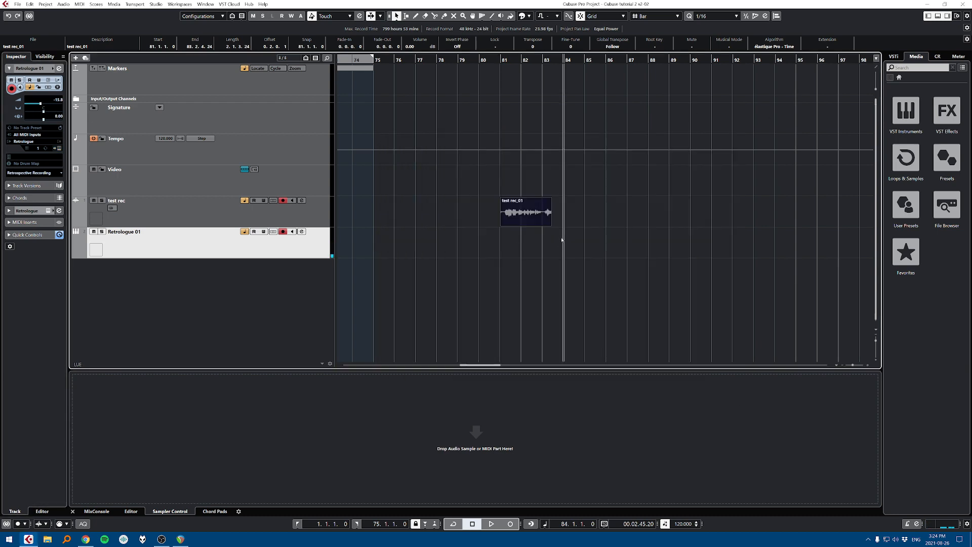
Step: Record a take from bar 84 on the armed test rec and Retrologue 01 tracks at the same time, about three bars long
{"action": "key", "text": "KP_Multiply"}
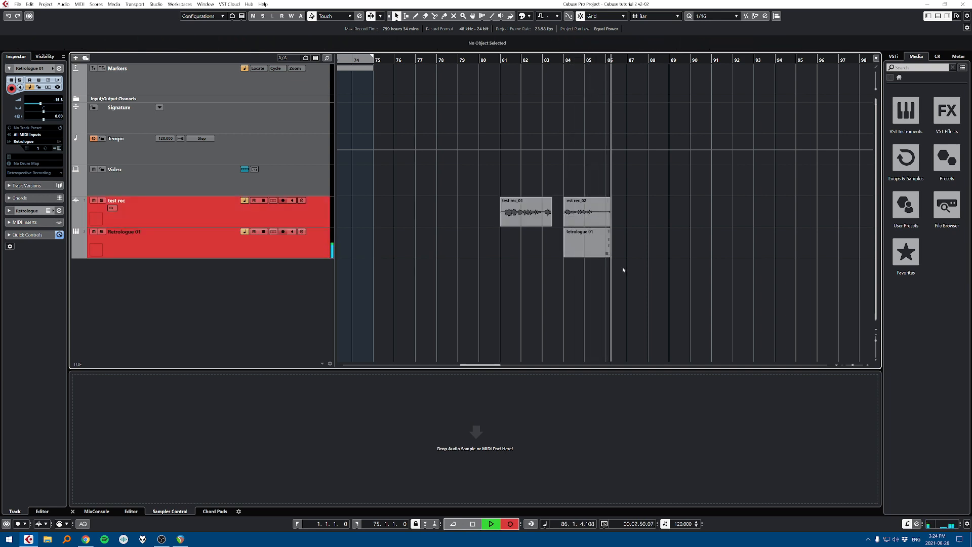
{"action": "key", "text": "space"}
{"action": "scroll", "coordinate": [673, 245], "scroll_direction": "up", "scroll_amount": 3}
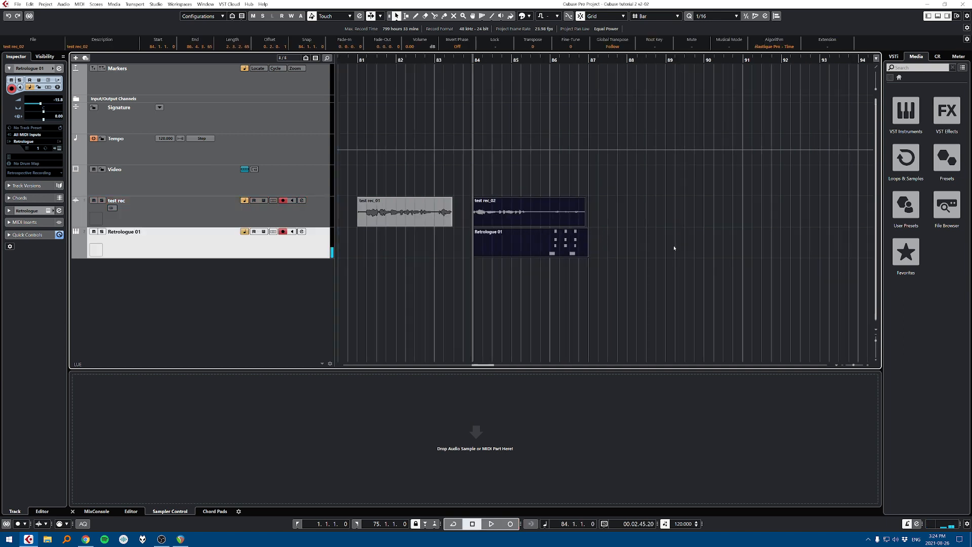
Step: Erase the second take on the test rec track with the Erase tool, return to object selection and place the playhead at bar 86
{"action": "left_click", "coordinate": [674, 245]}
{"action": "key", "text": "5"}
{"action": "left_click", "coordinate": [283, 212]}
{"action": "left_click", "coordinate": [512, 212]}
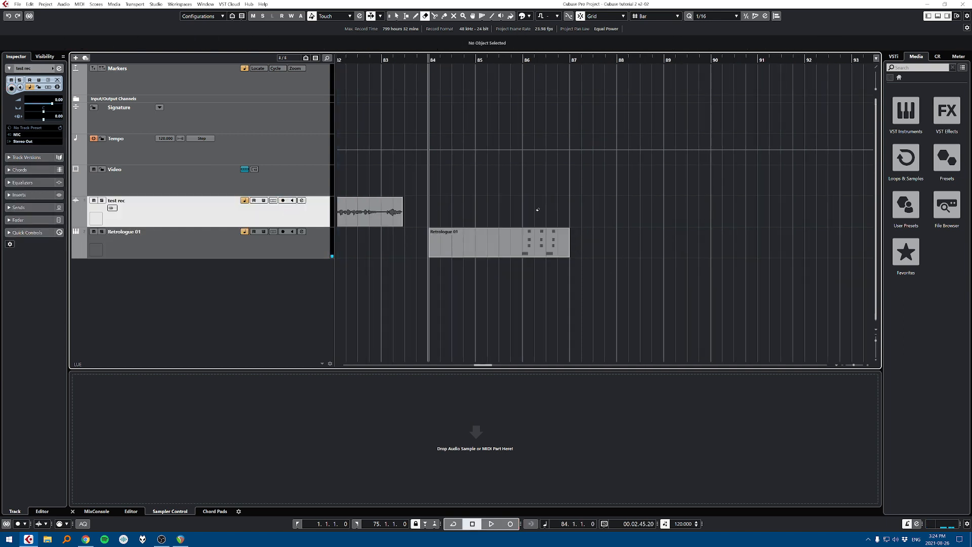
{"action": "key", "text": "1"}
{"action": "left_click", "coordinate": [525, 205]}
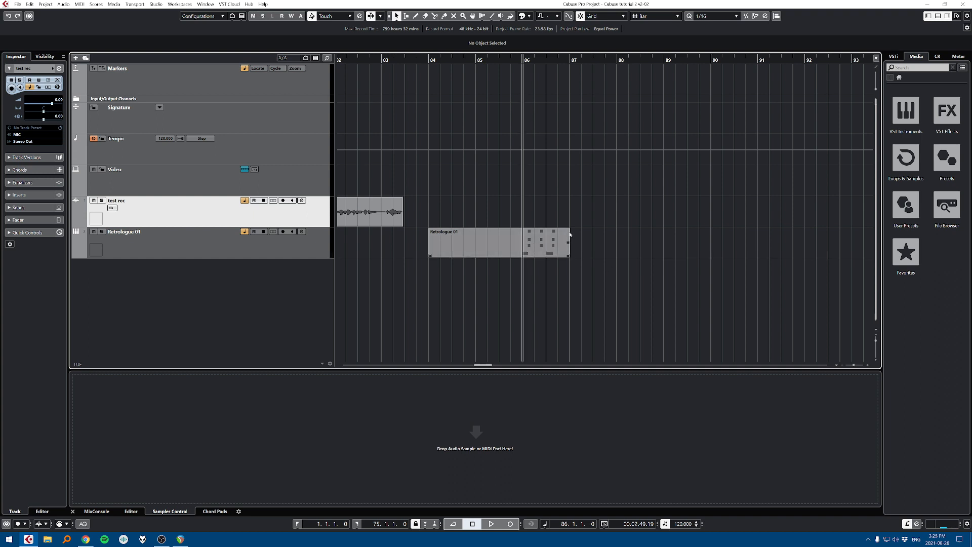
Step: Add a sampler track below the Retrologue 01 track
{"action": "left_click", "coordinate": [253, 248]}
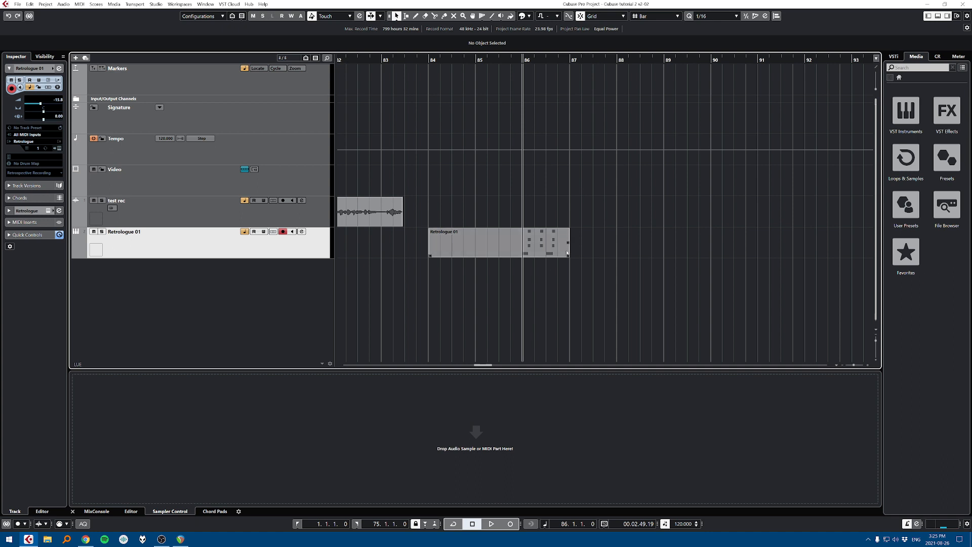
{"action": "right_click", "coordinate": [247, 282]}
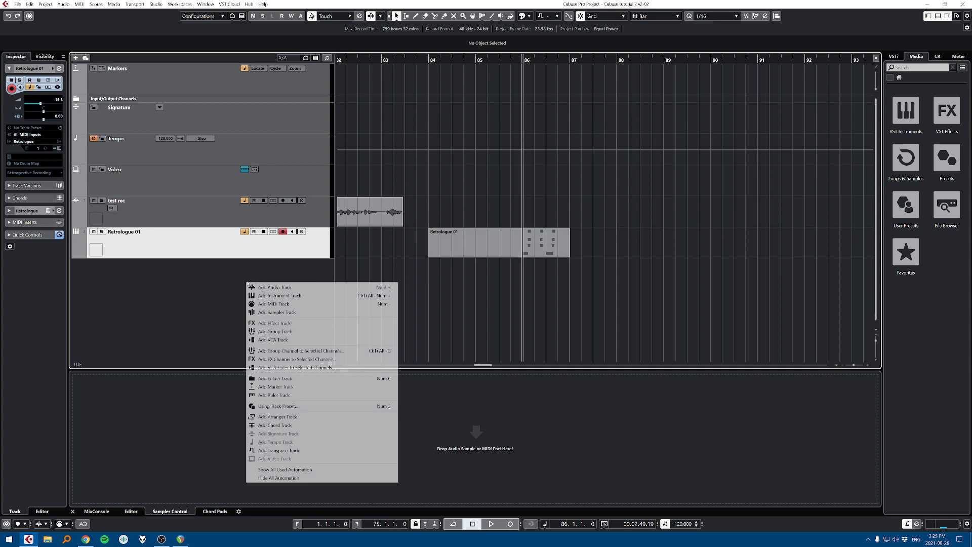
{"action": "left_click", "coordinate": [296, 312]}
{"action": "left_click", "coordinate": [519, 324]}
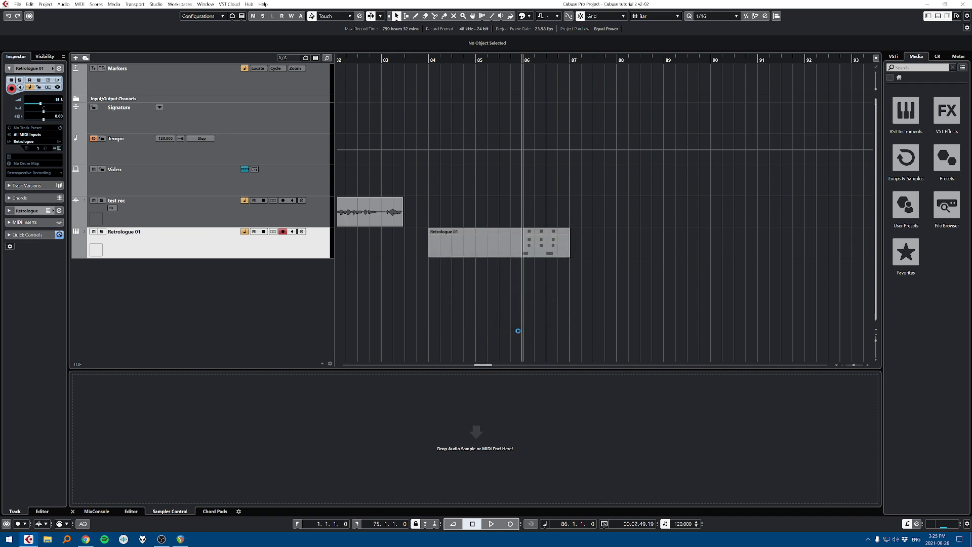
Step: Uncover the desktop behind the project window and preview the H2Tgen2018_Snare Fat 9 WAV file in foobar2000
{"action": "double_click", "coordinate": [399, 4]}
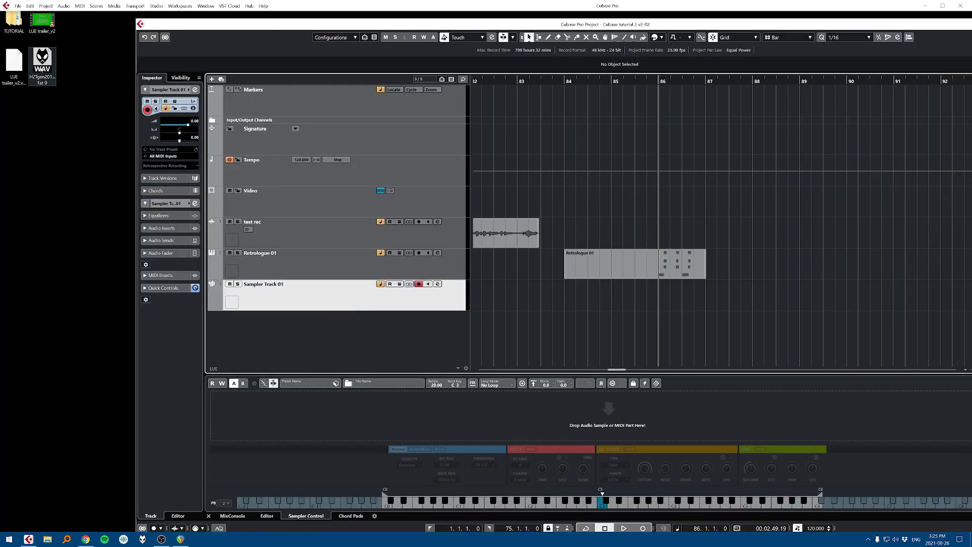
{"action": "double_click", "coordinate": [42, 60]}
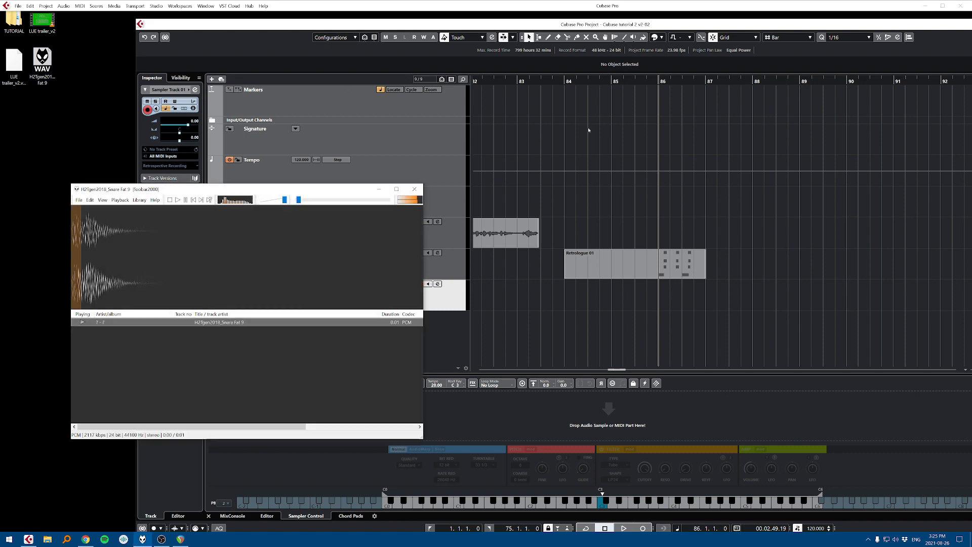
{"action": "left_click", "coordinate": [414, 189]}
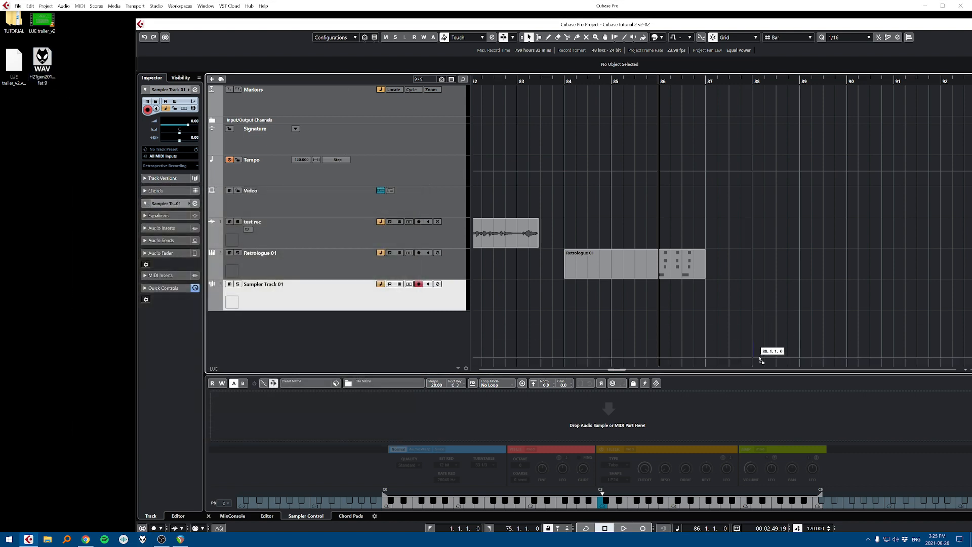
Step: Import the desktop snare sample at bar 88 on a new audio track and maximize the project window
{"action": "left_click_drag", "start_coordinate": [761, 361], "coordinate": [755, 325]}
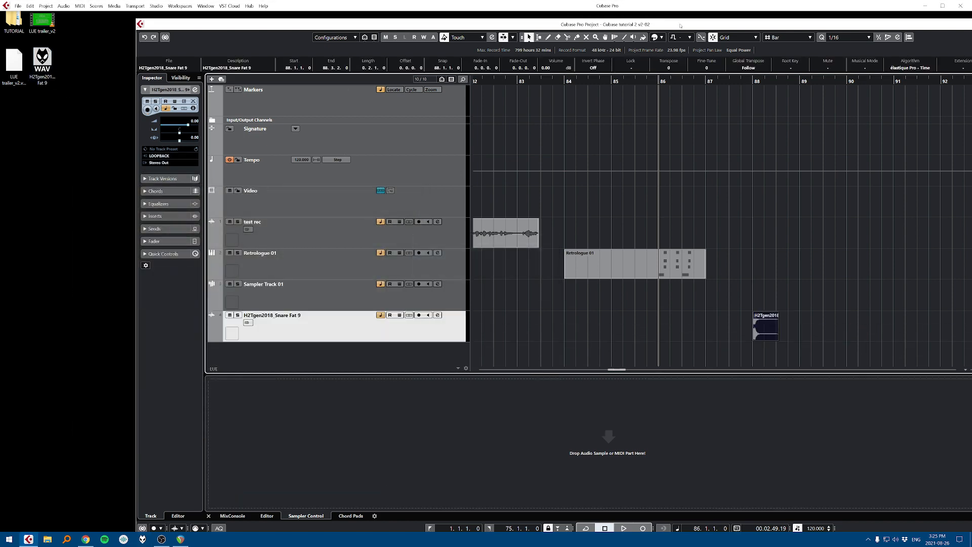
{"action": "double_click", "coordinate": [680, 25]}
{"action": "left_click", "coordinate": [587, 305]}
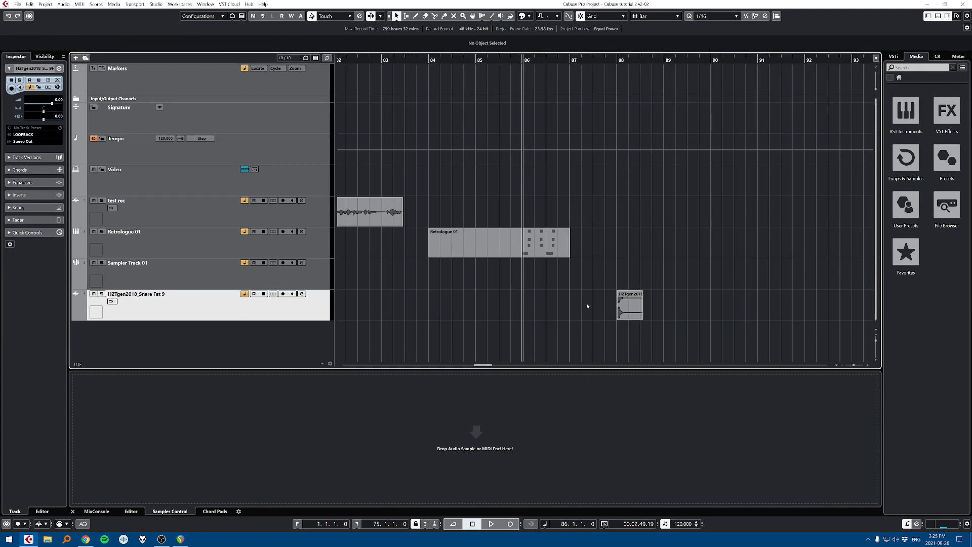
Step: Load the snare event from bar 88 into the sampler track's Sampler Control and place the playhead at bar 89
{"action": "left_click", "coordinate": [304, 284]}
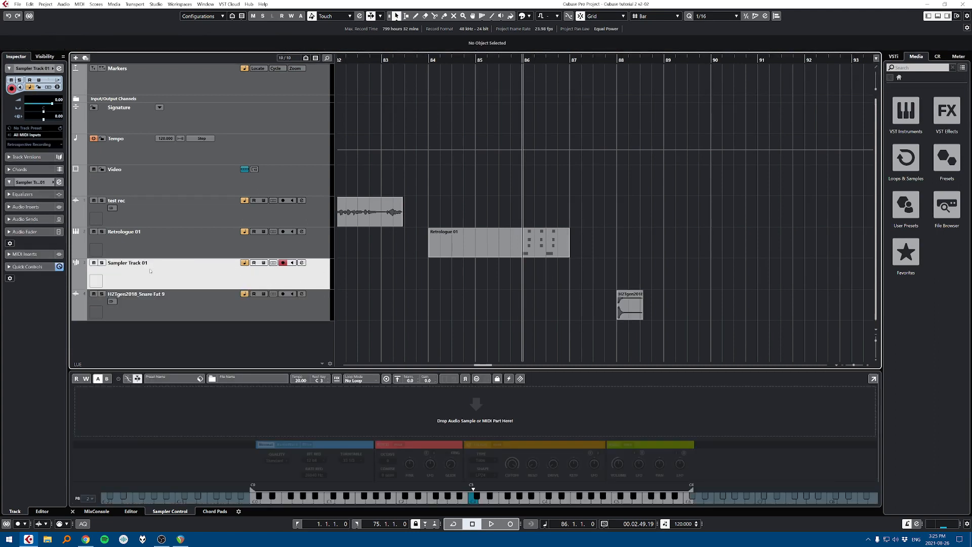
{"action": "left_click_drag", "start_coordinate": [640, 309], "coordinate": [446, 428]}
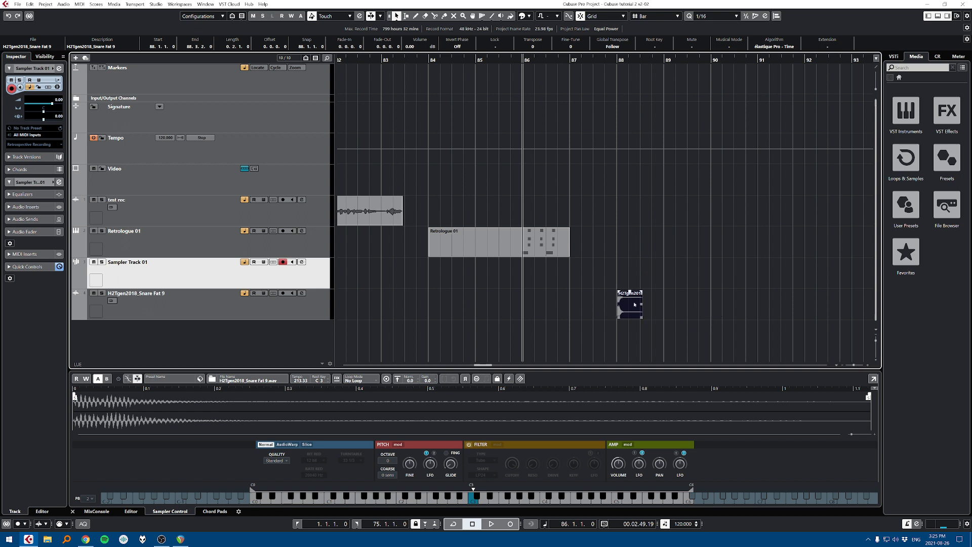
{"action": "left_click", "coordinate": [279, 304]}
{"action": "left_click", "coordinate": [660, 283]}
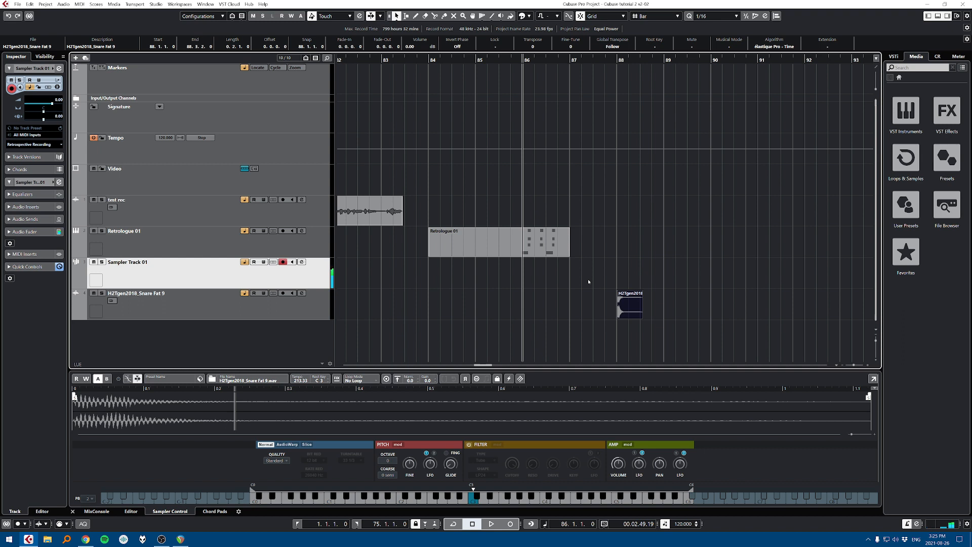
{"action": "left_click", "coordinate": [656, 255]}
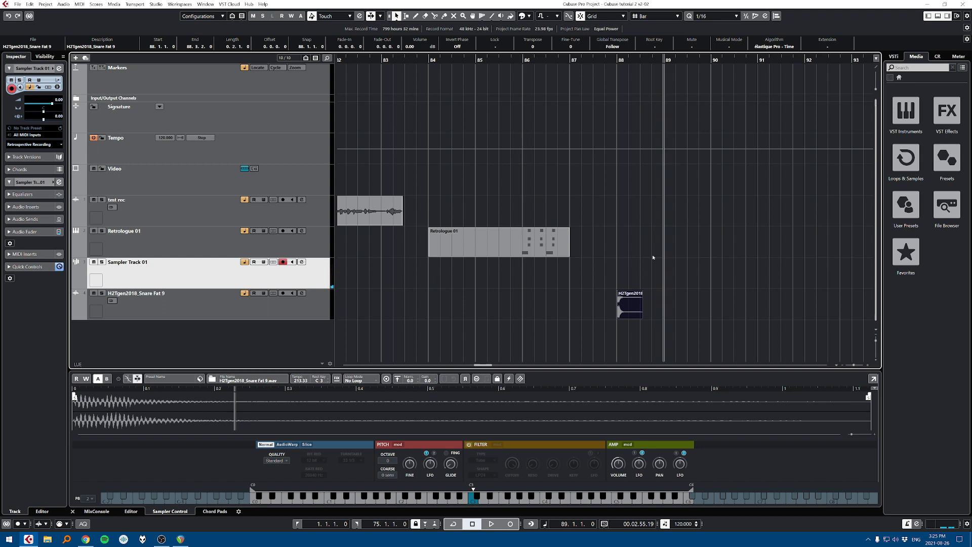
Step: Record a MIDI part on Sampler Track 01 starting at bar 89
{"action": "key", "text": "KP_Multiply"}
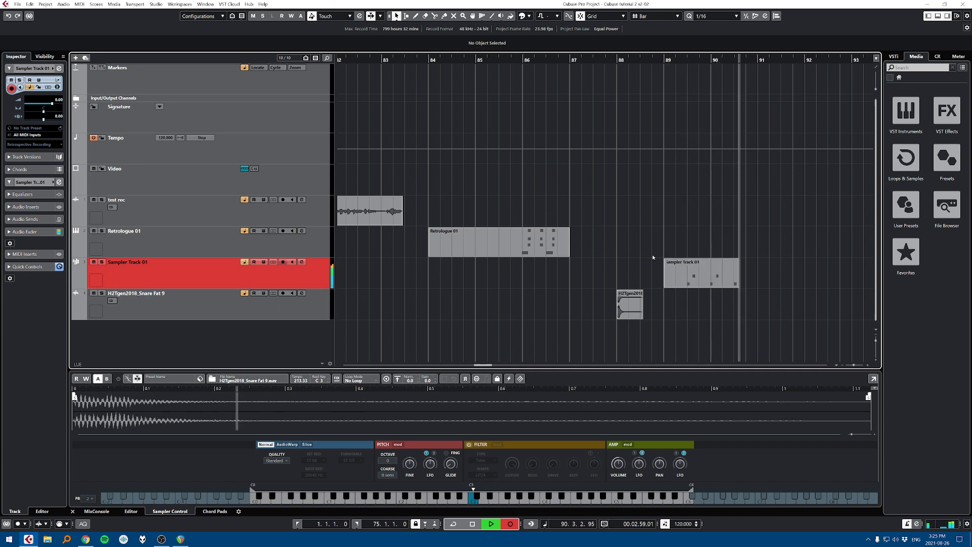
{"action": "key", "text": "space"}
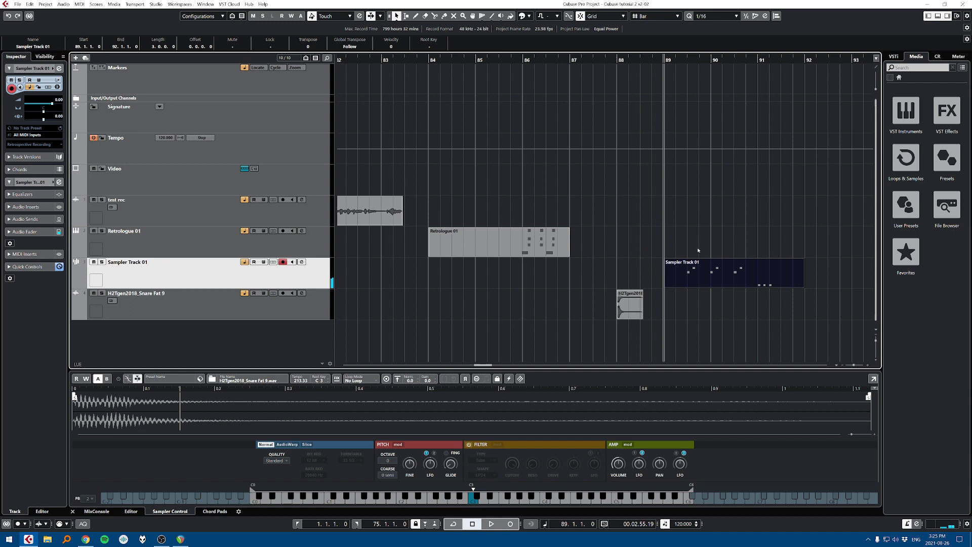
{"action": "scroll", "coordinate": [507, 220], "scroll_direction": "right", "scroll_amount": 4}
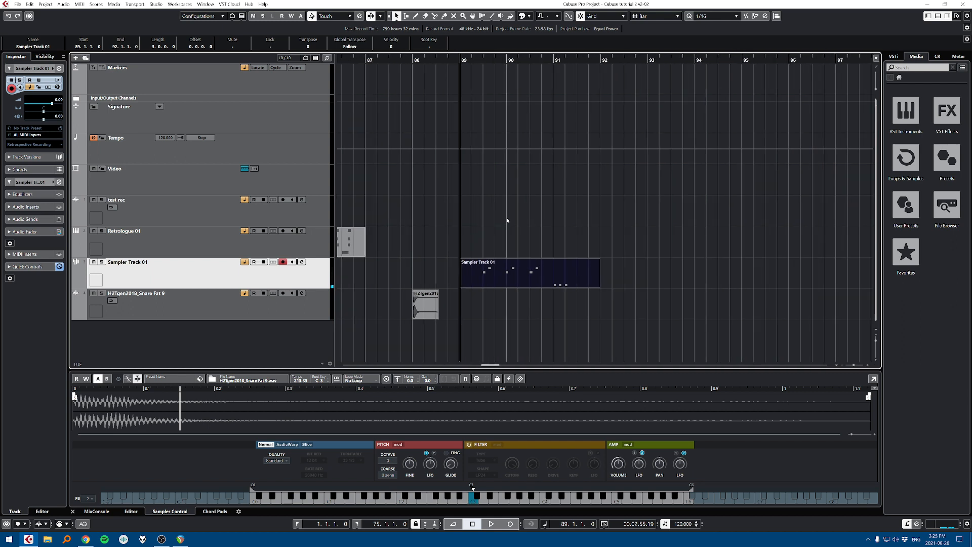
{"action": "scroll", "coordinate": [491, 244], "scroll_direction": "left", "scroll_amount": 2}
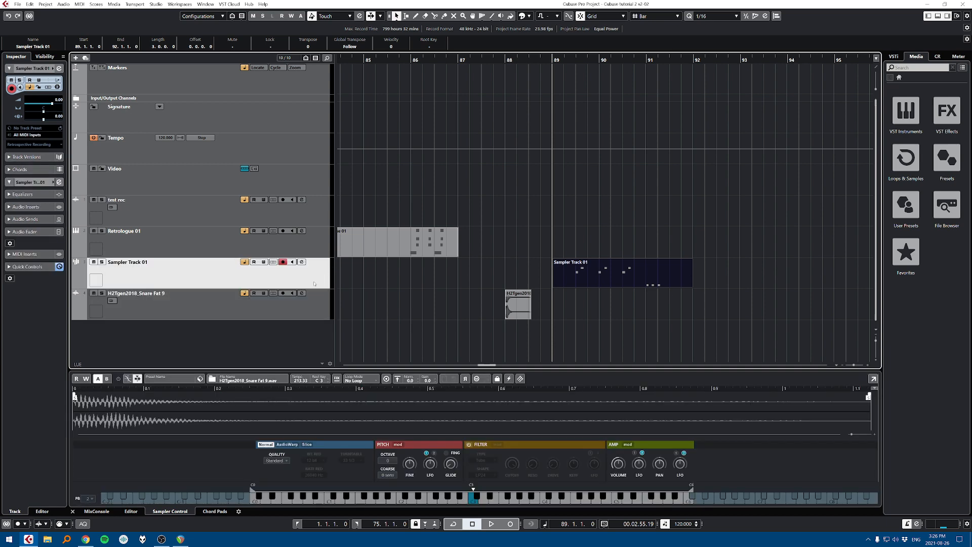
Step: Add an FX channel with the REVerence effect to the selected Sampler Track 01
{"action": "right_click", "coordinate": [238, 345]}
{"action": "right_click", "coordinate": [215, 350]}
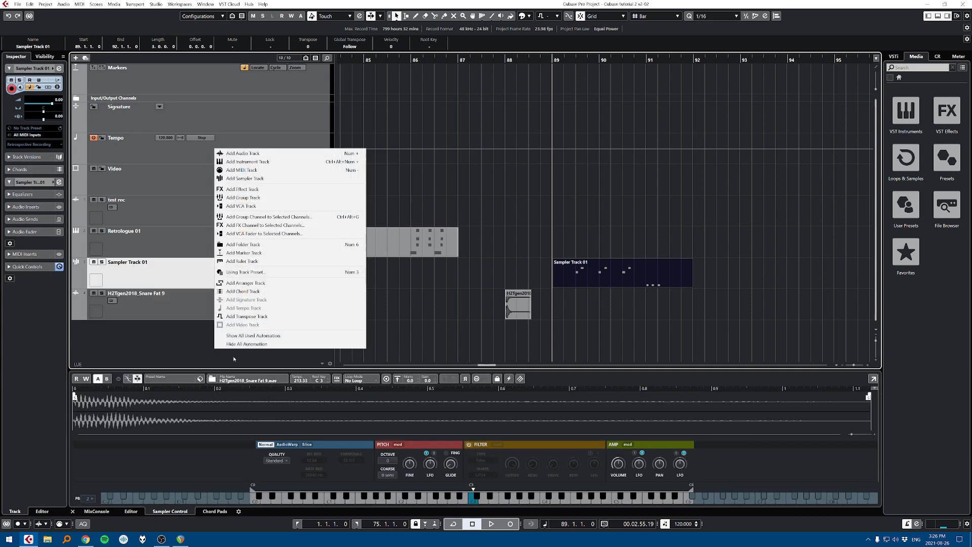
{"action": "left_click", "coordinate": [260, 226]}
{"action": "left_click", "coordinate": [532, 283]}
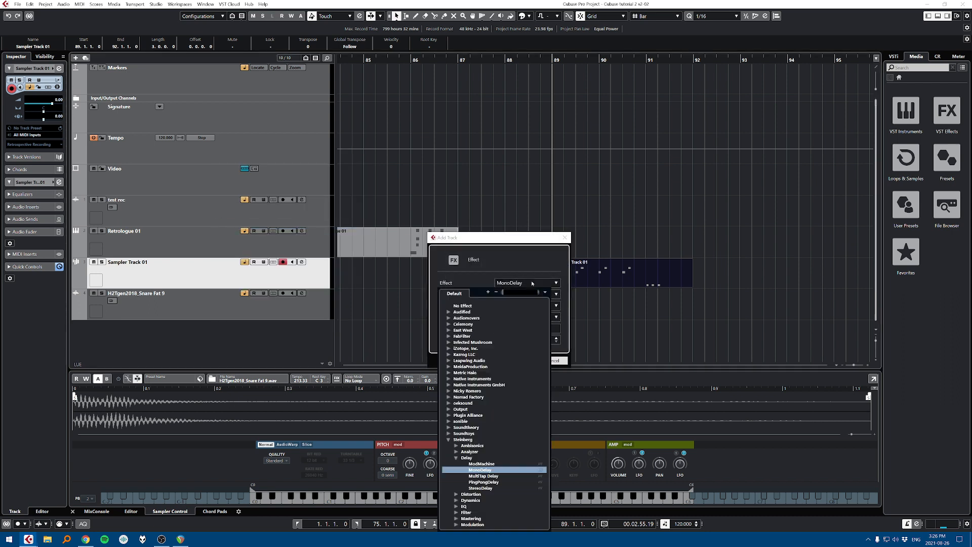
{"action": "type", "text": "revere"}
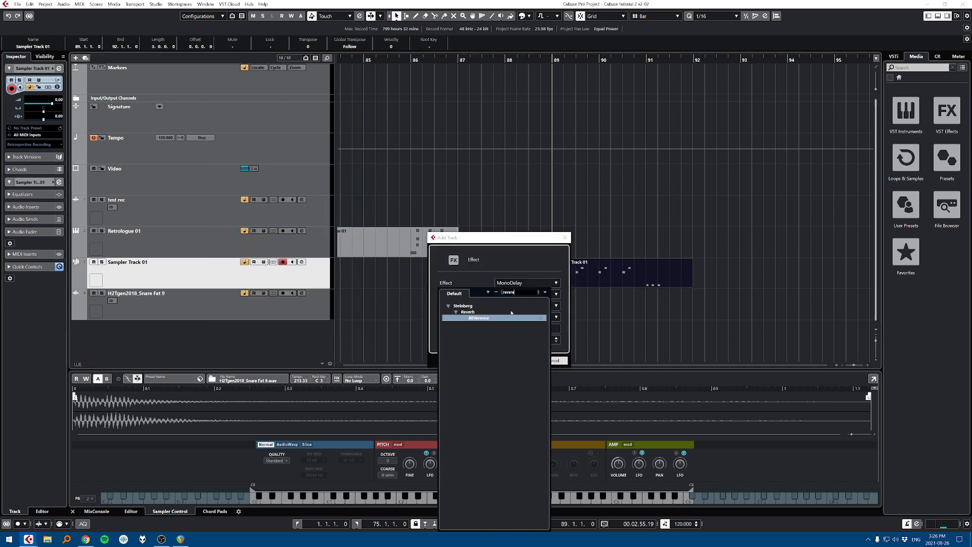
{"action": "left_click", "coordinate": [481, 318]}
{"action": "left_click", "coordinate": [519, 361]}
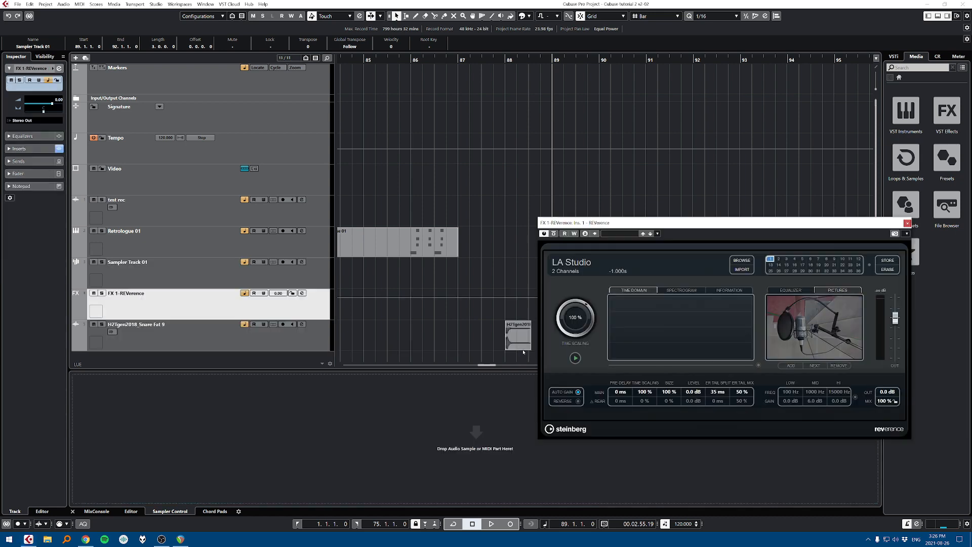
Step: Play back the sampler part from bar 89 with the reverb and move the REVerence window off the part
{"action": "key", "text": "space"}
{"action": "left_click_drag", "start_coordinate": [651, 222], "coordinate": [741, 194]}
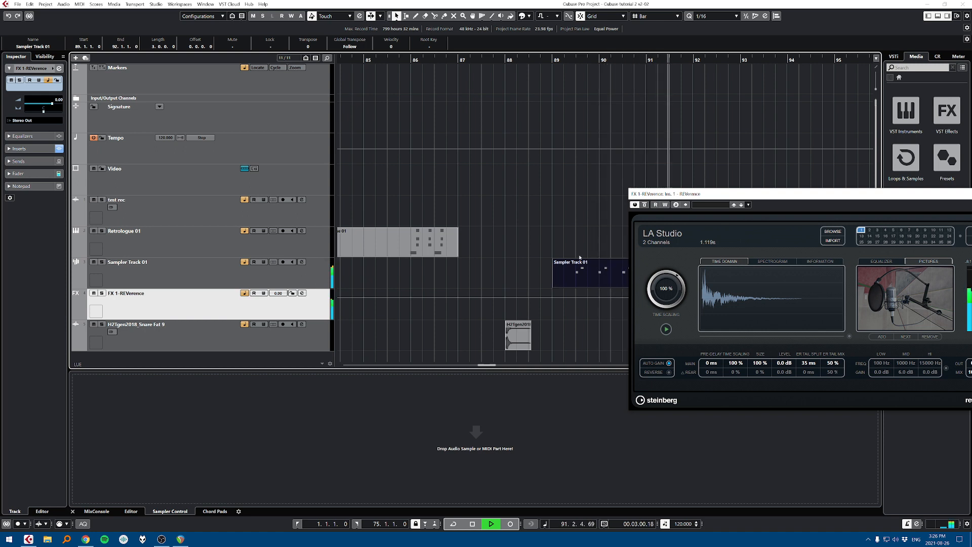
{"action": "key", "text": "space"}
Step: Raise Sampler Track 01's send level to FX 1-REVerence to 4.57 and open the track's channel settings
{"action": "left_click", "coordinate": [553, 282]}
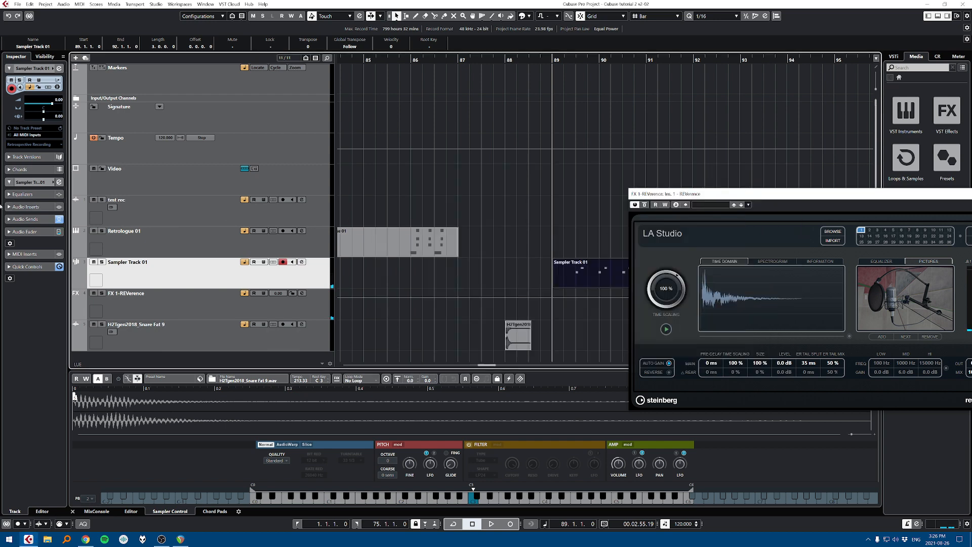
{"action": "left_click", "coordinate": [29, 219]}
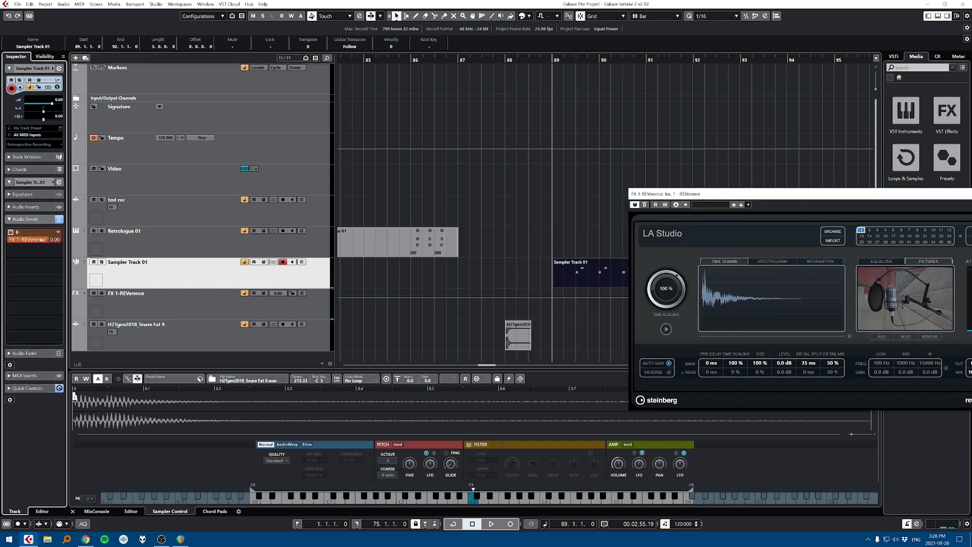
{"action": "left_click_drag", "start_coordinate": [29, 240], "coordinate": [51, 241]}
{"action": "left_click", "coordinate": [301, 262]}
{"action": "mouse_move", "coordinate": [736, 215]}
{"action": "left_mouse_down"}
{"action": "mouse_move", "coordinate": [711, 215]}
{"action": "mouse_move", "coordinate": [740, 215]}
{"action": "left_mouse_up"}
{"action": "left_click", "coordinate": [321, 305]}
{"action": "left_click", "coordinate": [255, 282]}
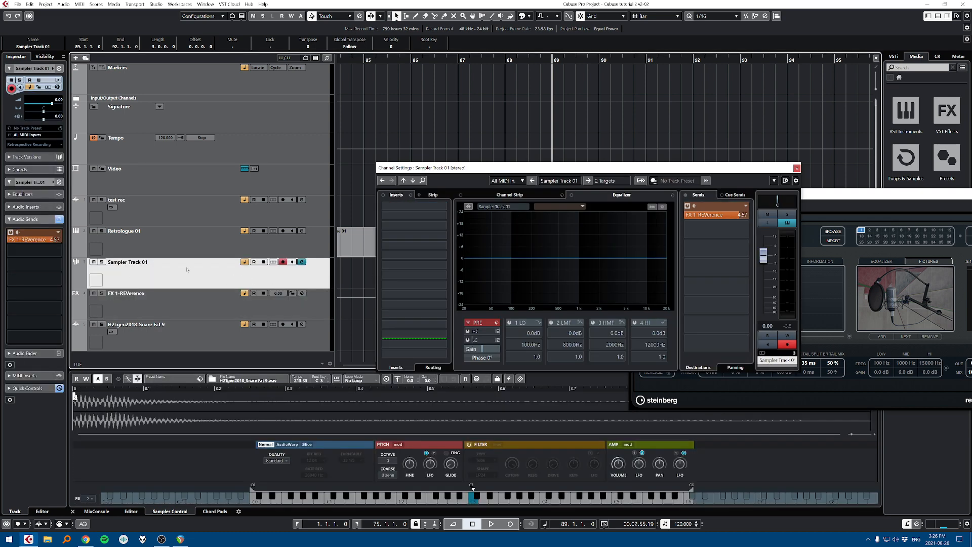
Step: Rename Sampler Track 01 as SNARE
{"action": "double_click", "coordinate": [120, 264]}
{"action": "type", "text": "SNARE"}
{"action": "key", "text": "Return"}
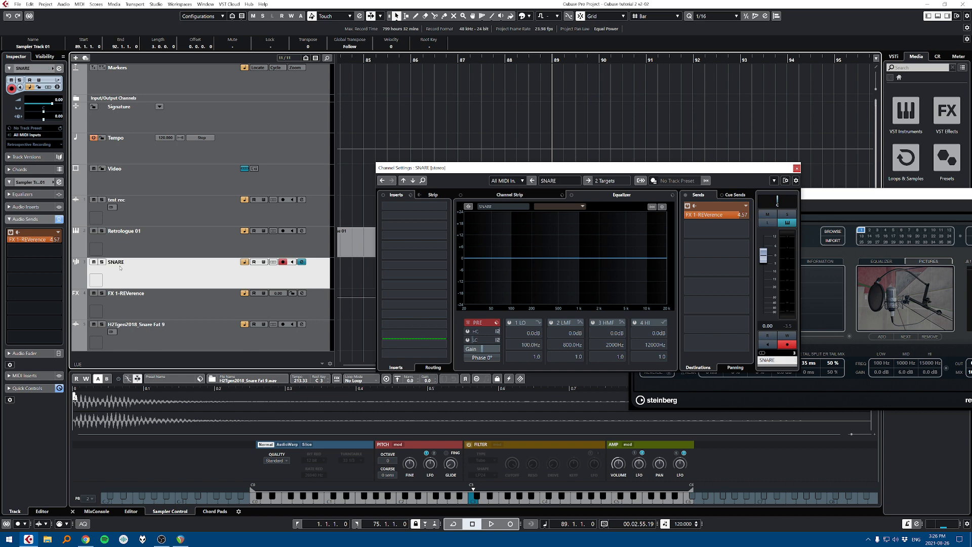
Step: Lower the SNARE track's REVerence send level to -24.3 and play back the part to hear the result
{"action": "left_click_drag", "start_coordinate": [739, 215], "coordinate": [701, 216]}
{"action": "key", "text": "space"}
{"action": "key", "text": "space"}
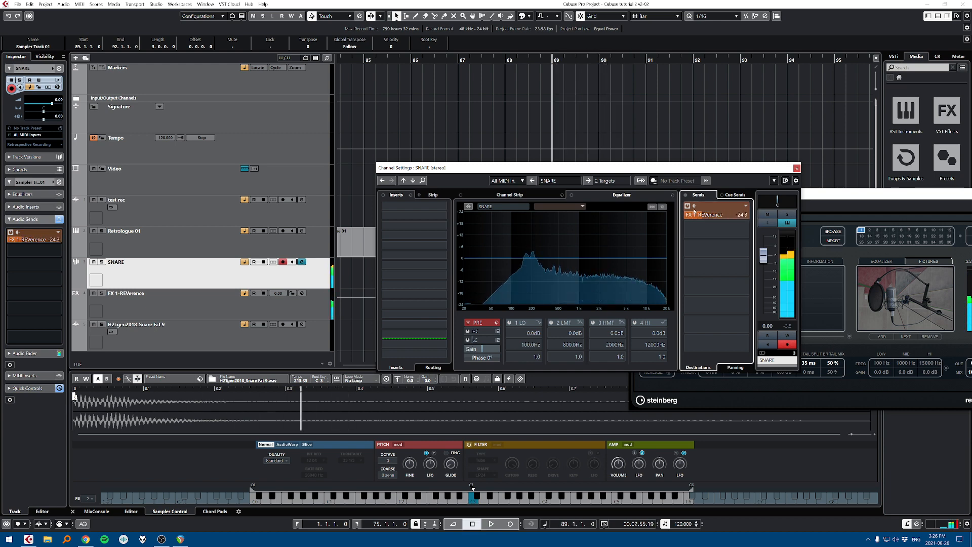
Step: Close the SNARE channel settings and the REVerence plug-in window
{"action": "left_click", "coordinate": [796, 168]}
{"action": "left_click_drag", "start_coordinate": [803, 193], "coordinate": [599, 183]}
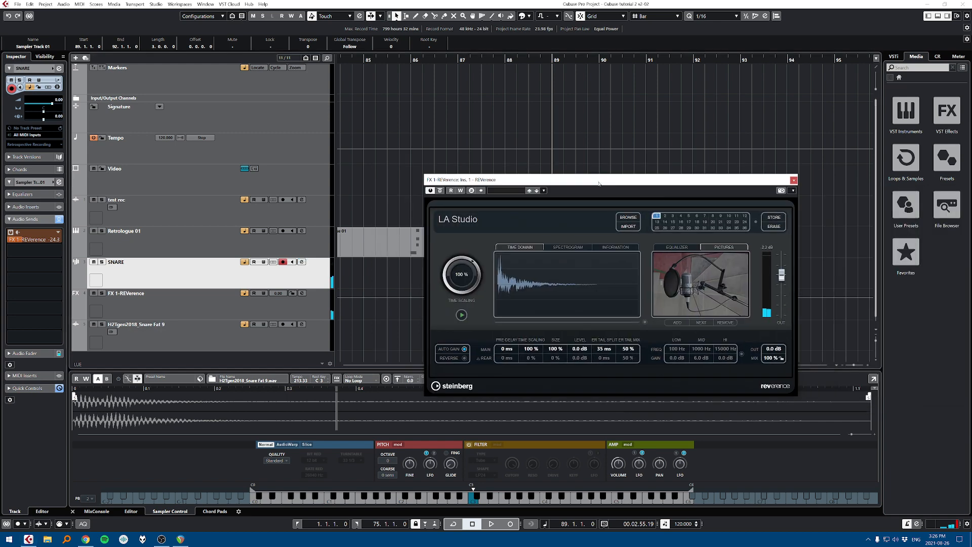
{"action": "left_click", "coordinate": [793, 180]}
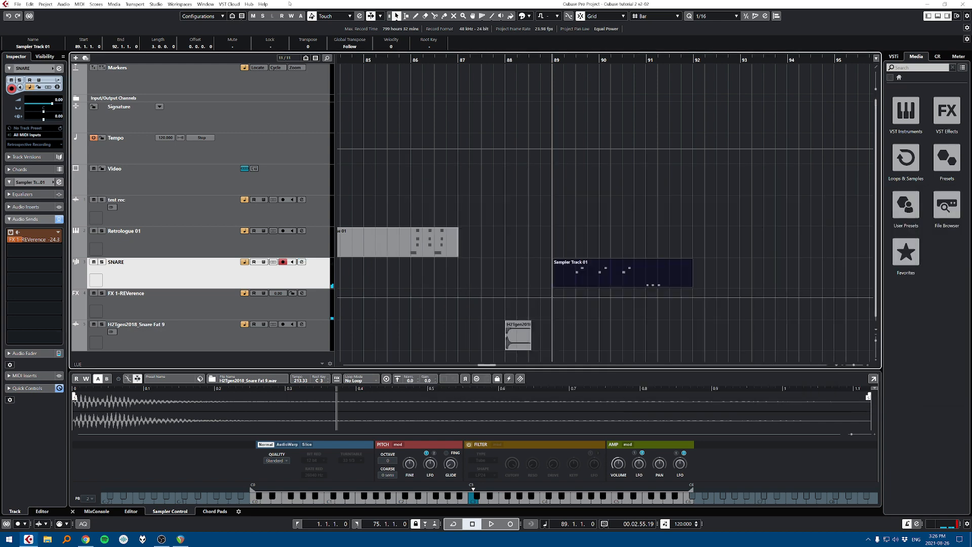
Step: Erase the sampler part at bar 89, the Retrologue 01 part and the snare audio event at bar 88
{"action": "scroll", "coordinate": [288, 249], "scroll_direction": "down", "scroll_amount": 1}
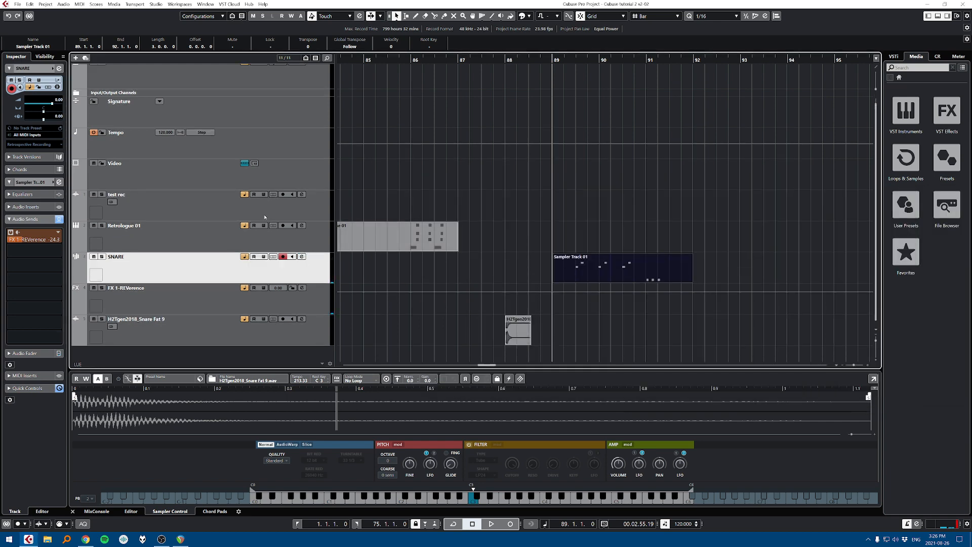
{"action": "scroll", "coordinate": [417, 263], "scroll_direction": "down", "scroll_amount": 2}
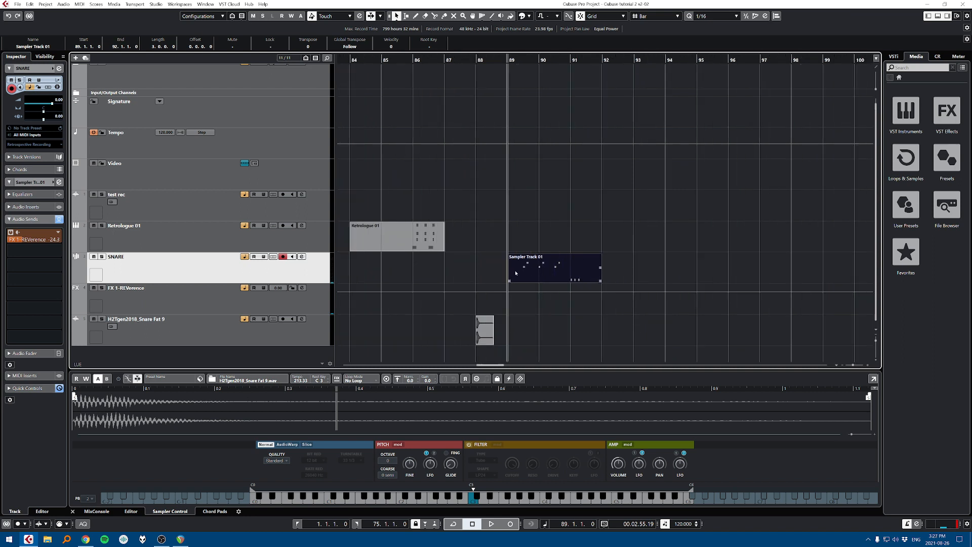
{"action": "key", "text": "5"}
{"action": "left_click", "coordinate": [516, 272]}
{"action": "key", "text": "1"}
{"action": "key", "text": "5"}
{"action": "left_click", "coordinate": [420, 235]}
{"action": "key", "text": "1"}
{"action": "left_click", "coordinate": [414, 237]}
{"action": "key", "text": "h"}
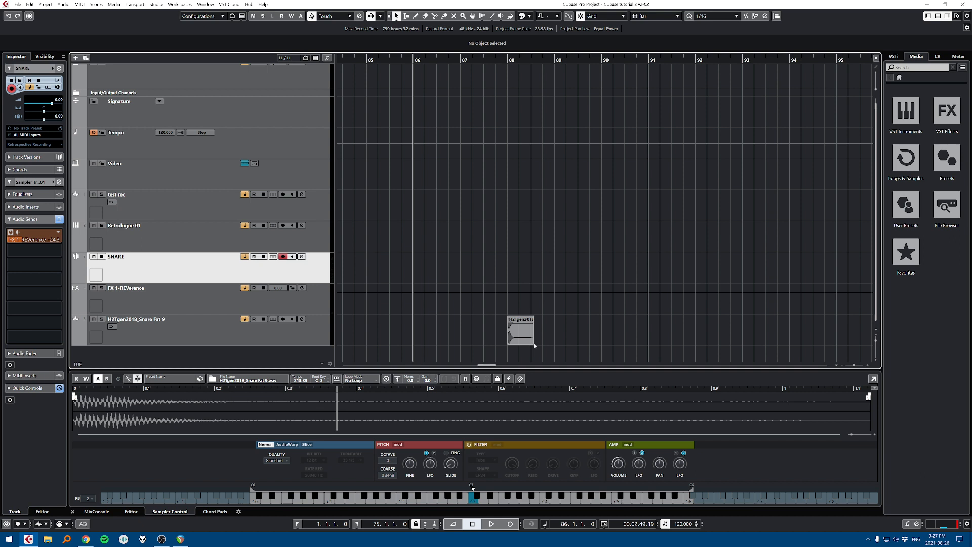
{"action": "key", "text": "5"}
{"action": "left_click", "coordinate": [511, 340]}
{"action": "key", "text": "1"}
Step: Record a MIDI part on the SNARE track starting at bar 86
{"action": "key", "text": "KP_Multiply"}
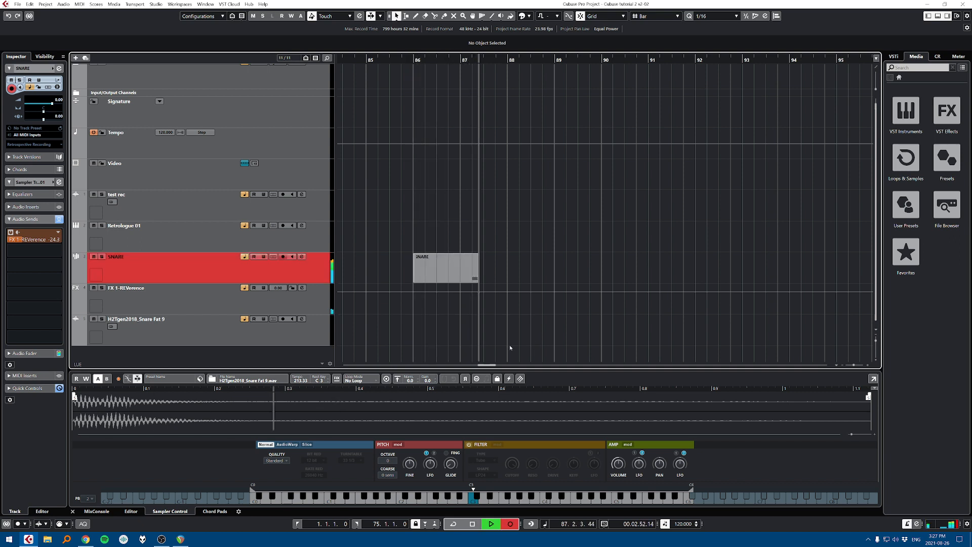
{"action": "key", "text": "space"}
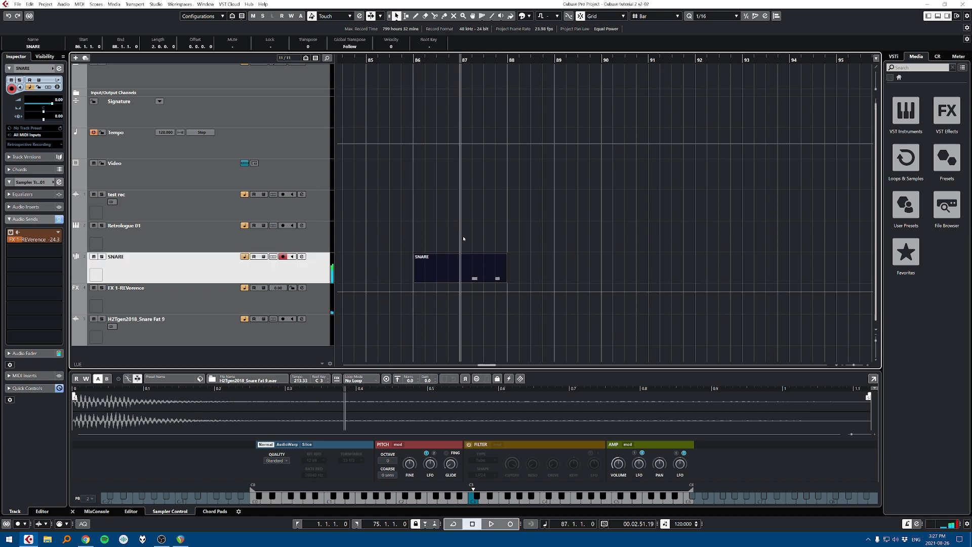
Step: Record a MIDI part on the Retrologue 01 track starting at bar 87, alongside the snare part
{"action": "left_click", "coordinate": [243, 249]}
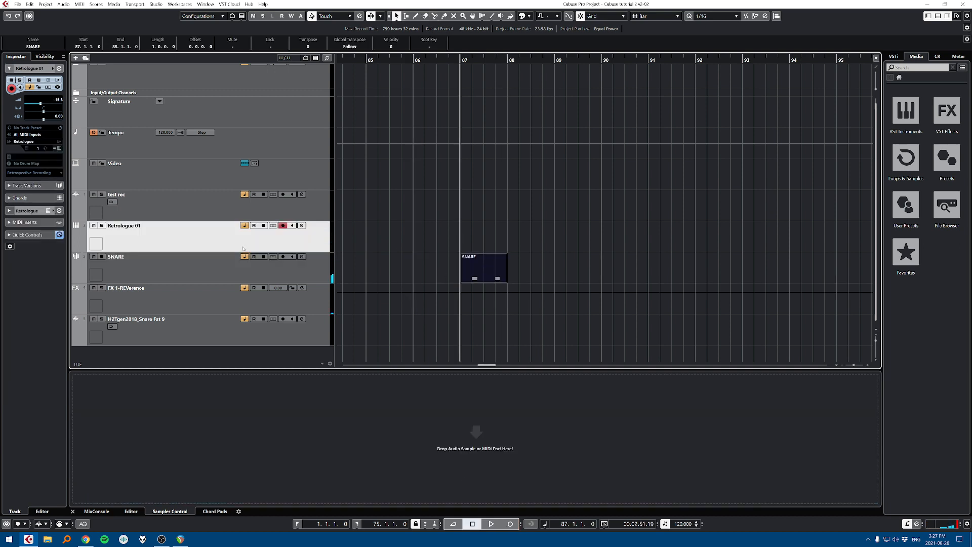
{"action": "key", "text": "KP_Multiply"}
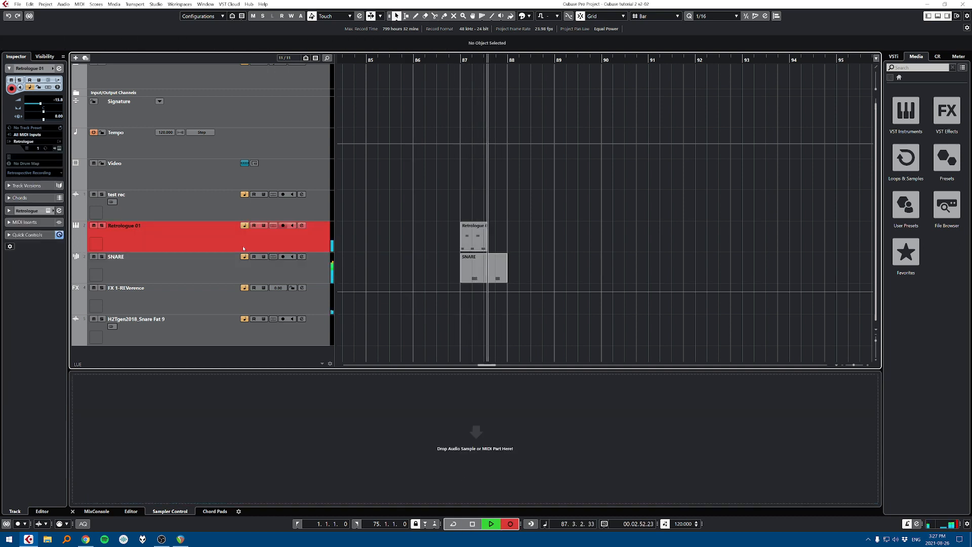
{"action": "key", "text": "space"}
{"action": "key", "text": "h"}
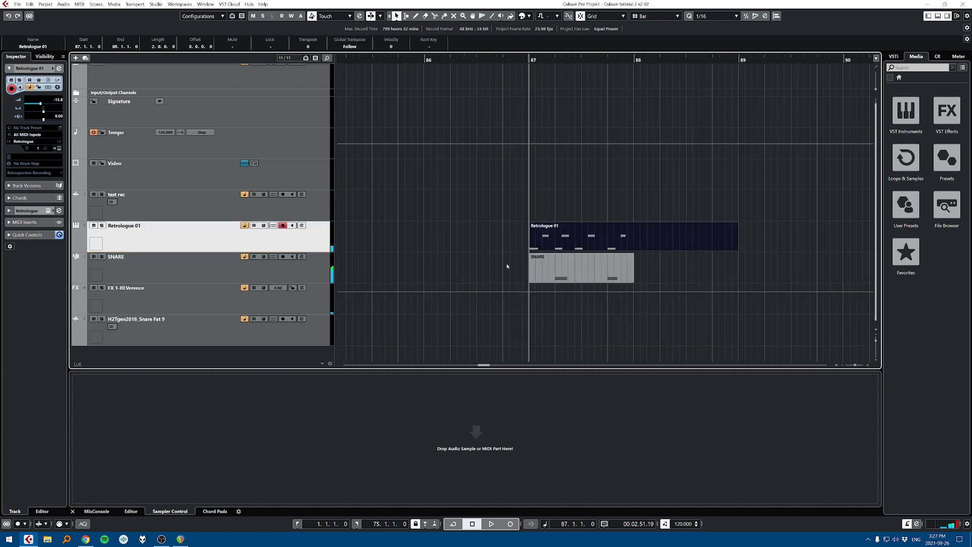
Step: With the grid set to Adapt to Zoom, split the Retrologue 01 part at 87.3 and replace its second half with a duplicate of the first
{"action": "key", "text": "3"}
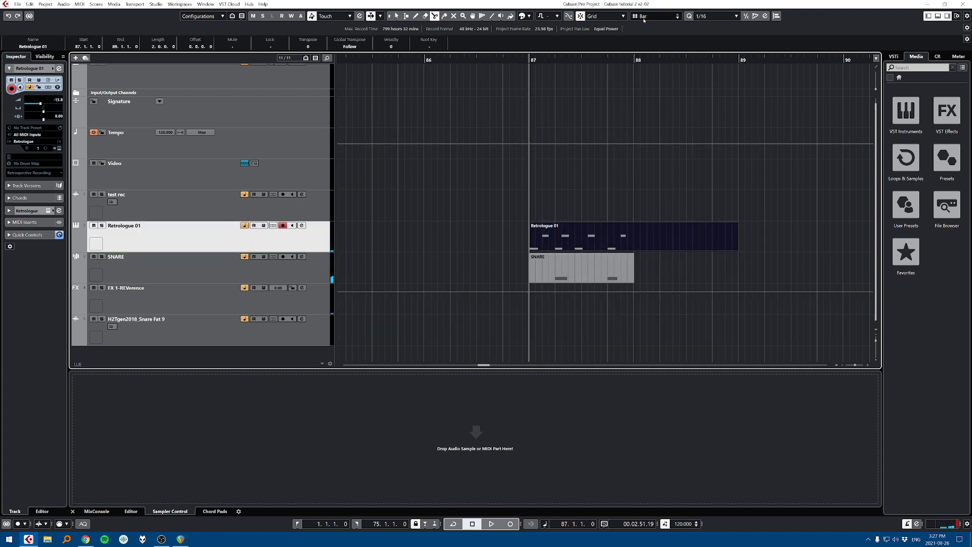
{"action": "scroll", "coordinate": [650, 18], "scroll_direction": "down", "scroll_amount": 3}
{"action": "left_click", "coordinate": [581, 244]}
{"action": "key", "text": "1"}
{"action": "key", "text": "Delete"}
{"action": "left_click", "coordinate": [571, 242]}
{"action": "key", "text": "ctrl+d"}
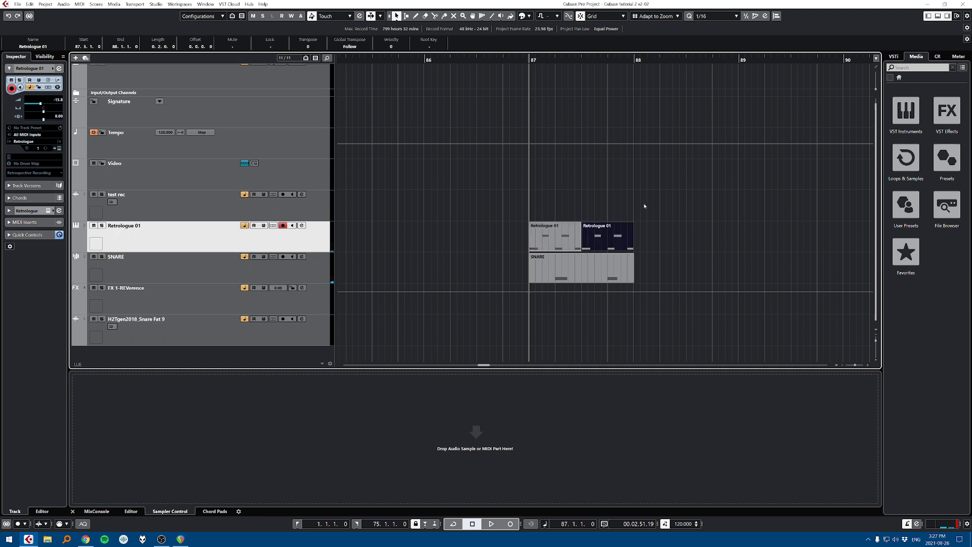
Step: Glue the two Retrologue 01 parts in bar 87 into one part
{"action": "key", "text": "4"}
{"action": "left_click", "coordinate": [545, 239]}
{"action": "key", "text": "1"}
Step: Play back the Retrologue 01 and SNARE parts together from bar 87, with both parts selected
{"action": "key", "text": "space"}
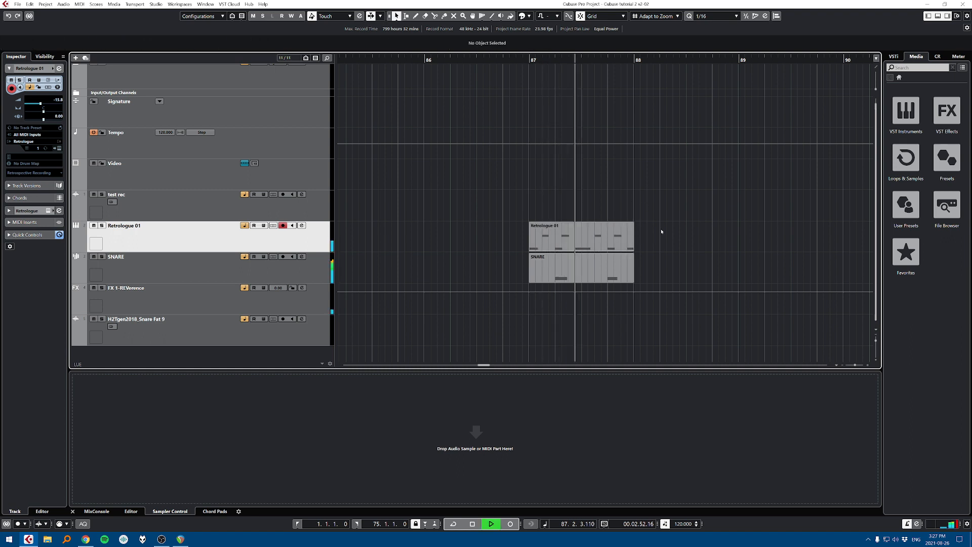
{"action": "key", "text": "space"}
{"action": "left_click_drag", "start_coordinate": [666, 234], "coordinate": [523, 249]}
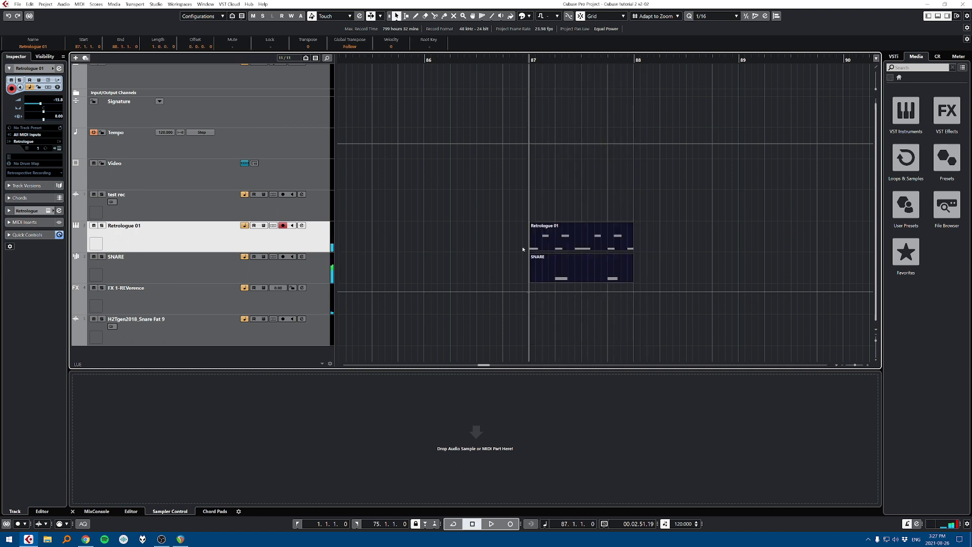
{"action": "key", "text": "space"}
{"action": "key", "text": "g"}
{"action": "key", "text": "g"}
{"action": "key", "text": "g"}
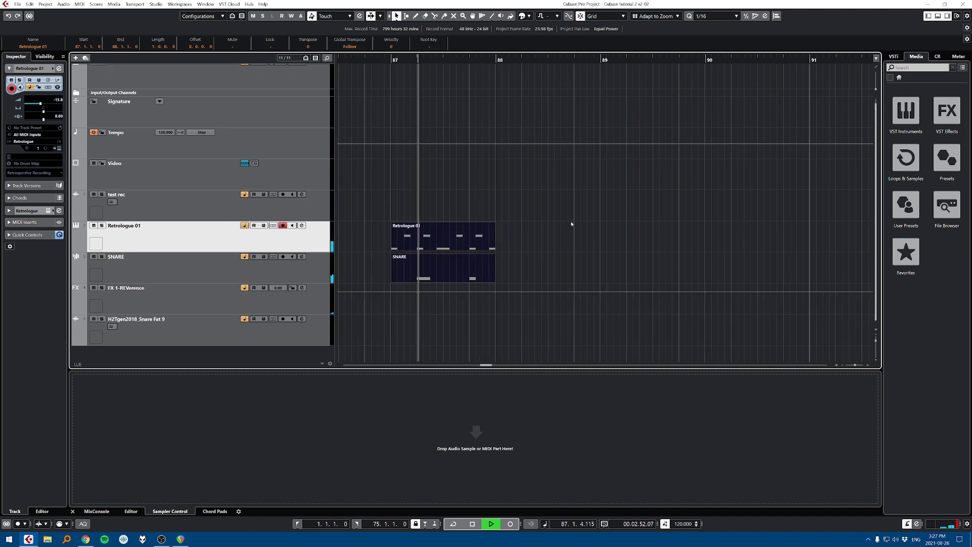
{"action": "key", "text": "space"}
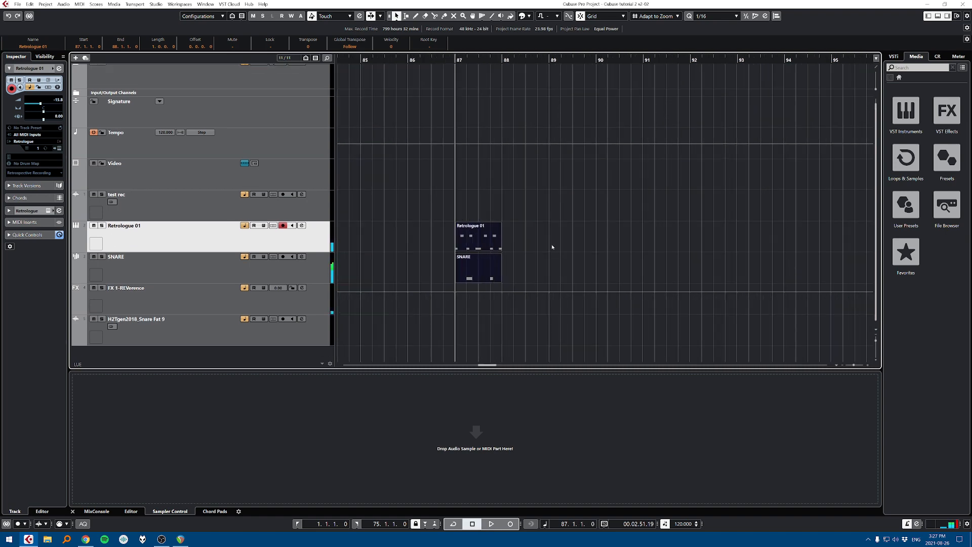
Step: Add a stereo group channel named INSTRUMENTAL for the Retrologue 01 and SNARE tracks, routed to Stereo Out and created outside a folder
{"action": "left_click", "coordinate": [370, 229]}
{"action": "key", "text": "Down"}
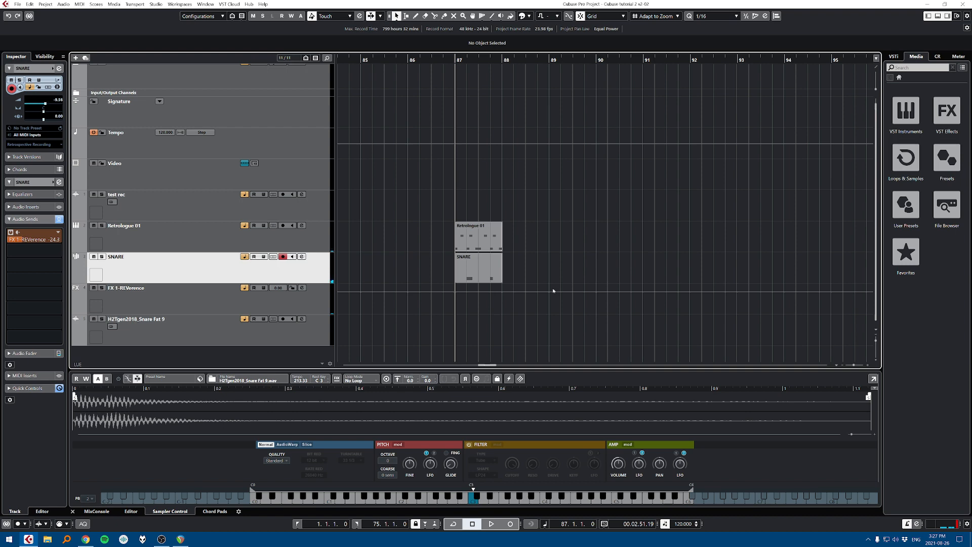
{"action": "key", "text": "h"}
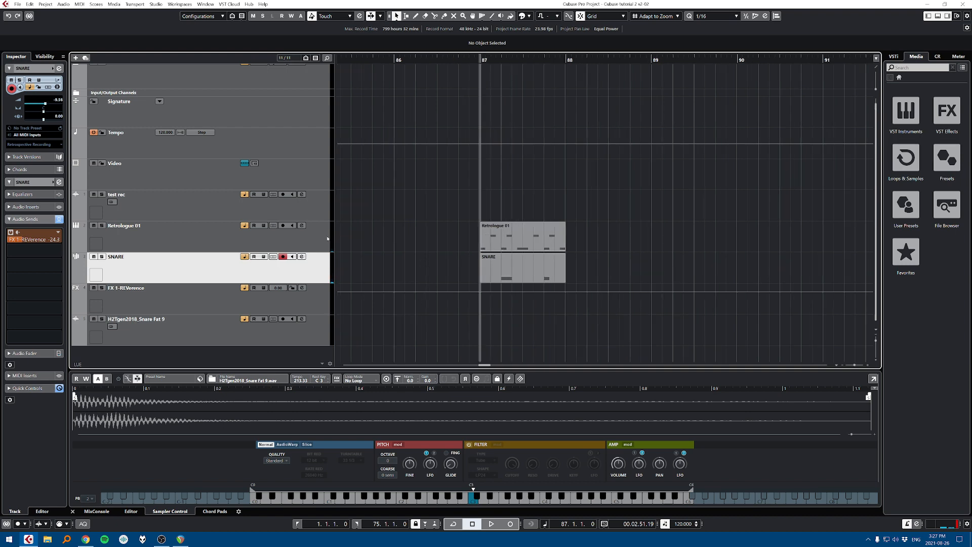
{"action": "left_click", "coordinate": [280, 244], "text": "shift"}
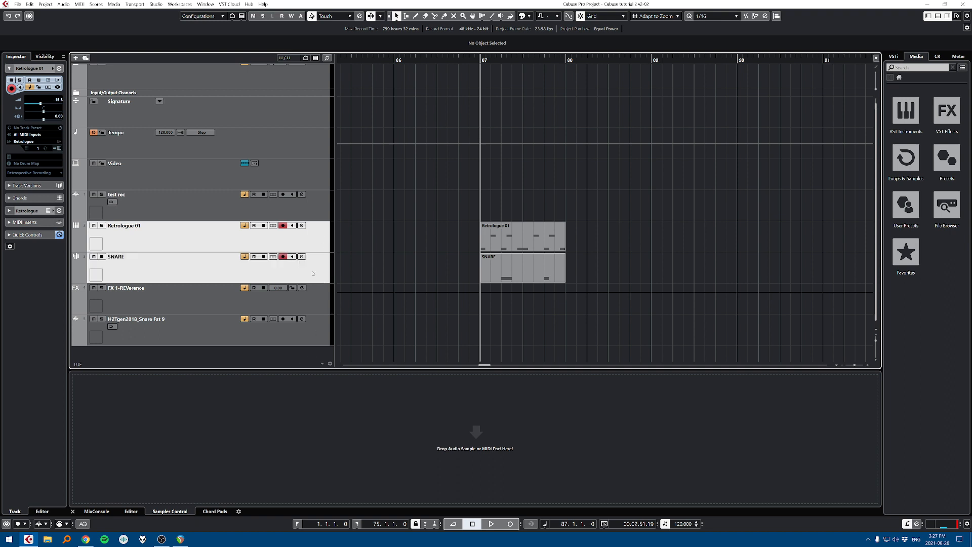
{"action": "right_click", "coordinate": [299, 354]}
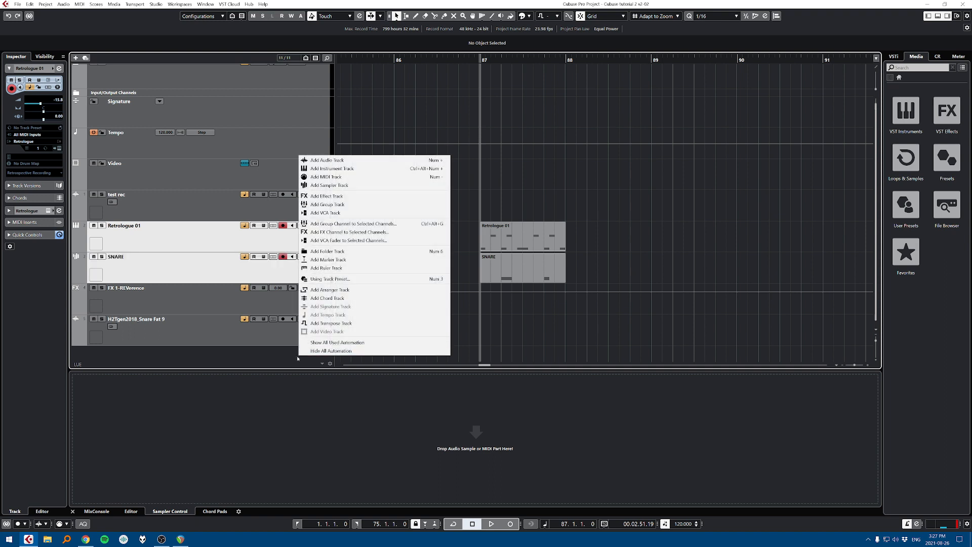
{"action": "left_click", "coordinate": [385, 228]}
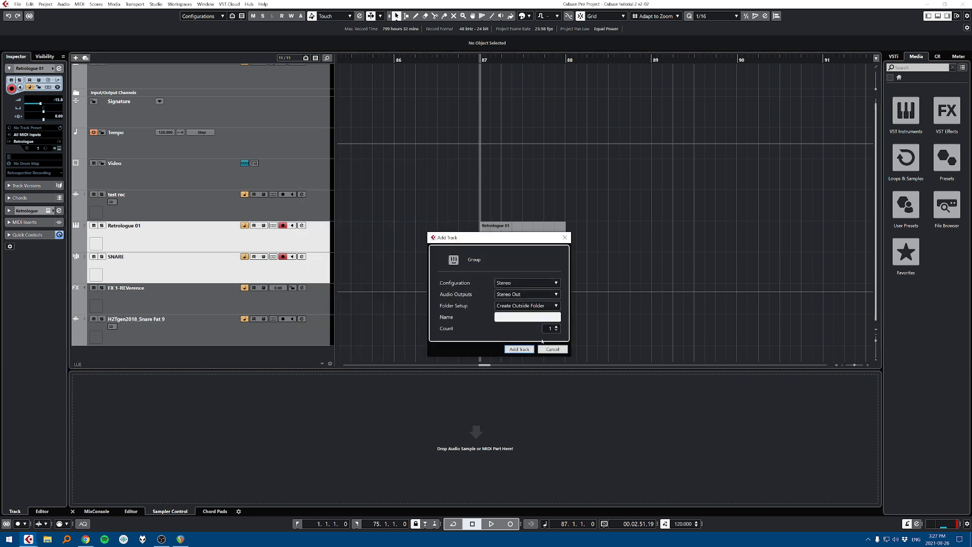
{"action": "type", "text": "INSTRUMENTAL"}
{"action": "key", "text": "Return"}
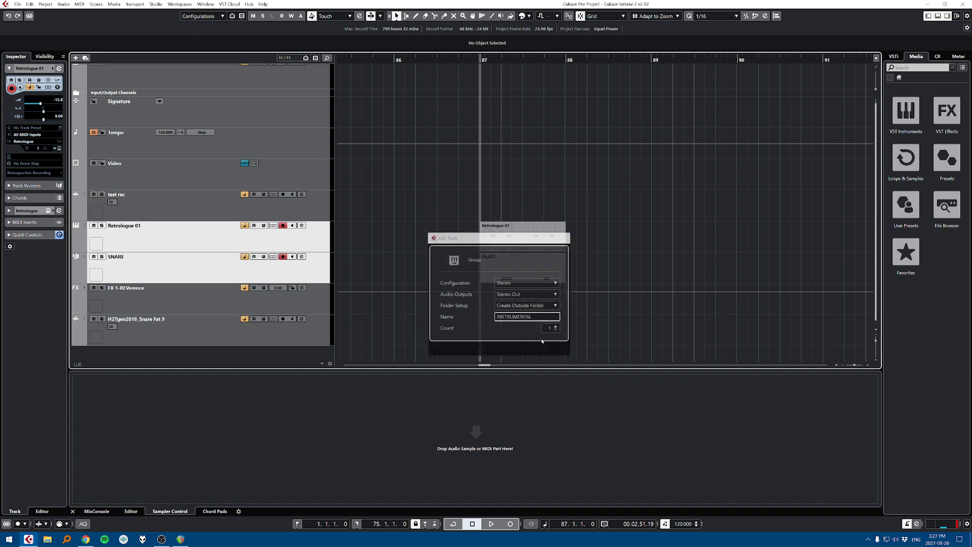
Step: Try an EQ adjustment on the INSTRUMENTAL group channel during playback, and remove the EQ point
{"action": "scroll", "coordinate": [495, 280], "scroll_direction": "down", "scroll_amount": 1}
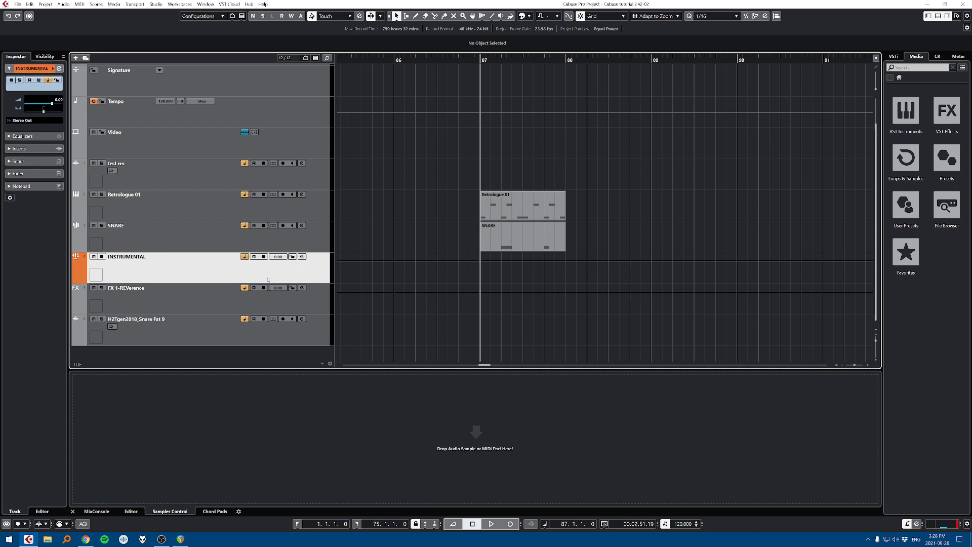
{"action": "left_click", "coordinate": [302, 256]}
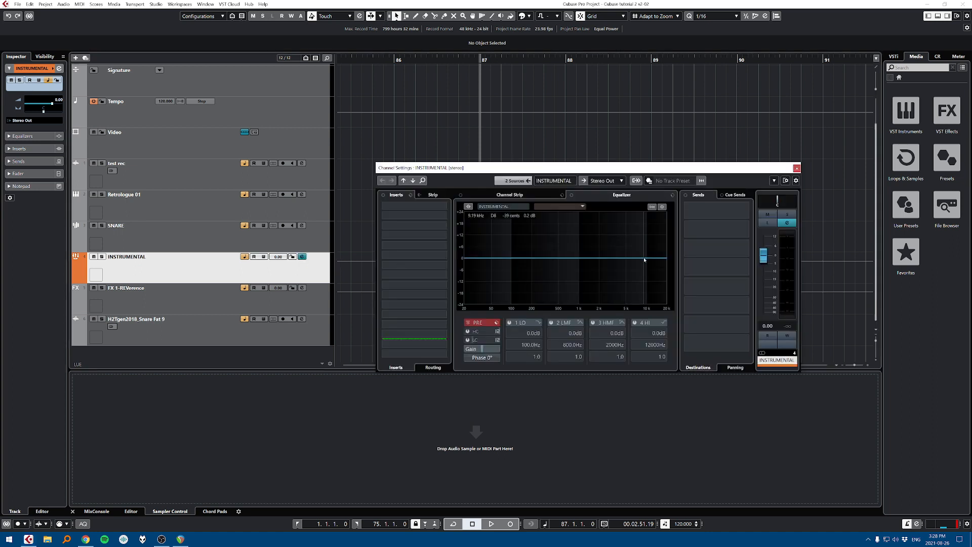
{"action": "key", "text": "space"}
{"action": "left_click_drag", "start_coordinate": [644, 259], "coordinate": [536, 307]}
{"action": "key", "text": "space"}
{"action": "double_click", "coordinate": [536, 307]}
{"action": "left_click", "coordinate": [797, 168]}
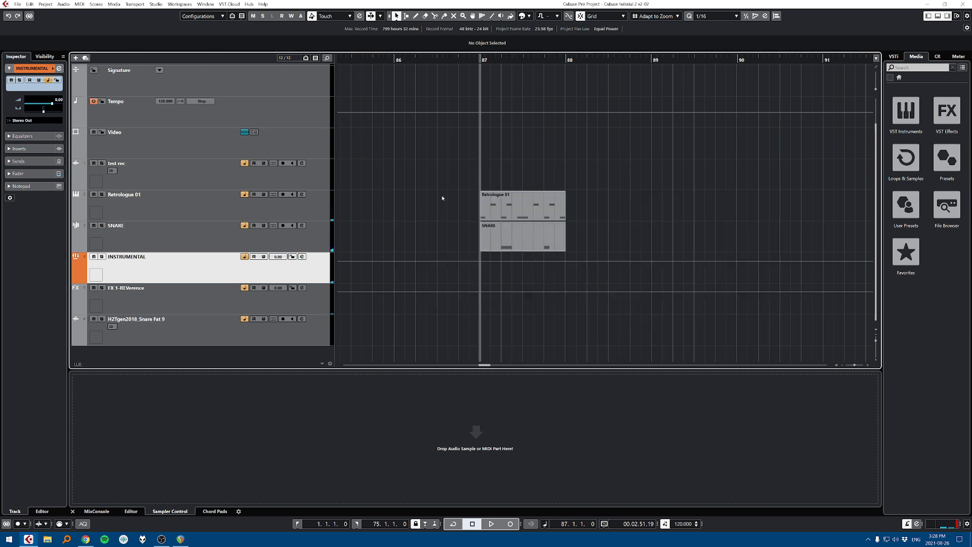
Step: Move the Retrologue 01, SNARE and INSTRUMENTAL group tracks into a new folder track named INSTRUMENTAL
{"action": "left_click", "coordinate": [307, 216], "text": "shift"}
{"action": "right_click", "coordinate": [312, 207]}
{"action": "left_click", "coordinate": [321, 193]}
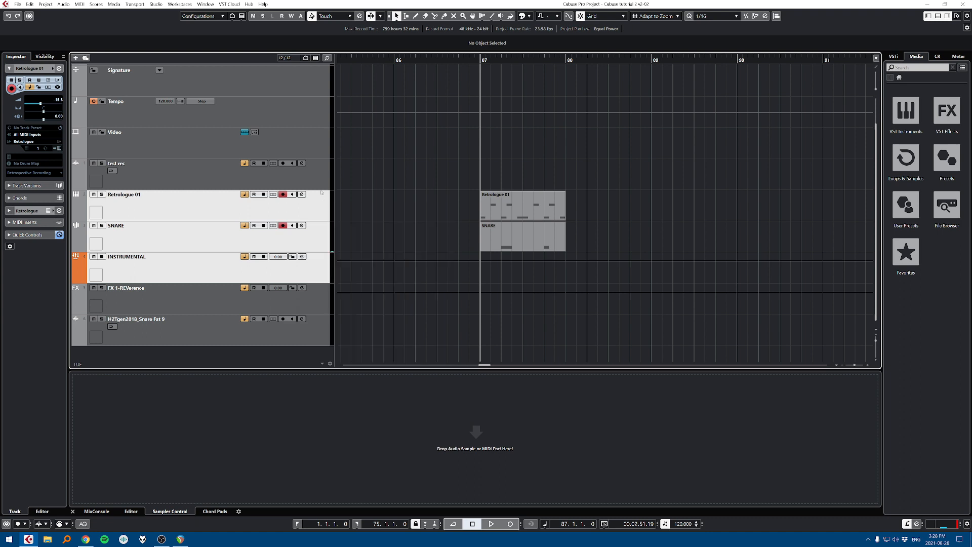
{"action": "right_click", "coordinate": [312, 278]}
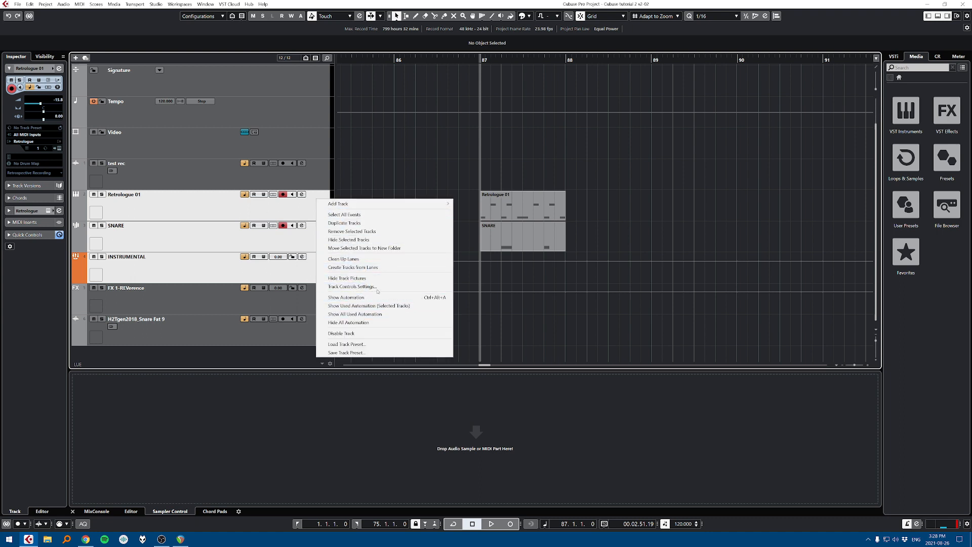
{"action": "left_click", "coordinate": [388, 248]}
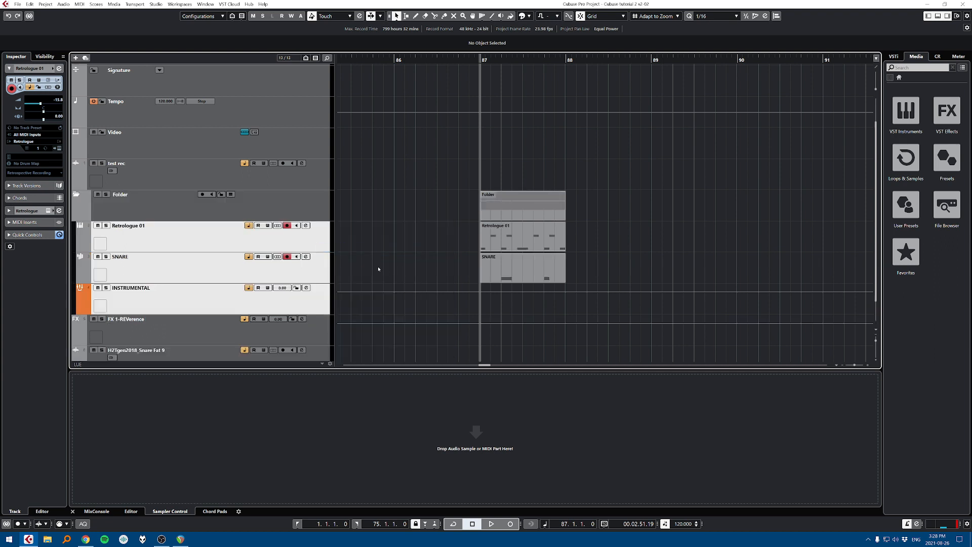
{"action": "double_click", "coordinate": [119, 194]}
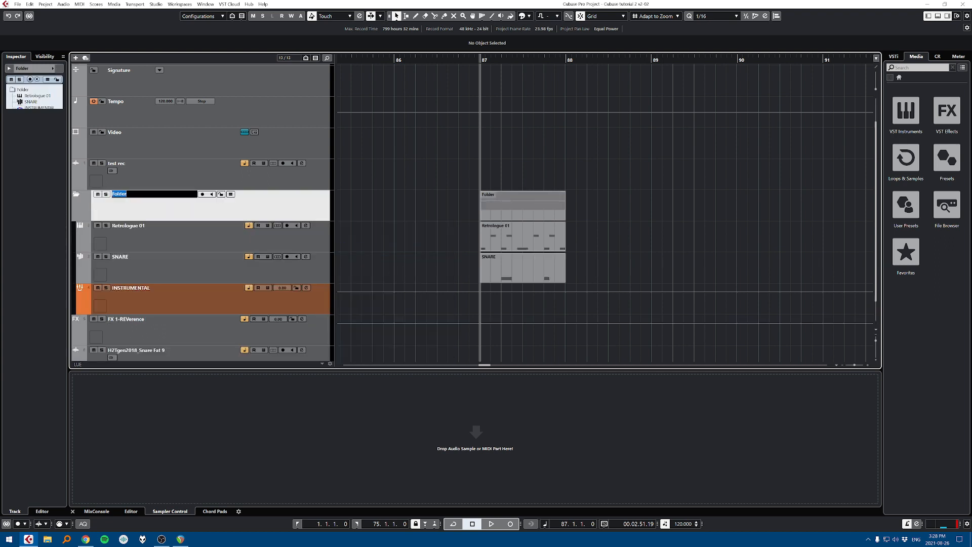
{"action": "type", "text": "INSTRUMENTAL"}
{"action": "key", "text": "Return"}
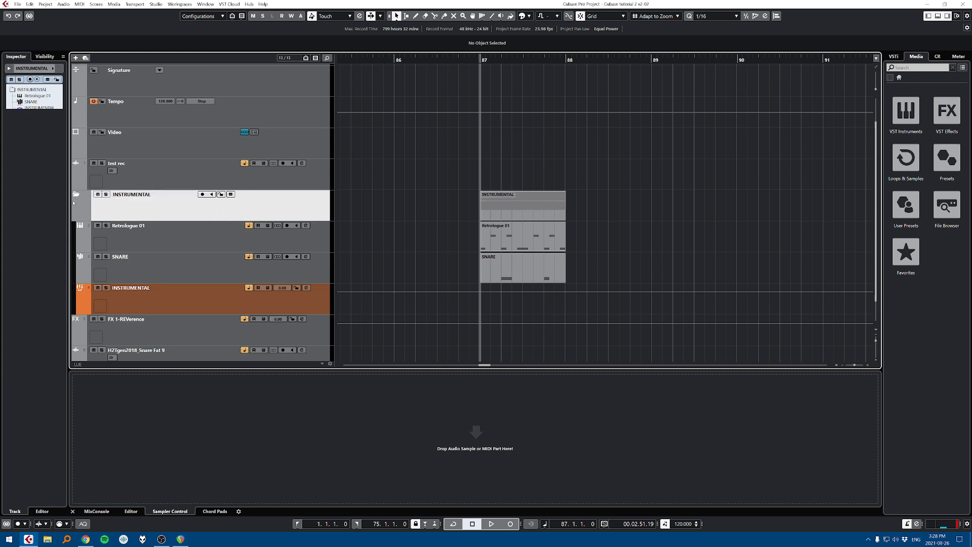
Step: Toggle record enable for the INSTRUMENTAL folder's tracks on and back off
{"action": "scroll", "coordinate": [73, 203], "scroll_direction": "up", "scroll_amount": 2}
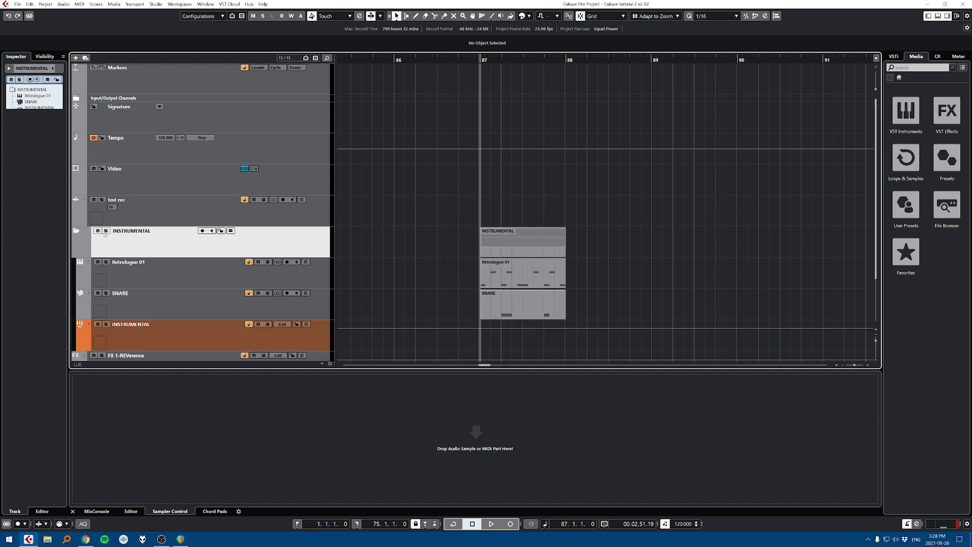
{"action": "left_click", "coordinate": [204, 231]}
{"action": "left_click", "coordinate": [202, 231]}
Step: Place the playhead at 81.2, enlarge the test rec track and play back its recording
{"action": "left_click_drag", "start_coordinate": [662, 183], "coordinate": [792, 167]}
{"action": "scroll", "coordinate": [569, 218], "scroll_direction": "down", "scroll_amount": 3}
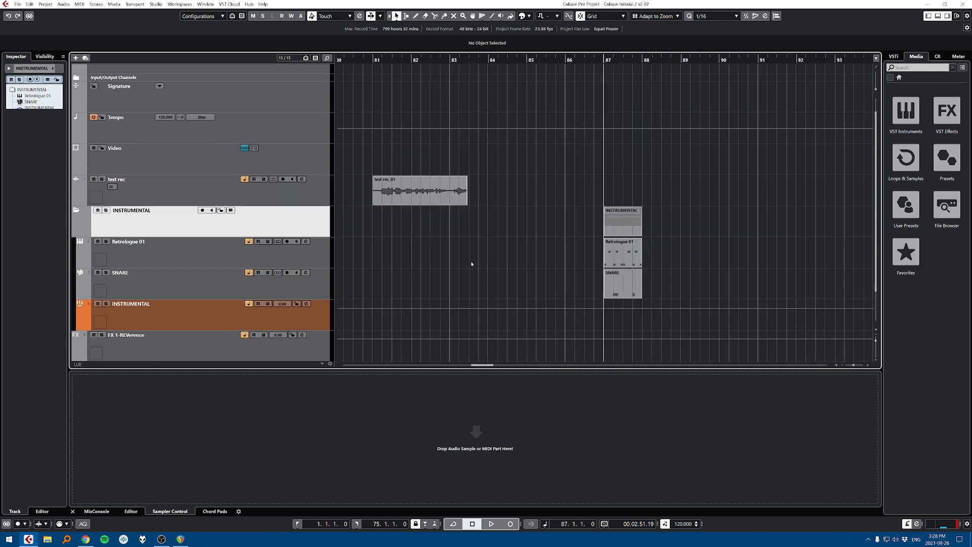
{"action": "left_click_drag", "start_coordinate": [471, 262], "coordinate": [569, 192]}
{"action": "left_click", "coordinate": [600, 155]}
{"action": "scroll", "coordinate": [653, 177], "scroll_direction": "up", "scroll_amount": 3}
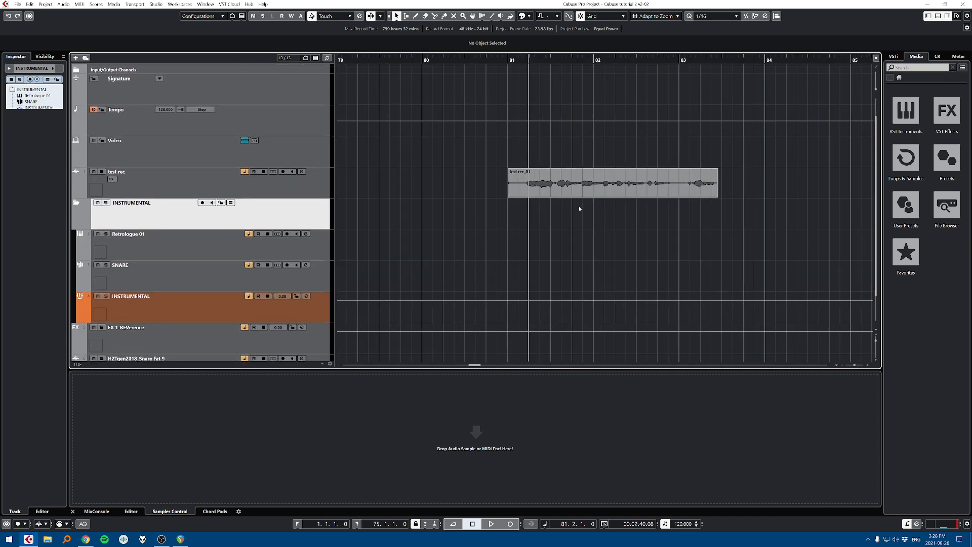
{"action": "left_click", "coordinate": [292, 186]}
{"action": "key", "text": "z"}
{"action": "scroll", "coordinate": [546, 210], "scroll_direction": "right", "scroll_amount": 4}
{"action": "scroll", "coordinate": [455, 174], "scroll_direction": "left", "scroll_amount": 3}
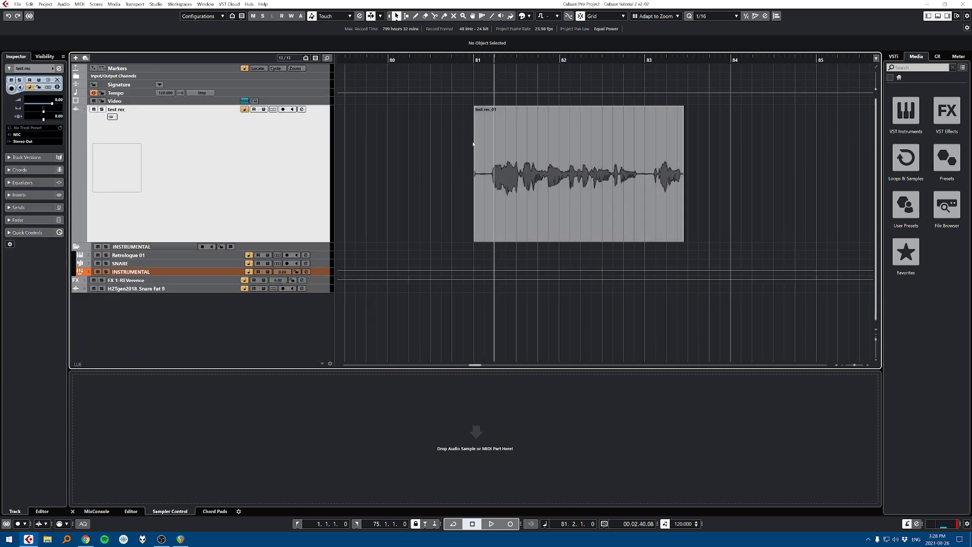
{"action": "key", "text": "space"}
{"action": "key", "text": "space"}
Step: Turn snapping off and trim the test rec event freely at both ends, to about 81.1.3 and 83.2.1
{"action": "key", "text": "j"}
{"action": "left_click", "coordinate": [569, 179]}
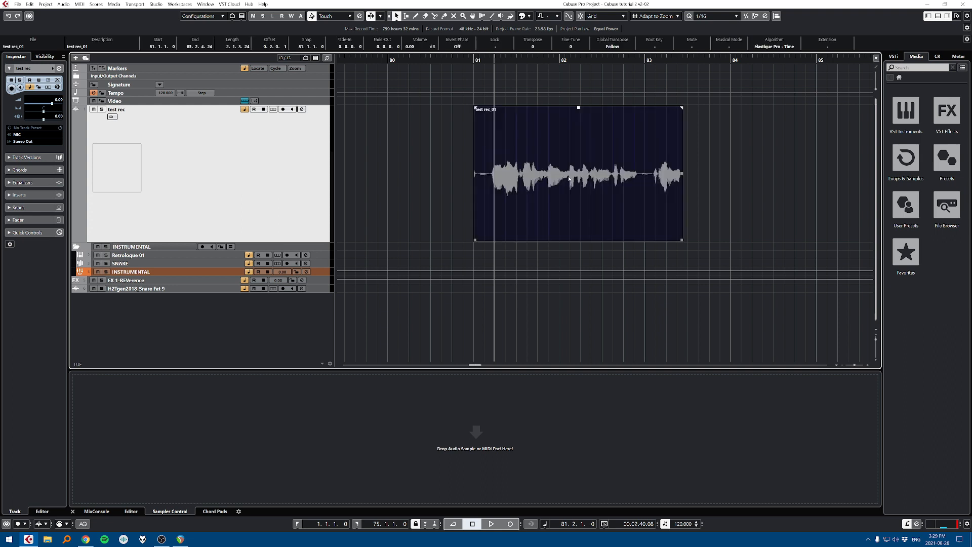
{"action": "left_click", "coordinate": [473, 255]}
{"action": "left_click", "coordinate": [510, 170]}
{"action": "mouse_move", "coordinate": [479, 239]}
{"action": "mouse_move", "coordinate": [474, 238]}
{"action": "left_mouse_down"}
{"action": "mouse_move", "coordinate": [531, 238]}
{"action": "mouse_move", "coordinate": [471, 236]}
{"action": "mouse_move", "coordinate": [488, 236]}
{"action": "left_mouse_up"}
{"action": "mouse_move", "coordinate": [680, 239]}
{"action": "left_mouse_down"}
{"action": "mouse_move", "coordinate": [622, 242]}
{"action": "mouse_move", "coordinate": [666, 239]}
{"action": "left_mouse_up"}
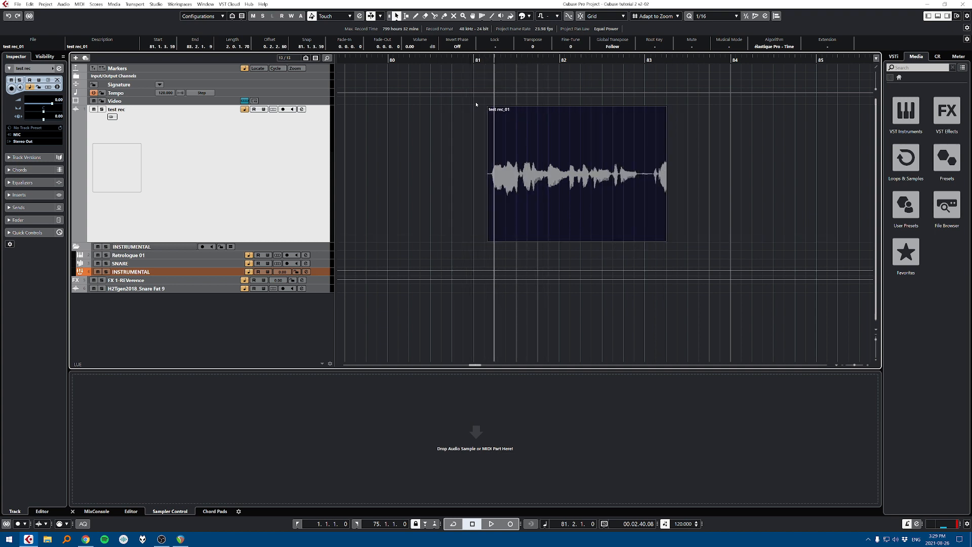
Step: Try a 0.3.3.96 fade-in and a 0.3.3.2 fade-out on the test rec event, view both fade editors, and remove the fades
{"action": "left_click_drag", "start_coordinate": [489, 108], "coordinate": [572, 107]}
{"action": "left_click_drag", "start_coordinate": [666, 109], "coordinate": [587, 108]}
{"action": "double_click", "coordinate": [515, 168]}
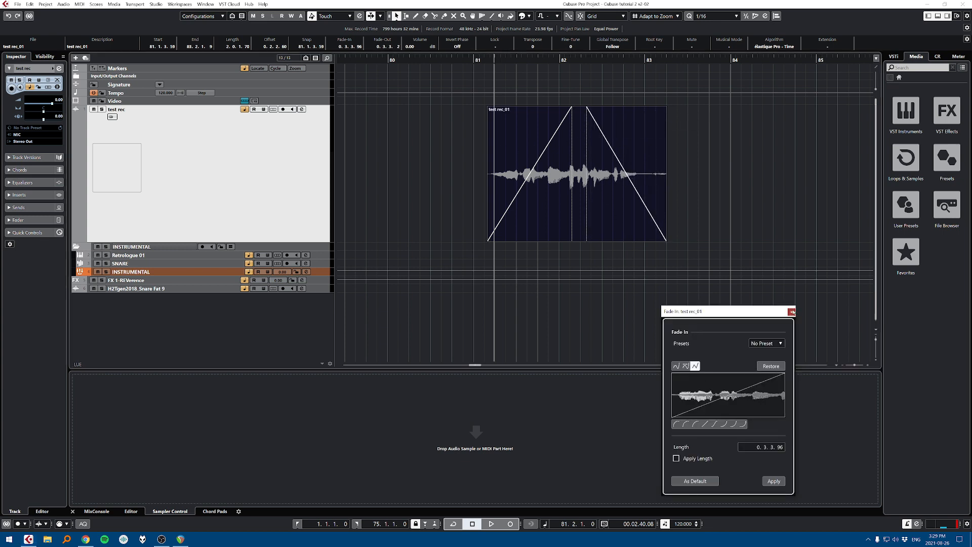
{"action": "left_click", "coordinate": [791, 312]}
{"action": "double_click", "coordinate": [653, 212]}
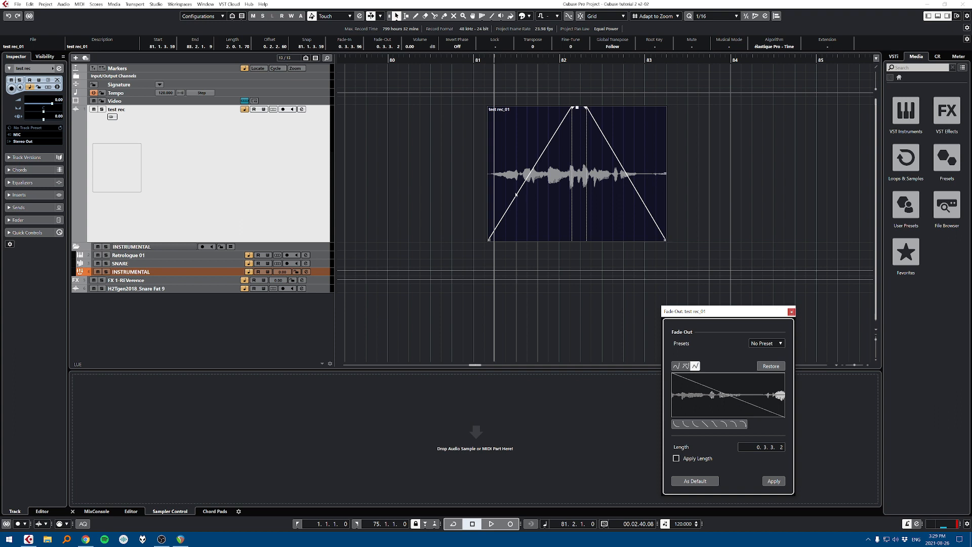
{"action": "left_click", "coordinate": [555, 204]}
{"action": "left_click", "coordinate": [791, 312]}
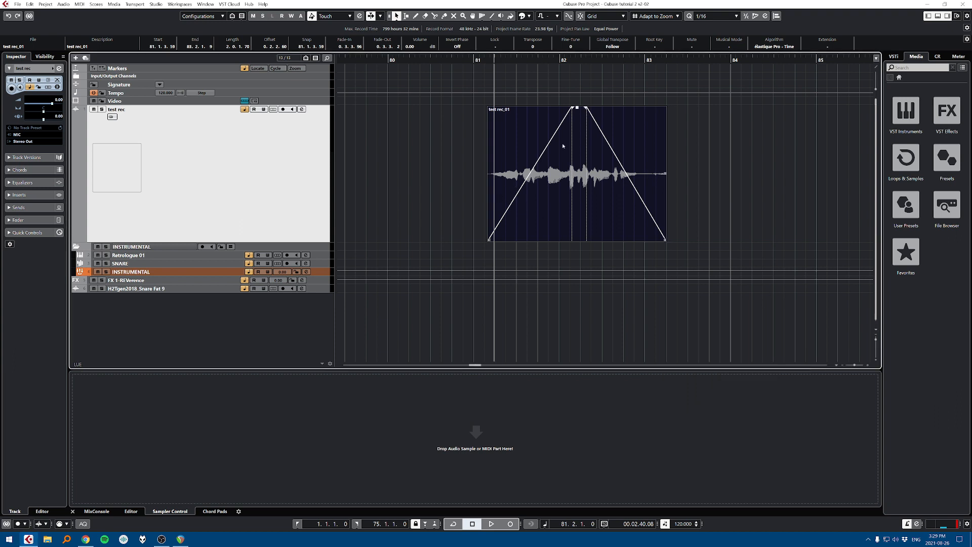
{"action": "left_click_drag", "start_coordinate": [573, 108], "coordinate": [488, 109]}
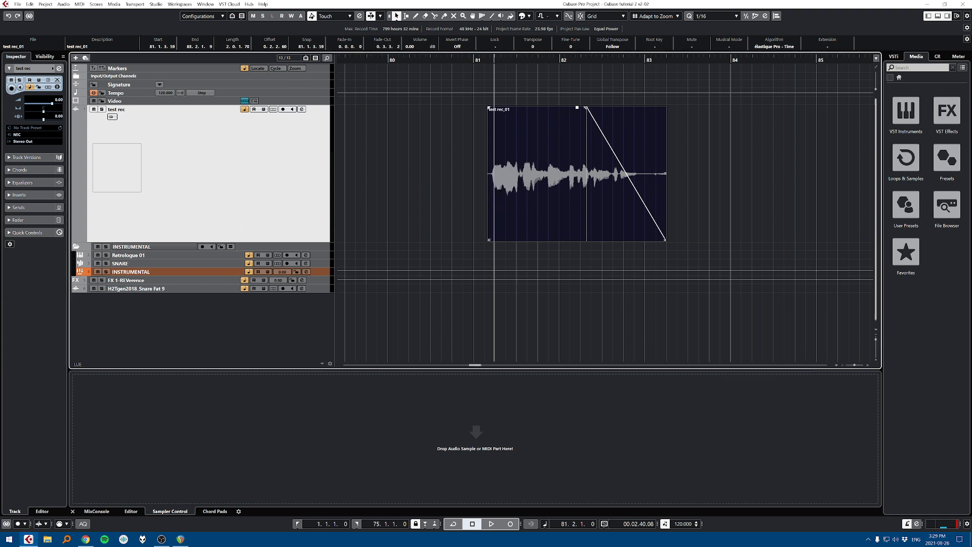
{"action": "left_click_drag", "start_coordinate": [586, 108], "coordinate": [665, 108]}
Step: Raise the test rec event's volume, return it to its original level, and play the recording
{"action": "mouse_move", "coordinate": [577, 108]}
{"action": "left_mouse_down"}
{"action": "mouse_move", "coordinate": [575, 202]}
{"action": "mouse_move", "coordinate": [576, 144]}
{"action": "mouse_move", "coordinate": [565, 127]}
{"action": "mouse_move", "coordinate": [566, 192]}
{"action": "mouse_move", "coordinate": [574, 94]}
{"action": "mouse_move", "coordinate": [576, 223]}
{"action": "mouse_move", "coordinate": [580, 89]}
{"action": "left_mouse_up"}
{"action": "mouse_move", "coordinate": [875, 89]}
{"action": "left_mouse_down"}
{"action": "mouse_move", "coordinate": [875, 79]}
{"action": "mouse_move", "coordinate": [874, 90]}
{"action": "left_mouse_up"}
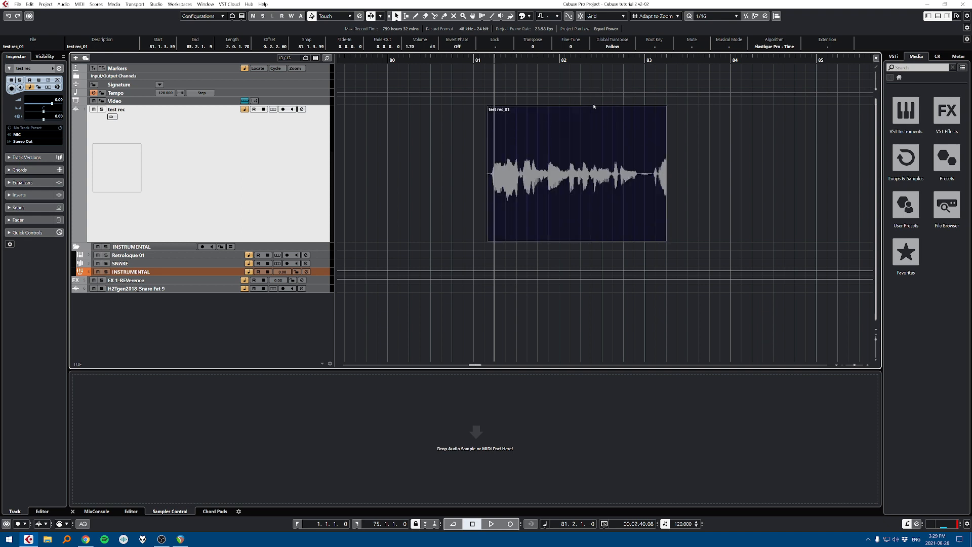
{"action": "mouse_move", "coordinate": [577, 107]}
{"action": "left_mouse_down"}
{"action": "mouse_move", "coordinate": [577, 245]}
{"action": "mouse_move", "coordinate": [578, 109]}
{"action": "left_mouse_up"}
{"action": "key", "text": "space"}
{"action": "key", "text": "space"}
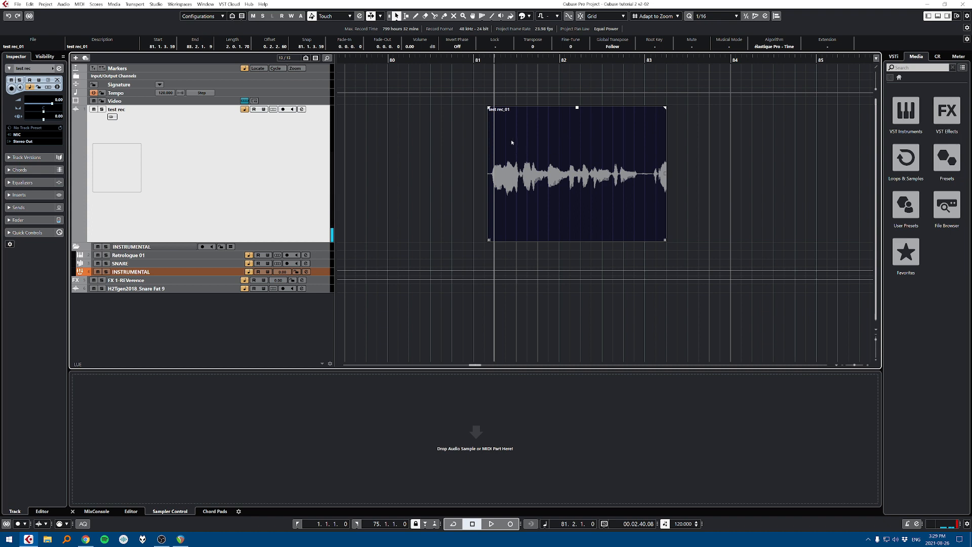
Step: Turn snapping on and trim the test rec event's start to 81.3.1, and on to 81.4.1 with the grid type set to Bar
{"action": "left_click", "coordinate": [580, 17]}
{"action": "left_click_drag", "start_coordinate": [488, 240], "coordinate": [517, 246]}
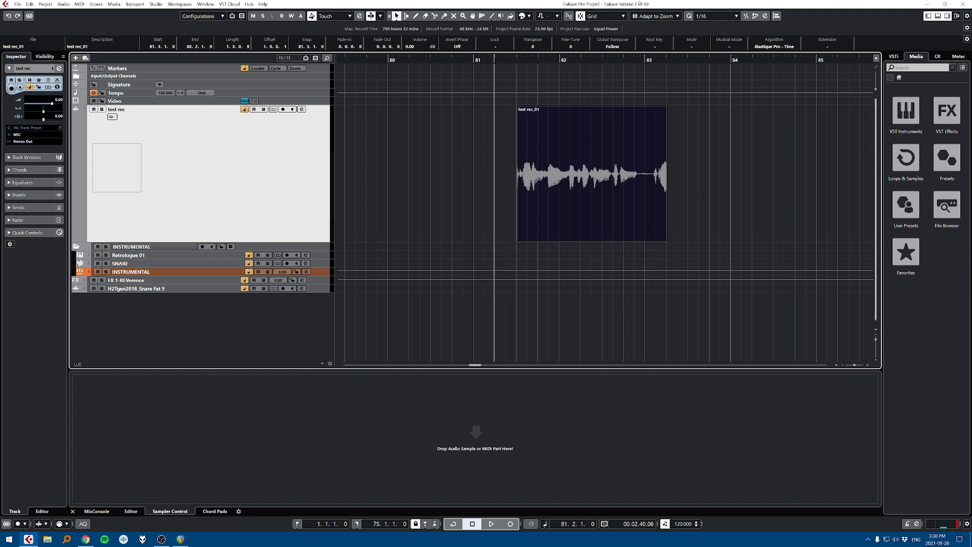
{"action": "left_click", "coordinate": [656, 16]}
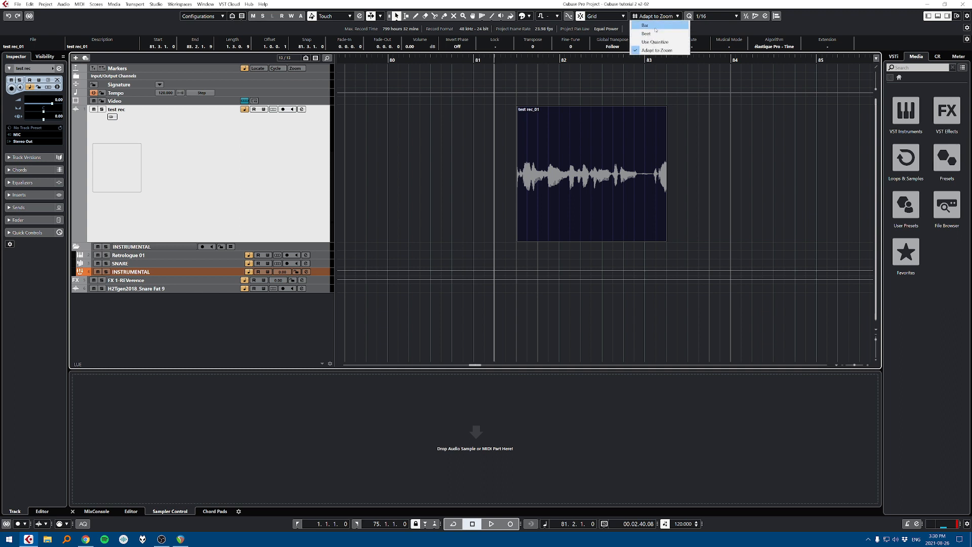
{"action": "left_click", "coordinate": [646, 26]}
{"action": "mouse_move", "coordinate": [518, 242]}
{"action": "left_mouse_down"}
{"action": "mouse_move", "coordinate": [560, 243]}
{"action": "mouse_move", "coordinate": [536, 237]}
{"action": "left_mouse_up"}
Step: Try the Beat and Use Quantize grid types, and open the list of quantize values
{"action": "left_click", "coordinate": [656, 16]}
{"action": "left_click", "coordinate": [646, 34]}
{"action": "left_click", "coordinate": [665, 17]}
{"action": "left_click", "coordinate": [648, 43]}
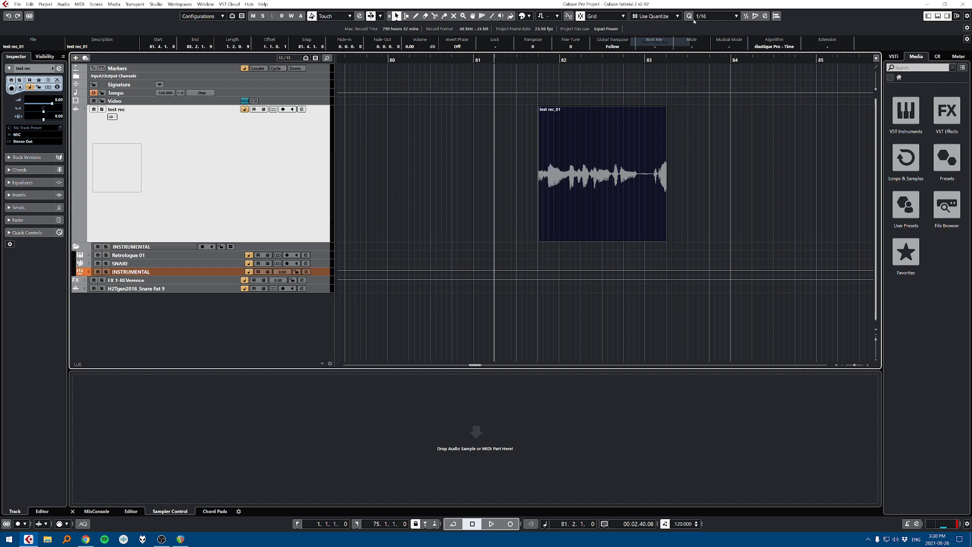
{"action": "left_click", "coordinate": [725, 18]}
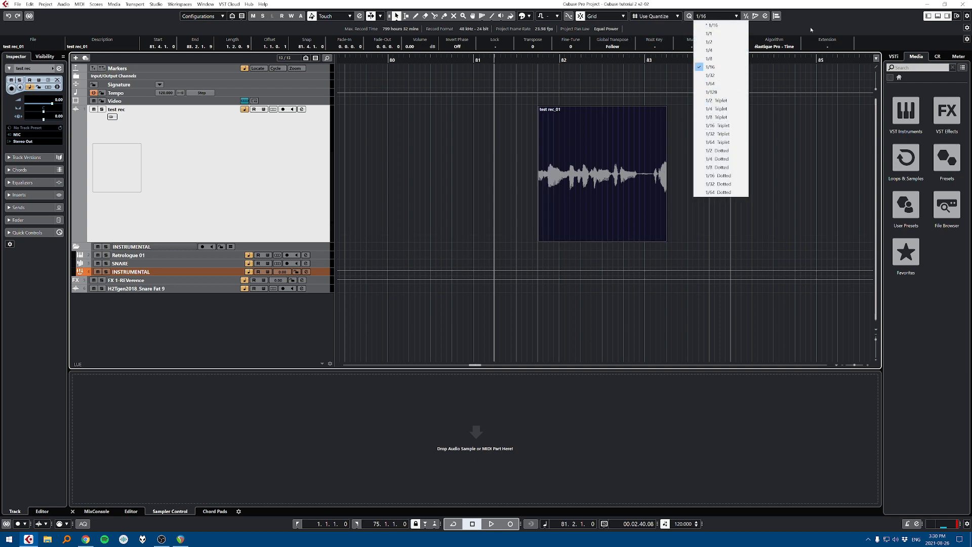
Step: Set the grid type to Adapt to Zoom and extend the test rec event's start back to 81.3.3
{"action": "left_click", "coordinate": [656, 19]}
{"action": "left_click", "coordinate": [652, 18]}
{"action": "mouse_move", "coordinate": [539, 243]}
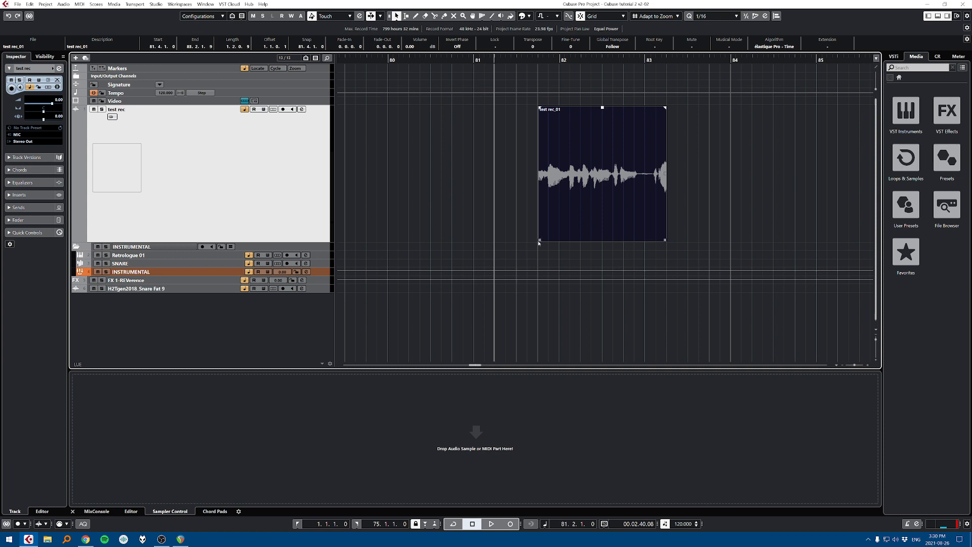
{"action": "left_click_drag", "start_coordinate": [539, 240], "coordinate": [530, 237]}
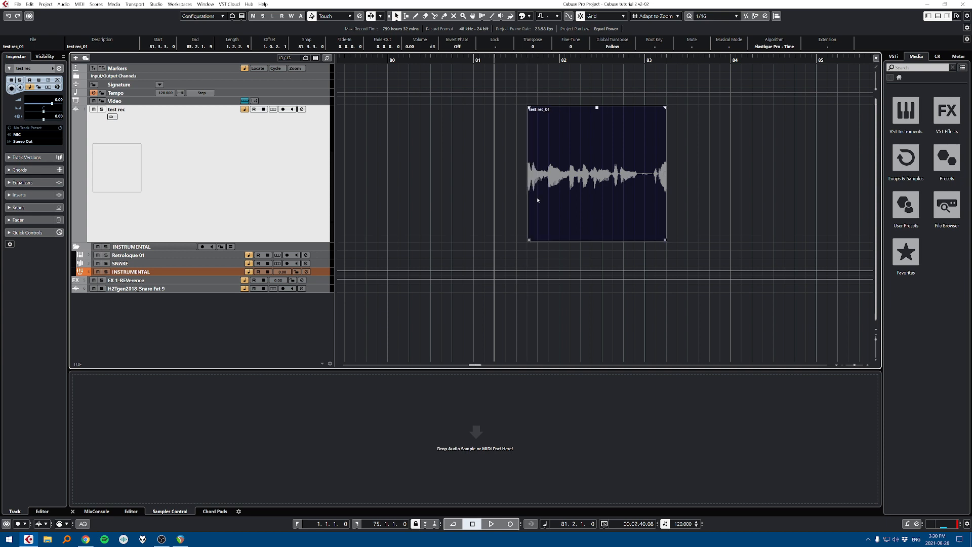
Step: Undo the last change to the start of the test rec_01 clip and check its starting edge against the grid
{"action": "scroll", "coordinate": [531, 235], "scroll_direction": "down", "scroll_amount": 3}
{"action": "key", "text": "ctrl+z"}
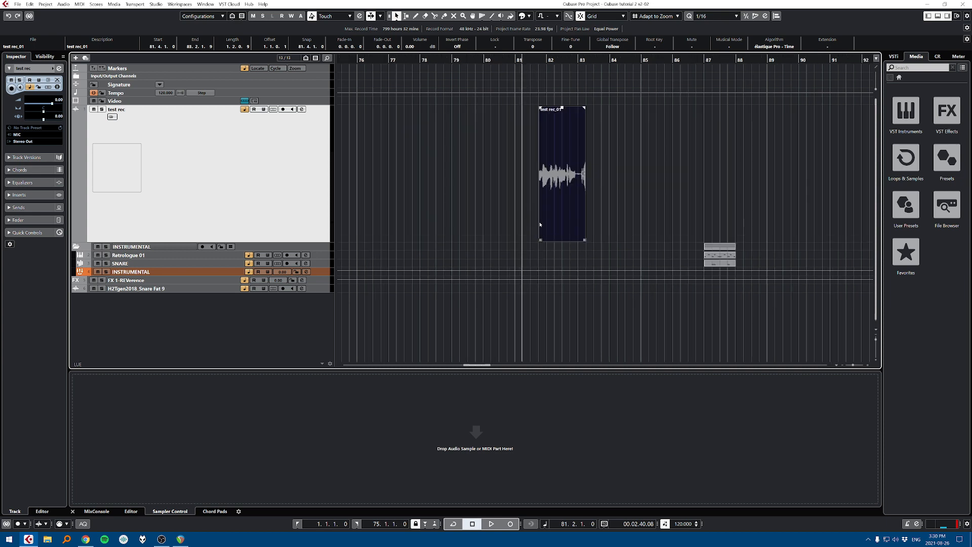
{"action": "scroll", "coordinate": [541, 247], "scroll_direction": "up", "scroll_amount": 5}
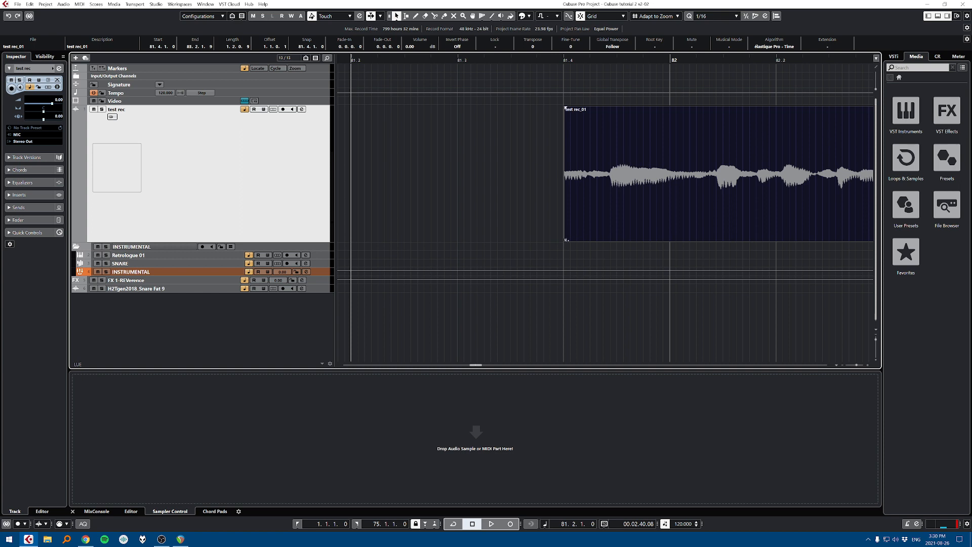
{"action": "mouse_move", "coordinate": [565, 240]}
{"action": "left_mouse_down"}
{"action": "mouse_move", "coordinate": [630, 241]}
{"action": "mouse_move", "coordinate": [565, 241]}
{"action": "left_mouse_up"}
{"action": "scroll", "coordinate": [549, 199], "scroll_direction": "down", "scroll_amount": 1}
{"action": "scroll", "coordinate": [549, 199], "scroll_direction": "down", "scroll_amount": 4}
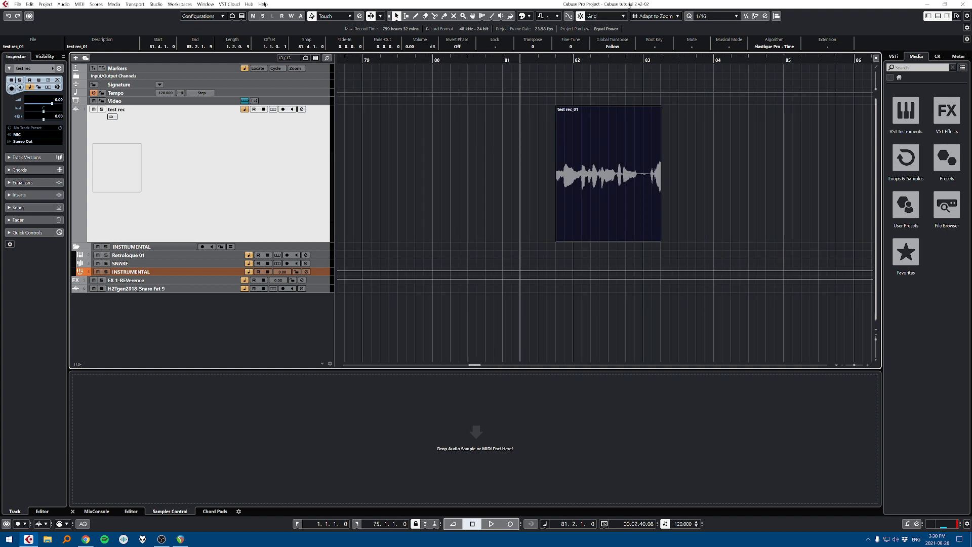
Step: Try the Use Quantize grid type, restore Adapt to Zoom, and keep the snap type on Grid
{"action": "left_click", "coordinate": [672, 19]}
{"action": "left_click", "coordinate": [658, 42]}
{"action": "left_click", "coordinate": [673, 17]}
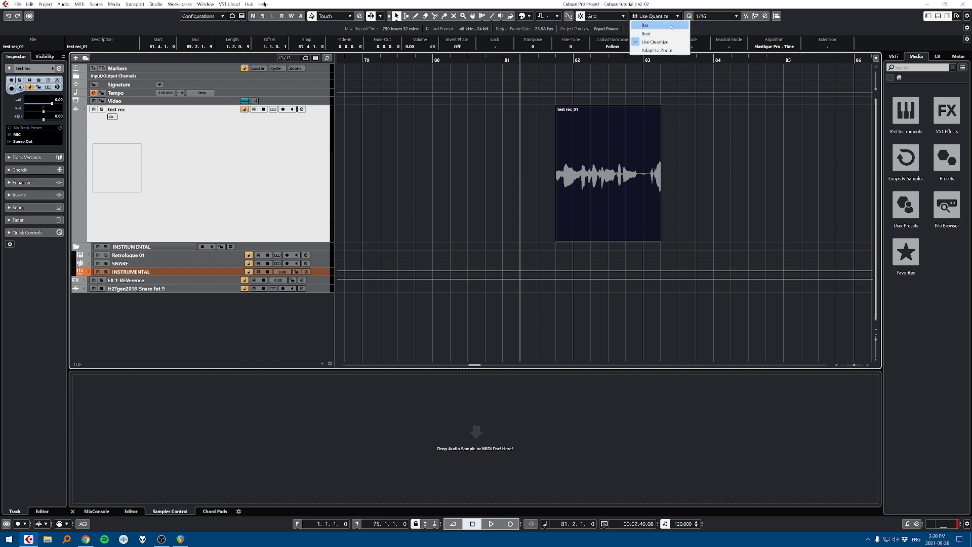
{"action": "left_click", "coordinate": [658, 25]}
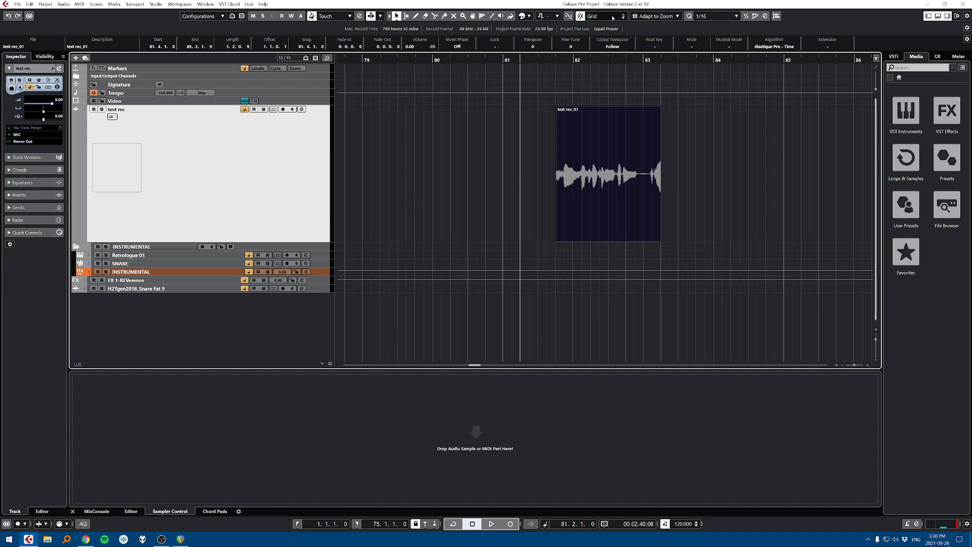
{"action": "left_click", "coordinate": [617, 17]}
{"action": "left_click", "coordinate": [612, 24]}
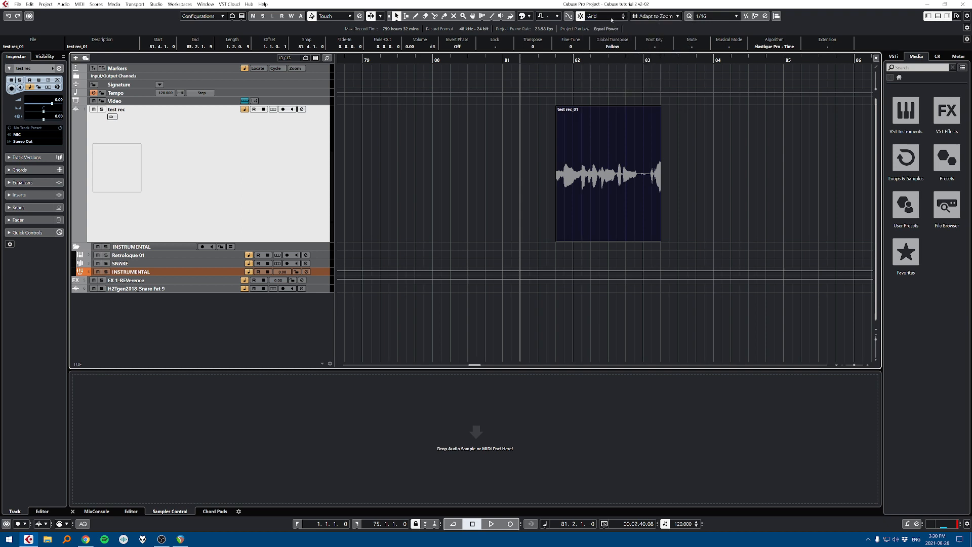
Step: Turn on Snap to Zero Crossing and split the test rec_01 clip at four points in its first half
{"action": "left_click", "coordinate": [580, 15]}
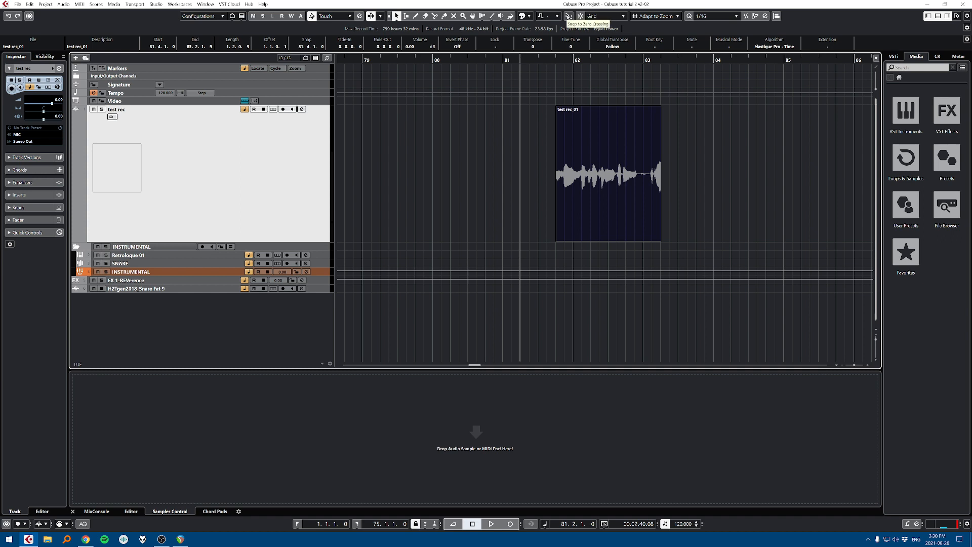
{"action": "left_click", "coordinate": [569, 17]}
{"action": "scroll", "coordinate": [548, 192], "scroll_direction": "up", "scroll_amount": 6}
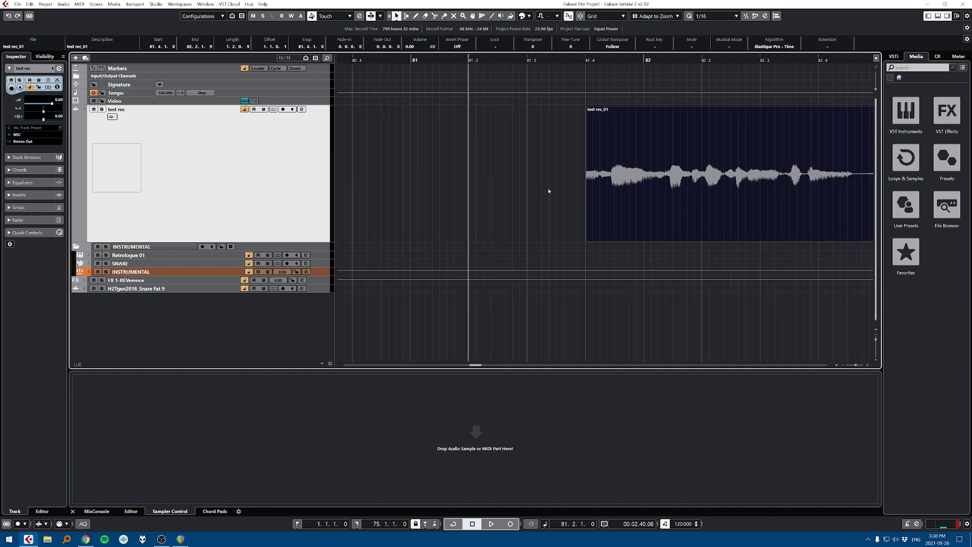
{"action": "key", "text": "3"}
{"action": "left_click", "coordinate": [663, 178]}
{"action": "left_click", "coordinate": [709, 178]}
{"action": "left_click", "coordinate": [773, 179]}
{"action": "left_click", "coordinate": [818, 181]}
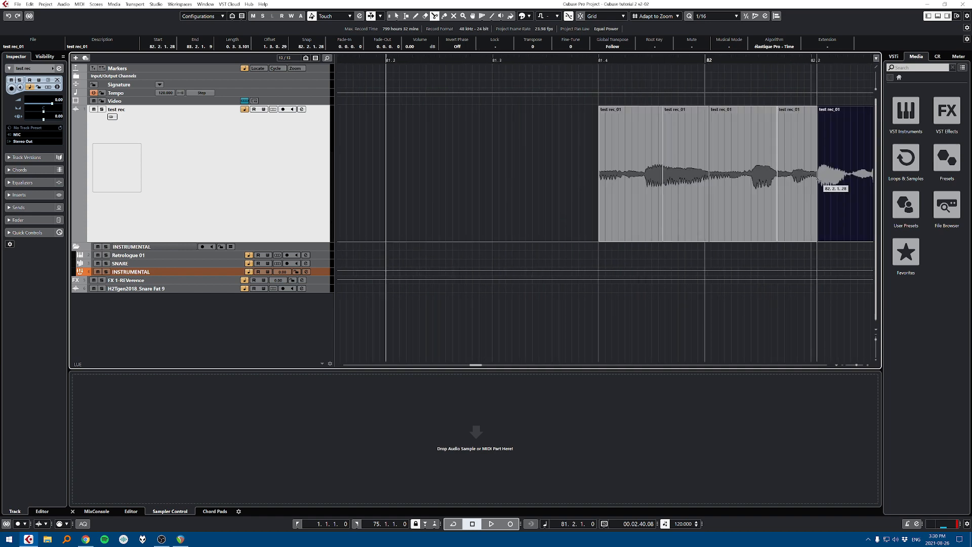
{"action": "left_click_drag", "start_coordinate": [835, 185], "coordinate": [538, 184]}
Step: Undo the four splits of the test rec_01 clip and return to the Object Selection tool
{"action": "scroll", "coordinate": [544, 184], "scroll_direction": "down", "scroll_amount": 4}
{"action": "key", "text": "ctrl+z"}
{"action": "key", "text": "ctrl+z"}
{"action": "key", "text": "ctrl+z"}
{"action": "key", "text": "ctrl+z"}
{"action": "key", "text": "1"}
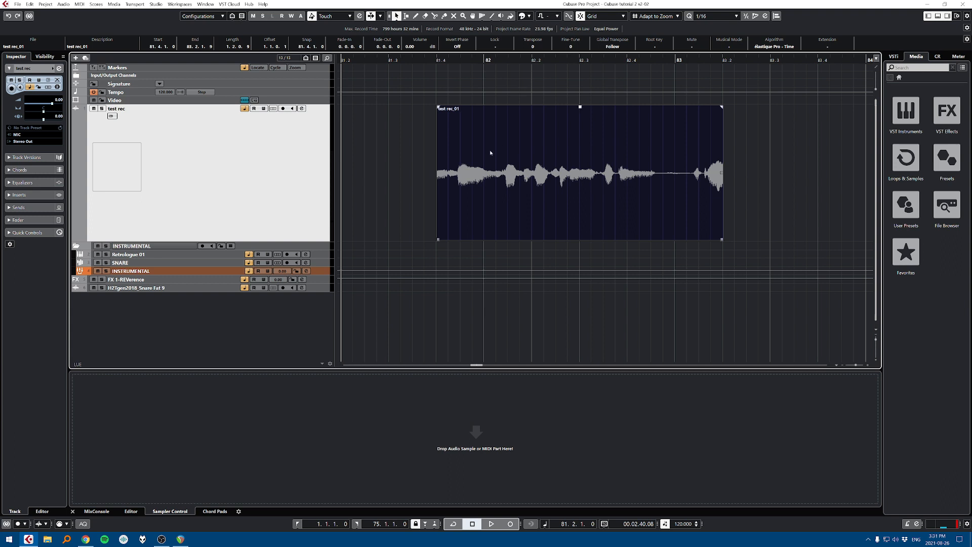
Step: Cycle twice through the numbered editing tools, ending on the Object Selection tool
{"action": "key", "text": "2"}
{"action": "key", "text": "3"}
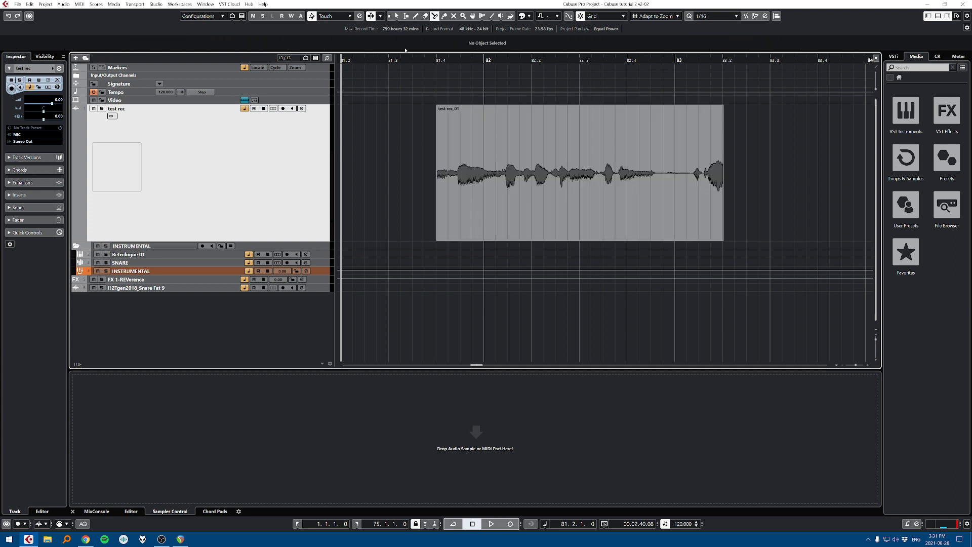
{"action": "key", "text": "4"}
{"action": "key", "text": "5"}
{"action": "key", "text": "6"}
{"action": "key", "text": "7"}
{"action": "key", "text": "8"}
{"action": "key", "text": "1"}
{"action": "key", "text": "2"}
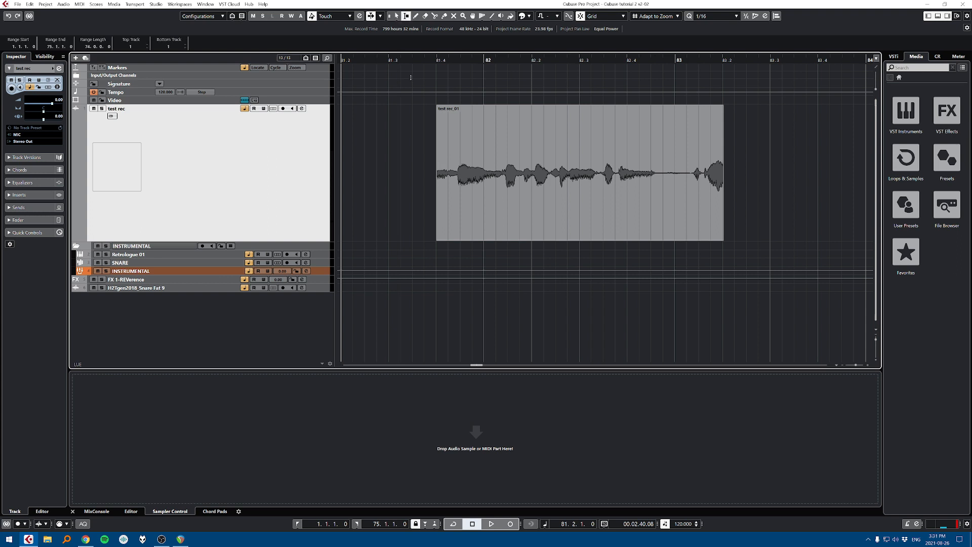
{"action": "key", "text": "3"}
{"action": "key", "text": "4"}
{"action": "key", "text": "5"}
{"action": "key", "text": "6"}
{"action": "key", "text": "7"}
{"action": "key", "text": "1"}
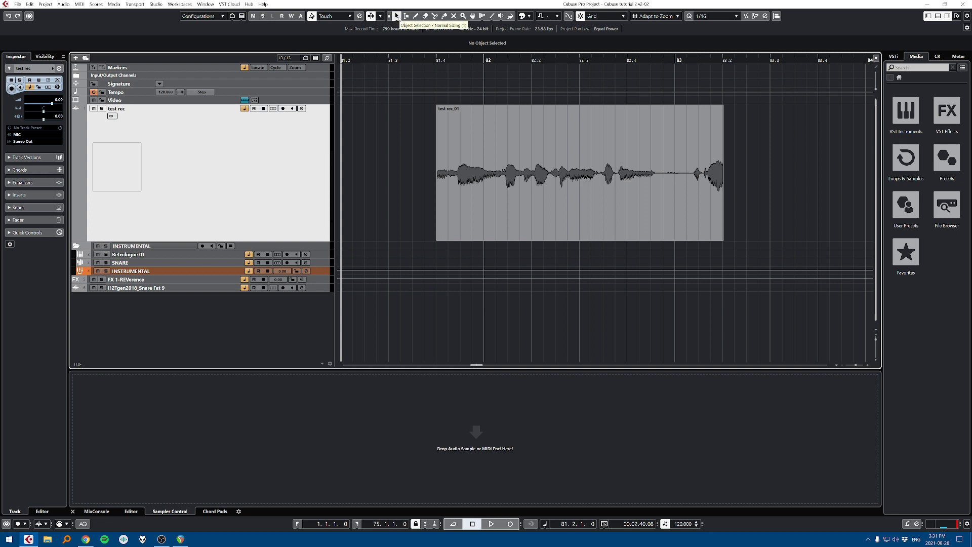
Step: Review the Object Selection tool's sizing modes and choose Normal Sizing
{"action": "left_click", "coordinate": [397, 17]}
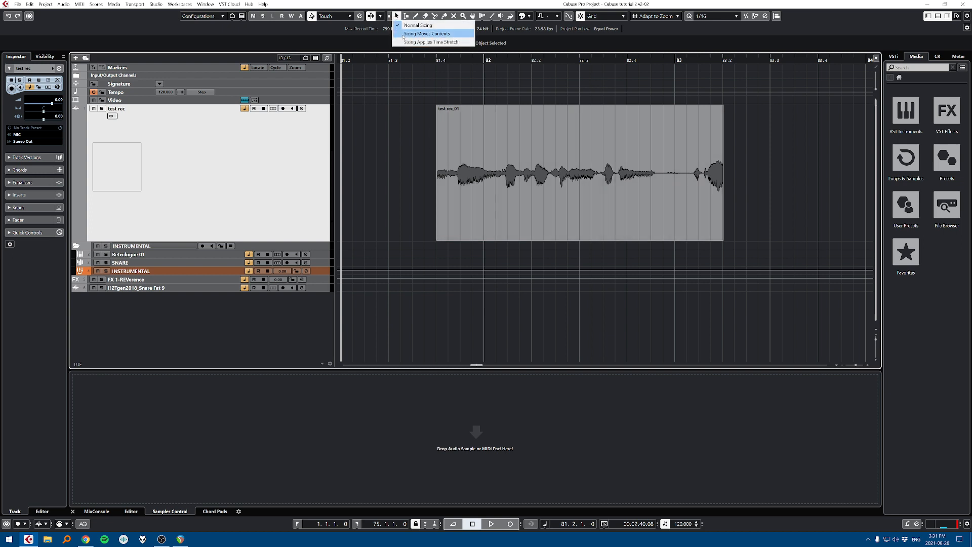
{"action": "left_click", "coordinate": [403, 18]}
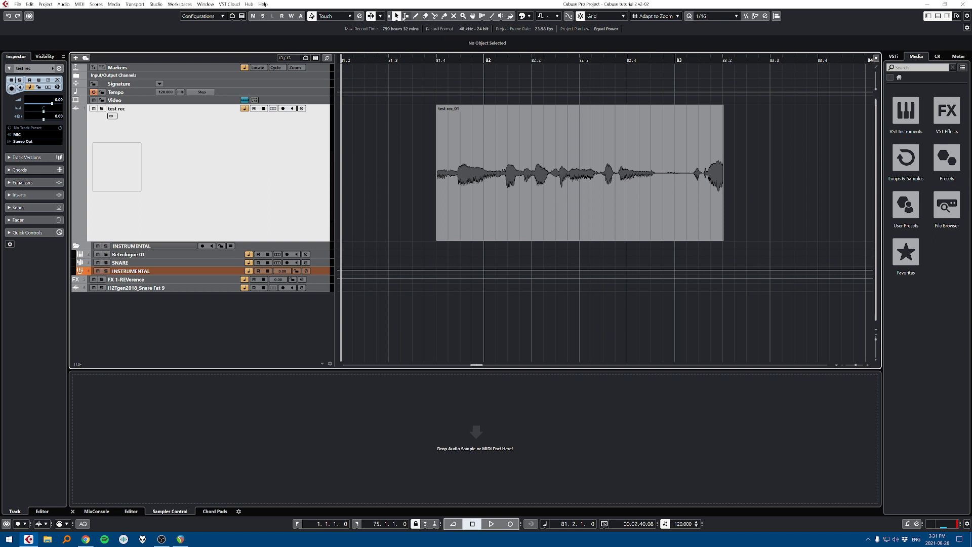
{"action": "left_click", "coordinate": [483, 17]}
{"action": "left_click", "coordinate": [491, 16]}
{"action": "left_click", "coordinate": [493, 18]}
{"action": "left_click", "coordinate": [493, 17]}
{"action": "left_click", "coordinate": [397, 16]}
{"action": "left_click", "coordinate": [397, 16]}
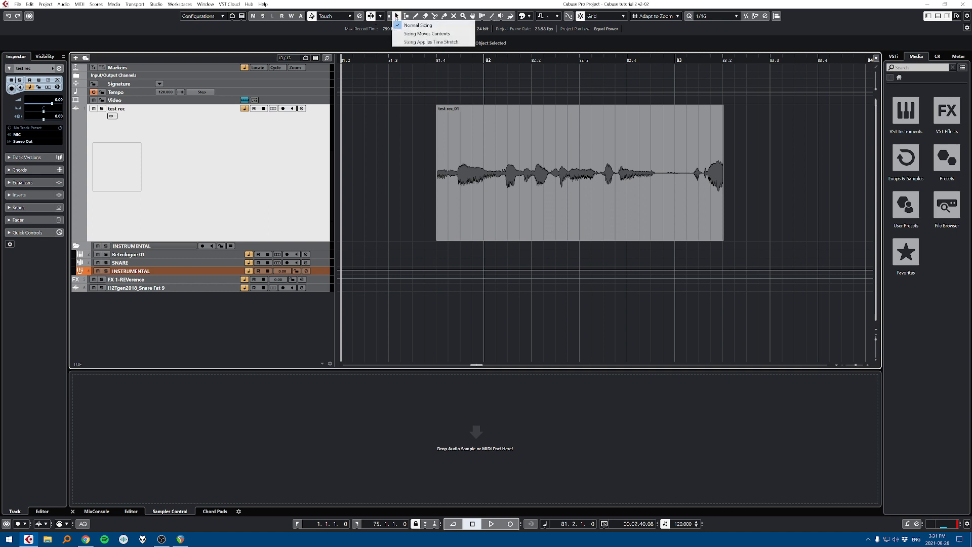
{"action": "left_click", "coordinate": [411, 25]}
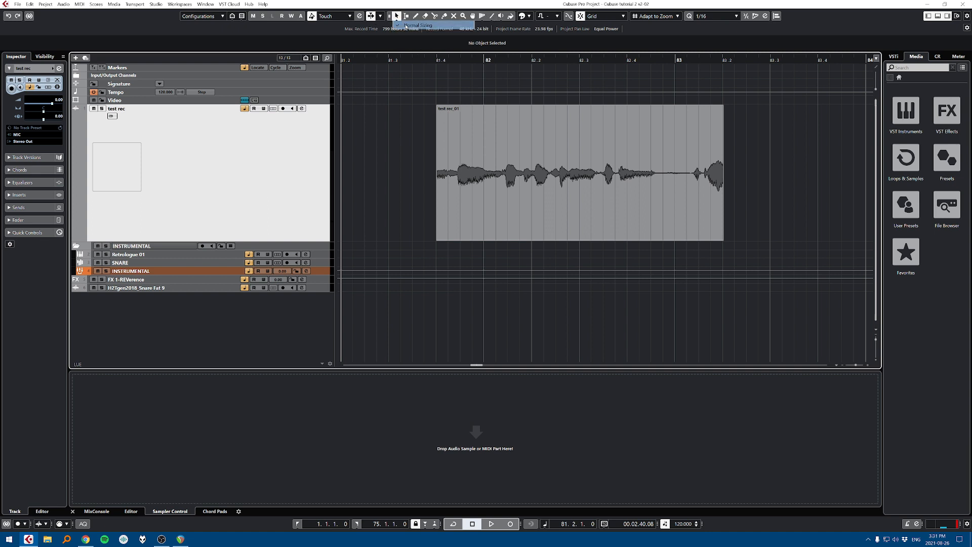
Step: Try splitting the test rec_01 clip at three points with the Object Selection tool's temporary split function, and undo the splits
{"action": "left_click", "coordinate": [460, 213]}
{"action": "scroll", "coordinate": [466, 163], "scroll_direction": "down", "scroll_amount": 2}
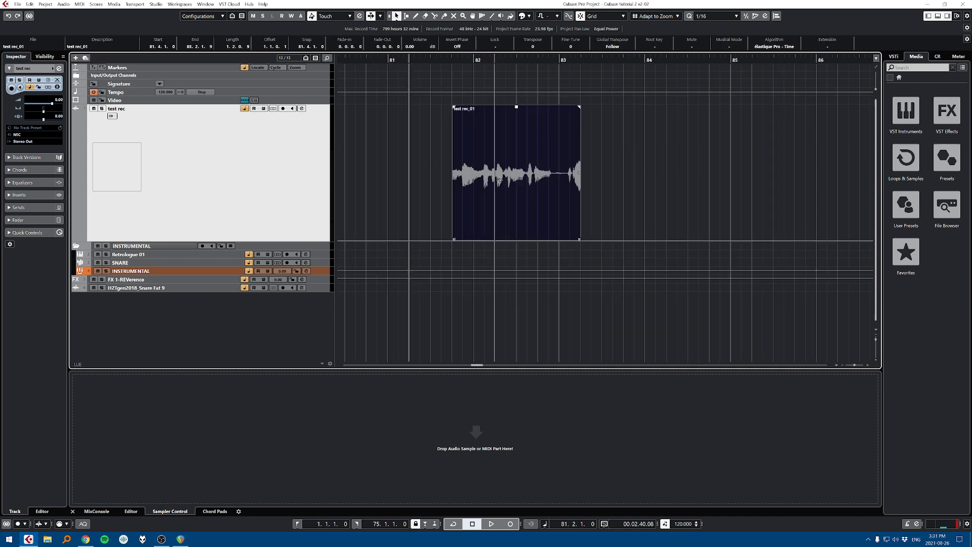
{"action": "left_click", "coordinate": [483, 189], "text": "alt"}
{"action": "left_click", "coordinate": [515, 191], "text": "alt"}
{"action": "left_click", "coordinate": [528, 191], "text": "alt"}
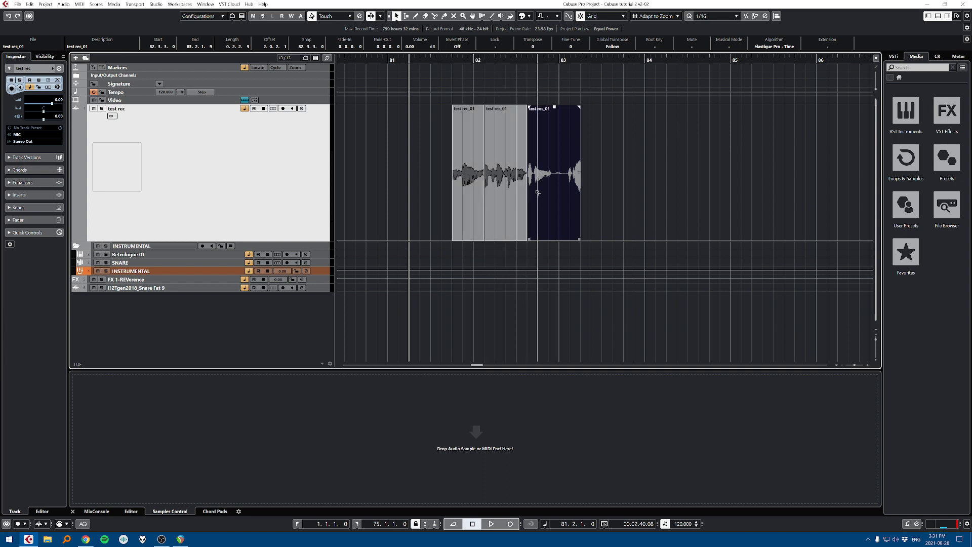
{"action": "key", "text": "ctrl+z"}
{"action": "key", "text": "ctrl+z"}
{"action": "key", "text": "ctrl+z"}
Step: Try cutting the test rec_01 clip at two points with the Split tool, and undo both cuts
{"action": "left_click", "coordinate": [435, 16]}
{"action": "left_click", "coordinate": [495, 177]}
{"action": "left_click", "coordinate": [548, 183]}
{"action": "key", "text": "ctrl+z"}
{"action": "key", "text": "ctrl+z"}
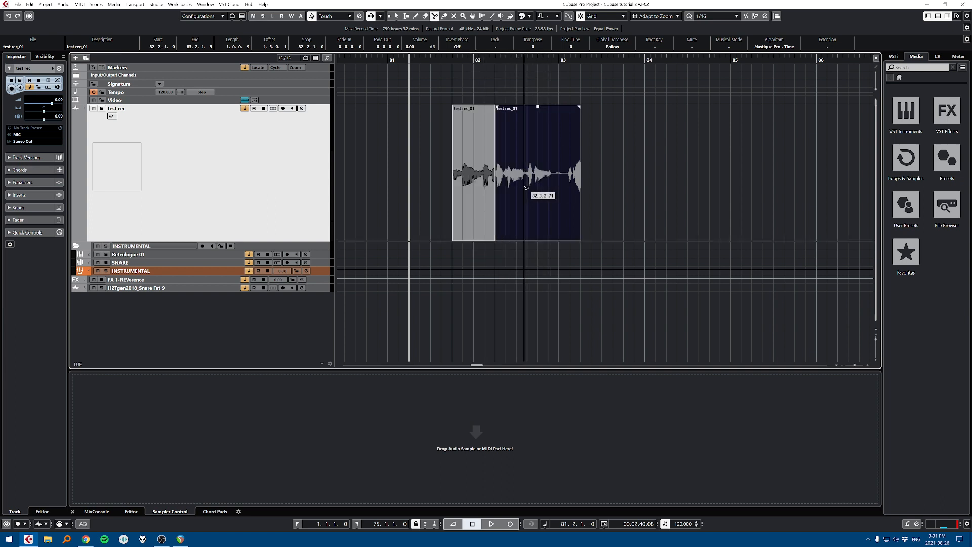
Step: With the Object Selection tool, split the test rec_01 clip into three segments at 82.1.1.0 and 82.2.4.0
{"action": "key", "text": "1"}
{"action": "left_click", "coordinate": [474, 181], "text": "alt"}
{"action": "left_click", "coordinate": [516, 190], "text": "alt"}
{"action": "left_click_drag", "start_coordinate": [556, 196], "coordinate": [566, 199]}
{"action": "key", "text": "ctrl+z"}
{"action": "key", "text": "ctrl+z"}
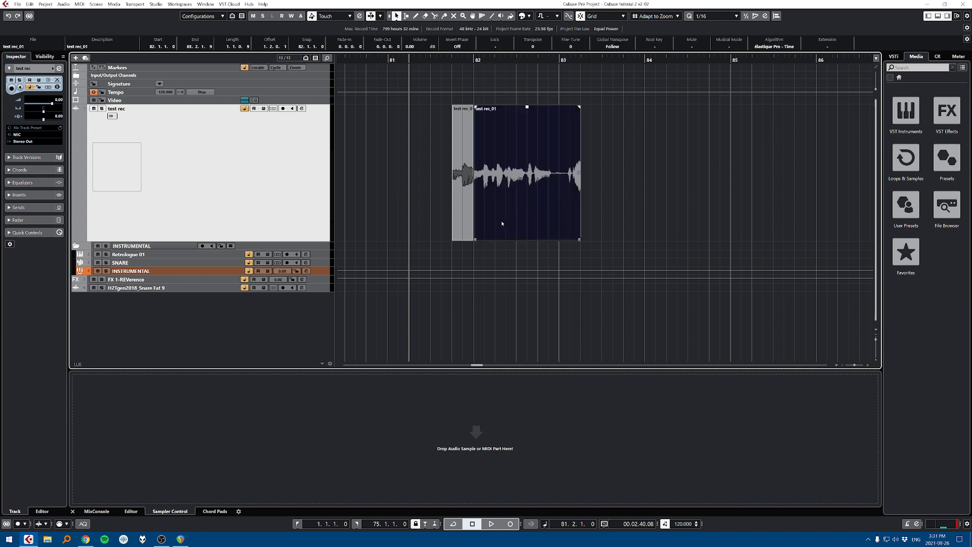
{"action": "scroll", "coordinate": [466, 214], "scroll_direction": "up", "scroll_amount": 2}
{"action": "left_click", "coordinate": [562, 186], "text": "alt"}
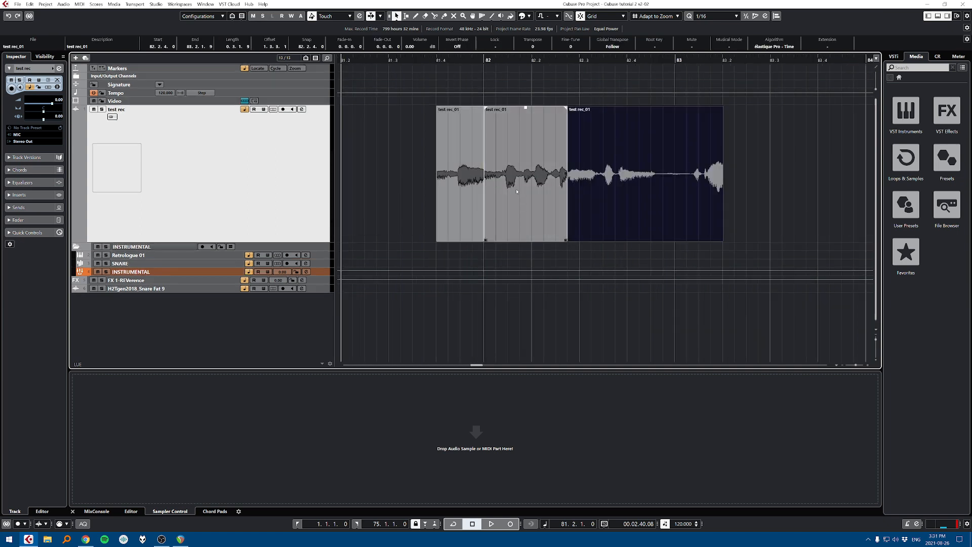
Step: Slip the audio slightly earlier inside the middle segment while keeping the segment's boundaries in place
{"action": "left_click", "coordinate": [522, 164]}
{"action": "mouse_move", "coordinate": [528, 175]}
{"action": "left_mouse_down"}
{"action": "mouse_move", "coordinate": [558, 171]}
{"action": "mouse_move", "coordinate": [494, 172]}
{"action": "mouse_move", "coordinate": [522, 178]}
{"action": "left_mouse_up"}
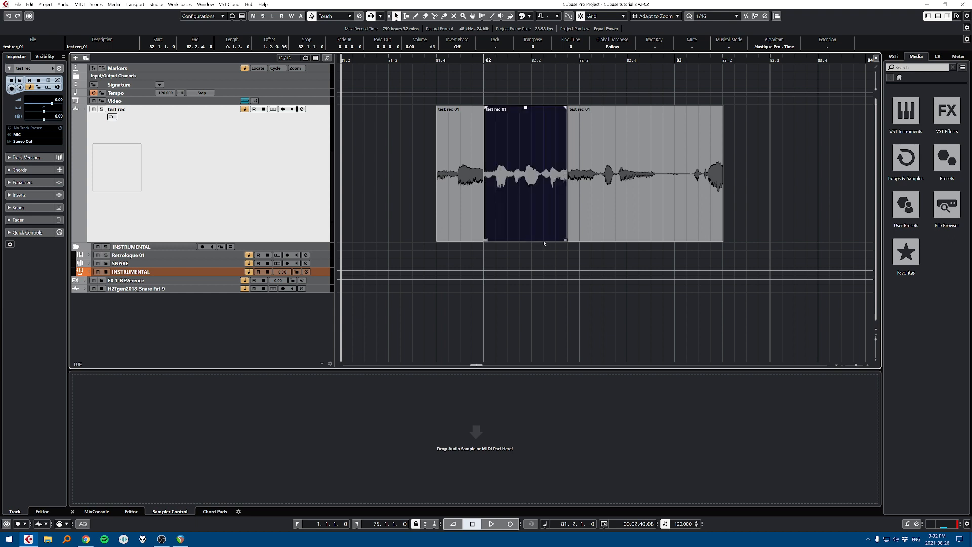
Step: Mark a range from 81.3.2.0 to 81.4.2.0 over the first segment's start with Range Selection, and clear it
{"action": "left_click", "coordinate": [406, 16]}
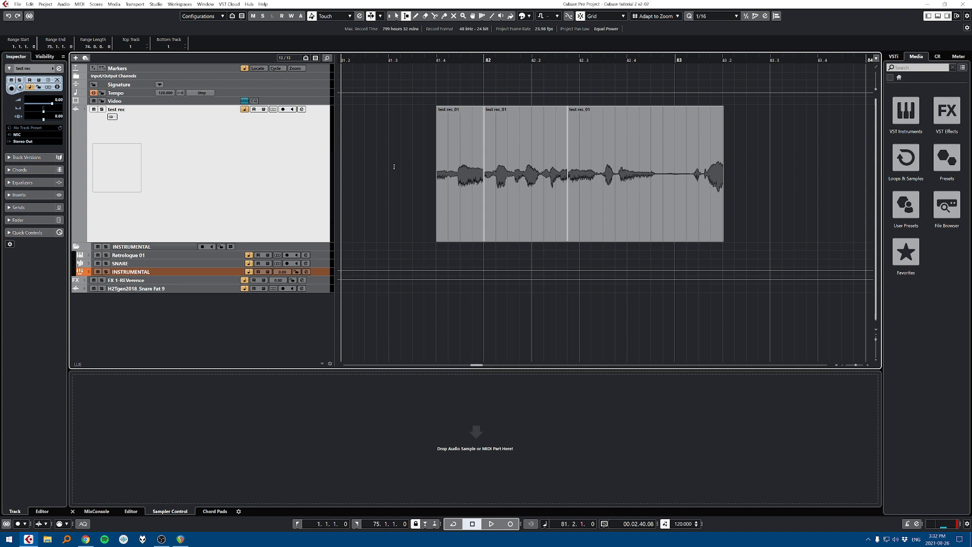
{"action": "left_click_drag", "start_coordinate": [401, 154], "coordinate": [452, 162]}
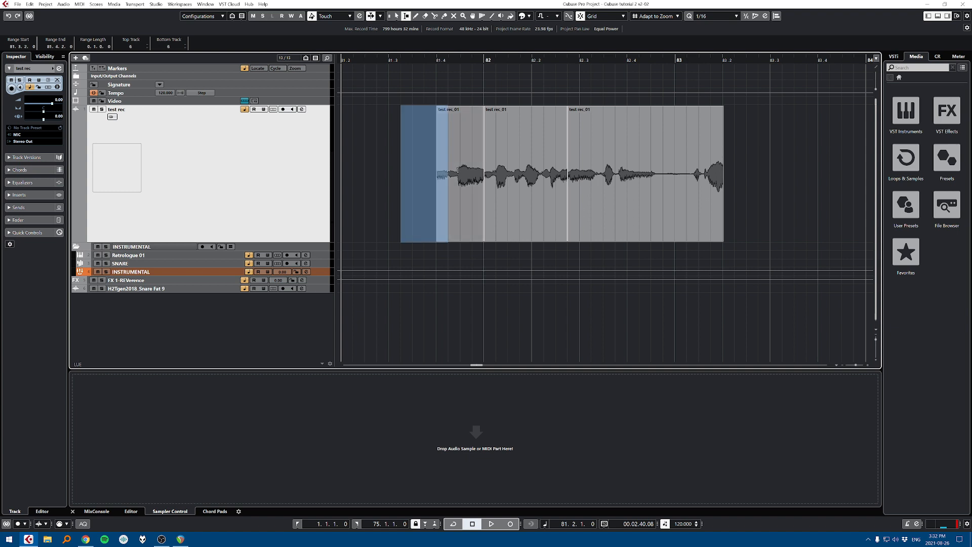
{"action": "key", "text": "1"}
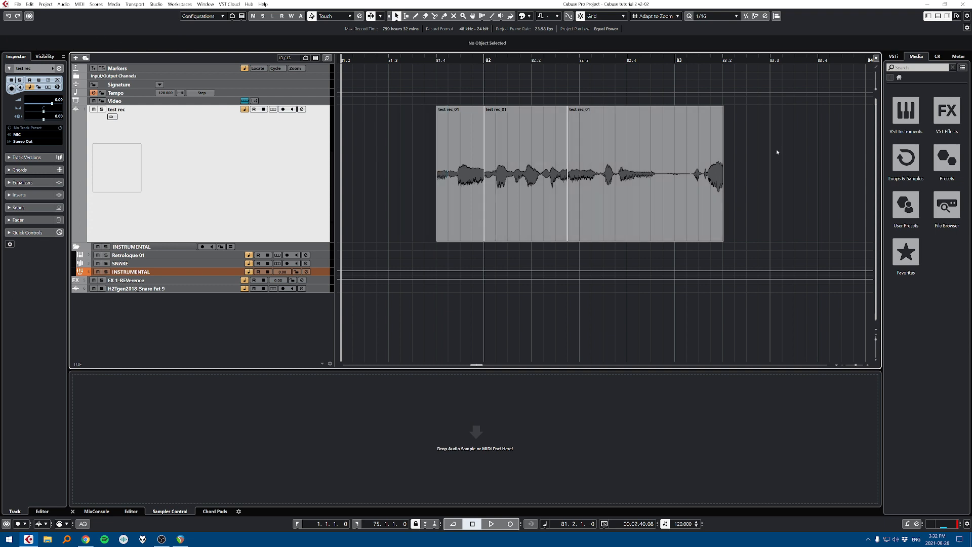
{"action": "scroll", "coordinate": [776, 152], "scroll_direction": "right", "scroll_amount": 3}
{"action": "scroll", "coordinate": [570, 211], "scroll_direction": "down", "scroll_amount": 3}
{"action": "left_click", "coordinate": [406, 16]}
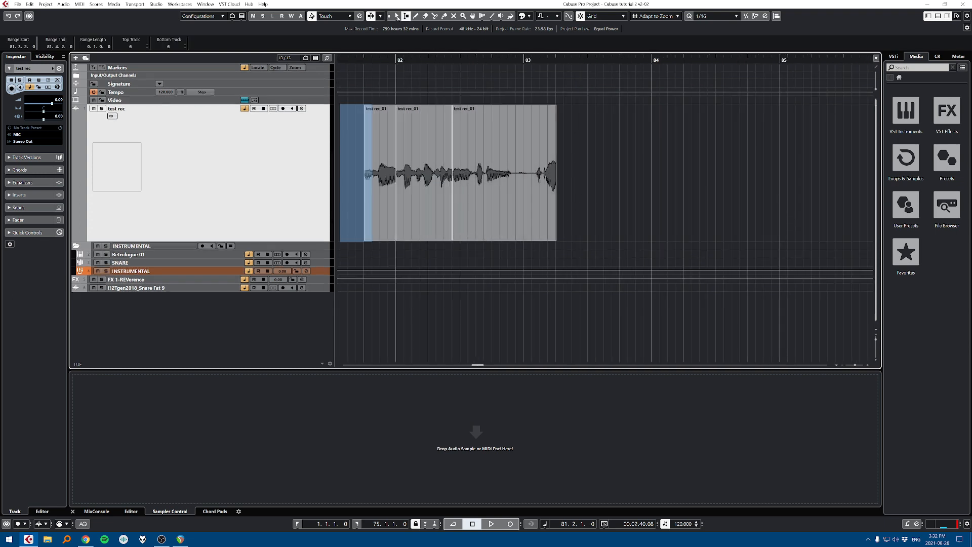
{"action": "left_click", "coordinate": [691, 167]}
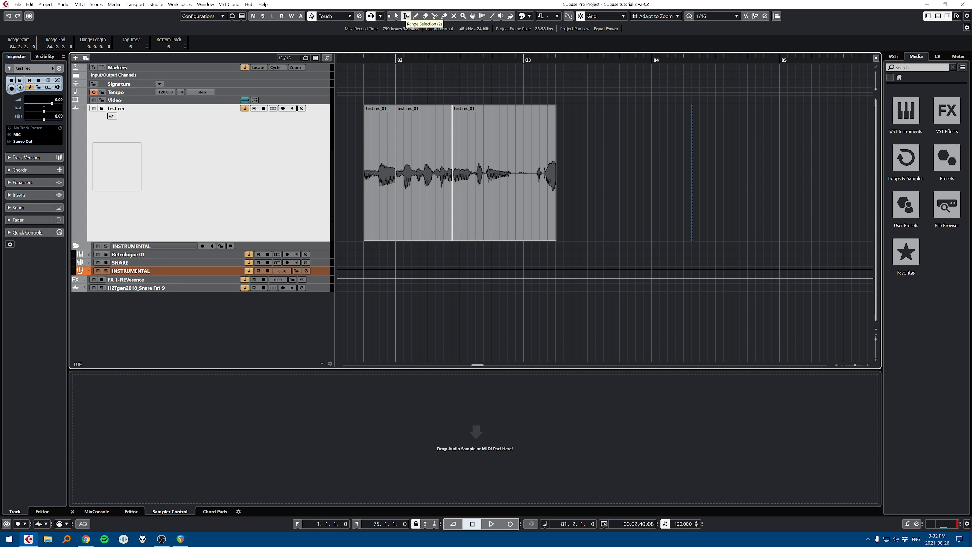
Step: Delete the third segment's tail in two range selections, from 83.1.1.0 onward and back to about 82.3.3
{"action": "left_click_drag", "start_coordinate": [628, 150], "coordinate": [510, 147]}
{"action": "key", "text": "ctrl+z"}
{"action": "mouse_move", "coordinate": [577, 151]}
{"action": "left_mouse_down"}
{"action": "mouse_move", "coordinate": [531, 153]}
{"action": "mouse_move", "coordinate": [579, 156]}
{"action": "left_mouse_up"}
{"action": "left_click_drag", "start_coordinate": [684, 159], "coordinate": [521, 171]}
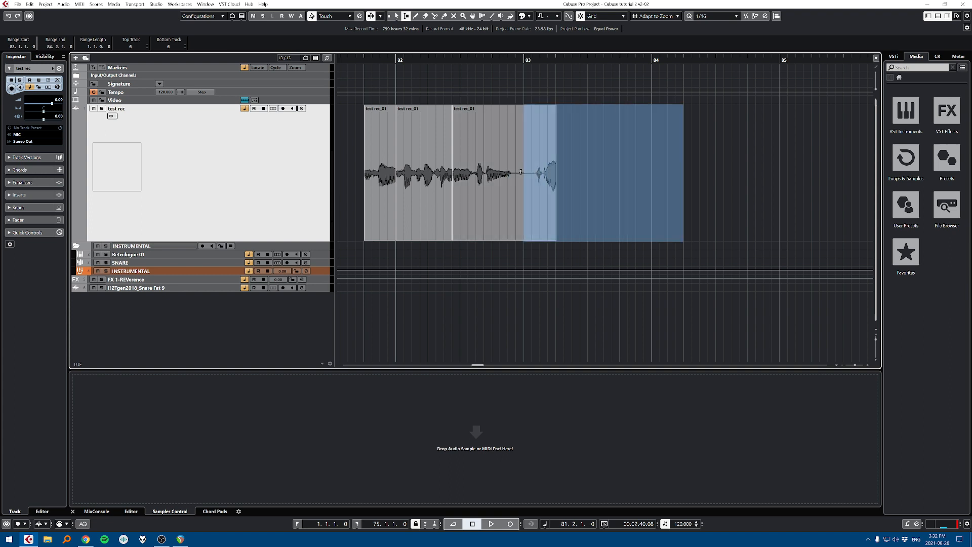
{"action": "key", "text": "Delete"}
{"action": "mouse_move", "coordinate": [604, 174]}
{"action": "left_mouse_down"}
{"action": "mouse_move", "coordinate": [499, 184]}
{"action": "mouse_move", "coordinate": [436, 168]}
{"action": "left_mouse_up"}
{"action": "key", "text": "Delete"}
{"action": "key", "text": "Delete"}
Step: Copy a three-sixteenth-long range of the middle segment to about 82.4.4, 83.3.3 and 84.1.1 on the test rec track
{"action": "left_click_drag", "start_coordinate": [613, 144], "coordinate": [618, 143]}
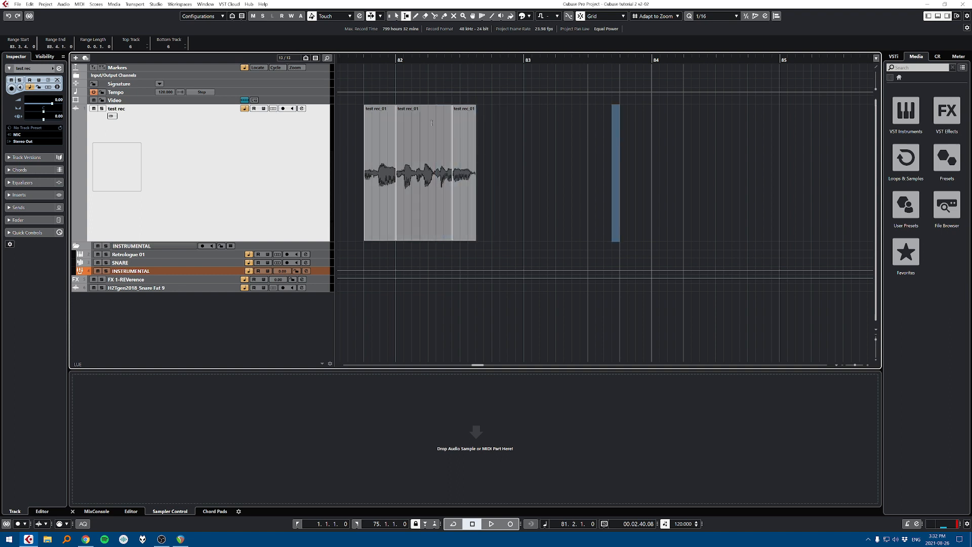
{"action": "left_click_drag", "start_coordinate": [431, 122], "coordinate": [412, 127]}
{"action": "left_click_drag", "start_coordinate": [428, 234], "coordinate": [667, 227]}
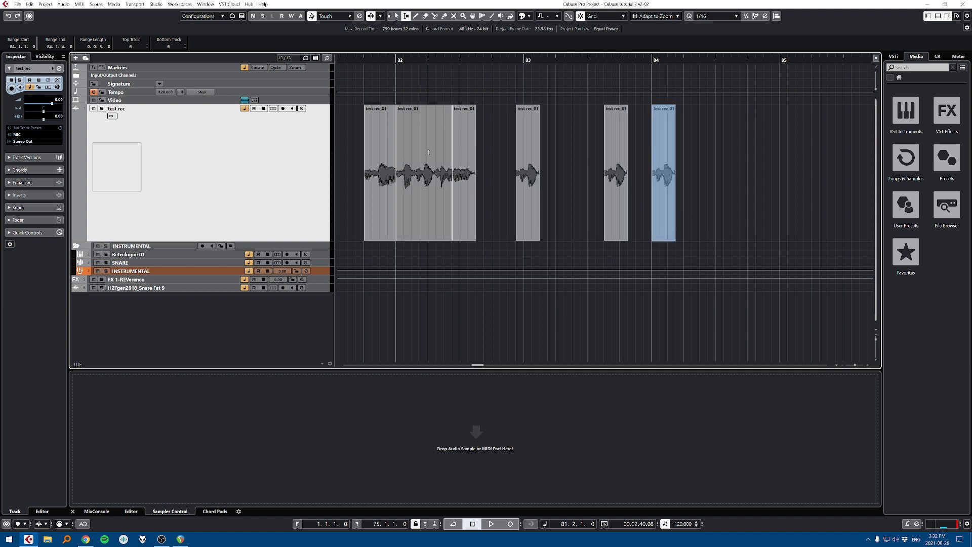
Step: Try deleting and moving the range from 82.1.4.0 to 82.2.2.0 in the middle segment, undoing each edit
{"action": "left_click_drag", "start_coordinate": [429, 151], "coordinate": [420, 158]}
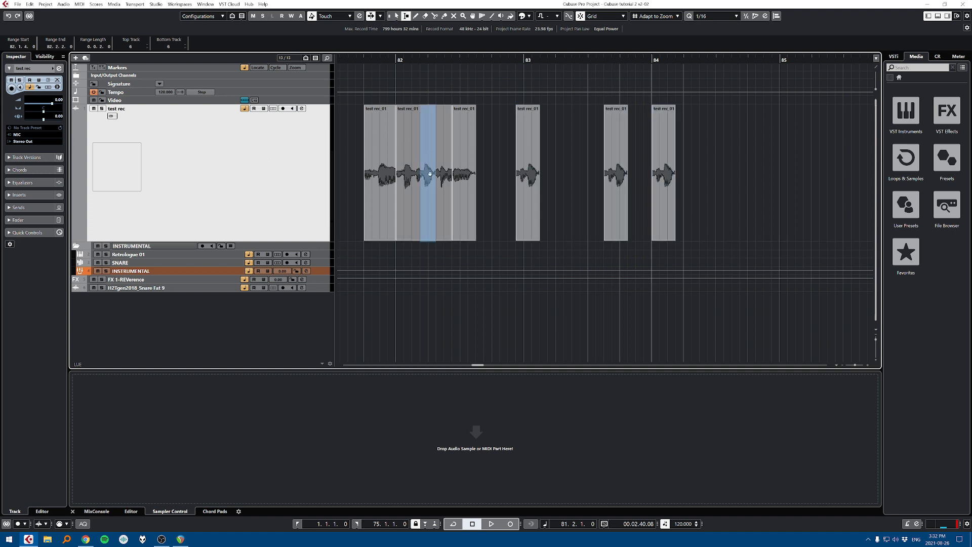
{"action": "key", "text": "Delete"}
{"action": "key", "text": "ctrl+z"}
{"action": "left_click_drag", "start_coordinate": [425, 240], "coordinate": [738, 219]}
{"action": "key", "text": "ctrl+z"}
{"action": "key", "text": "1"}
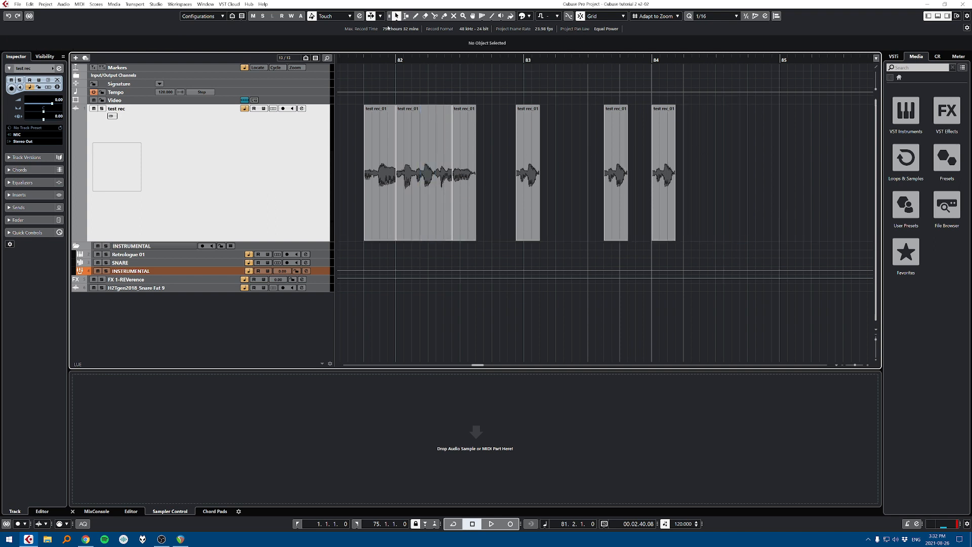
Step: Try erasing the second and third segments with the Erase tool, and undo both deletions
{"action": "key", "text": "3"}
{"action": "left_click", "coordinate": [425, 15]}
{"action": "left_click", "coordinate": [445, 147]}
{"action": "left_click", "coordinate": [464, 132]}
{"action": "key", "text": "ctrl+z"}
{"action": "key", "text": "ctrl+z"}
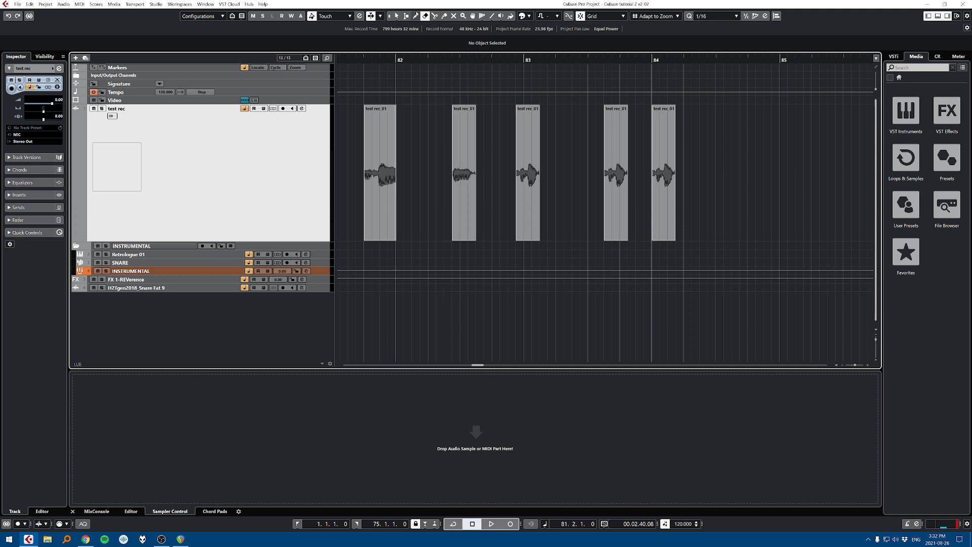
Step: Try drawing a volume curve on the segment starting at 82.4.4 with the Draw tool, and undo the added points
{"action": "left_click", "coordinate": [415, 16]}
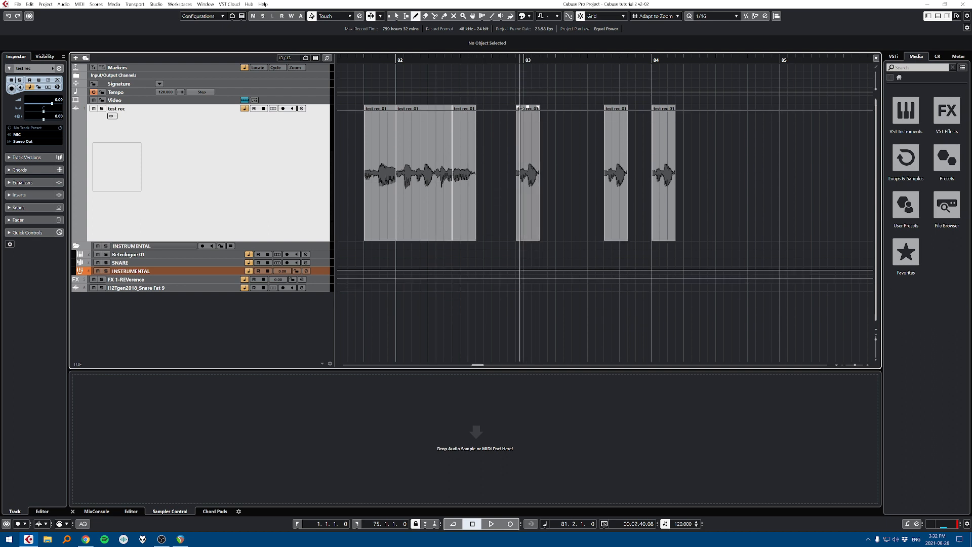
{"action": "left_click", "coordinate": [528, 161]}
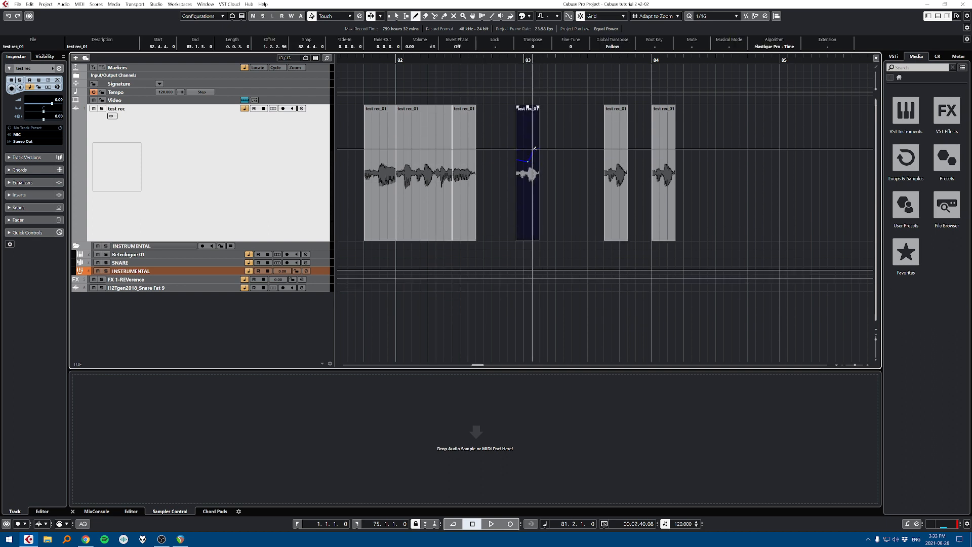
{"action": "left_click", "coordinate": [532, 142]}
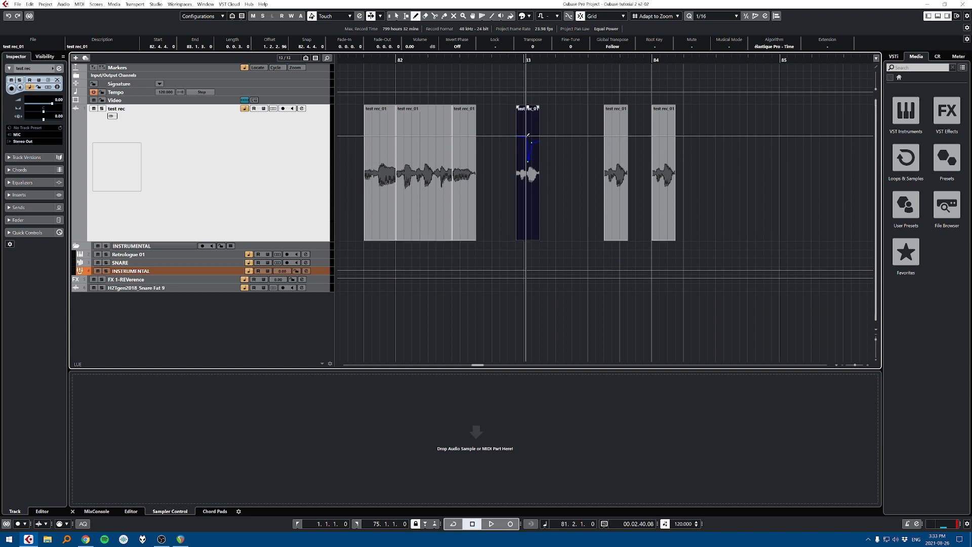
{"action": "left_click", "coordinate": [525, 136]}
{"action": "key", "text": "ctrl+z"}
{"action": "key", "text": "ctrl+z"}
{"action": "key", "text": "ctrl+z"}
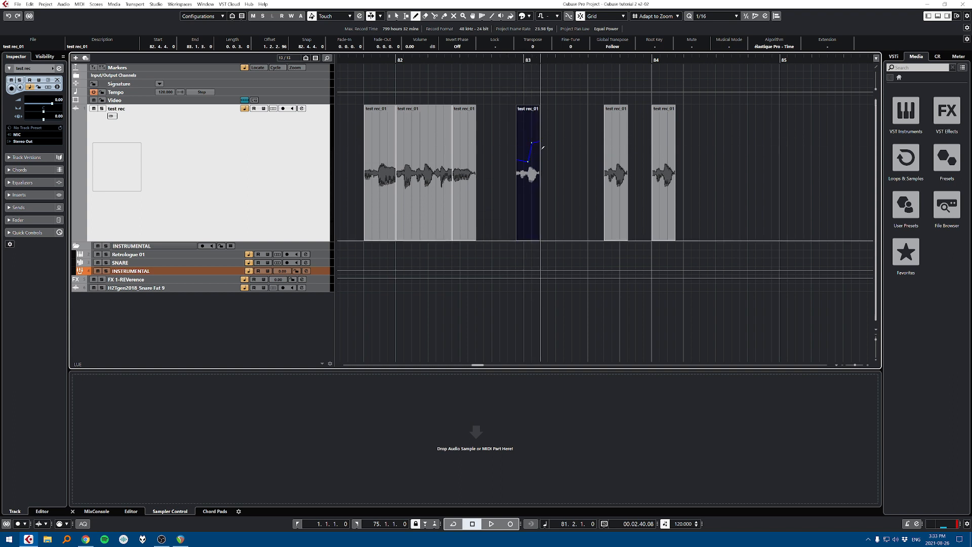
{"action": "key", "text": "super+d"}
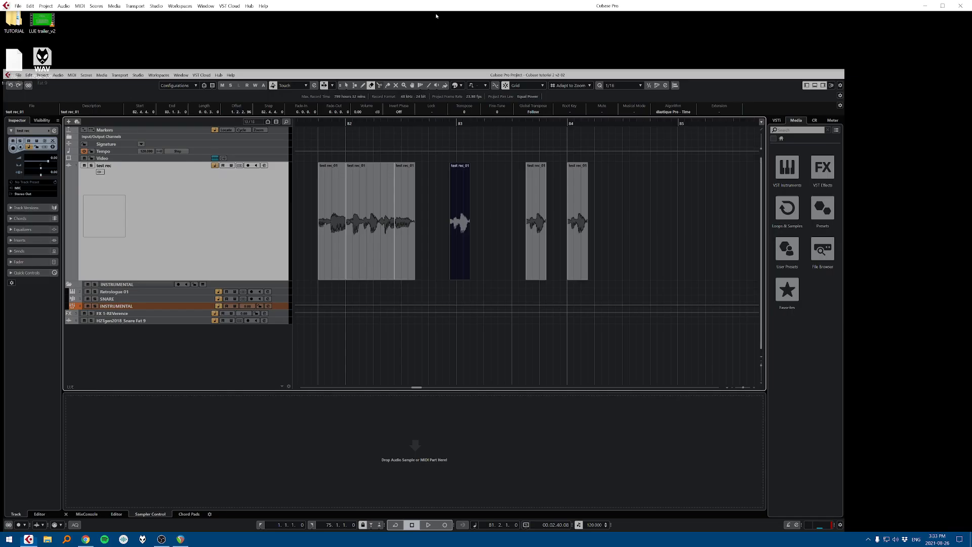
{"action": "key", "text": "alt+Tab"}
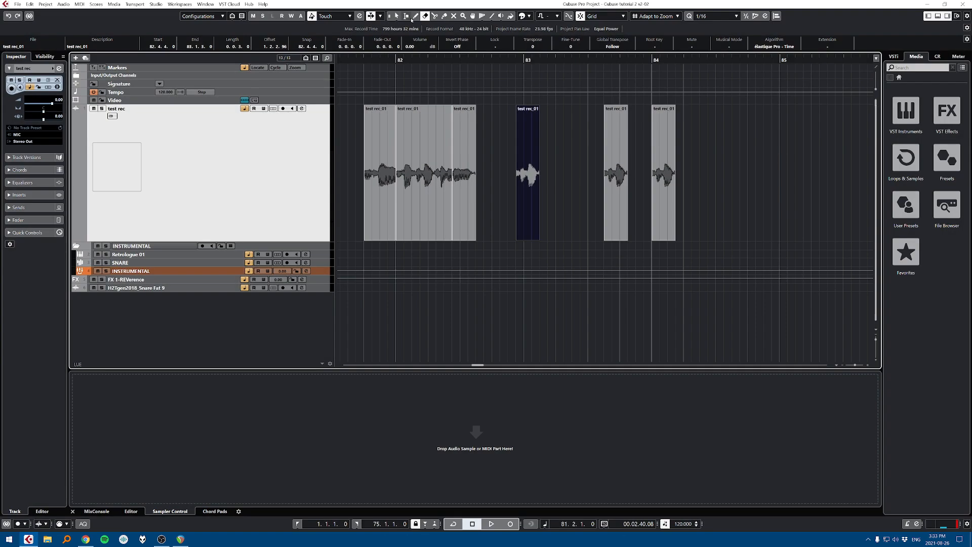
Step: Try splitting the middle segment at two points and gluing it to the following segment, undoing each edit
{"action": "left_click", "coordinate": [434, 16]}
{"action": "left_click", "coordinate": [404, 160]}
{"action": "left_click", "coordinate": [431, 163]}
{"action": "key", "text": "ctrl+z"}
{"action": "key", "text": "ctrl+z"}
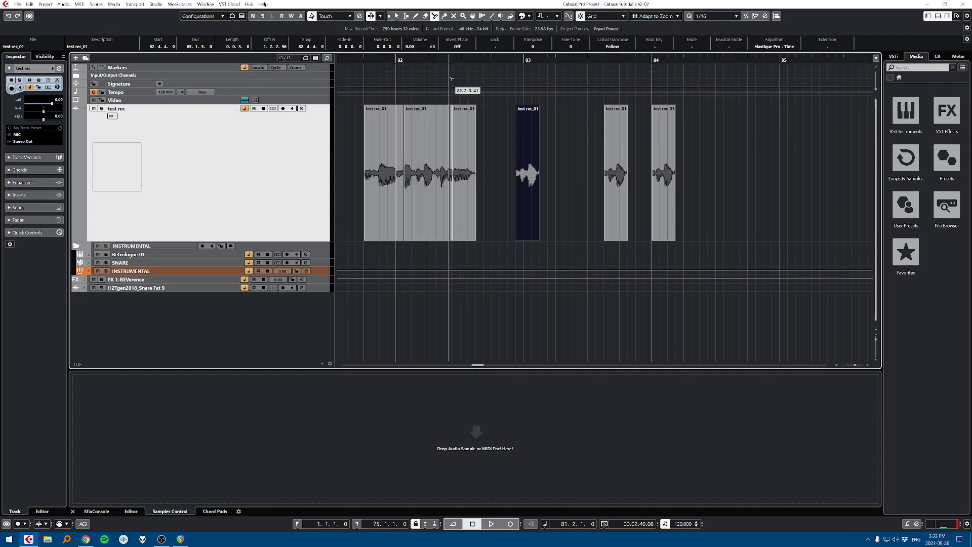
{"action": "left_click", "coordinate": [443, 16]}
{"action": "left_click", "coordinate": [422, 152]}
{"action": "key", "text": "ctrl+z"}
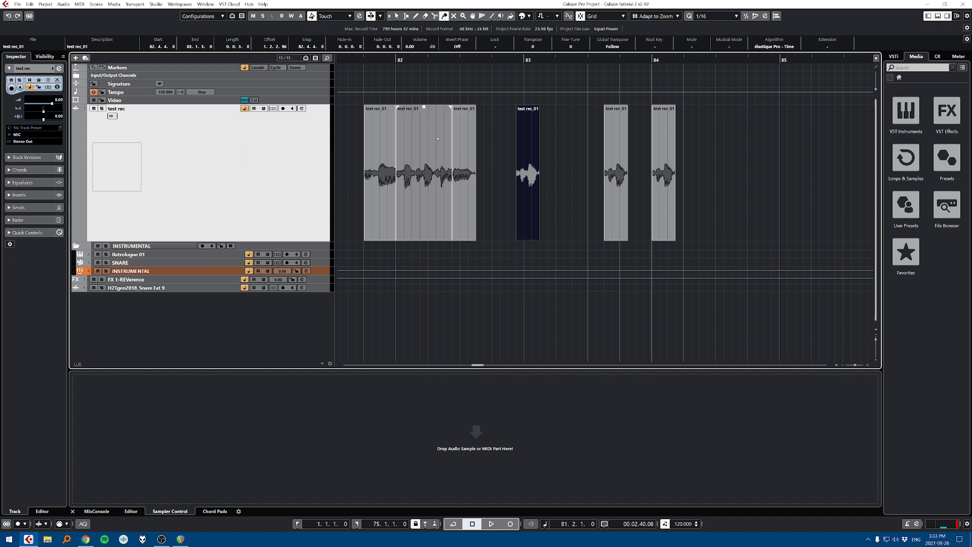
Step: Try muting the middle and first segments with the Mute tool, and undo both mutes
{"action": "left_click", "coordinate": [457, 18]}
{"action": "left_click", "coordinate": [403, 138]}
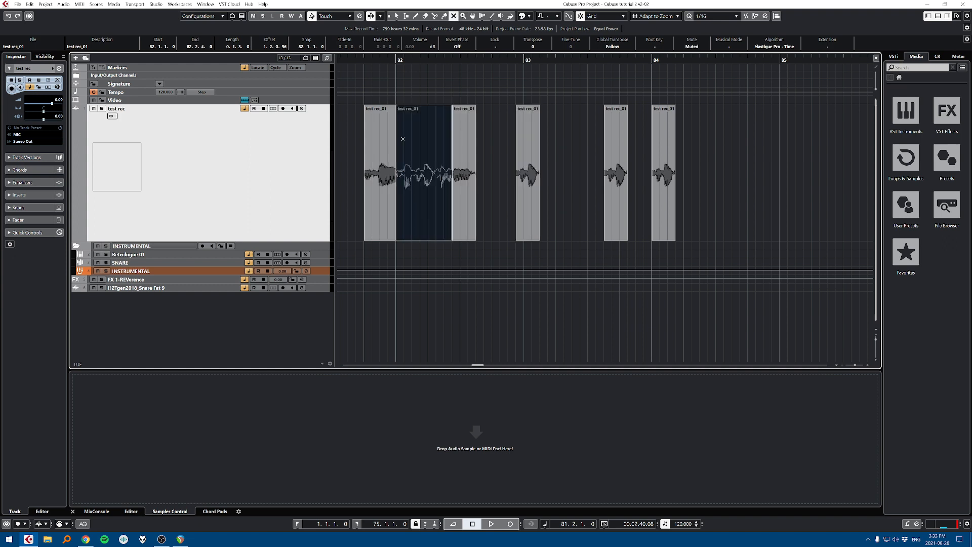
{"action": "left_click", "coordinate": [375, 157]}
{"action": "key", "text": "ctrl+z"}
{"action": "key", "text": "ctrl+z"}
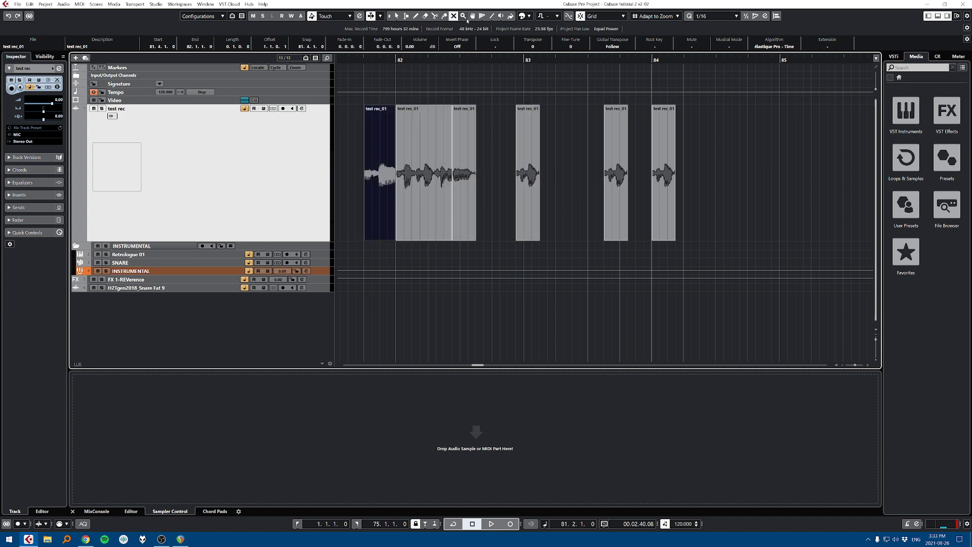
Step: Zoom in on part of the middle segment with the Zoom tool, restore a wider view and return to Object Selection
{"action": "left_click", "coordinate": [473, 17]}
{"action": "left_click", "coordinate": [462, 17]}
{"action": "left_click_drag", "start_coordinate": [414, 154], "coordinate": [438, 185]}
{"action": "scroll", "coordinate": [507, 80], "scroll_direction": "down", "scroll_amount": 5}
{"action": "scroll", "coordinate": [536, 114], "scroll_direction": "down", "scroll_amount": 5}
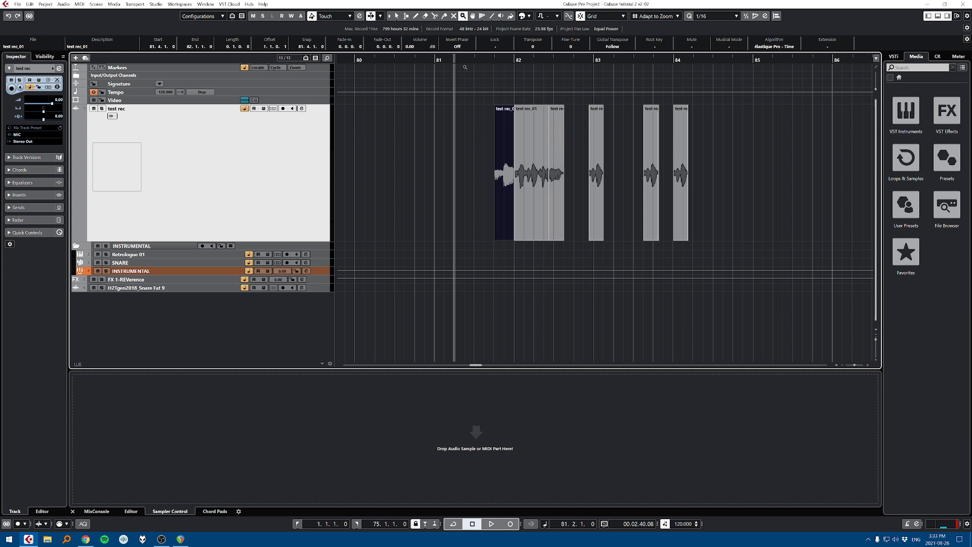
{"action": "left_click", "coordinate": [397, 17]}
{"action": "key", "text": "2"}
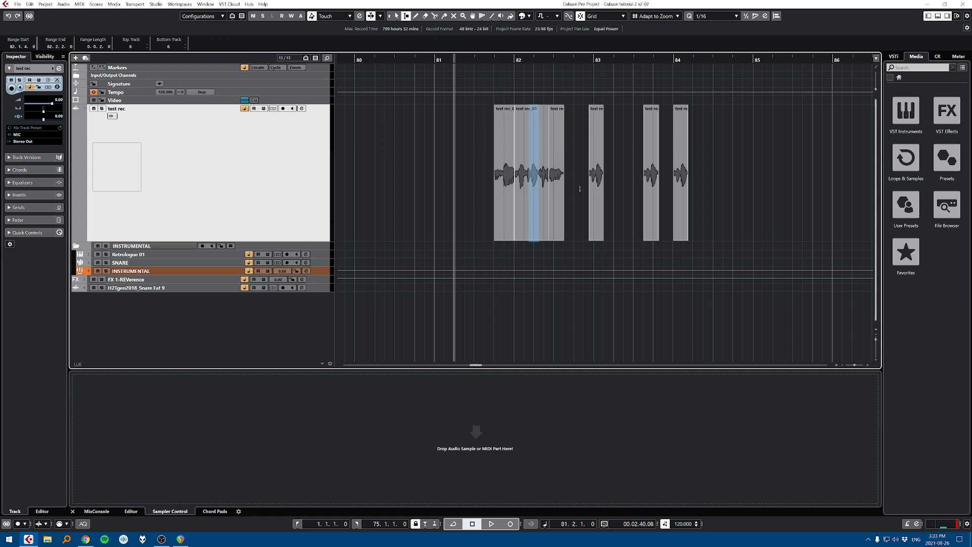
{"action": "key", "text": "1"}
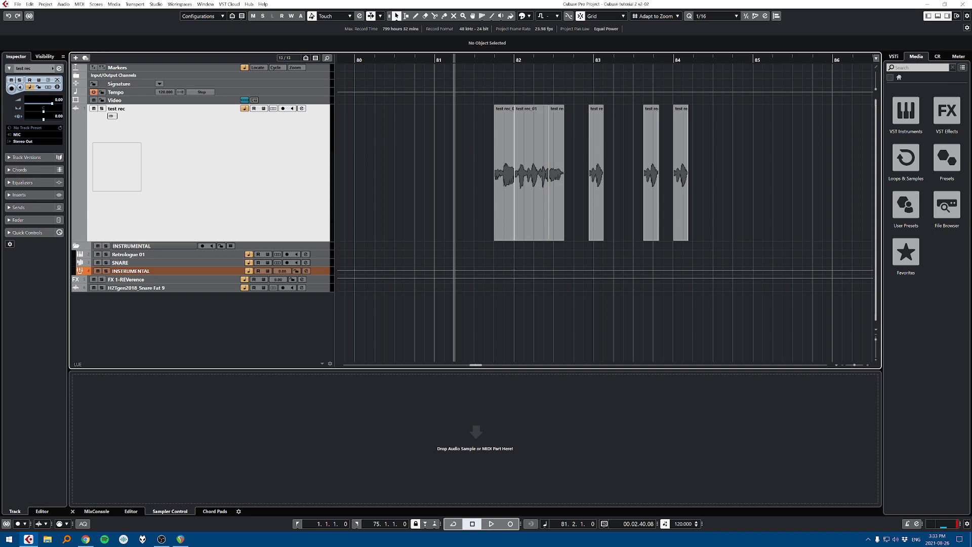
Step: Crossfade the first and middle segments over a range selection from 81.4.4.0 to 82.1.2.0
{"action": "scroll", "coordinate": [539, 187], "scroll_direction": "up", "scroll_amount": 2}
{"action": "key", "text": "2"}
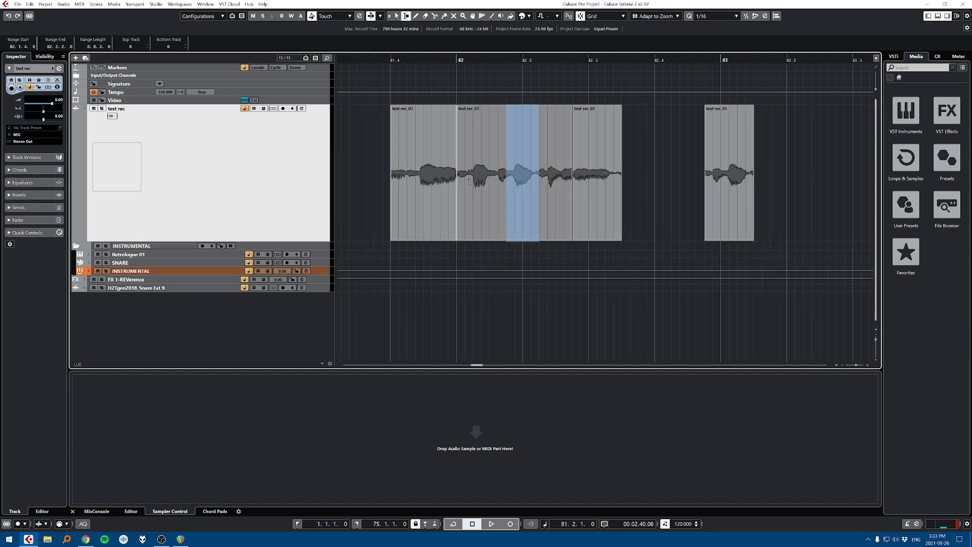
{"action": "left_click_drag", "start_coordinate": [471, 181], "coordinate": [447, 182]}
{"action": "left_click", "coordinate": [397, 16]}
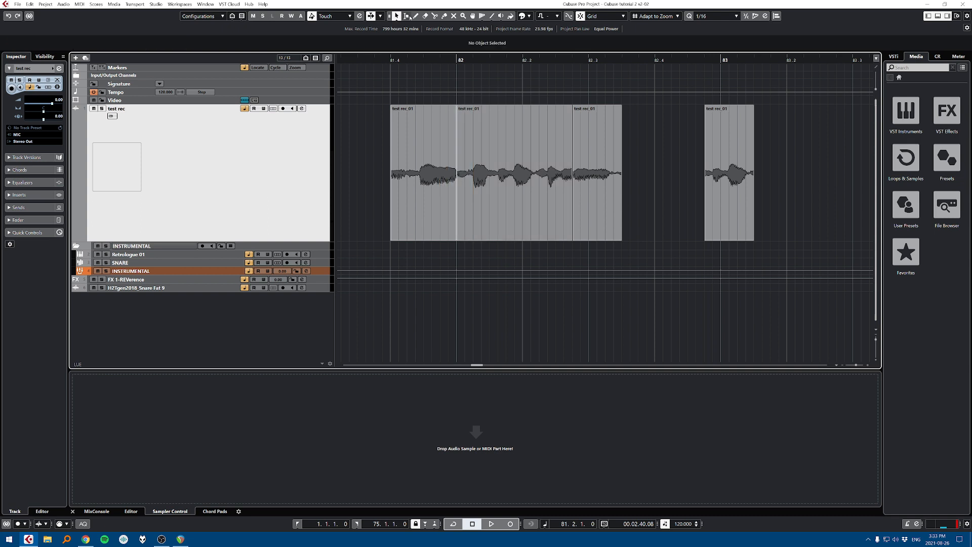
{"action": "left_click", "coordinate": [407, 17]}
{"action": "left_click_drag", "start_coordinate": [475, 150], "coordinate": [440, 148]}
{"action": "key", "text": "x"}
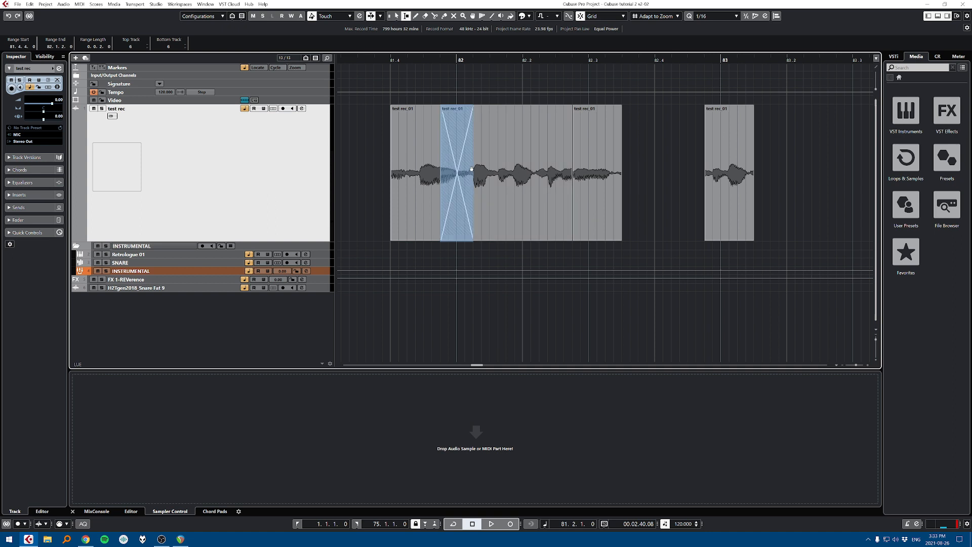
Step: Open the editor for the new crossfade, compare Equal Gain with Equal Power, and leave it on Equal Power
{"action": "key", "text": "1"}
{"action": "double_click", "coordinate": [461, 169]}
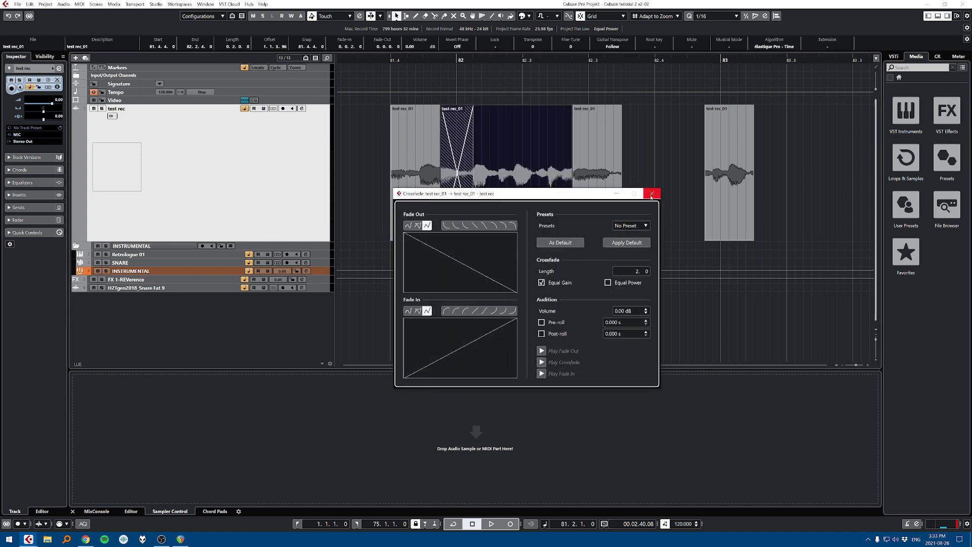
{"action": "left_click", "coordinate": [607, 282]}
{"action": "left_click", "coordinate": [541, 282]}
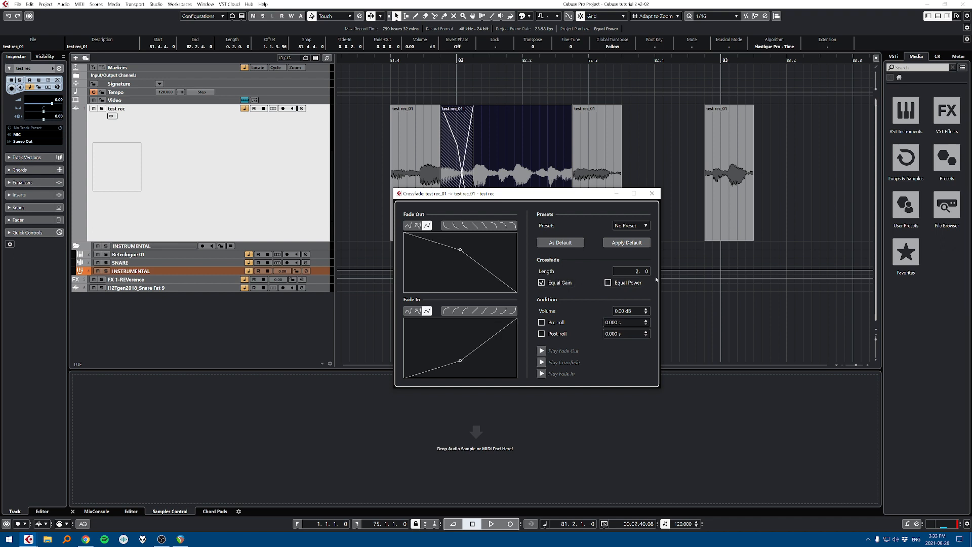
{"action": "left_click", "coordinate": [635, 282]}
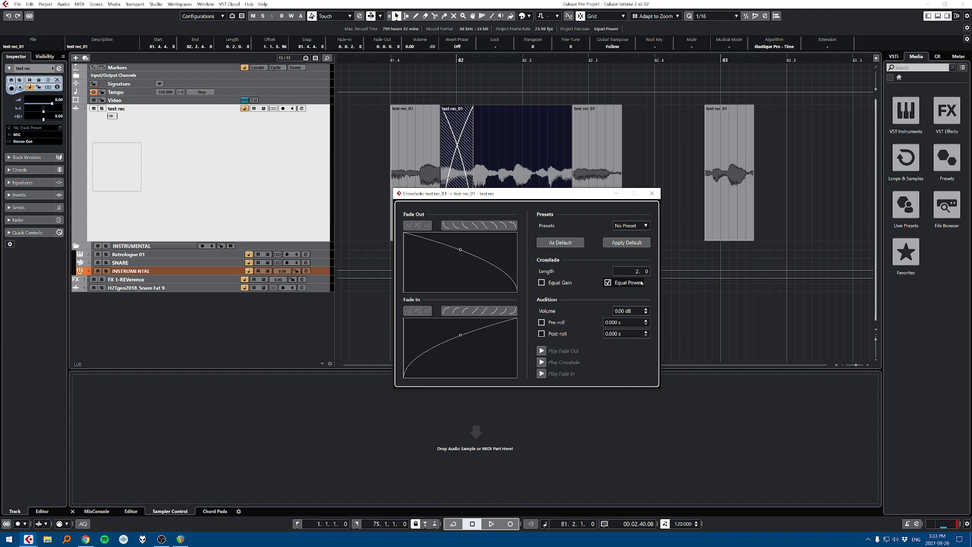
{"action": "left_click", "coordinate": [651, 193]}
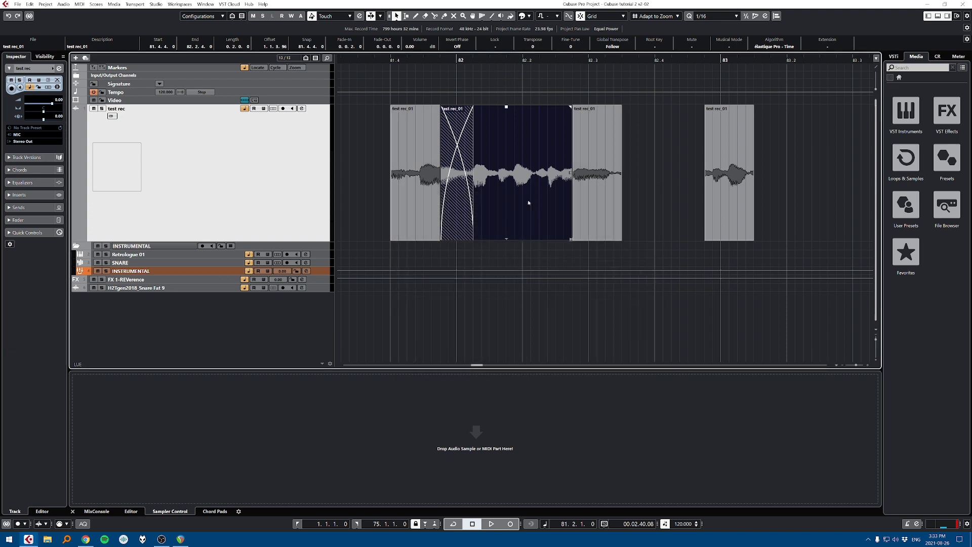
Step: Switch the crossfade between the first and middle segments to Equal Gain and close its editor
{"action": "double_click", "coordinate": [464, 145]}
{"action": "left_click", "coordinate": [556, 282]}
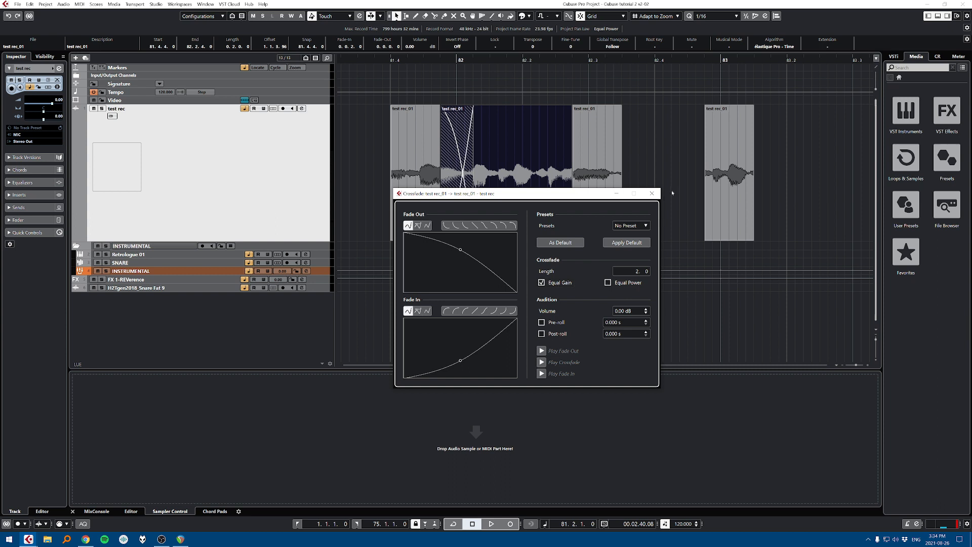
{"action": "left_click", "coordinate": [652, 193]}
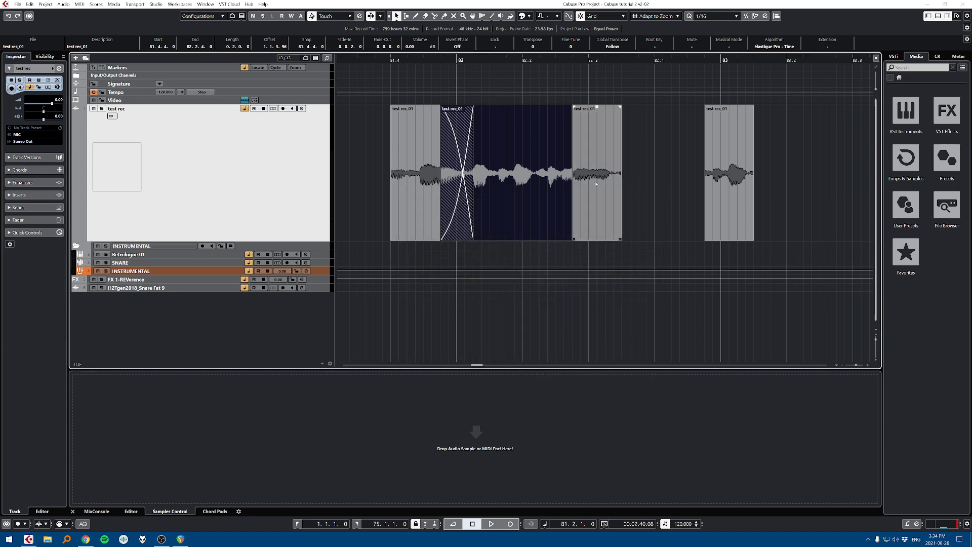
{"action": "double_click", "coordinate": [463, 141]}
{"action": "left_click", "coordinate": [650, 198]}
Step: Select the Retrologue 01 MIDI part at bar 87 and play it back
{"action": "scroll", "coordinate": [591, 257], "scroll_direction": "down", "scroll_amount": 5}
{"action": "scroll", "coordinate": [486, 264], "scroll_direction": "right", "scroll_amount": 5}
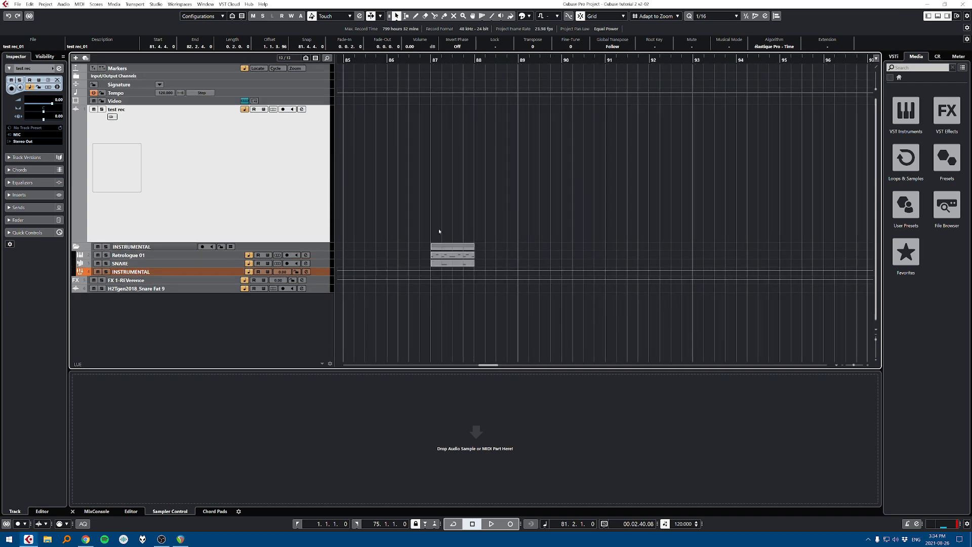
{"action": "scroll", "coordinate": [428, 257], "scroll_direction": "up", "scroll_amount": 2}
{"action": "scroll", "coordinate": [428, 256], "scroll_direction": "down", "scroll_amount": 3}
{"action": "scroll", "coordinate": [429, 256], "scroll_direction": "up", "scroll_amount": 5}
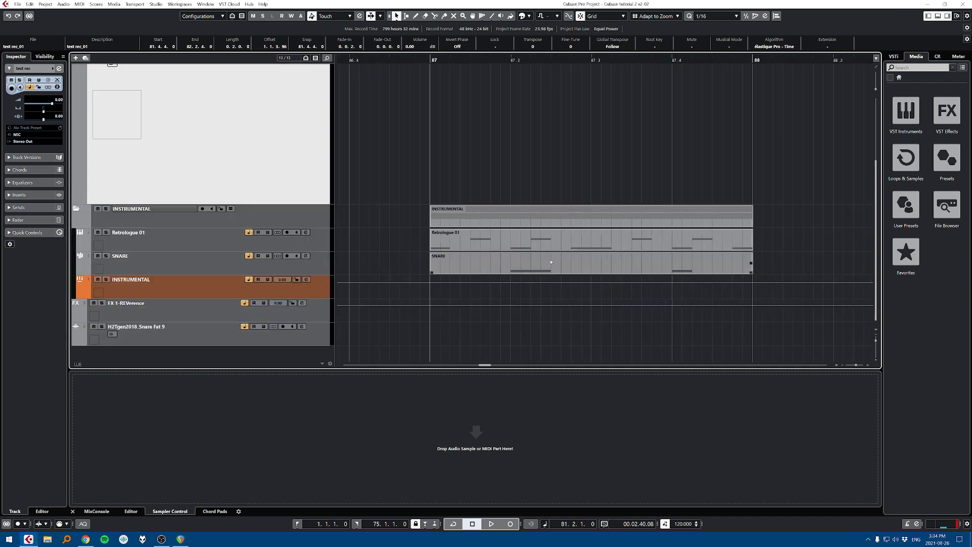
{"action": "left_click", "coordinate": [491, 242]}
{"action": "key", "text": "space"}
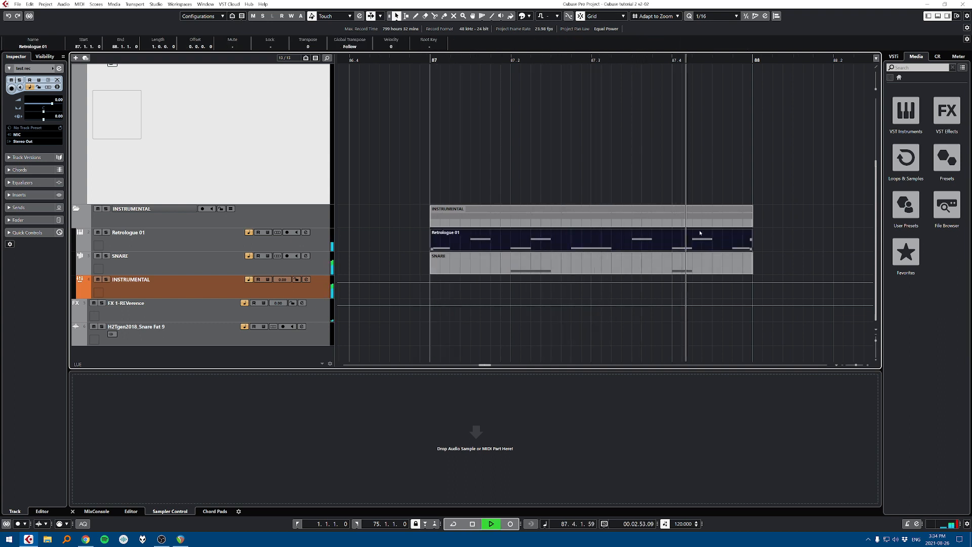
{"action": "key", "text": "space"}
Step: Open the Retrologue 01 part in the Key Editor and delete the stray C2 note at 89.3.4
{"action": "double_click", "coordinate": [512, 243]}
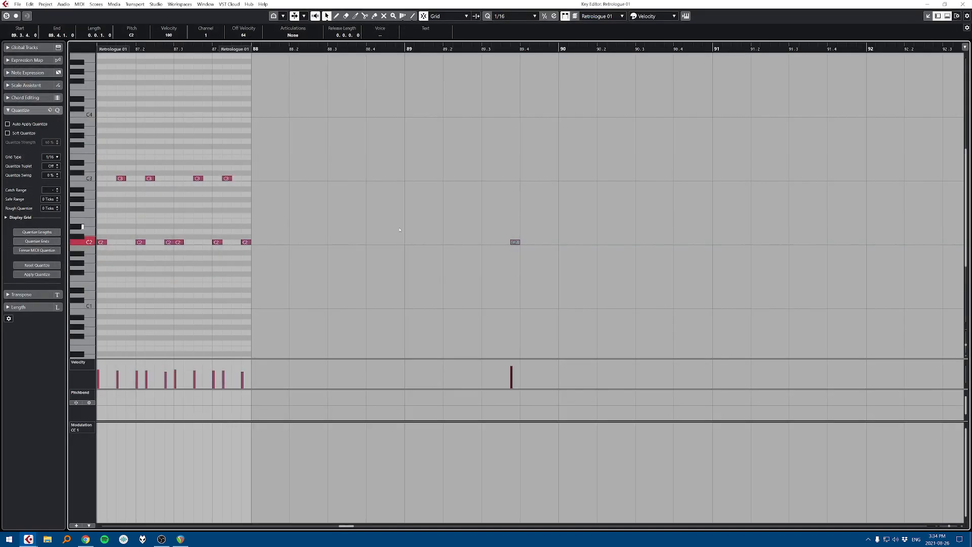
{"action": "key", "text": "Delete"}
{"action": "left_click_drag", "start_coordinate": [318, 215], "coordinate": [601, 189]}
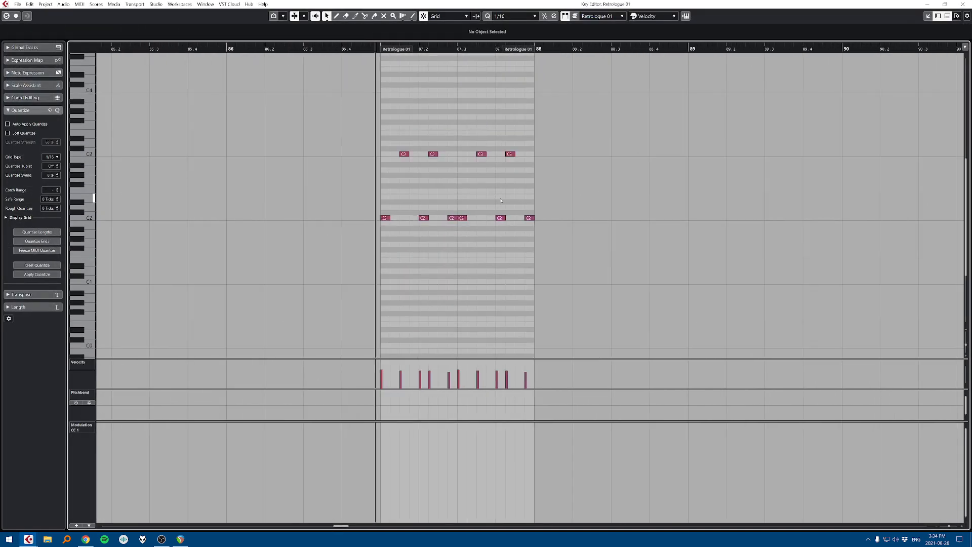
{"action": "scroll", "coordinate": [501, 201], "scroll_direction": "up", "scroll_amount": 1}
{"action": "scroll", "coordinate": [500, 212], "scroll_direction": "down", "scroll_amount": 2}
{"action": "scroll", "coordinate": [501, 227], "scroll_direction": "up", "scroll_amount": 1}
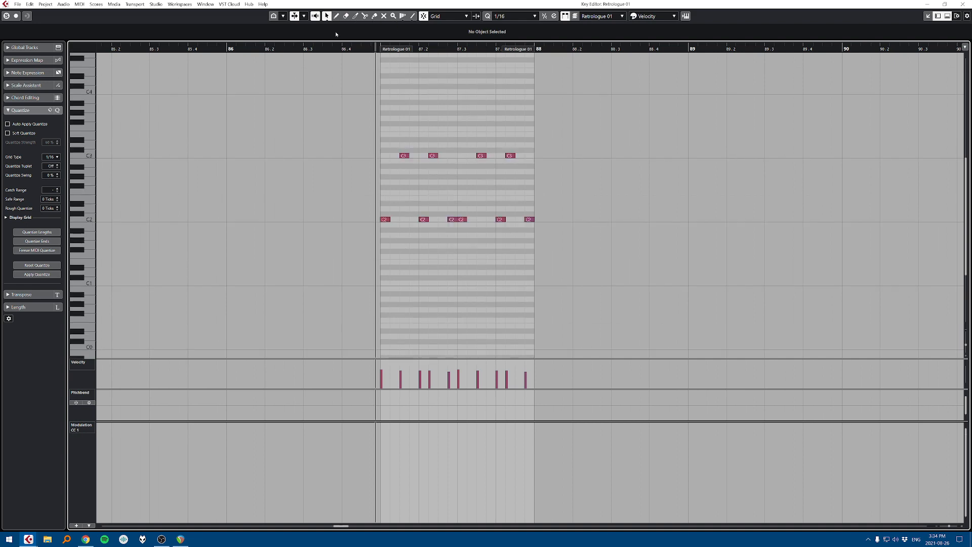
Step: Try trimming the start of the C3 note at 87.1.3 off the grid, and restore it to one sixteenth
{"action": "left_click", "coordinate": [405, 155]}
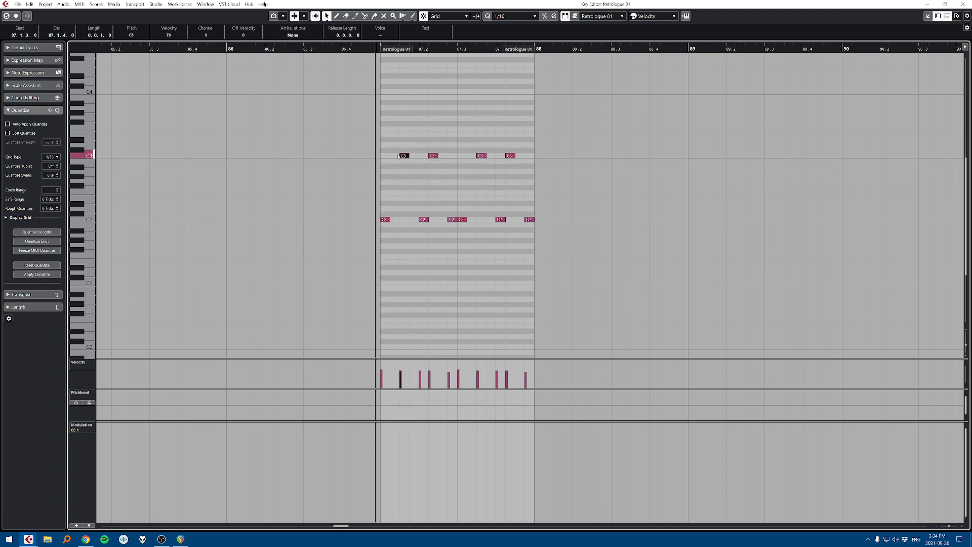
{"action": "left_click_drag", "start_coordinate": [403, 157], "coordinate": [404, 159]}
{"action": "scroll", "coordinate": [397, 175], "scroll_direction": "up", "scroll_amount": 3}
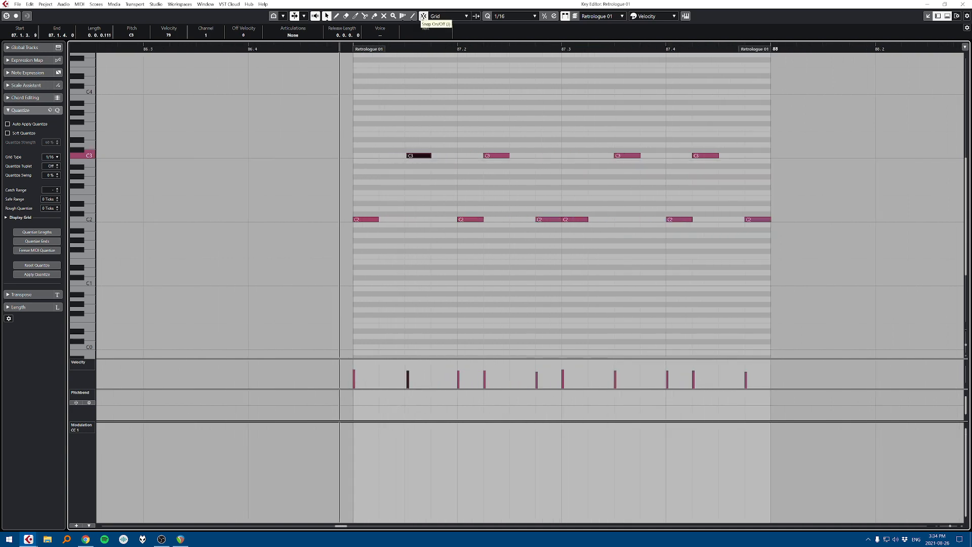
{"action": "mouse_move", "coordinate": [409, 160]}
{"action": "left_mouse_down"}
{"action": "mouse_move", "coordinate": [391, 161]}
{"action": "mouse_move", "coordinate": [405, 155]}
{"action": "left_mouse_up"}
{"action": "left_click", "coordinate": [423, 17]}
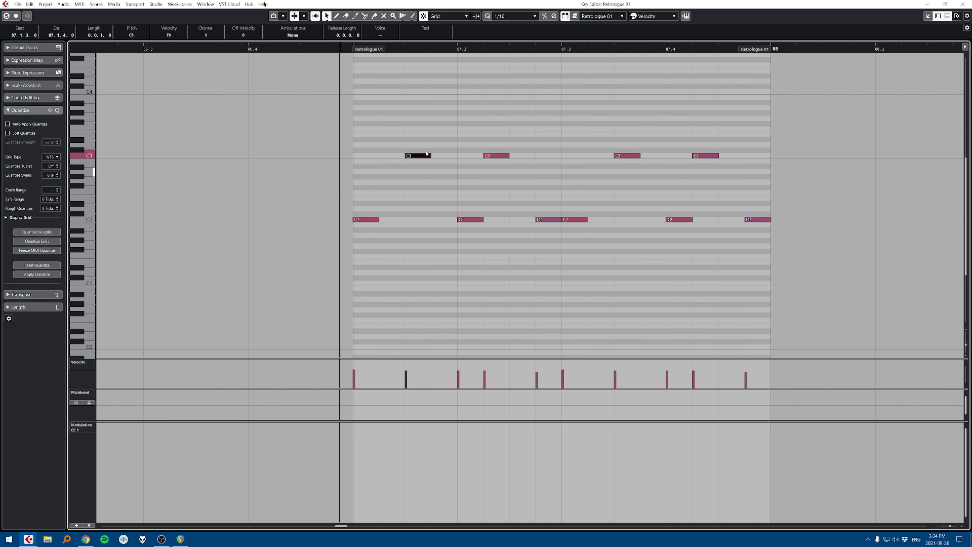
Step: Try adding G3 and A#3 notes at 87.1.3, 87.1.4 and 87.2.2, and undo the additions
{"action": "left_click", "coordinate": [414, 118]}
{"action": "left_click", "coordinate": [440, 102]}
{"action": "left_click", "coordinate": [491, 102]}
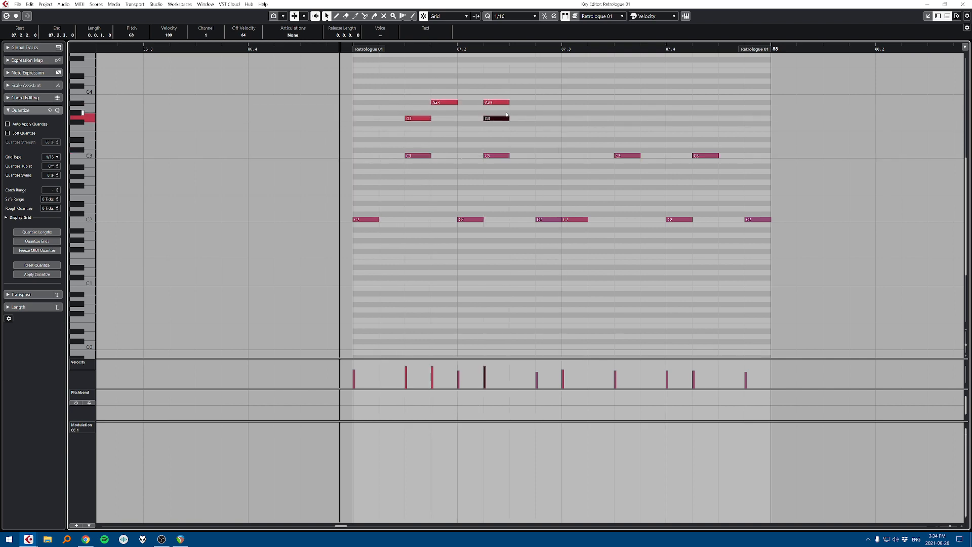
{"action": "key", "text": "ctrl+z"}
{"action": "key", "text": "ctrl+z"}
{"action": "key", "text": "ctrl+z"}
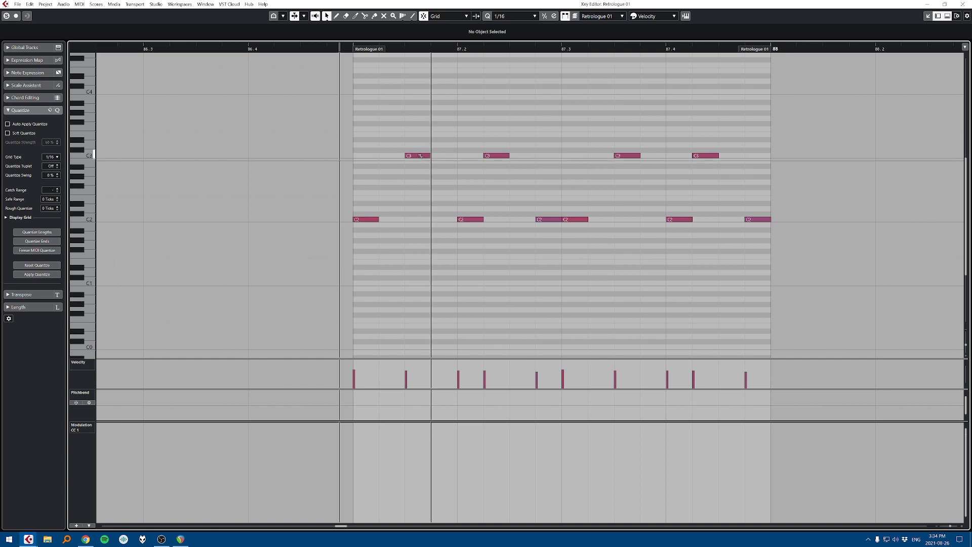
Step: Turn Snap off, try splitting the C2 note at 87.2.1 into three pieces, and undo both splits
{"action": "key", "text": "j"}
{"action": "left_click", "coordinate": [466, 220], "text": "alt"}
{"action": "left_click", "coordinate": [476, 220], "text": "alt"}
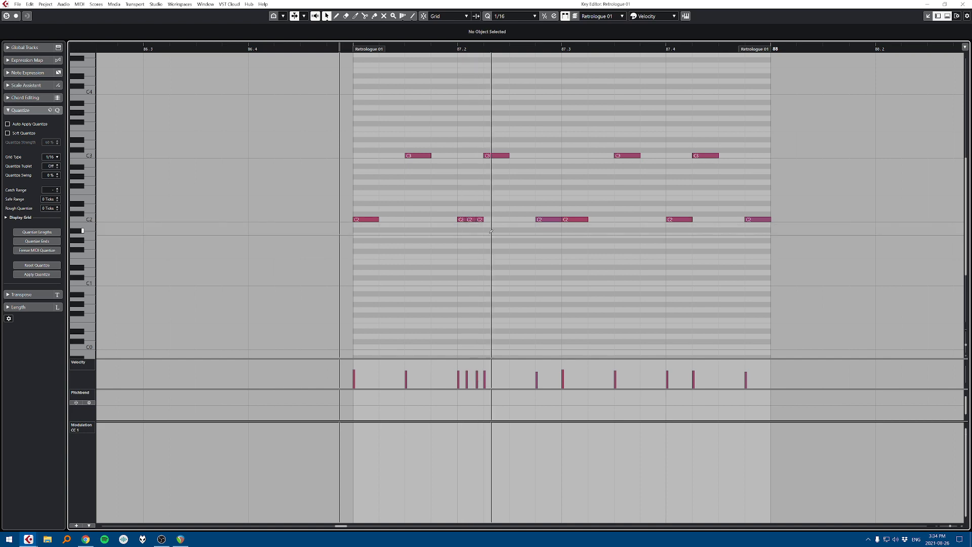
{"action": "key", "text": "ctrl+z"}
{"action": "key", "text": "ctrl+z"}
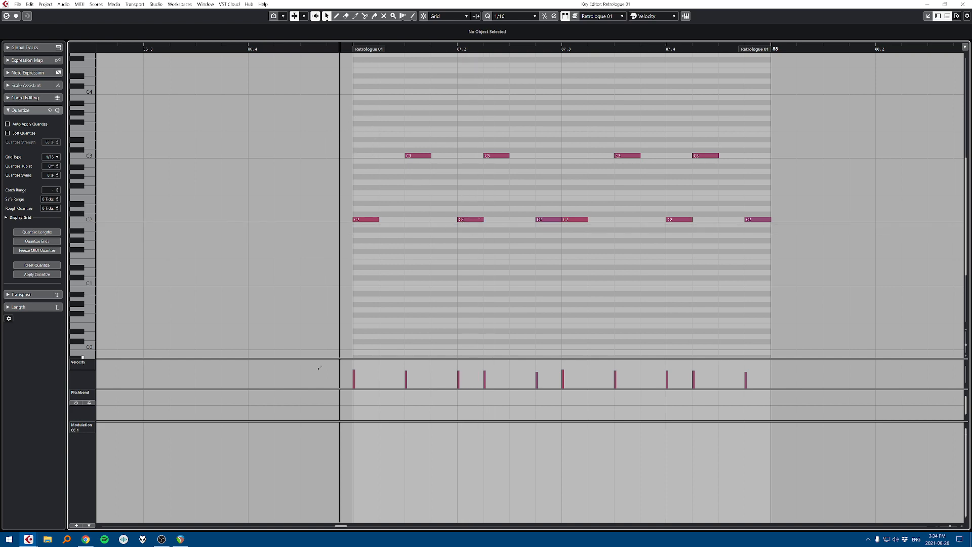
Step: Lower the velocity of the C2 note at 87.1.1 well below that of the other notes, and clear the note selection
{"action": "left_click", "coordinate": [371, 220]}
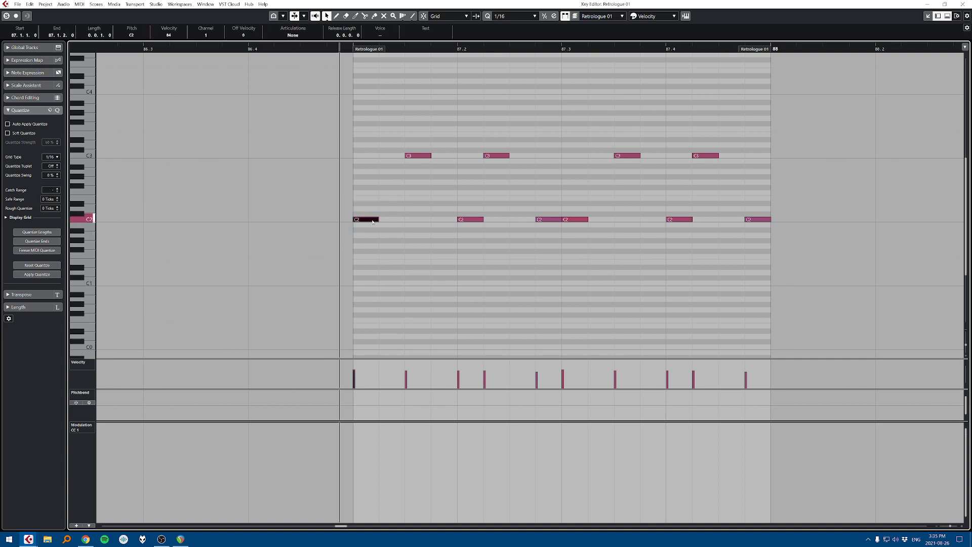
{"action": "left_click_drag", "start_coordinate": [370, 221], "coordinate": [370, 211]}
{"action": "left_click_drag", "start_coordinate": [823, 115], "coordinate": [419, 240]}
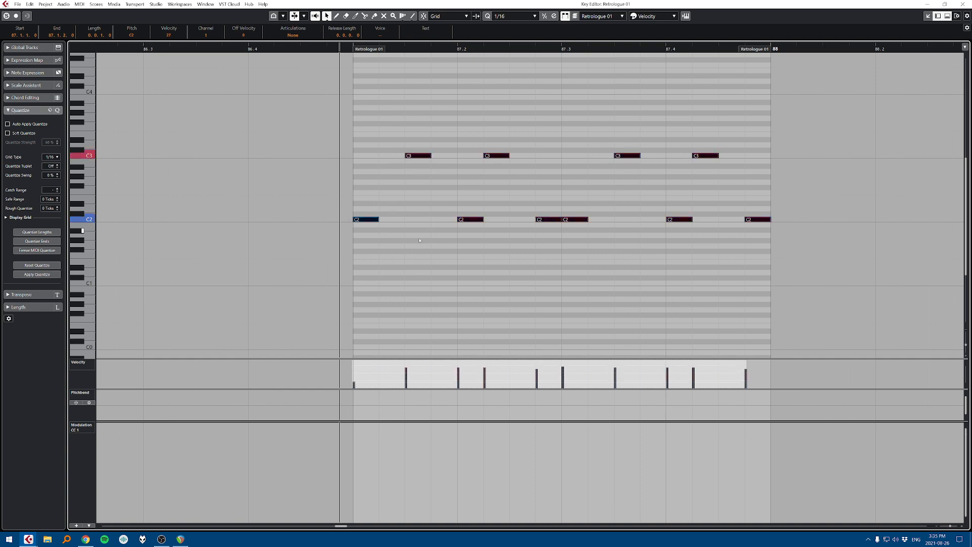
{"action": "left_click", "coordinate": [419, 339]}
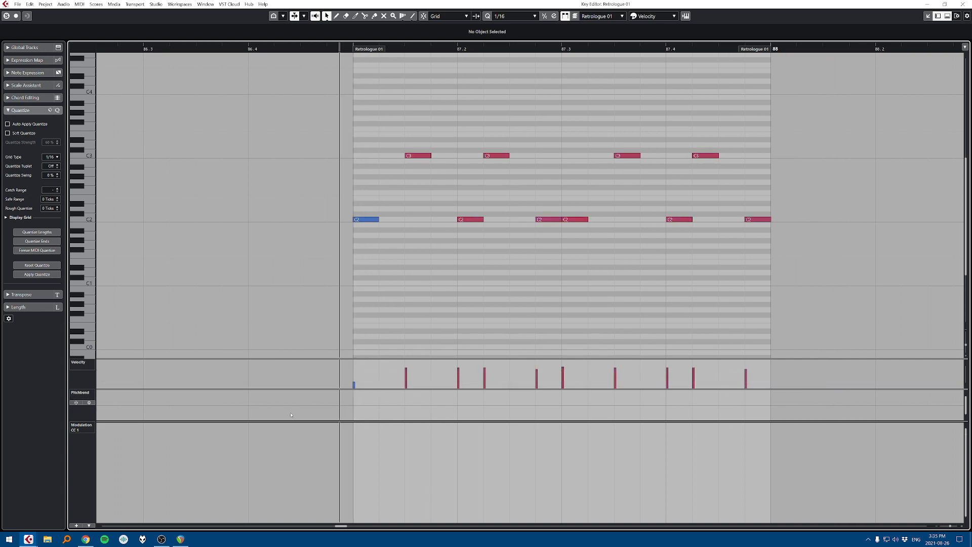
Step: Show the semitones grid in the Pitchbend lane and view the list of available controller lane types
{"action": "left_click", "coordinate": [79, 404]}
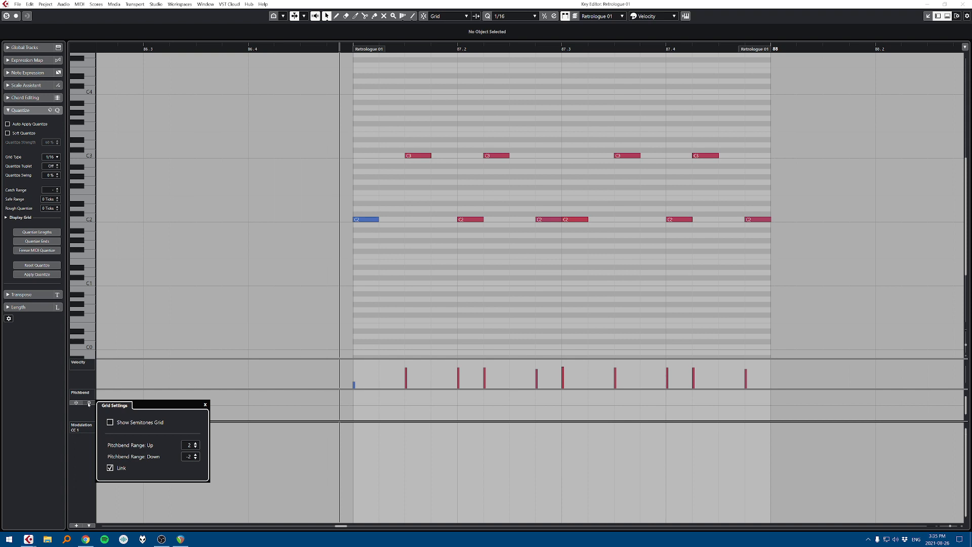
{"action": "left_click", "coordinate": [79, 404]}
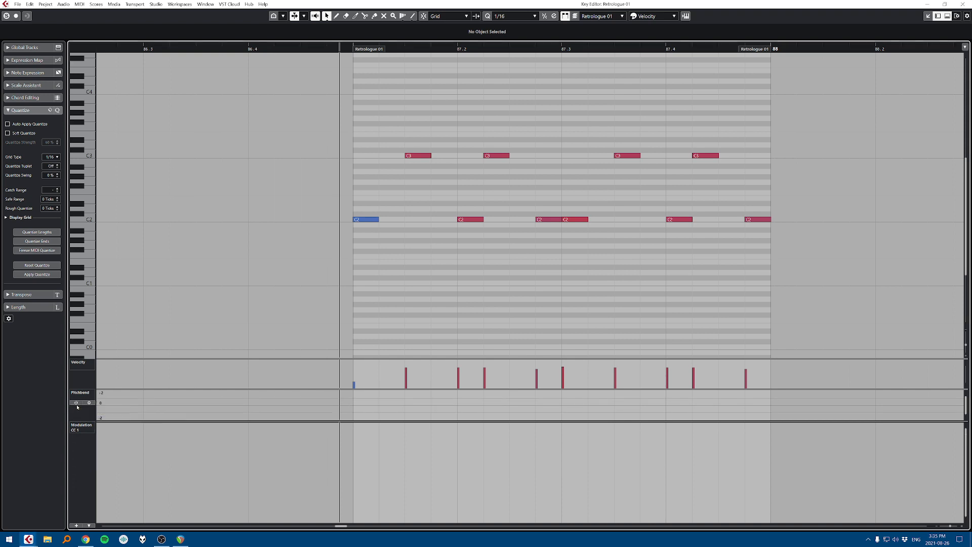
{"action": "left_click", "coordinate": [76, 526]}
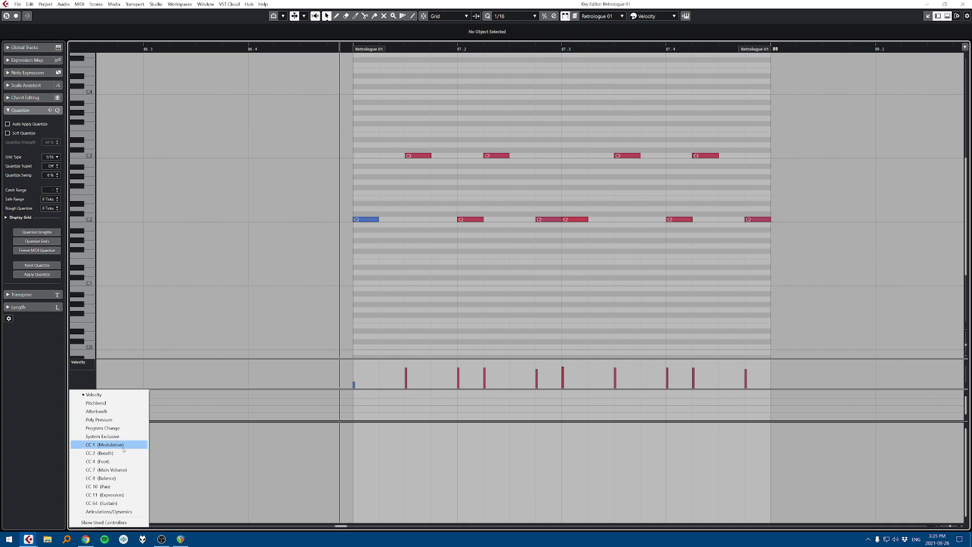
{"action": "left_click", "coordinate": [569, 501]}
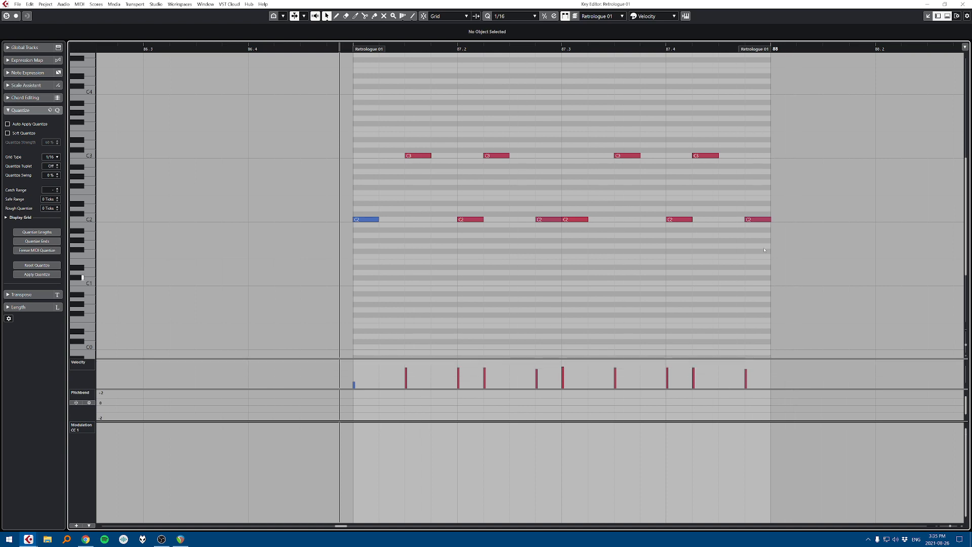
Step: Select all notes and scale and tilt their velocities together so the first and last notes end up softest
{"action": "key", "text": "ctrl+a"}
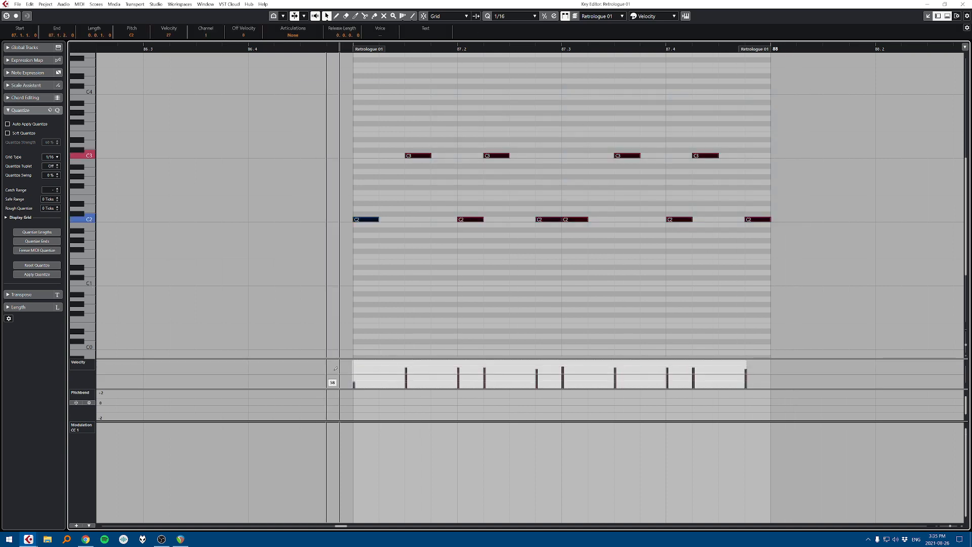
{"action": "mouse_move", "coordinate": [358, 362]}
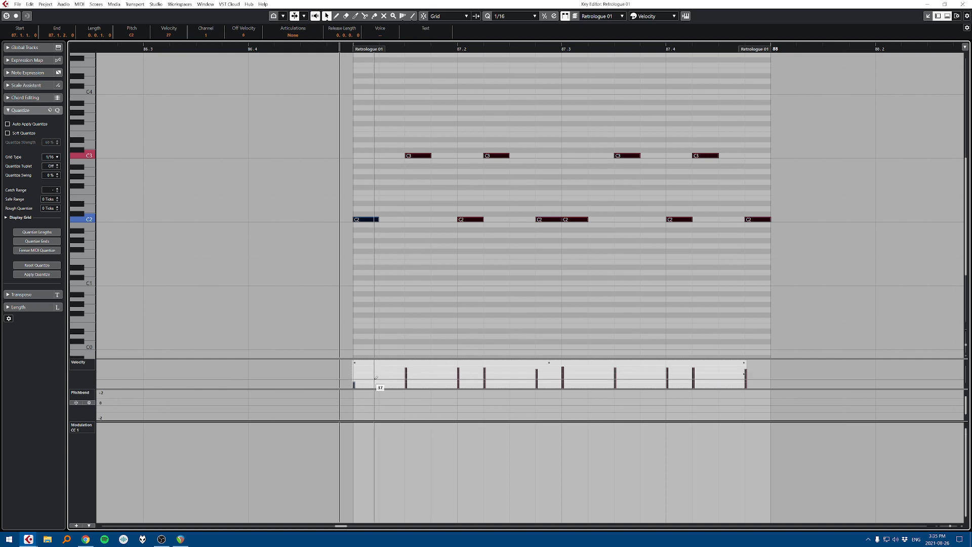
{"action": "left_click_drag", "start_coordinate": [361, 380], "coordinate": [359, 365]}
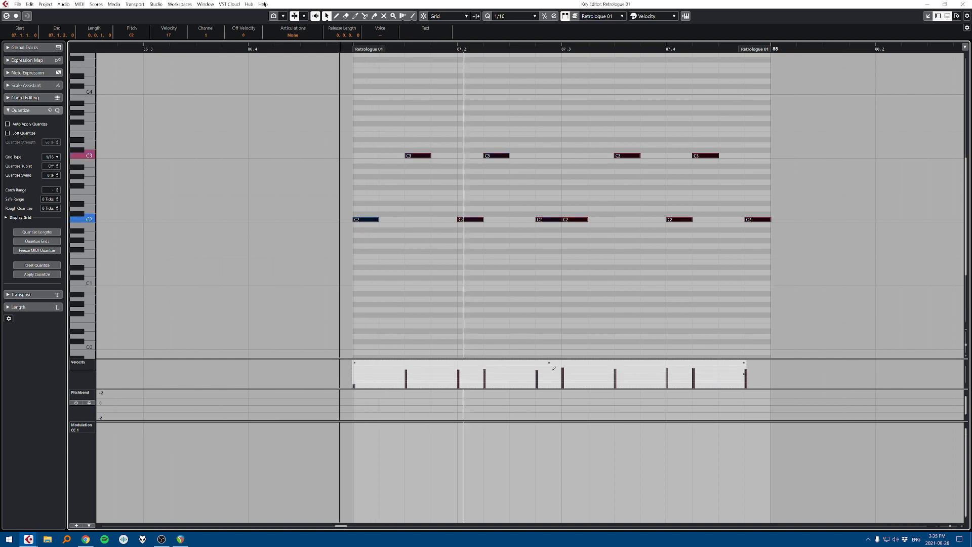
{"action": "left_click_drag", "start_coordinate": [744, 363], "coordinate": [736, 375]}
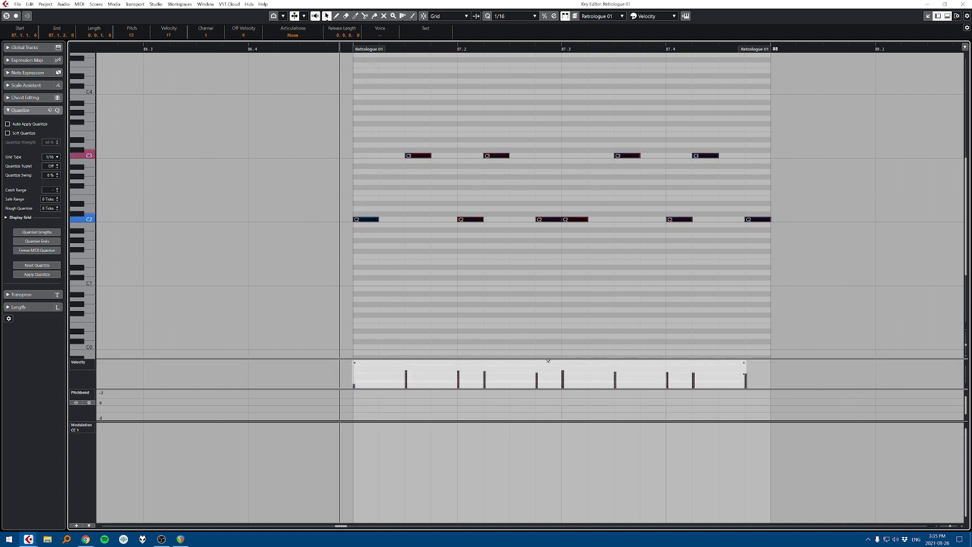
{"action": "mouse_move", "coordinate": [548, 373]}
{"action": "left_mouse_down"}
{"action": "mouse_move", "coordinate": [548, 358]}
{"action": "mouse_move", "coordinate": [548, 385]}
{"action": "mouse_move", "coordinate": [548, 360]}
{"action": "left_mouse_up"}
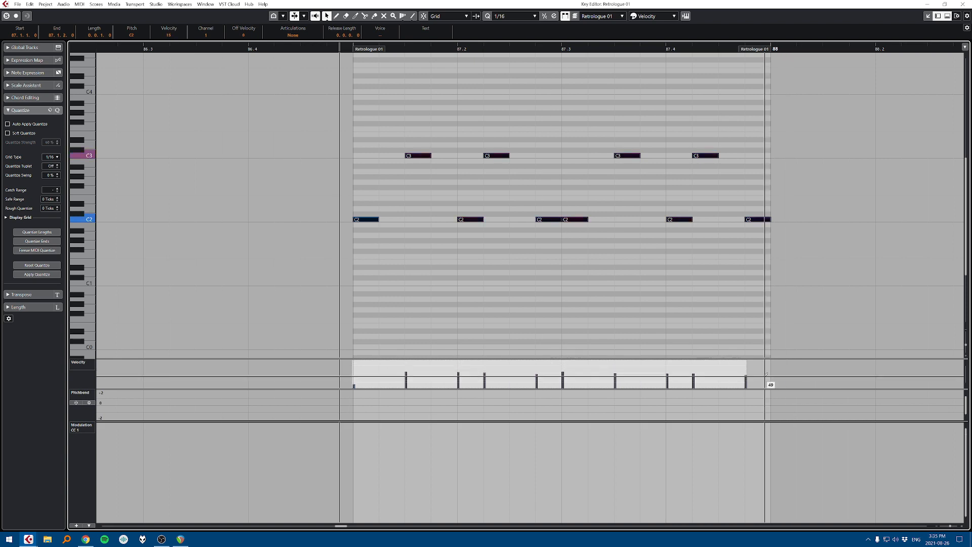
{"action": "left_click_drag", "start_coordinate": [734, 381], "coordinate": [739, 345]}
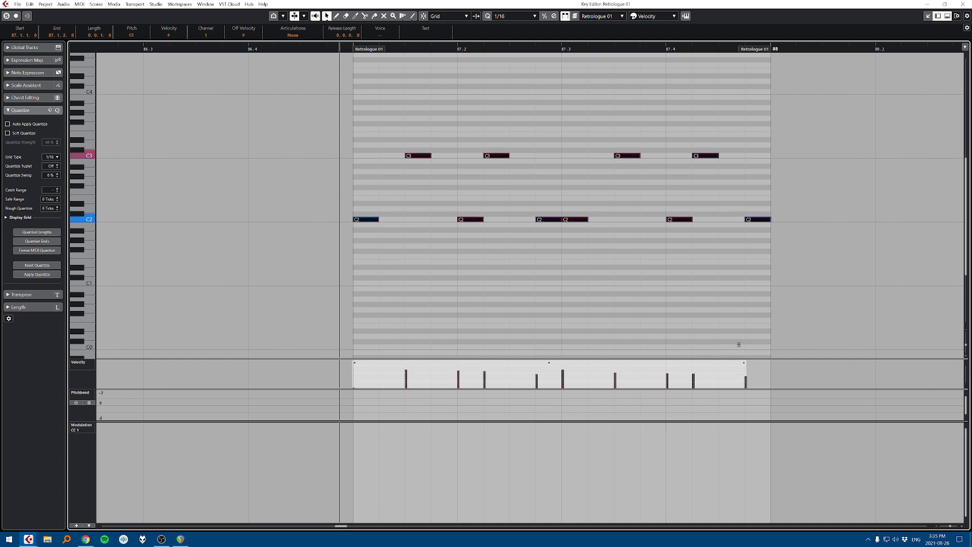
{"action": "left_click_drag", "start_coordinate": [749, 304], "coordinate": [746, 384]}
{"action": "left_click", "coordinate": [642, 334]}
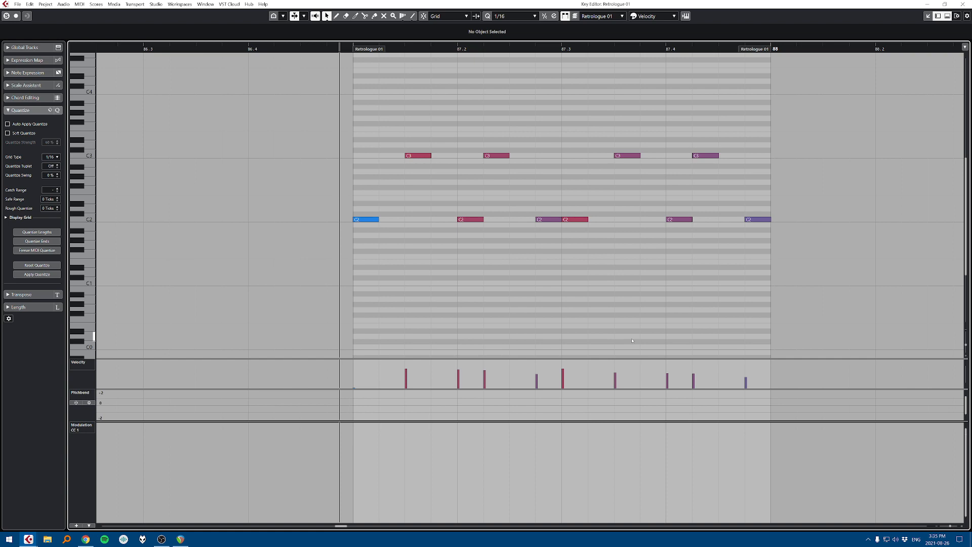
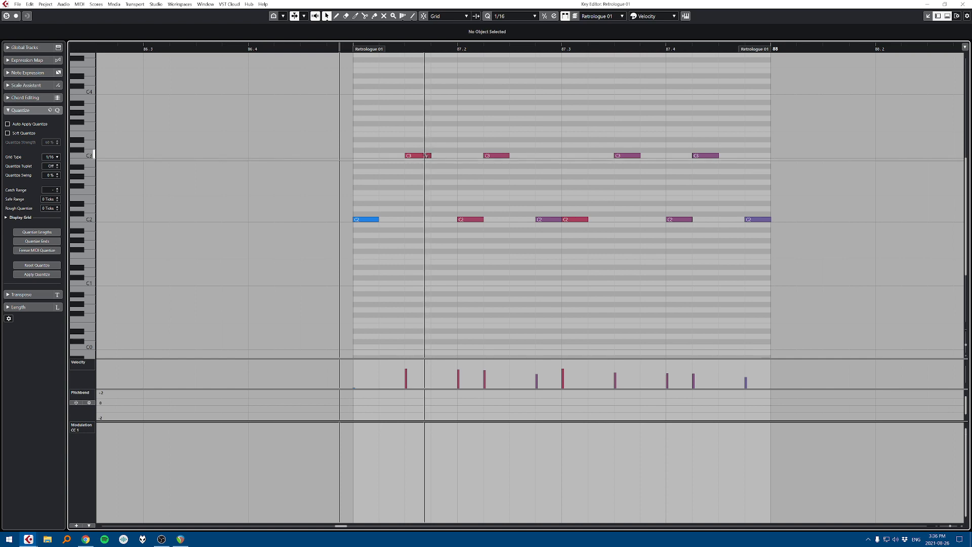
Step: Try deleting the C3 note at 87.1.3 and undo the deletion
{"action": "left_click", "coordinate": [428, 155]}
{"action": "key", "text": "Delete"}
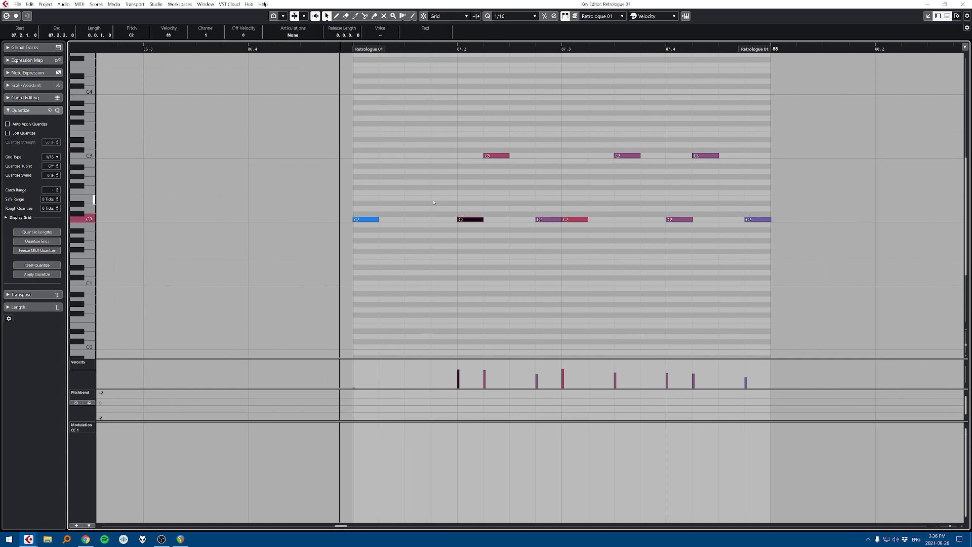
{"action": "key", "text": "ctrl+z"}
Step: Close the Key Editor and solo the Retrologue 01 track in the project
{"action": "left_click", "coordinate": [486, 148]}
{"action": "key", "text": "Return"}
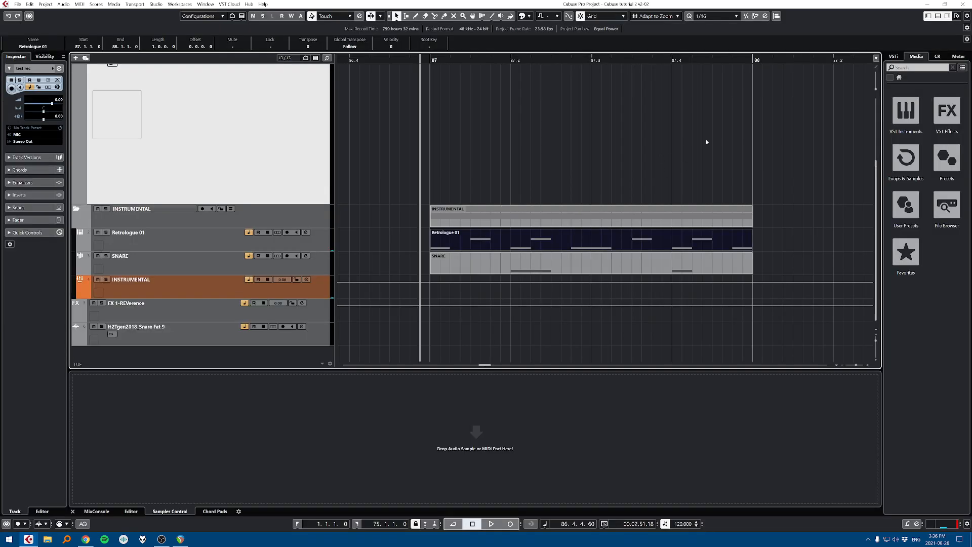
{"action": "left_click_drag", "start_coordinate": [706, 142], "coordinate": [566, 137]}
{"action": "scroll", "coordinate": [565, 142], "scroll_direction": "down", "scroll_amount": 3}
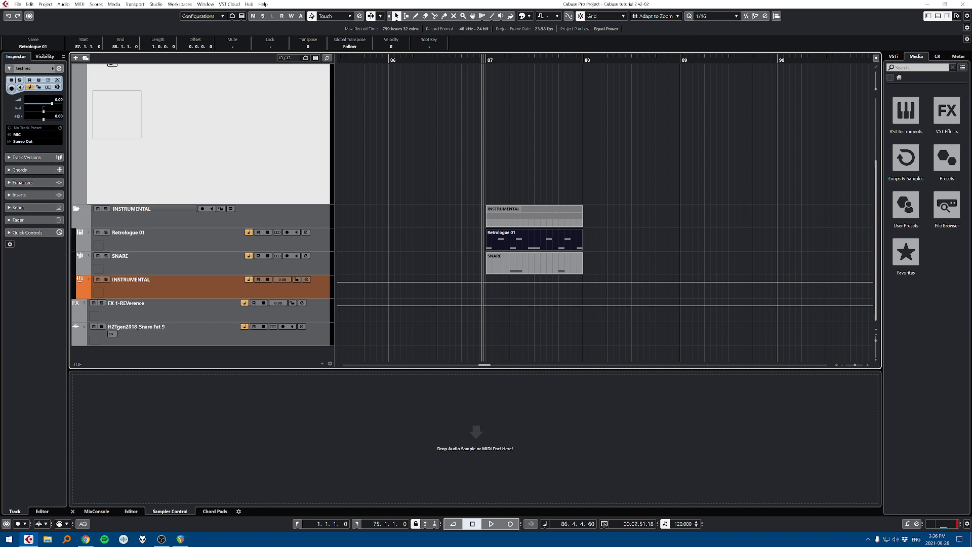
{"action": "left_click", "coordinate": [321, 242]}
{"action": "key", "text": "s"}
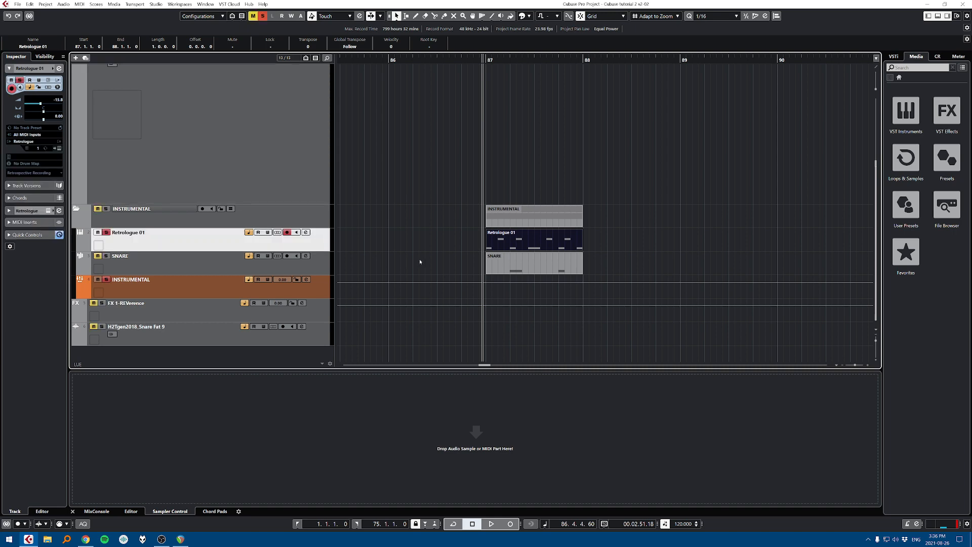
Step: Enable the high-cut filter in Retrologue 01's channel settings, lower it to about 400 Hz, and audition the track before and after
{"action": "key", "text": "e"}
{"action": "key", "text": "space"}
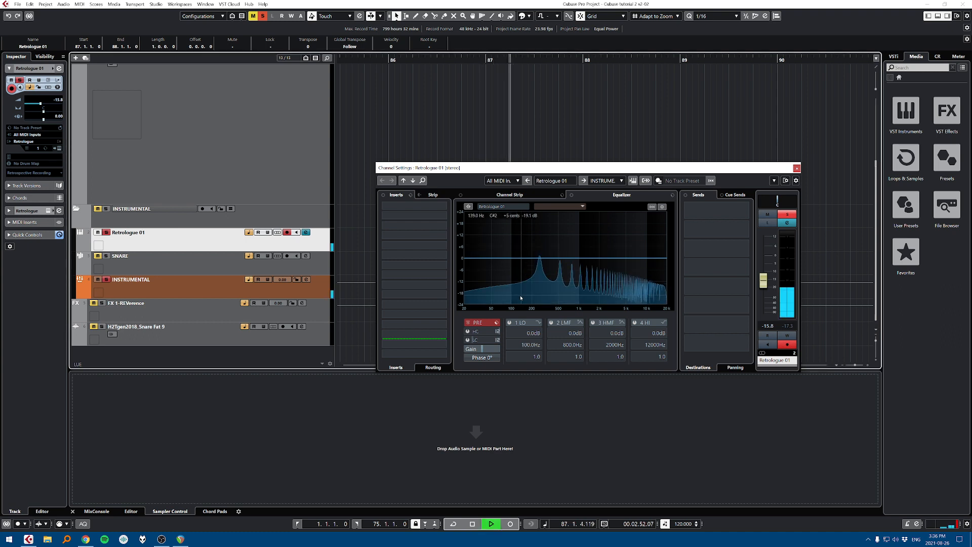
{"action": "key", "text": "space"}
{"action": "left_click", "coordinate": [467, 331]}
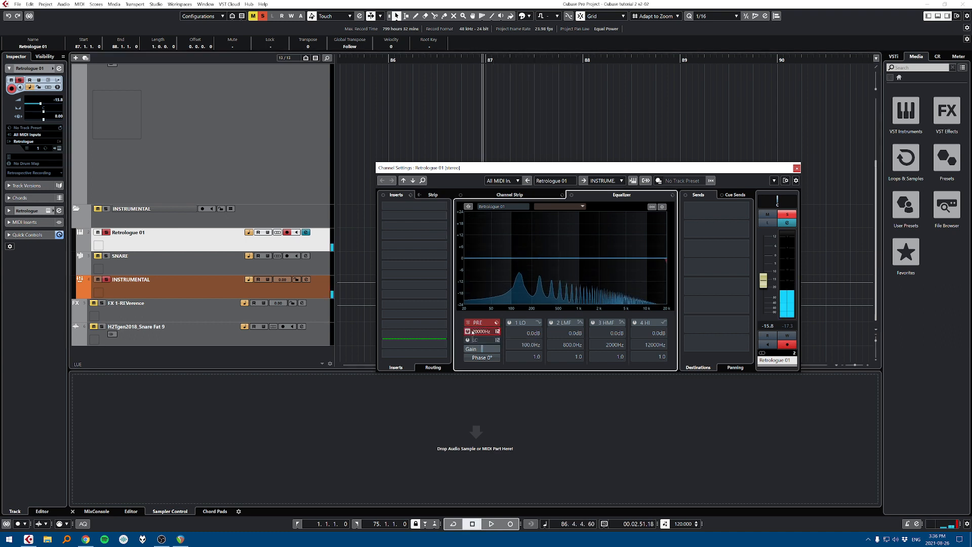
{"action": "left_click_drag", "start_coordinate": [488, 333], "coordinate": [481, 332]}
{"action": "key", "text": "space"}
{"action": "left_click", "coordinate": [306, 232]}
{"action": "key", "text": "space"}
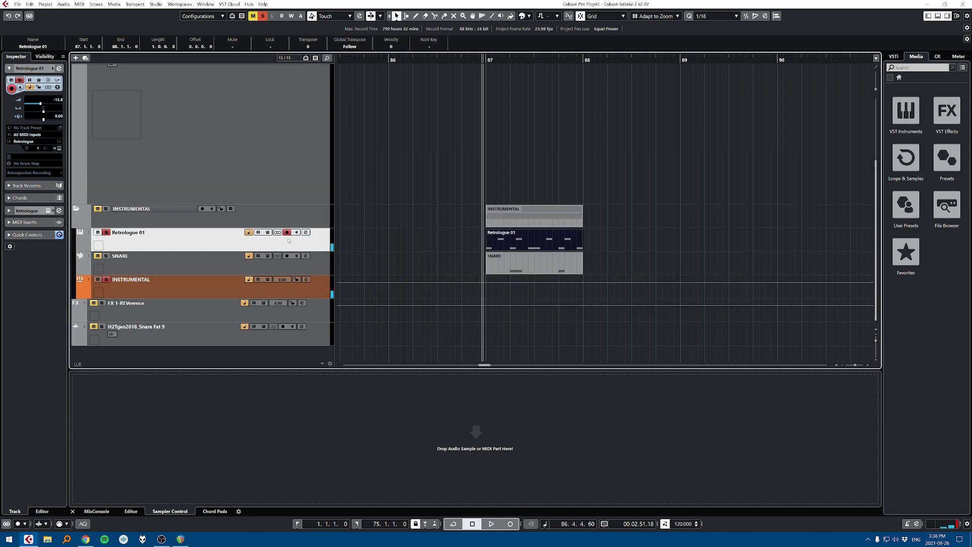
Step: Reopen Retrologue 01's channel settings, toggle the high-cut filter off and on, and fine-tune its cutoff to about 380 Hz
{"action": "left_click", "coordinate": [306, 233]}
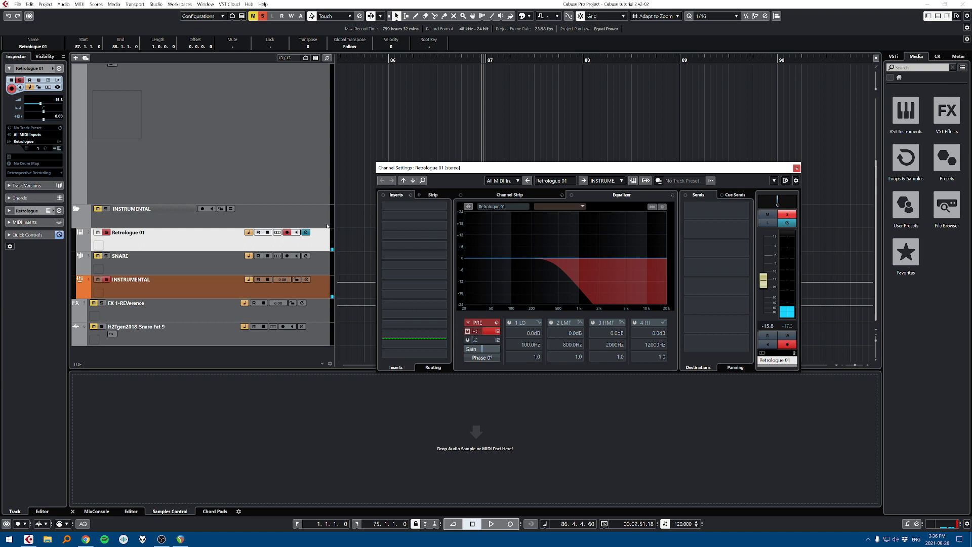
{"action": "left_click", "coordinate": [467, 331]}
{"action": "left_click", "coordinate": [466, 332]}
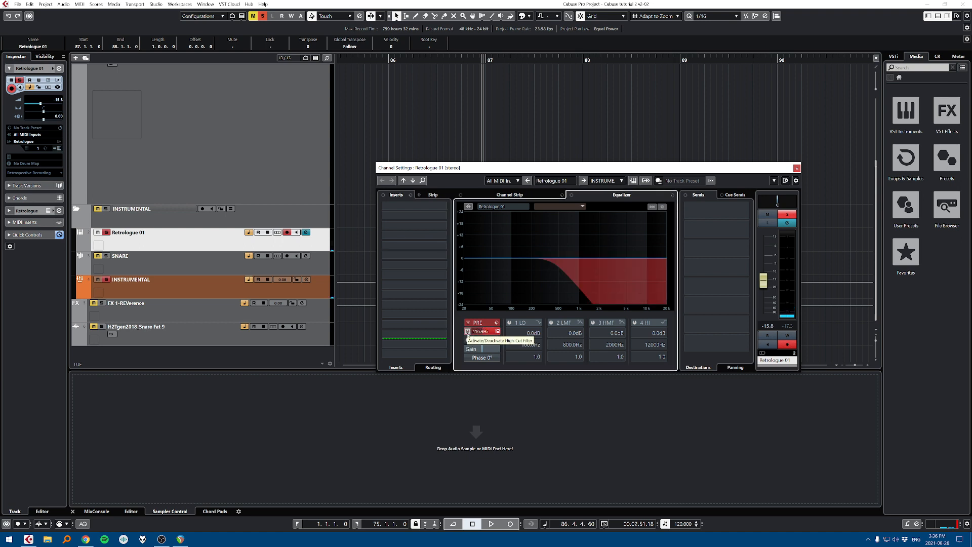
{"action": "scroll", "coordinate": [473, 333], "scroll_direction": "up", "scroll_amount": 3}
{"action": "scroll", "coordinate": [472, 334], "scroll_direction": "down", "scroll_amount": 4}
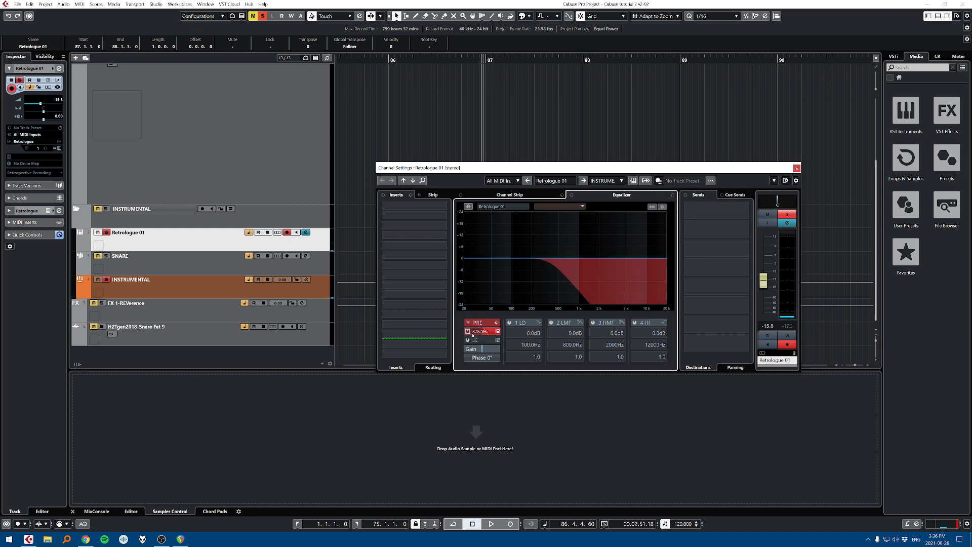
Step: Enable Retrologue 01's low-cut filter, raise its cutoff until only a mid-frequency band passes, audition it, and close the channel settings
{"action": "left_click", "coordinate": [467, 341]}
{"action": "mouse_move", "coordinate": [474, 341]}
{"action": "left_mouse_down"}
{"action": "mouse_move", "coordinate": [494, 344]}
{"action": "mouse_move", "coordinate": [484, 333]}
{"action": "mouse_move", "coordinate": [482, 343]}
{"action": "mouse_move", "coordinate": [485, 331]}
{"action": "mouse_move", "coordinate": [490, 343]}
{"action": "left_mouse_up"}
{"action": "key", "text": "space"}
{"action": "key", "text": "space"}
{"action": "key", "text": "space"}
{"action": "key", "text": "space"}
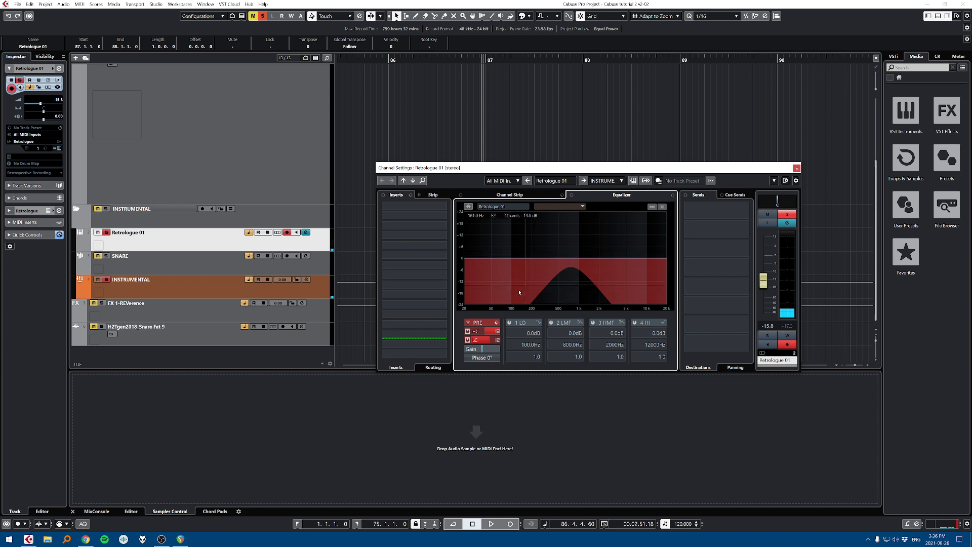
{"action": "key", "text": "Escape"}
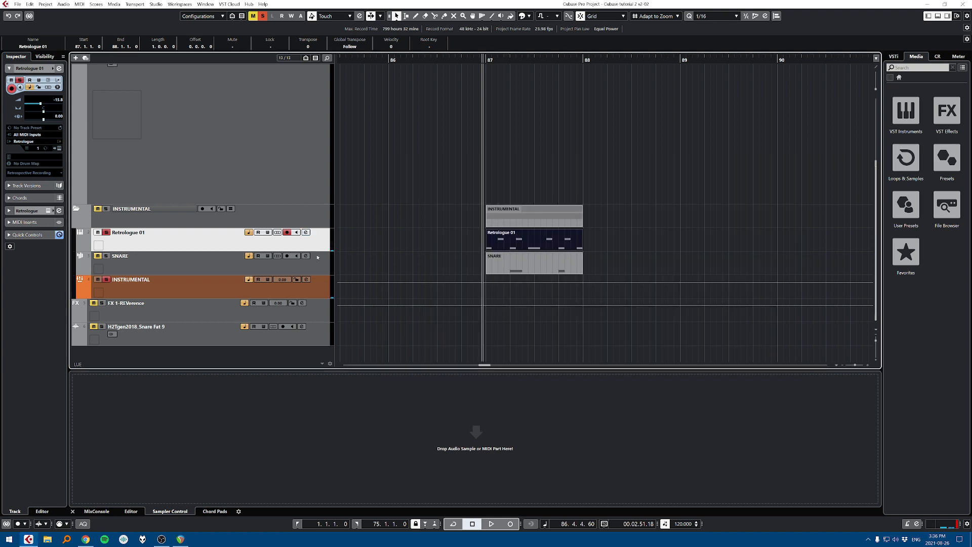
Step: Select the SNARE track and audition it with its channel settings and equalizer spectrum open
{"action": "left_click", "coordinate": [316, 261]}
{"action": "left_click", "coordinate": [398, 256]}
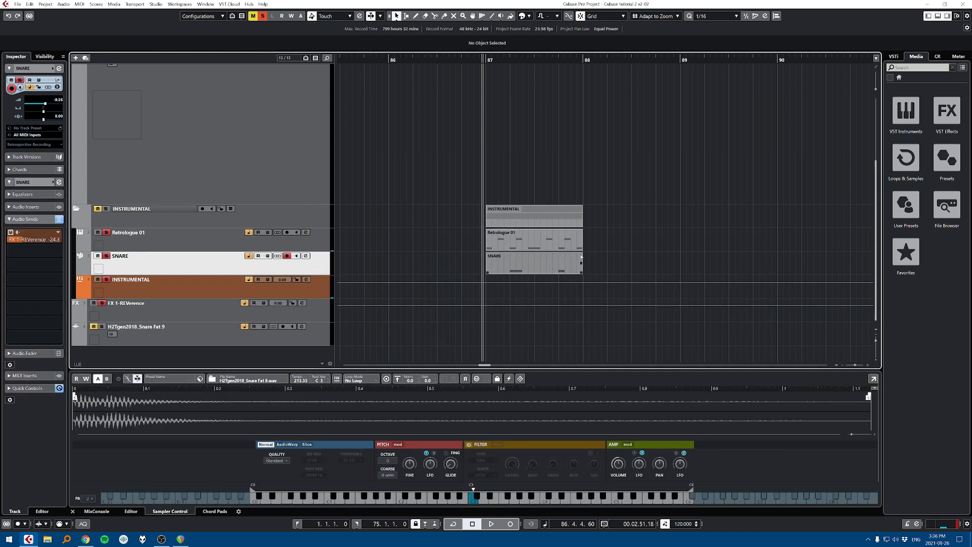
{"action": "left_click", "coordinate": [523, 269]}
{"action": "key", "text": "space"}
{"action": "left_click", "coordinate": [306, 256]}
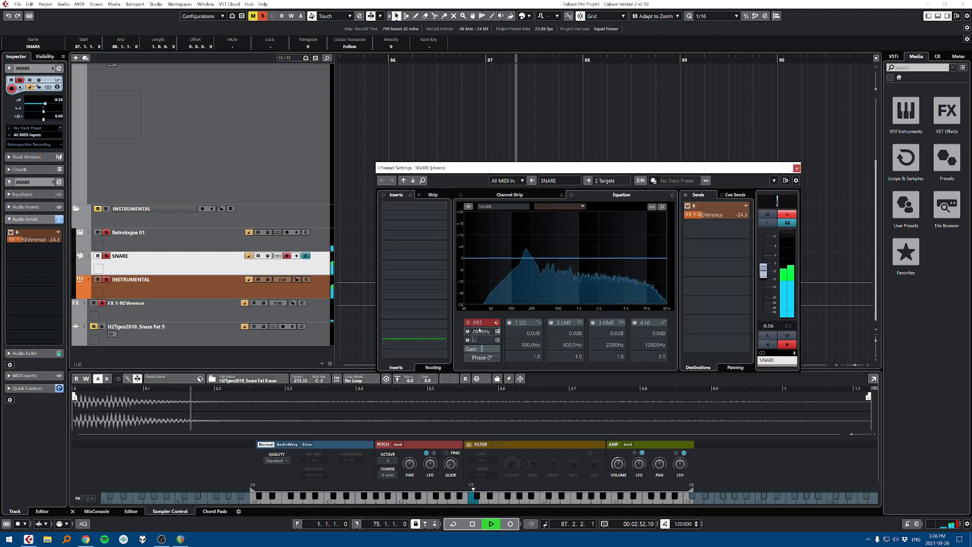
{"action": "key", "text": "space"}
Step: Re-solo the SNARE track, boost its upper mids in the channel equalizer, and play back the result
{"action": "left_click", "coordinate": [349, 258]}
{"action": "key", "text": "s"}
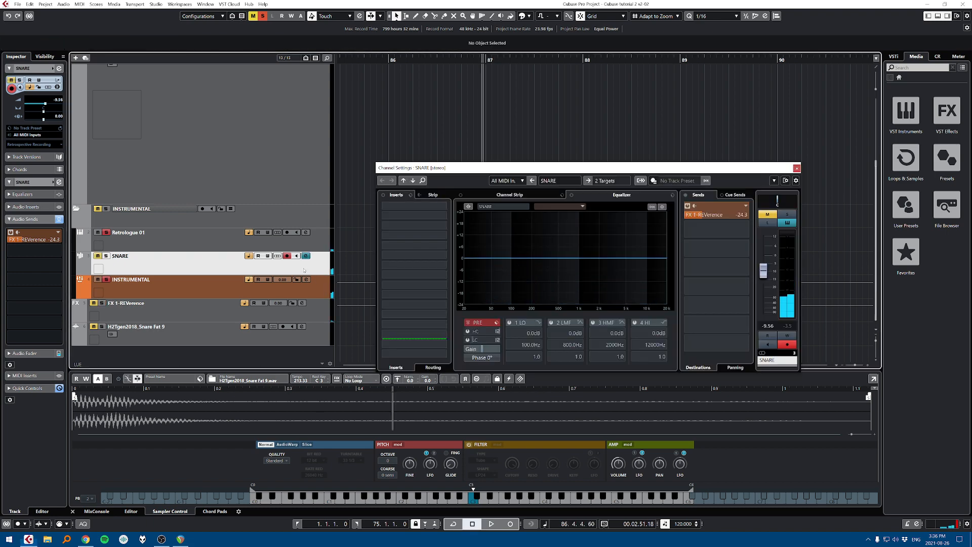
{"action": "key", "text": "s"}
{"action": "key", "text": "Down"}
{"action": "key", "text": "Up"}
{"action": "left_click_drag", "start_coordinate": [645, 261], "coordinate": [609, 237]}
{"action": "key", "text": "space"}
{"action": "left_click", "coordinate": [306, 256]}
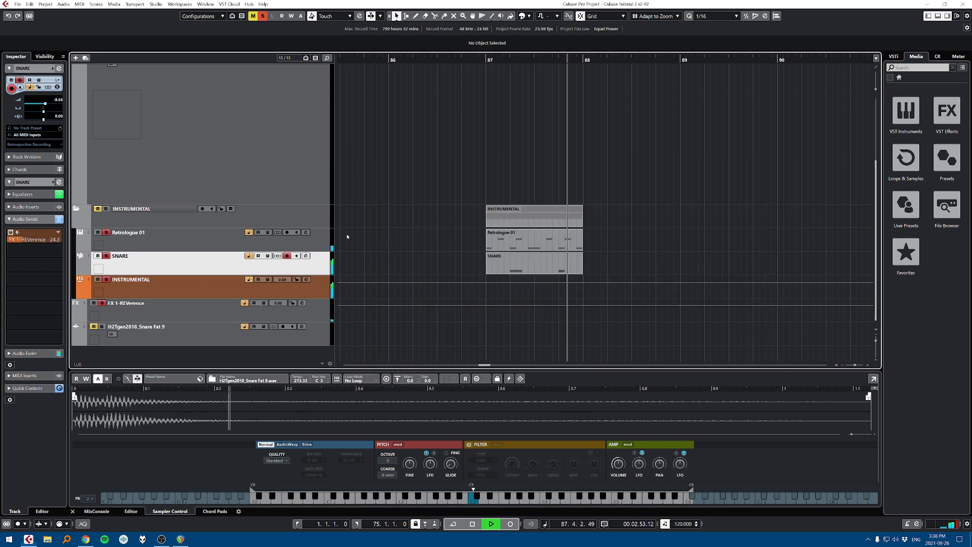
{"action": "key", "text": "space"}
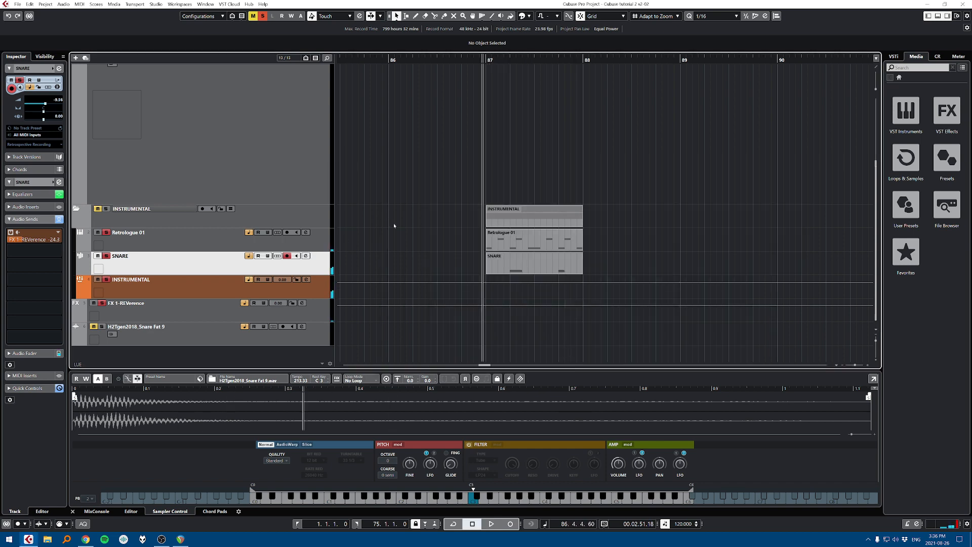
Step: Open Retrologue 01's channel settings, enable the compressor in its channel strip, and start playback
{"action": "left_click", "coordinate": [326, 237]}
{"action": "key", "text": "e"}
{"action": "left_click", "coordinate": [521, 195]}
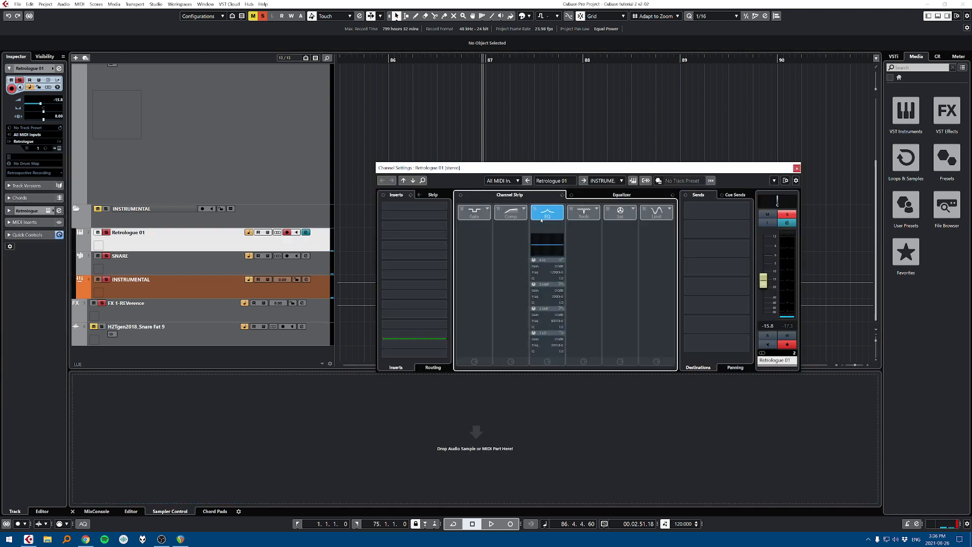
{"action": "left_click", "coordinate": [508, 215]}
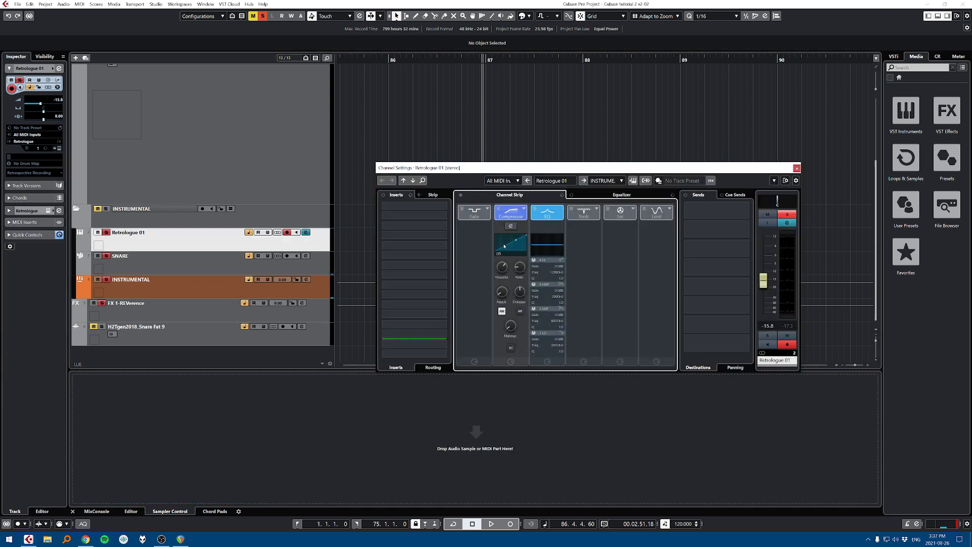
{"action": "key", "text": "space"}
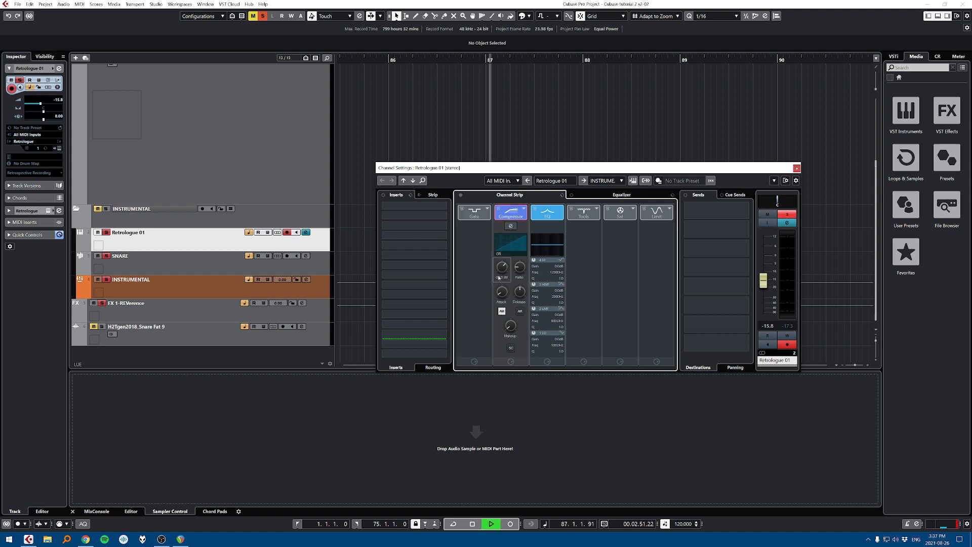
Step: View the SNARE channel's equalizer, and return to the Retrologue 01 channel strip
{"action": "left_click", "coordinate": [318, 266]}
{"action": "left_click", "coordinate": [622, 195]}
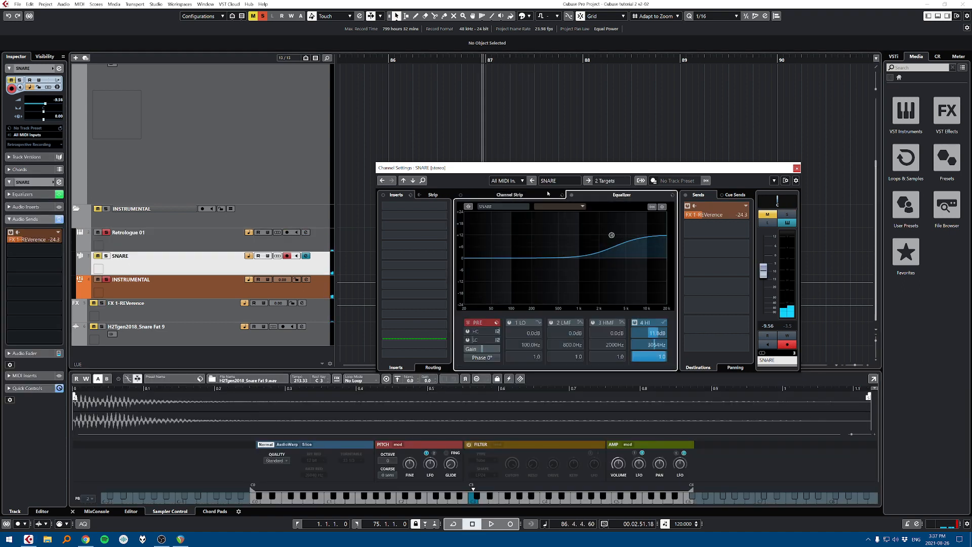
{"action": "left_click", "coordinate": [313, 240]}
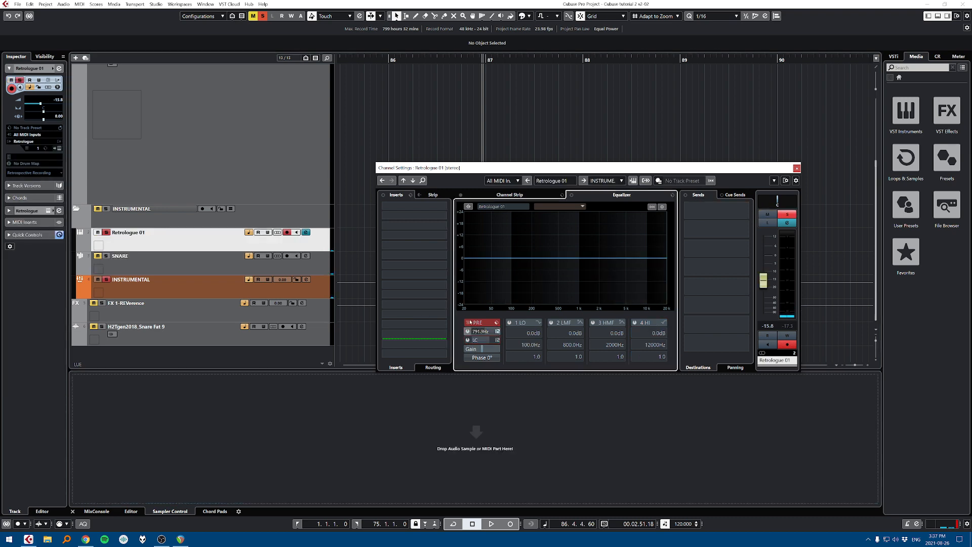
{"action": "left_click", "coordinate": [507, 196]}
Step: Lower the strip compressor's threshold and adjust its ratio and attack while auditioning Retrologue 01
{"action": "key", "text": "space"}
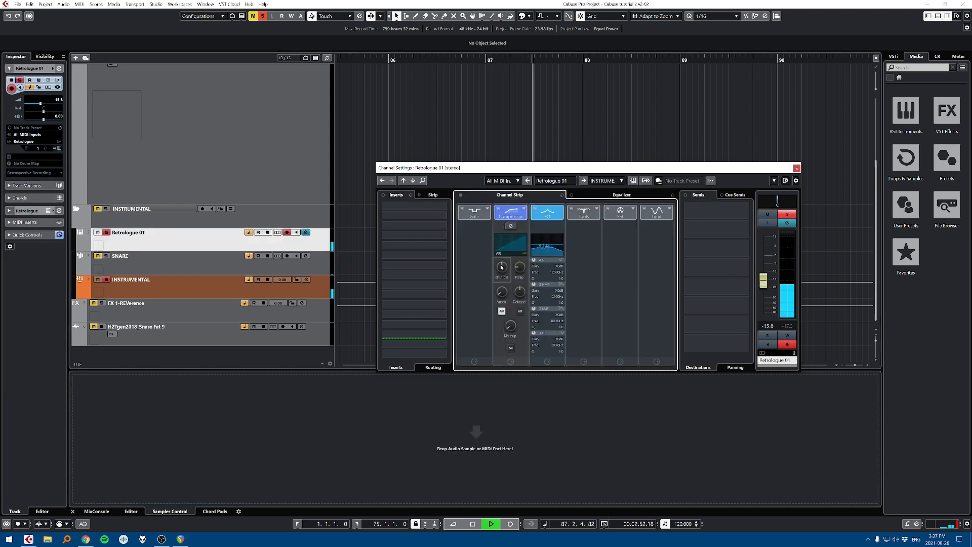
{"action": "key", "text": "space"}
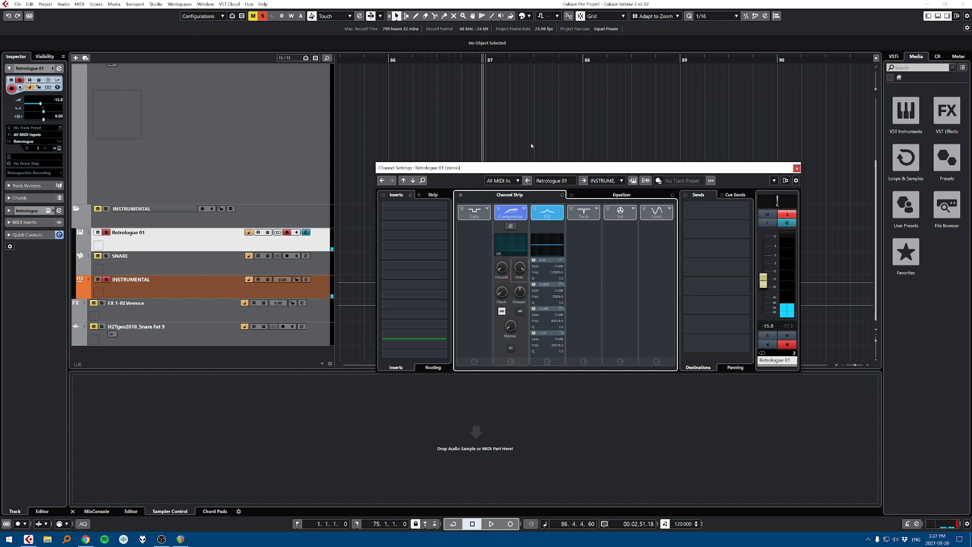
{"action": "key", "text": "space"}
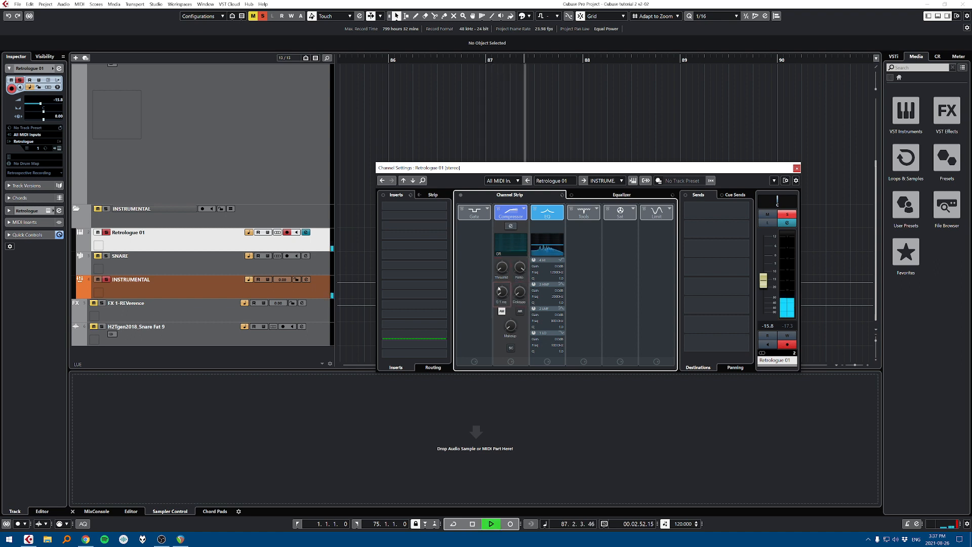
{"action": "left_click_drag", "start_coordinate": [502, 292], "coordinate": [502, 298]}
{"action": "key", "text": "space"}
{"action": "key", "text": "space"}
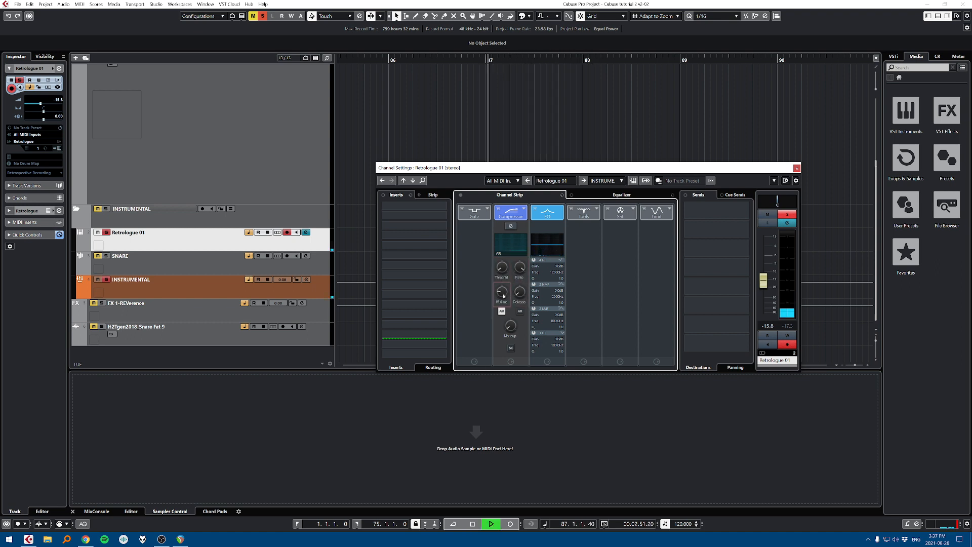
{"action": "key", "text": "space"}
Step: Bypass the channel strip compressor on Retrologue 01, keeping its channel settings open
{"action": "left_click", "coordinate": [797, 168]}
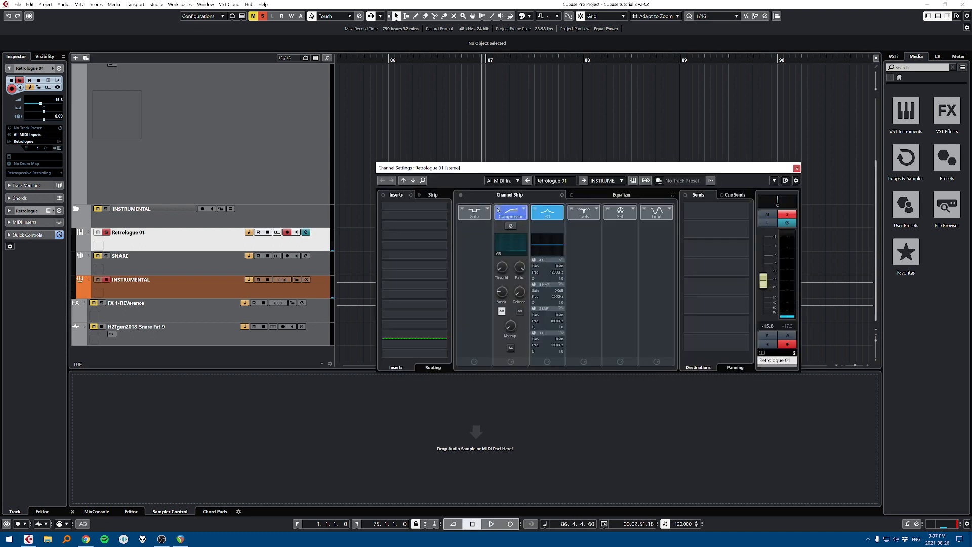
{"action": "left_click", "coordinate": [498, 210]}
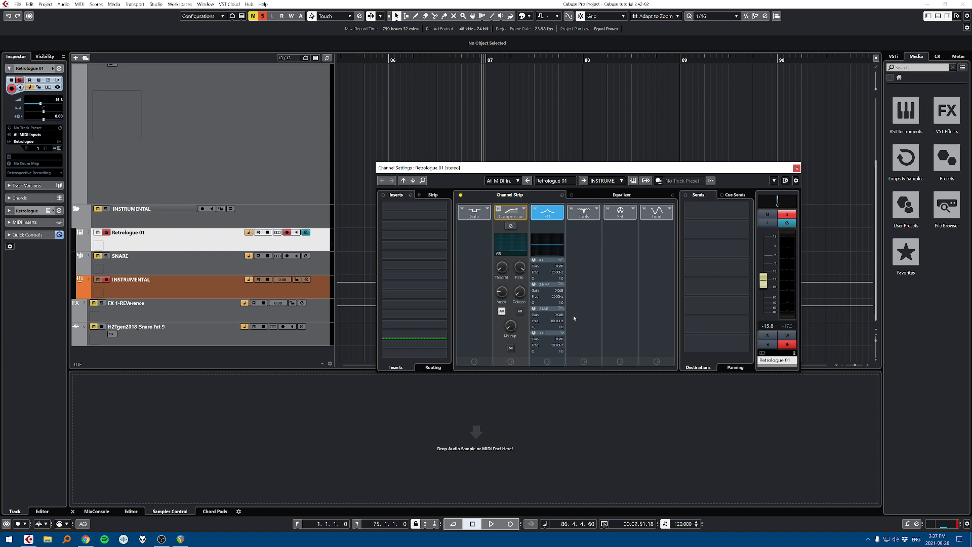
{"action": "left_click", "coordinate": [305, 232]}
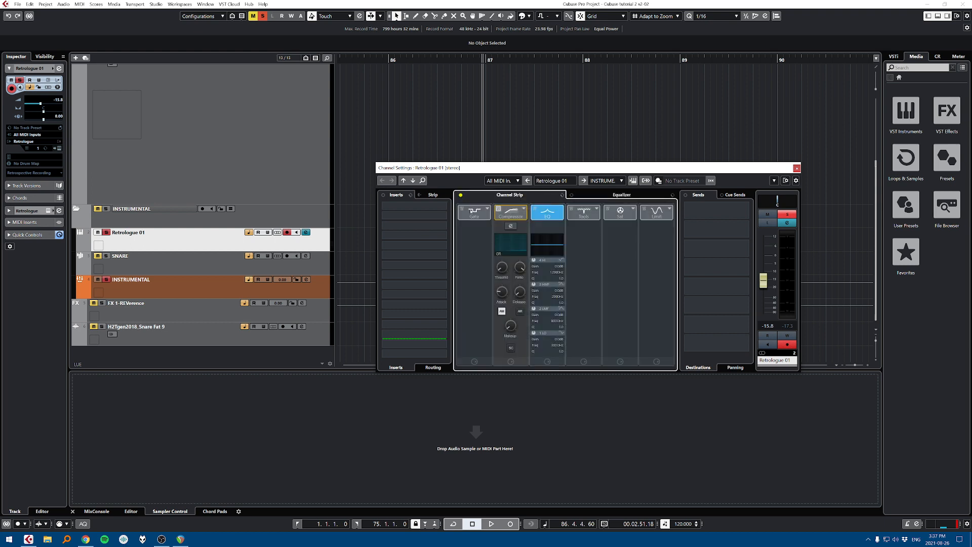
Step: Insert DaTube in Retrologue 01's second insert slot and raise its drive to 100% during playback
{"action": "left_click", "coordinate": [444, 218]}
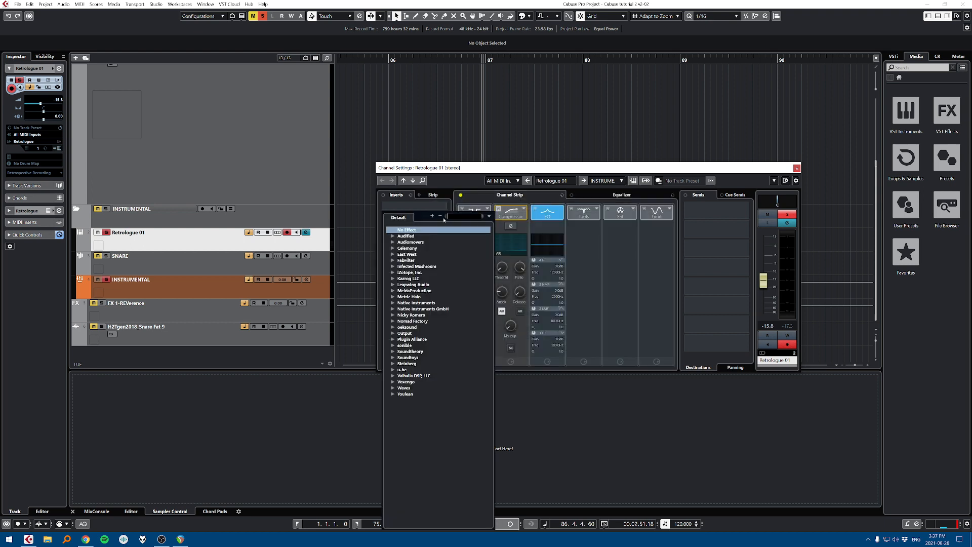
{"action": "type", "text": "dat"}
{"action": "key", "text": "Return"}
{"action": "key", "text": "space"}
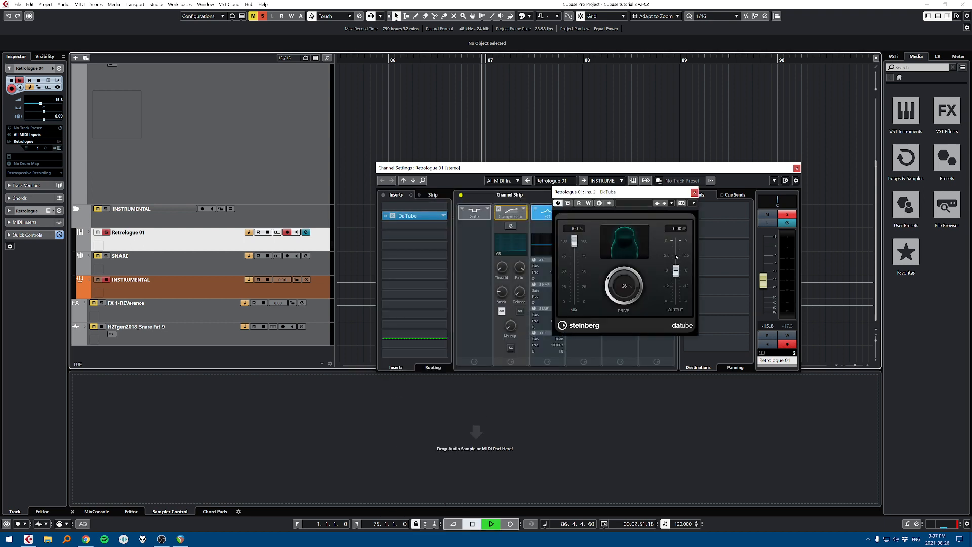
{"action": "left_click_drag", "start_coordinate": [626, 286], "coordinate": [639, 218]}
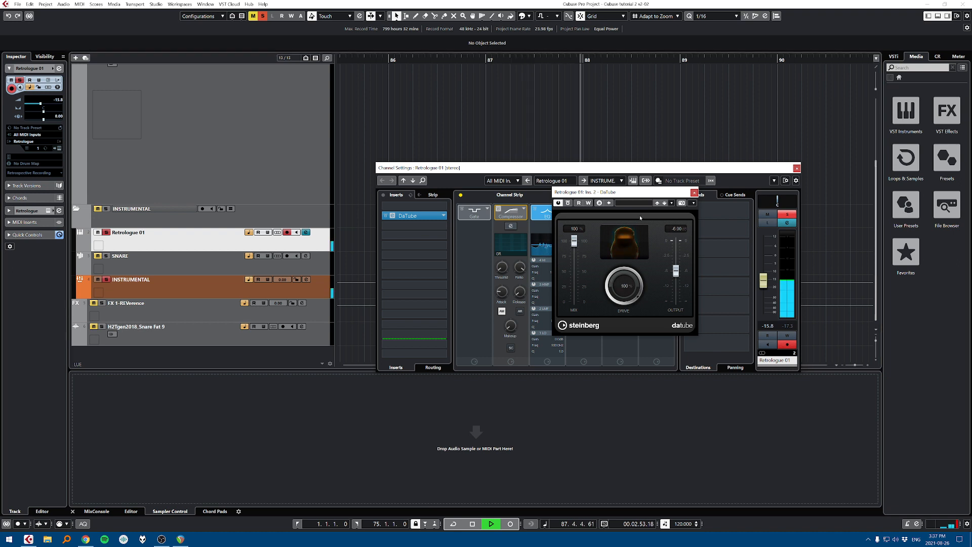
{"action": "key", "text": "space"}
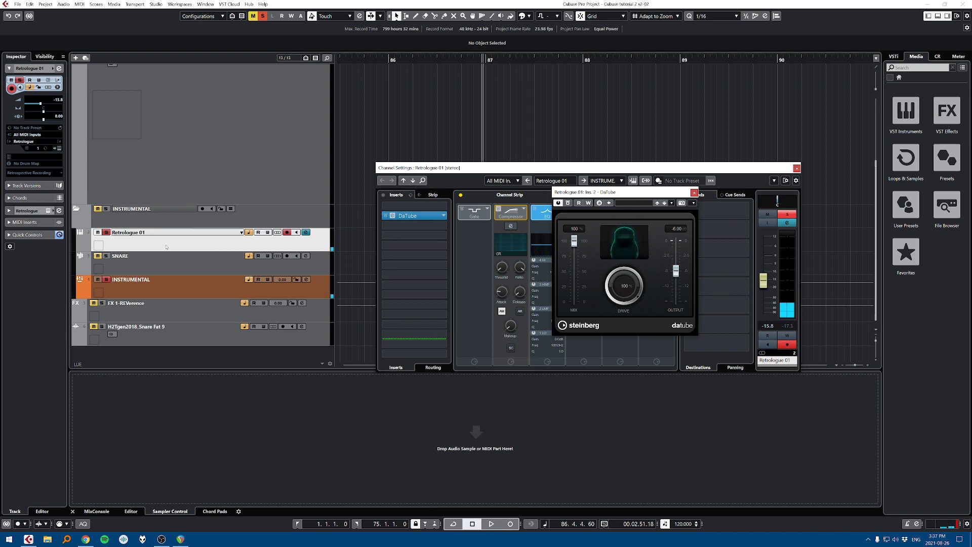
Step: Show Retrologue 01's audio inserts in the Inspector, and remove DaTube from the second insert slot
{"action": "left_click", "coordinate": [28, 210]}
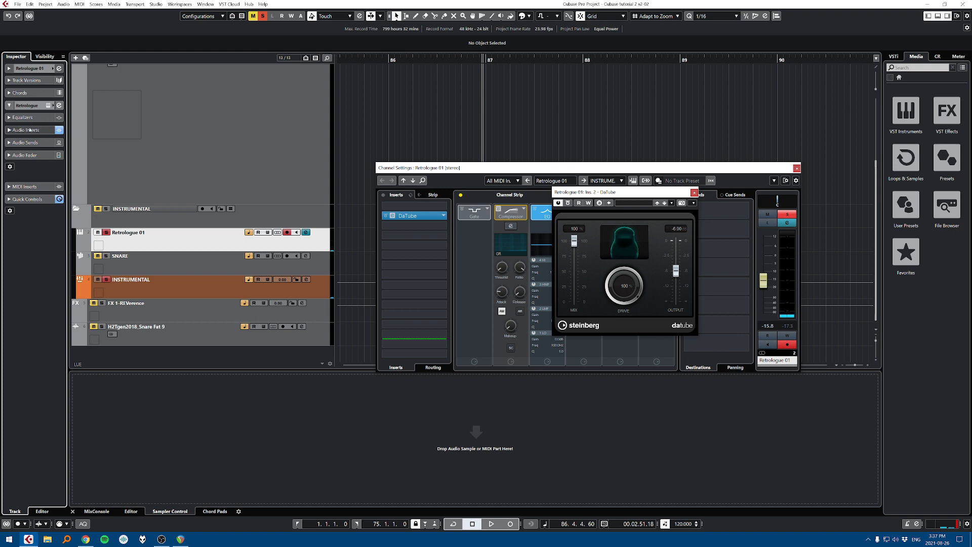
{"action": "left_click", "coordinate": [30, 130]}
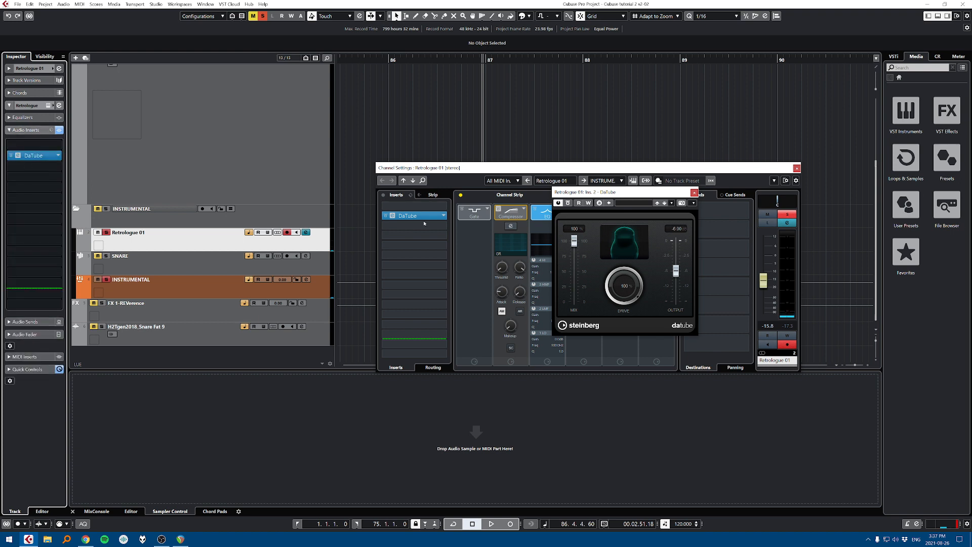
{"action": "left_click", "coordinate": [443, 215]}
{"action": "left_click", "coordinate": [431, 225]}
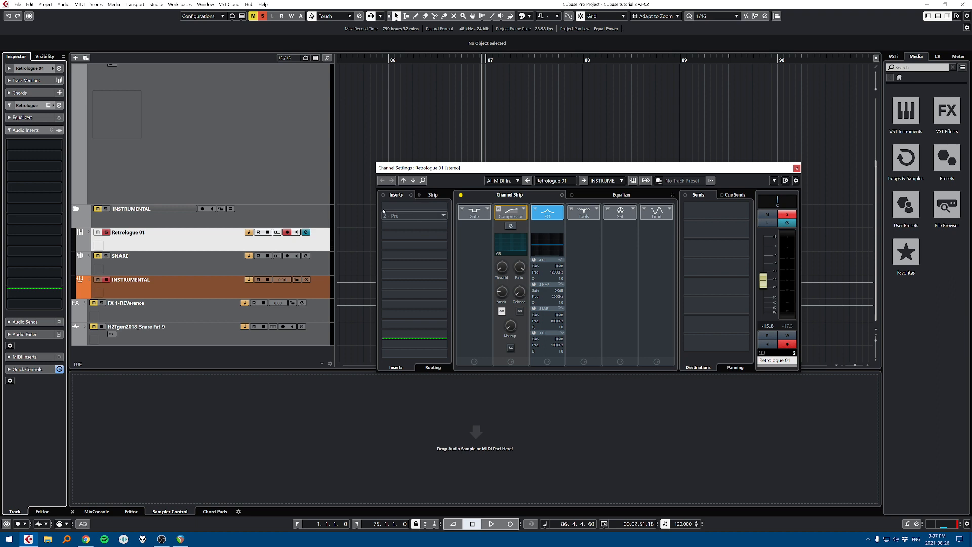
Step: Reinsert DaTube in Retrologue 01's second insert slot and pull it out of the rack again
{"action": "left_click", "coordinate": [433, 218]}
{"action": "type", "text": "datube"}
{"action": "key", "text": "Return"}
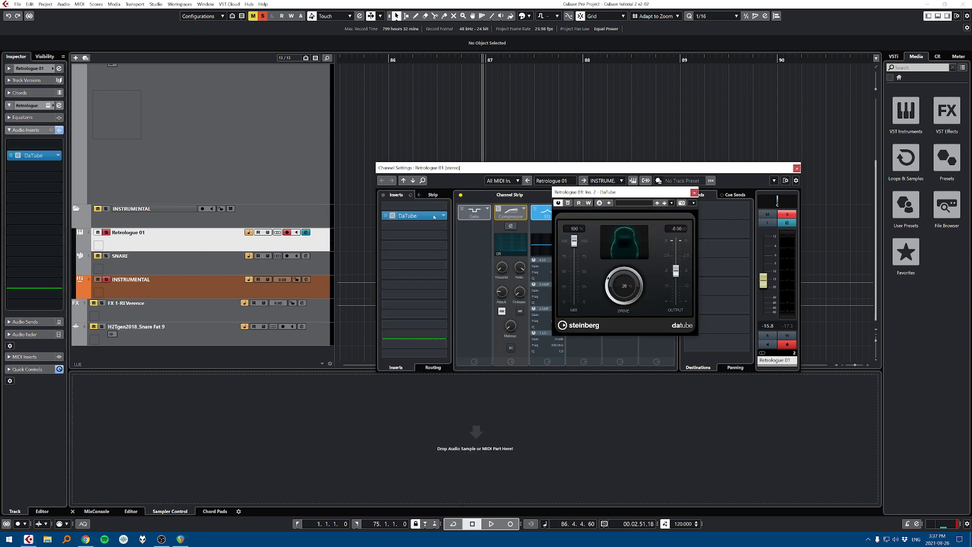
{"action": "left_click_drag", "start_coordinate": [434, 216], "coordinate": [304, 152]}
Step: Insert DaTube in the second slot once more, raise its drive, and audition the distortion
{"action": "left_click", "coordinate": [428, 219]}
{"action": "type", "text": "da"}
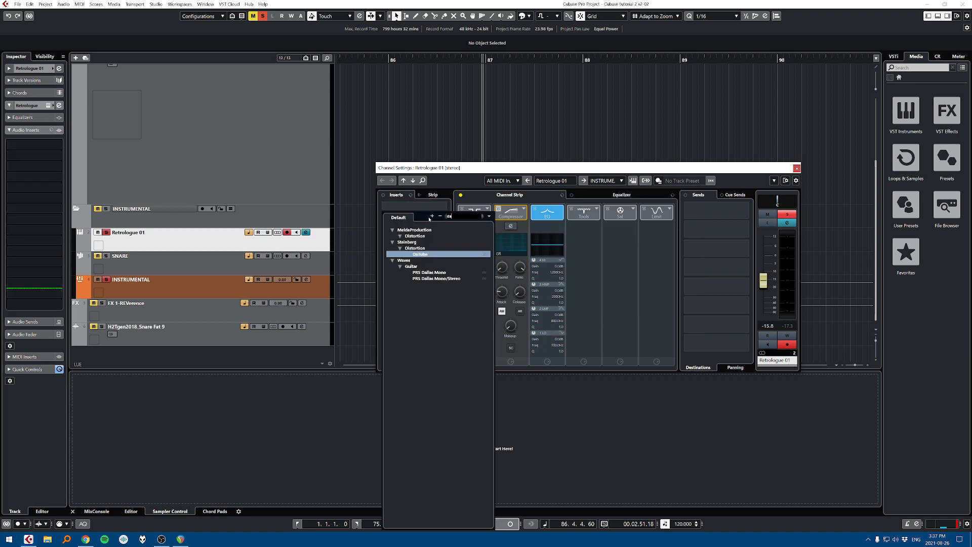
{"action": "key", "text": "Return"}
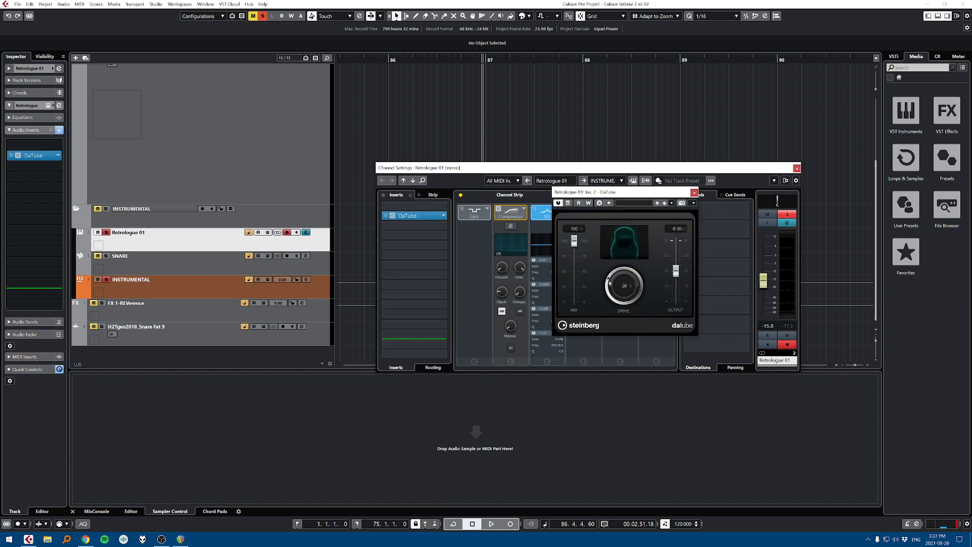
{"action": "key", "text": "space"}
{"action": "left_click_drag", "start_coordinate": [613, 274], "coordinate": [658, 278]}
{"action": "key", "text": "space"}
{"action": "key", "text": "space"}
{"action": "key", "text": "space"}
Step: Add Steinberg's Magneto II in the insert slot below DaTube and audition it
{"action": "left_click", "coordinate": [443, 216]}
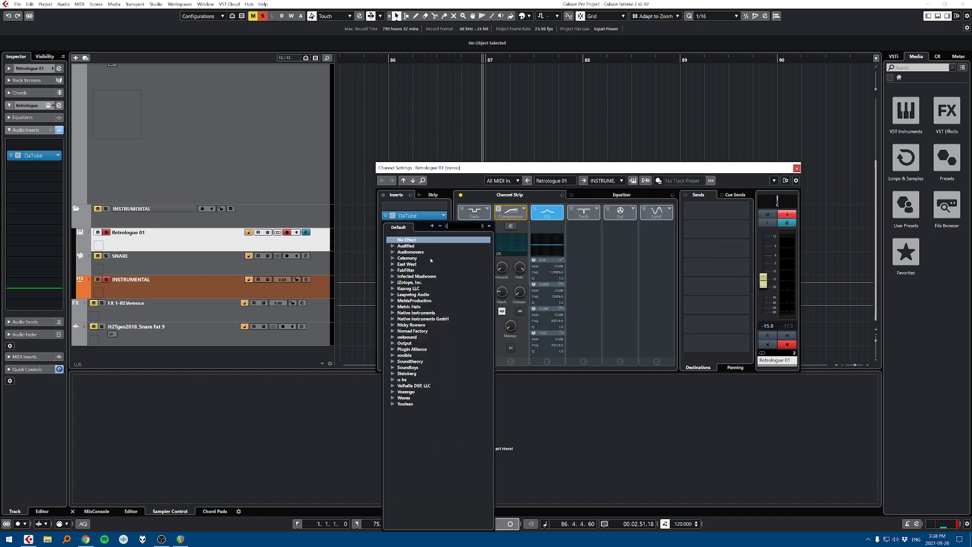
{"action": "type", "text": "magnet"}
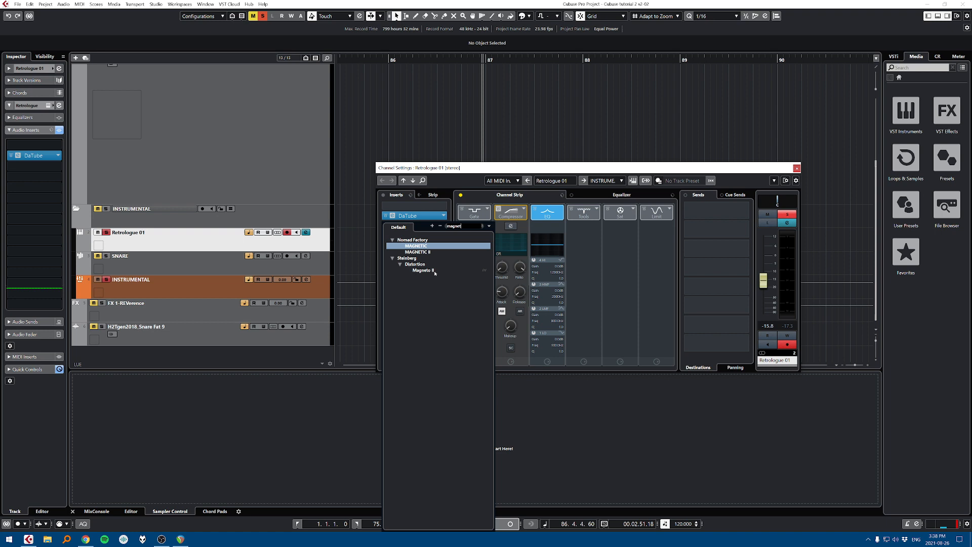
{"action": "left_click", "coordinate": [434, 270]}
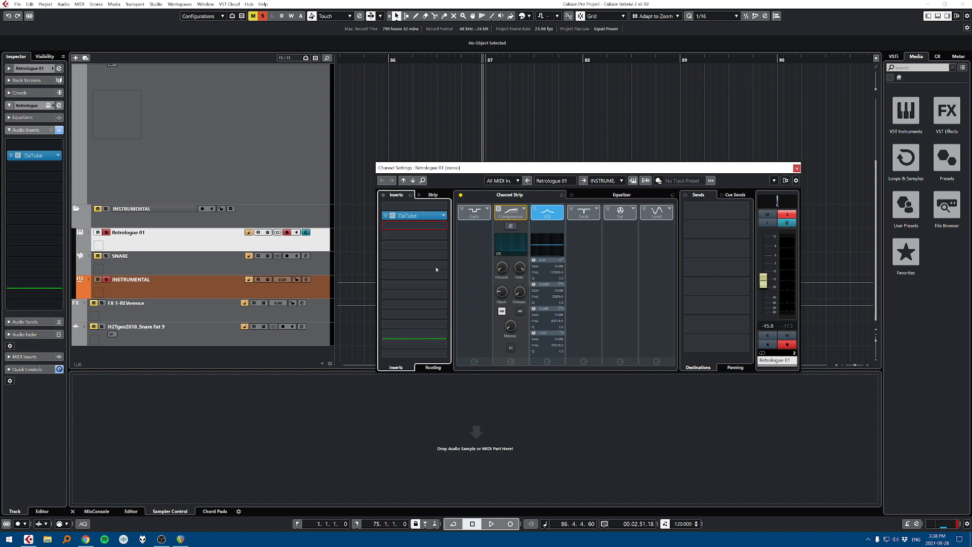
{"action": "key", "text": "space"}
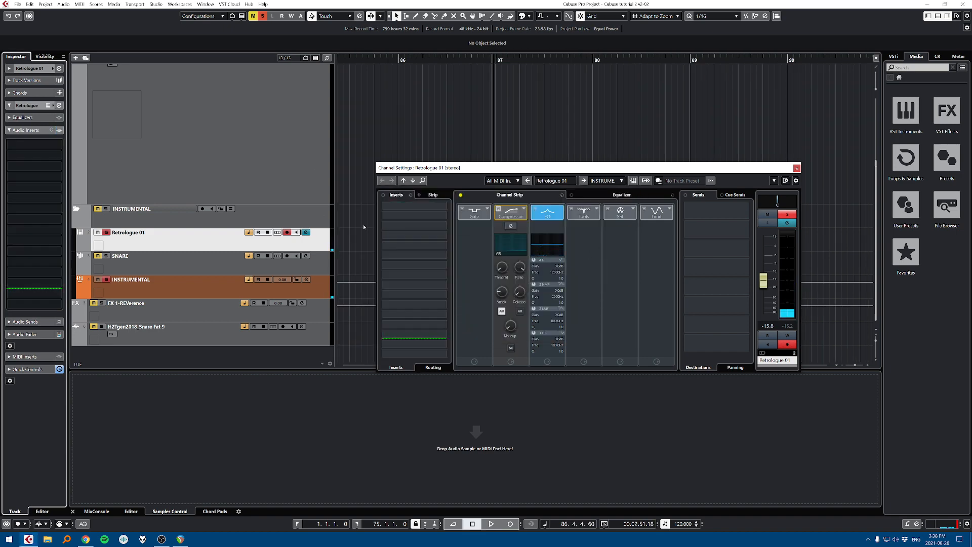
Step: Insert the Steinberg Compressor in Retrologue 01's second slot and lower its threshold to about -56 dB while auditioning
{"action": "left_click", "coordinate": [436, 206]}
{"action": "type", "text": "compressor"}
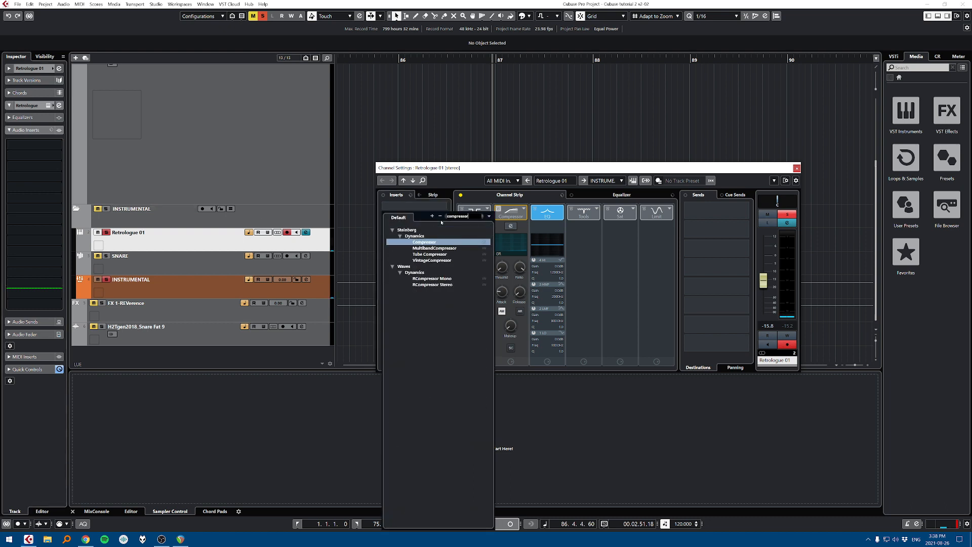
{"action": "key", "text": "Return"}
{"action": "left_click_drag", "start_coordinate": [568, 242], "coordinate": [568, 278]}
{"action": "key", "text": "space"}
{"action": "key", "text": "space"}
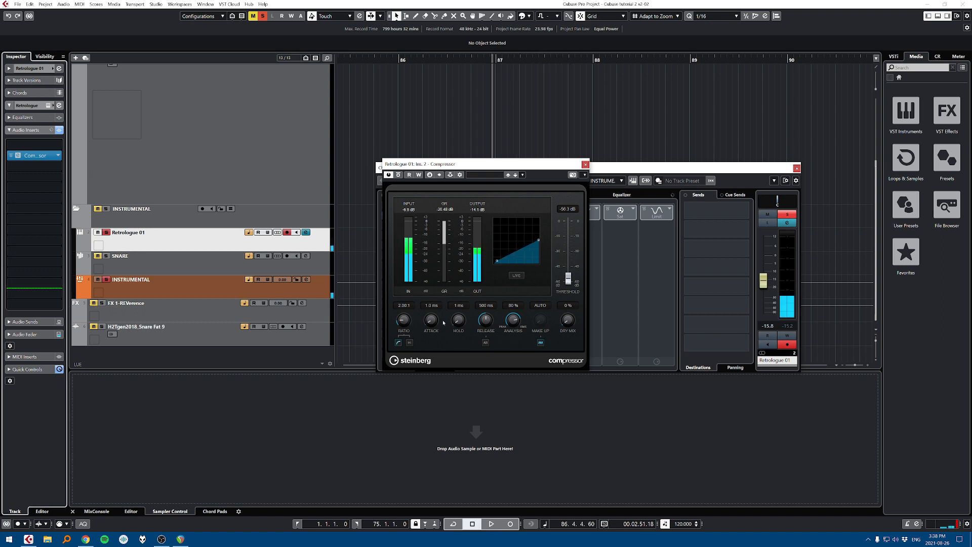
Step: Set the Compressor's ratio to about 4:1, attack to about 29 ms, release to 10 ms and threshold to about -45 dB during playback
{"action": "key", "text": "space"}
{"action": "mouse_move", "coordinate": [431, 320]}
{"action": "left_mouse_down"}
{"action": "mouse_move", "coordinate": [443, 310]}
{"action": "mouse_move", "coordinate": [414, 317]}
{"action": "left_mouse_up"}
{"action": "key", "text": "space"}
{"action": "left_click_drag", "start_coordinate": [485, 320], "coordinate": [483, 367]}
{"action": "key", "text": "space"}
{"action": "left_click_drag", "start_coordinate": [567, 278], "coordinate": [568, 268]}
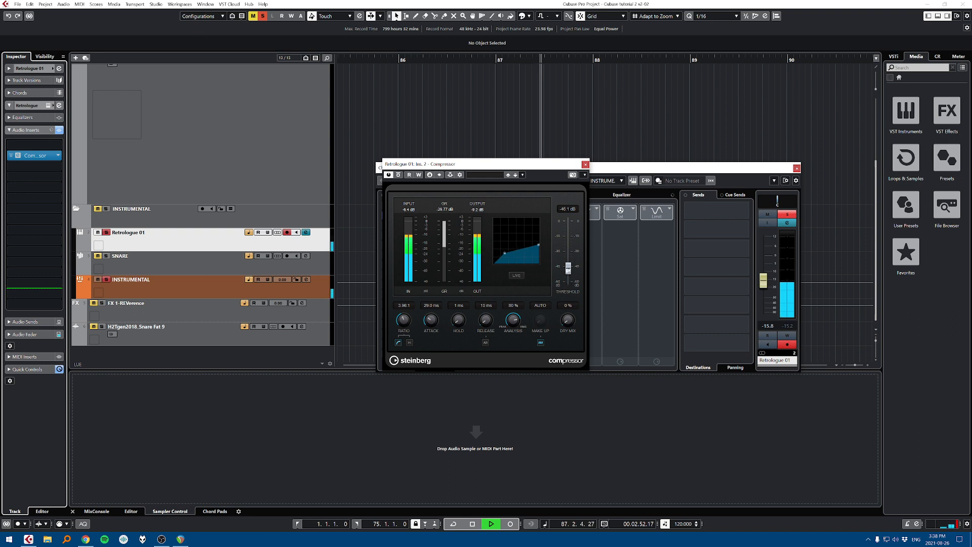
{"action": "key", "text": "space"}
Step: Close the Compressor plug-in and remove it from Retrologue 01's inserts
{"action": "left_click", "coordinate": [585, 164]}
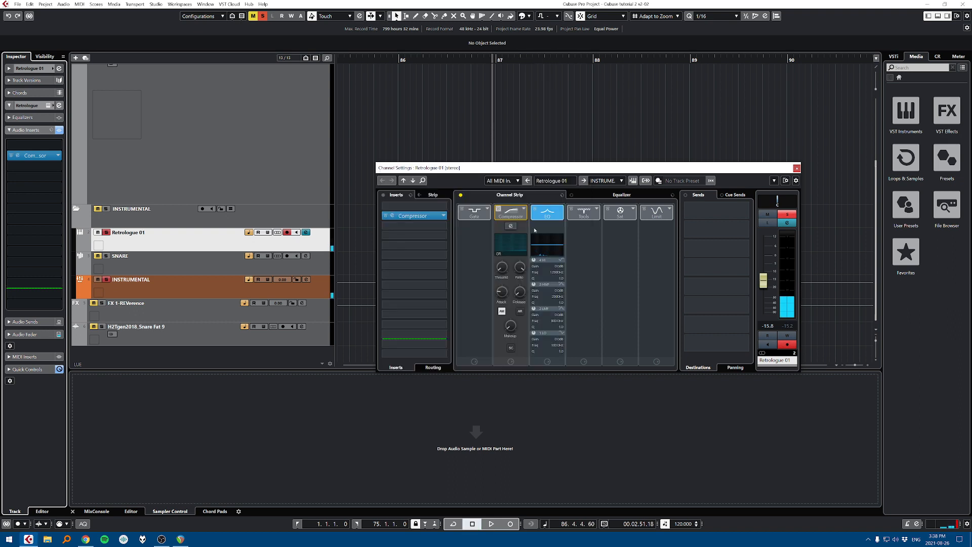
{"action": "left_click", "coordinate": [428, 216]}
{"action": "left_click_drag", "start_coordinate": [428, 215], "coordinate": [367, 105]}
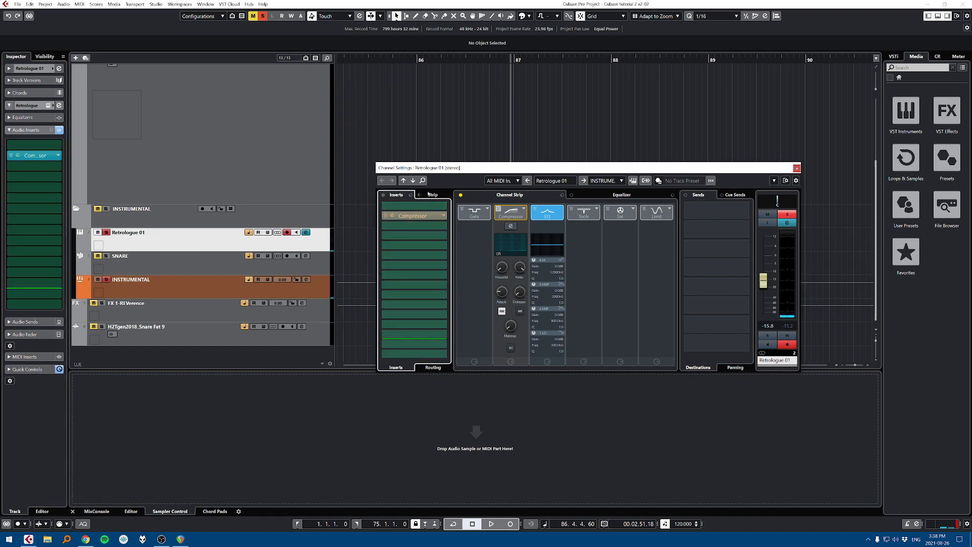
{"action": "left_click_drag", "start_coordinate": [429, 194], "coordinate": [425, 198]}
Step: Insert the Frequency equalizer in Retrologue 01's second insert slot
{"action": "left_click", "coordinate": [405, 216]}
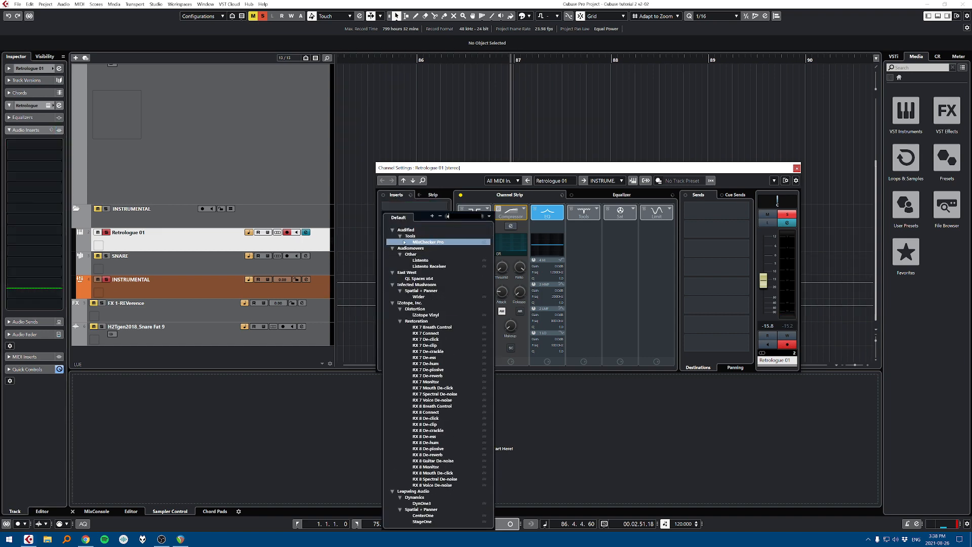
{"action": "type", "text": "frequenc"}
{"action": "key", "text": "Return"}
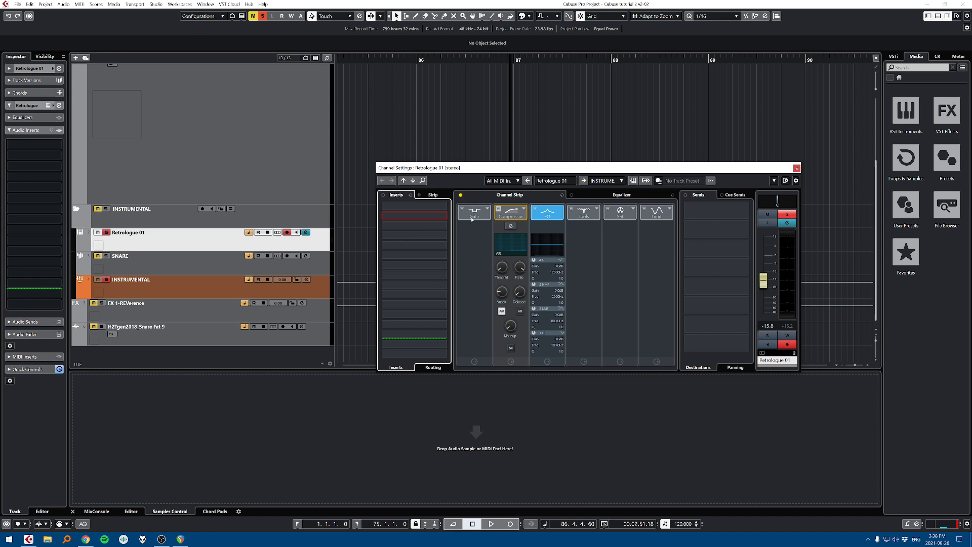
Step: Move Frequency's band 5 to about 2.63 kHz with 0.5 dB gain during playback, and switch that band off
{"action": "key", "text": "space"}
{"action": "left_click_drag", "start_coordinate": [486, 209], "coordinate": [525, 210]}
{"action": "key", "text": "space"}
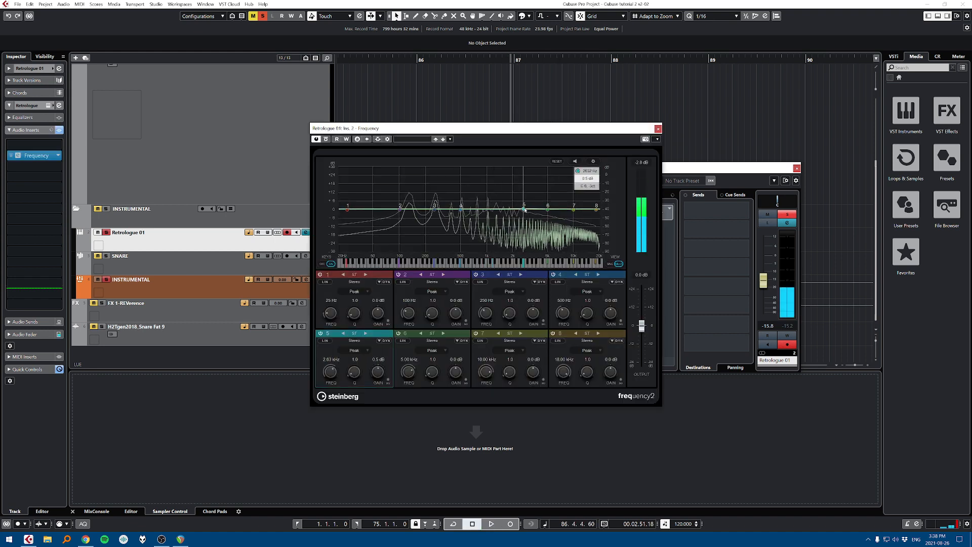
{"action": "double_click", "coordinate": [524, 209]}
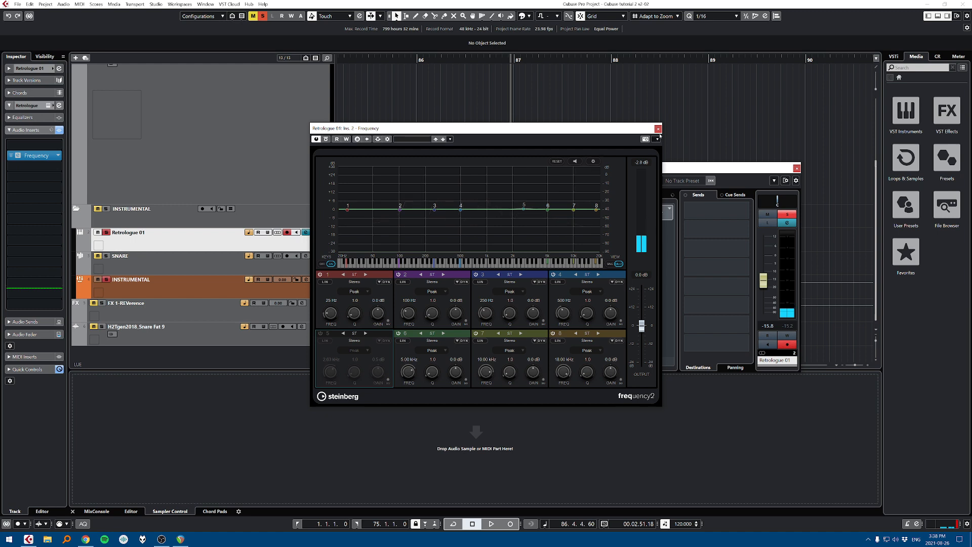
Step: Close the Frequency equalizer, remove it from Retrologue 01's inserts, and close the channel settings
{"action": "left_click", "coordinate": [658, 129]}
{"action": "left_click_drag", "start_coordinate": [36, 156], "coordinate": [435, 131]}
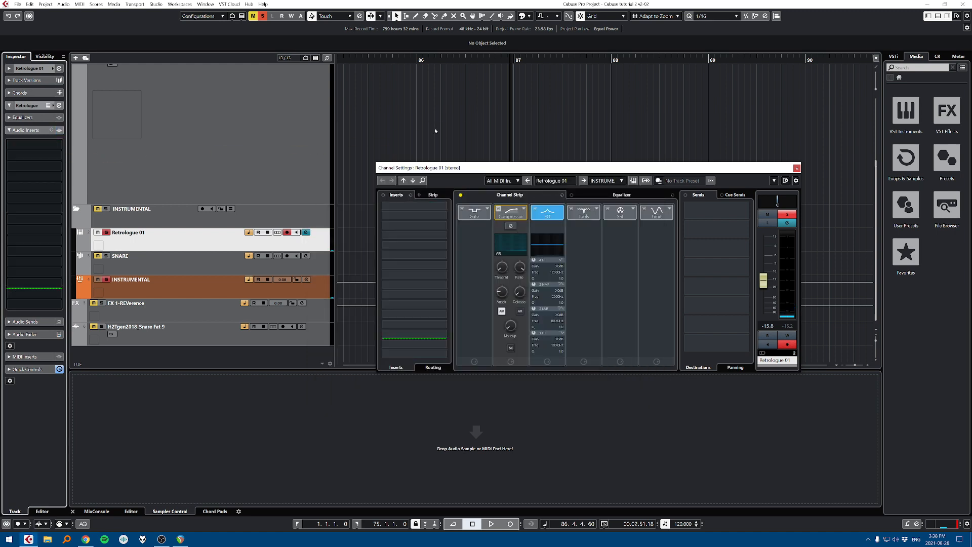
{"action": "left_click", "coordinate": [739, 209]}
{"action": "left_click", "coordinate": [742, 202]}
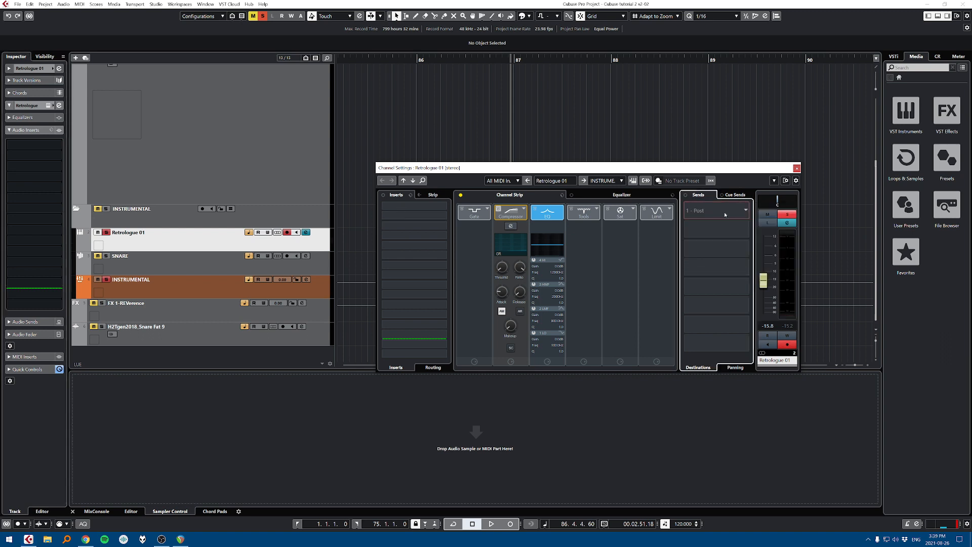
{"action": "left_click", "coordinate": [796, 168]}
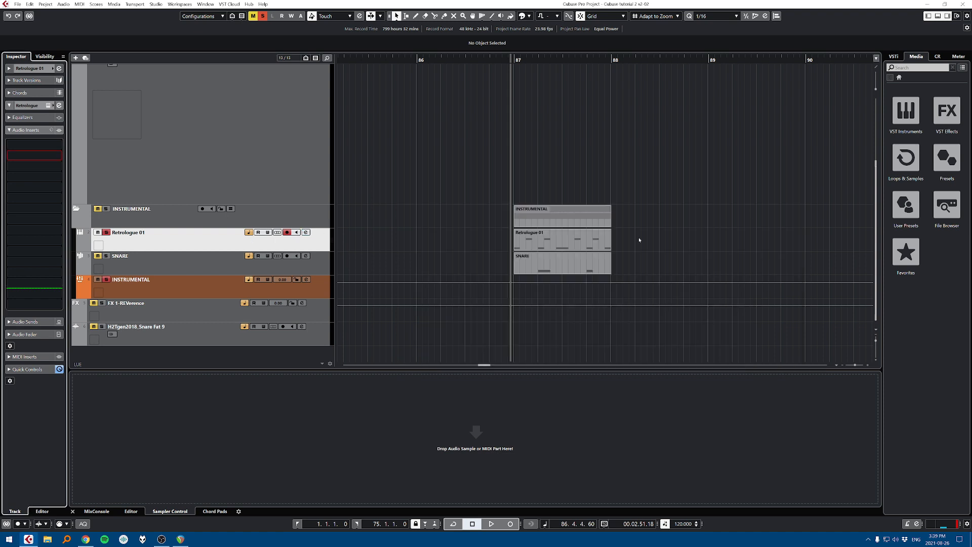
Step: Deactivate all solo states and reopen Retrologue 01's channel settings with the equalizer shown
{"action": "left_click", "coordinate": [460, 221]}
{"action": "left_click", "coordinate": [261, 16]}
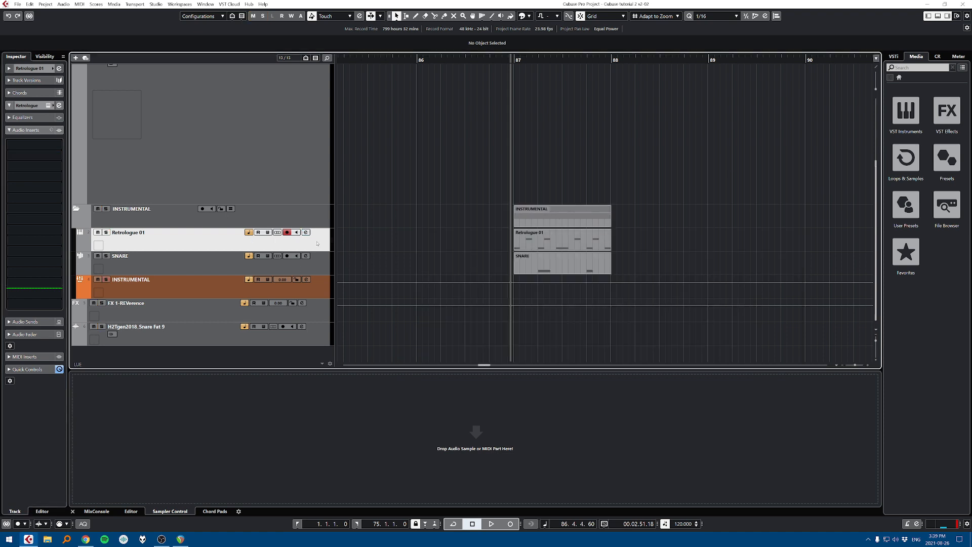
{"action": "left_click", "coordinate": [307, 232]}
{"action": "left_click", "coordinate": [307, 232]}
{"action": "left_click", "coordinate": [307, 233]}
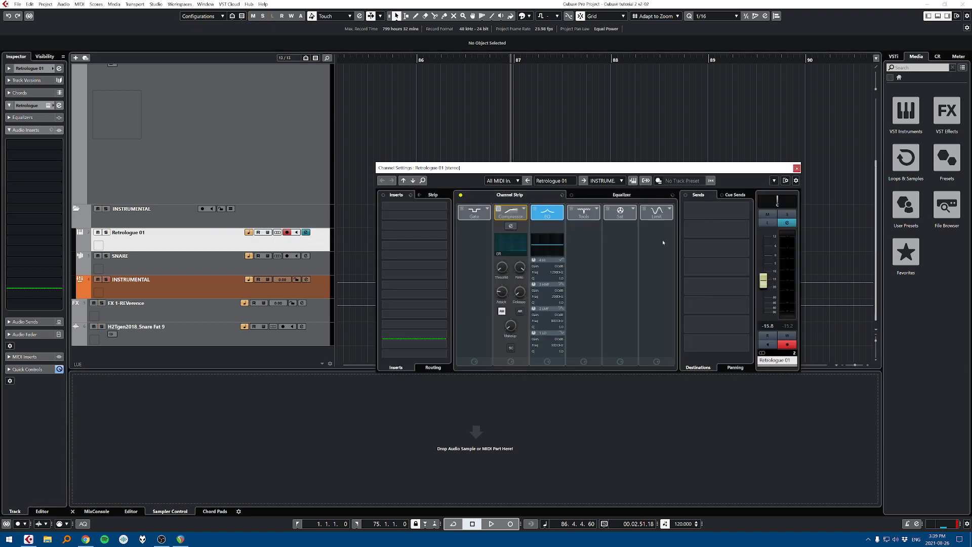
{"action": "left_click", "coordinate": [607, 194]}
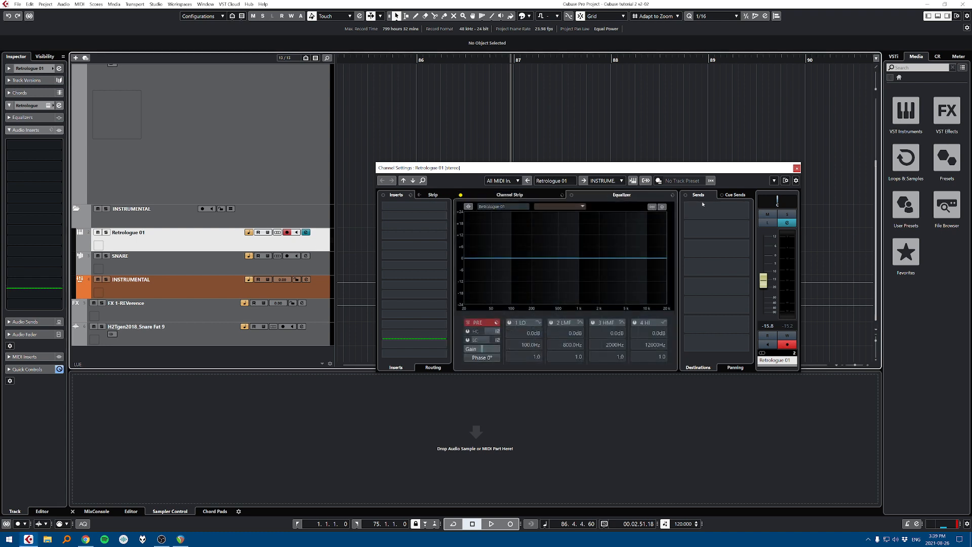
Step: Route Retrologue 01's first send to a new stereo REVerence effect track and set the send level to 10.14 dB
{"action": "right_click", "coordinate": [718, 217]}
{"action": "left_click", "coordinate": [753, 294]}
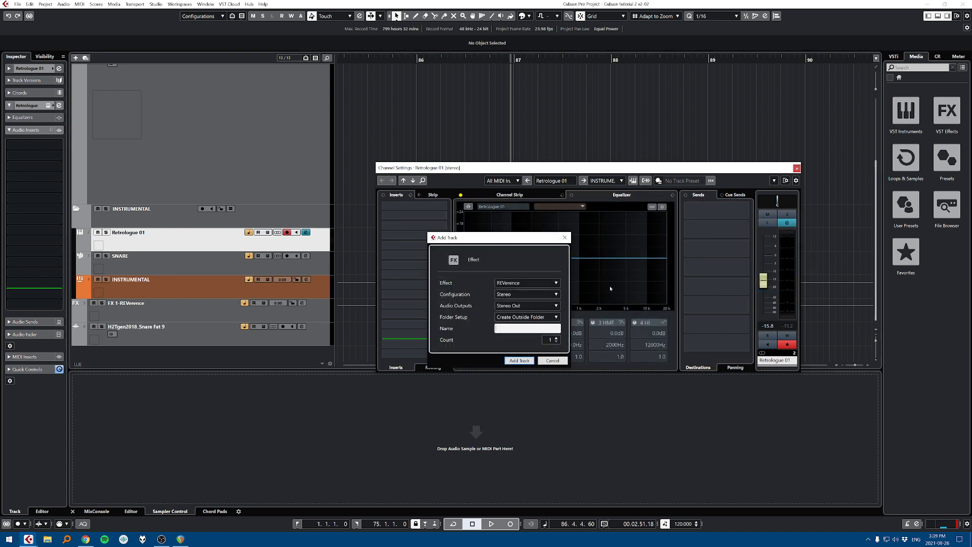
{"action": "left_click", "coordinate": [520, 360]}
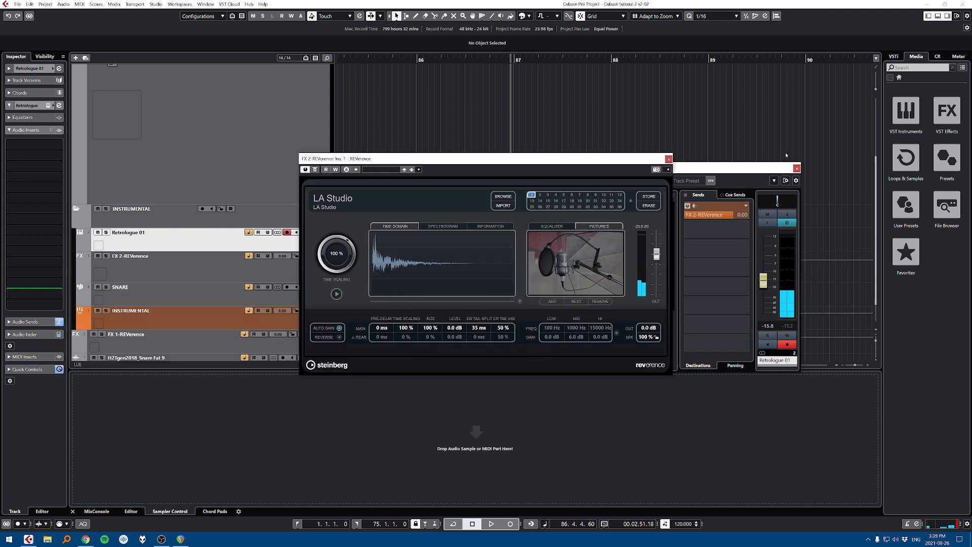
{"action": "left_click", "coordinate": [739, 215]}
{"action": "left_click_drag", "start_coordinate": [739, 215], "coordinate": [744, 215]}
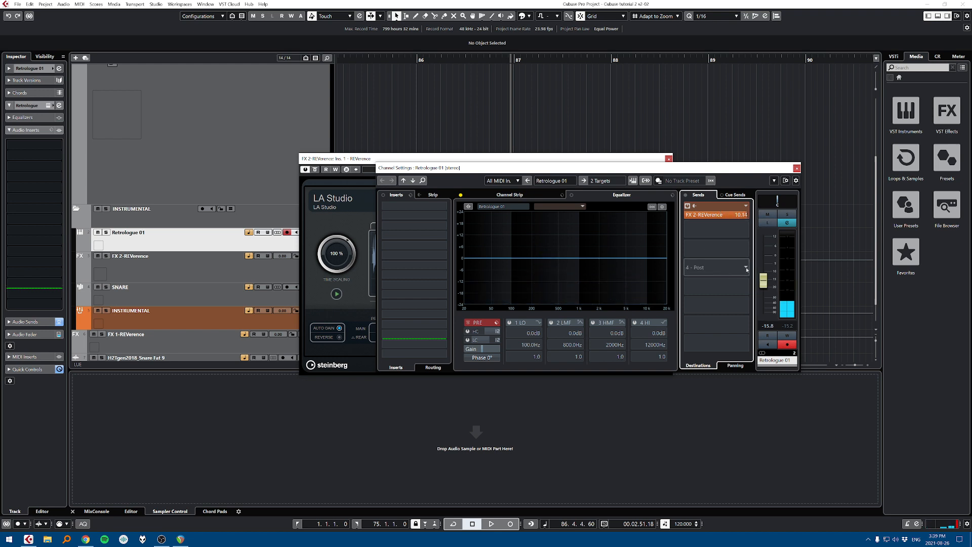
Step: With Retrologue 01's fader fully down, switch the REVerence send to pre-fader and back, and raise the fader to about -12.7 dB
{"action": "left_click_drag", "start_coordinate": [763, 280], "coordinate": [759, 348]}
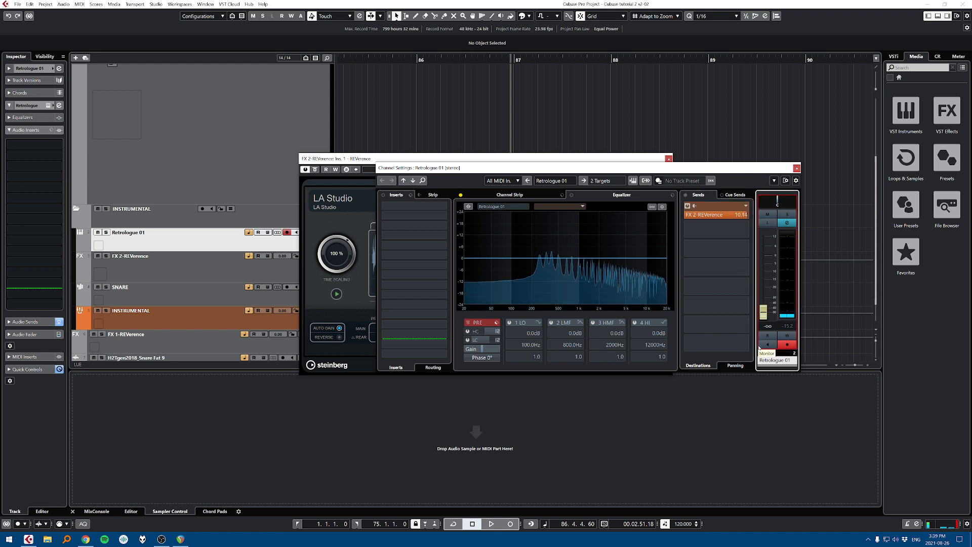
{"action": "left_click", "coordinate": [694, 206]}
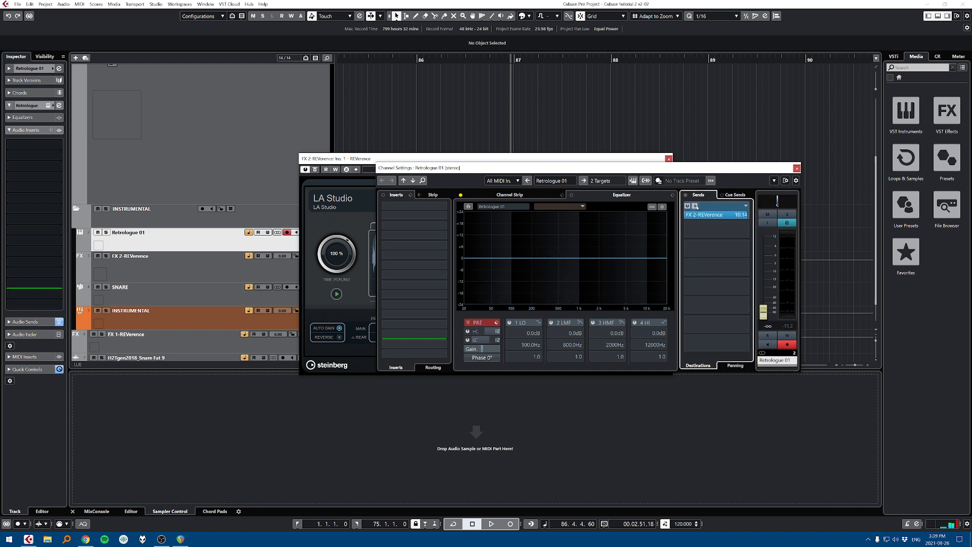
{"action": "left_click", "coordinate": [697, 207]}
{"action": "left_click_drag", "start_coordinate": [763, 312], "coordinate": [764, 276]}
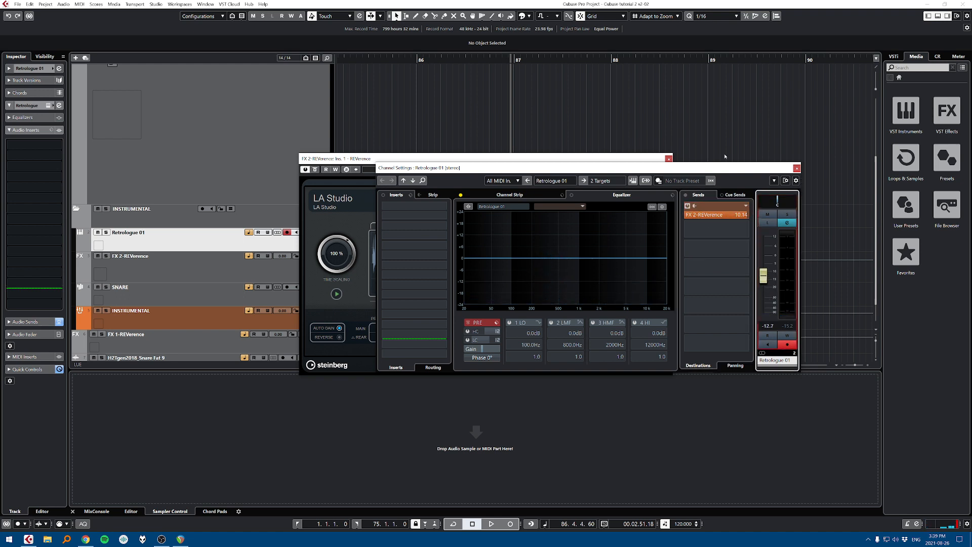
Step: Close the REVerence window, toggle the send between pre- and post-fader, leave it post-fader, and close Retrologue 01's channel settings
{"action": "left_click", "coordinate": [669, 159]}
{"action": "left_click", "coordinate": [694, 206]}
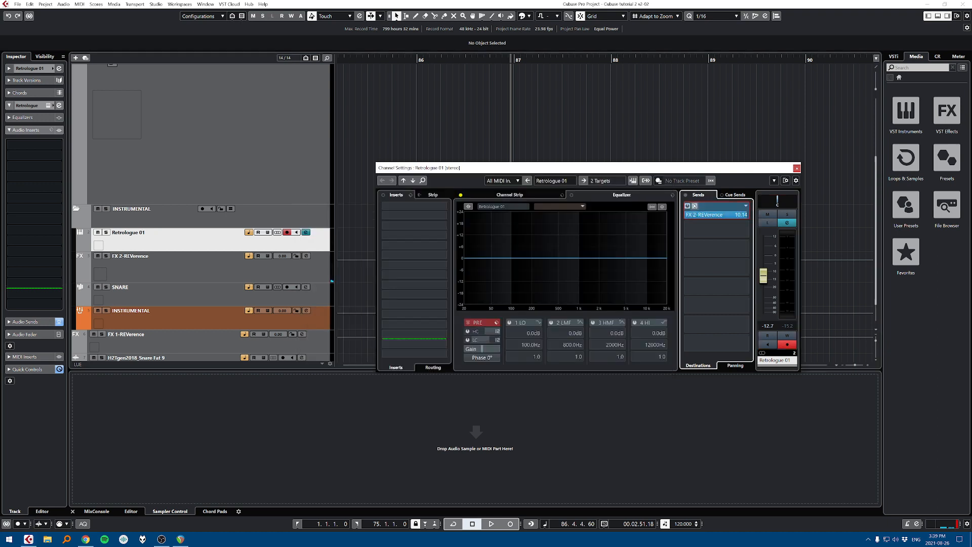
{"action": "left_click", "coordinate": [694, 205]}
{"action": "left_click", "coordinate": [695, 205]}
{"action": "left_click", "coordinate": [695, 206]}
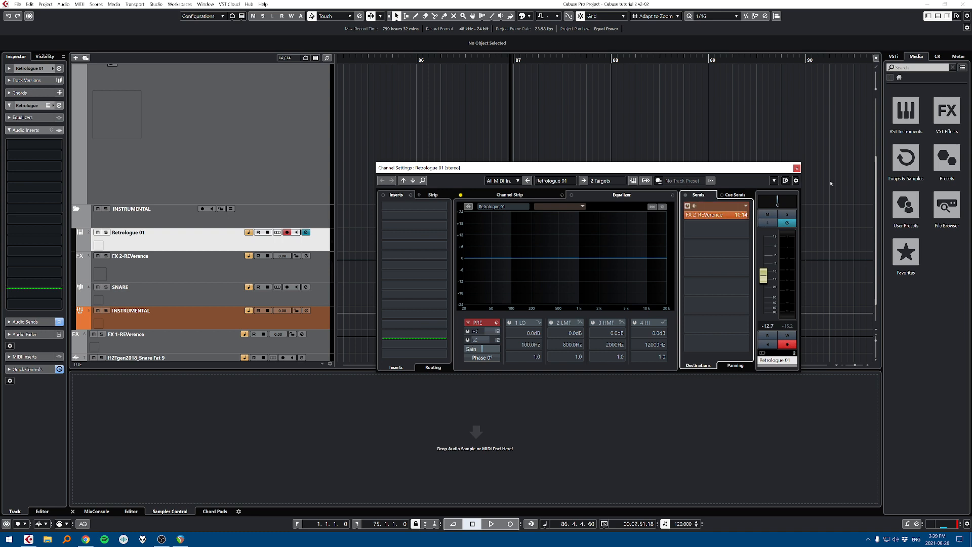
{"action": "left_click", "coordinate": [797, 168]}
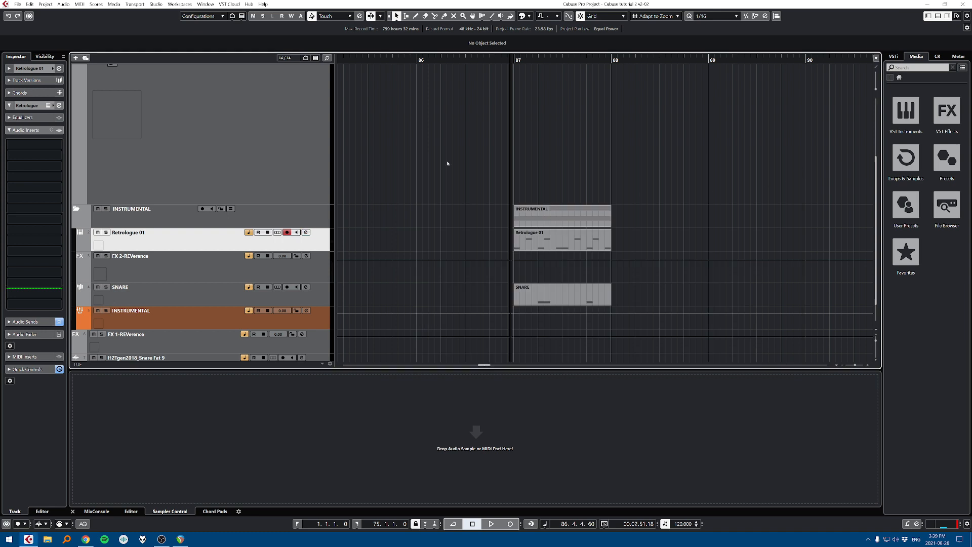
Step: Select the orange INSTRUMENTAL group channel and open its channel settings
{"action": "scroll", "coordinate": [392, 288], "scroll_direction": "down", "scroll_amount": 2}
{"action": "scroll", "coordinate": [390, 319], "scroll_direction": "up", "scroll_amount": 4}
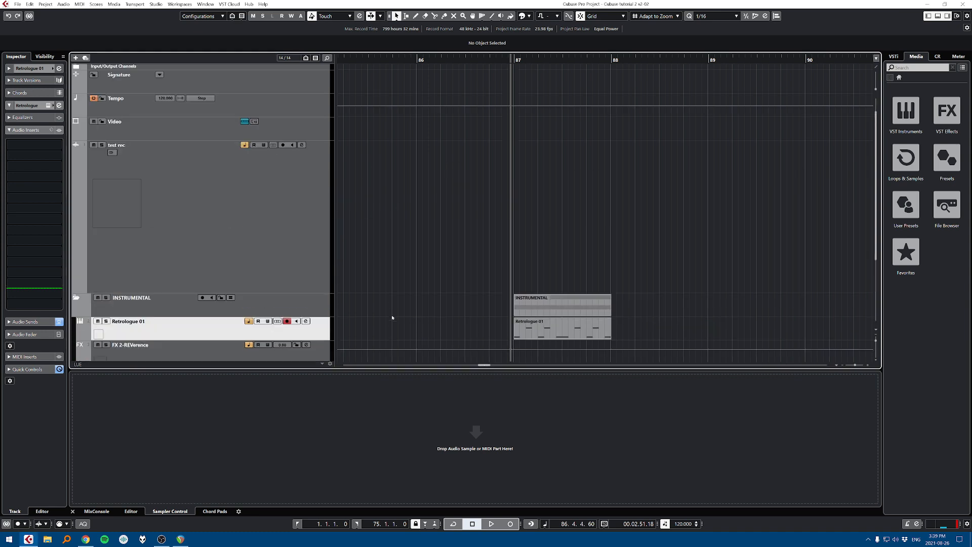
{"action": "scroll", "coordinate": [392, 321], "scroll_direction": "down", "scroll_amount": 4}
{"action": "left_click", "coordinate": [306, 291]}
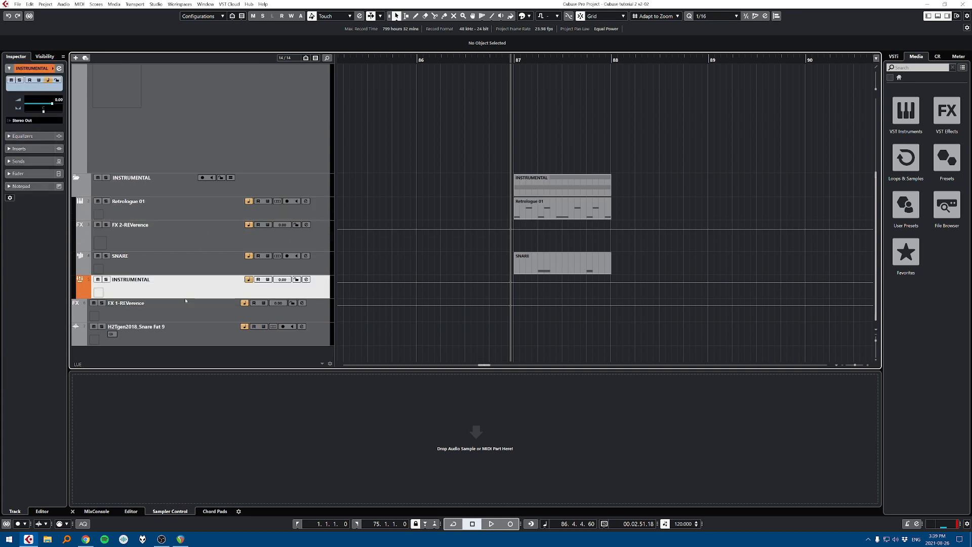
{"action": "left_click", "coordinate": [306, 279]}
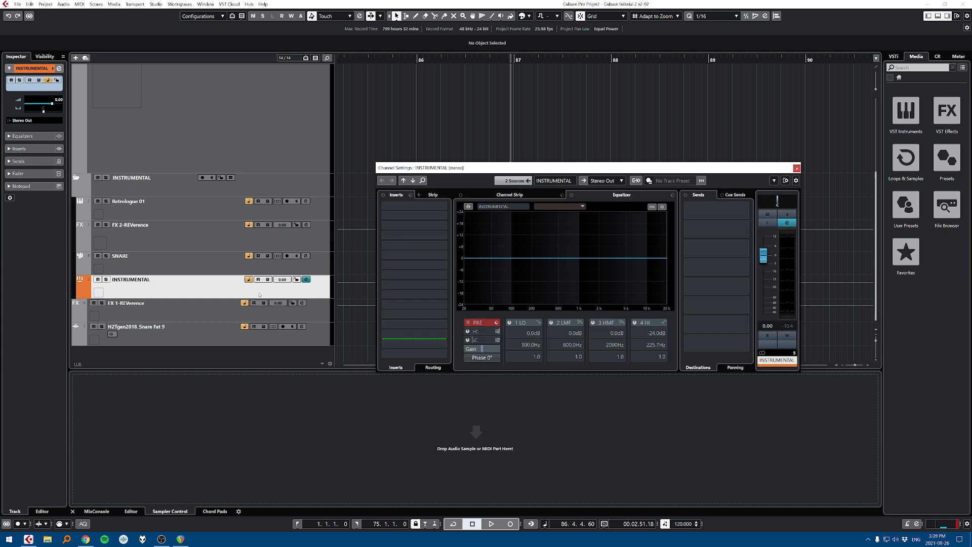
Step: Try boosting the INSTRUMENTAL group's high EQ band by about 18.3 dB at 2297 Hz, switch the band off, and close the channel settings
{"action": "left_click", "coordinate": [654, 262]}
{"action": "left_click_drag", "start_coordinate": [653, 261], "coordinate": [607, 223]}
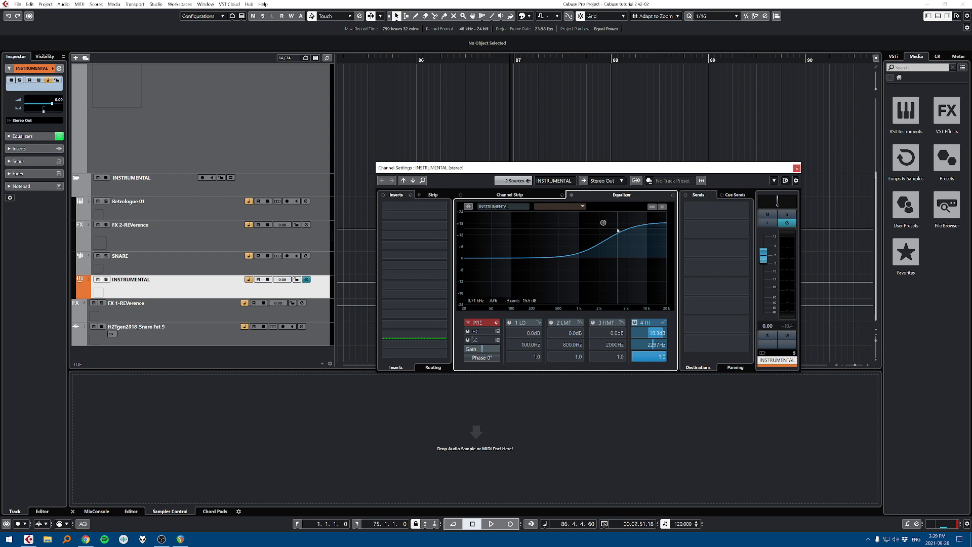
{"action": "left_click", "coordinate": [601, 219]}
{"action": "double_click", "coordinate": [603, 222]}
{"action": "double_click", "coordinate": [601, 221]}
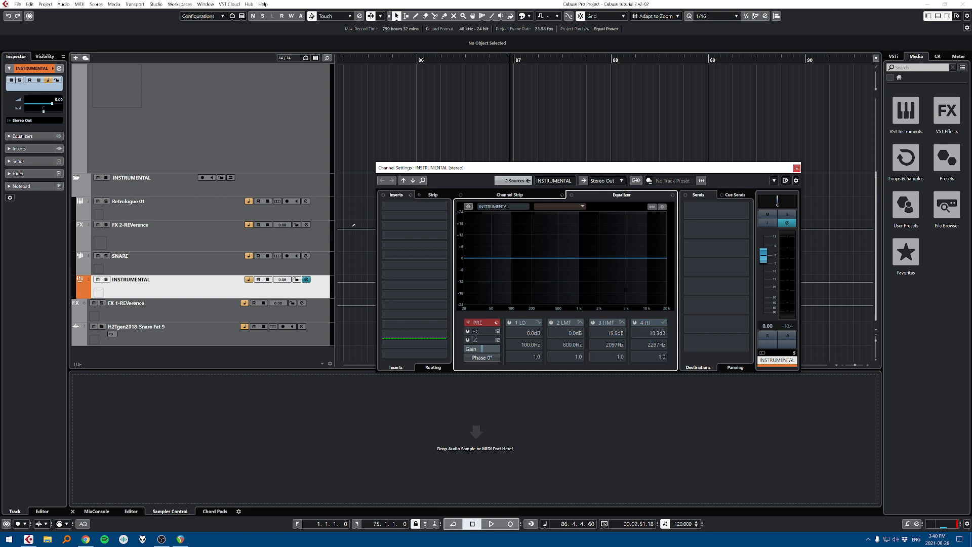
{"action": "left_click", "coordinate": [354, 226]}
{"action": "scroll", "coordinate": [520, 226], "scroll_direction": "right", "scroll_amount": 1}
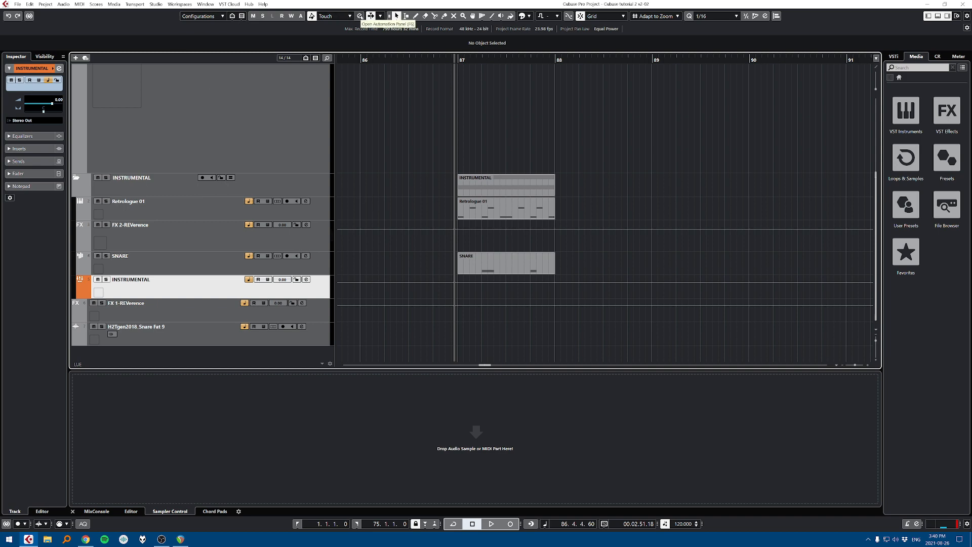
Step: Examine the settings of the Automation Panel and close it
{"action": "left_click", "coordinate": [360, 16]}
{"action": "left_click", "coordinate": [63, 17]}
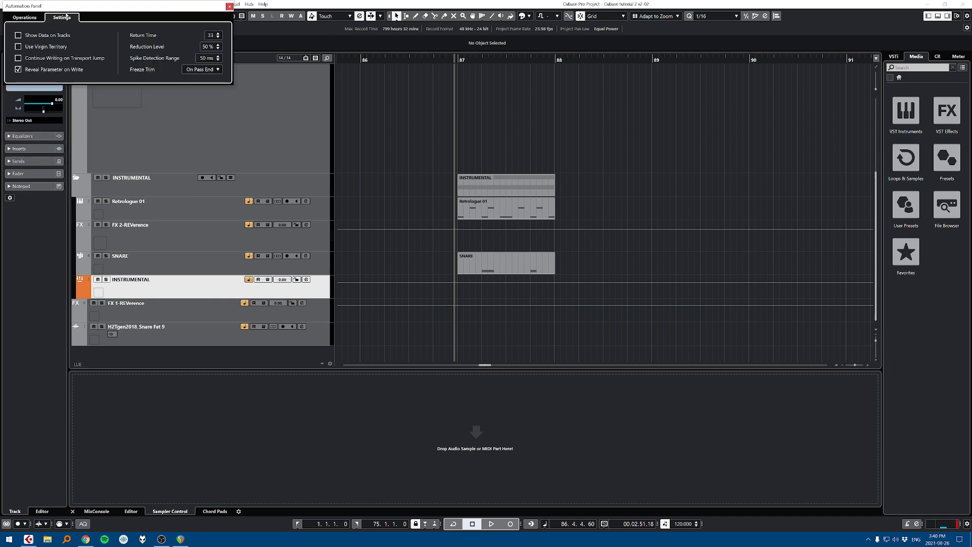
{"action": "left_click", "coordinate": [229, 6]}
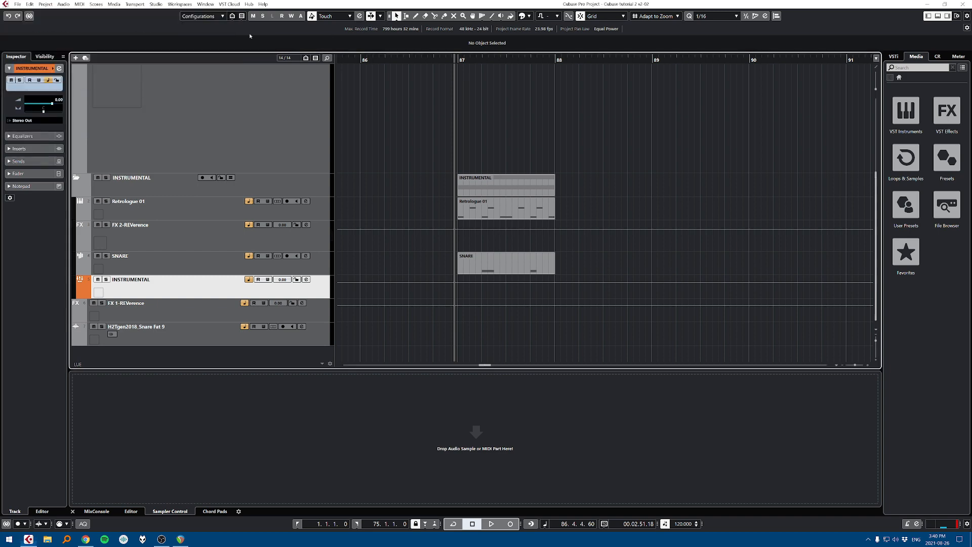
Step: Enable read and write automation on Retrologue 01 and place its channel settings window clear of the track's events in the timeline
{"action": "left_click", "coordinate": [317, 209]}
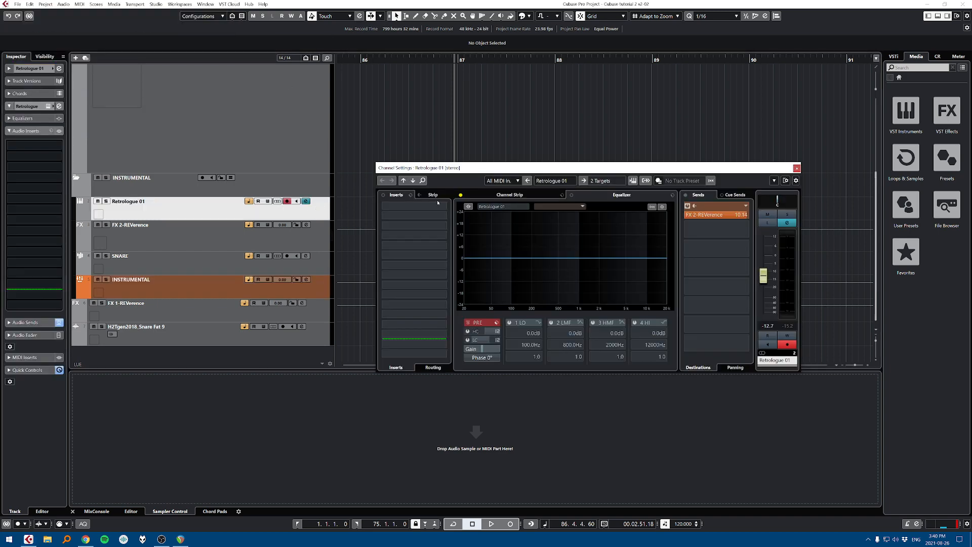
{"action": "left_click", "coordinate": [796, 167]}
{"action": "left_click", "coordinate": [268, 201]}
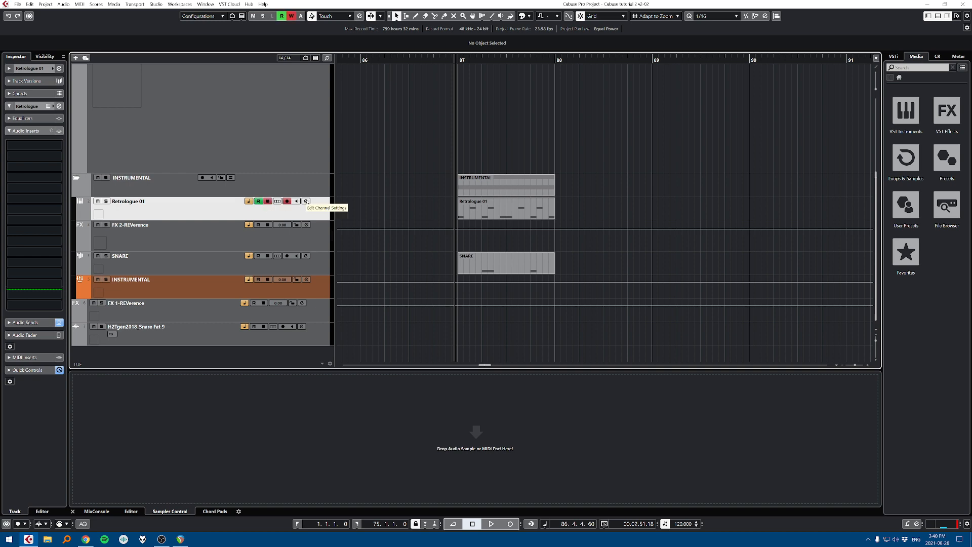
{"action": "left_click", "coordinate": [306, 201]}
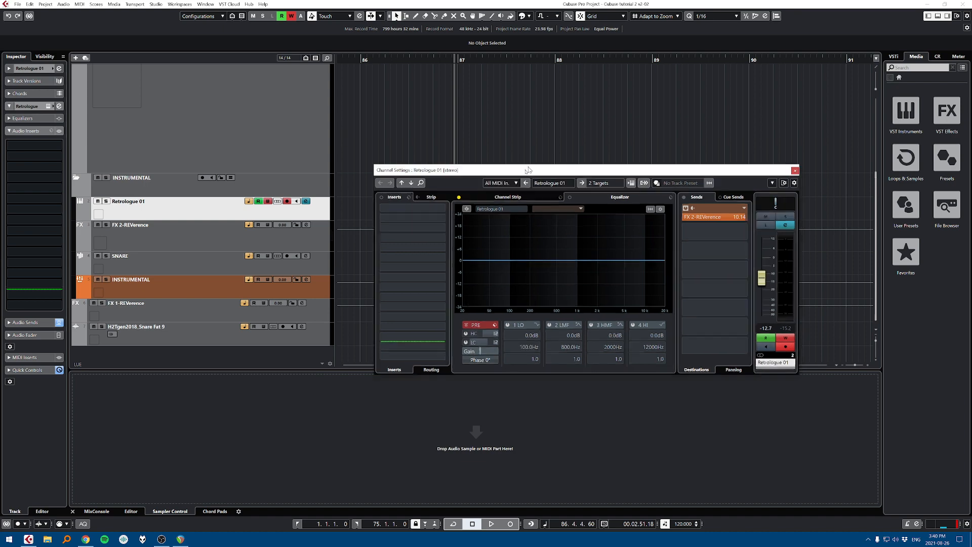
{"action": "left_click_drag", "start_coordinate": [557, 168], "coordinate": [327, 275]}
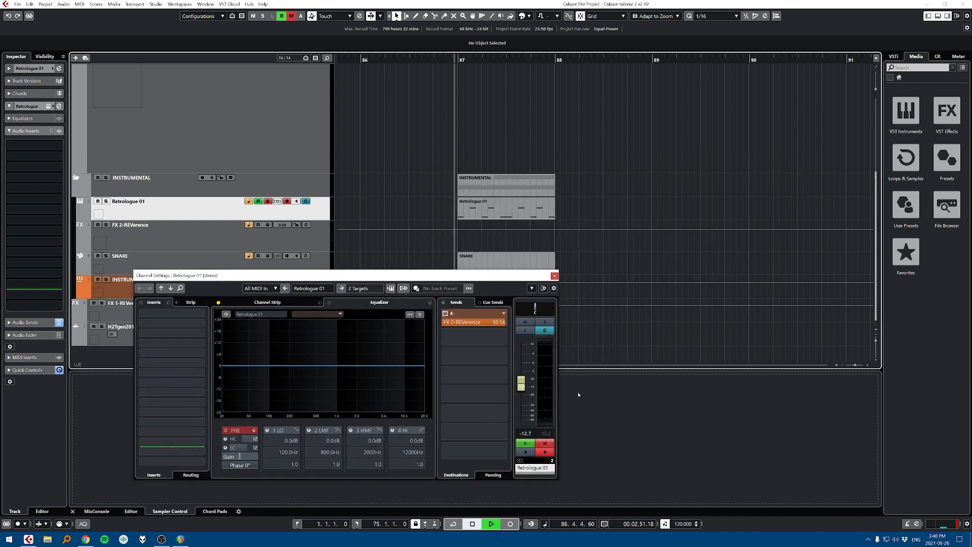
Step: Record volume automation for Retrologue 01 during playback by moving its channel fader up and down, and stop playback
{"action": "key", "text": "space"}
{"action": "left_click_drag", "start_coordinate": [522, 388], "coordinate": [530, 378]}
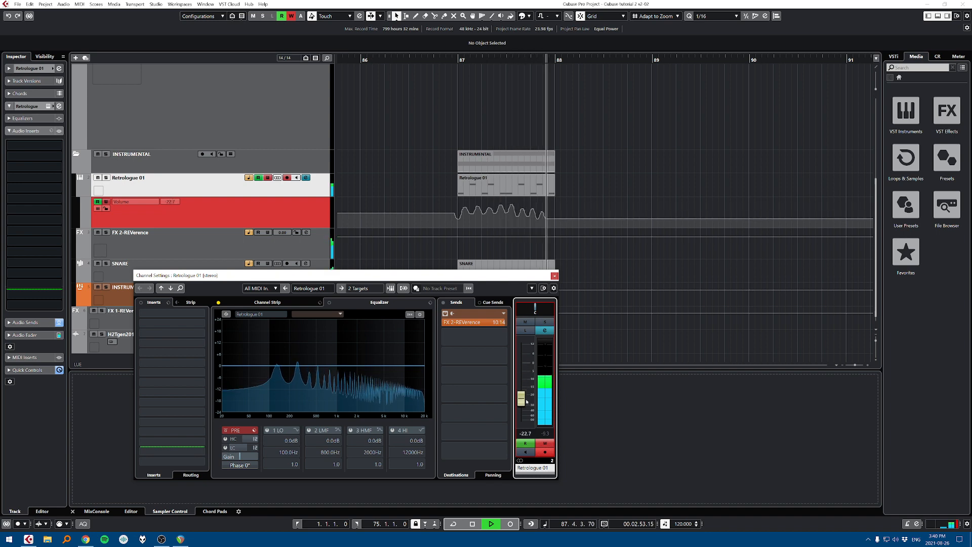
{"action": "key", "text": "space"}
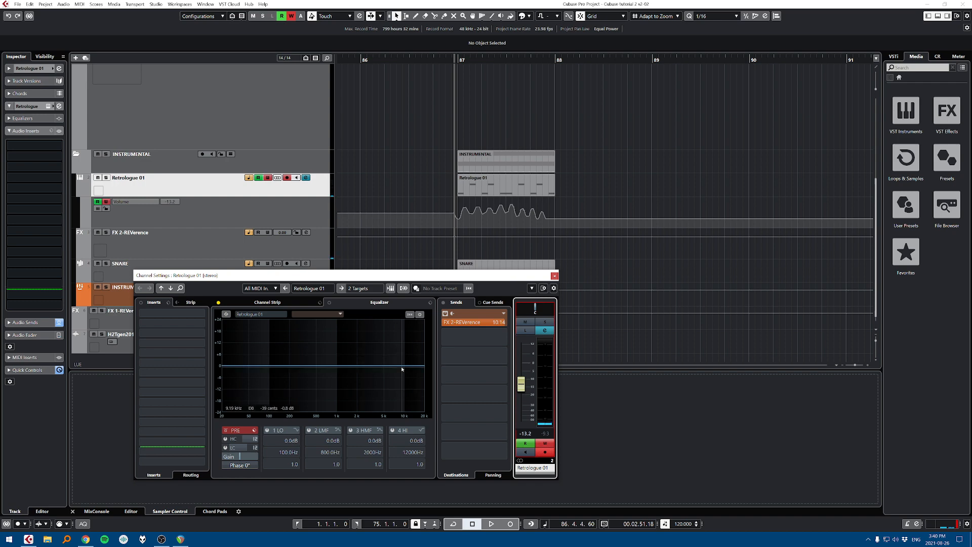
Step: Record automation of Retrologue 01's high EQ band during playback by moving its gain and frequency, and stop playback
{"action": "key", "text": "space"}
{"action": "left_click_drag", "start_coordinate": [399, 365], "coordinate": [388, 382]}
{"action": "key", "text": "space"}
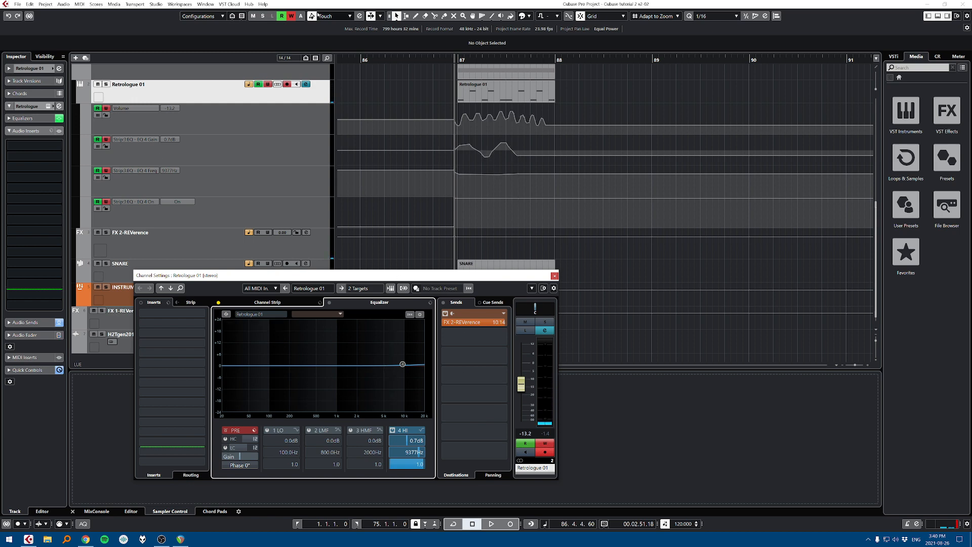
Step: Turn off write automation and adjust the EQ 4 gain point near 87.2.2 to about -11 dB
{"action": "left_click", "coordinate": [291, 16]}
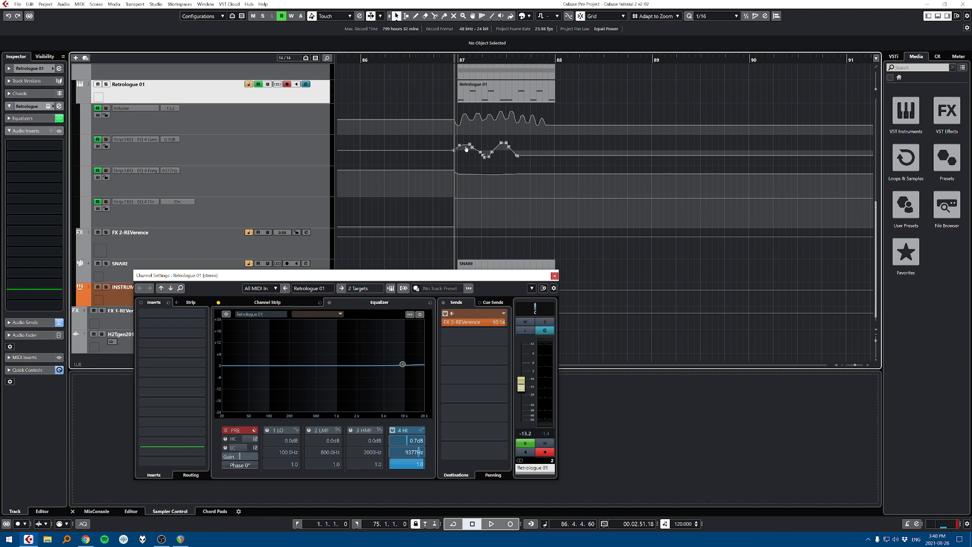
{"action": "scroll", "coordinate": [488, 158], "scroll_direction": "up", "scroll_amount": 5}
{"action": "left_click", "coordinate": [488, 158]}
{"action": "left_click_drag", "start_coordinate": [488, 159], "coordinate": [486, 158]}
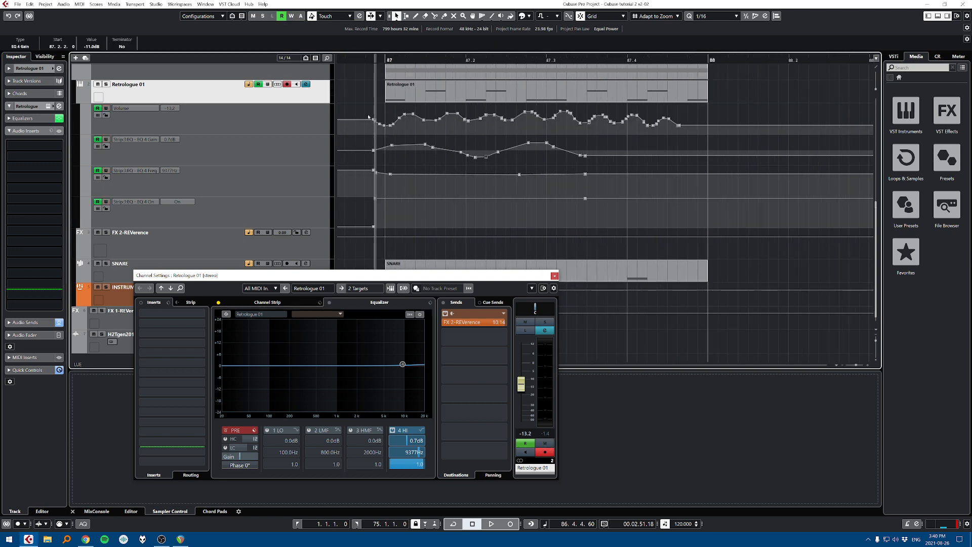
Step: Reduce the height of Retrologue 01's recorded volume automation curve and lower its final group of points
{"action": "left_click_drag", "start_coordinate": [391, 110], "coordinate": [685, 130]}
{"action": "left_click_drag", "start_coordinate": [546, 114], "coordinate": [547, 120]}
{"action": "left_click", "coordinate": [704, 117]}
{"action": "left_click_drag", "start_coordinate": [704, 116], "coordinate": [634, 132]}
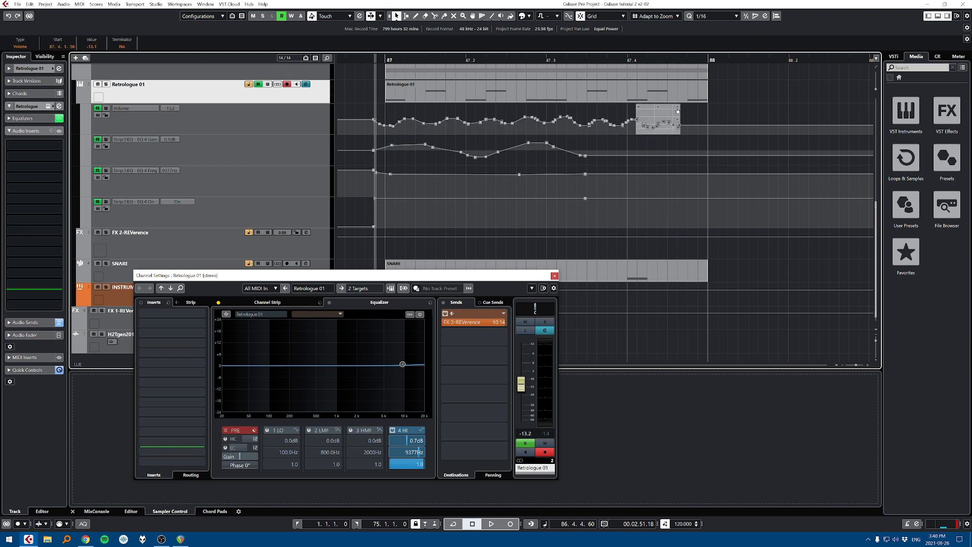
{"action": "left_click_drag", "start_coordinate": [678, 108], "coordinate": [679, 124]}
Step: Add two points after the end of the EQ 4 gain curve, the last at 87.4.3 with a value of 0.6 dB
{"action": "left_click", "coordinate": [759, 111]}
{"action": "scroll", "coordinate": [725, 126], "scroll_direction": "down", "scroll_amount": 3}
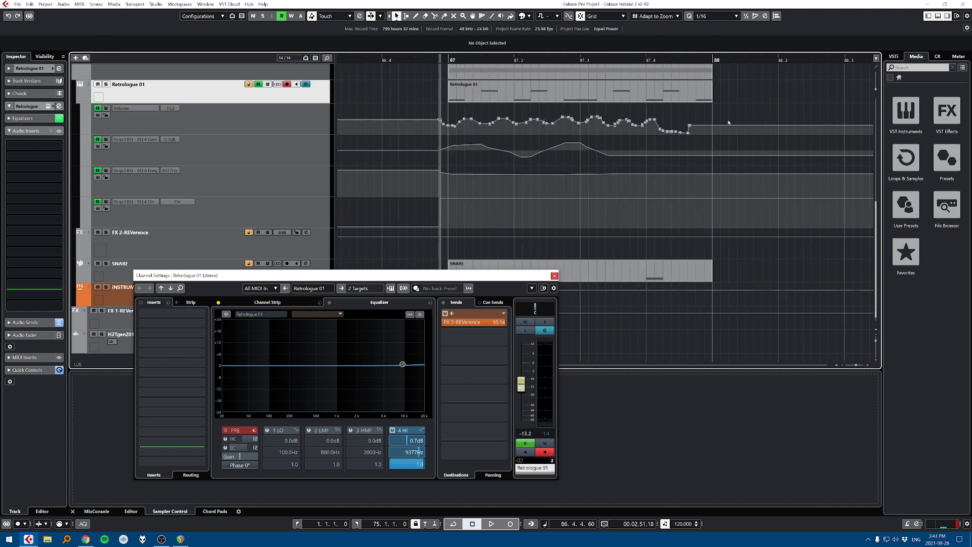
{"action": "left_click", "coordinate": [671, 159]}
{"action": "left_click", "coordinate": [693, 150]}
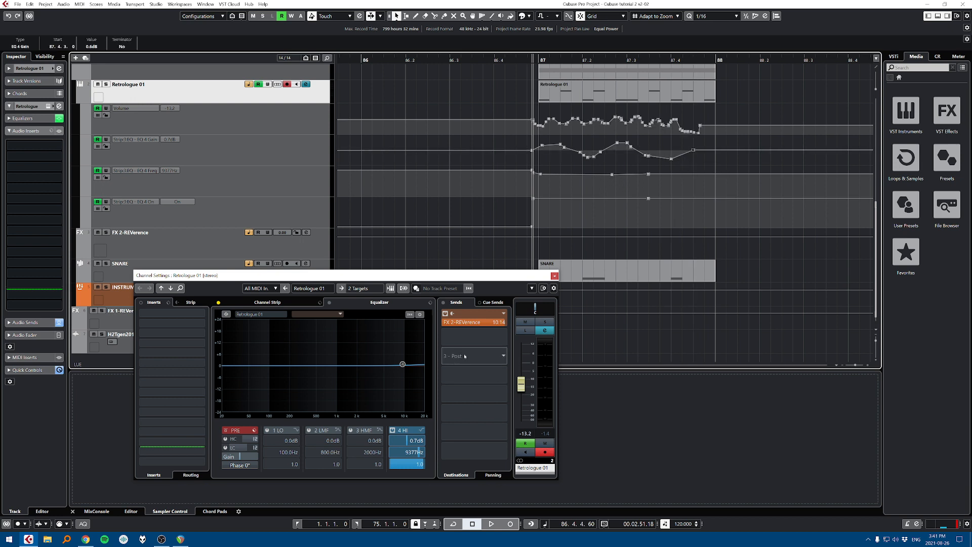
Step: Close Retrologue 01's channel settings window and open the MixConsole
{"action": "left_click", "coordinate": [555, 276]}
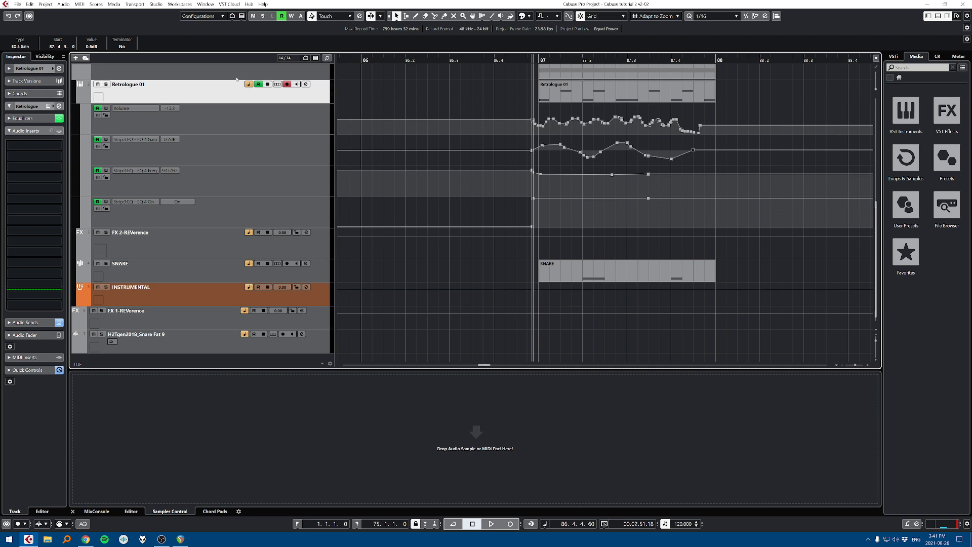
{"action": "left_click", "coordinate": [258, 85]}
{"action": "left_click", "coordinate": [259, 86]}
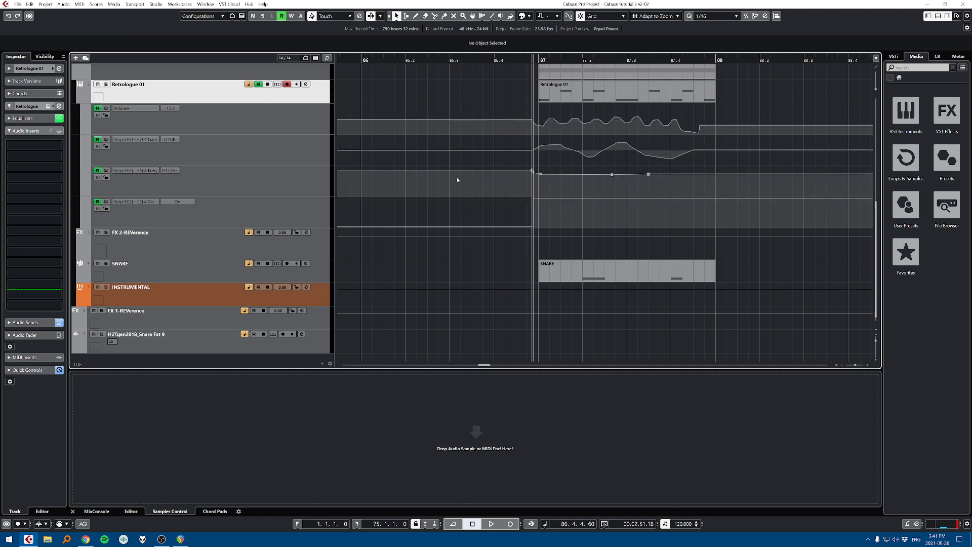
{"action": "left_click_drag", "start_coordinate": [582, 98], "coordinate": [445, 125]}
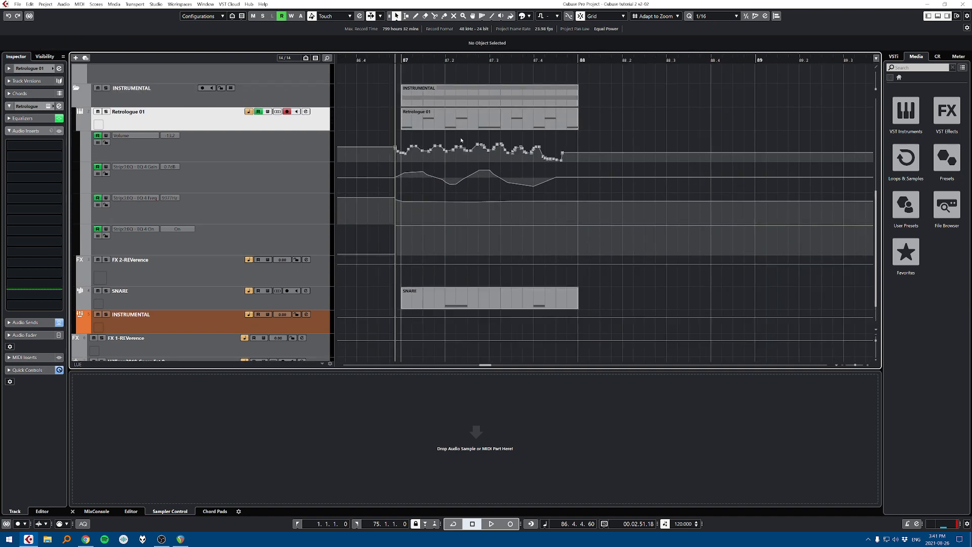
{"action": "key", "text": "F3"}
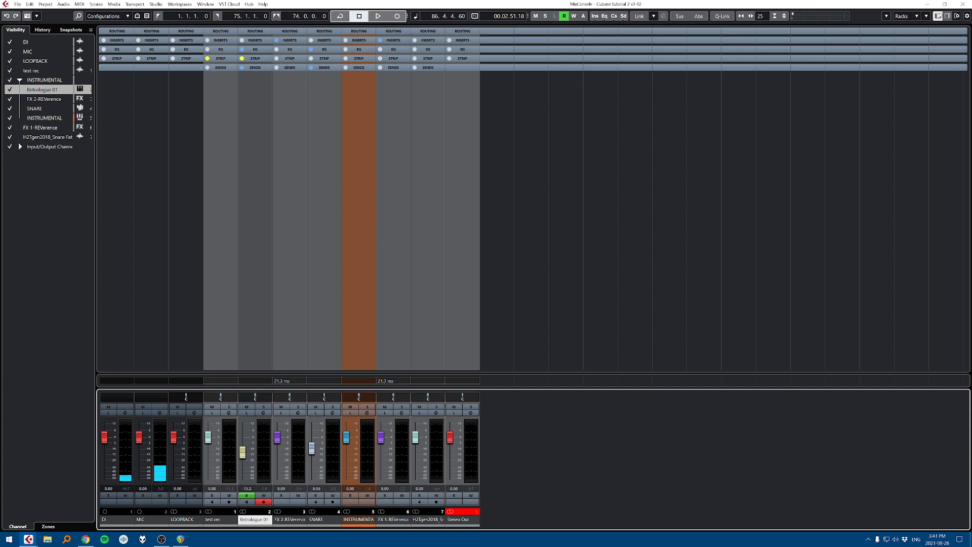
Step: Hide and reshow the MixConsole's left zone, and toggle the test rec channel's visibility off and on
{"action": "left_click", "coordinate": [938, 15]}
{"action": "left_click", "coordinate": [938, 16]}
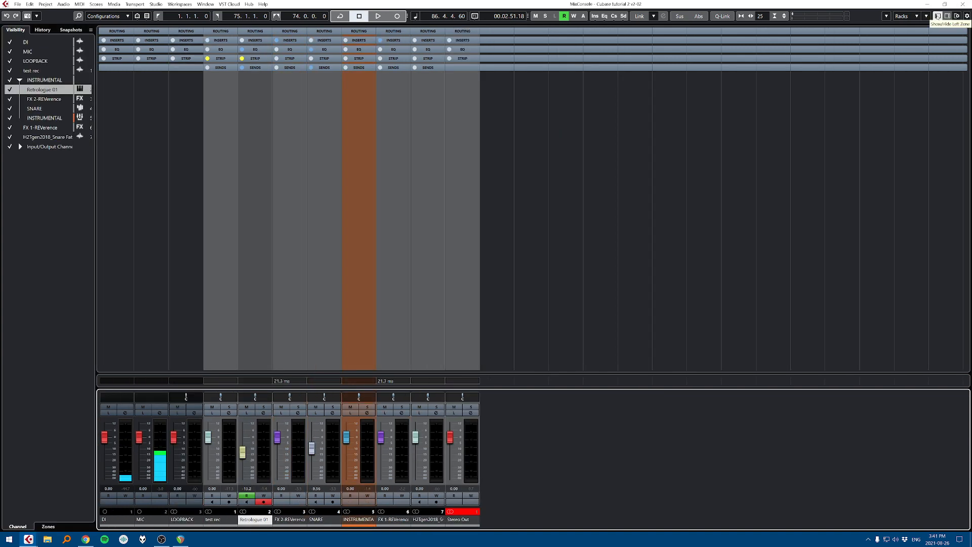
{"action": "left_click", "coordinate": [937, 15]}
{"action": "left_click", "coordinate": [937, 15]}
{"action": "left_click", "coordinate": [9, 71]}
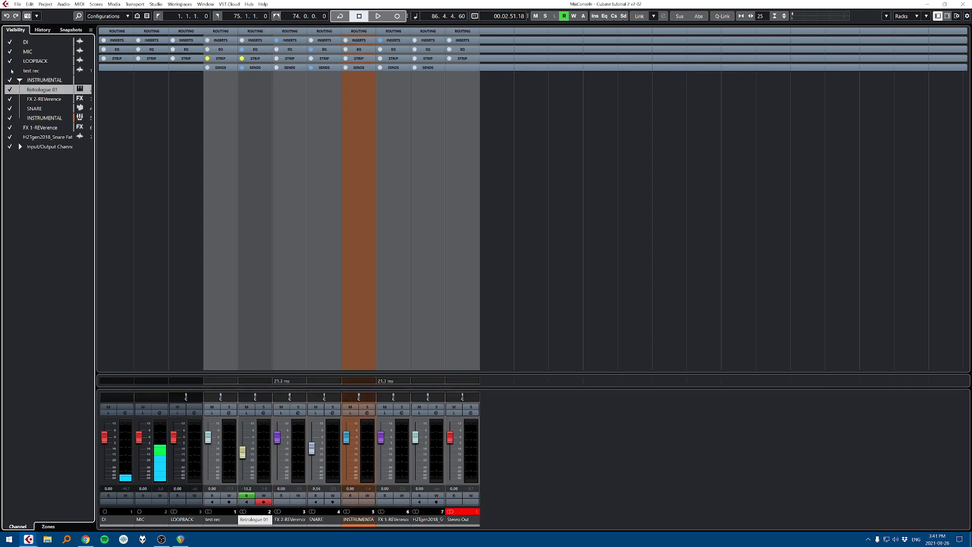
{"action": "left_click", "coordinate": [9, 80]}
{"action": "left_click", "coordinate": [9, 70]}
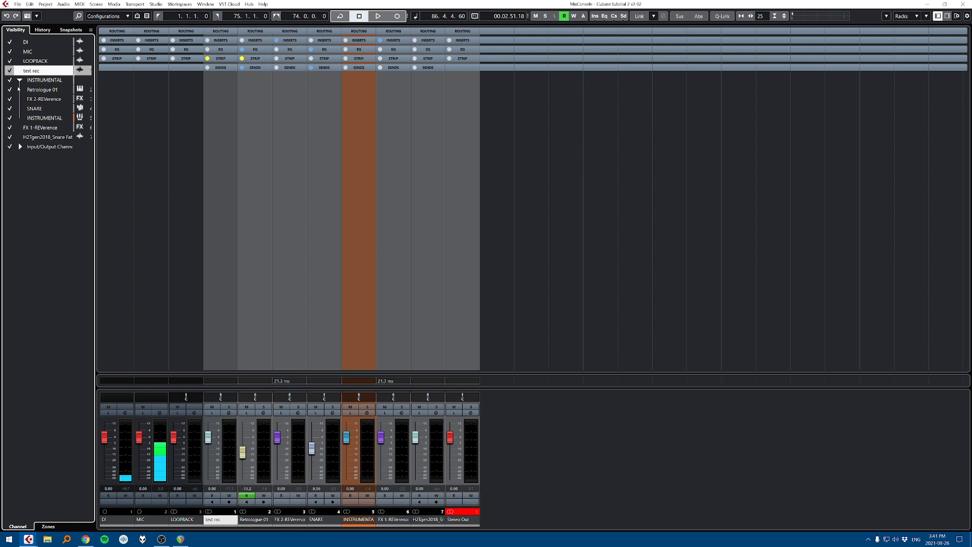
Step: In the mixer's zone settings, try attaching Stereo Out to the left edge and settle on the right edge
{"action": "left_click", "coordinate": [48, 526]}
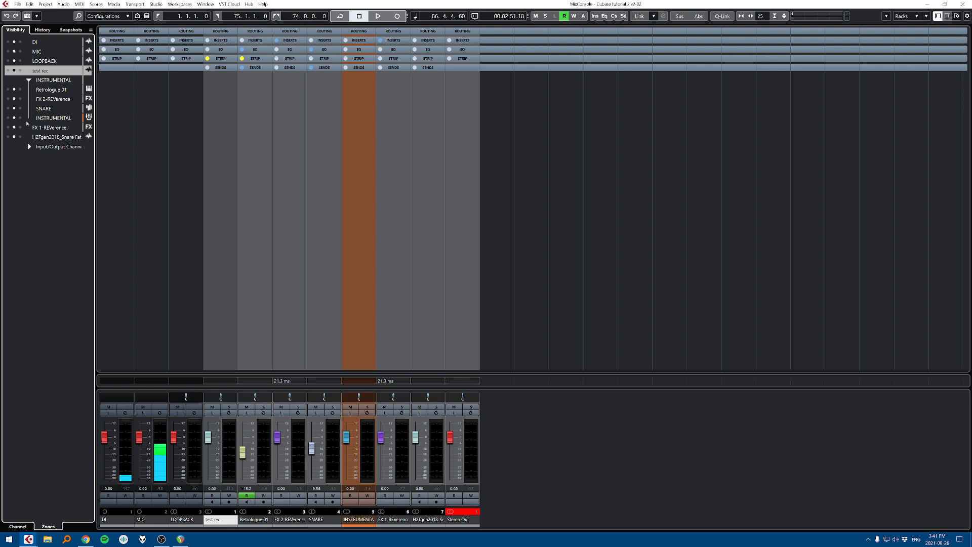
{"action": "left_click", "coordinate": [28, 147]}
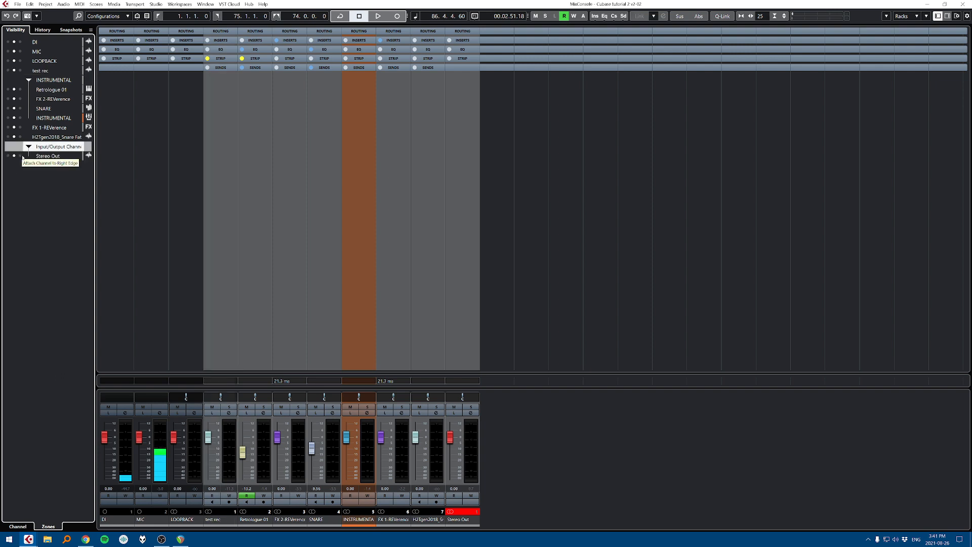
{"action": "left_click", "coordinate": [20, 155]}
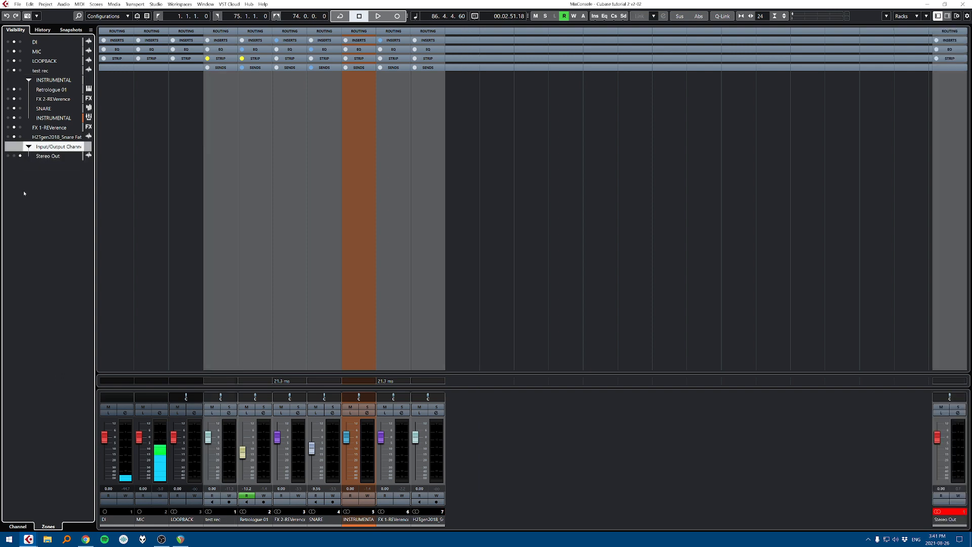
{"action": "left_click", "coordinate": [8, 155]}
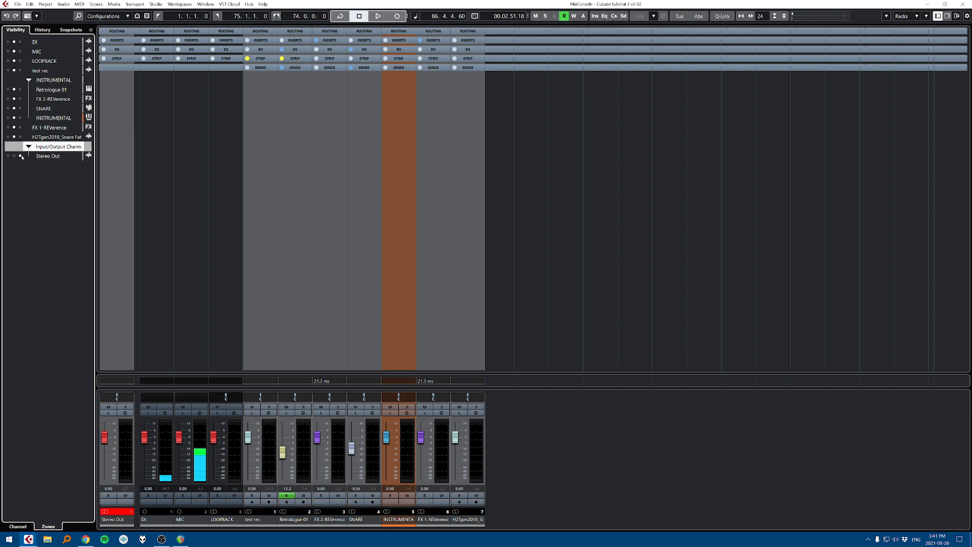
{"action": "left_click", "coordinate": [20, 156]}
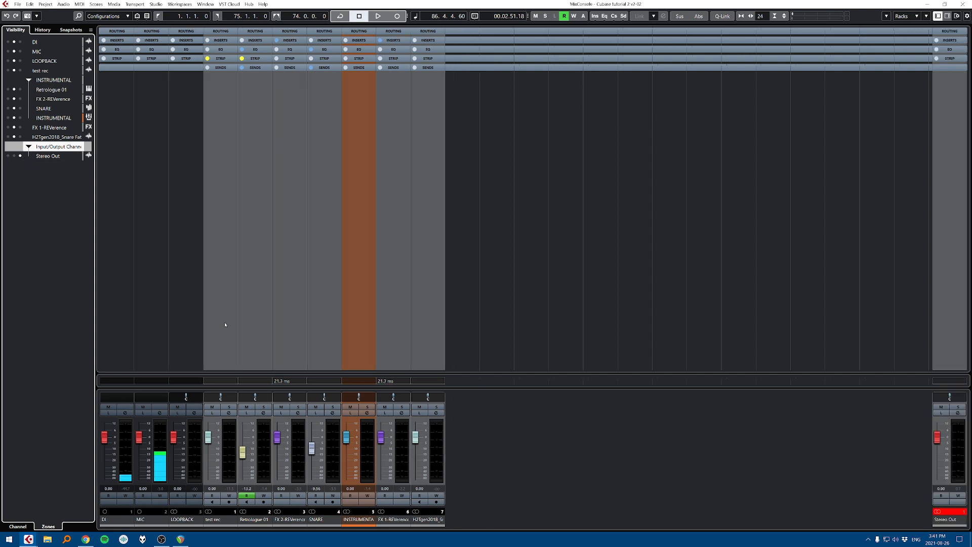
Step: Look briefly at the project window, and in the MixConsole expand the Routing, Inserts, EQ and Strip racks
{"action": "key", "text": "F3"}
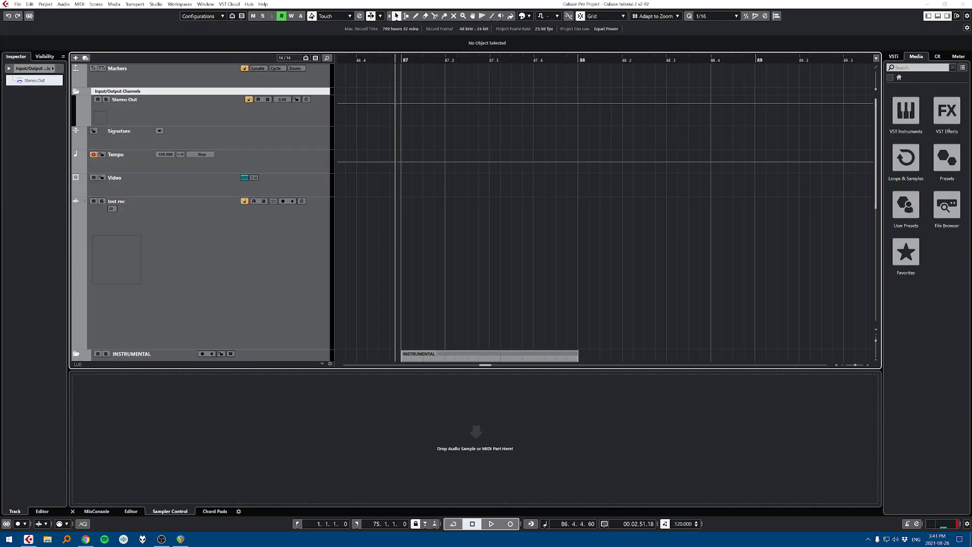
{"action": "key", "text": "F3"}
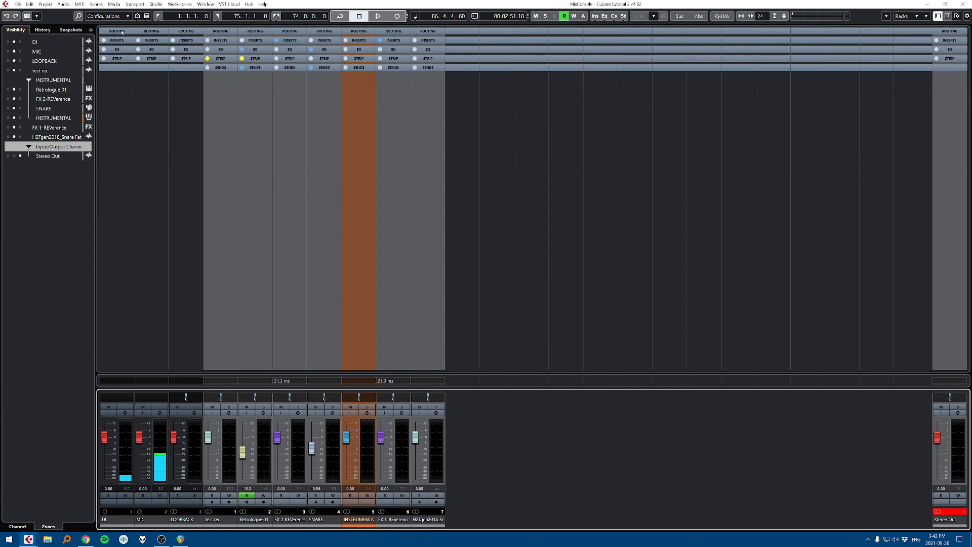
{"action": "left_click", "coordinate": [122, 31]}
{"action": "left_click", "coordinate": [122, 59]}
{"action": "left_click", "coordinate": [120, 92]}
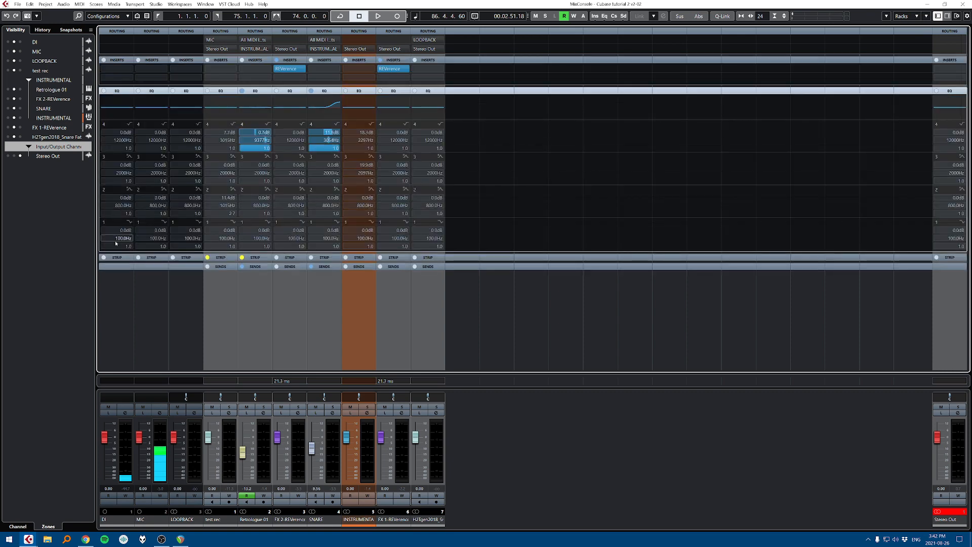
{"action": "left_click", "coordinate": [117, 258]}
Step: Show the Pre rack in place of the Equalizers and Channel Strip racks, and expand the Sends rack
{"action": "left_click", "coordinate": [915, 16]}
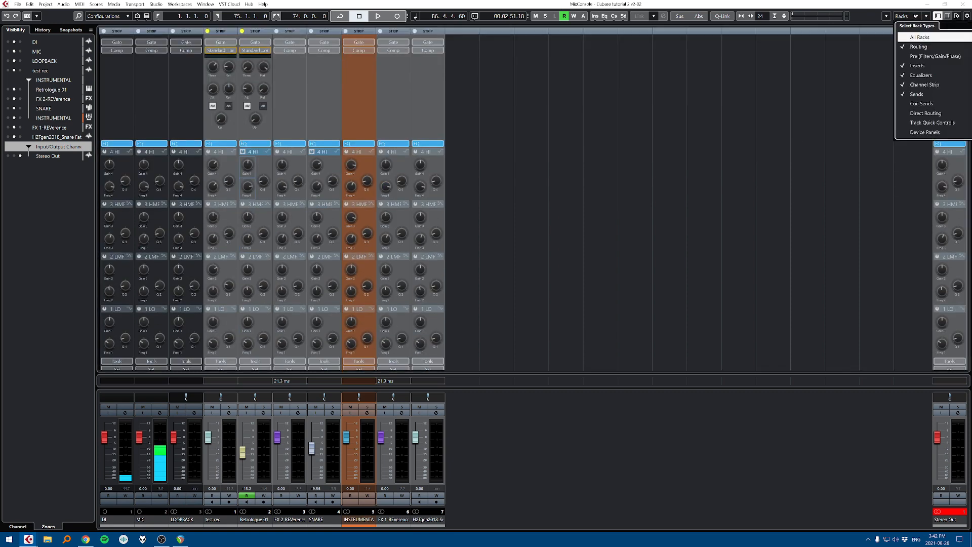
{"action": "left_click", "coordinate": [904, 76]}
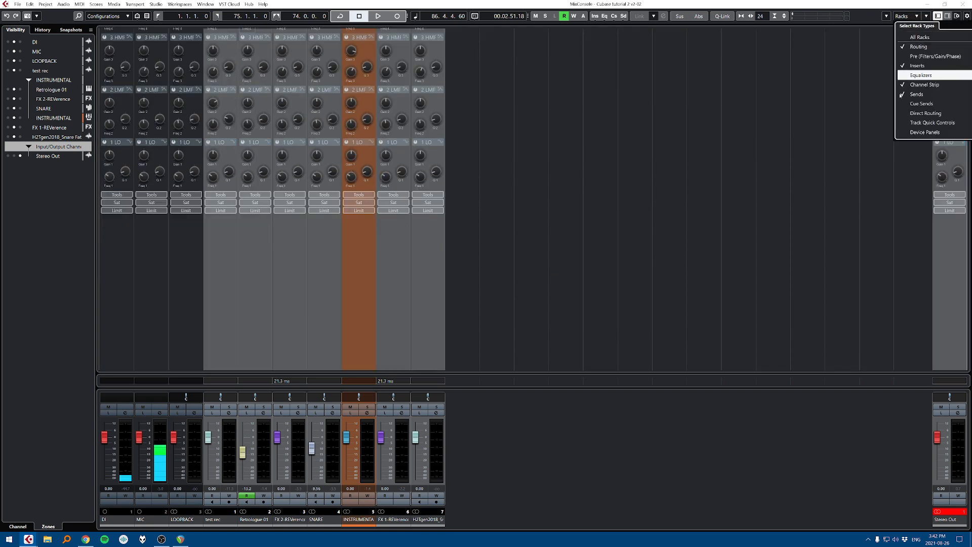
{"action": "left_click", "coordinate": [904, 84]}
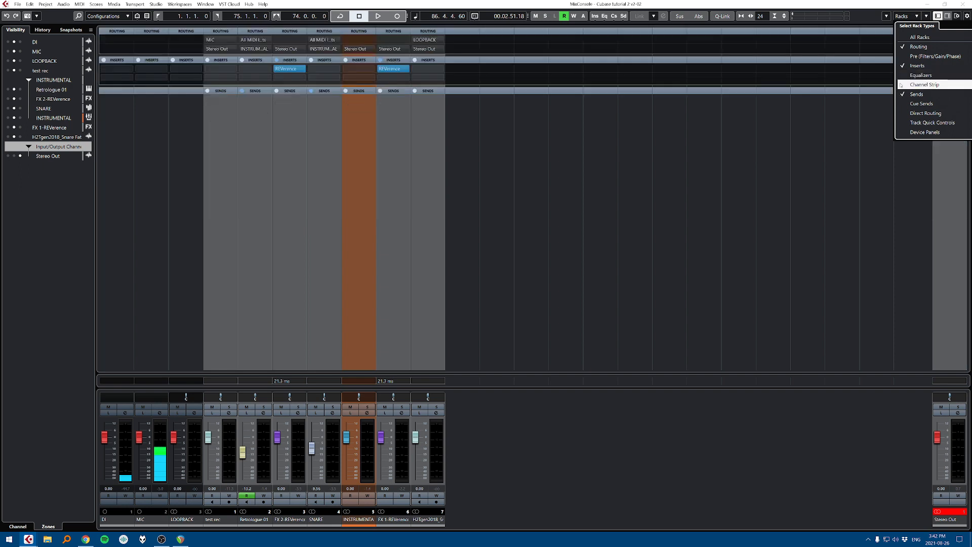
{"action": "left_click", "coordinate": [906, 55]}
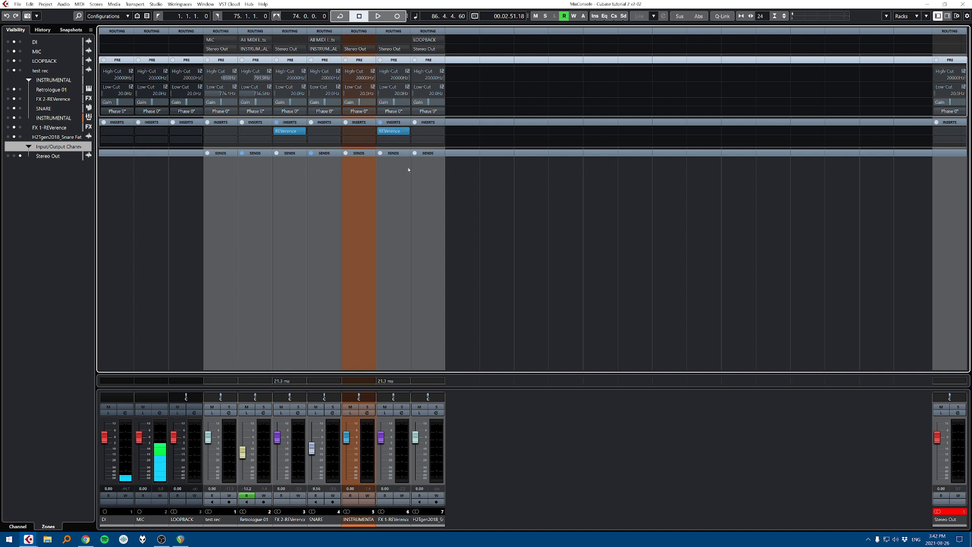
{"action": "left_click", "coordinate": [350, 153]}
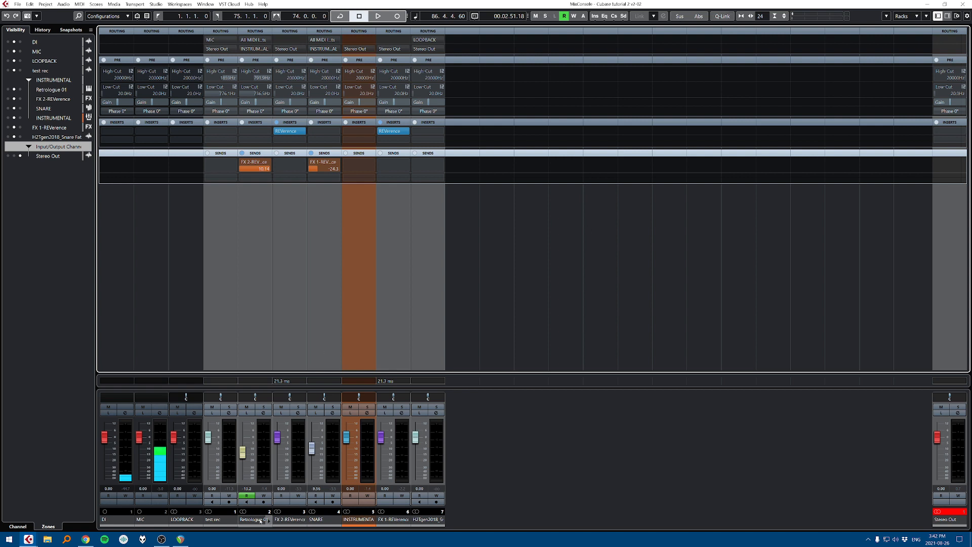
Step: Select the Retrologue 01 and SNARE channels together without the channel between them, also trying a contiguous range selection
{"action": "left_click_drag", "start_coordinate": [328, 520], "coordinate": [250, 521]}
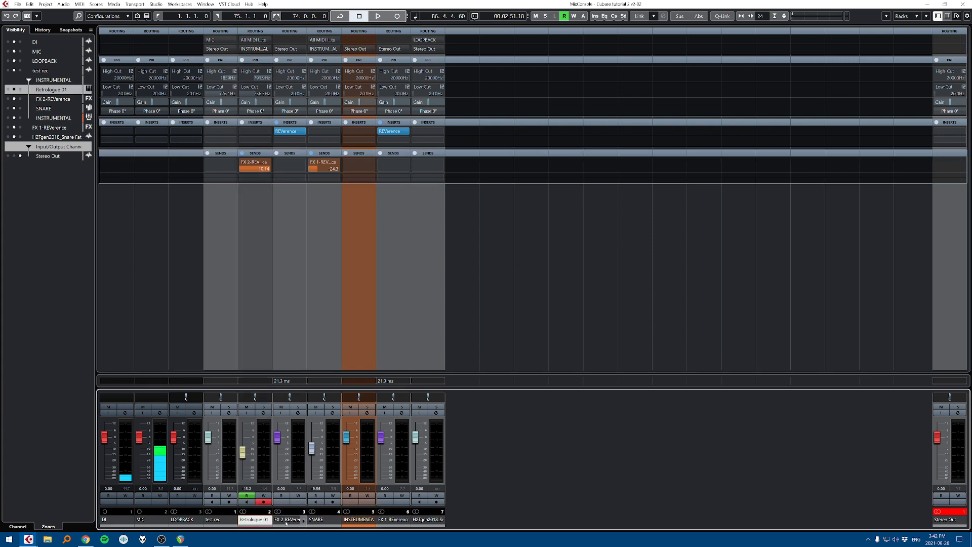
{"action": "left_click", "coordinate": [329, 512], "text": "ctrl"}
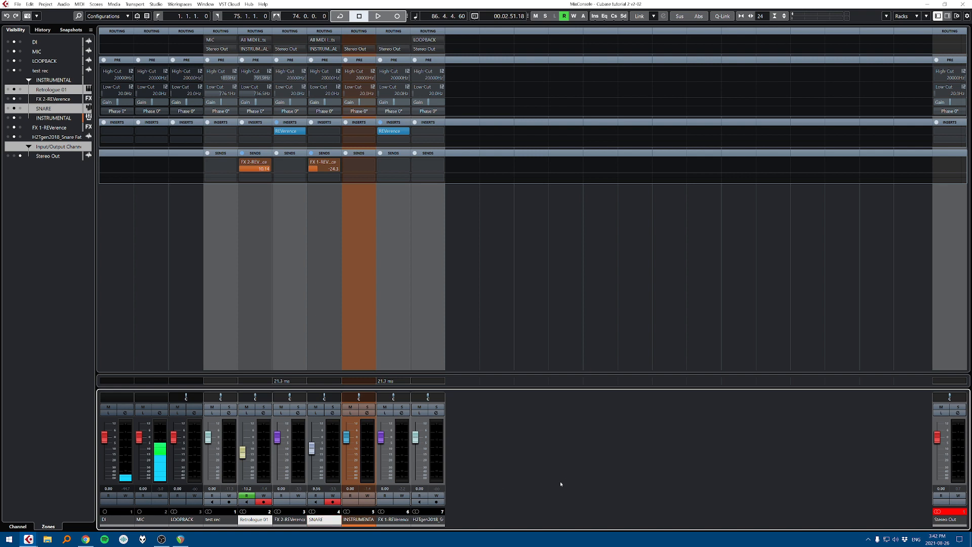
{"action": "left_click", "coordinate": [221, 520]}
{"action": "left_click", "coordinate": [256, 521]}
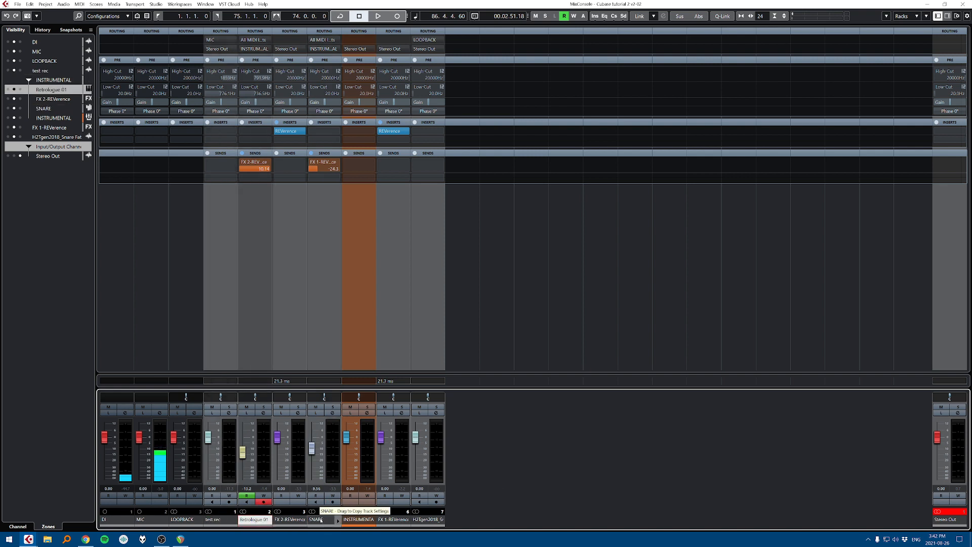
{"action": "left_click", "coordinate": [321, 523], "text": "ctrl"}
{"action": "left_click", "coordinate": [259, 521]}
{"action": "left_click", "coordinate": [320, 520], "text": "shift"}
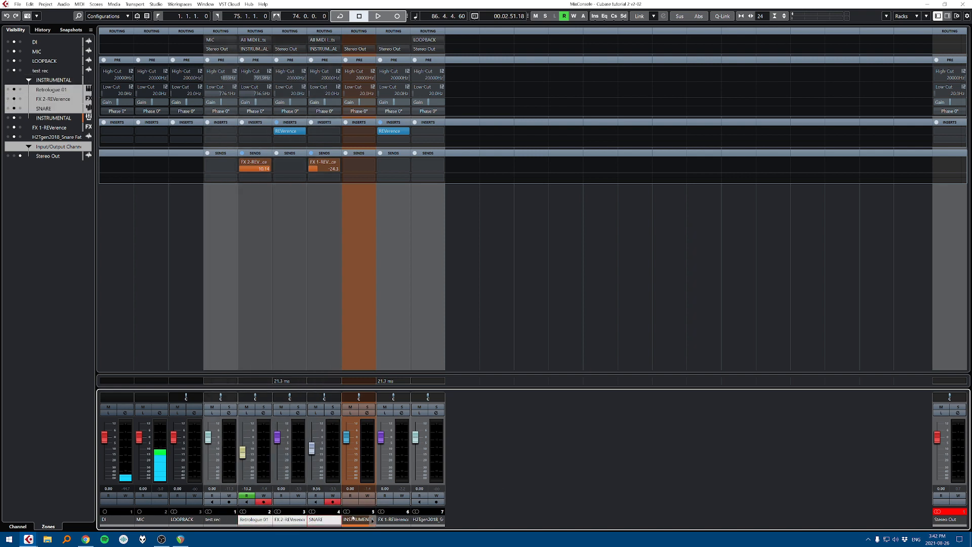
{"action": "left_click", "coordinate": [255, 519]}
{"action": "left_click", "coordinate": [321, 520], "text": "ctrl"}
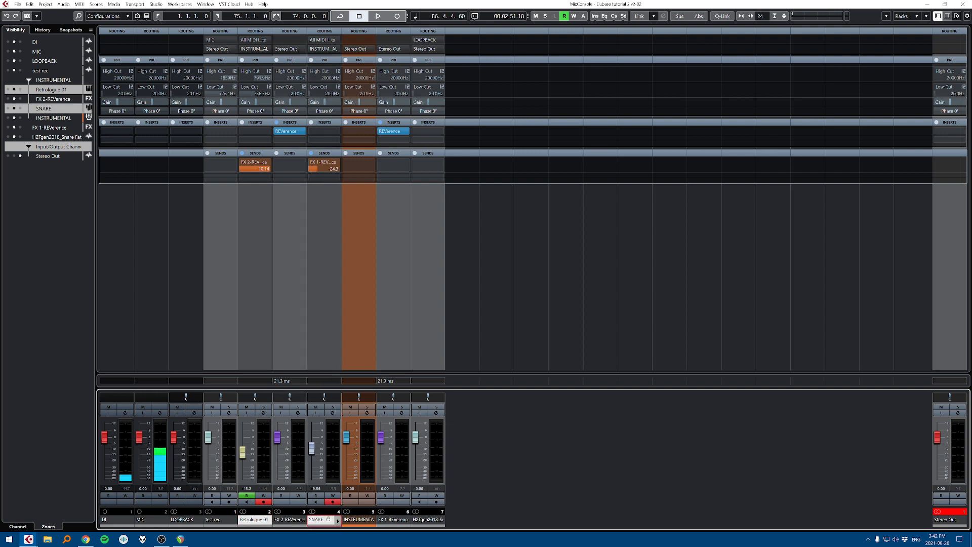
Step: With temporary Q-Link on the selected channels, raise the SNARE fader to about -3.90 dB and toggle the sends bypass on and off
{"action": "key", "text": "alt+shift"}
{"action": "mouse_move", "coordinate": [312, 449]}
{"action": "left_mouse_down"}
{"action": "mouse_move", "coordinate": [313, 466]}
{"action": "mouse_move", "coordinate": [322, 440]}
{"action": "mouse_move", "coordinate": [322, 466]}
{"action": "mouse_move", "coordinate": [324, 432]}
{"action": "mouse_move", "coordinate": [324, 440]}
{"action": "left_mouse_up"}
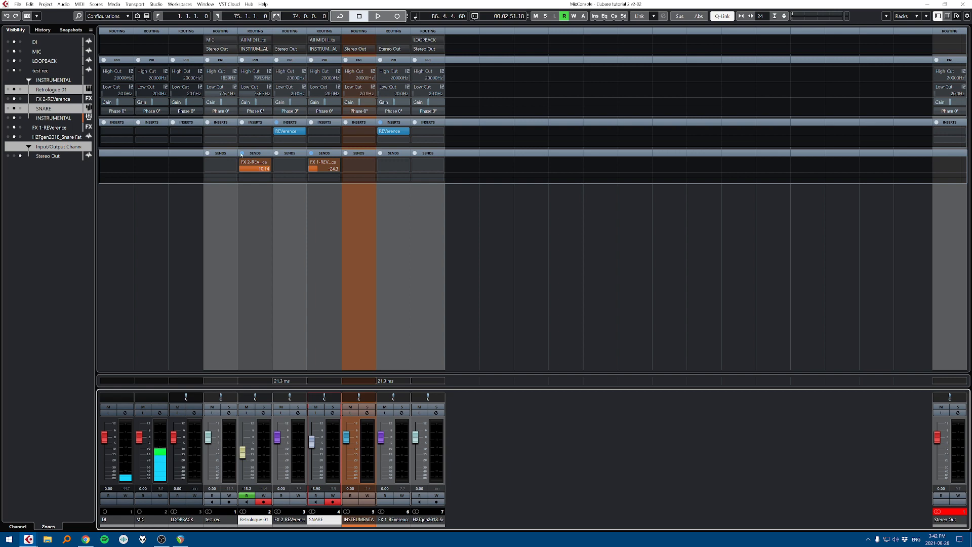
{"action": "left_click", "coordinate": [242, 153]}
{"action": "left_click", "coordinate": [242, 153]}
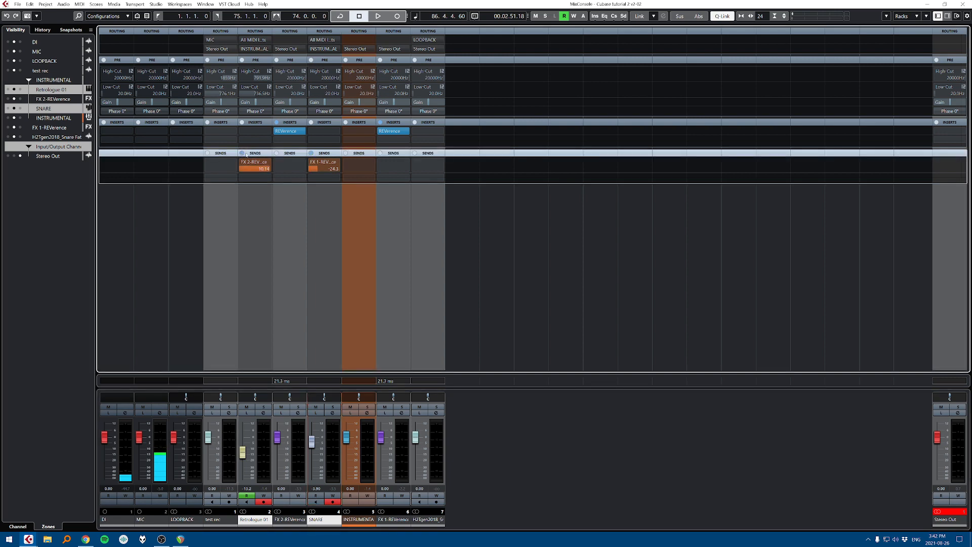
Step: Try moving the REVerence insert between the FX 2-REVerence and SNARE channels
{"action": "left_click", "coordinate": [268, 140]}
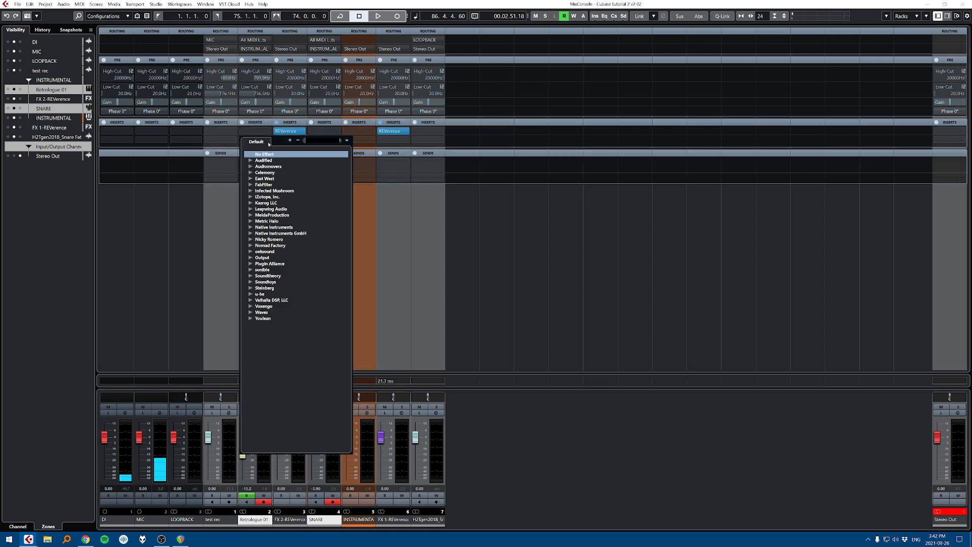
{"action": "left_click", "coordinate": [615, 271]}
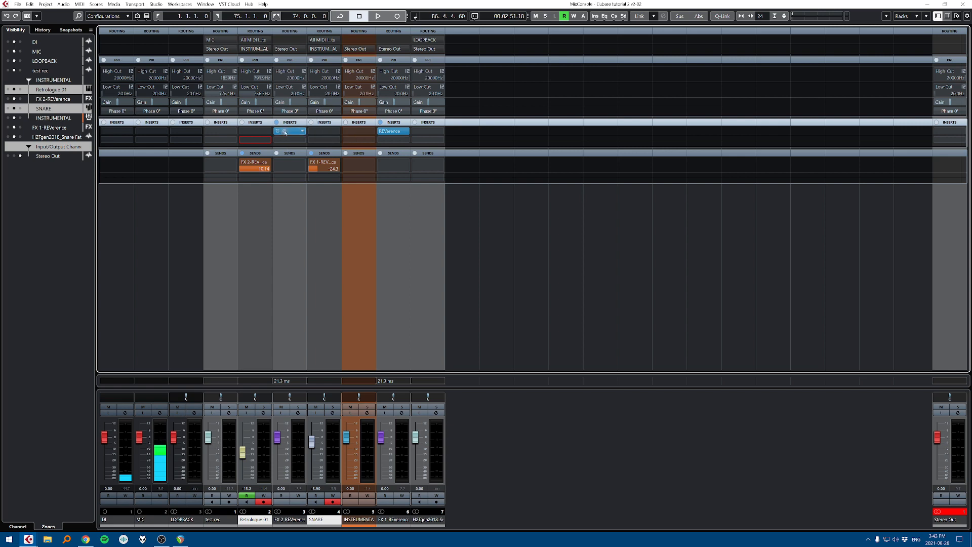
{"action": "left_click_drag", "start_coordinate": [291, 133], "coordinate": [463, 90]}
{"action": "left_click_drag", "start_coordinate": [326, 133], "coordinate": [454, 99]}
Step: Add the DaTube effect to the second insert slot of the FX 2-REVerence channel
{"action": "left_click", "coordinate": [302, 141]}
{"action": "type", "text": "dat"}
{"action": "key", "text": "Return"}
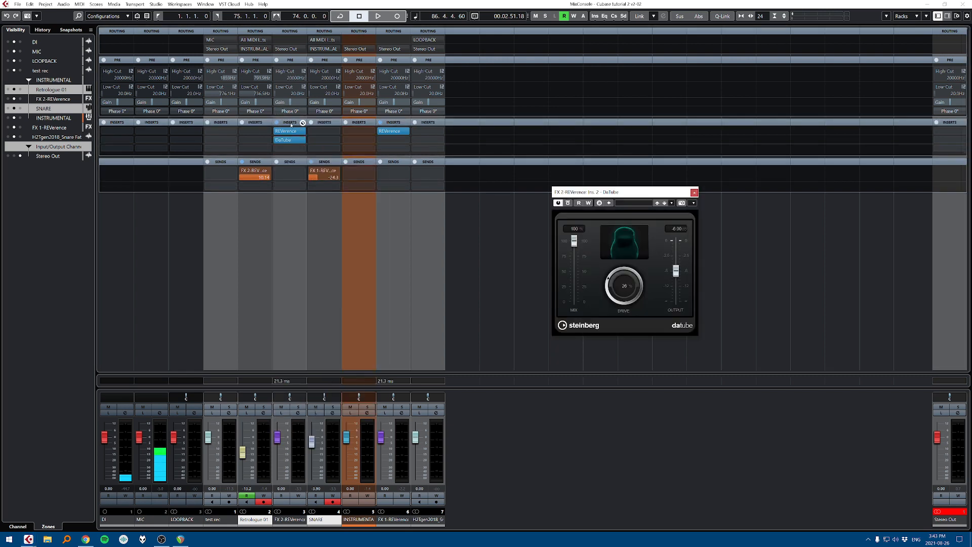
Step: Copy FX 2-REVerence's whole insert chain to Retrologue 01 and remove the stray DaTube insert from the MIC channel
{"action": "left_click_drag", "start_coordinate": [290, 123], "coordinate": [243, 76]}
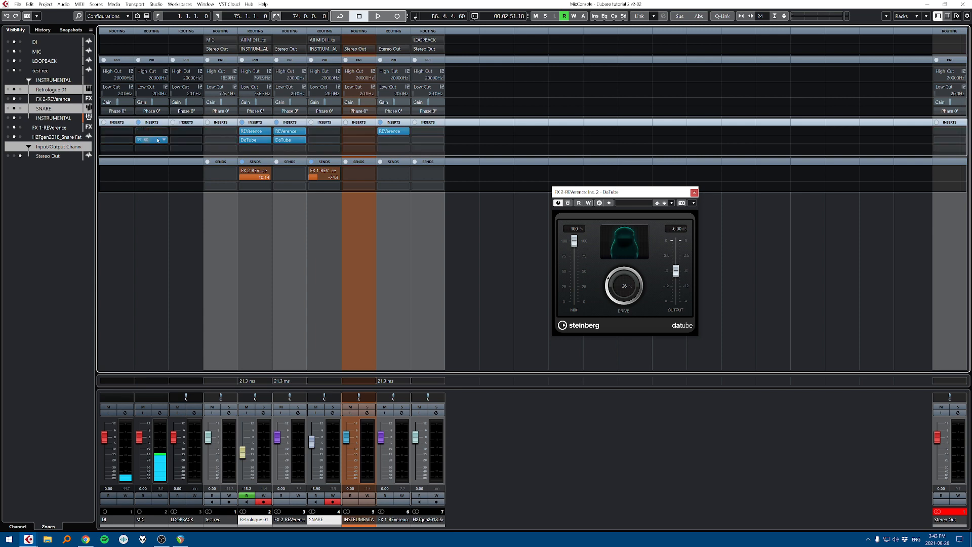
{"action": "left_click_drag", "start_coordinate": [151, 139], "coordinate": [289, 91]}
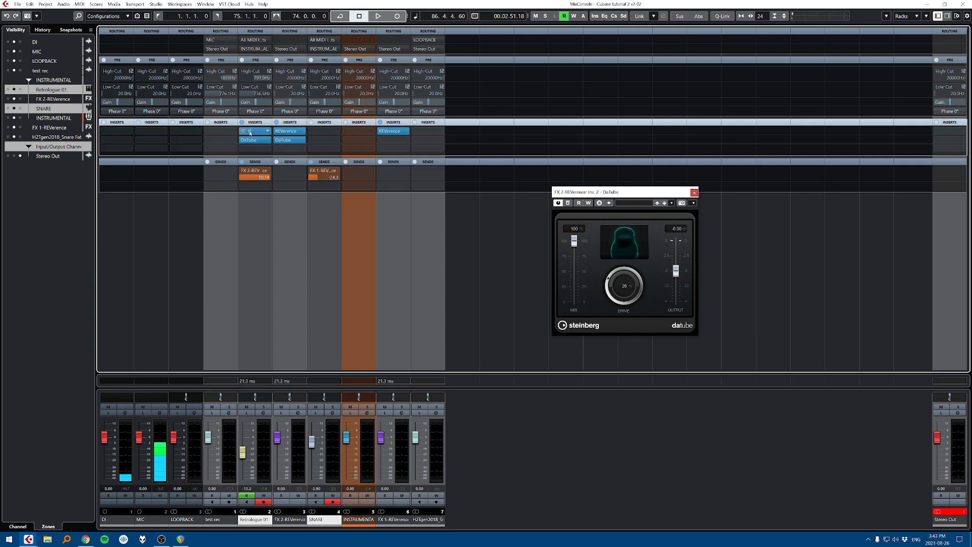
Step: Toggle Retrologue 01's inserts bypass on and off with temporary Q-Link, and collapse and re-expand the Inserts rack
{"action": "left_click", "coordinate": [242, 123], "text": "alt+shift"}
{"action": "left_click", "coordinate": [243, 123], "text": "alt+shift"}
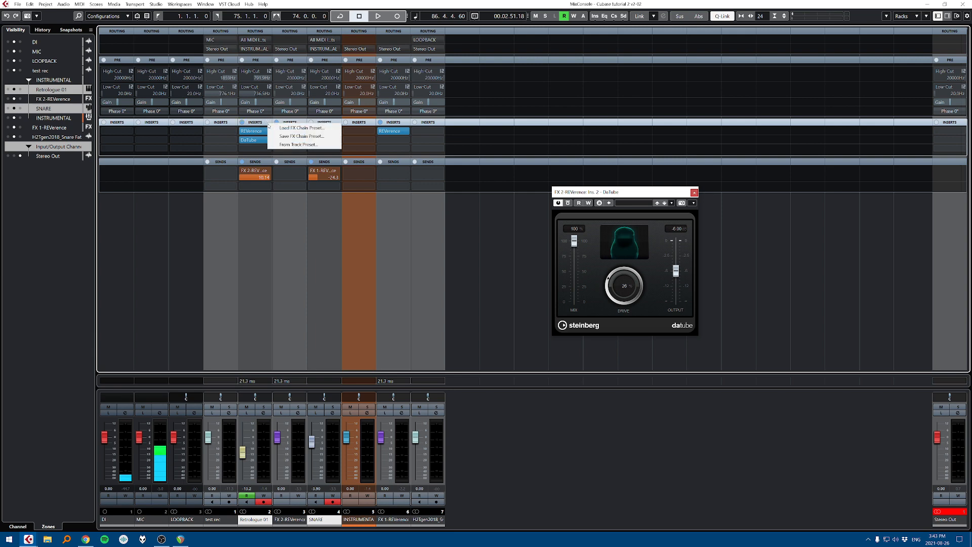
{"action": "left_click", "coordinate": [255, 123], "text": "alt+shift"}
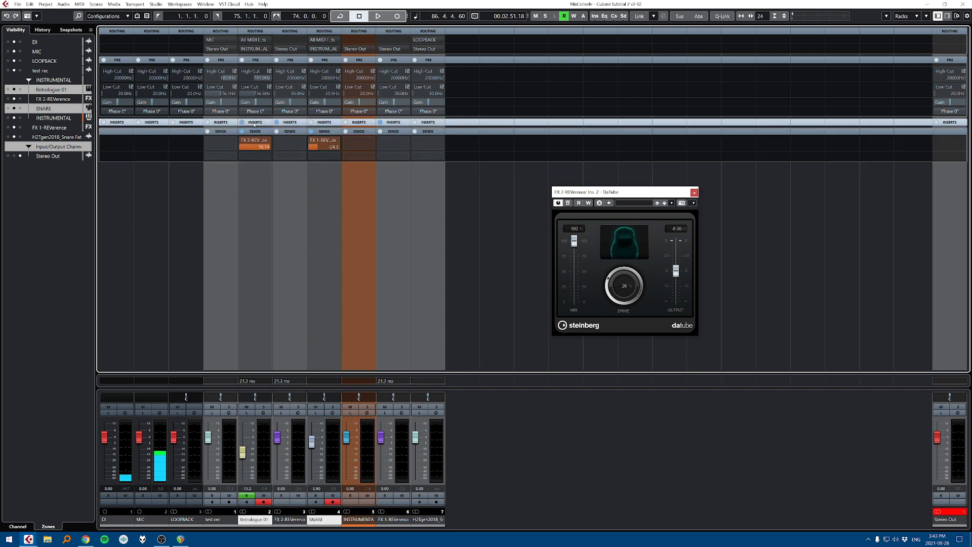
{"action": "left_click", "coordinate": [256, 123]}
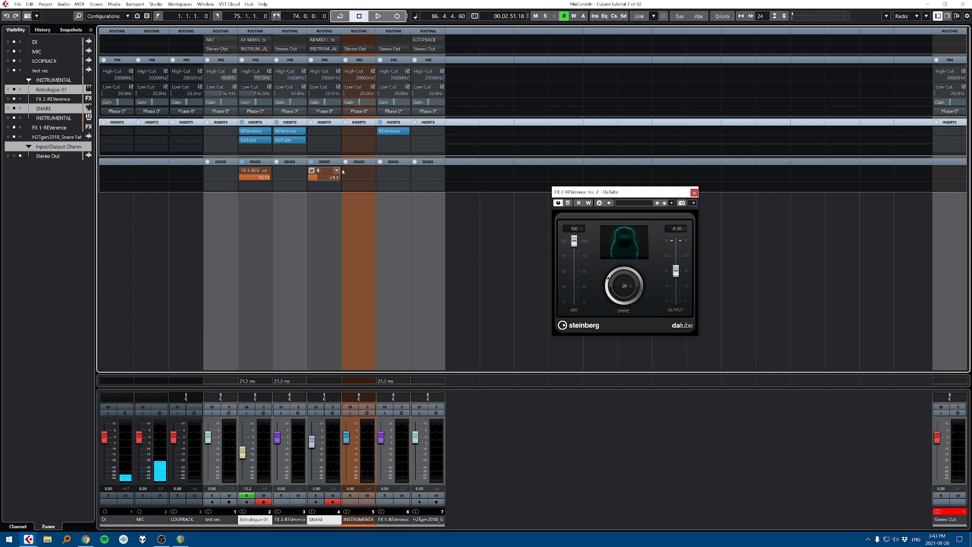
Step: Open Retrologue 01's channel settings from the project window and reset its whole Inserts rack
{"action": "left_click", "coordinate": [569, 473]}
{"action": "left_click", "coordinate": [962, 4]}
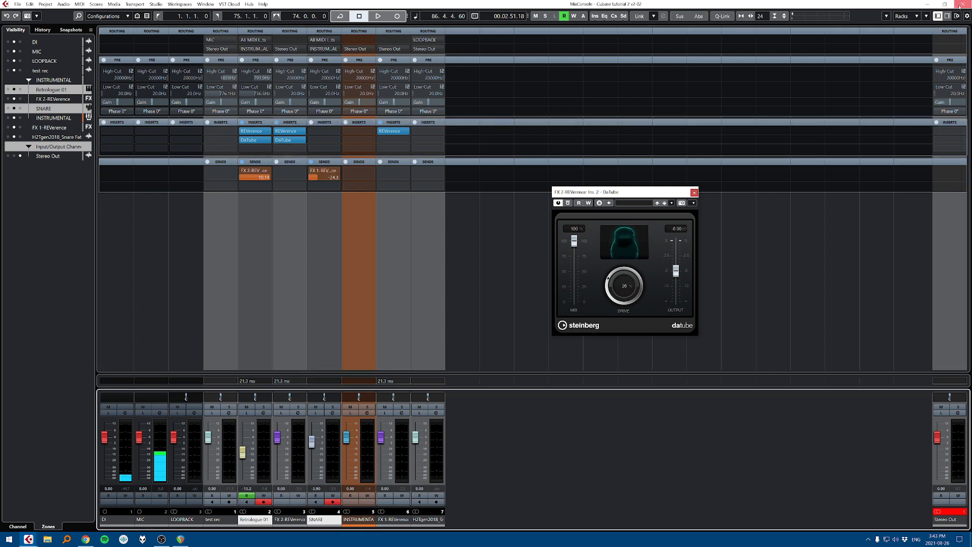
{"action": "left_click", "coordinate": [276, 311]}
{"action": "scroll", "coordinate": [304, 293], "scroll_direction": "down", "scroll_amount": 4}
{"action": "left_click", "coordinate": [306, 199]}
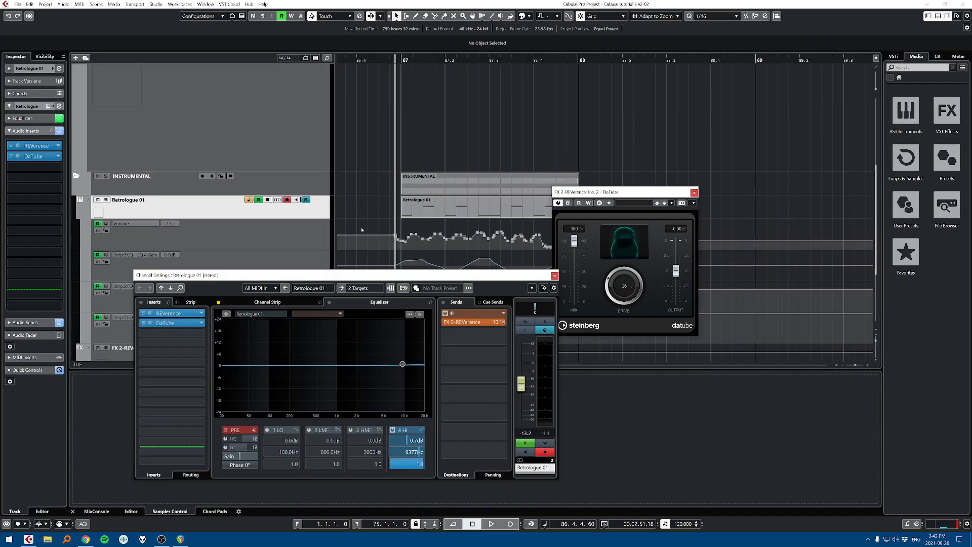
{"action": "left_click", "coordinate": [141, 303], "text": "alt"}
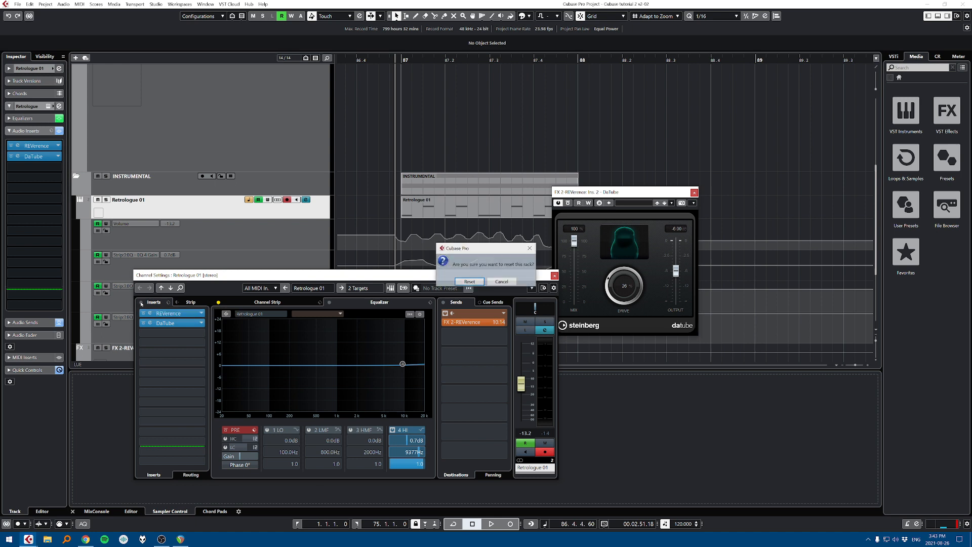
{"action": "left_click", "coordinate": [469, 281]}
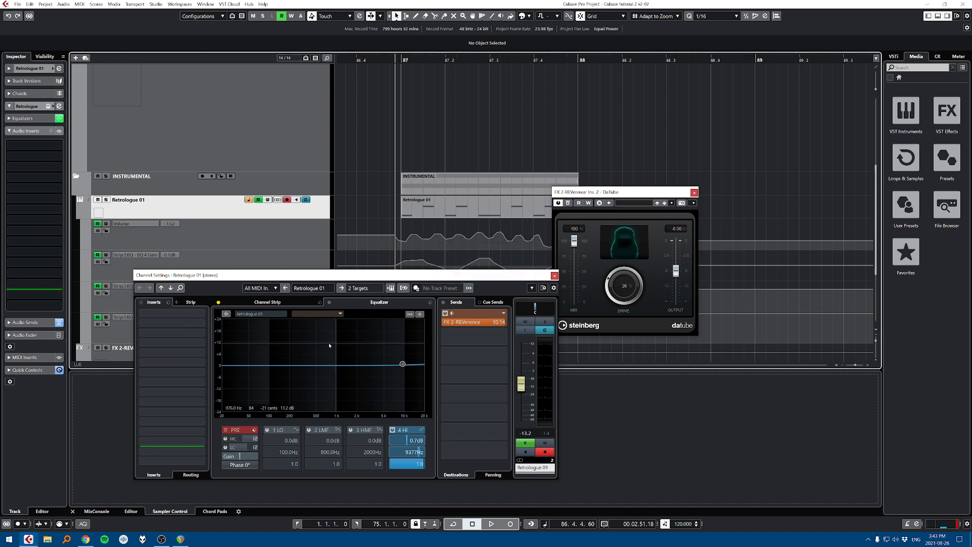
Step: Select the SNARE track, reset its Audio Sends rack and close the channel settings window
{"action": "scroll", "coordinate": [354, 203], "scroll_direction": "down", "scroll_amount": 3}
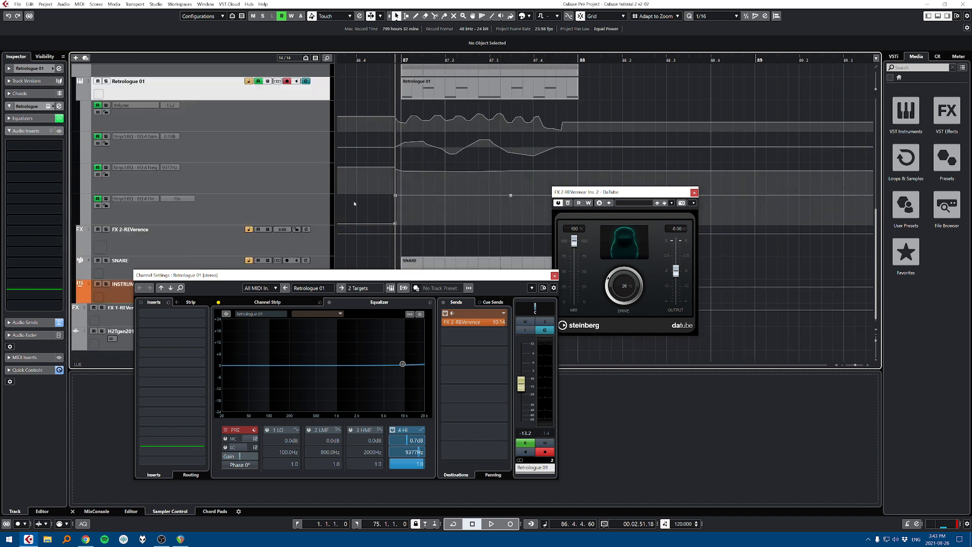
{"action": "scroll", "coordinate": [328, 223], "scroll_direction": "down", "scroll_amount": 1}
{"action": "left_click", "coordinate": [193, 261]}
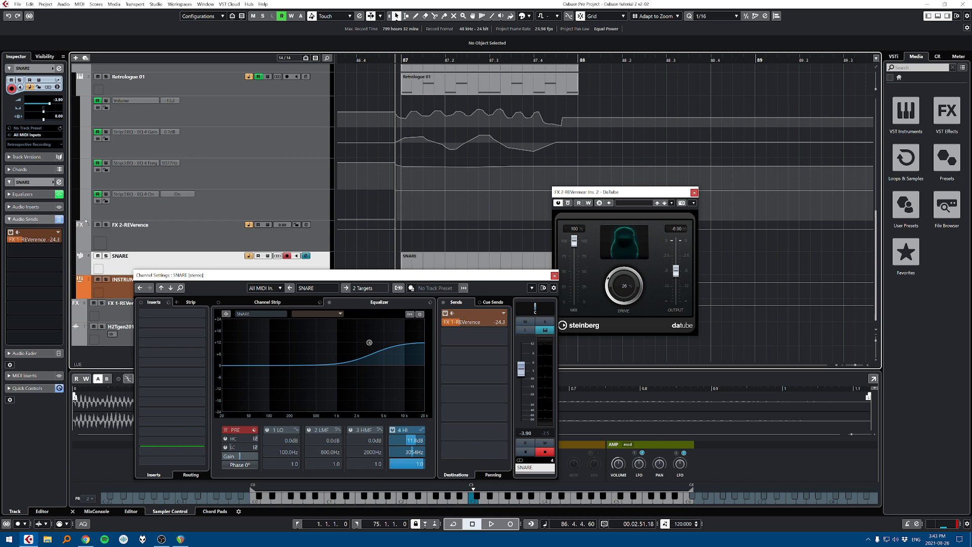
{"action": "left_click", "coordinate": [59, 220], "text": "alt"}
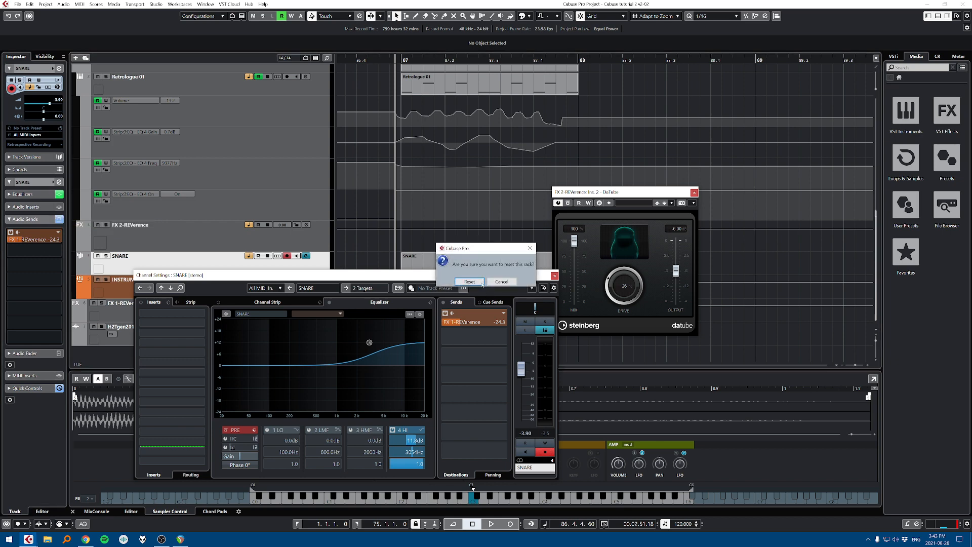
{"action": "left_click", "coordinate": [469, 281]}
{"action": "left_click", "coordinate": [555, 274]}
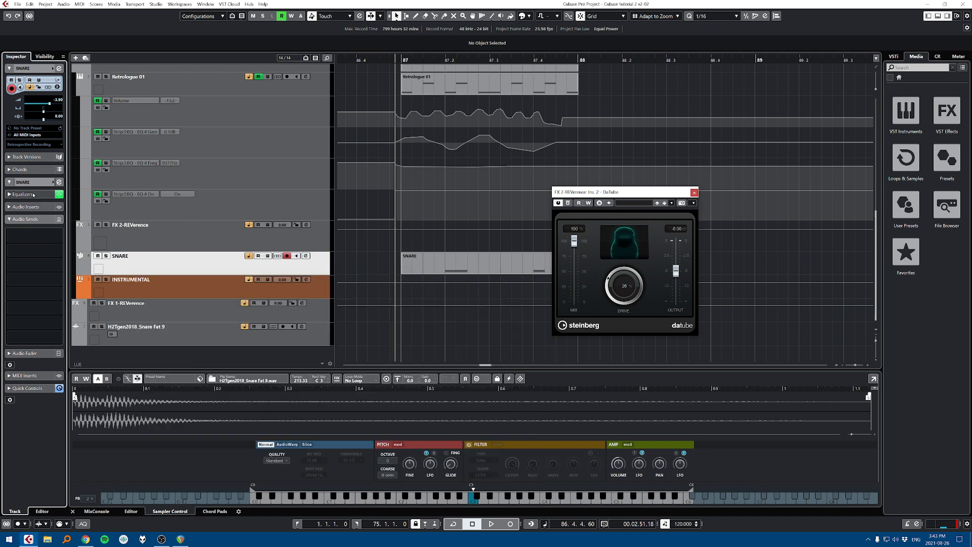
Step: Expand SNARE's Audio Inserts section, close the DaTube window and check the channel racks in the MixConsole
{"action": "left_click", "coordinate": [42, 206]}
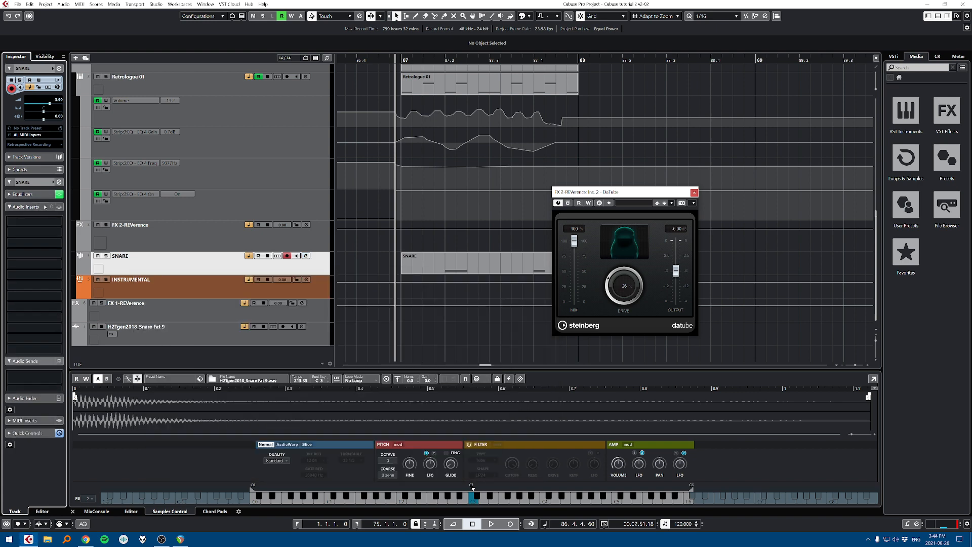
{"action": "left_click", "coordinate": [694, 192]}
{"action": "key", "text": "F3"}
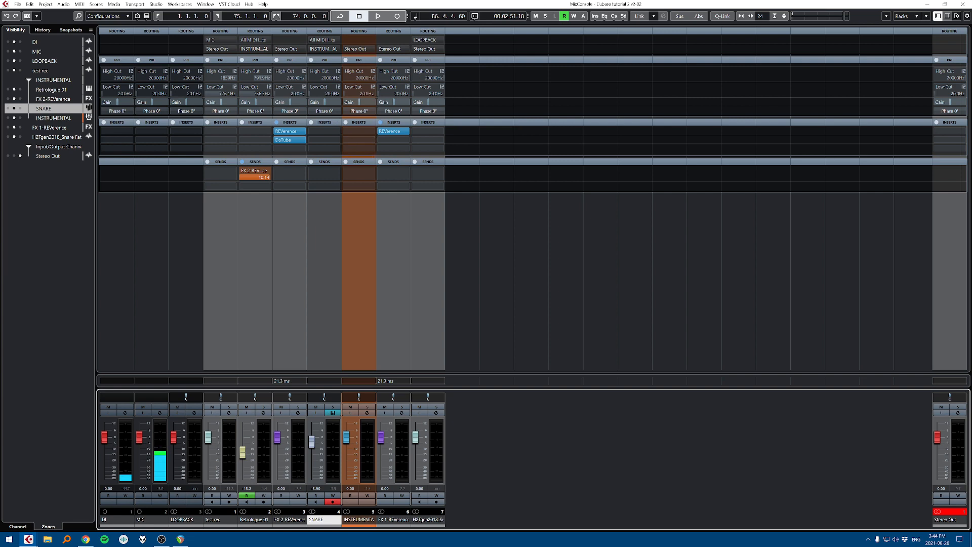
{"action": "key", "text": "F3"}
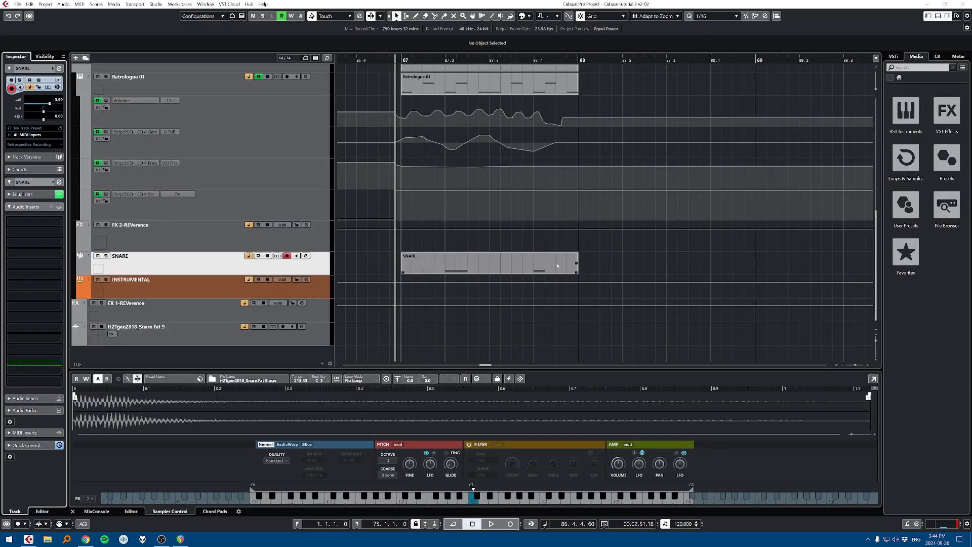
Step: Play the arrangement from just before bar 87 and look over the tracks and automation lanes
{"action": "scroll", "coordinate": [614, 85], "scroll_direction": "up", "scroll_amount": 3}
{"action": "scroll", "coordinate": [614, 86], "scroll_direction": "down", "scroll_amount": 2}
{"action": "scroll", "coordinate": [615, 116], "scroll_direction": "up", "scroll_amount": 1}
{"action": "key", "text": "space"}
{"action": "scroll", "coordinate": [618, 183], "scroll_direction": "down", "scroll_amount": 2}
{"action": "scroll", "coordinate": [602, 179], "scroll_direction": "up", "scroll_amount": 2}
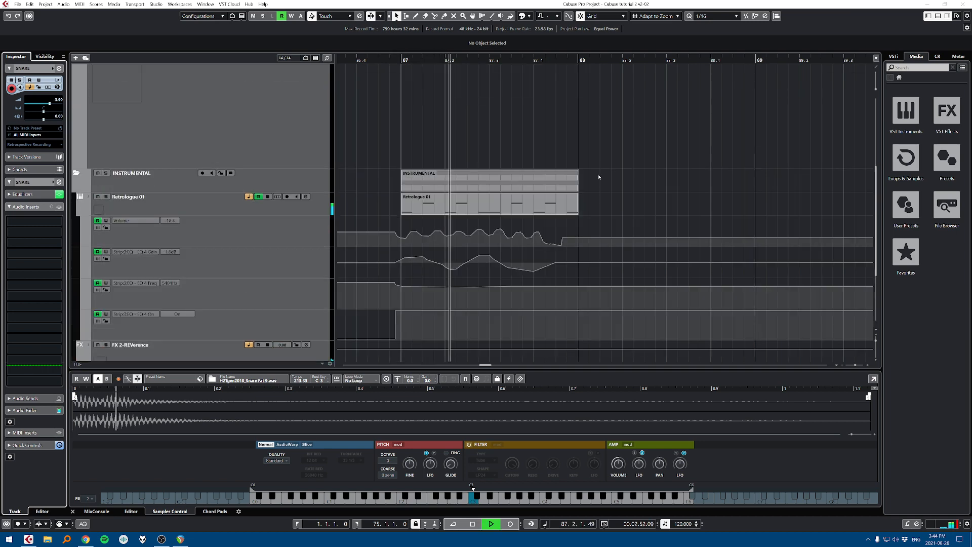
{"action": "scroll", "coordinate": [585, 188], "scroll_direction": "down", "scroll_amount": 2}
{"action": "scroll", "coordinate": [581, 196], "scroll_direction": "up", "scroll_amount": 2}
{"action": "scroll", "coordinate": [580, 202], "scroll_direction": "down", "scroll_amount": 1}
{"action": "scroll", "coordinate": [579, 198], "scroll_direction": "down", "scroll_amount": 4}
{"action": "key", "text": "space"}
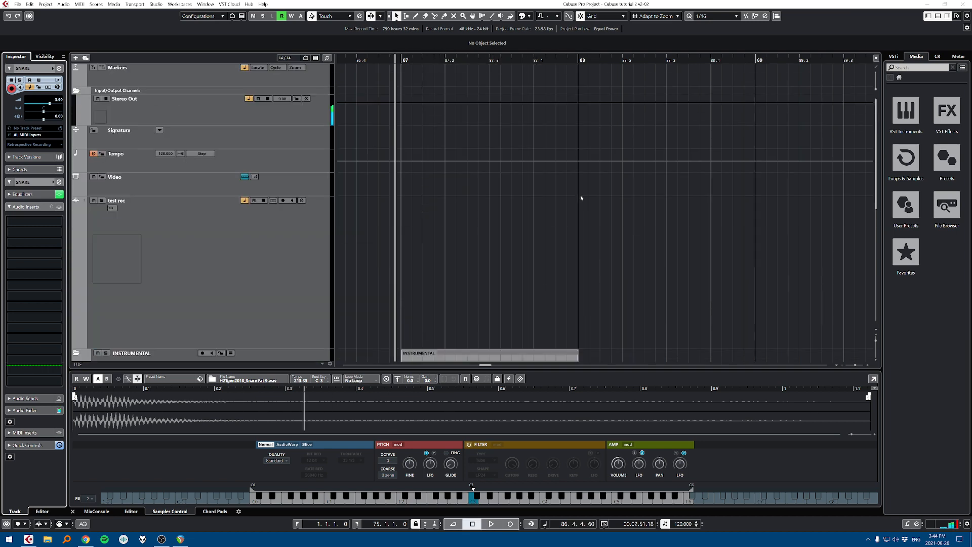
Step: Select the INSTRUMENTAL folder's clips and set the locators around them, from bar 87 to bar 88
{"action": "scroll", "coordinate": [648, 170], "scroll_direction": "up", "scroll_amount": 6}
{"action": "scroll", "coordinate": [607, 177], "scroll_direction": "down", "scroll_amount": 3}
{"action": "scroll", "coordinate": [548, 191], "scroll_direction": "up", "scroll_amount": 8}
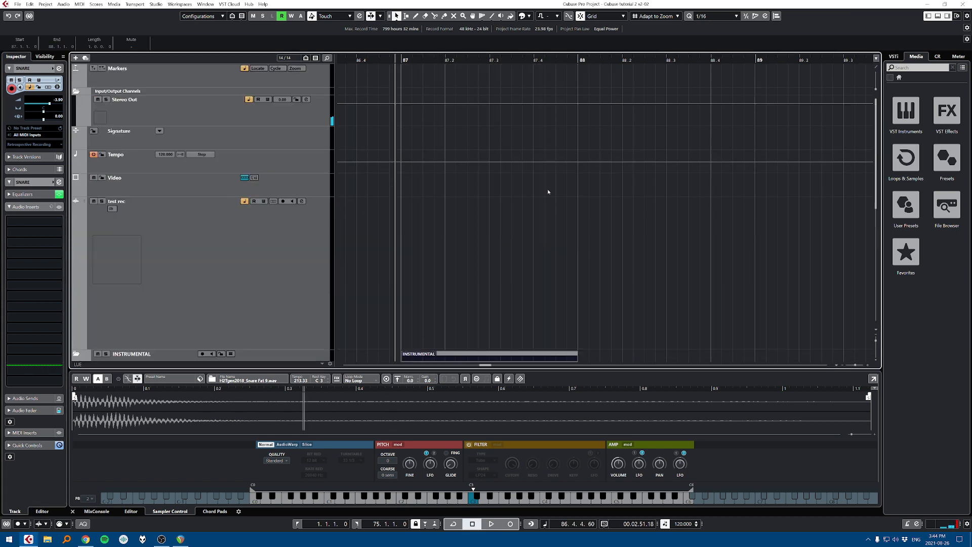
{"action": "scroll", "coordinate": [417, 146], "scroll_direction": "down", "scroll_amount": 2}
{"action": "scroll", "coordinate": [557, 192], "scroll_direction": "down", "scroll_amount": 3}
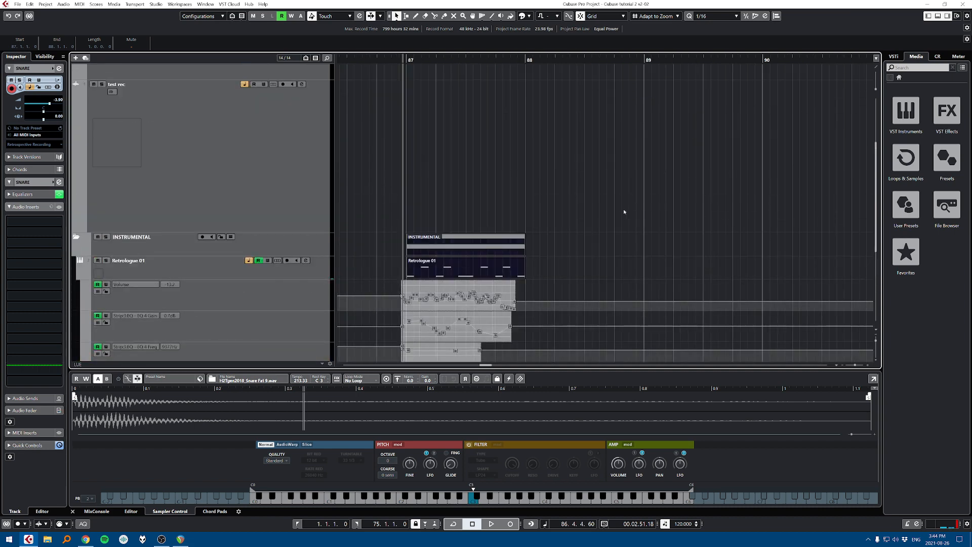
{"action": "scroll", "coordinate": [562, 192], "scroll_direction": "down", "scroll_amount": 3}
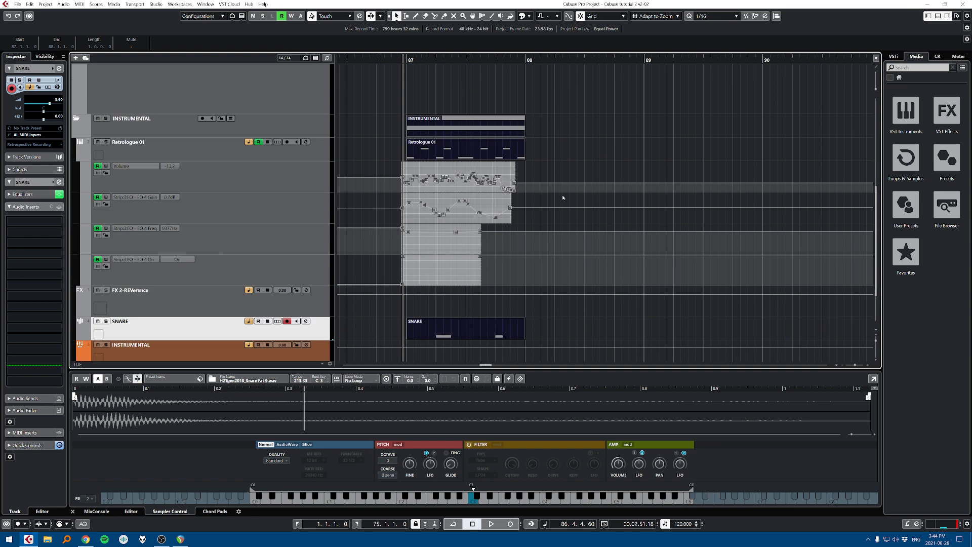
{"action": "key", "text": "p"}
{"action": "scroll", "coordinate": [566, 195], "scroll_direction": "up", "scroll_amount": 8}
{"action": "scroll", "coordinate": [565, 195], "scroll_direction": "down", "scroll_amount": 3}
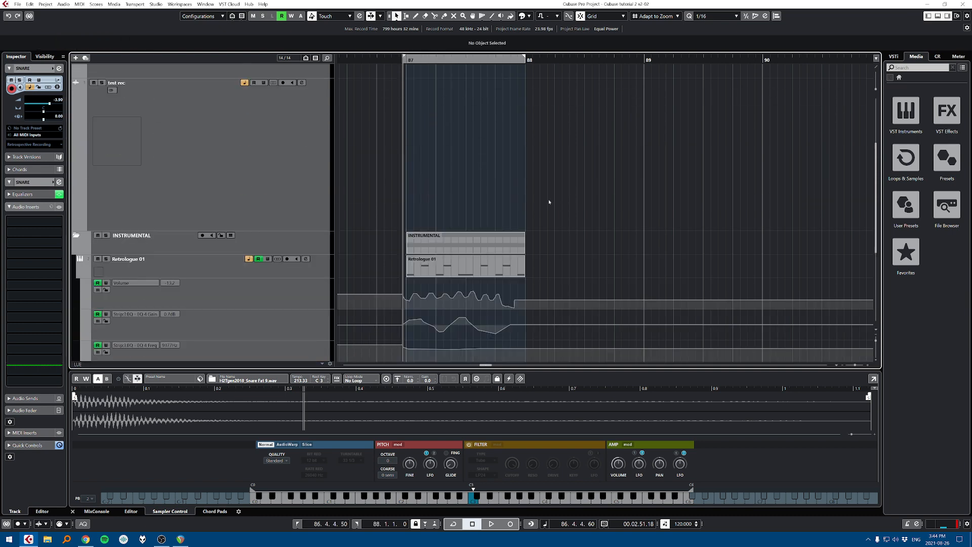
{"action": "scroll", "coordinate": [542, 228], "scroll_direction": "down", "scroll_amount": 2}
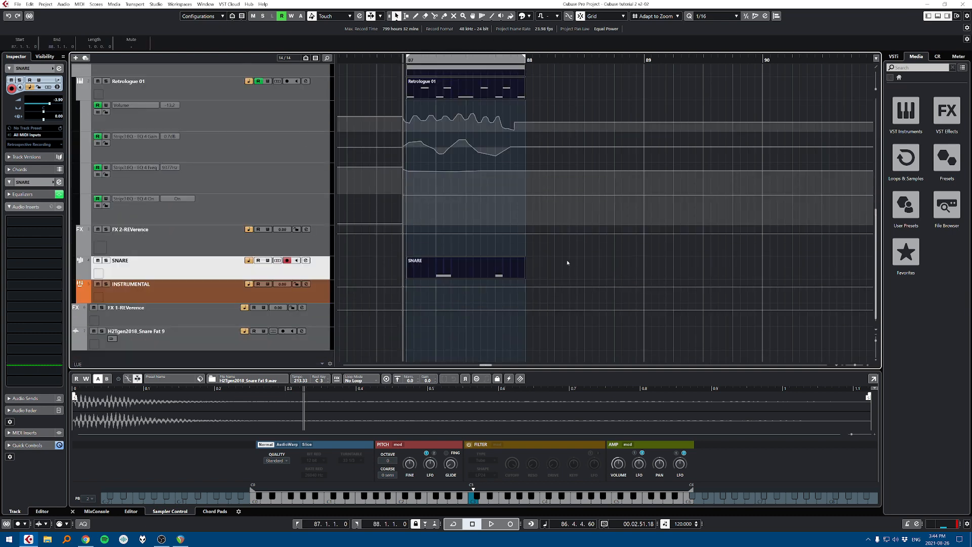
Step: Add a cycle marker between the locators on the Markers track and play the section
{"action": "scroll", "coordinate": [454, 143], "scroll_direction": "up", "scroll_amount": 6}
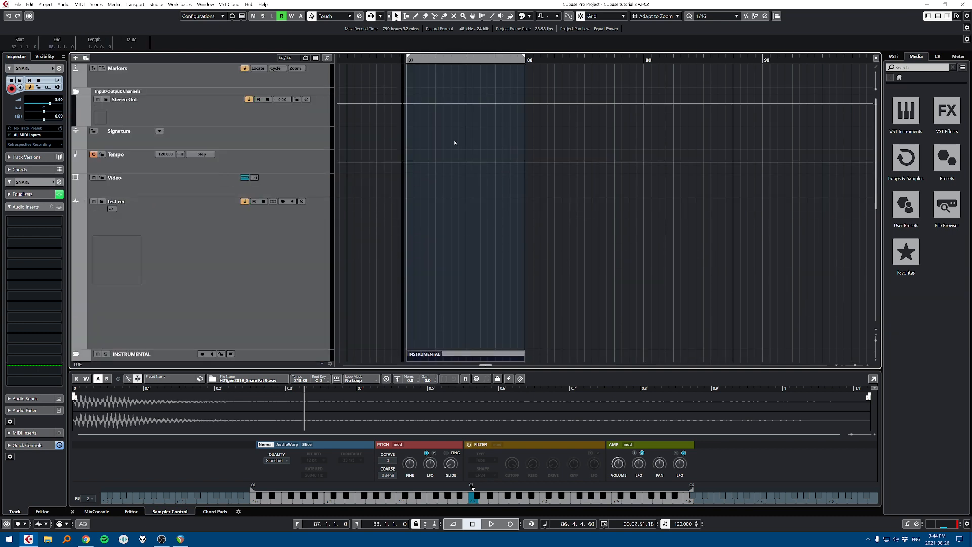
{"action": "left_click", "coordinate": [102, 69]}
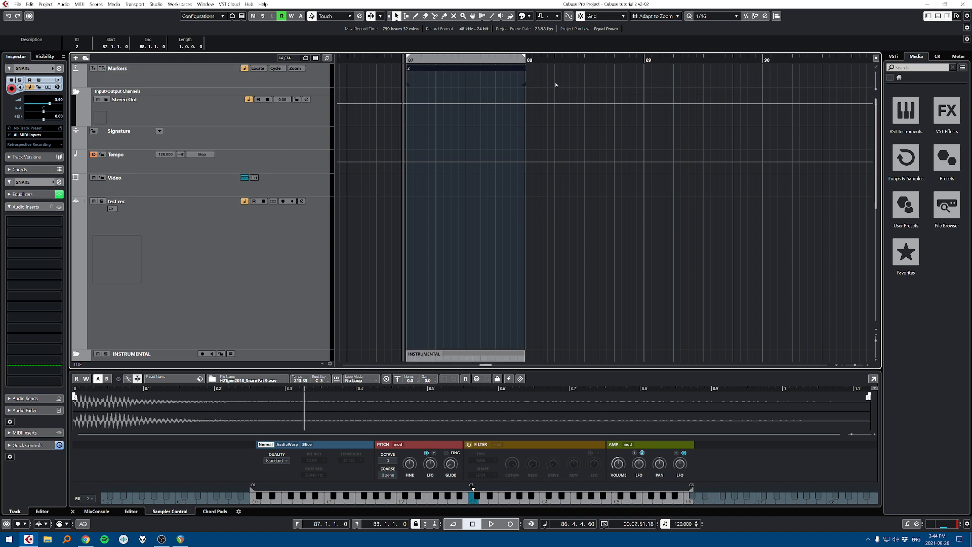
{"action": "key", "text": "space"}
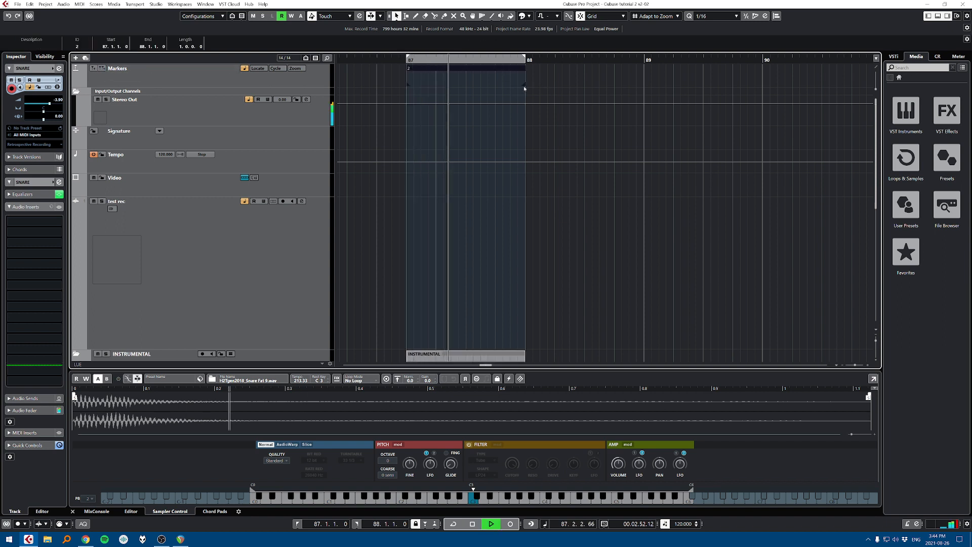
{"action": "key", "text": "space"}
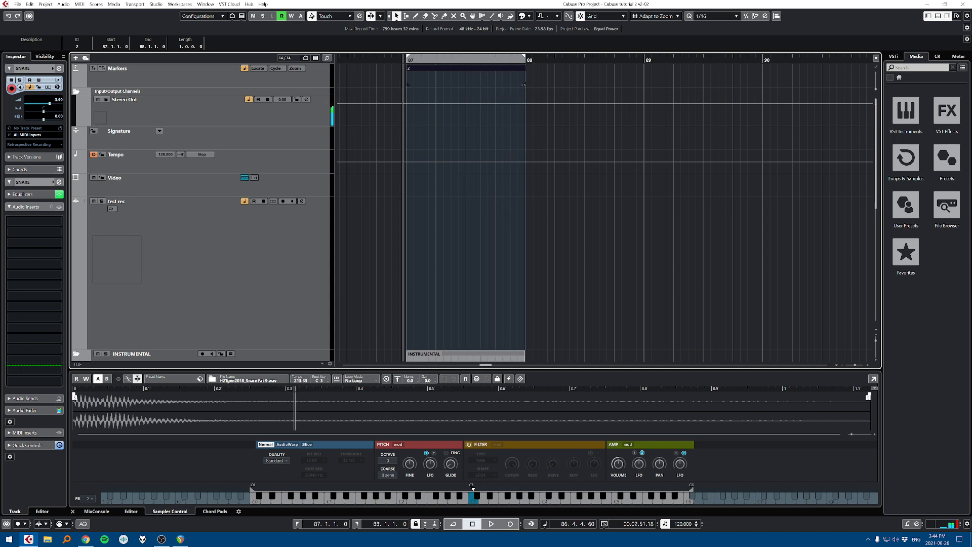
Step: Extend the cycle marker to bar 89, match the locators to it and play from its start
{"action": "left_click_drag", "start_coordinate": [524, 84], "coordinate": [643, 90]}
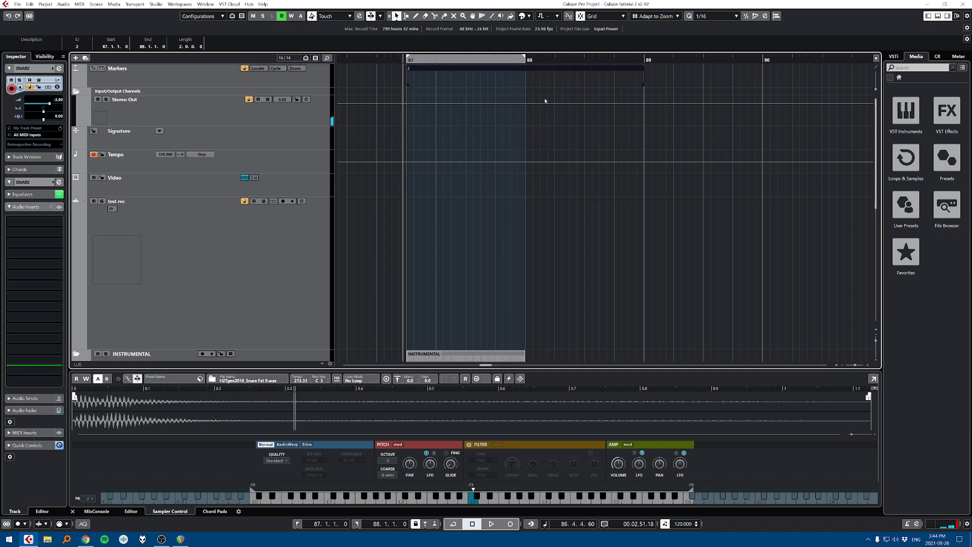
{"action": "key", "text": "p"}
{"action": "key", "text": "l"}
{"action": "key", "text": "space"}
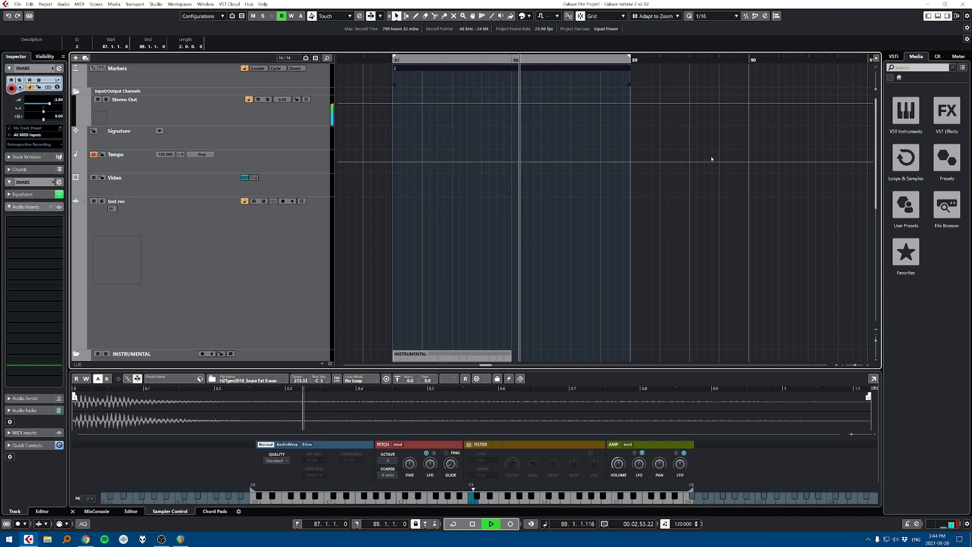
{"action": "key", "text": "space"}
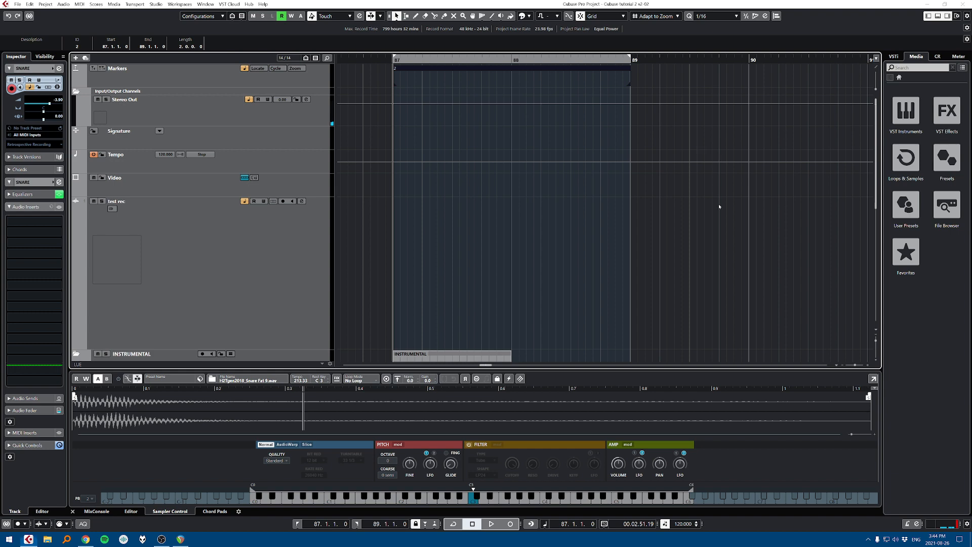
Step: Add Steinberg's Limiter to the second insert slot of the Stereo Out channel in the MixConsole
{"action": "key", "text": "F3"}
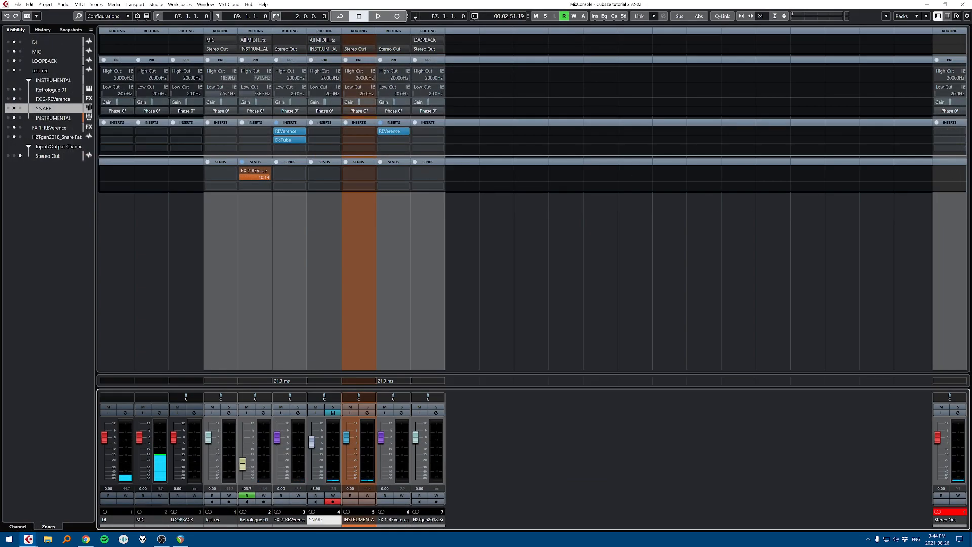
{"action": "left_click", "coordinate": [947, 512]}
{"action": "left_click", "coordinate": [949, 139]}
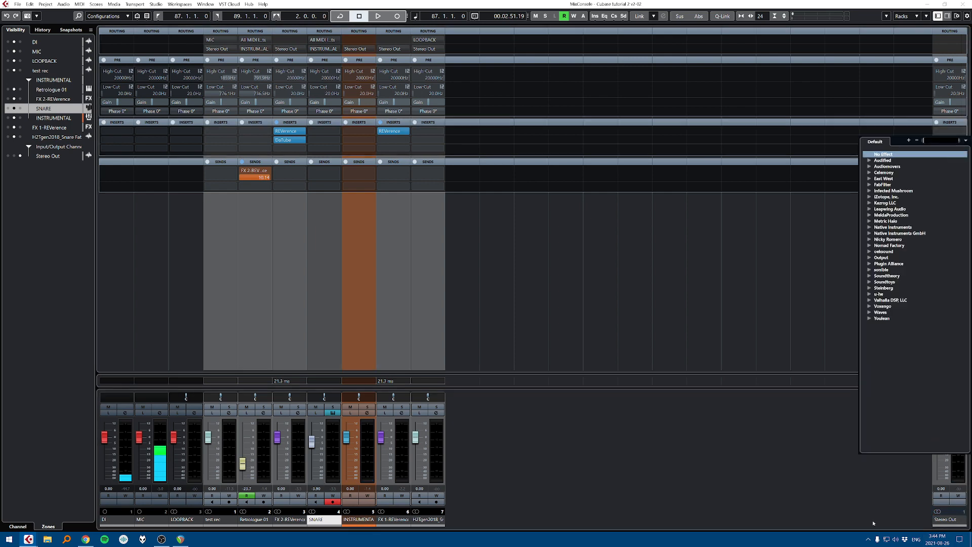
{"action": "type", "text": "limiter"}
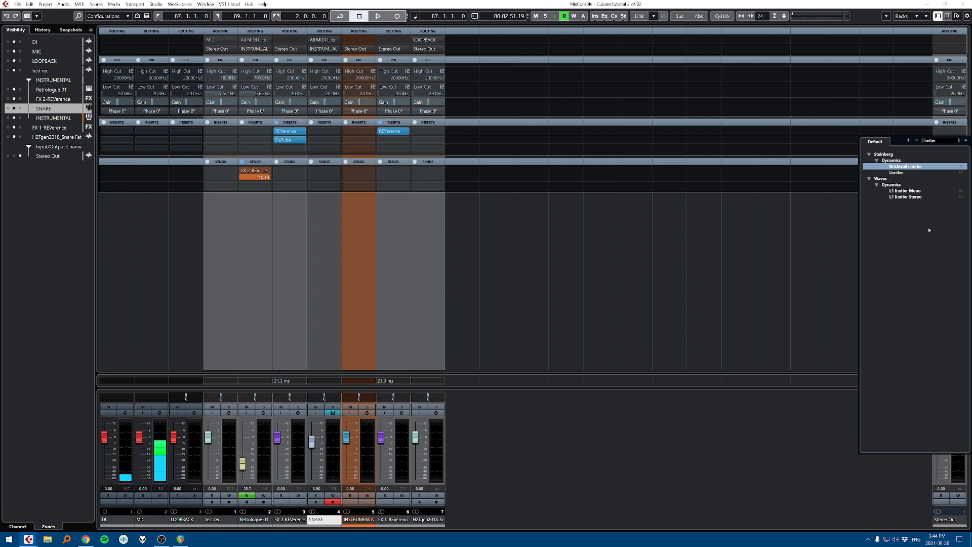
{"action": "left_click", "coordinate": [896, 173]}
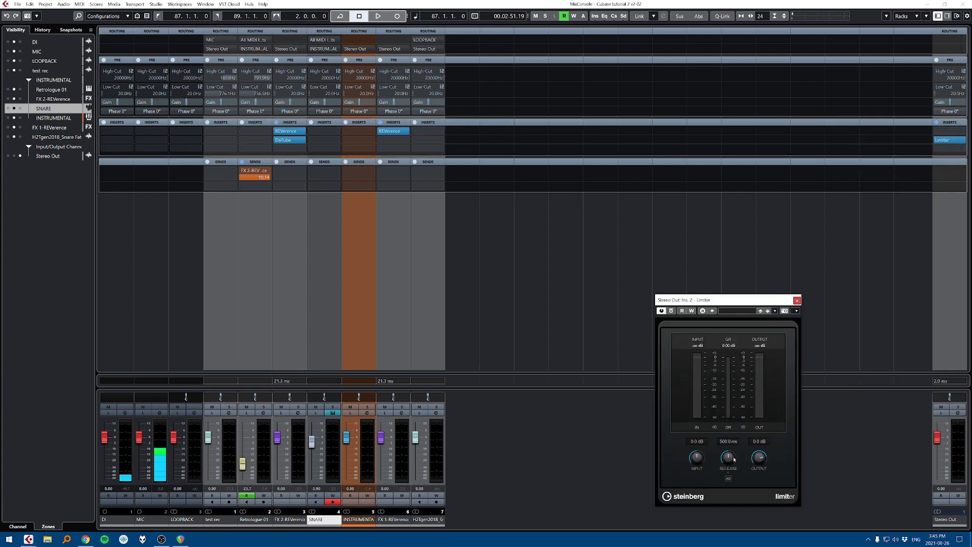
Step: Play the section briefly with the limiter open and unmute the Stereo Out channel
{"action": "key", "text": "space"}
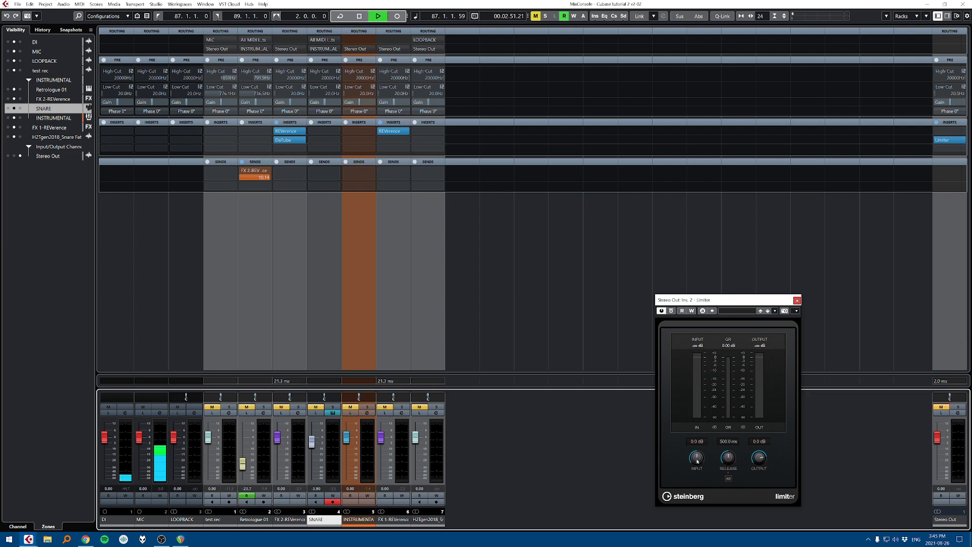
{"action": "key", "text": "space"}
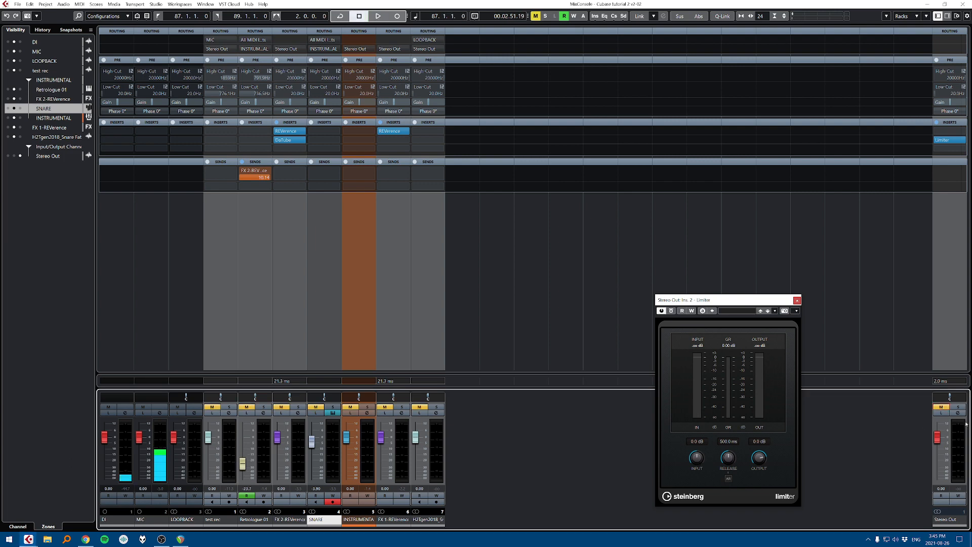
{"action": "left_click", "coordinate": [941, 407]}
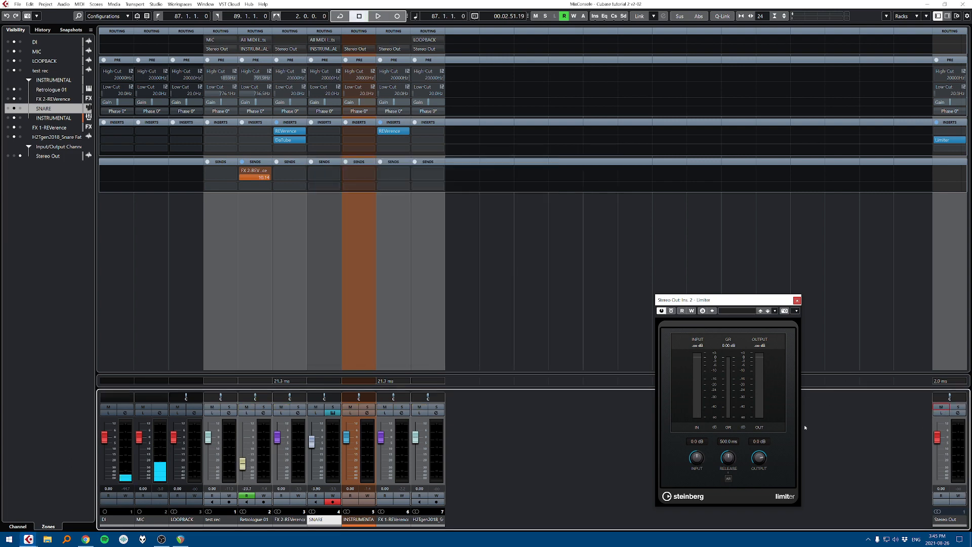
Step: Add StudioEQ to the third insert slot of Stereo Out and lower its output level
{"action": "key", "text": "F3"}
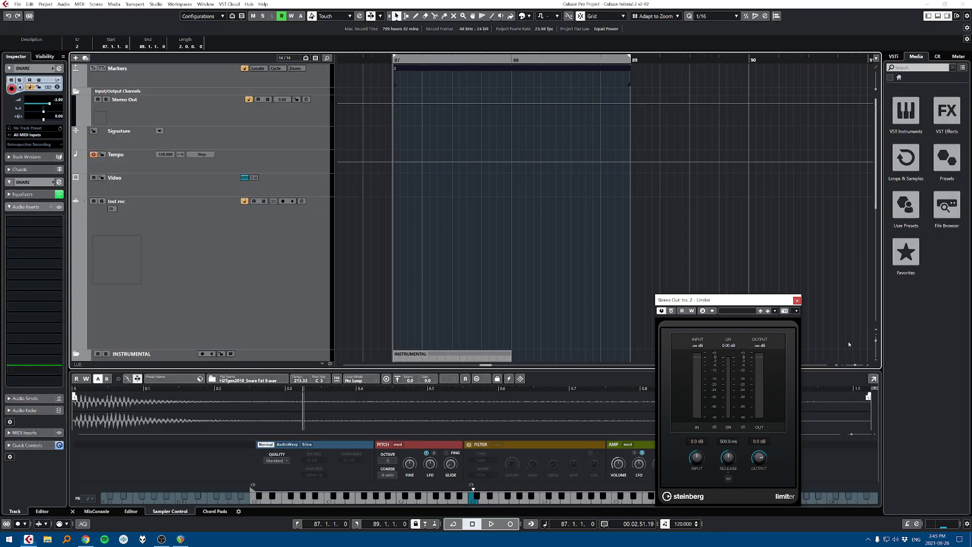
{"action": "key", "text": "F3"}
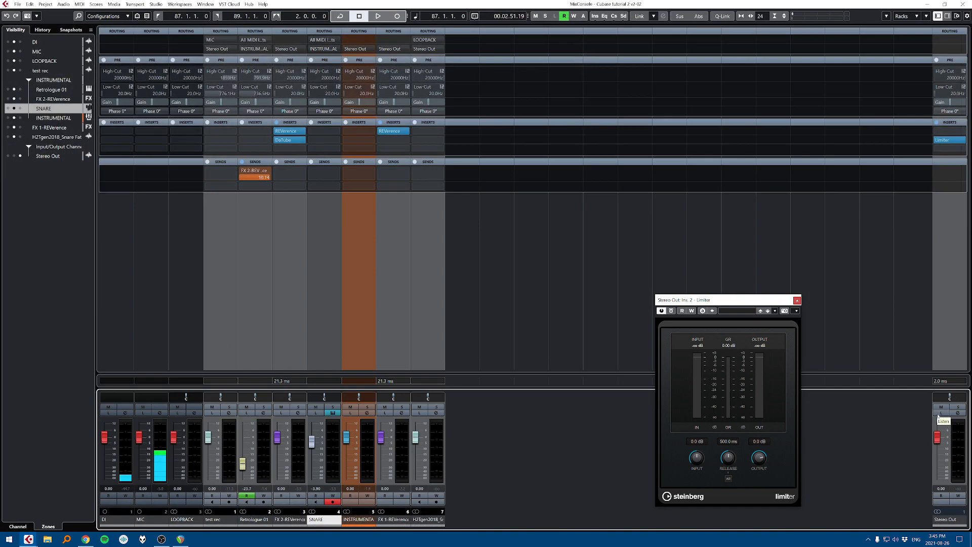
{"action": "left_click", "coordinate": [961, 149]}
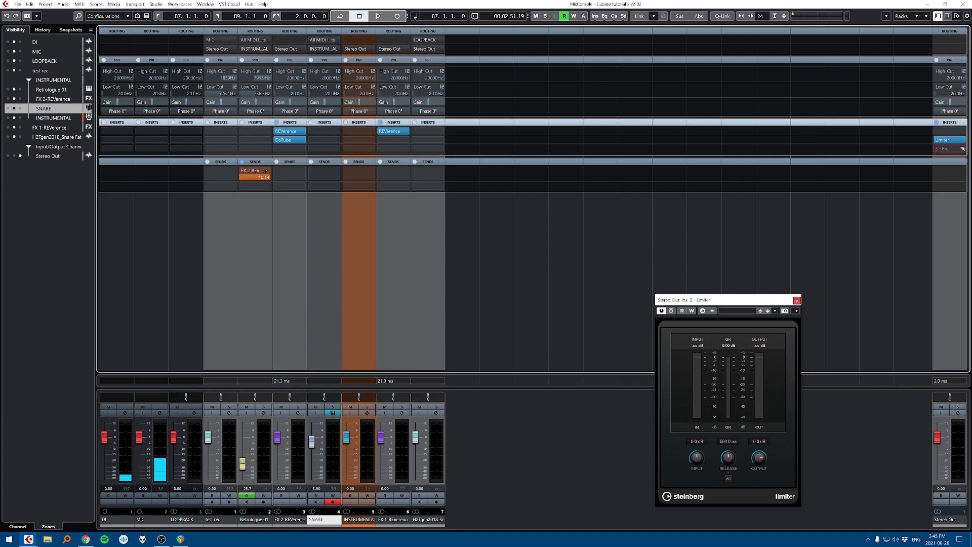
{"action": "type", "text": "studioeq"}
{"action": "key", "text": "Return"}
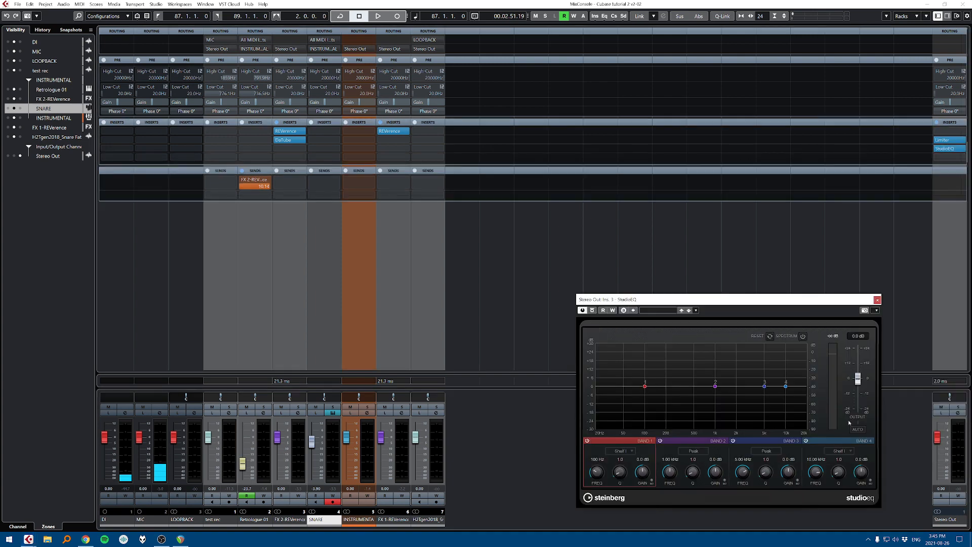
{"action": "left_click_drag", "start_coordinate": [857, 378], "coordinate": [857, 409]}
{"action": "left_click", "coordinate": [878, 300]}
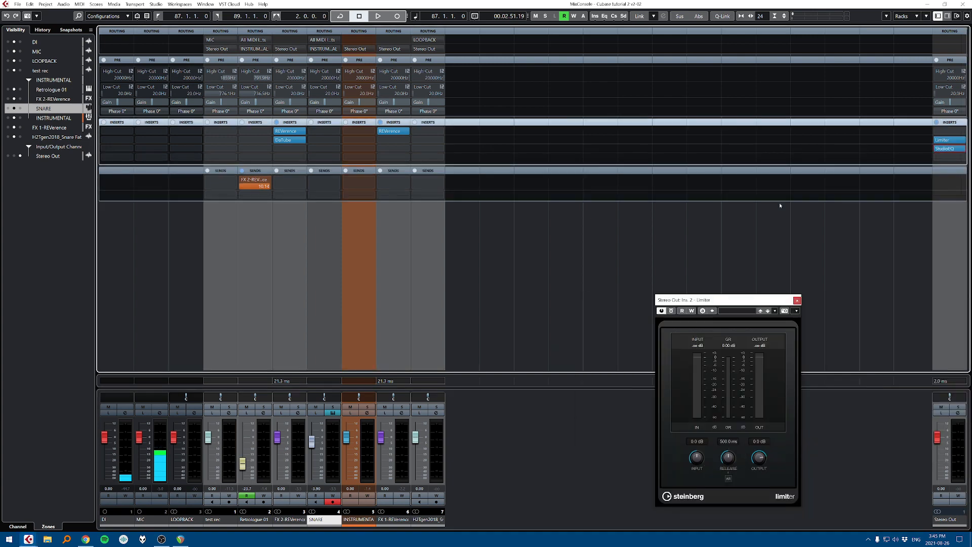
Step: Raise the Stereo Out limiter's input gain to 11.4 dB while repeatedly playing the section
{"action": "key", "text": "space"}
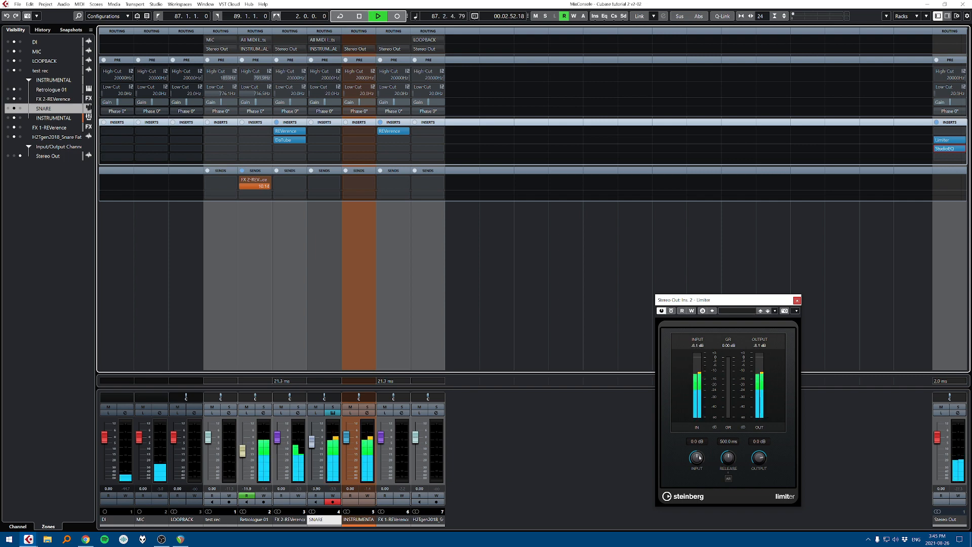
{"action": "left_click_drag", "start_coordinate": [699, 459], "coordinate": [700, 446]}
{"action": "key", "text": "space"}
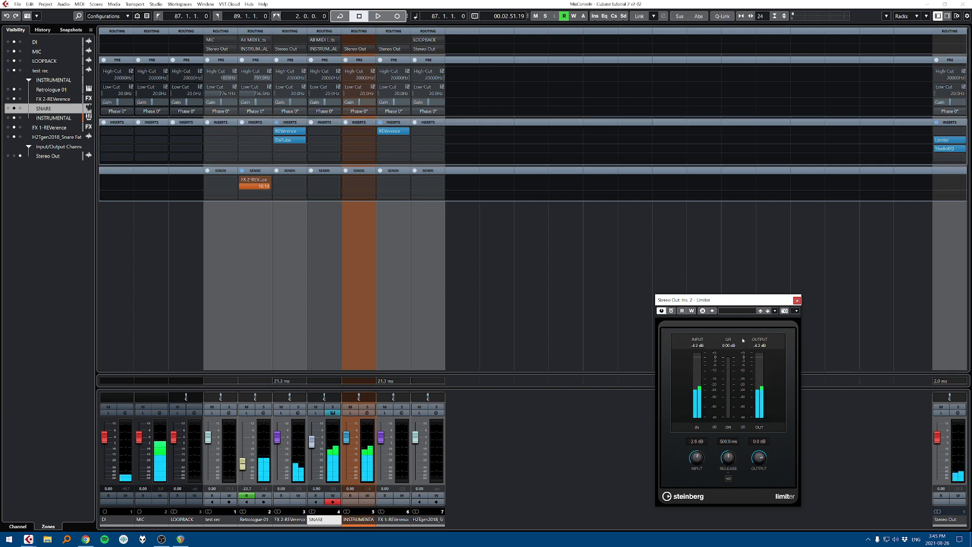
{"action": "scroll", "coordinate": [698, 460], "scroll_direction": "up", "scroll_amount": 3}
{"action": "key", "text": "space"}
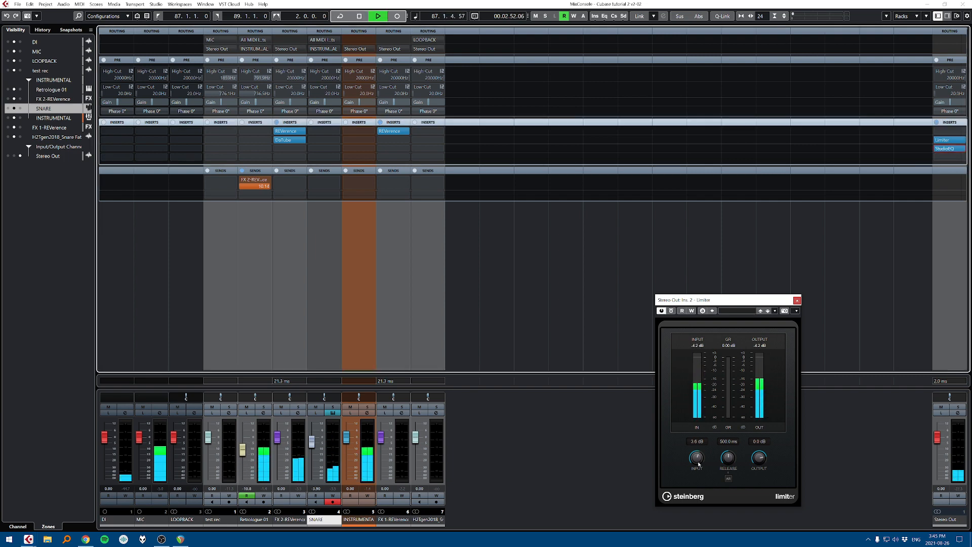
{"action": "scroll", "coordinate": [696, 460], "scroll_direction": "up", "scroll_amount": 3}
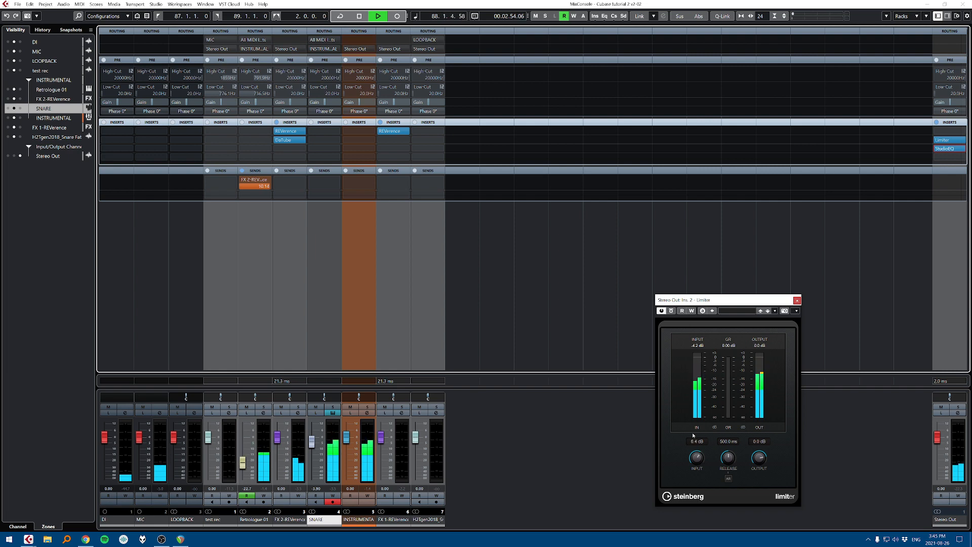
{"action": "scroll", "coordinate": [695, 459], "scroll_direction": "up", "scroll_amount": 5}
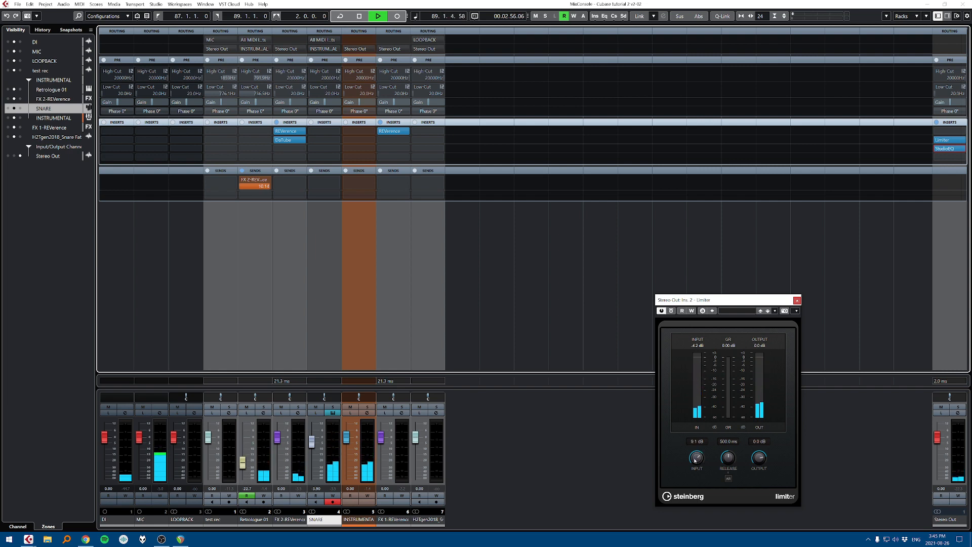
{"action": "key", "text": "space"}
{"action": "key", "text": "space"}
{"action": "scroll", "coordinate": [695, 460], "scroll_direction": "up", "scroll_amount": 2}
{"action": "key", "text": "space"}
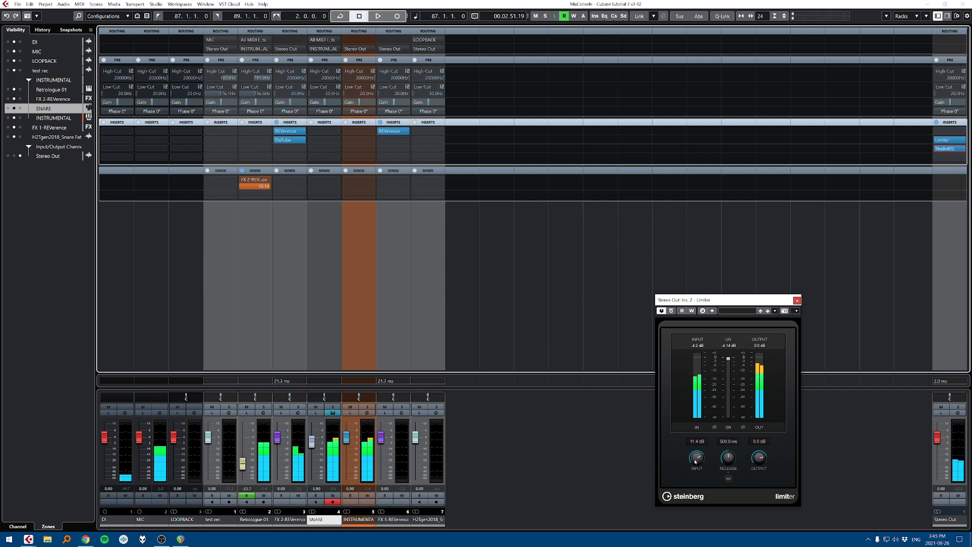
Step: Lower the limiter's input gain slightly and replay the section to check its gain reduction
{"action": "key", "text": "space"}
{"action": "scroll", "coordinate": [696, 458], "scroll_direction": "down", "scroll_amount": 2}
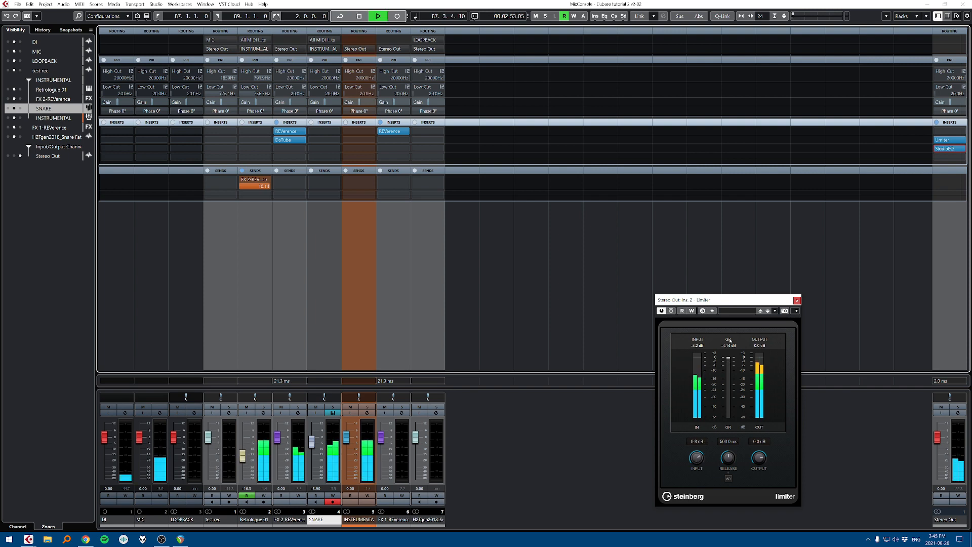
{"action": "key", "text": "space"}
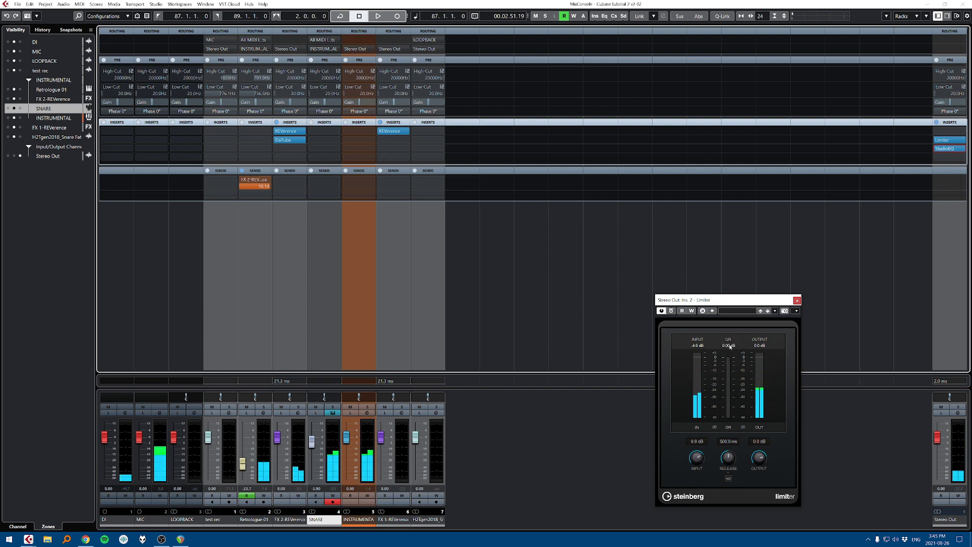
{"action": "key", "text": "space"}
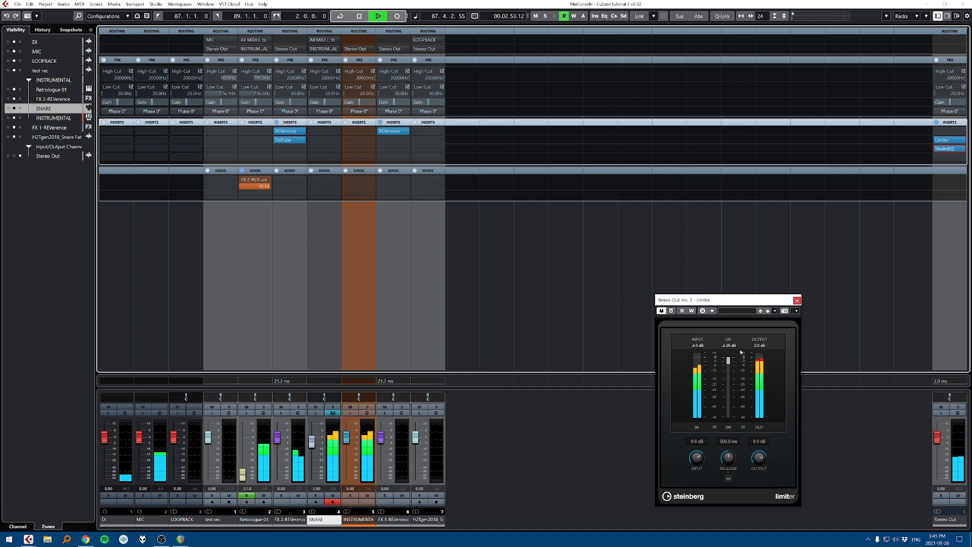
{"action": "key", "text": "space"}
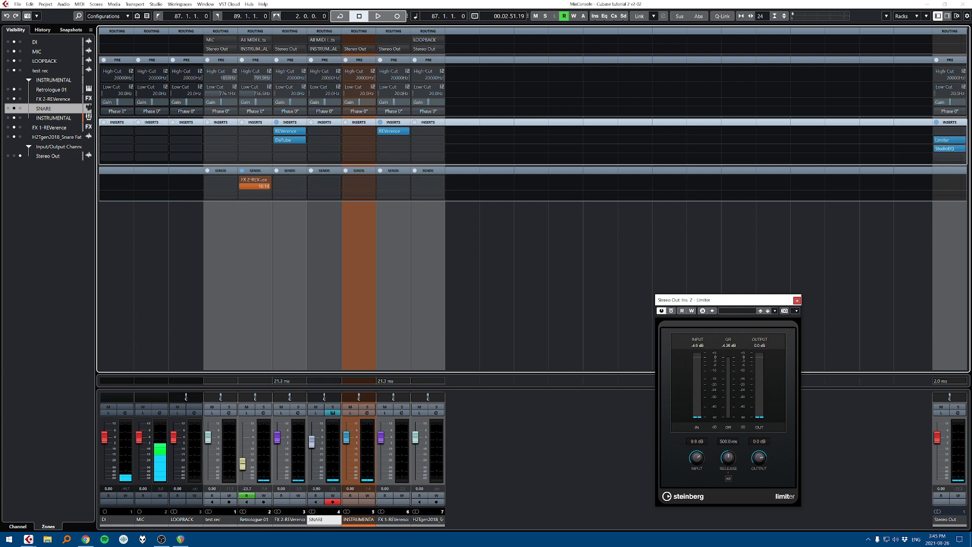
Step: Remove StudioEQ from the Stereo Out inserts, toggle the limiter's auto release and return to the project window
{"action": "left_click", "coordinate": [797, 300]}
{"action": "left_click_drag", "start_coordinate": [949, 149], "coordinate": [796, 226]}
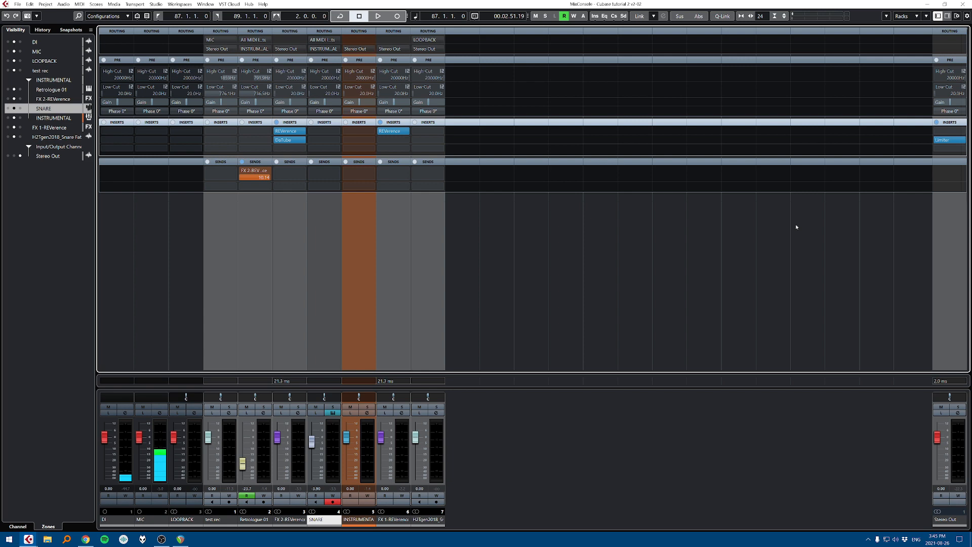
{"action": "left_click", "coordinate": [946, 140]}
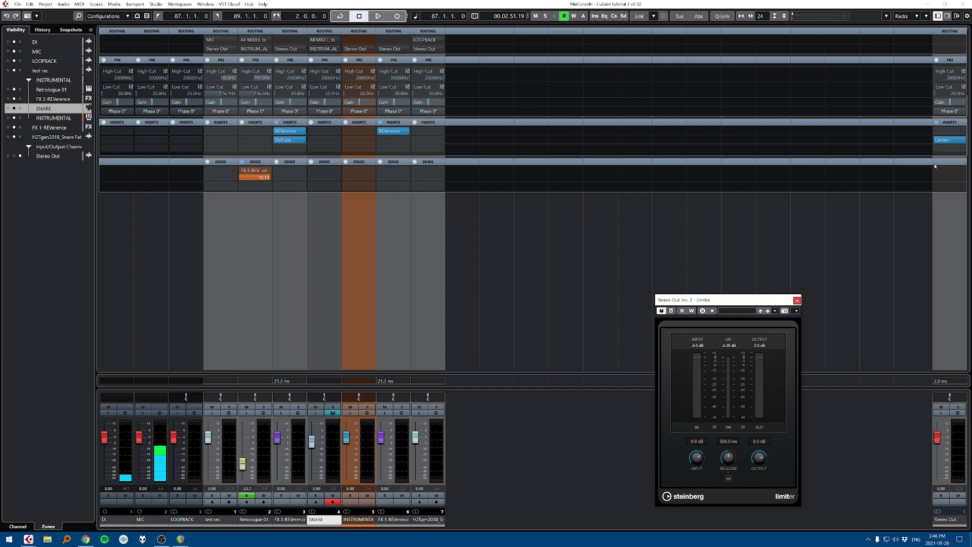
{"action": "left_click", "coordinate": [728, 479]}
{"action": "left_click", "coordinate": [796, 301]}
{"action": "key", "text": "F3"}
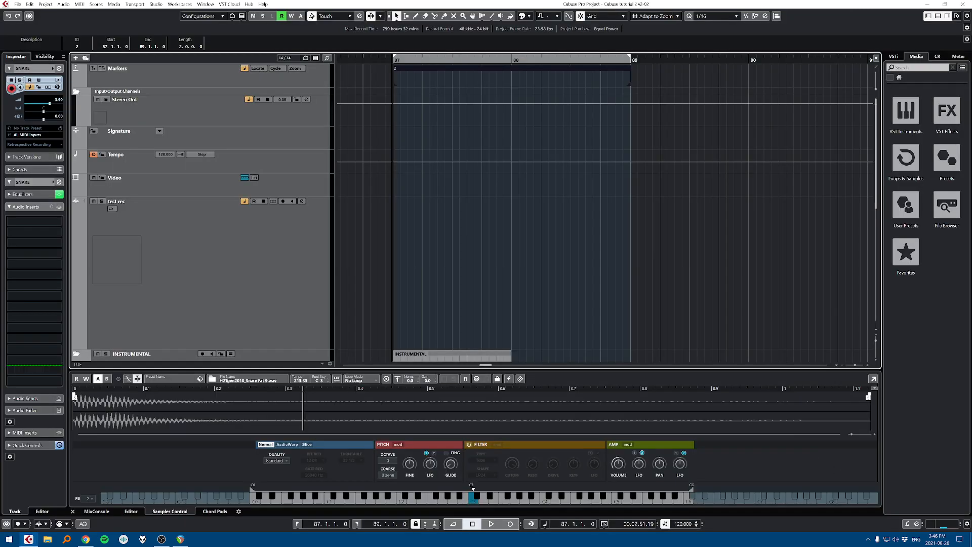
{"action": "left_click", "coordinate": [17, 4]}
{"action": "mouse_move", "coordinate": [41, 121]}
{"action": "left_click", "coordinate": [144, 121]}
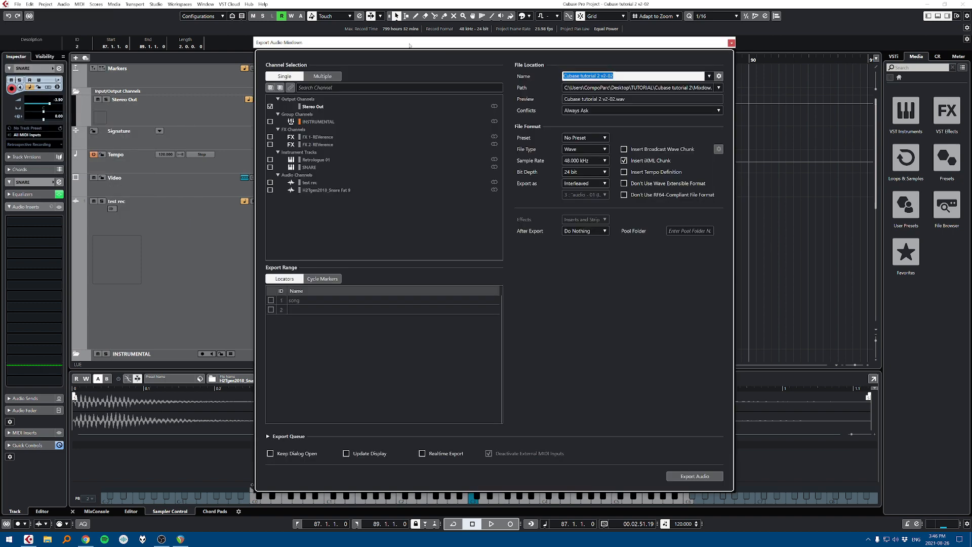
{"action": "left_click", "coordinate": [731, 42]}
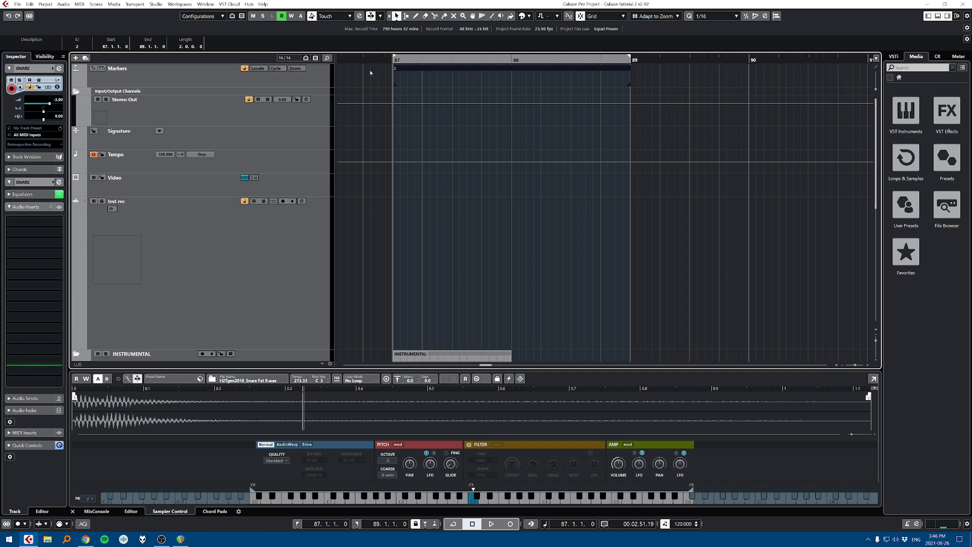
Step: Match the locators to the cycle marker spanning bars 87 to 89 and open the Audio Mixdown export
{"action": "mouse_move", "coordinate": [364, 58]}
{"action": "left_mouse_down"}
{"action": "mouse_move", "coordinate": [340, 57]}
{"action": "mouse_move", "coordinate": [371, 57]}
{"action": "left_mouse_up"}
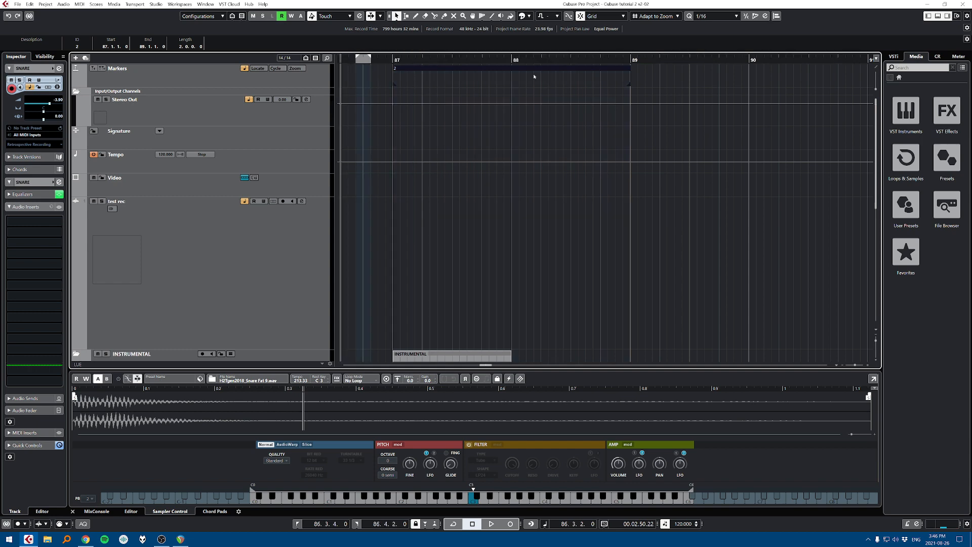
{"action": "double_click", "coordinate": [480, 72]}
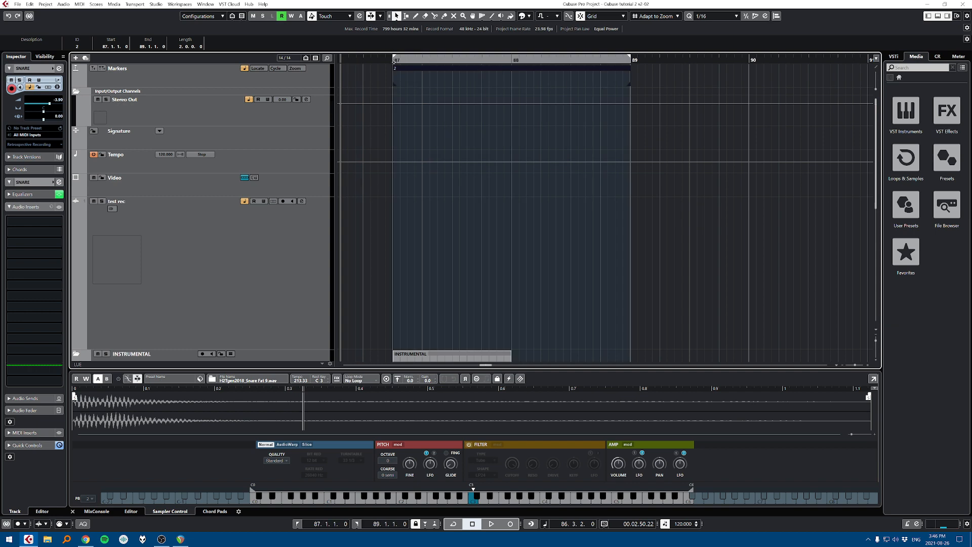
{"action": "left_click", "coordinate": [18, 4]}
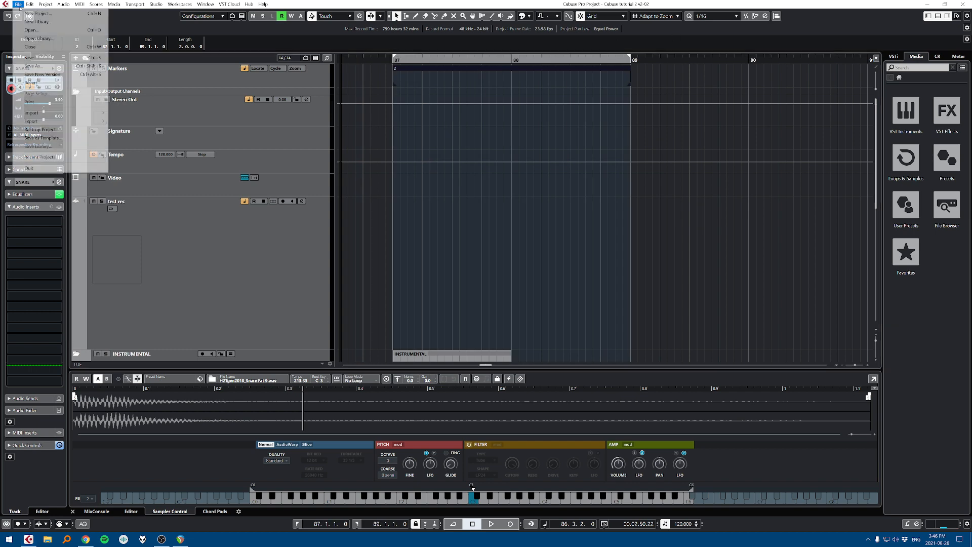
{"action": "mouse_move", "coordinate": [76, 121]}
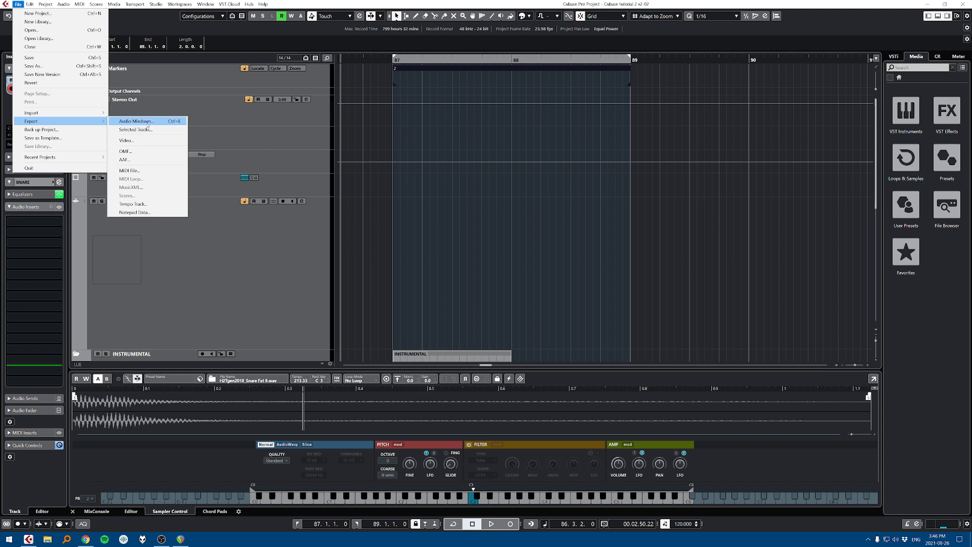
{"action": "left_click", "coordinate": [136, 122]}
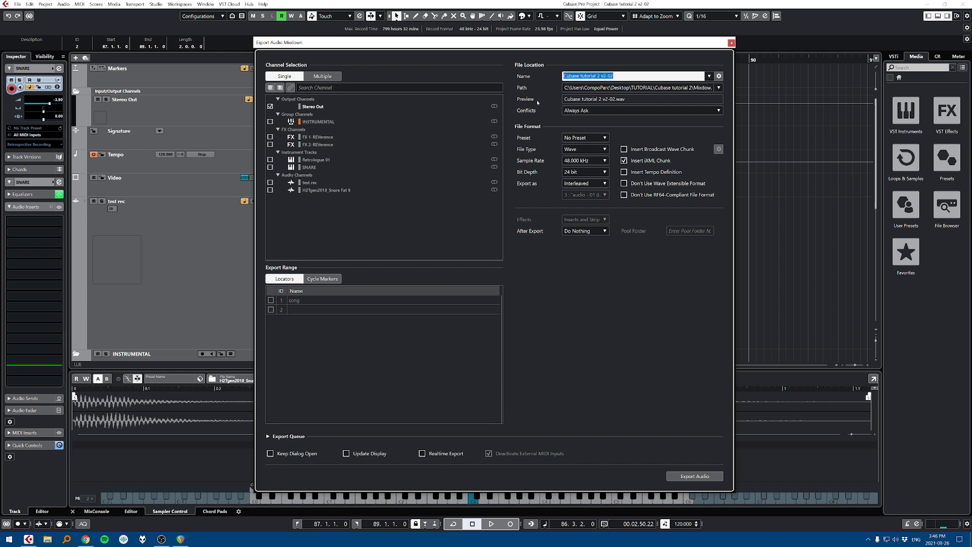
Step: Export the Stereo Out mixdown to the project's Mixdown folder as a 24-bit Wave file named "test export"
{"action": "type", "text": "test export"}
{"action": "left_click", "coordinate": [650, 88]}
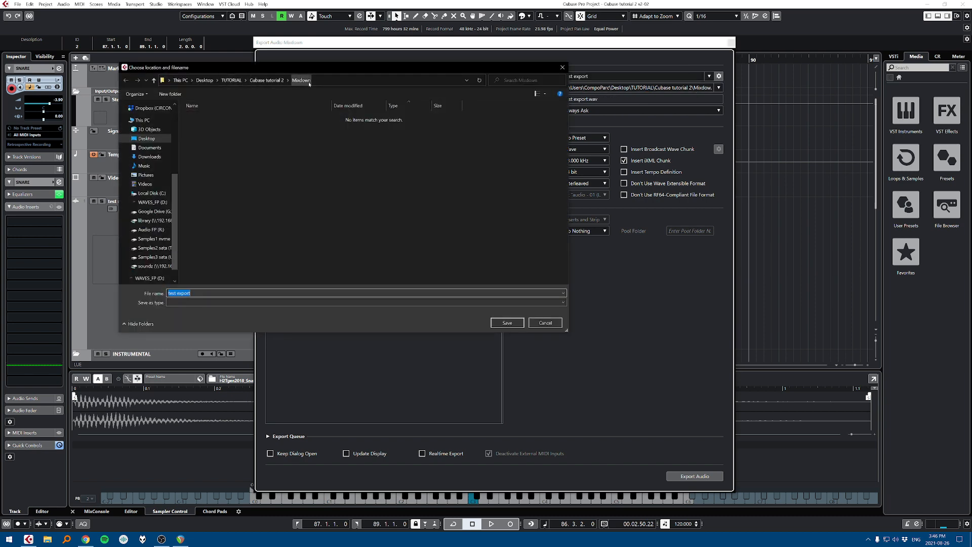
{"action": "left_click", "coordinate": [506, 323]}
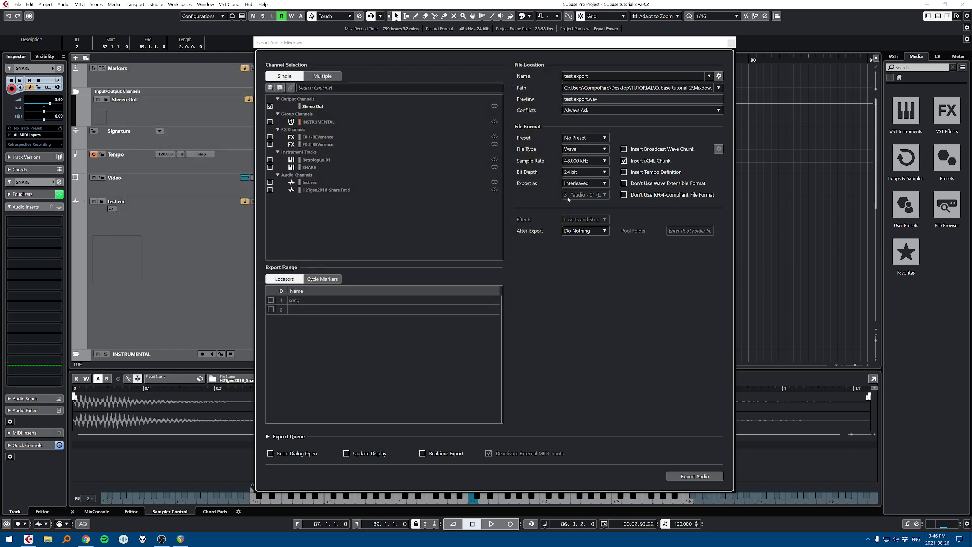
{"action": "left_click", "coordinate": [590, 175]}
{"action": "left_click", "coordinate": [586, 174]}
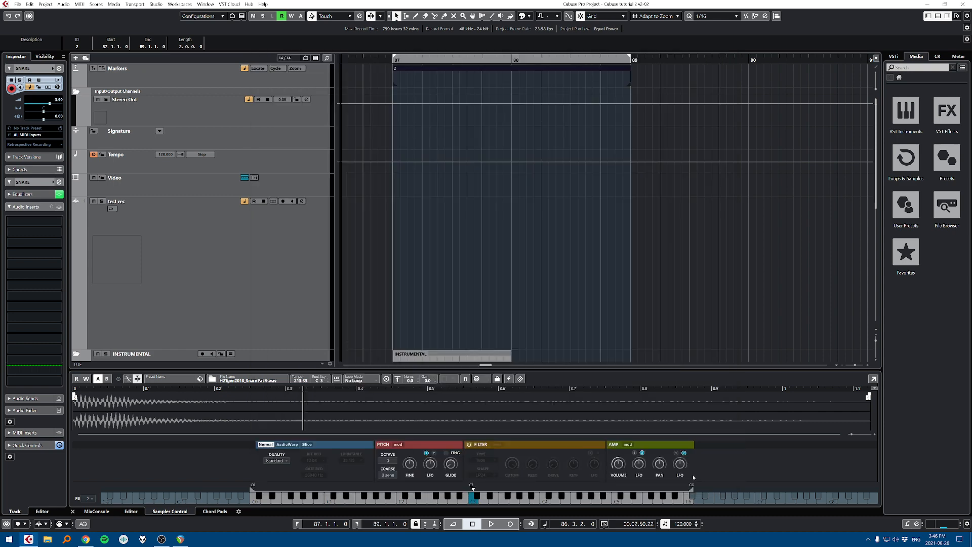
Step: Switch to File Explorer, open Desktop > TUTORIAL > Cubase tutorial 2 > Mixdown and briefly play the test export file
{"action": "key", "text": "alt+Tab"}
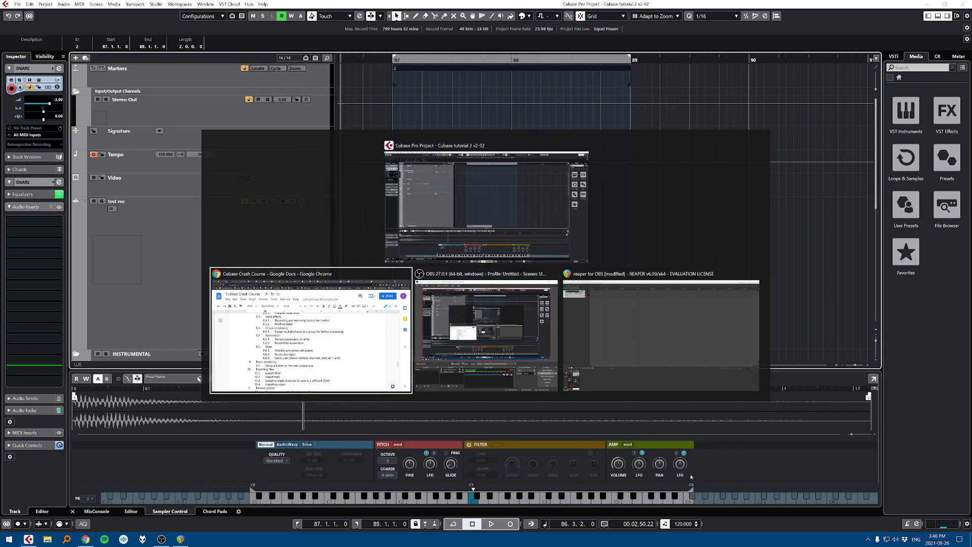
{"action": "left_click", "coordinate": [445, 242]}
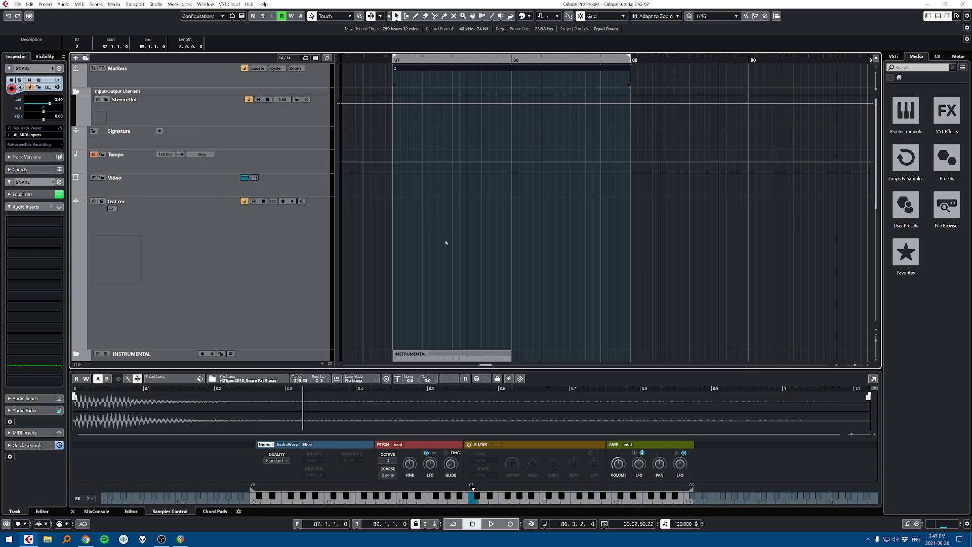
{"action": "key", "text": "super+e"}
{"action": "left_click", "coordinate": [338, 186]}
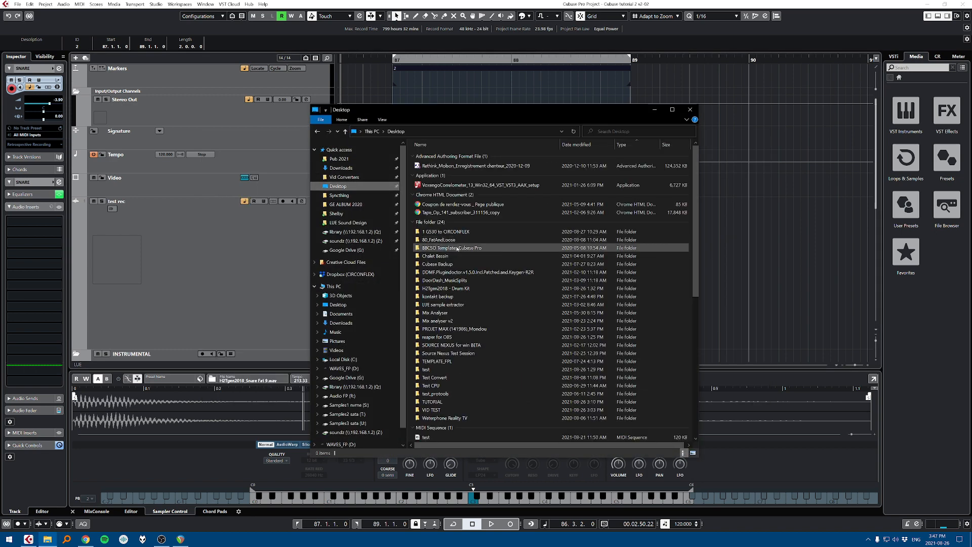
{"action": "double_click", "coordinate": [446, 402]}
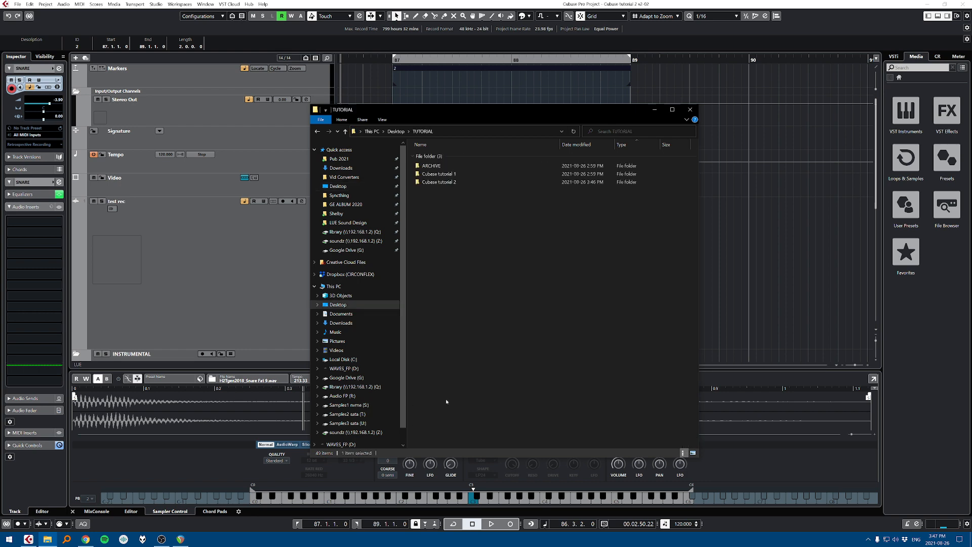
{"action": "double_click", "coordinate": [440, 182]}
{"action": "double_click", "coordinate": [446, 228]}
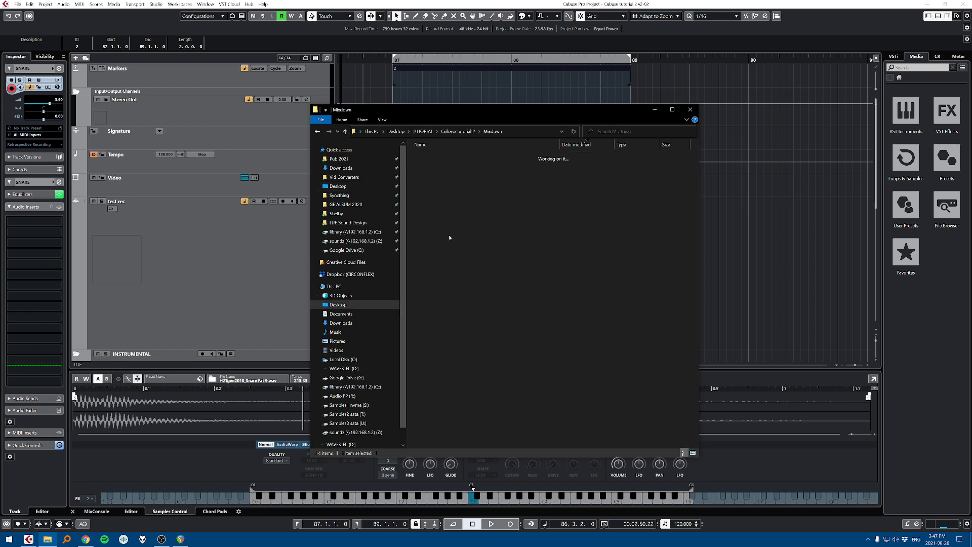
{"action": "double_click", "coordinate": [431, 156]}
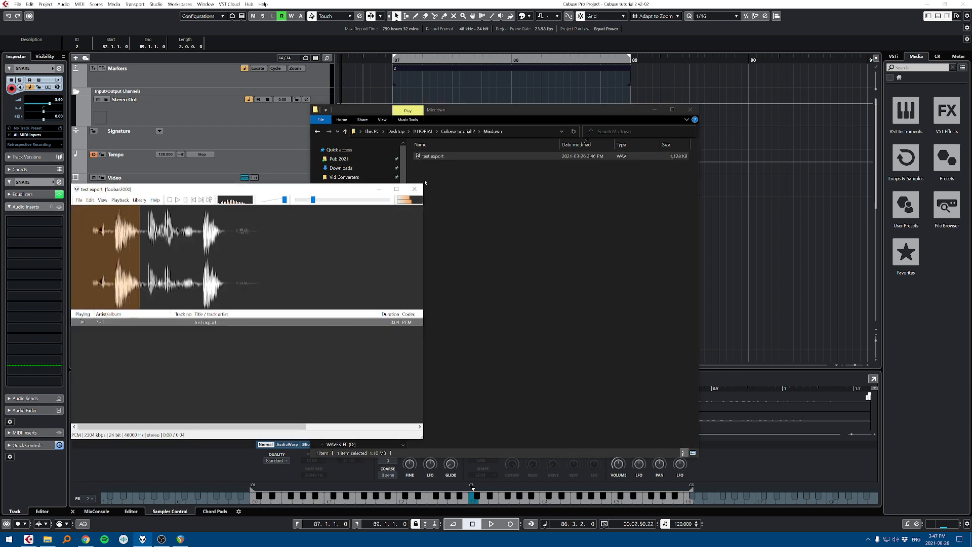
{"action": "left_click", "coordinate": [414, 188]}
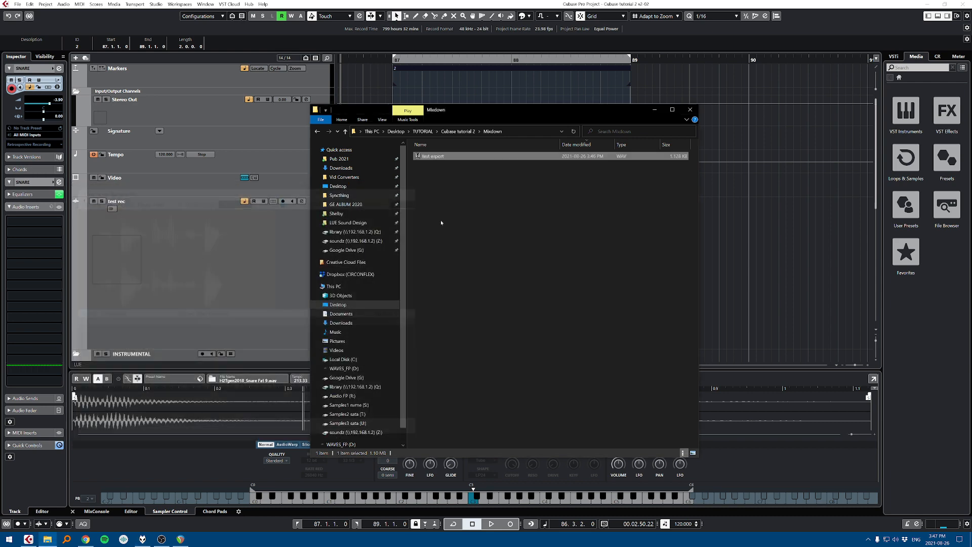
{"action": "left_click", "coordinate": [738, 239]}
{"action": "key", "text": "ctrl+shift+e"}
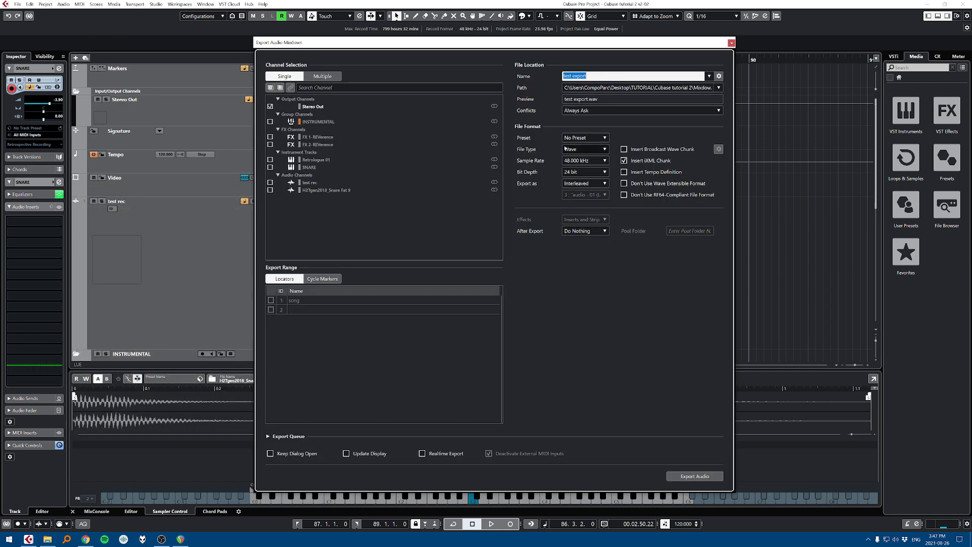
{"action": "left_click", "coordinate": [583, 150]}
{"action": "left_click", "coordinate": [659, 150]}
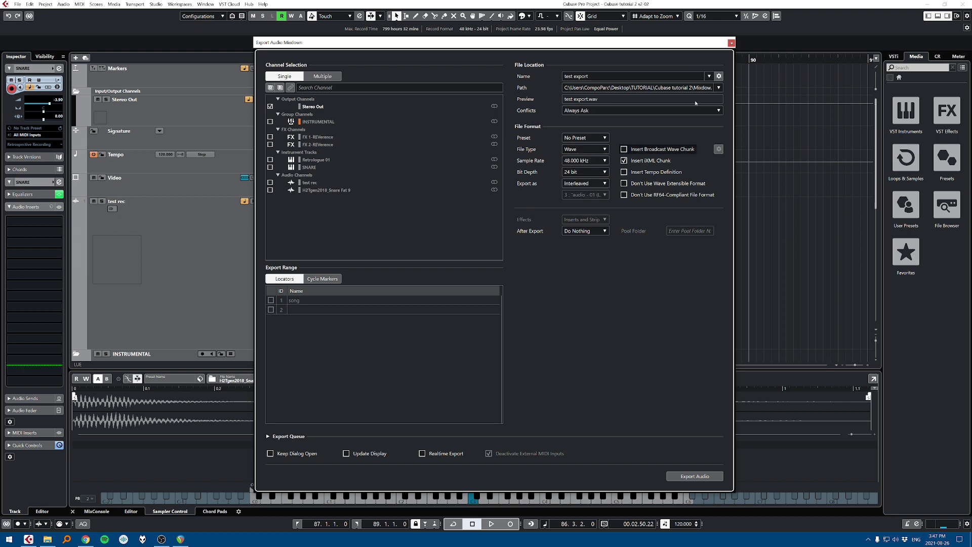
{"action": "left_click", "coordinate": [730, 43]}
Step: Export the Stereo Out mixdown as an MPEG 1 Layer 3 file, keeping the name "test export" and no preset
{"action": "left_click", "coordinate": [18, 4]}
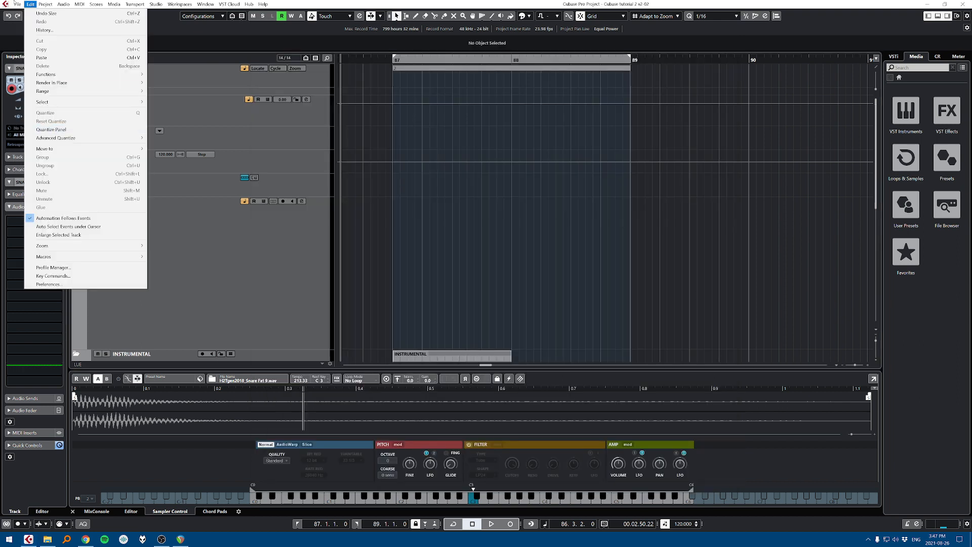
{"action": "mouse_move", "coordinate": [76, 121]}
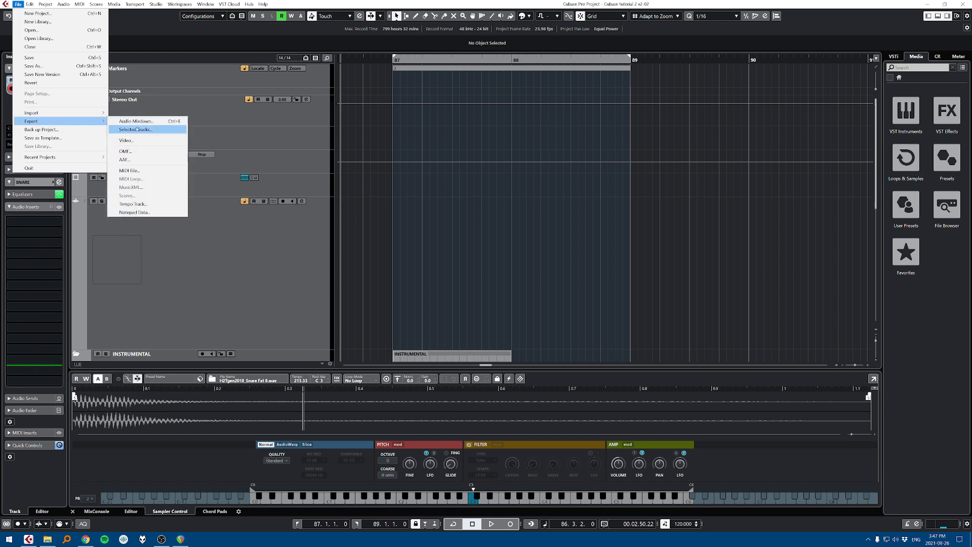
{"action": "left_click", "coordinate": [140, 123]}
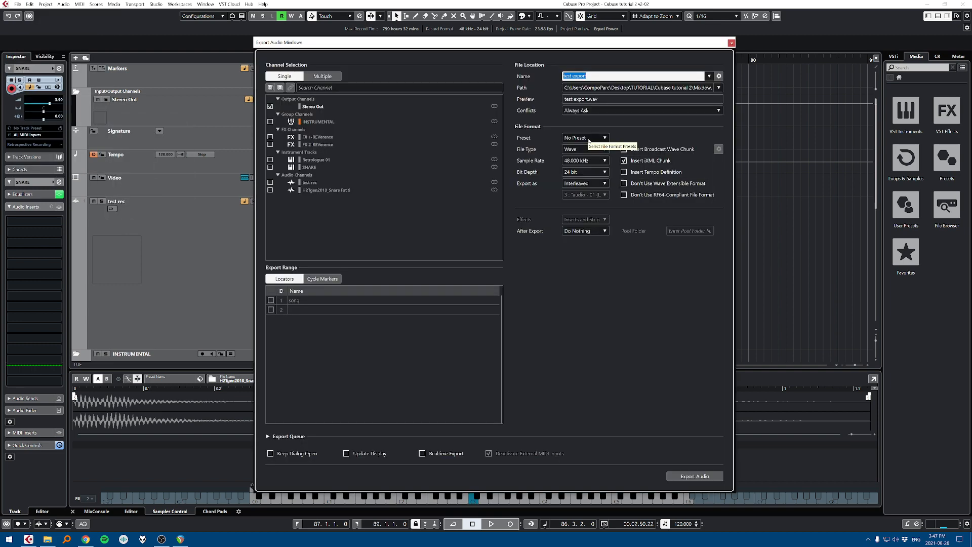
{"action": "left_click", "coordinate": [589, 140]}
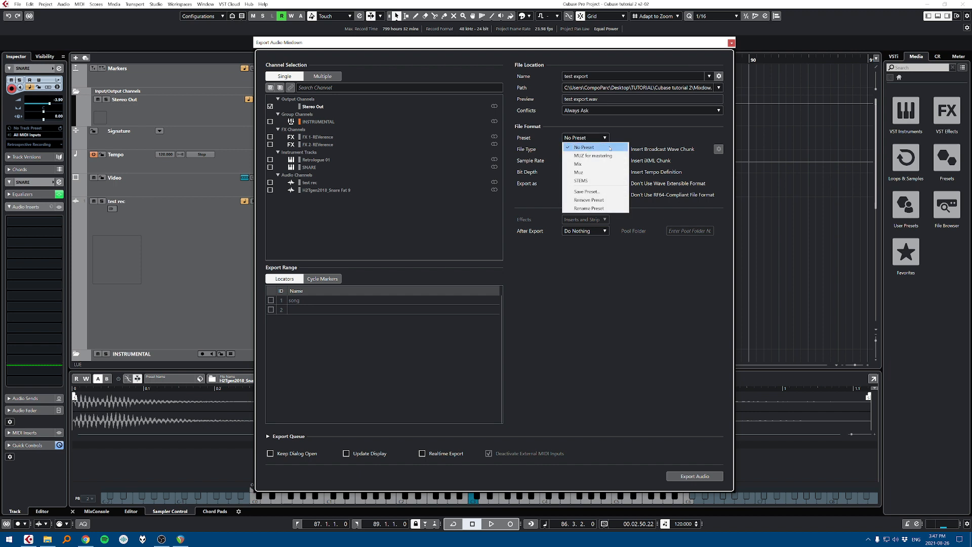
{"action": "left_click", "coordinate": [588, 147]}
{"action": "left_click", "coordinate": [589, 151]}
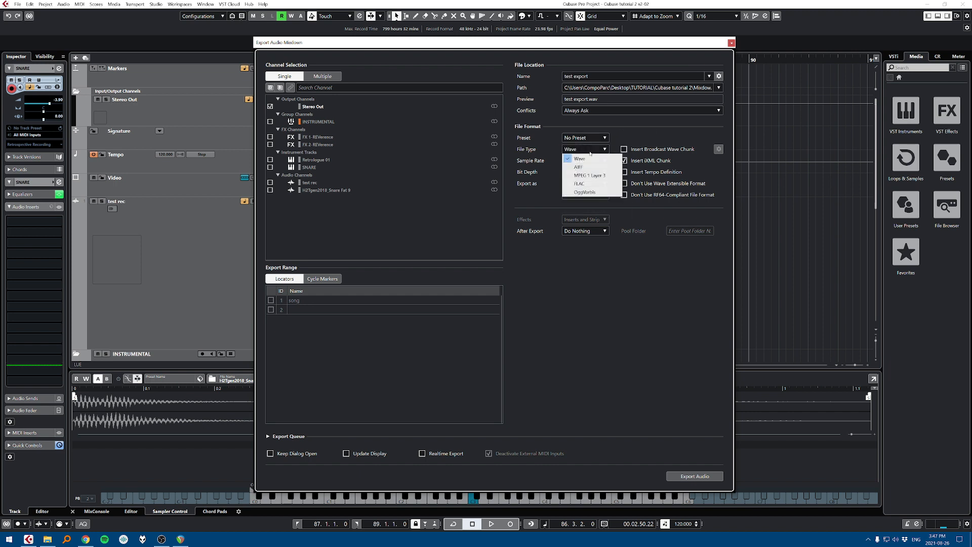
{"action": "left_click", "coordinate": [589, 175]}
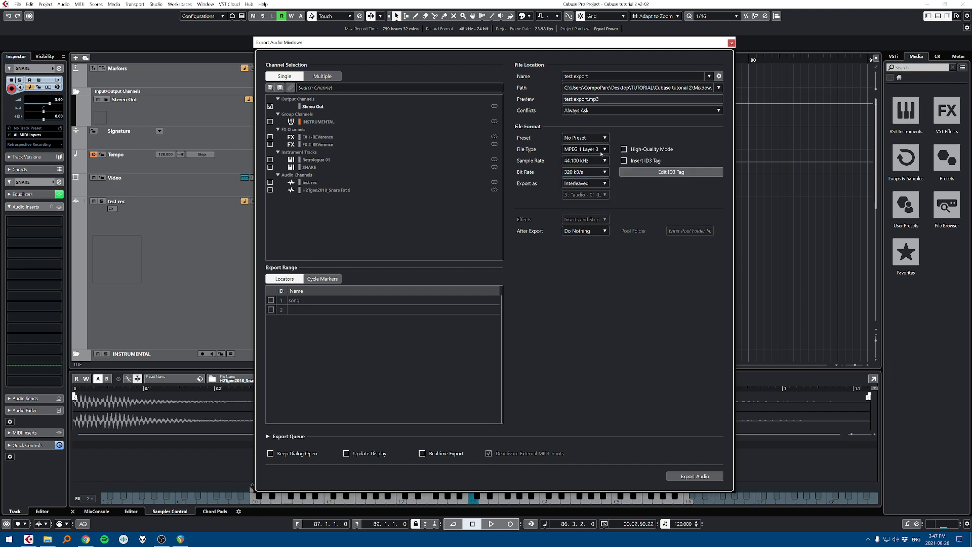
{"action": "key", "text": "Return"}
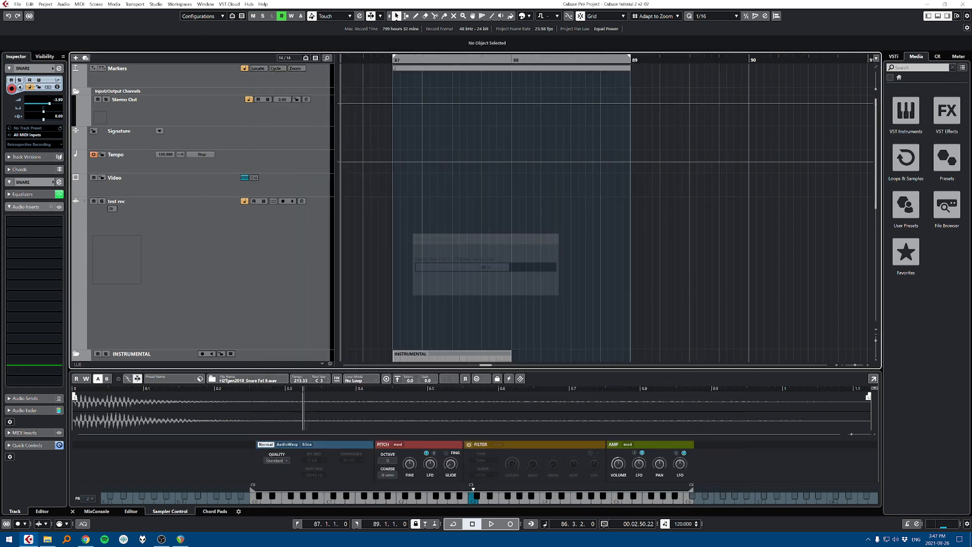
Step: Switch to File Explorer to check for the exported MP3 in the Mixdown folder and return to Cubase
{"action": "key", "text": "alt+Tab"}
{"action": "left_click", "coordinate": [458, 156]}
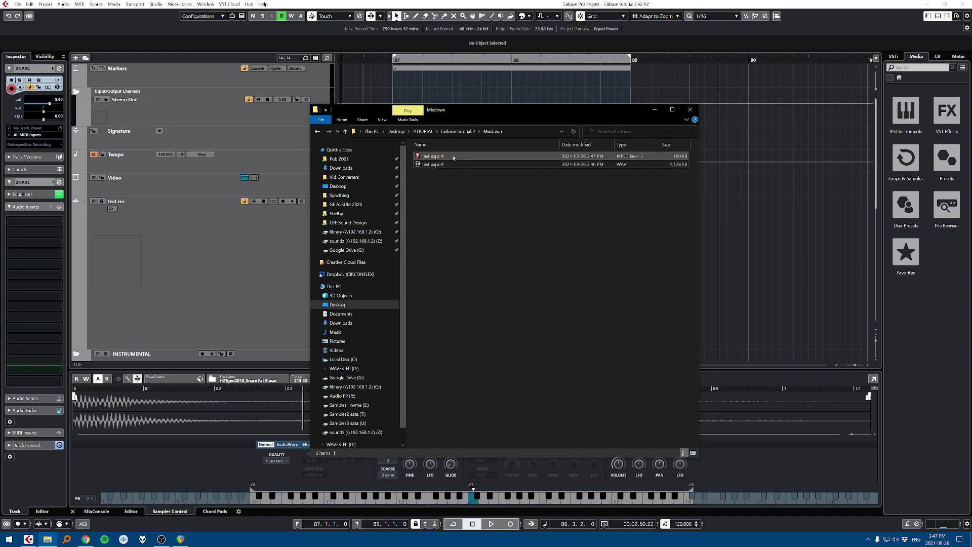
{"action": "left_click", "coordinate": [787, 258]}
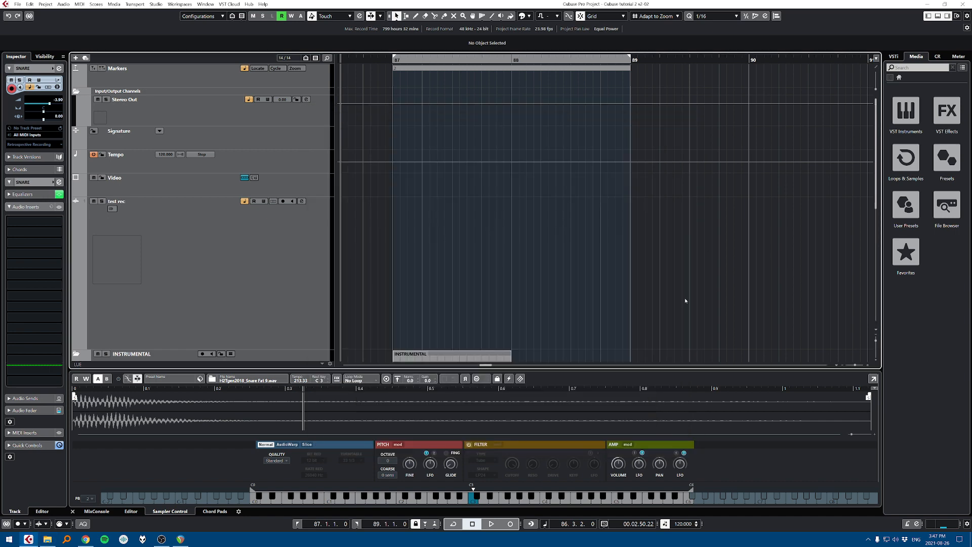
Step: Reopen the Audio Mixdown export and select Stereo Out, Retrologue 01 and SNARE for a multiple-channel export
{"action": "key", "text": "ctrl+shift+e"}
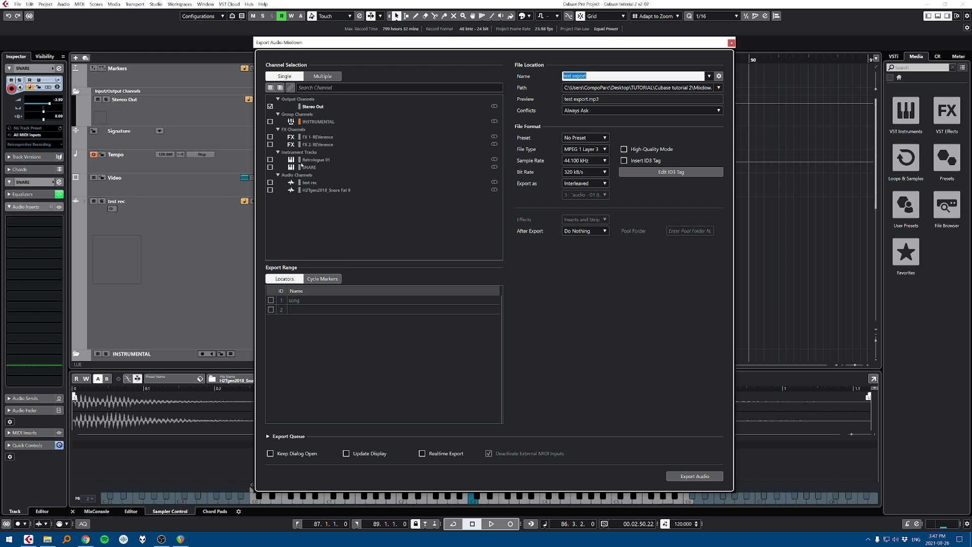
{"action": "left_click", "coordinate": [270, 159]}
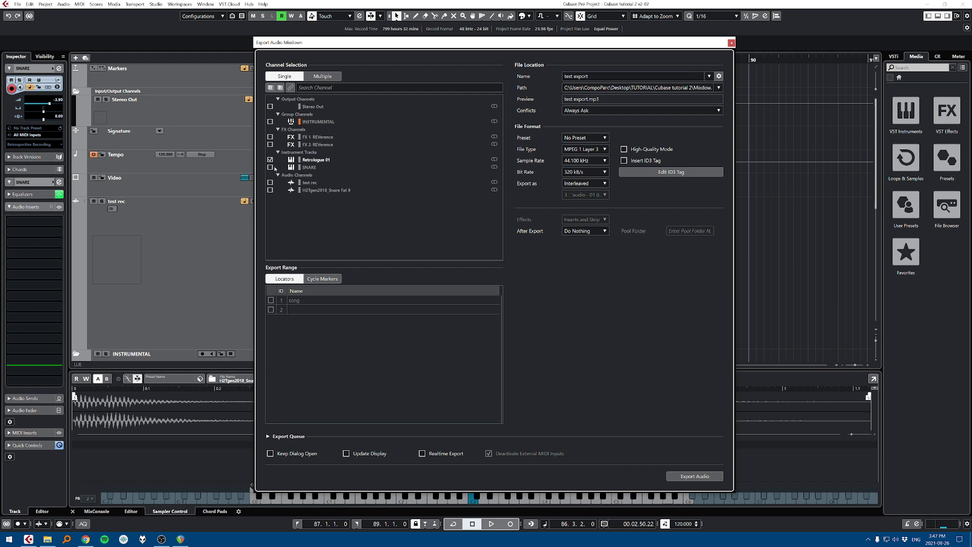
{"action": "left_click", "coordinate": [270, 167]}
{"action": "left_click", "coordinate": [317, 77]}
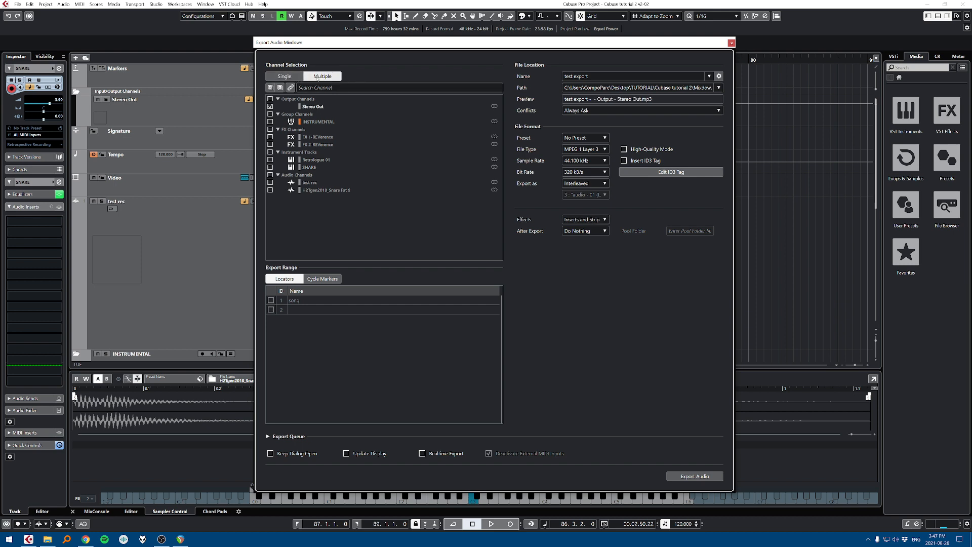
{"action": "left_click", "coordinate": [271, 160]}
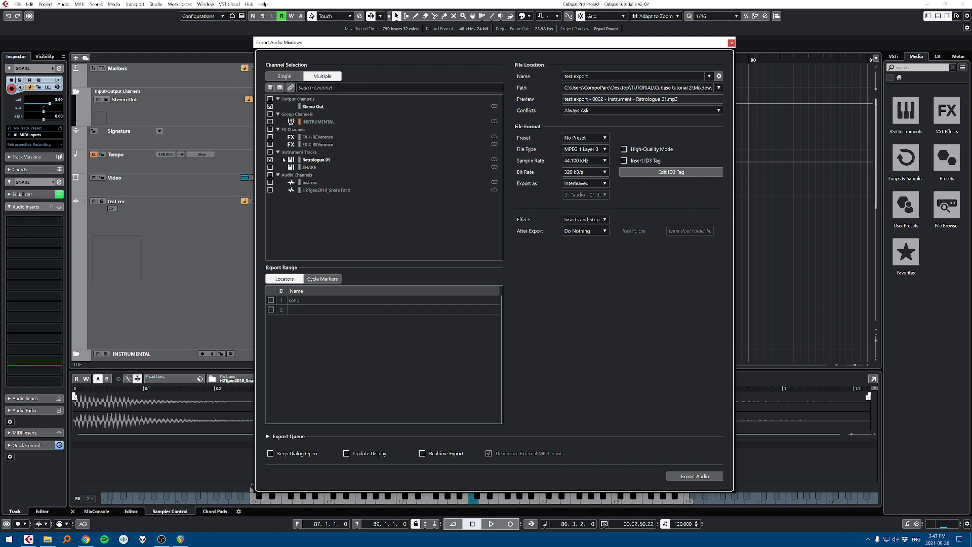
{"action": "left_click", "coordinate": [270, 167]}
Step: Try adding the FX 1 and FX 2 REVerence channels to the export selection
{"action": "left_click", "coordinate": [270, 137]}
{"action": "left_click", "coordinate": [272, 145]}
{"action": "left_click", "coordinate": [271, 144]}
{"action": "left_click", "coordinate": [270, 138]}
Step: Set the file type to Wave and export the selected channels
{"action": "left_click", "coordinate": [599, 151]}
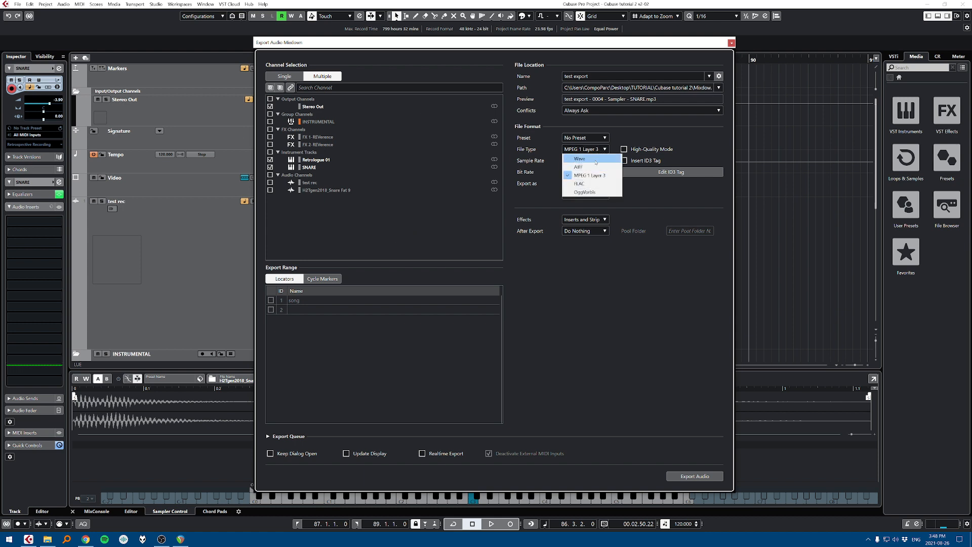
{"action": "left_click", "coordinate": [591, 159]}
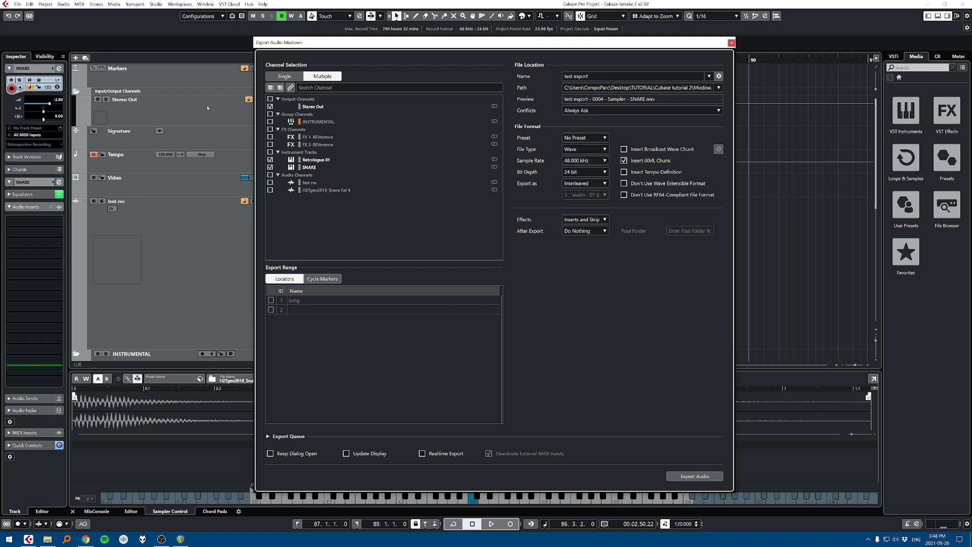
{"action": "left_click", "coordinate": [697, 478]}
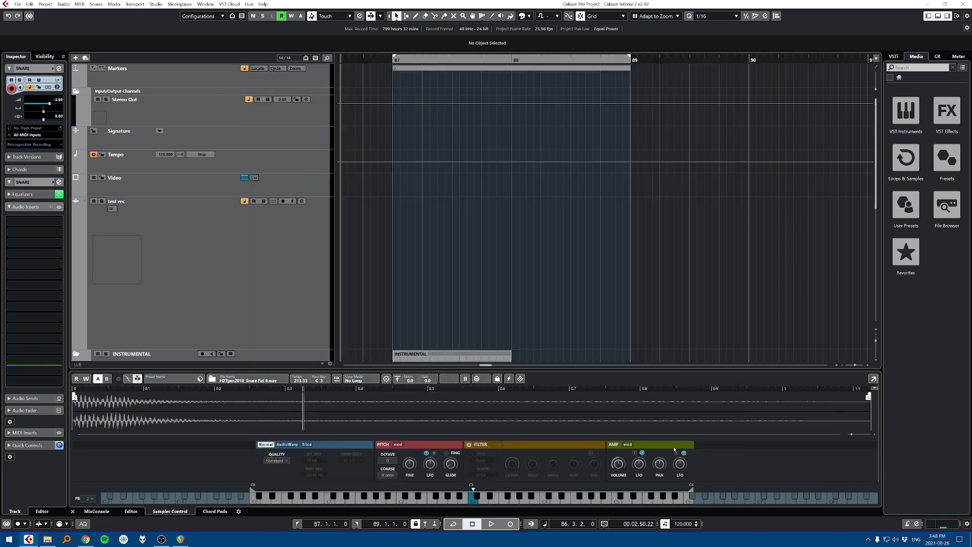
Step: Switch to File Explorer, play the exported SNARE and Retrologue 01 files and close the audio player
{"action": "key", "text": "alt+Tab"}
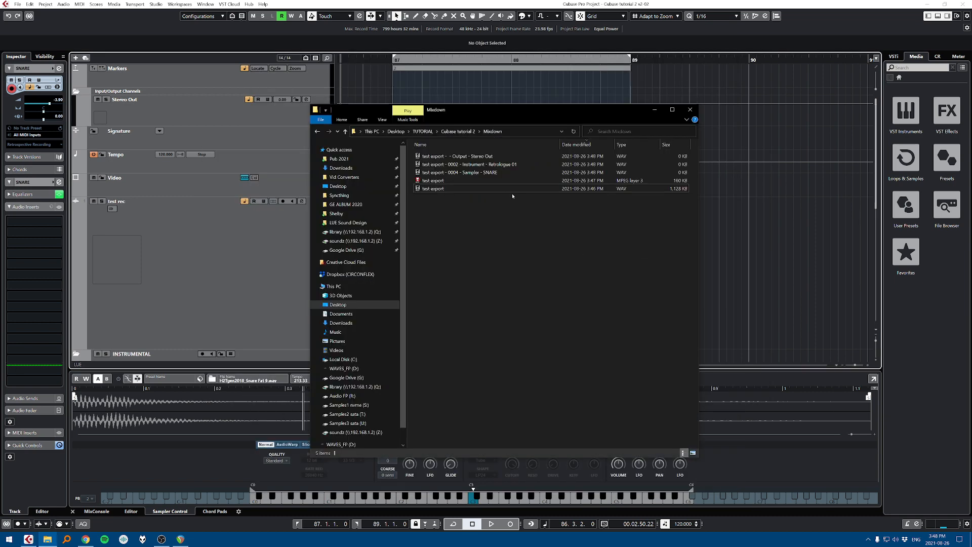
{"action": "left_click", "coordinate": [470, 174]}
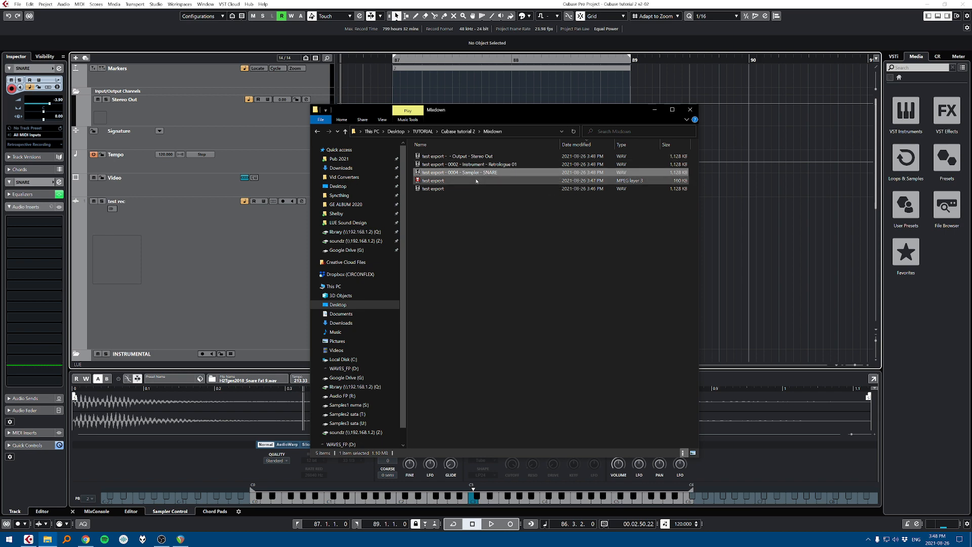
{"action": "key", "text": "space"}
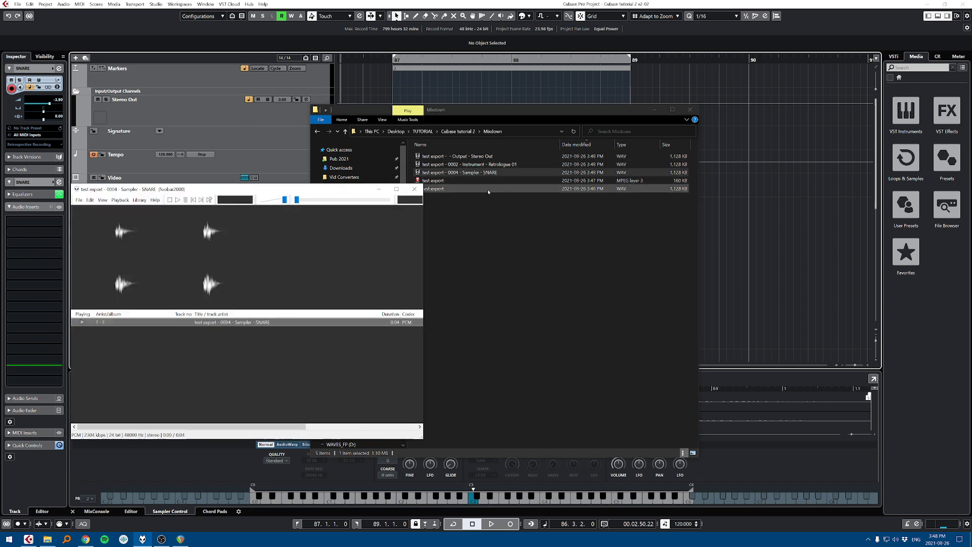
{"action": "key", "text": "space"}
{"action": "double_click", "coordinate": [508, 162]}
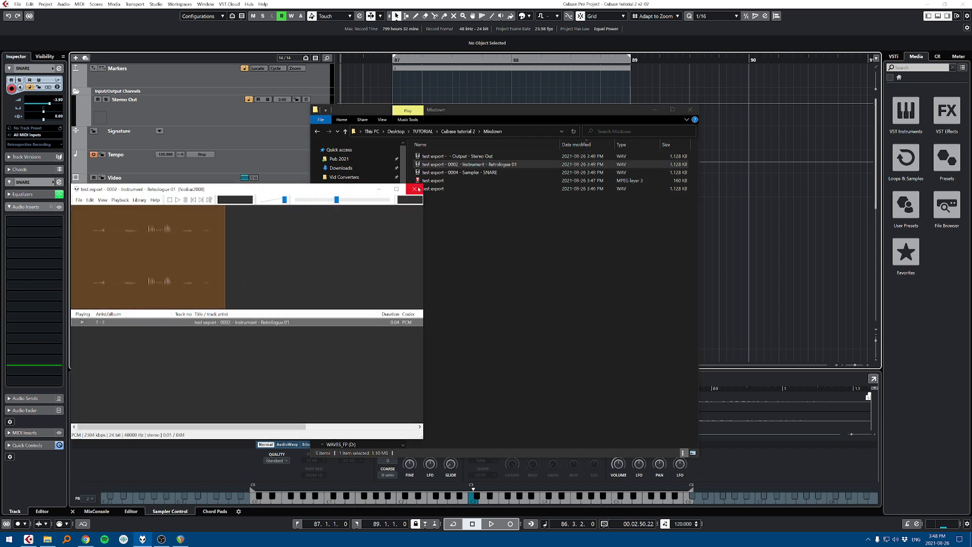
{"action": "left_click", "coordinate": [419, 189]}
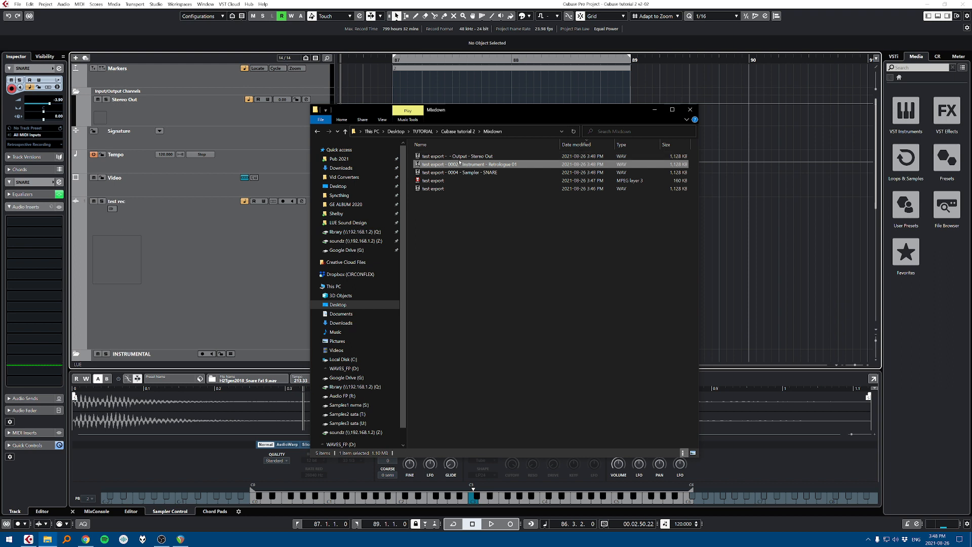
Step: Go through the Stereo Out, Retrologue 01 and SNARE exports and close the Mixdown folder to return to Cubase
{"action": "left_click", "coordinate": [476, 157]}
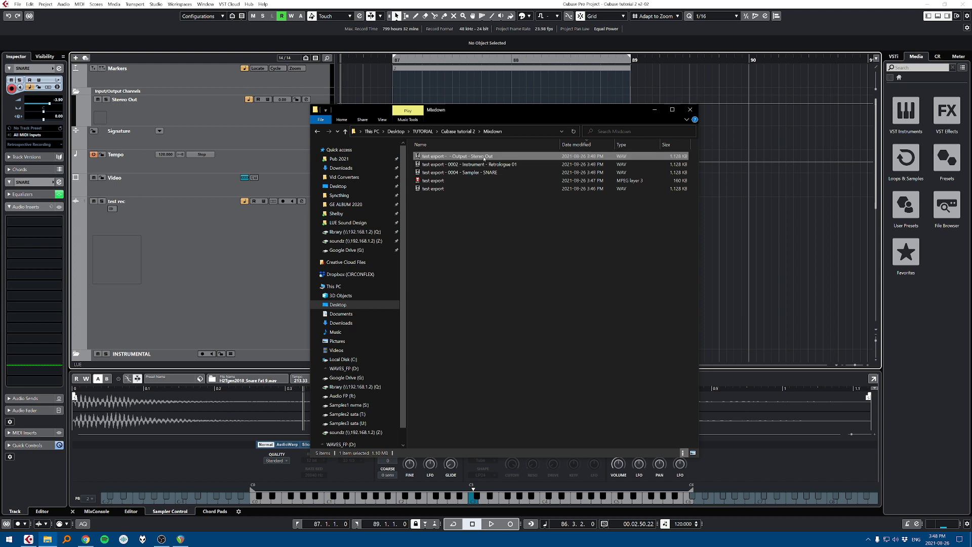
{"action": "left_click", "coordinate": [472, 165]}
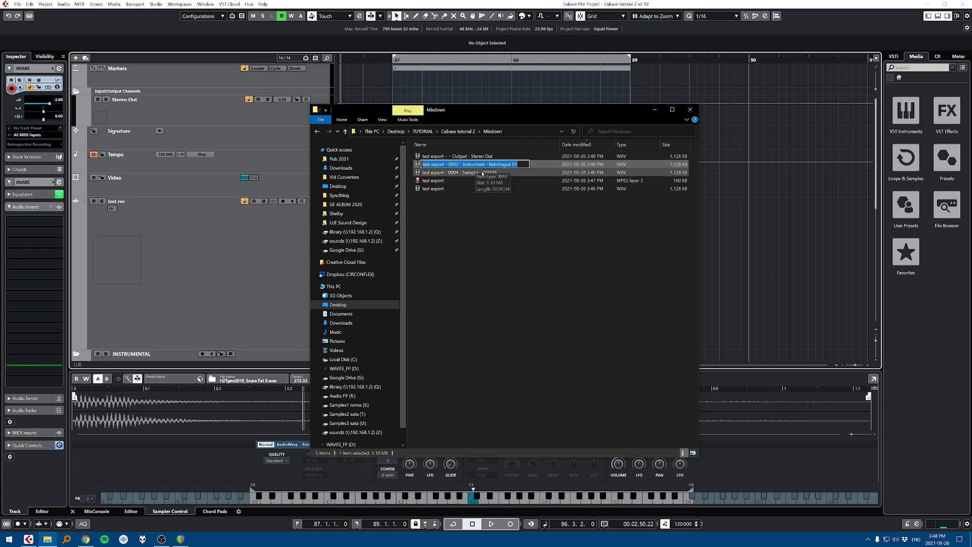
{"action": "left_click", "coordinate": [480, 173]}
{"action": "left_click", "coordinate": [588, 252]}
{"action": "left_click", "coordinate": [690, 110]}
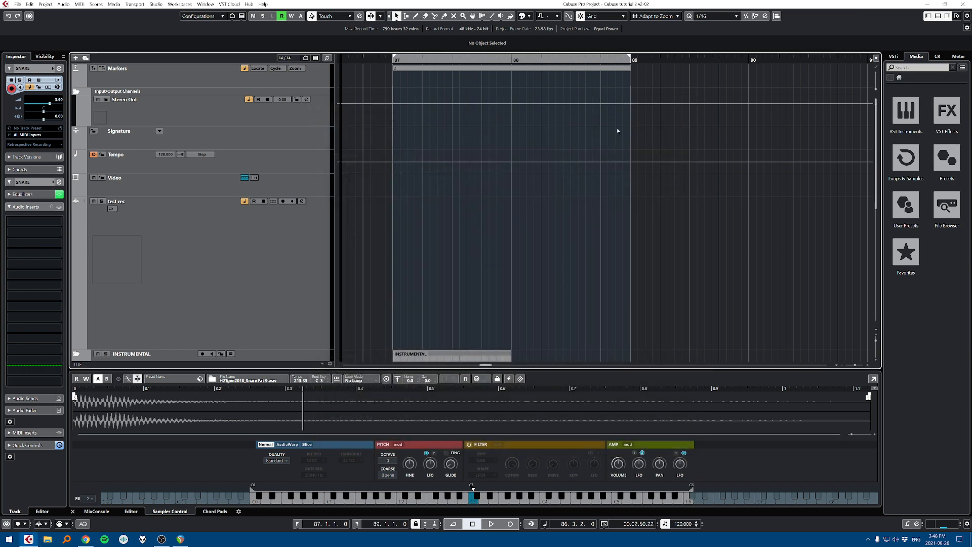
Step: Move the LUE trailer_v2 event on the Video track to start at bar 76 so it covers the locator range
{"action": "scroll", "coordinate": [507, 239], "scroll_direction": "down", "scroll_amount": 6}
{"action": "left_click_drag", "start_coordinate": [440, 287], "coordinate": [658, 281]}
{"action": "scroll", "coordinate": [564, 284], "scroll_direction": "down", "scroll_amount": 1}
{"action": "scroll", "coordinate": [558, 283], "scroll_direction": "down", "scroll_amount": 1}
{"action": "scroll", "coordinate": [521, 204], "scroll_direction": "down", "scroll_amount": 4}
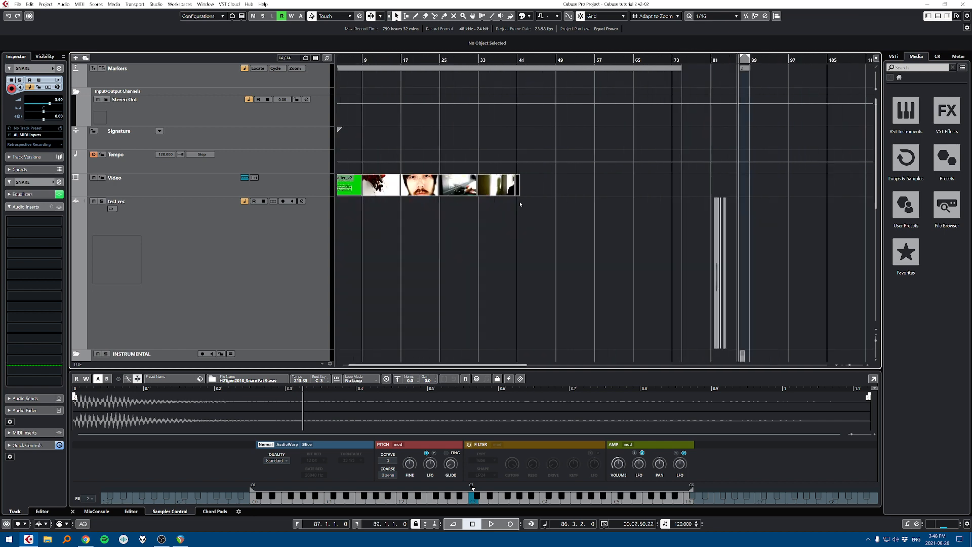
{"action": "scroll", "coordinate": [520, 205], "scroll_direction": "down", "scroll_amount": 2}
{"action": "left_click_drag", "start_coordinate": [386, 183], "coordinate": [588, 183]}
{"action": "scroll", "coordinate": [549, 169], "scroll_direction": "up", "scroll_amount": 9}
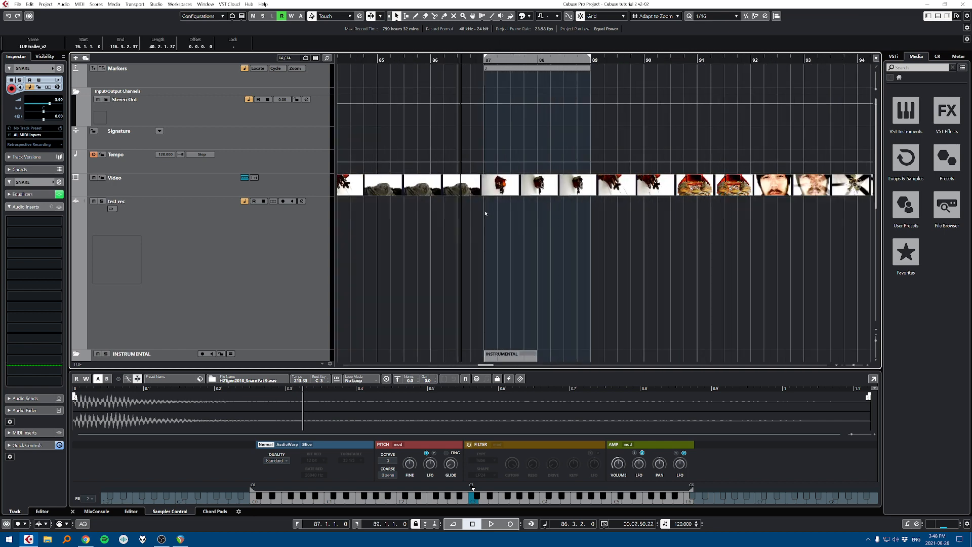
Step: Split the video event at bars 87 and 89 and delete the parts outside the locators
{"action": "scroll", "coordinate": [484, 212], "scroll_direction": "up", "scroll_amount": 3}
{"action": "key", "text": "3"}
{"action": "left_click", "coordinate": [483, 183]}
{"action": "left_click", "coordinate": [476, 183]}
{"action": "key", "text": "3"}
{"action": "left_click", "coordinate": [723, 182]}
{"action": "key", "text": "5"}
{"action": "left_click", "coordinate": [728, 182]}
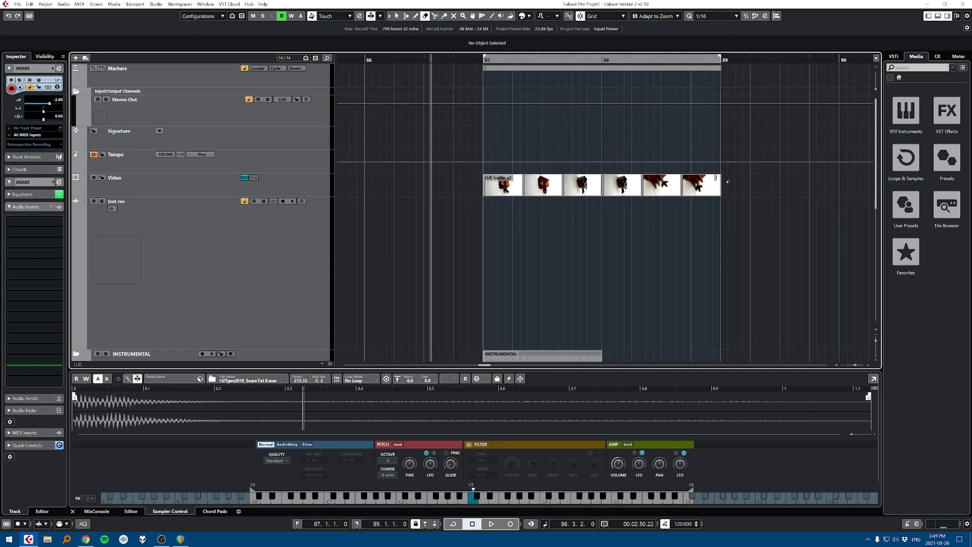
{"action": "key", "text": "1"}
{"action": "left_click", "coordinate": [681, 186]}
{"action": "scroll", "coordinate": [547, 195], "scroll_direction": "down", "scroll_amount": 2}
{"action": "scroll", "coordinate": [499, 180], "scroll_direction": "up", "scroll_amount": 2}
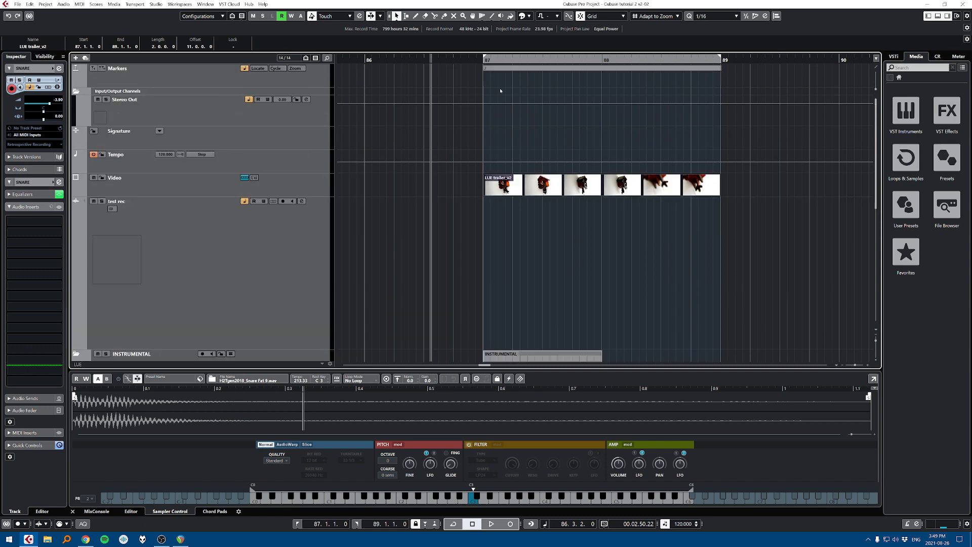
Step: Open the video export settings and name the output file "test video export"
{"action": "left_click", "coordinate": [18, 4]}
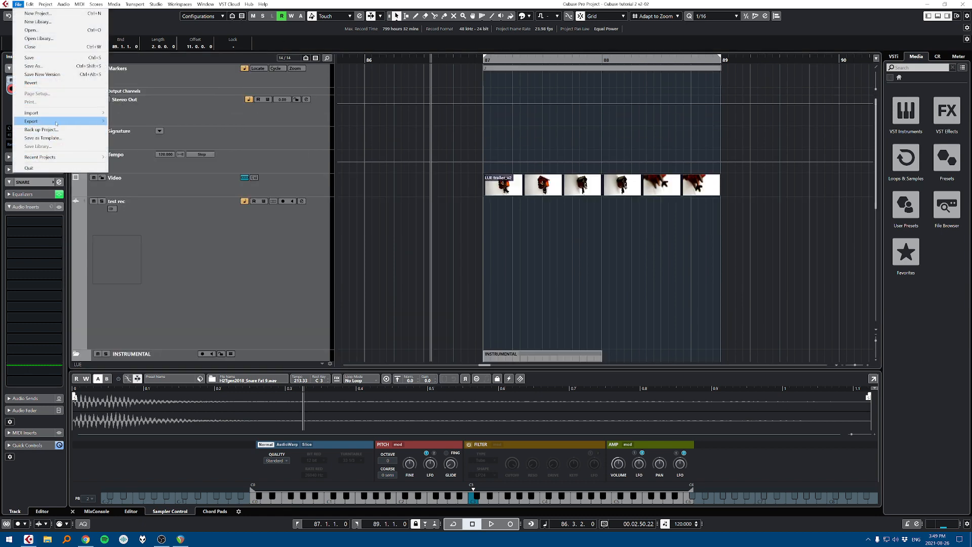
{"action": "mouse_move", "coordinate": [76, 120]}
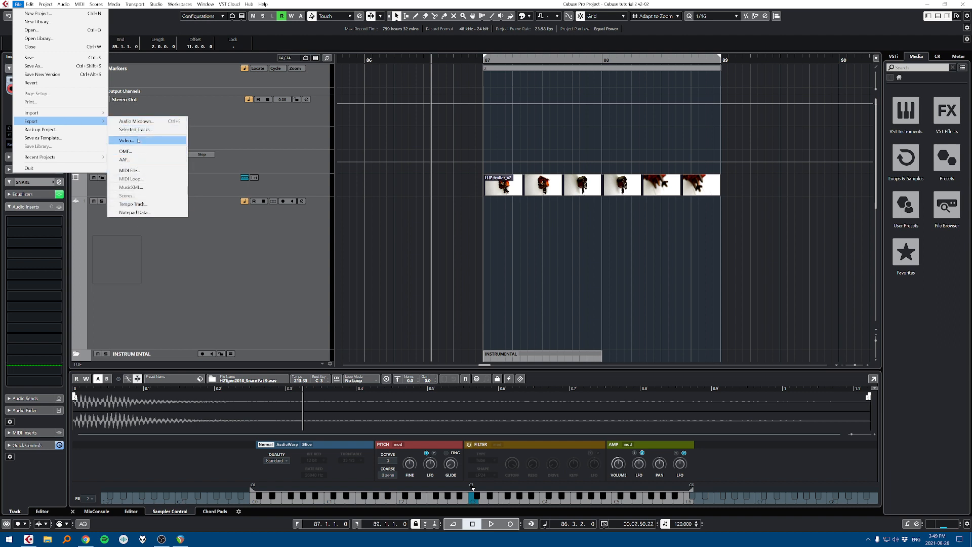
{"action": "left_click", "coordinate": [126, 140]}
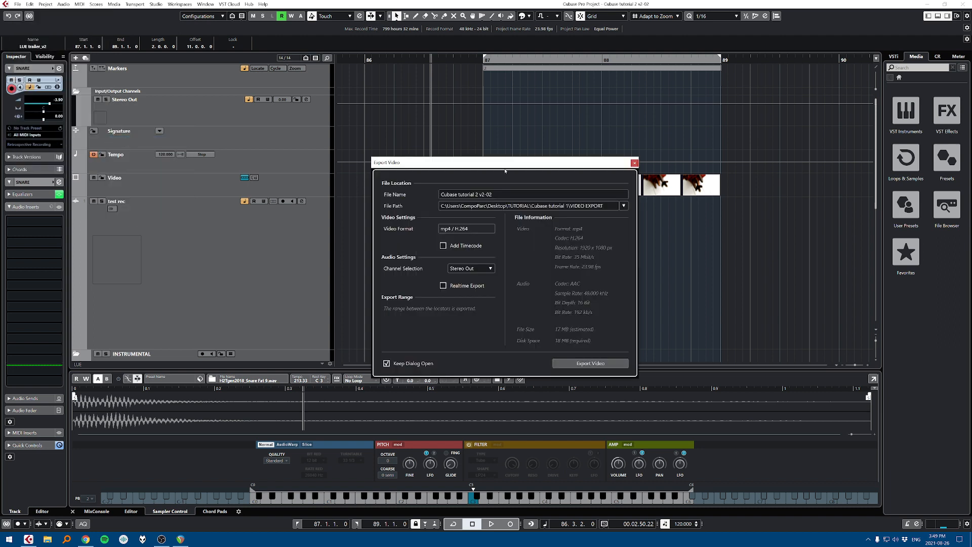
{"action": "left_click", "coordinate": [517, 195]}
{"action": "type", "text": "test video export"}
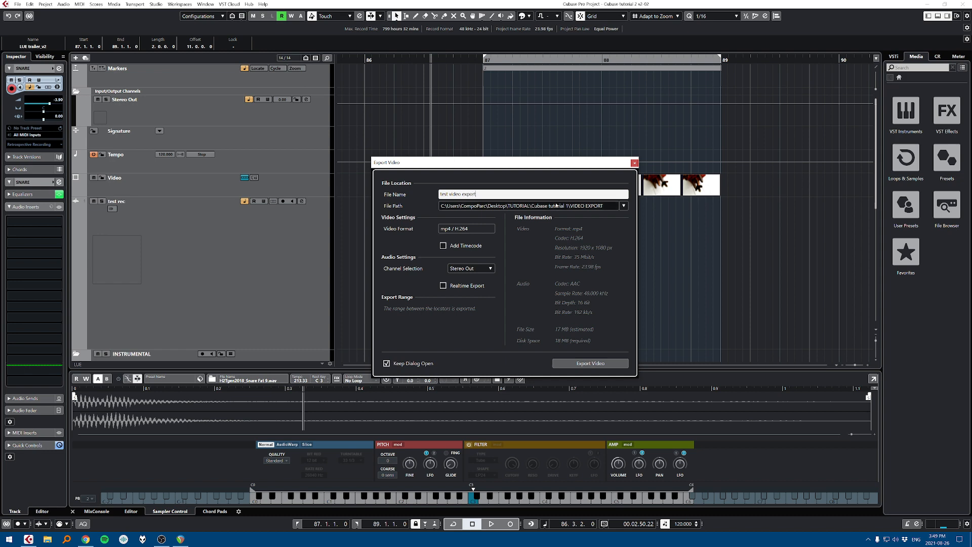
Step: Create a "vid export" folder inside Cubase tutorial 2, set it as the file path and export the video
{"action": "left_click", "coordinate": [623, 205]}
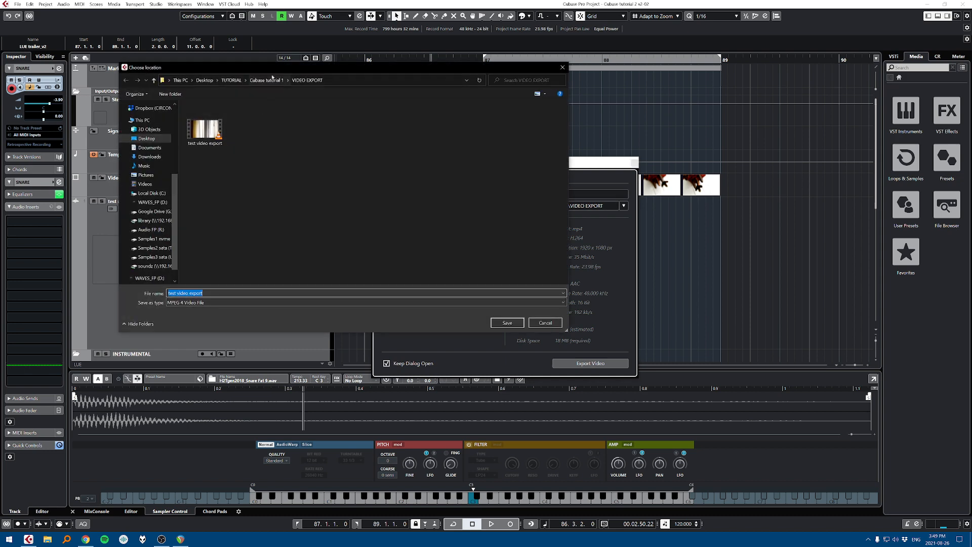
{"action": "left_click", "coordinate": [228, 81]}
{"action": "double_click", "coordinate": [203, 144]}
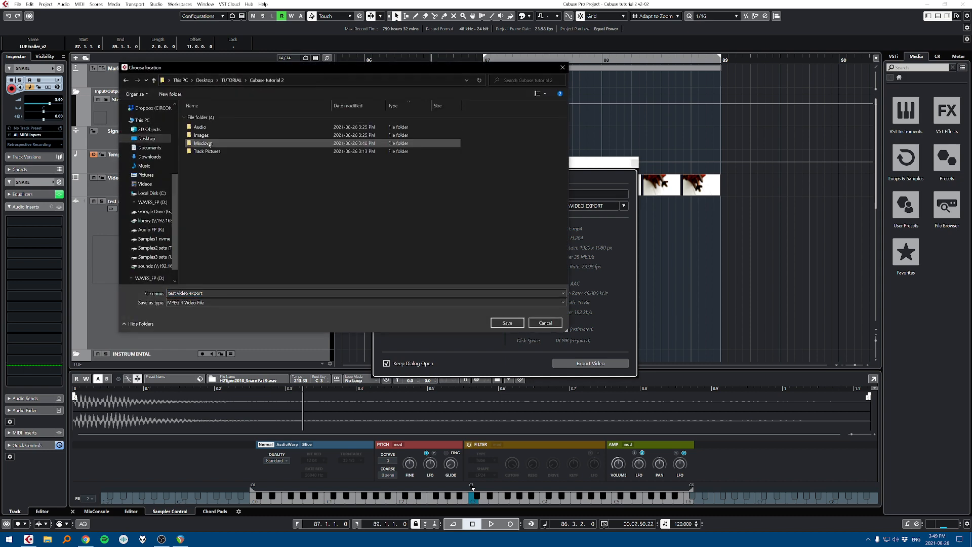
{"action": "left_click", "coordinate": [170, 93]}
{"action": "type", "text": "vid export"}
{"action": "key", "text": "Return"}
{"action": "key", "text": "Return"}
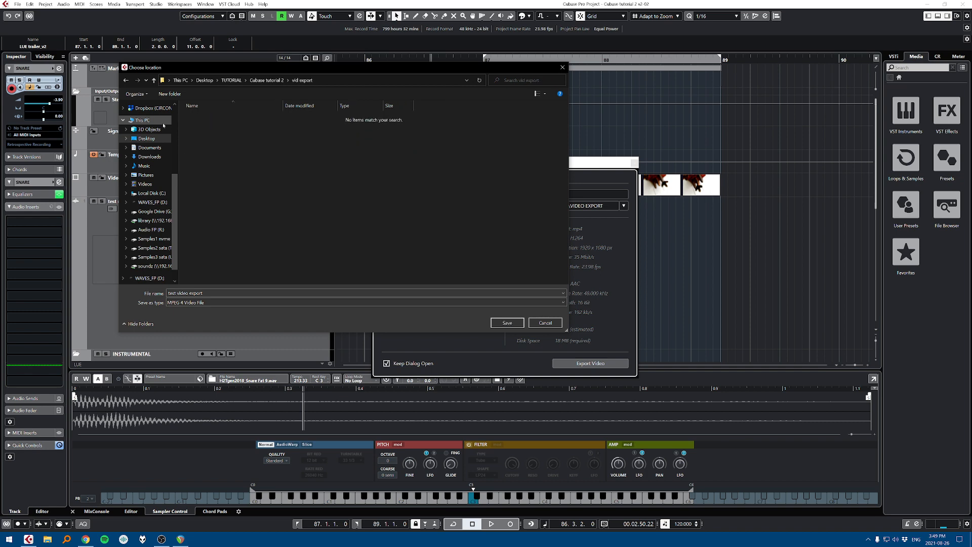
{"action": "left_click", "coordinate": [502, 321]}
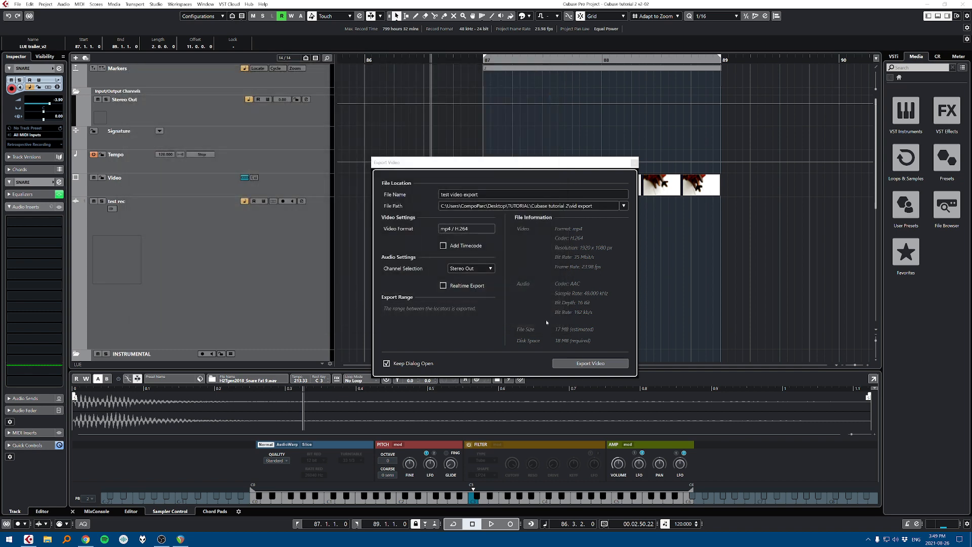
{"action": "left_click", "coordinate": [611, 364]}
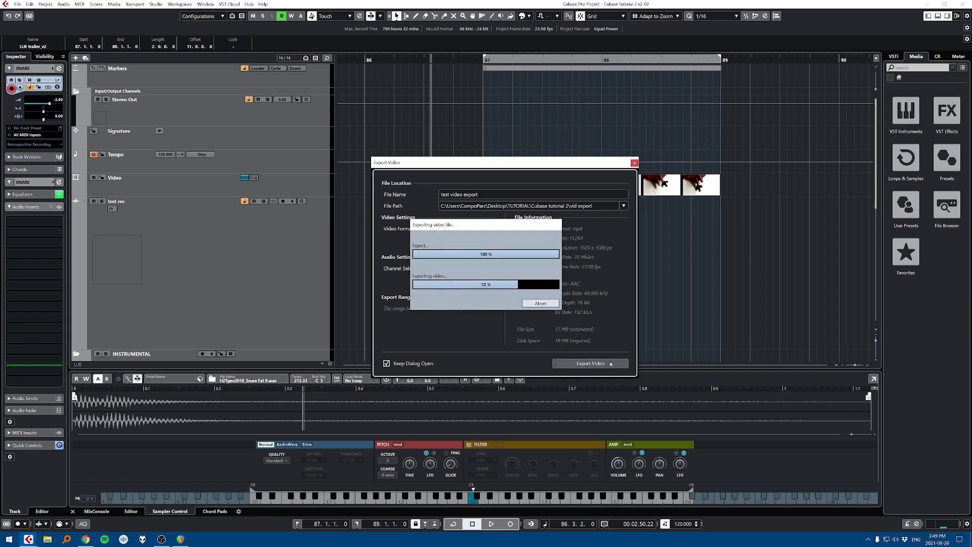
Step: Switch to File Explorer, go to Desktop > TUTORIAL > Cubase tutorial 2 > vid export and play the exported test video
{"action": "key", "text": "alt+Tab"}
{"action": "key", "text": "alt+Tab"}
{"action": "key", "text": "alt+Tab"}
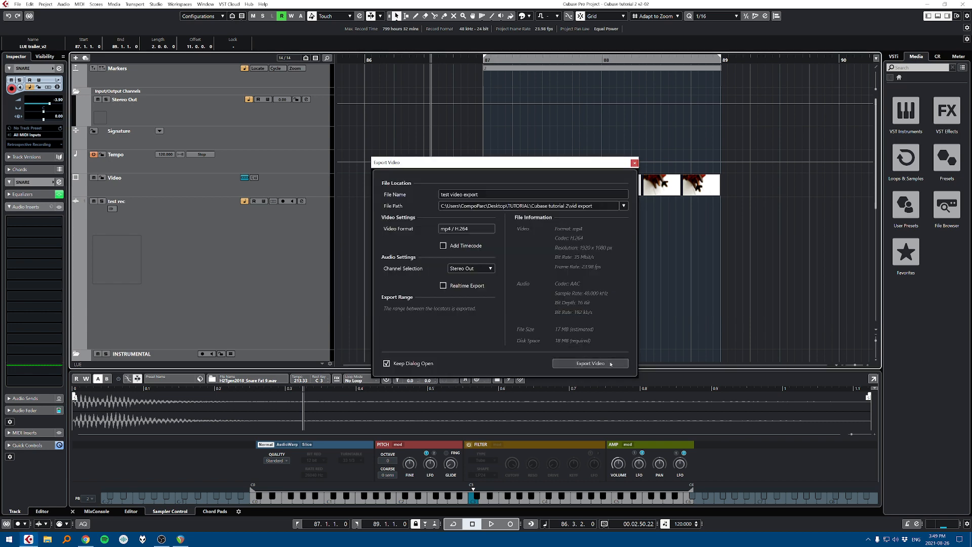
{"action": "key", "text": "super+e"}
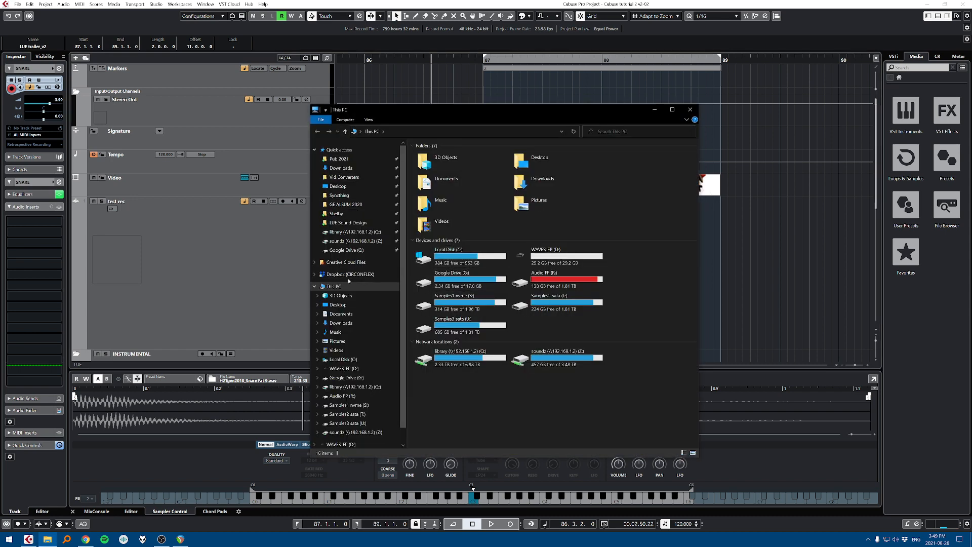
{"action": "left_click", "coordinate": [339, 306]}
{"action": "left_click", "coordinate": [446, 288]}
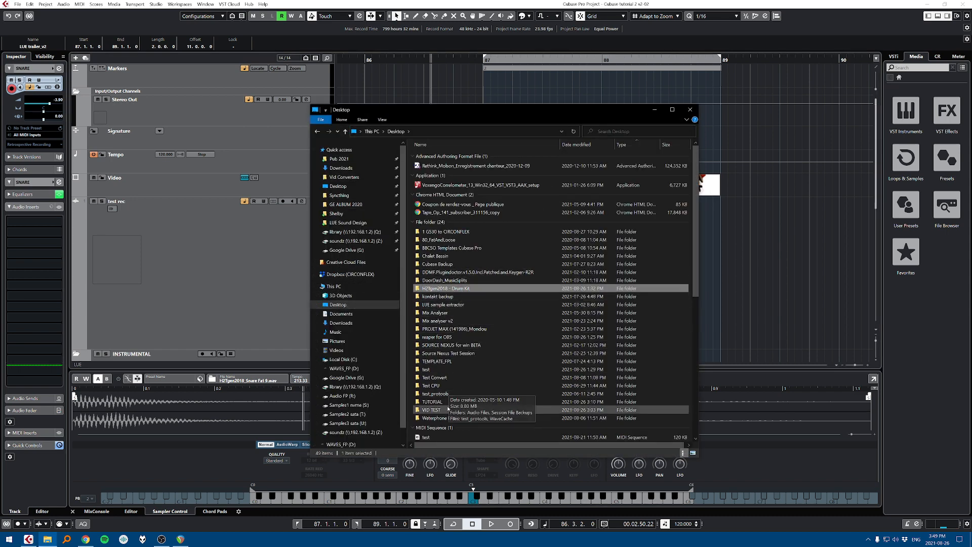
{"action": "double_click", "coordinate": [434, 402]}
{"action": "double_click", "coordinate": [446, 181]}
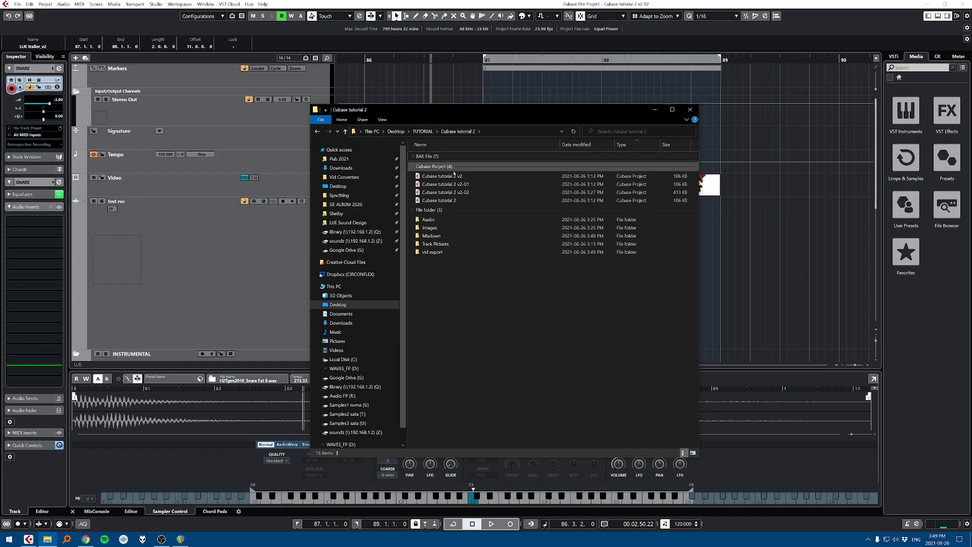
{"action": "double_click", "coordinate": [434, 252]}
{"action": "double_click", "coordinate": [433, 167]}
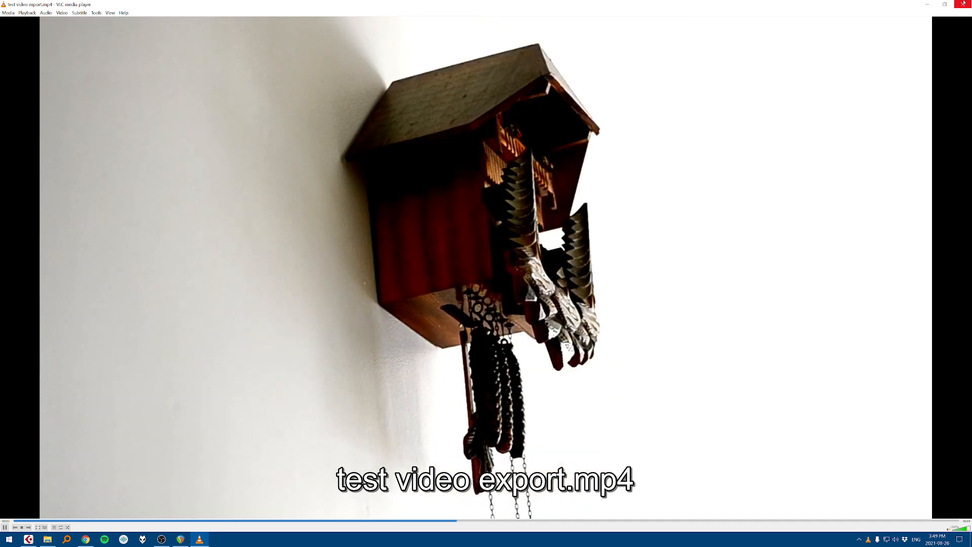
Step: Close the video player, return to Cubase and close the Export Video dialog
{"action": "left_click", "coordinate": [964, 4]}
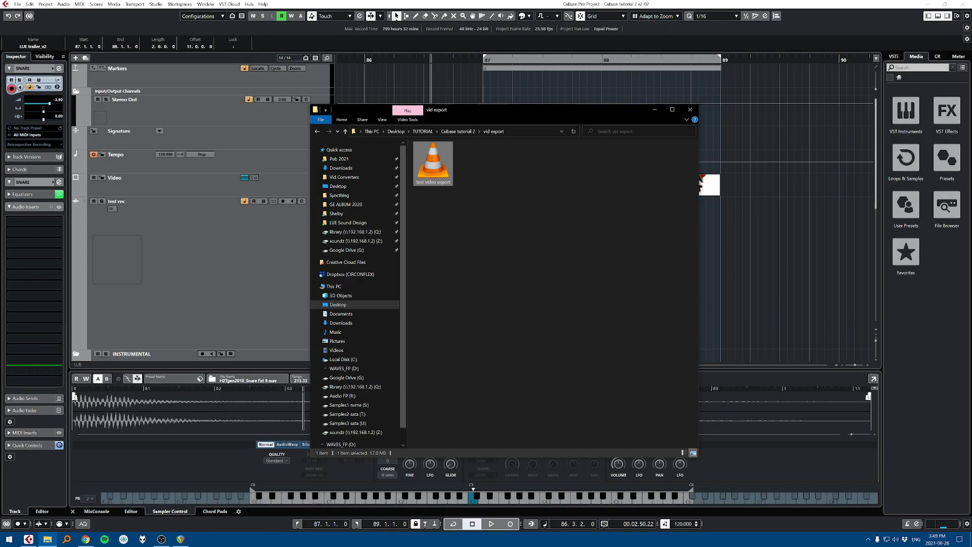
{"action": "left_click", "coordinate": [782, 306]}
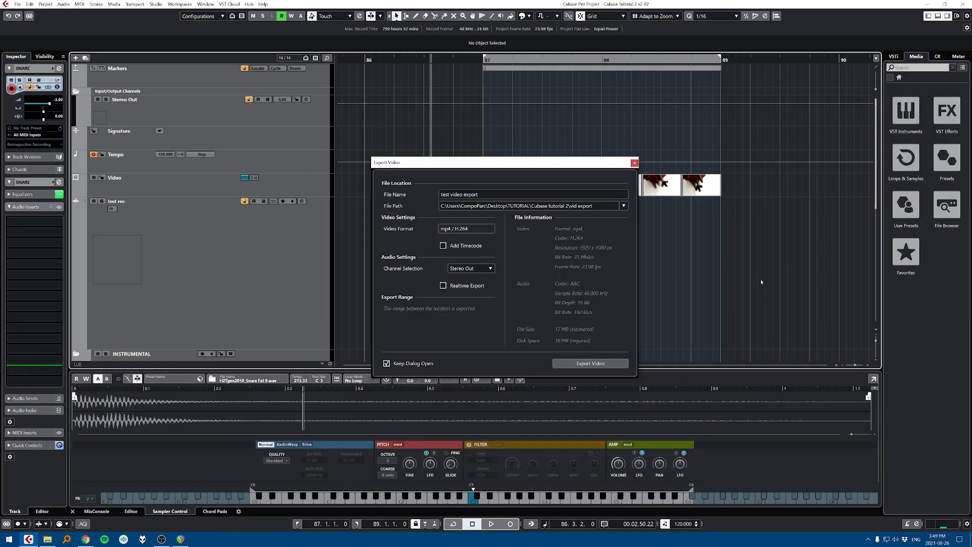
{"action": "left_click", "coordinate": [636, 164]}
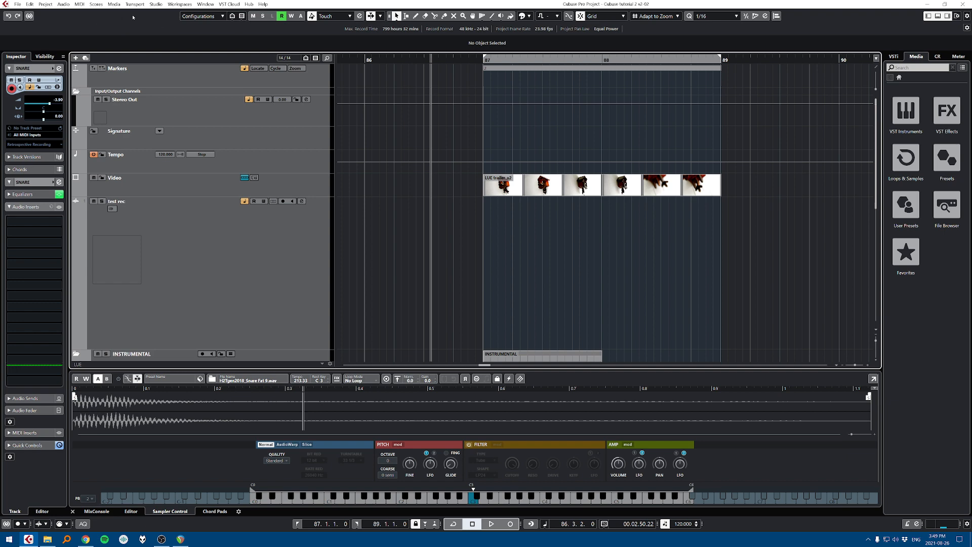
Step: Prepare the project's media pool for archiving, copying the video files too
{"action": "left_click", "coordinate": [114, 5]}
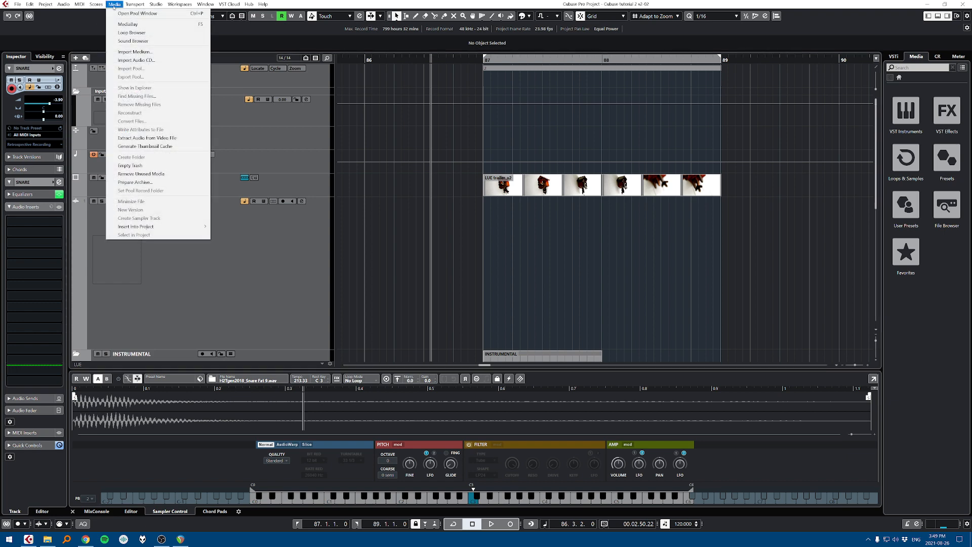
{"action": "left_click", "coordinate": [135, 182]}
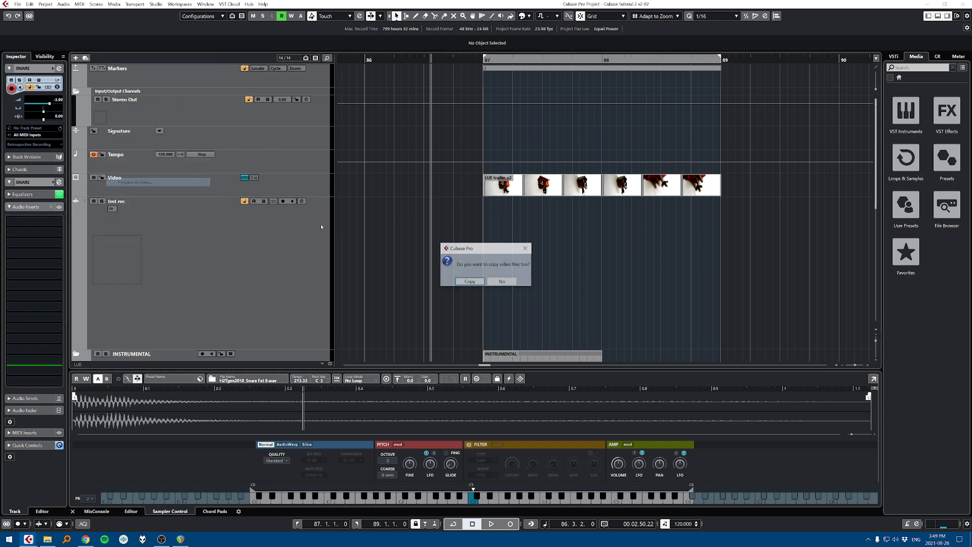
{"action": "left_click", "coordinate": [470, 282]}
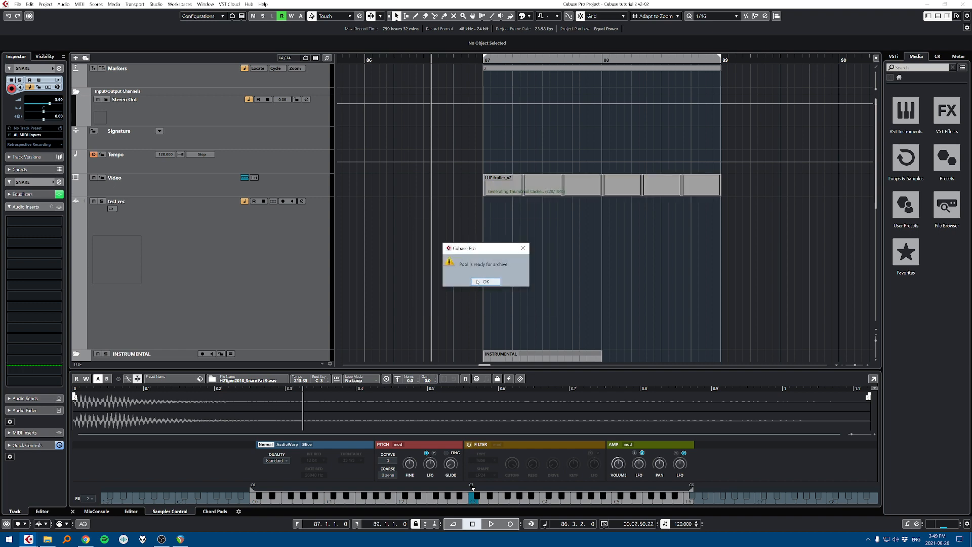
{"action": "left_click", "coordinate": [485, 281]}
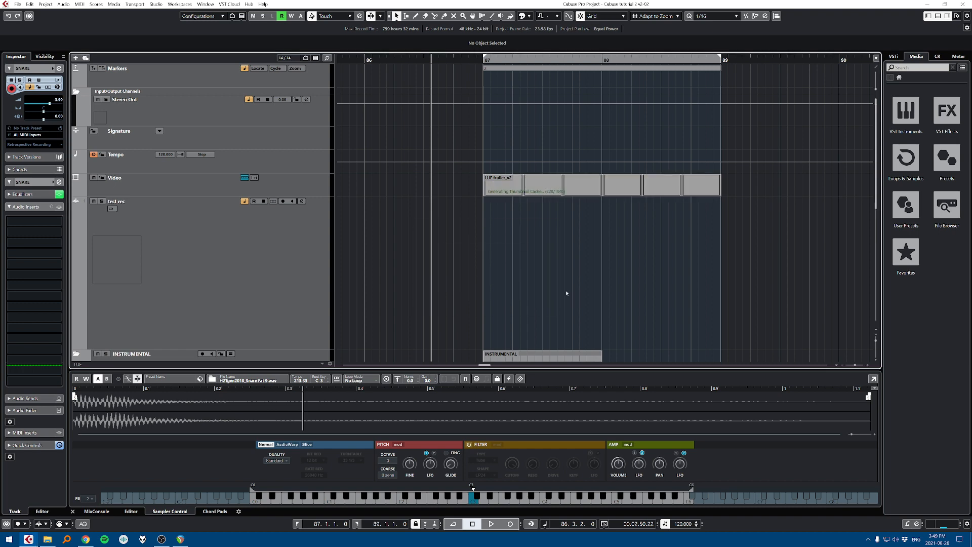
Step: Back up the project into a new folder "Cubase utotiral 2 ARCHIVED" inside TUTORIAL > ARCHIVE, keeping the default backup options
{"action": "left_click", "coordinate": [17, 4]}
{"action": "left_click", "coordinate": [41, 129]}
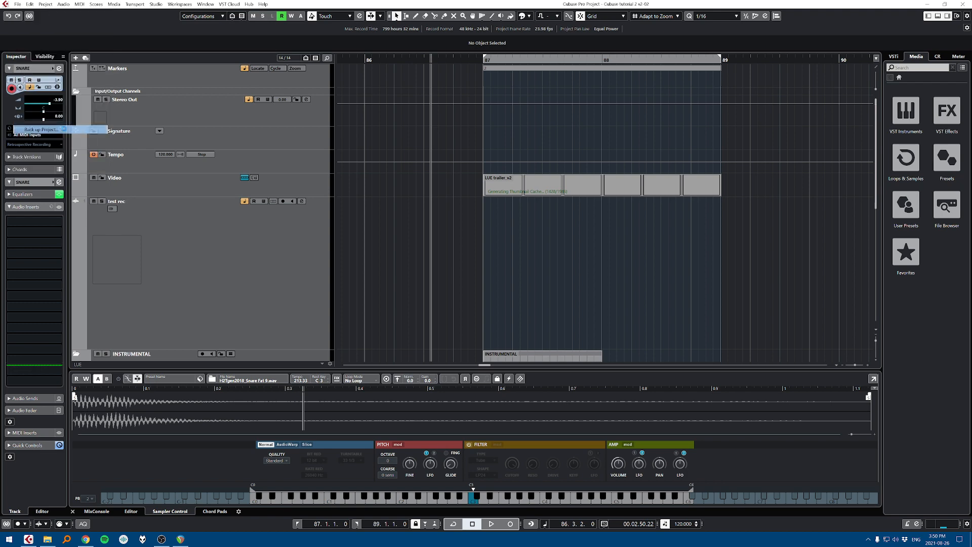
{"action": "left_click", "coordinate": [231, 80]}
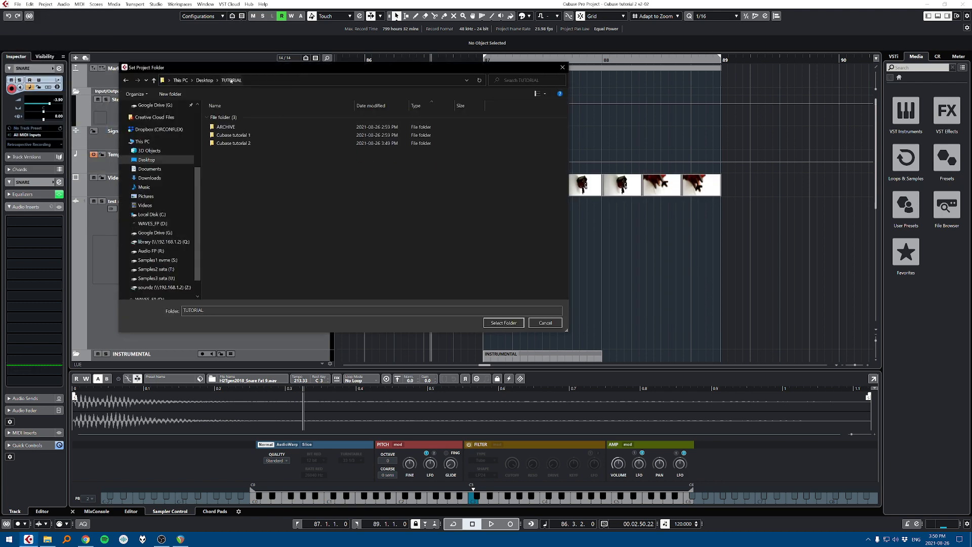
{"action": "double_click", "coordinate": [226, 127]}
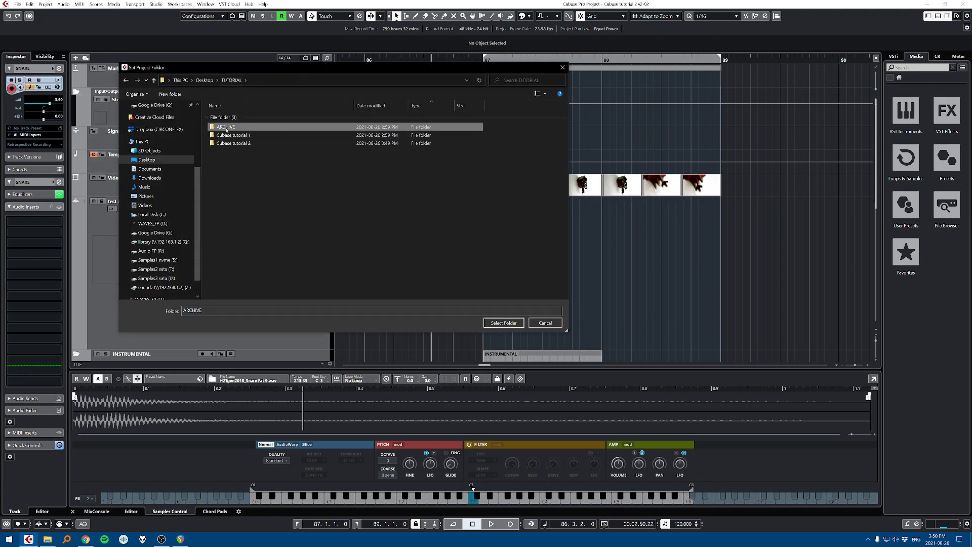
{"action": "left_click", "coordinate": [170, 93]}
{"action": "type", "text": "Cubase utotiral 2"}
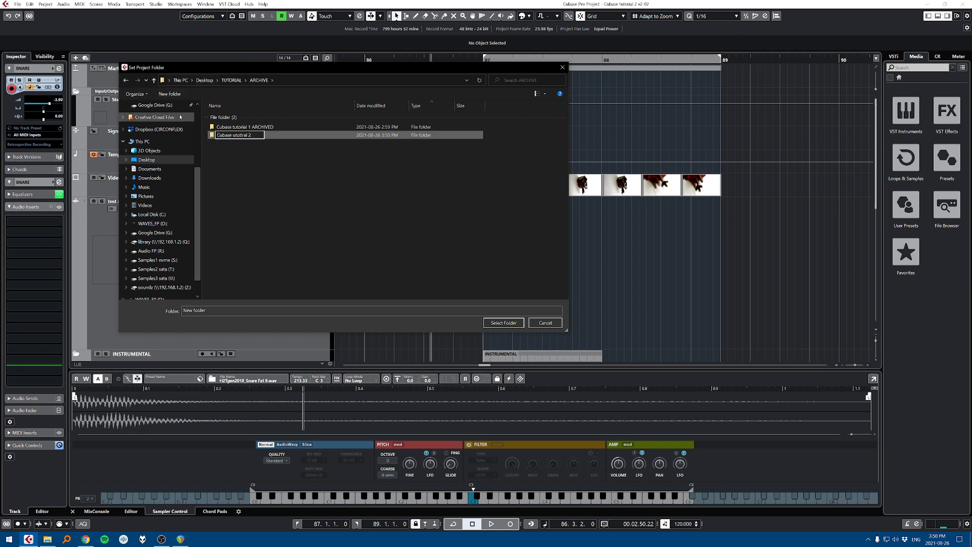
{"action": "type", "text": " ARCHIVED"}
{"action": "key", "text": "Return"}
{"action": "key", "text": "Return"}
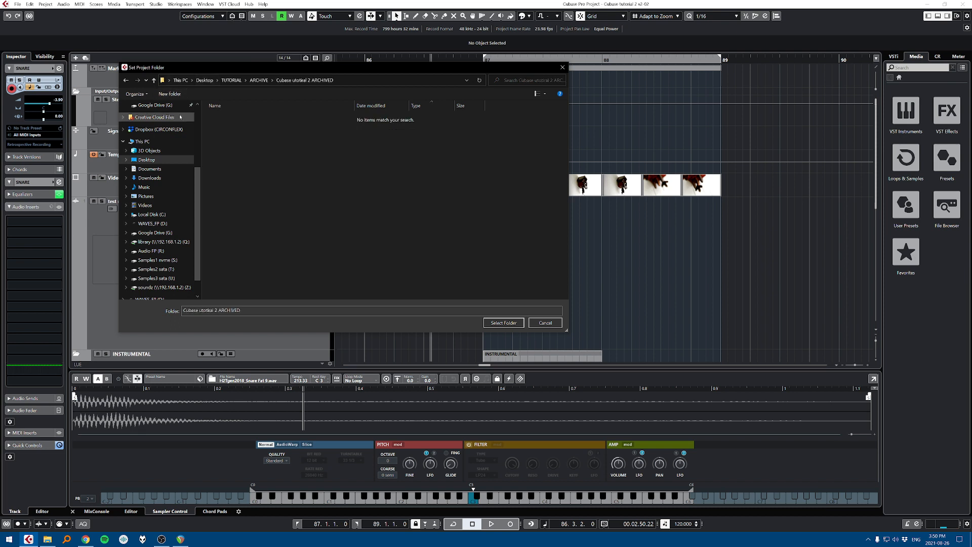
{"action": "left_click", "coordinate": [519, 326]}
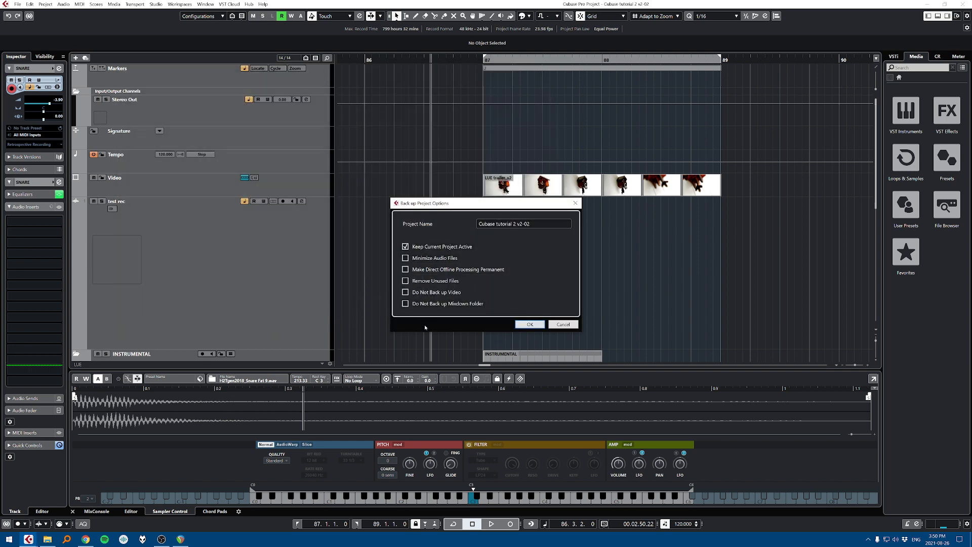
{"action": "left_click", "coordinate": [530, 324]}
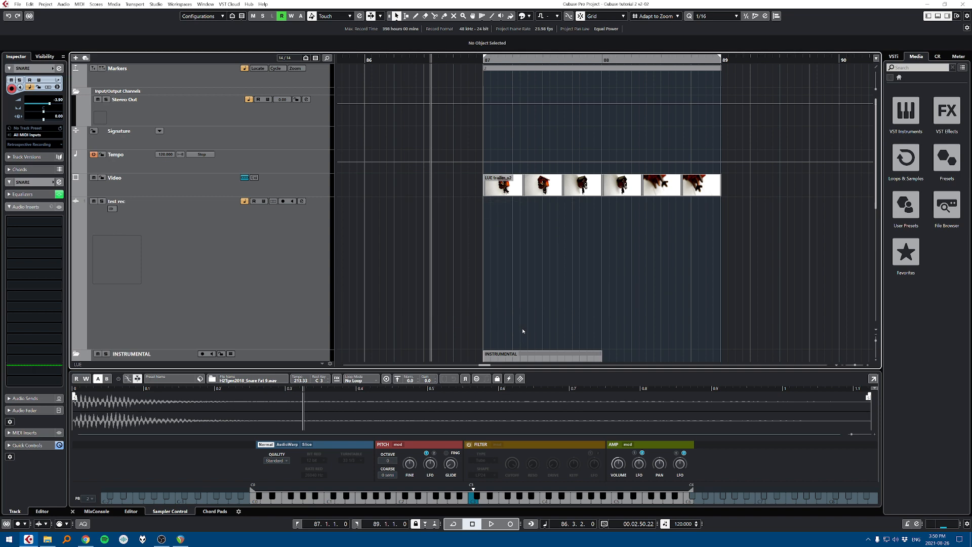
Step: Switch to File Explorer, examine the contents of the new archived project folder in ARCHIVE, and return to Cubase
{"action": "key", "text": "alt+Tab"}
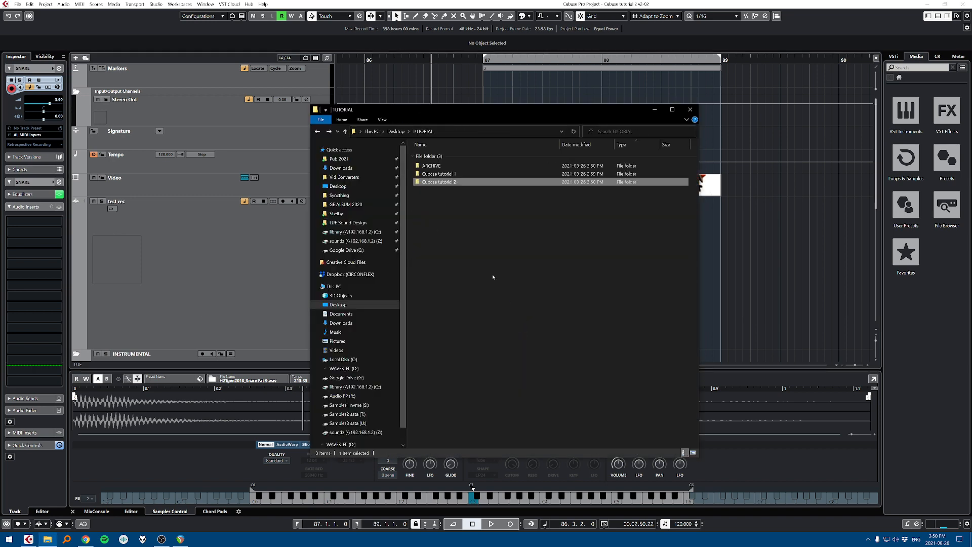
{"action": "double_click", "coordinate": [447, 167]}
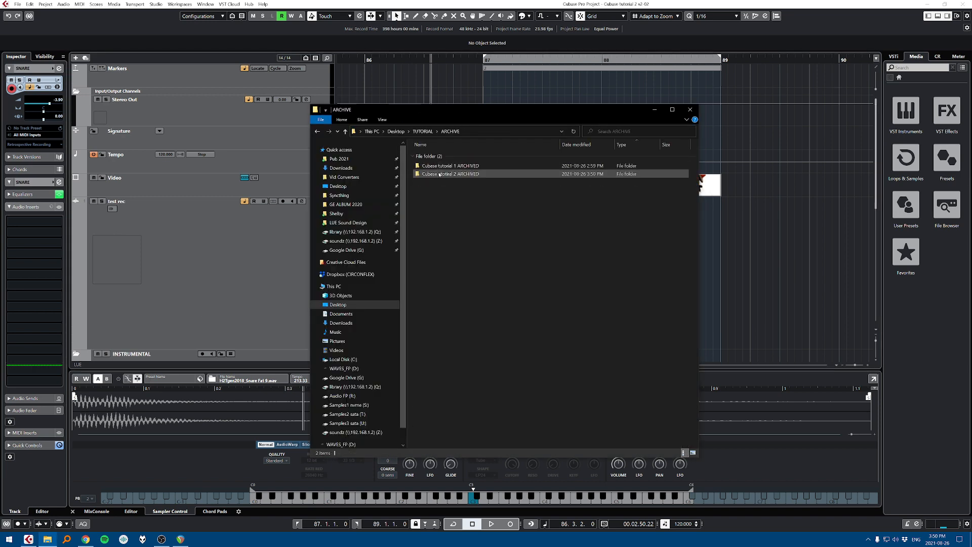
{"action": "double_click", "coordinate": [440, 175]}
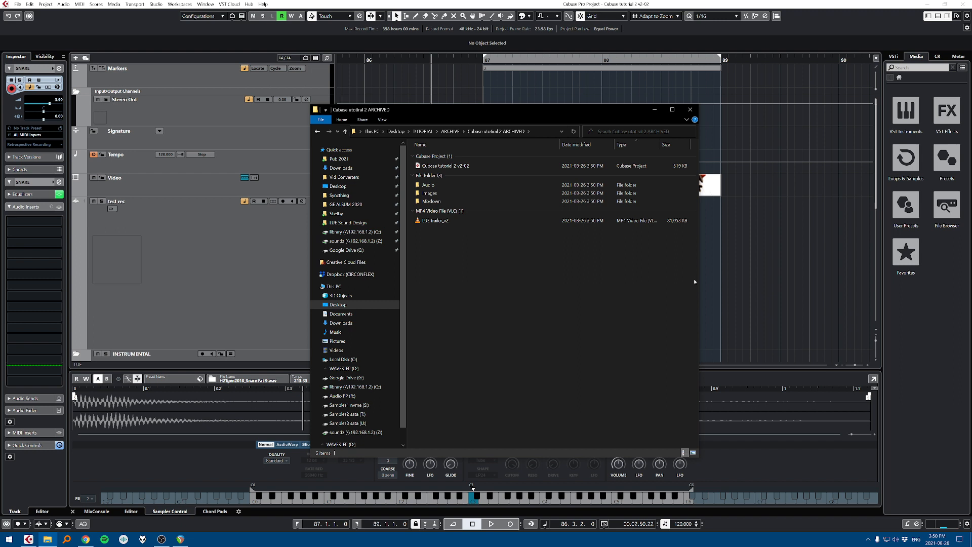
{"action": "left_click", "coordinate": [759, 277]}
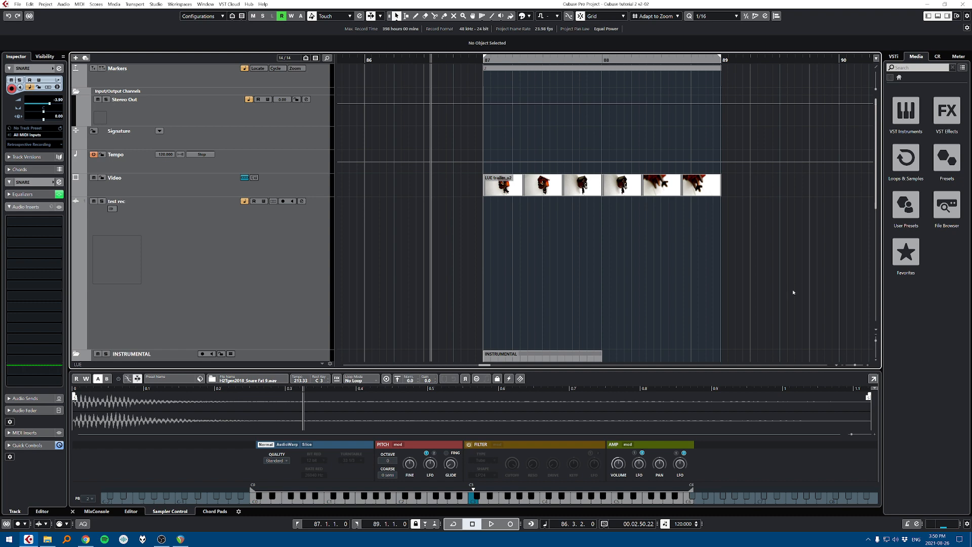
{"action": "scroll", "coordinate": [793, 292], "scroll_direction": "down", "scroll_amount": 5}
{"action": "scroll", "coordinate": [789, 292], "scroll_direction": "right", "scroll_amount": 3}
{"action": "scroll", "coordinate": [575, 237], "scroll_direction": "down", "scroll_amount": 7}
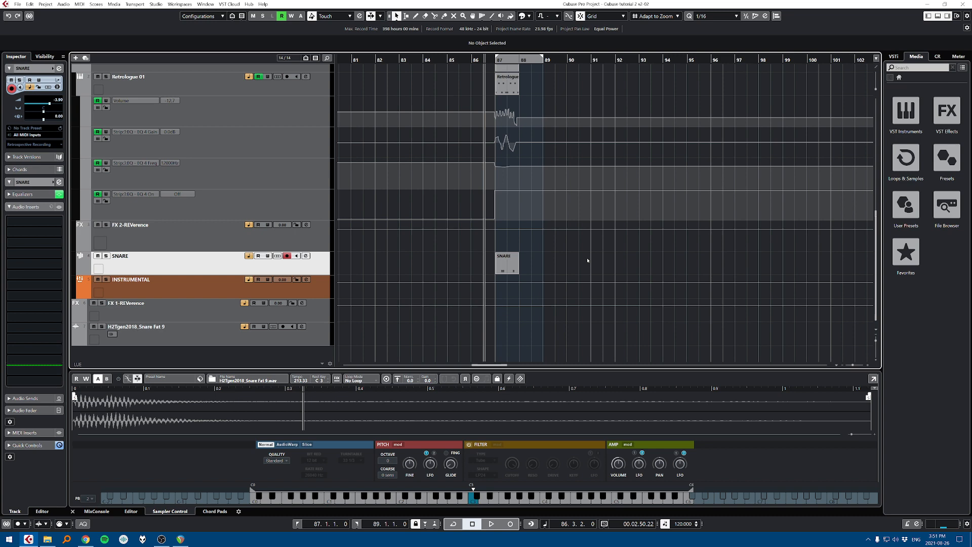
{"action": "key", "text": "alt+Tab"}
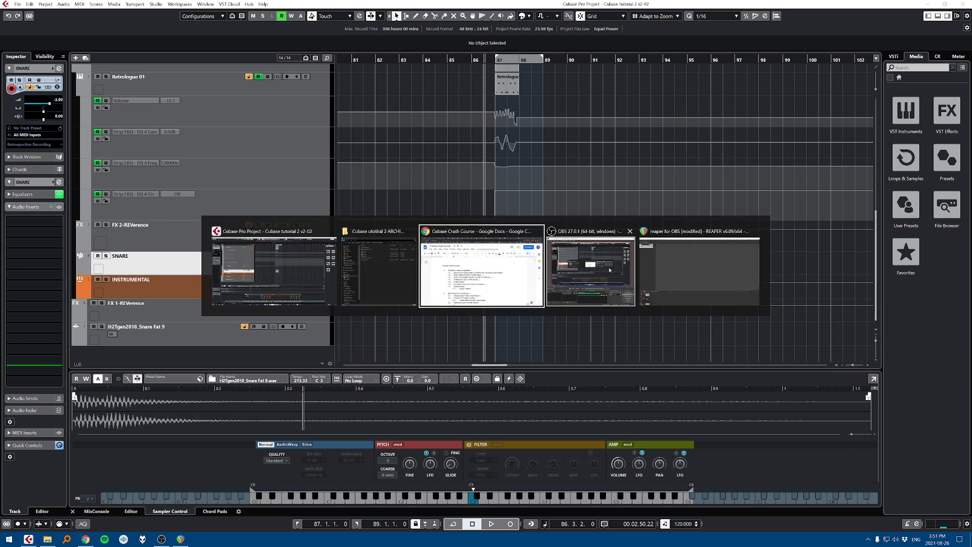